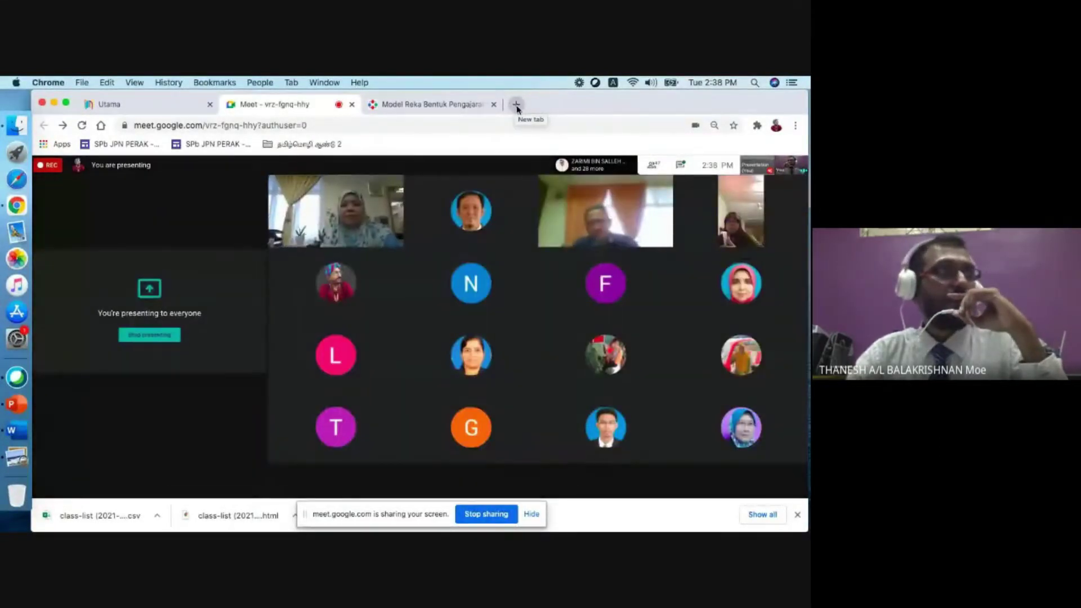
# Step: Search the web for CIDS in a new browser tab and open the Collaborative Instructional Design System site
pyautogui.click(517, 104)
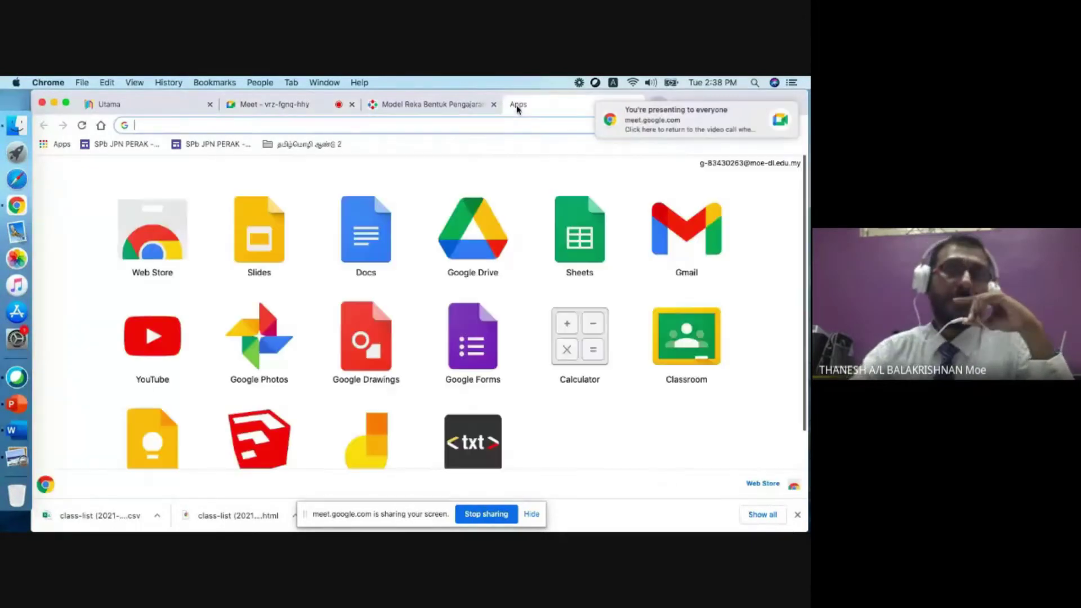
pyautogui.write('CIDS')
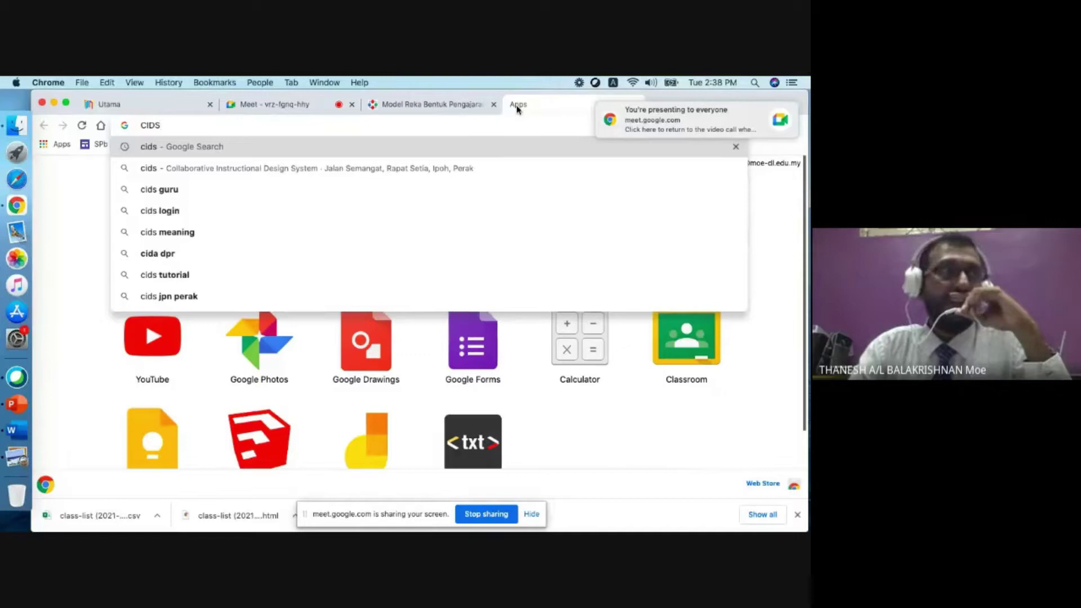
pyautogui.press('Return')
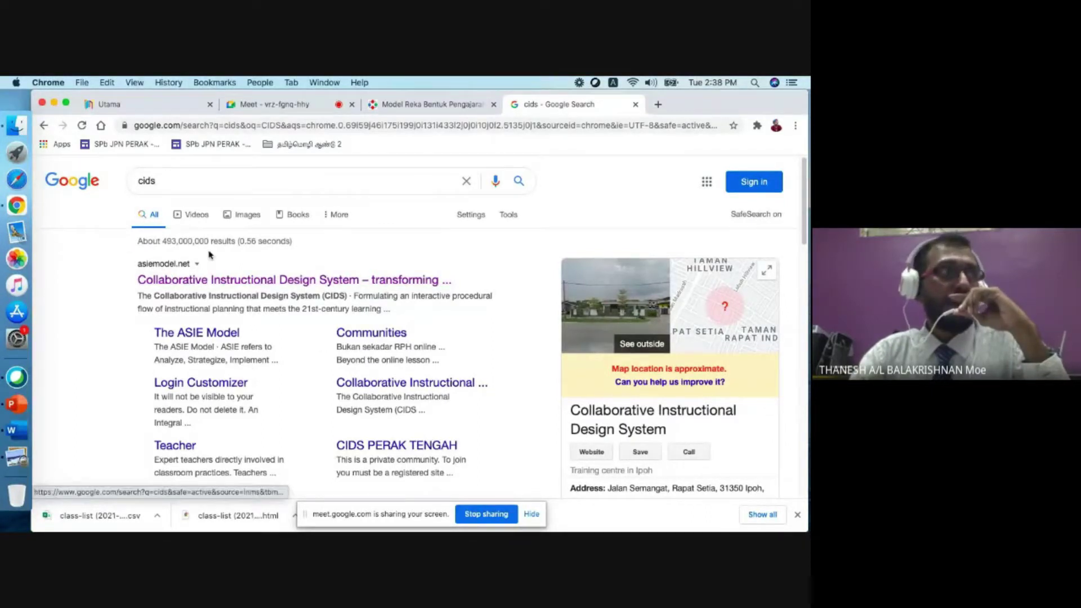
pyautogui.click(227, 280)
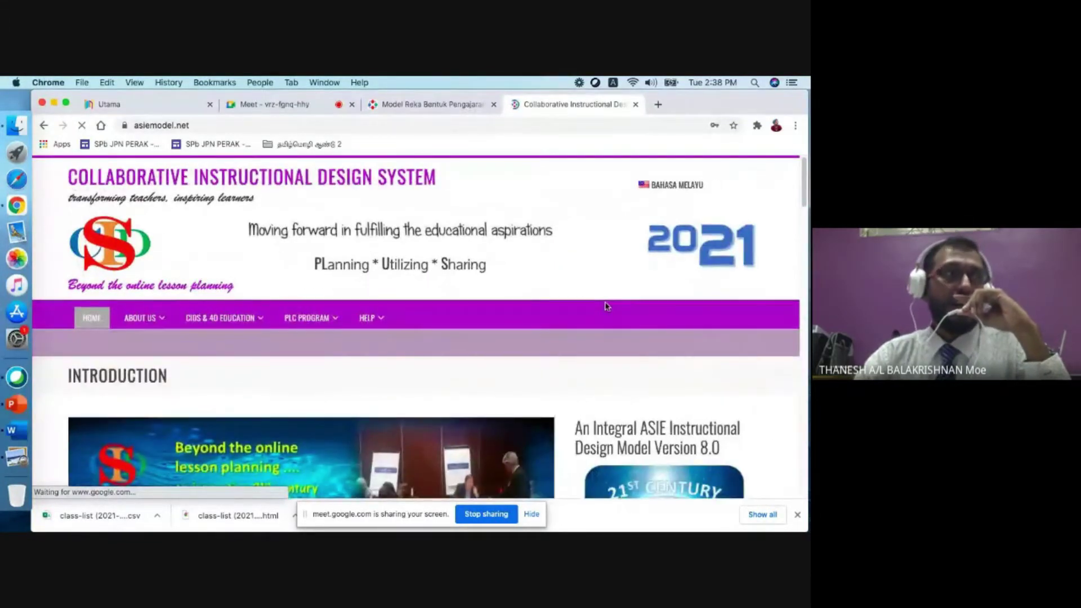
# Step: Log in to the ASIE Model with the saved username and password
pyautogui.scroll(-2, 605, 306)
pyautogui.scroll(-2, 621, 304)
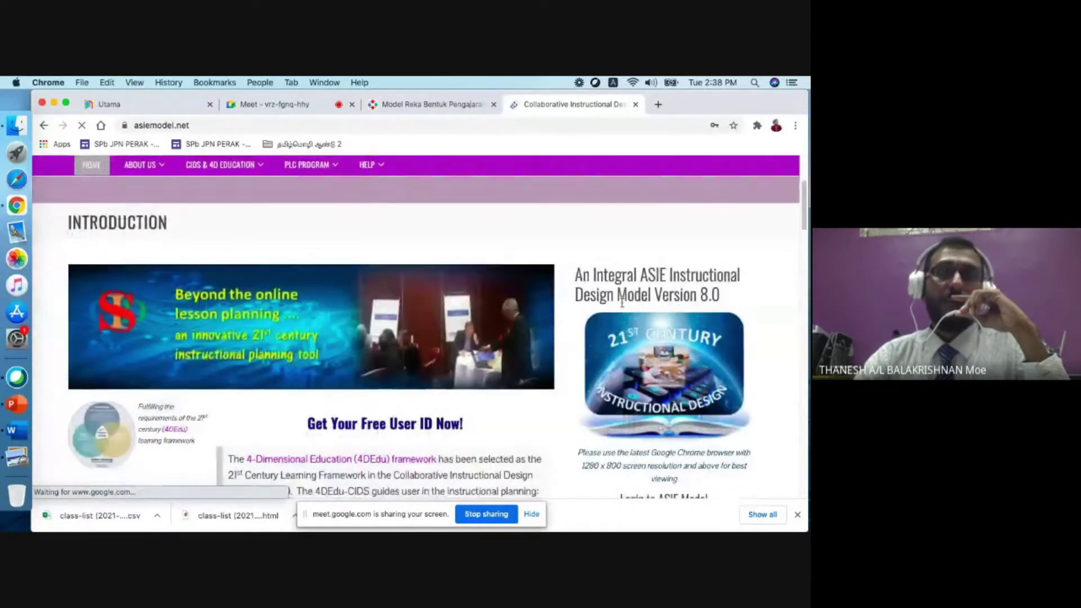
pyautogui.scroll(-3, 621, 304)
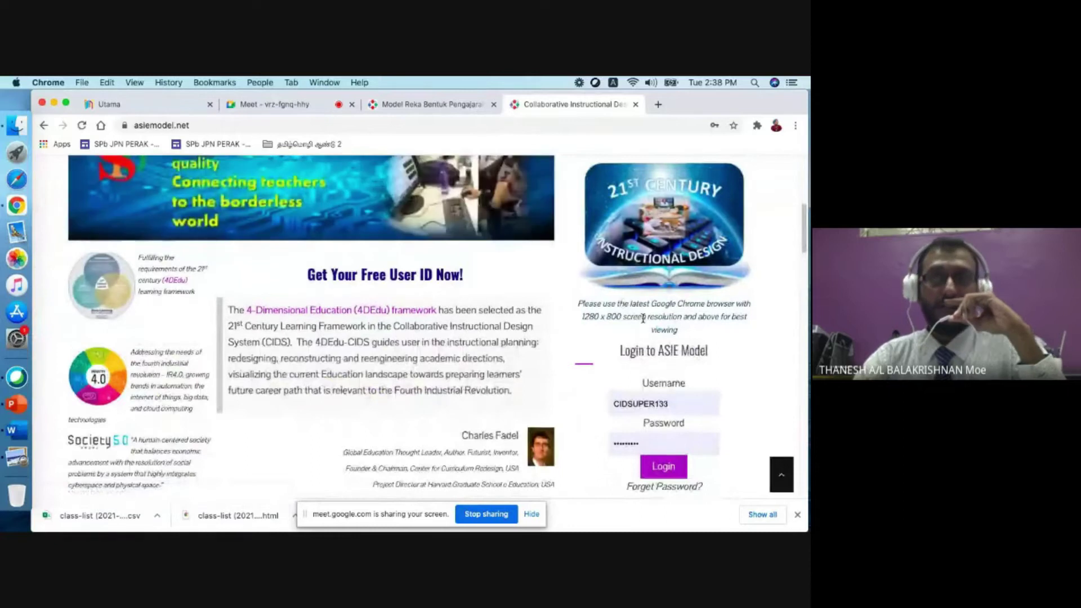
pyautogui.click(680, 406)
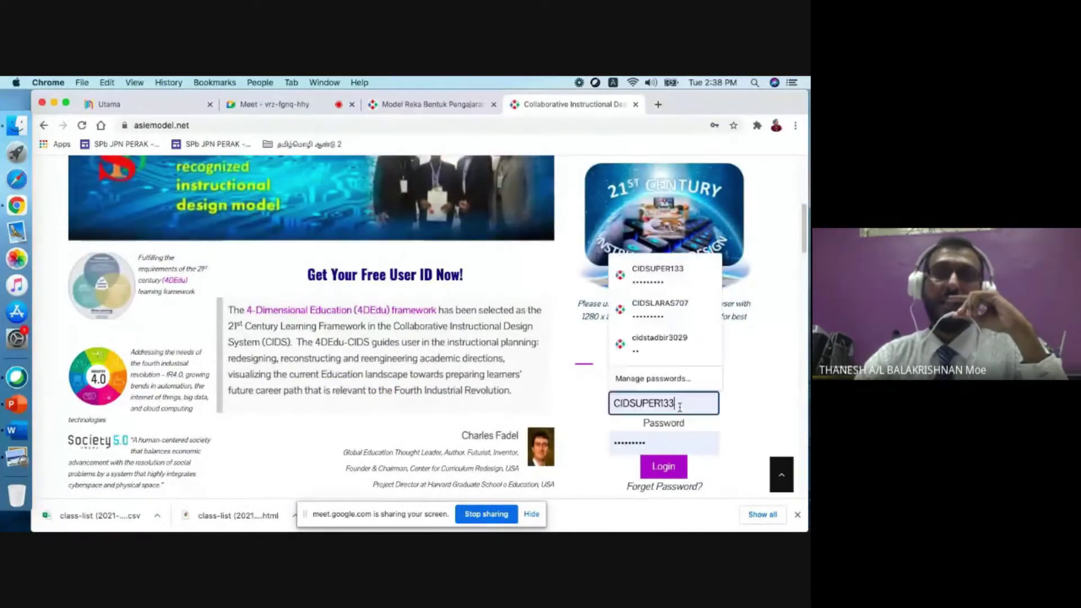
pyautogui.click(662, 443)
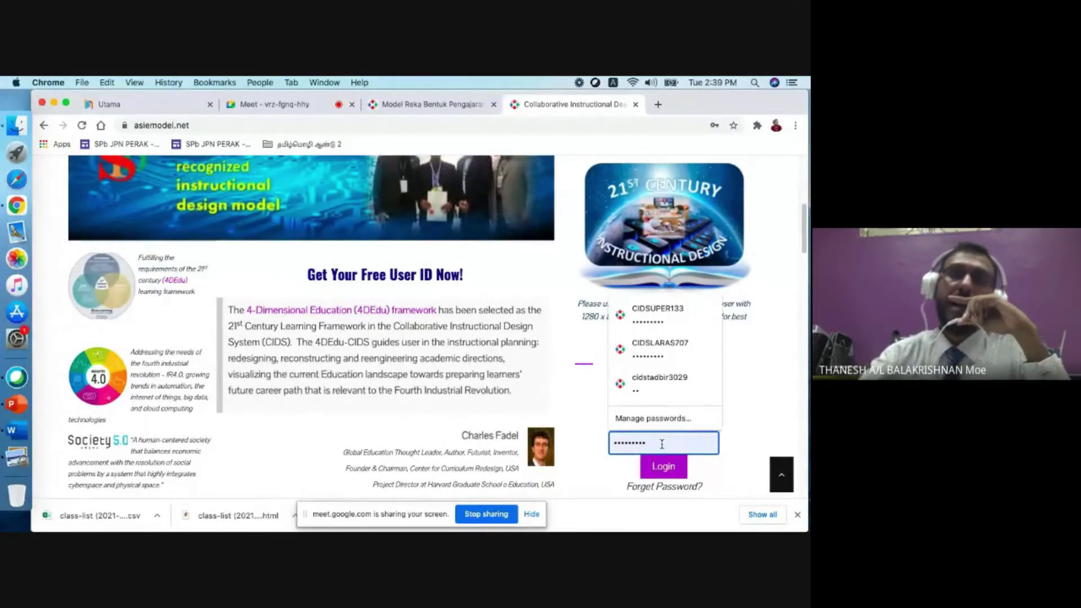
pyautogui.click(679, 473)
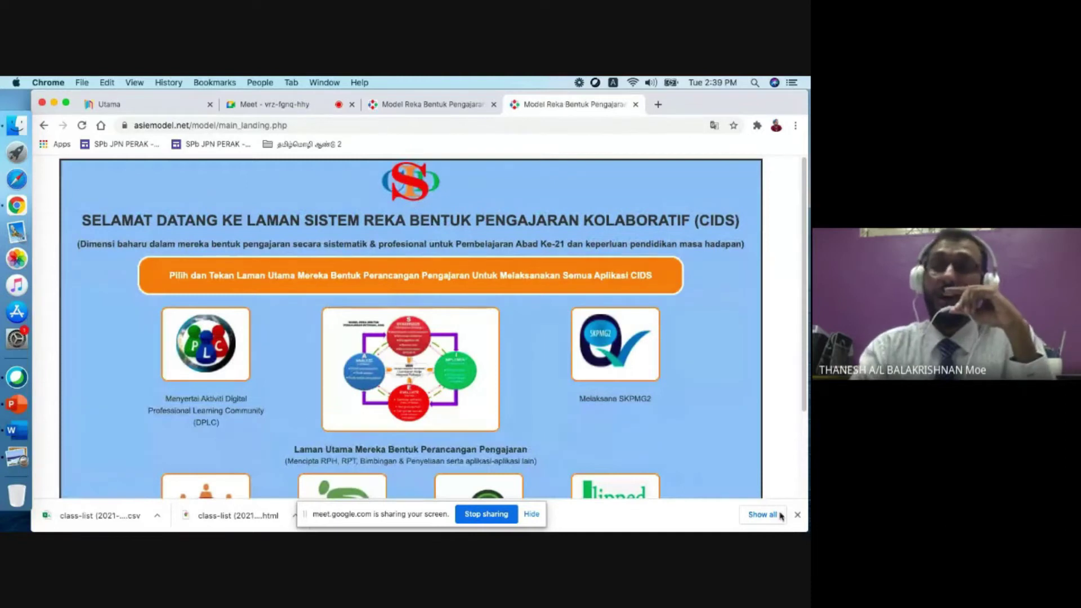
# Step: Enter the Laman Utama Mereka Bentuk Perancangan Pengajaran and open the Cipta Kelas Baharu form in an enlarged window
pyautogui.click(797, 514)
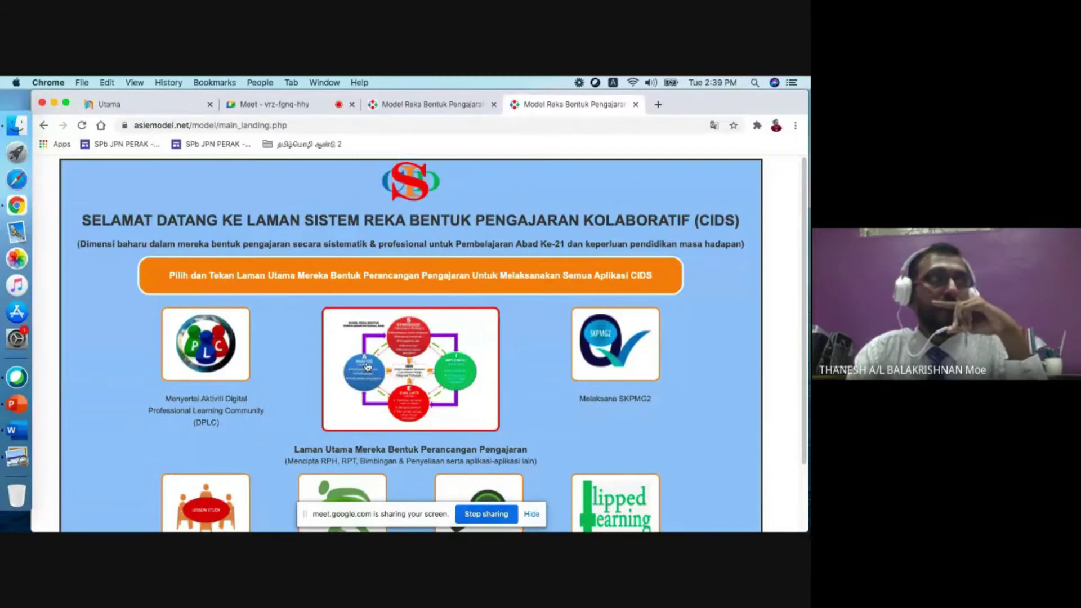
pyautogui.click(414, 371)
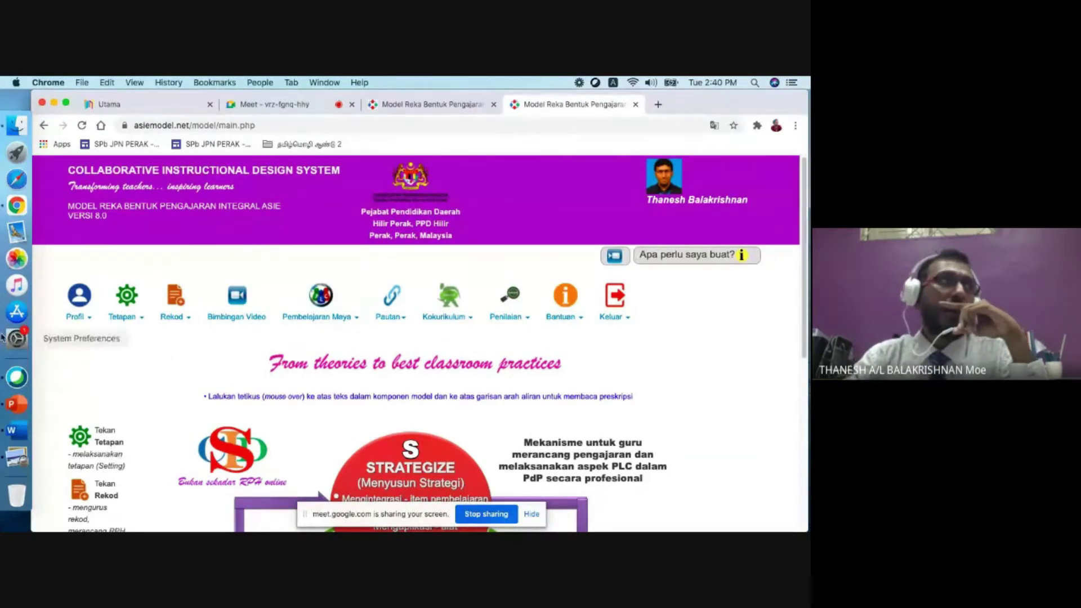
pyautogui.moveTo(89, 318)
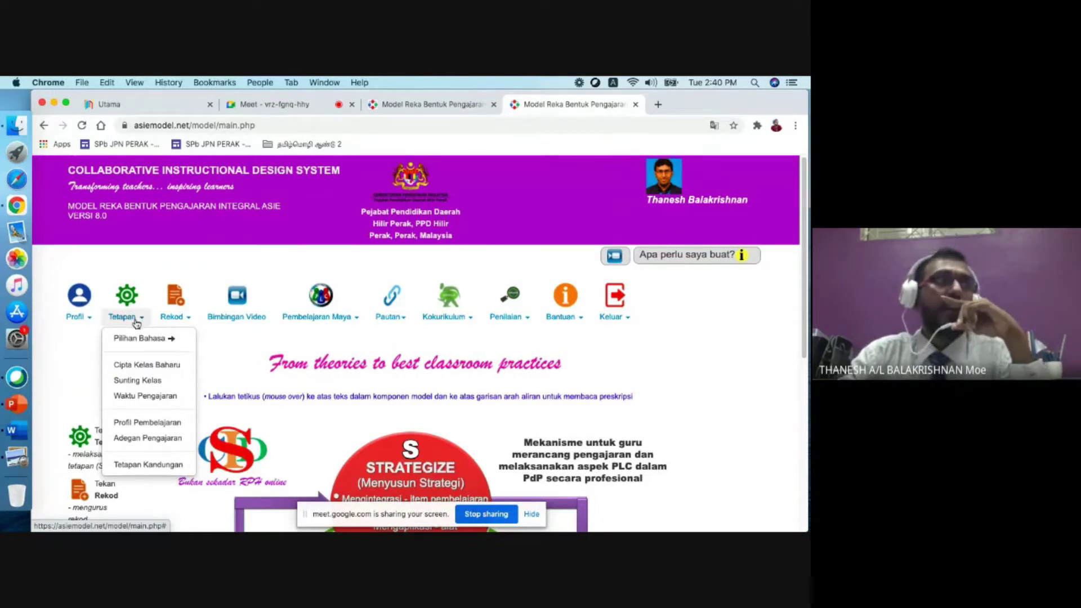
pyautogui.click(135, 366)
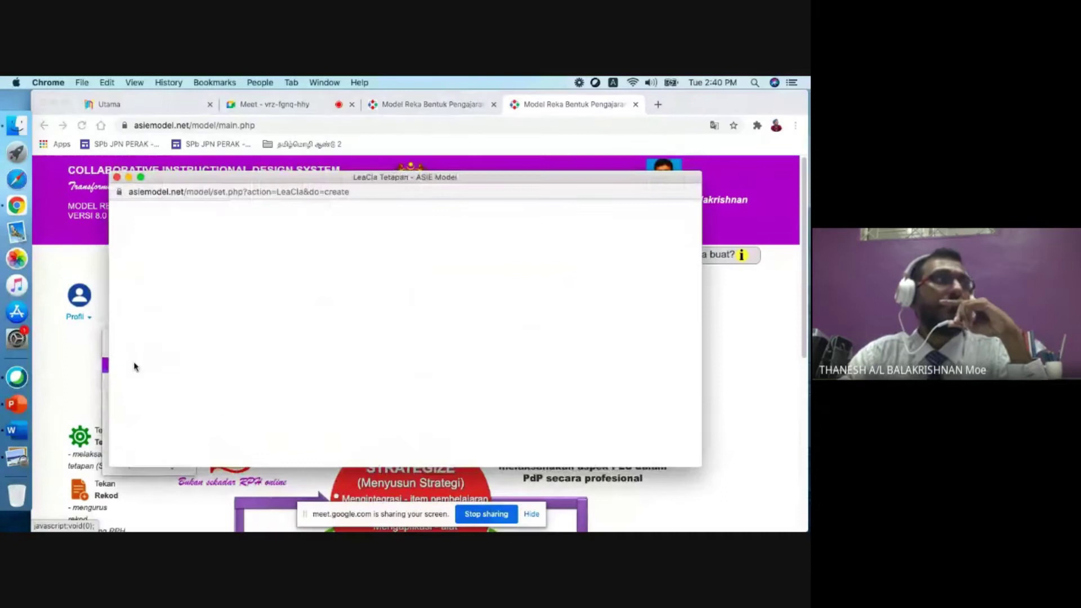
pyautogui.moveTo(284, 182); pyautogui.dragTo(244, 103)
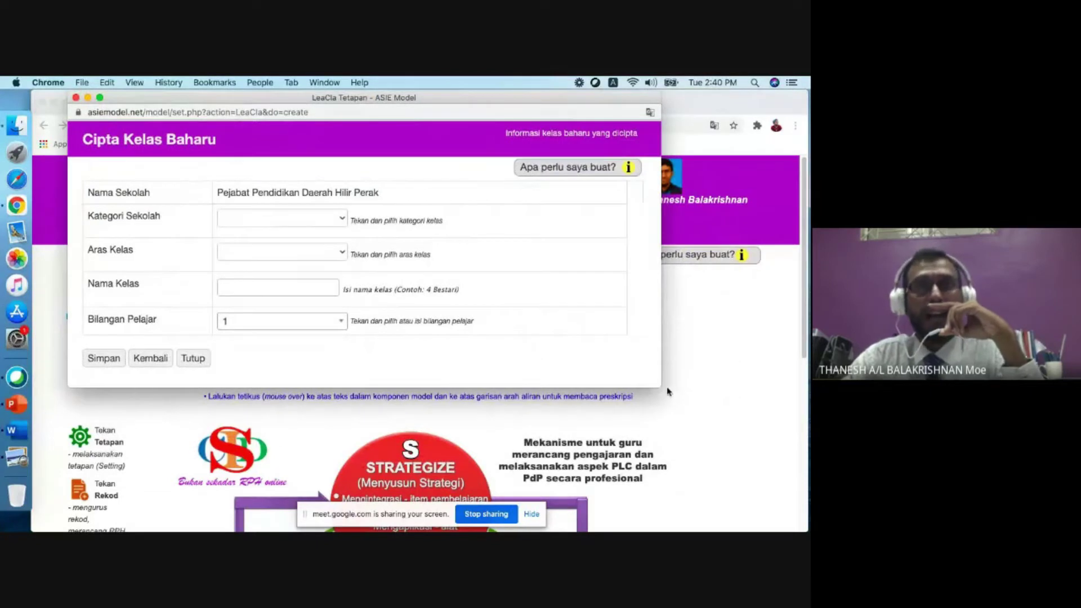
pyautogui.moveTo(661, 386); pyautogui.dragTo(797, 489)
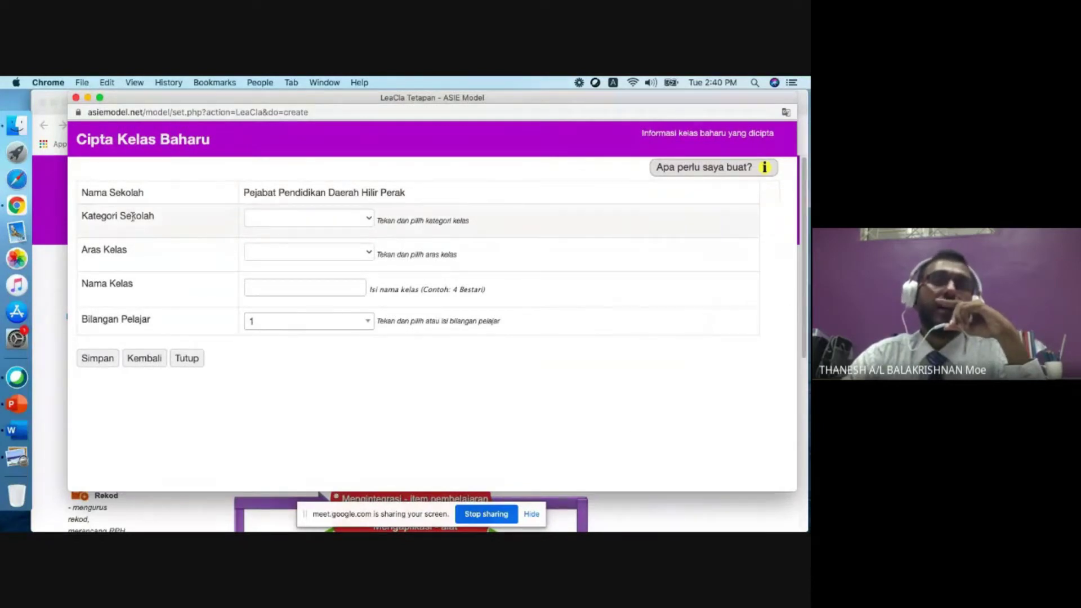
# Step: Set the new class's Kategori Sekolah to Sekolah Rendah and its Aras Kelas to Pemulihan Khas
pyautogui.click(253, 225)
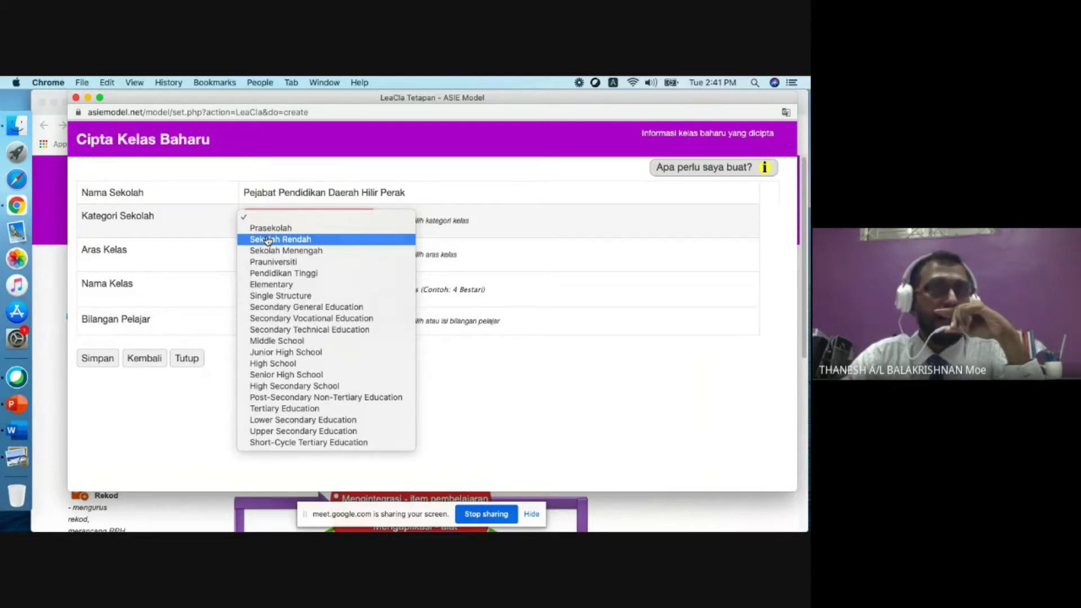
pyautogui.click(268, 240)
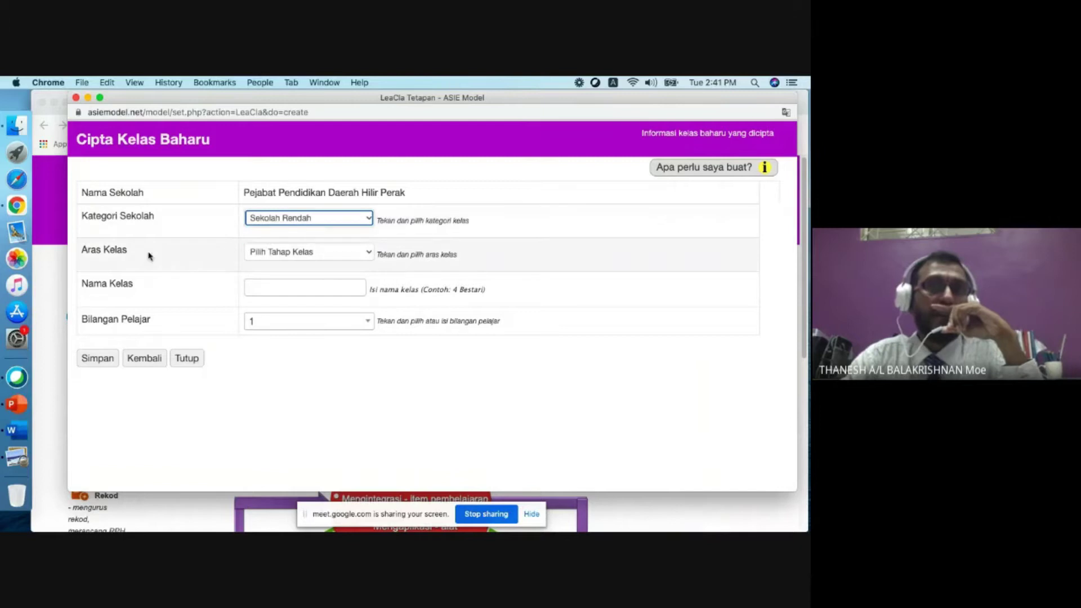
pyautogui.click(268, 258)
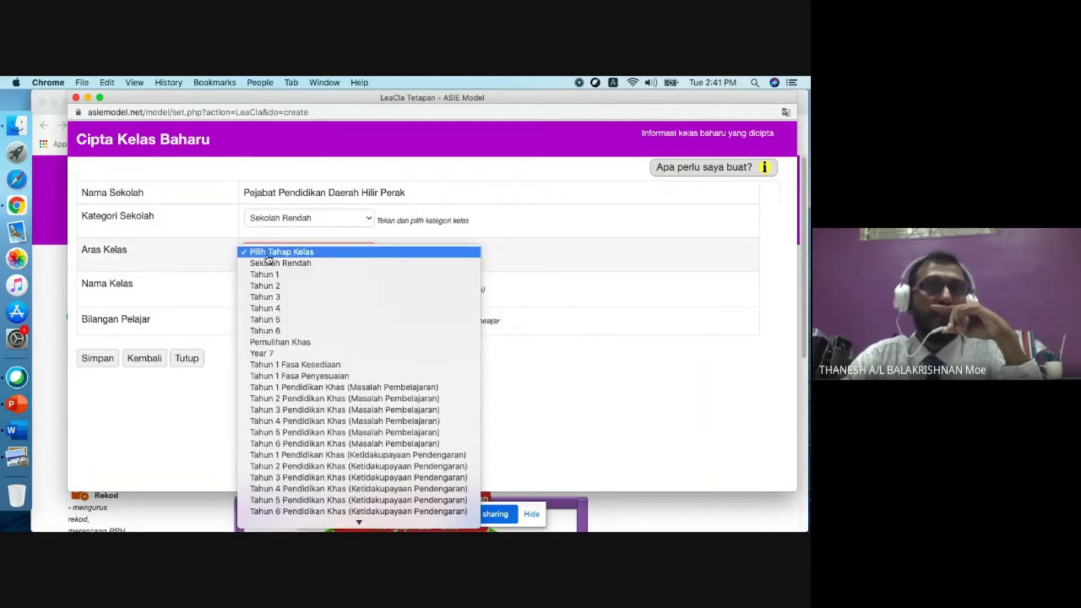
pyautogui.click(296, 343)
# Step: Name the class 2 USM, set Bilangan Pelajar to 3 and save the class
pyautogui.click(266, 285)
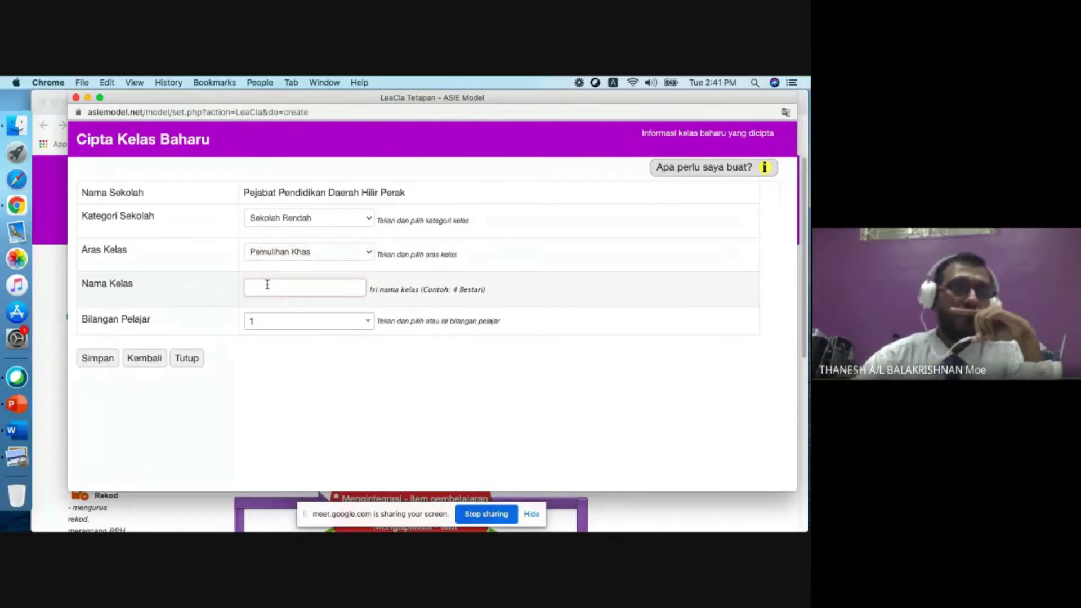
pyautogui.write('2 ')
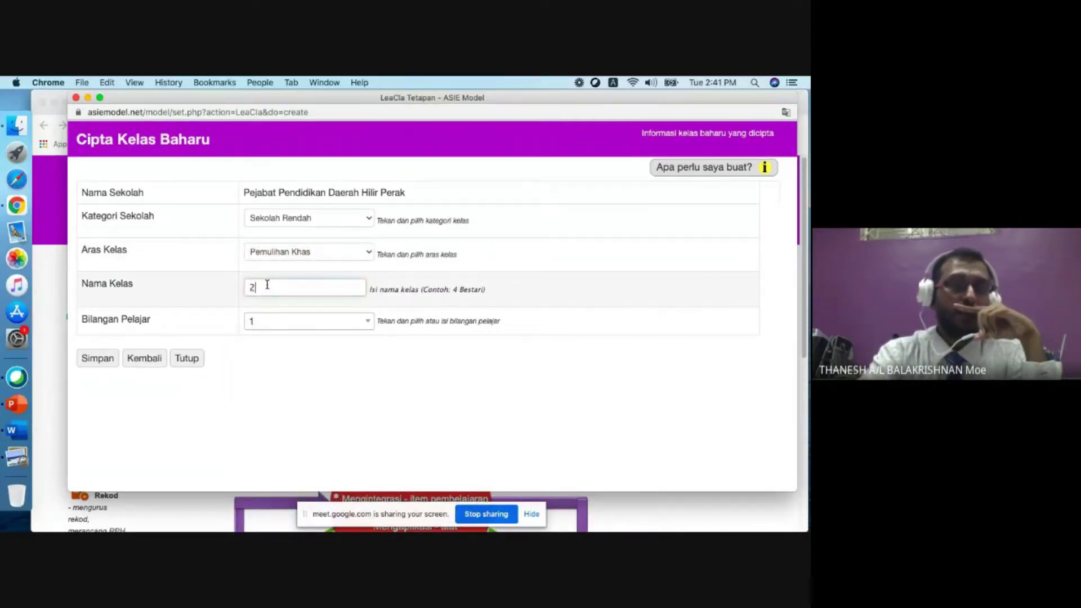
pyautogui.write('U')
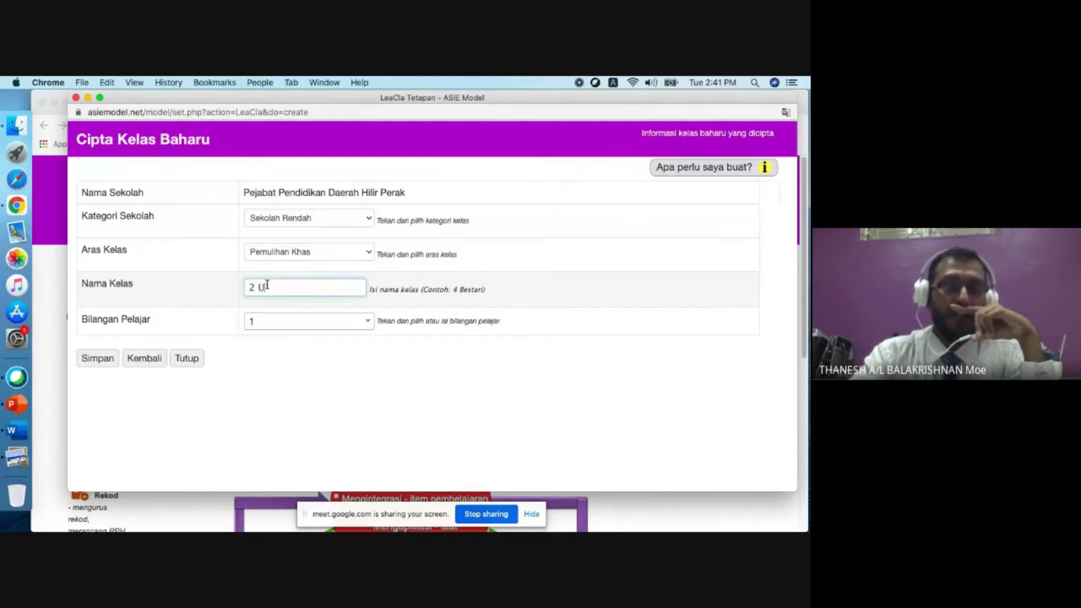
pyautogui.write('sM')
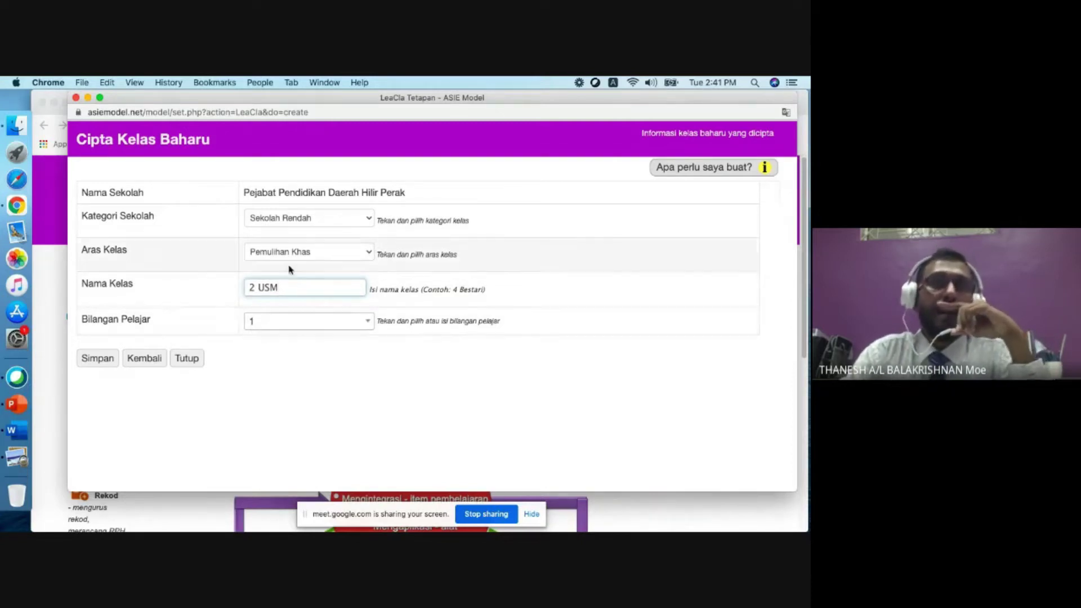
pyautogui.click(275, 325)
pyautogui.click(273, 405)
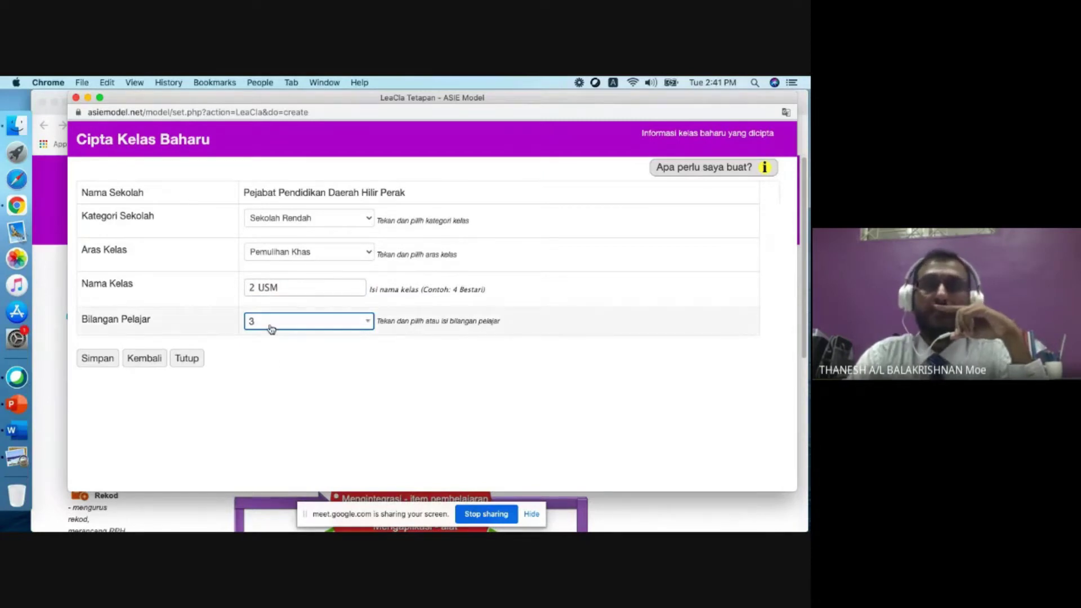
pyautogui.click(98, 360)
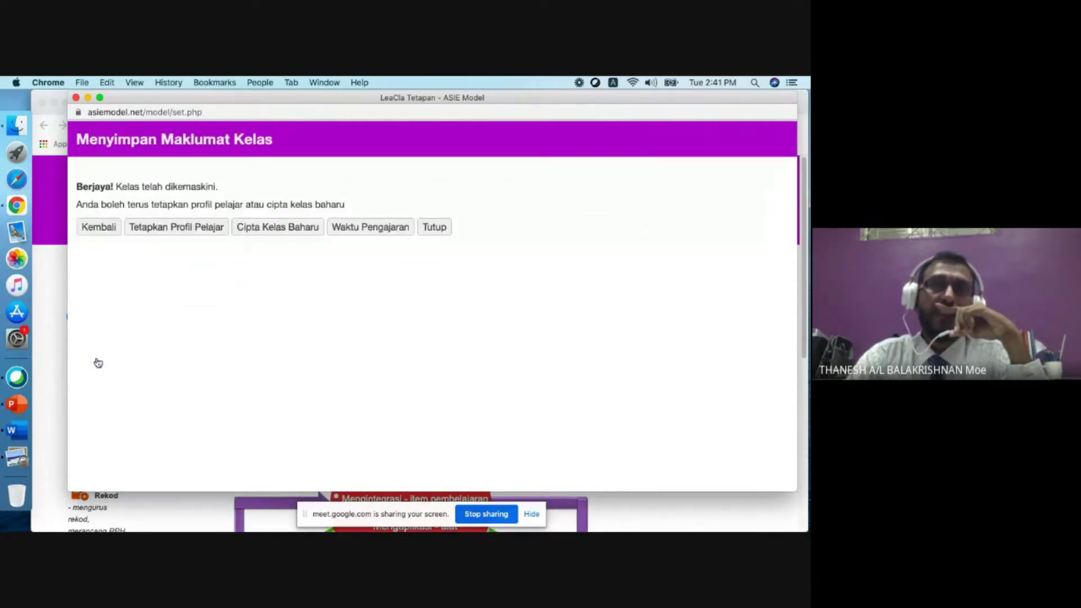
# Step: Start another new class with Kategori Sekolah Sekolah Rendah and Aras Kelas Pemulihan Khas
pyautogui.click(260, 232)
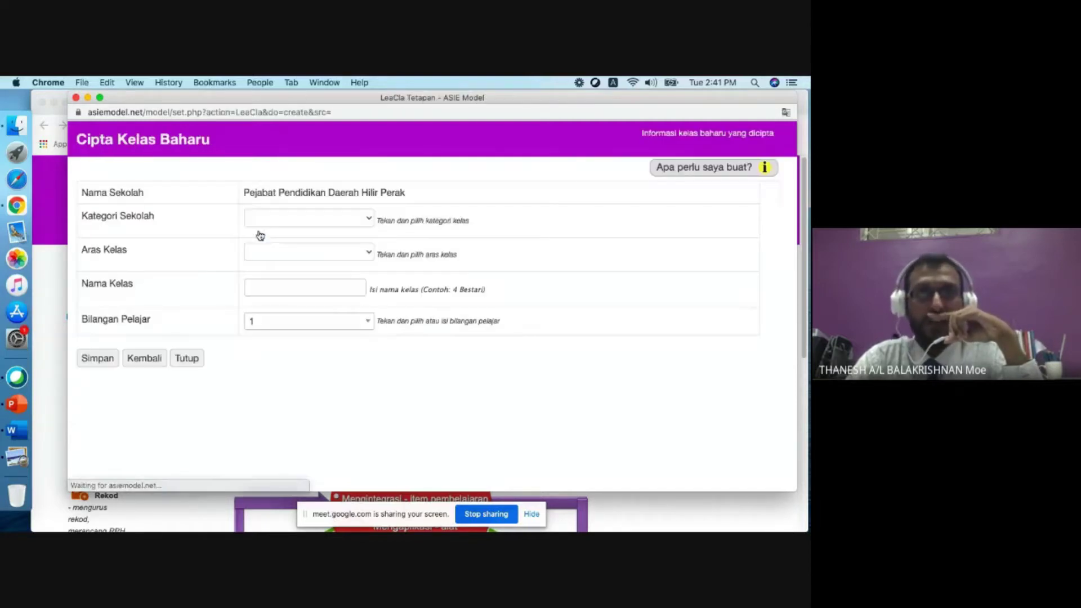
pyautogui.click(285, 219)
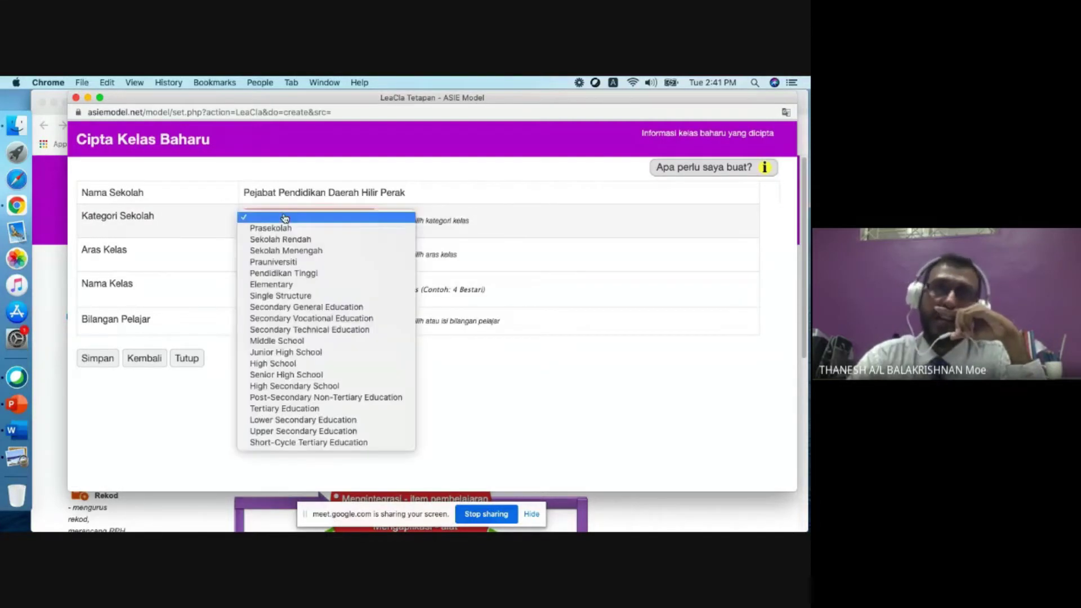
pyautogui.click(299, 243)
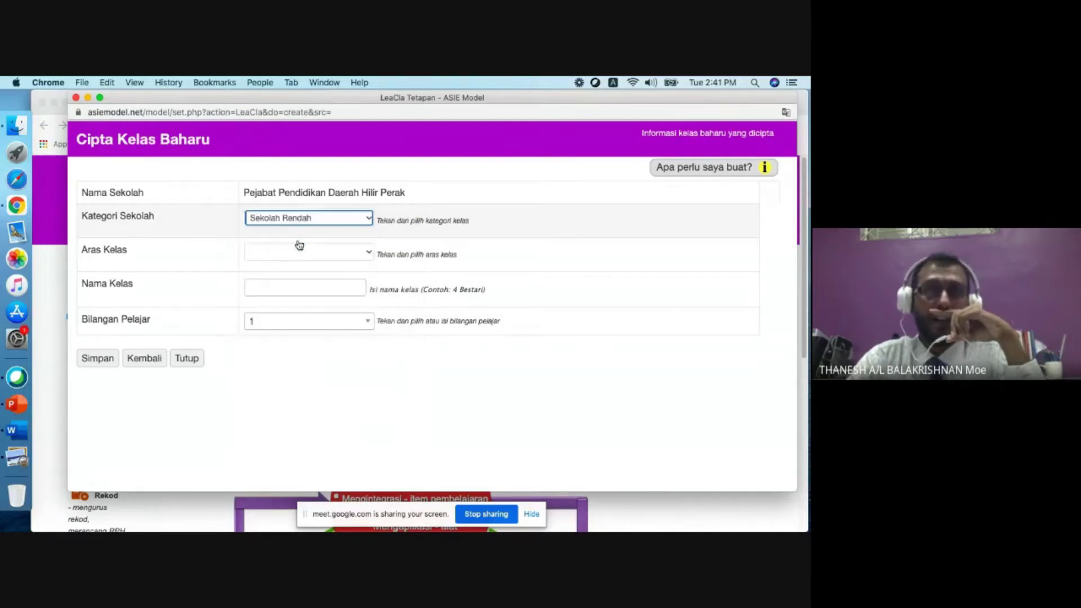
pyautogui.click(293, 252)
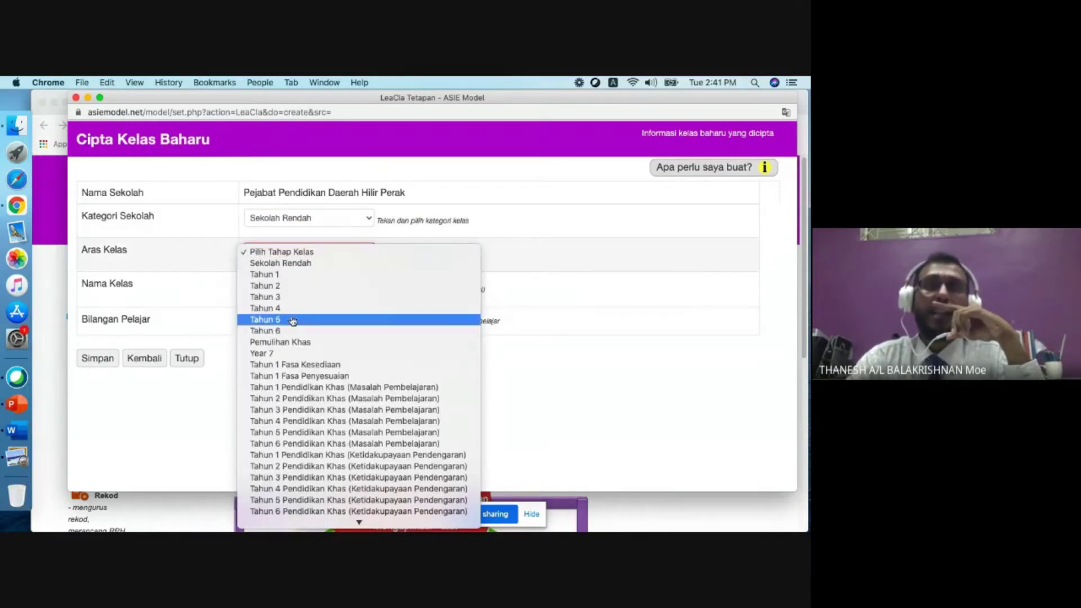
pyautogui.click(299, 344)
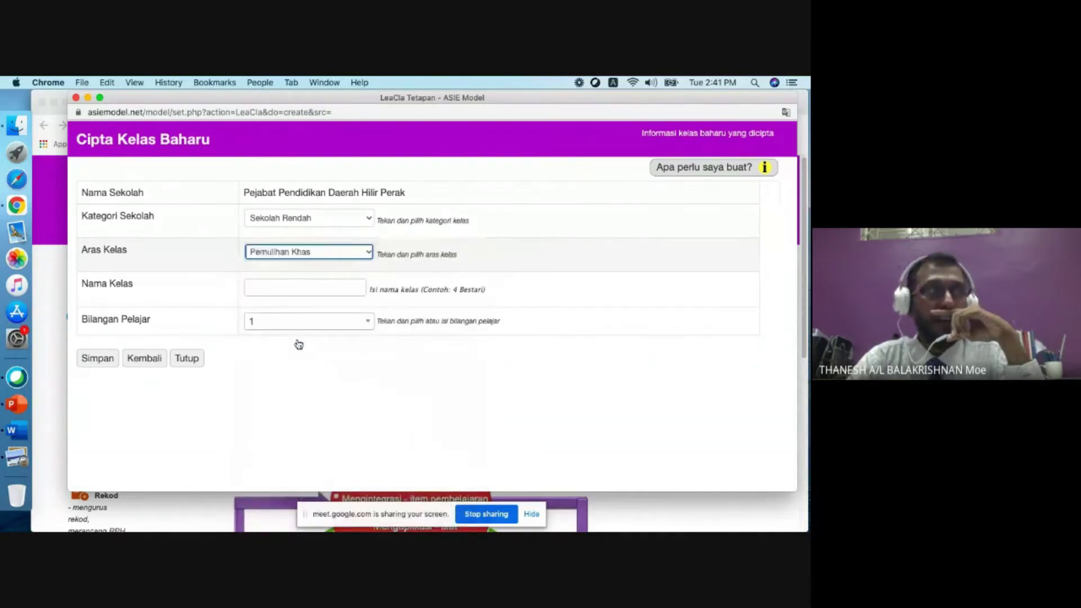
# Step: Name the second class 3 USM with 5 students, save it and close the class form
pyautogui.click(269, 283)
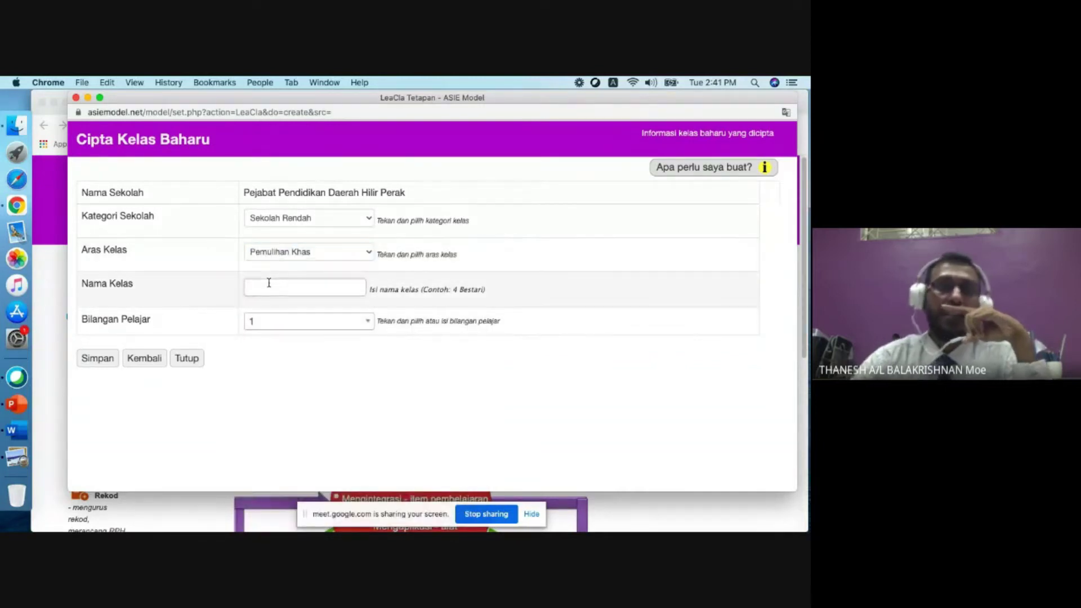
pyautogui.write('3 USM')
pyautogui.click(287, 321)
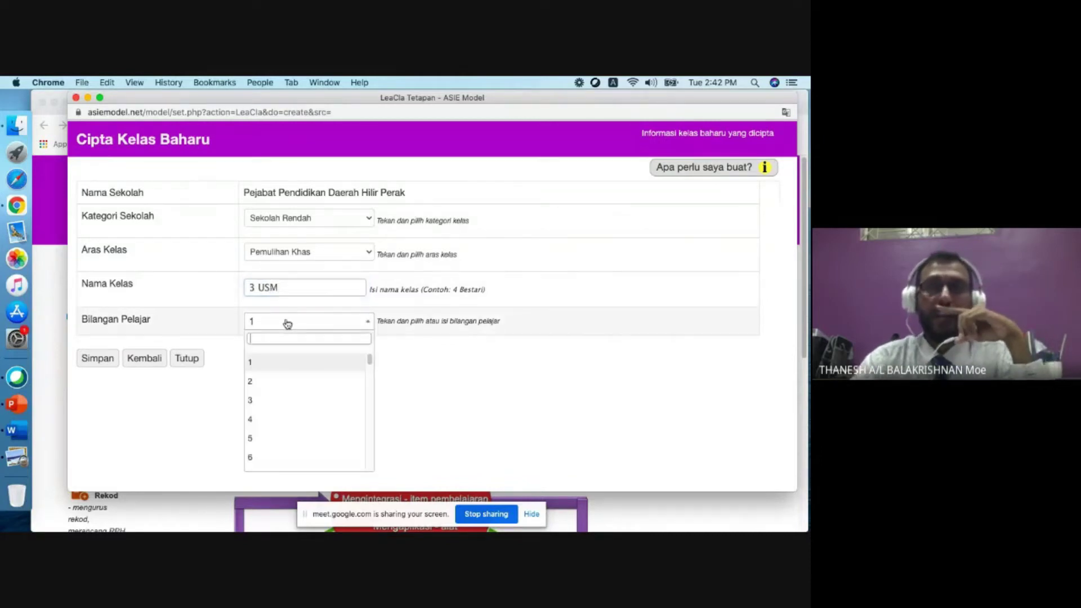
pyautogui.click(271, 437)
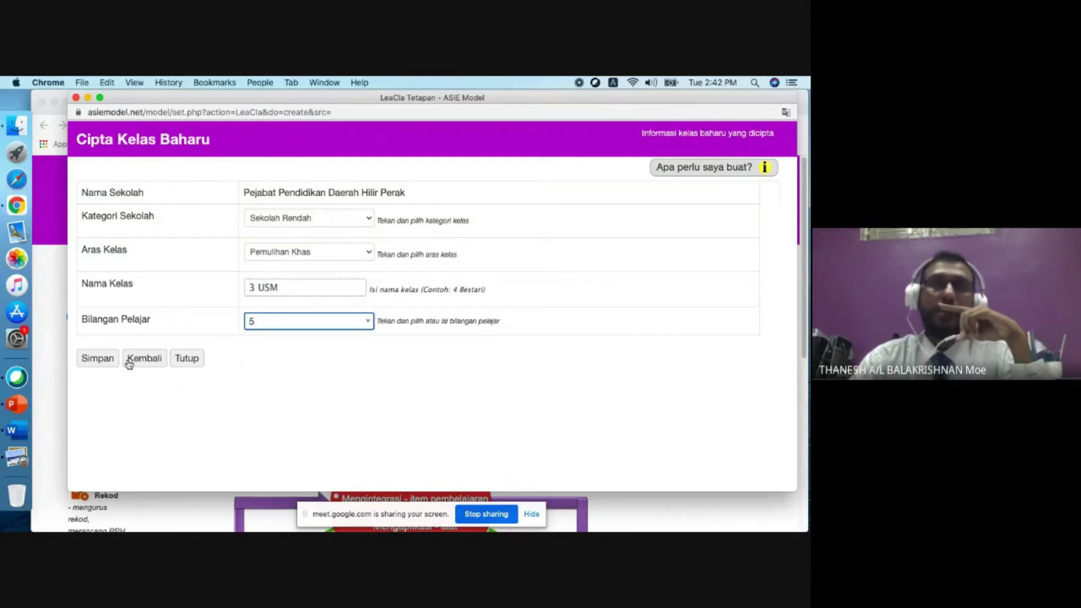
pyautogui.click(99, 359)
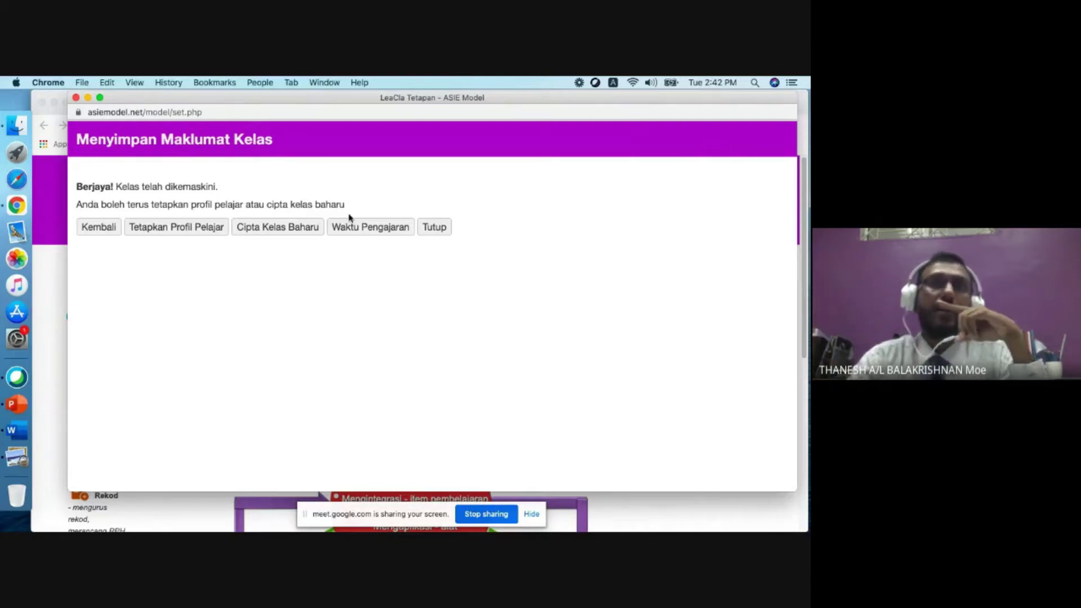
pyautogui.click(434, 227)
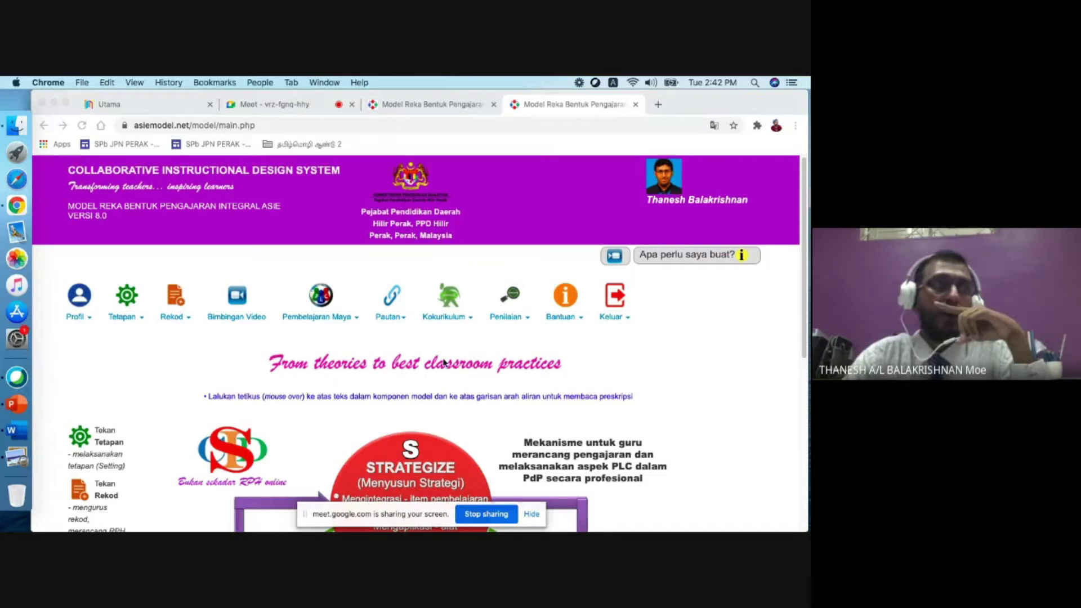
# Step: Open the Waktu Pengajaran settings and enlarge the timetable window to full screen
pyautogui.click(136, 319)
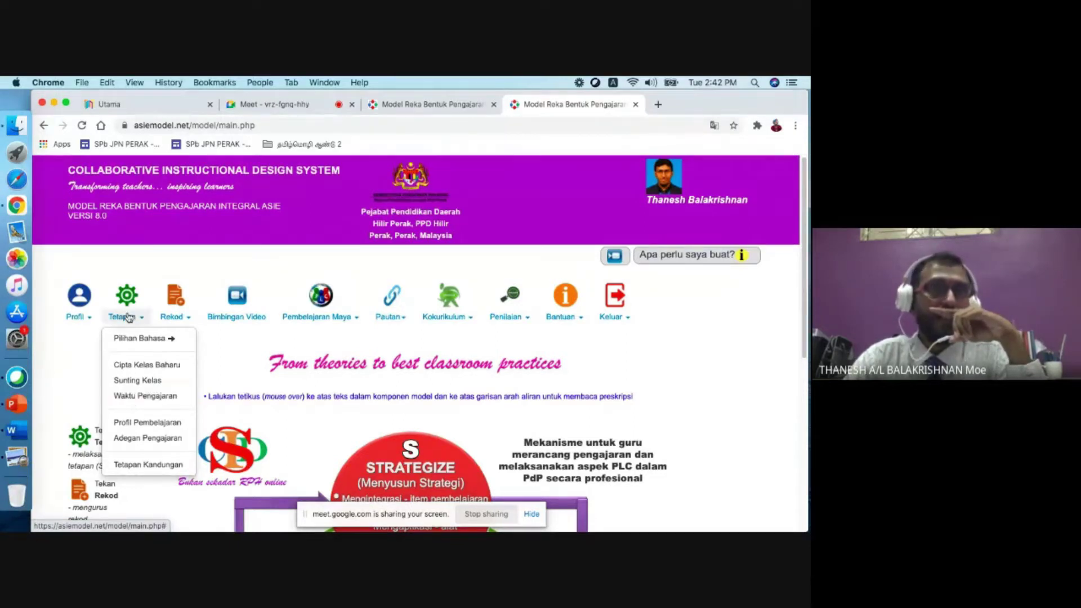
pyautogui.click(147, 396)
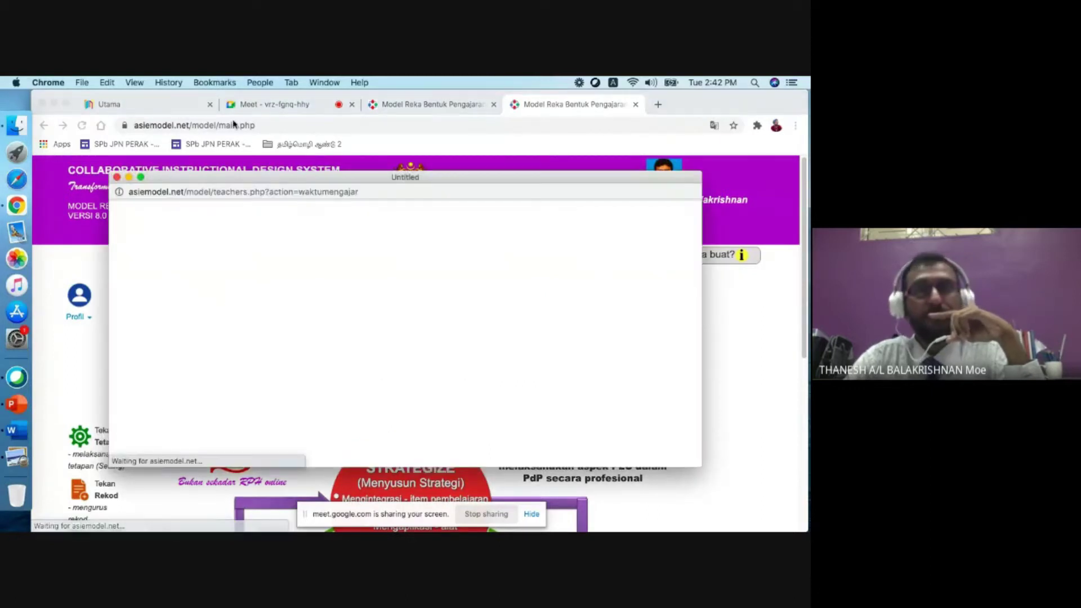
pyautogui.click(142, 178)
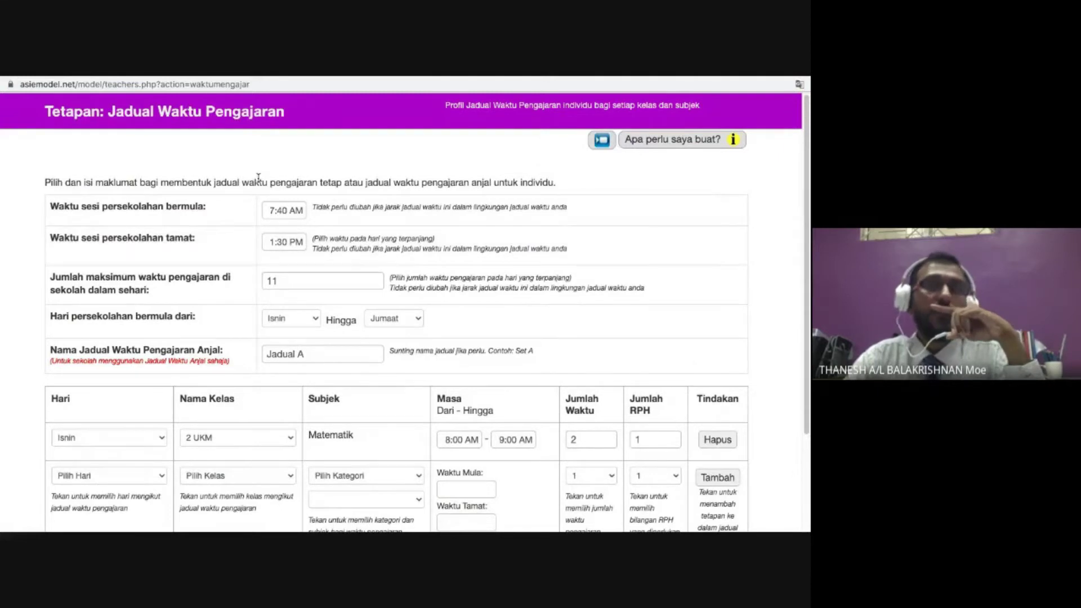
# Step: Set the school session's start time (Waktu sesi persekolahan bermula) to 7:30 AM
pyautogui.click(281, 212)
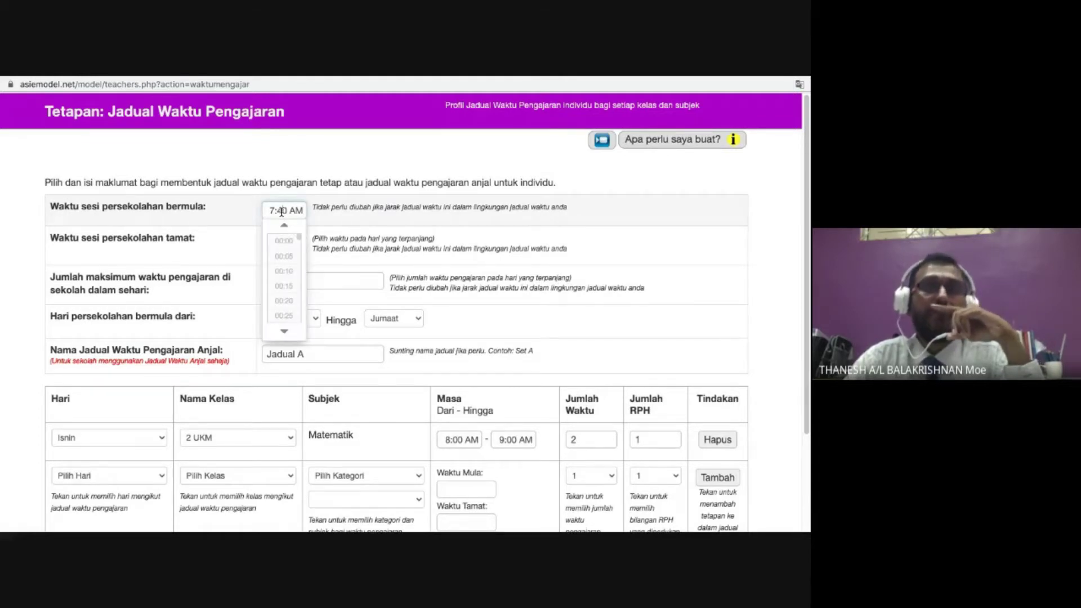
pyautogui.moveTo(299, 242); pyautogui.dragTo(297, 267)
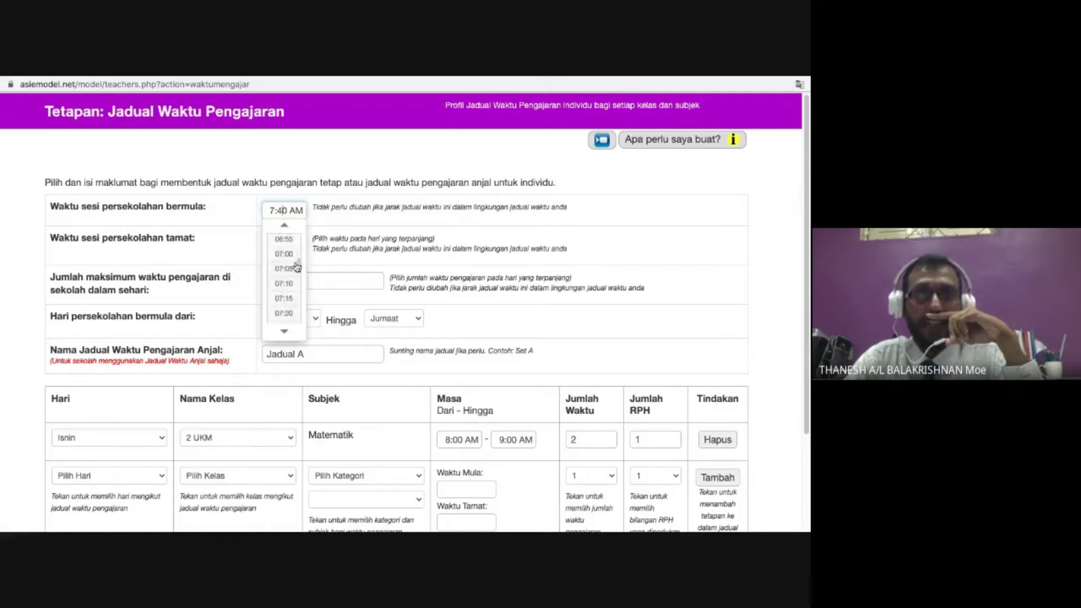
pyautogui.click(286, 333)
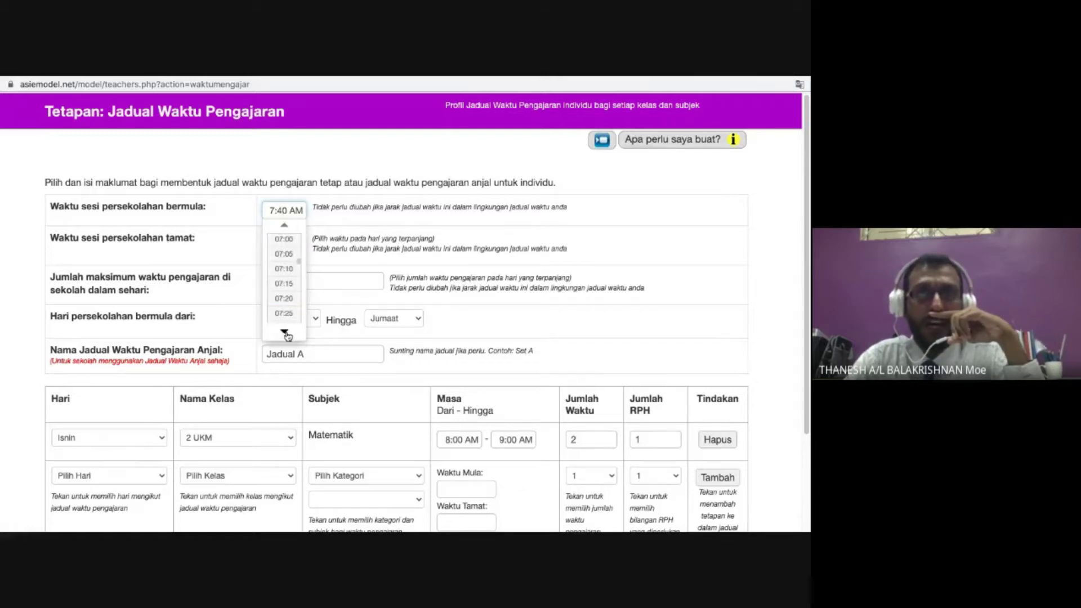
pyautogui.click(289, 313)
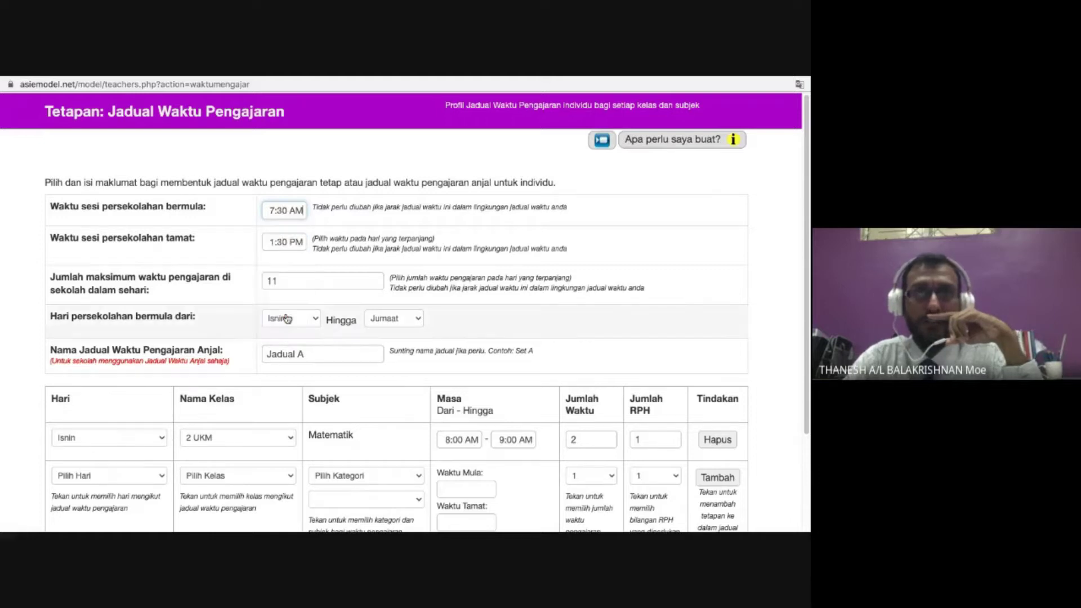
# Step: Set the school session's end time (Waktu sesi persekolahan tamat) to 1:30 PM
pyautogui.click(293, 242)
pyautogui.moveTo(301, 291); pyautogui.dragTo(303, 319)
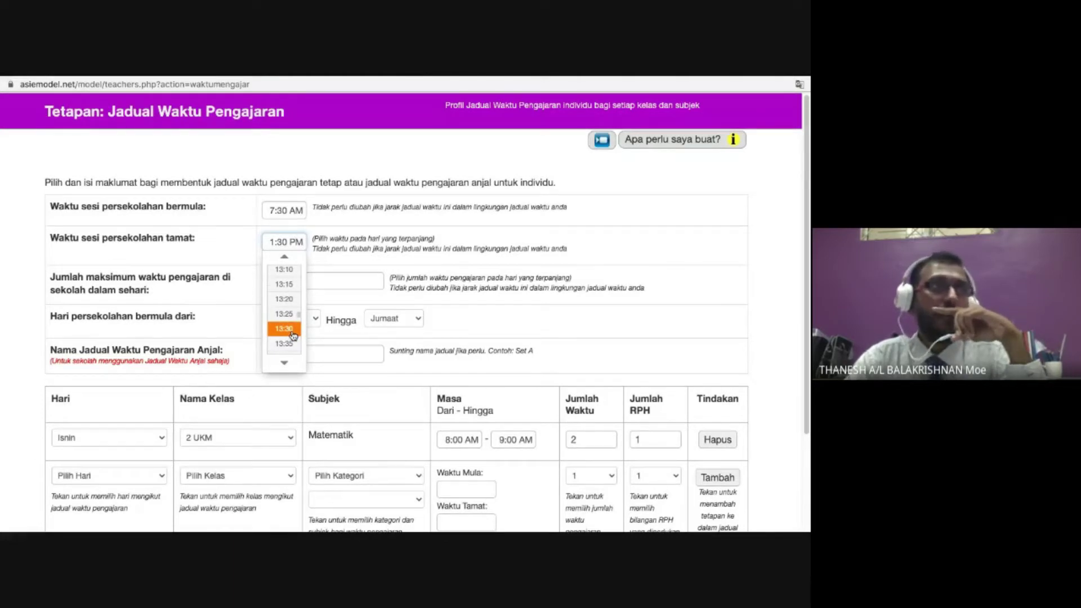
pyautogui.click(292, 333)
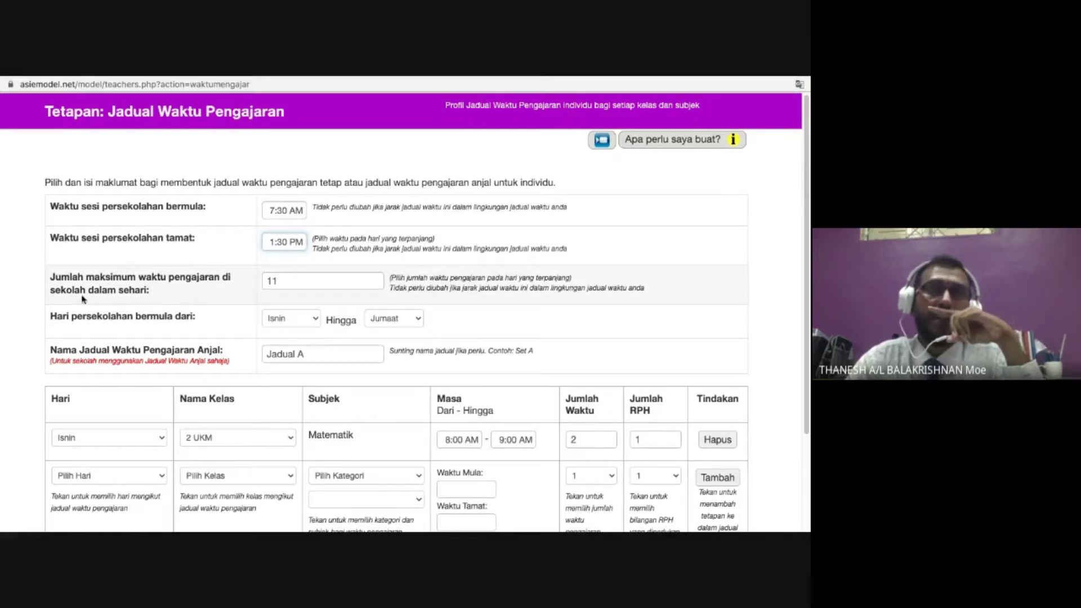
pyautogui.click(302, 285)
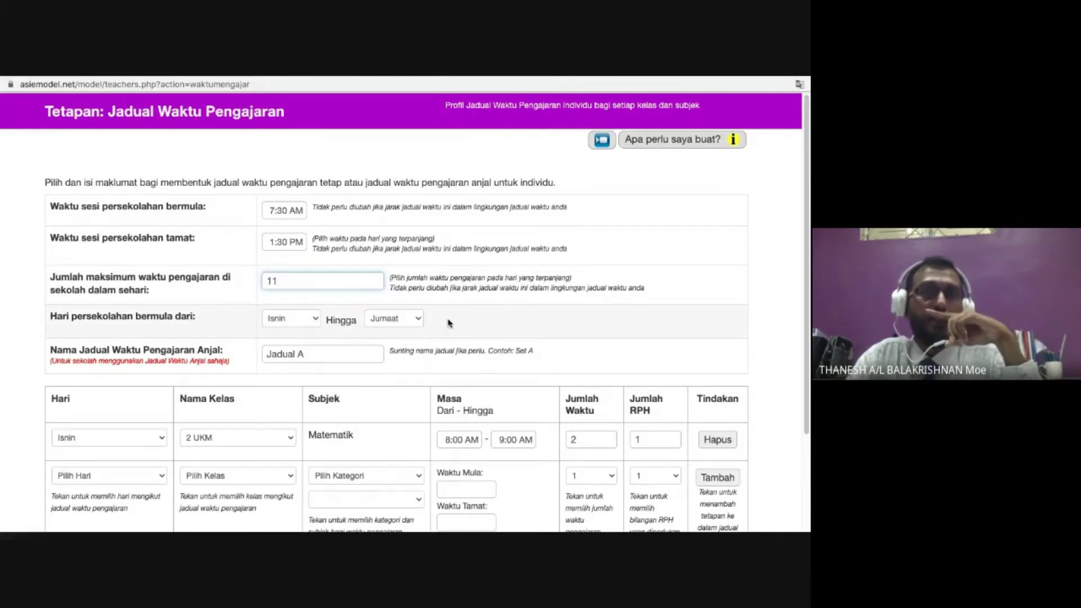
# Step: Remove the existing Isnin Matematik entry for class 2 UKM from the Jadual A timetable
pyautogui.scroll(-1, 438, 322)
pyautogui.scroll(-3, 437, 321)
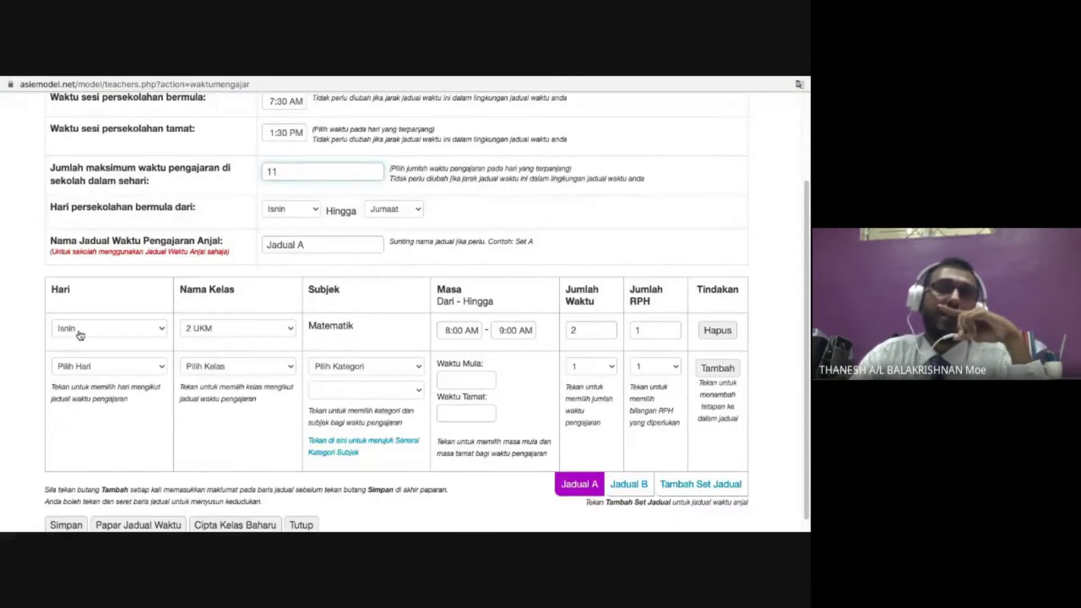
pyautogui.click(80, 335)
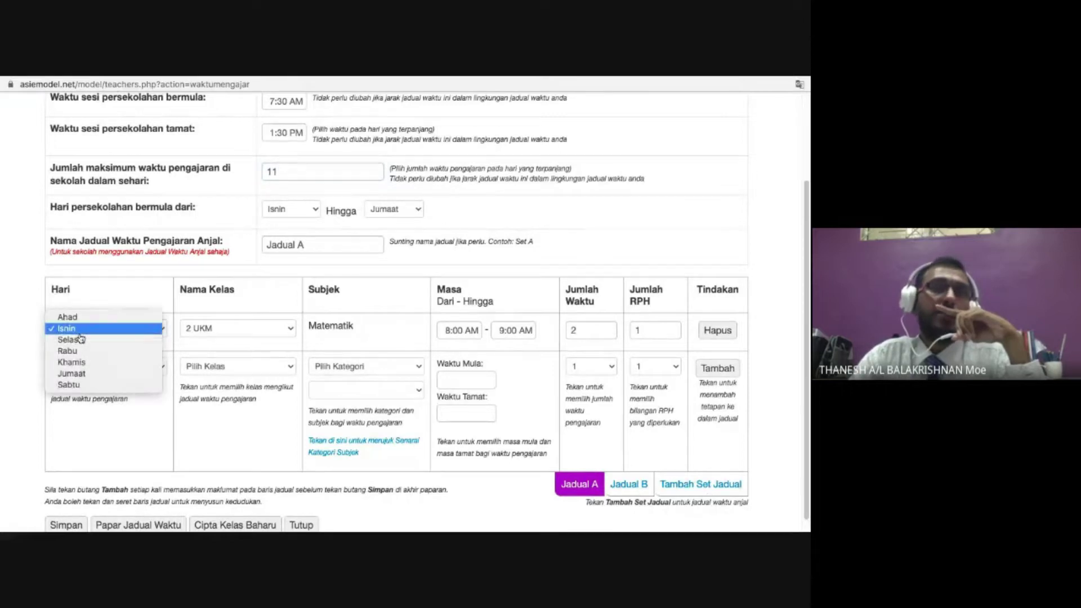
pyautogui.click(82, 329)
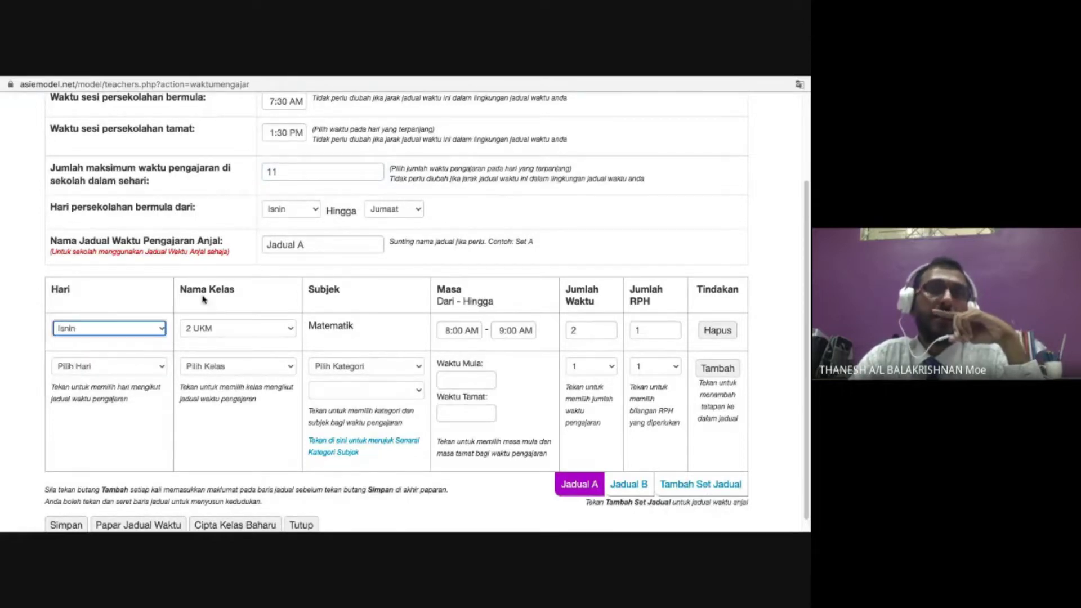
pyautogui.click(221, 337)
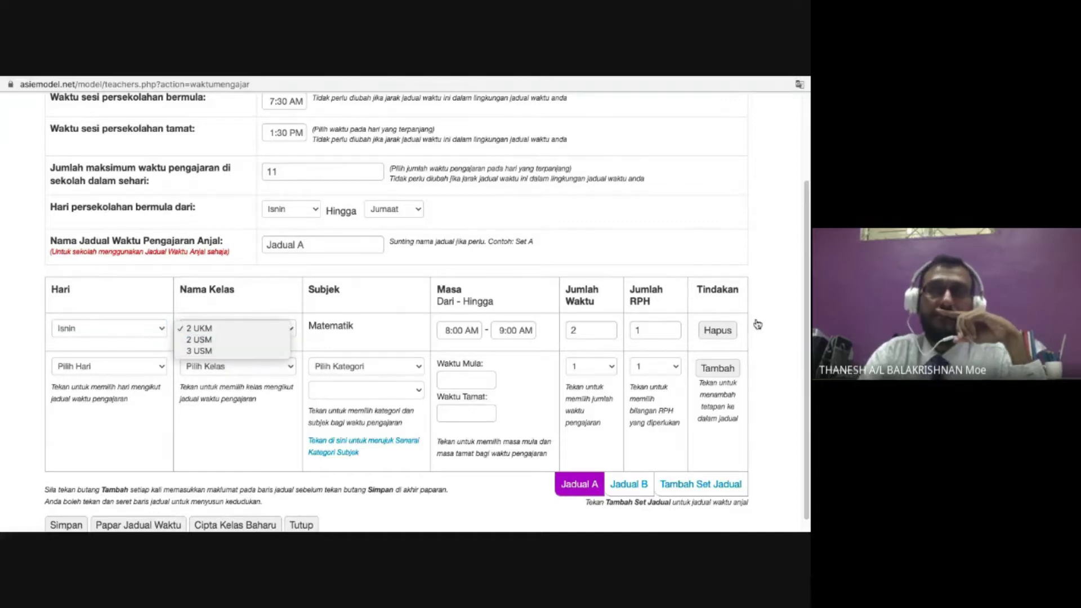
pyautogui.click(729, 329)
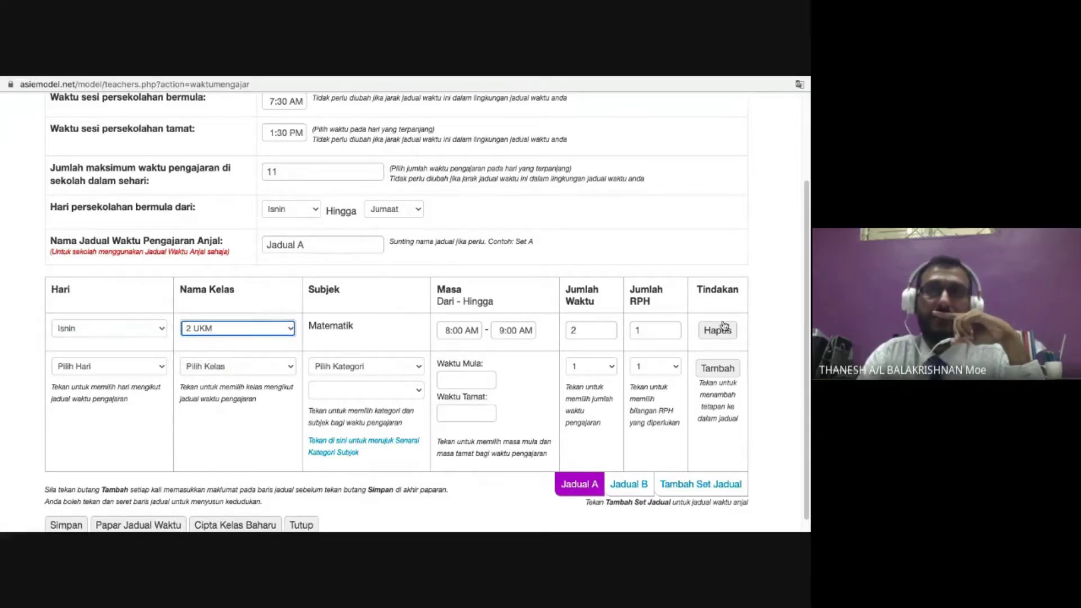
pyautogui.click(718, 331)
# Step: Set the new timetable entry's day to Isnin and its class to 2 UKM
pyautogui.click(103, 356)
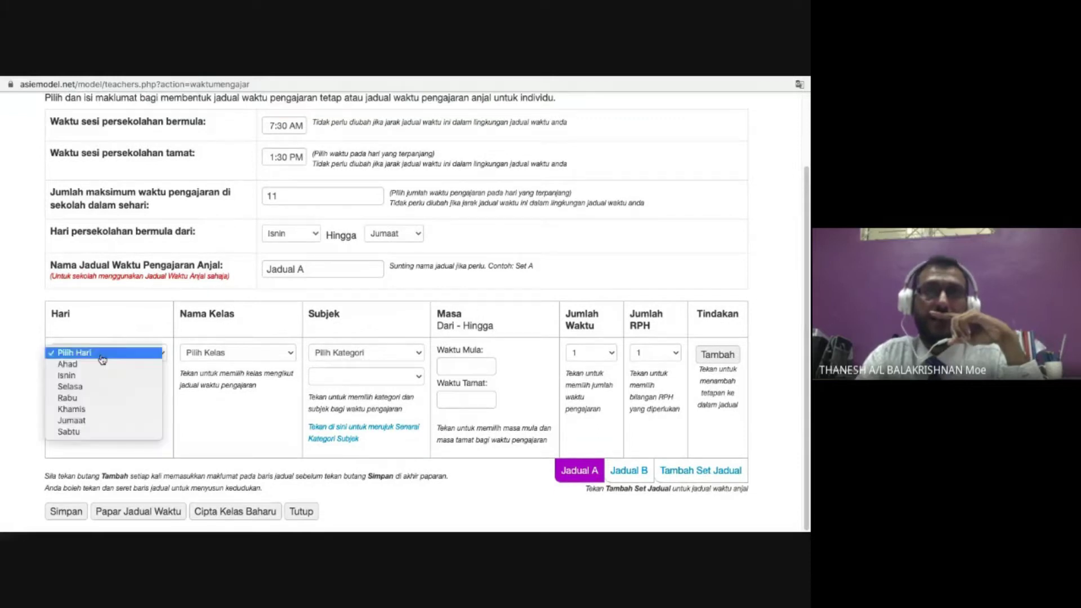
pyautogui.click(91, 377)
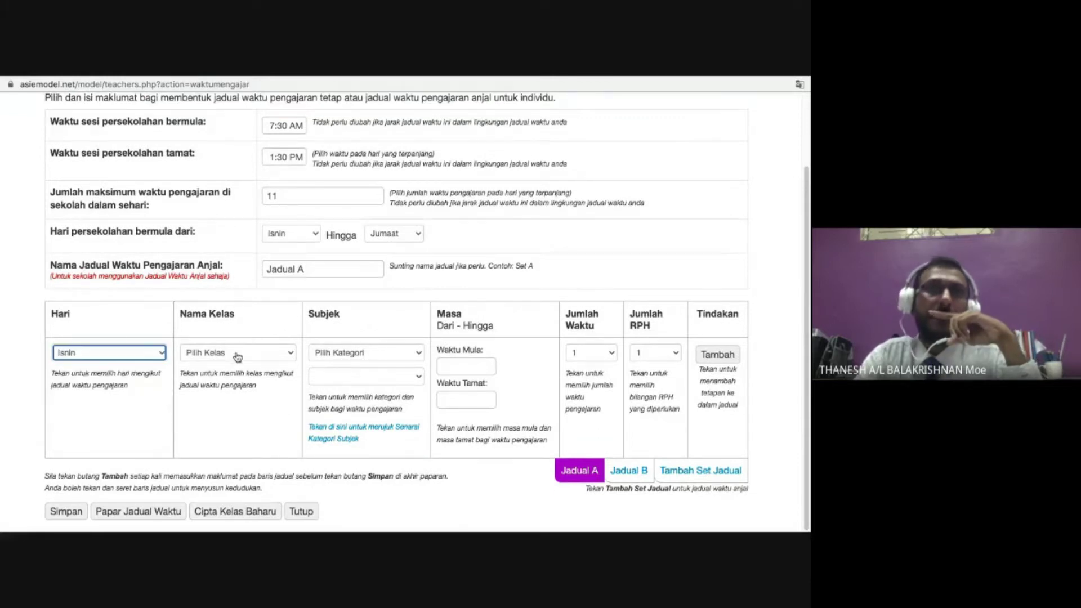
pyautogui.click(237, 353)
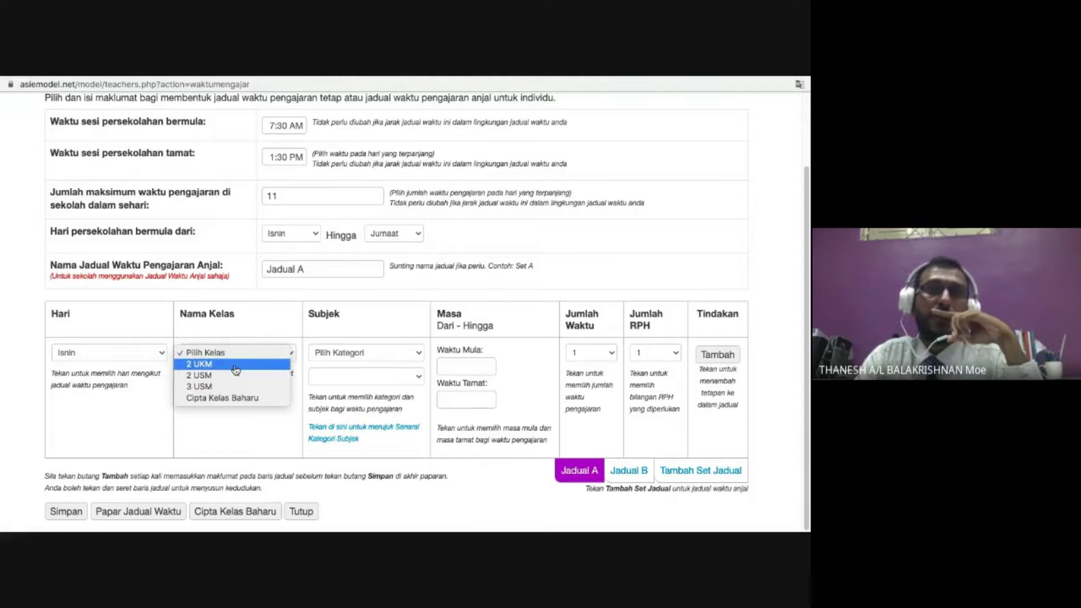
pyautogui.click(236, 370)
# Step: Choose the subject category Bahasa and the subject Bahasa Melayu for the 2 UKM entry
pyautogui.click(336, 355)
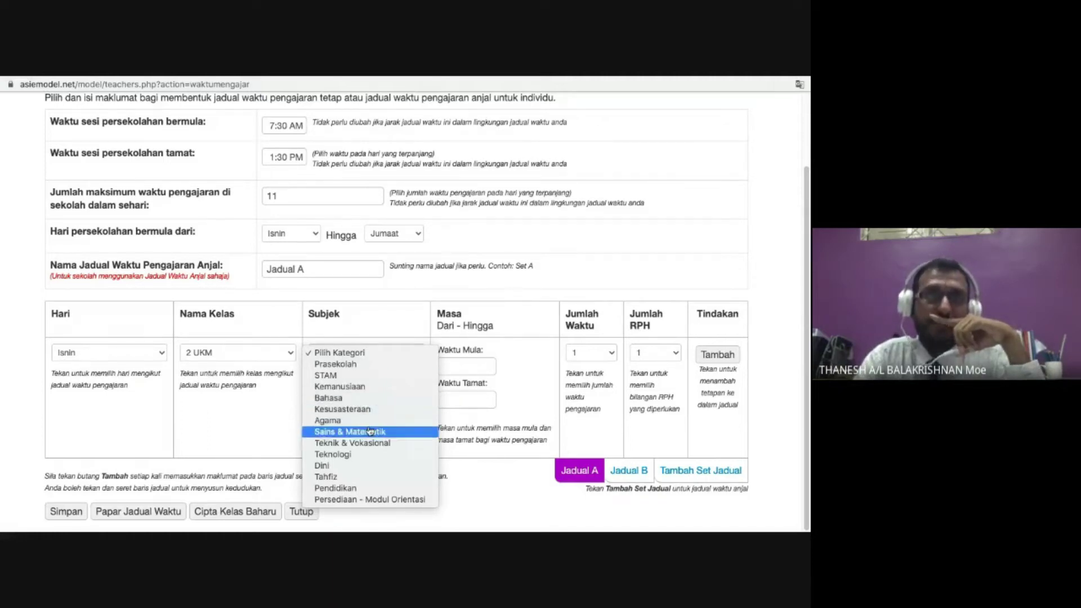
pyautogui.click(359, 401)
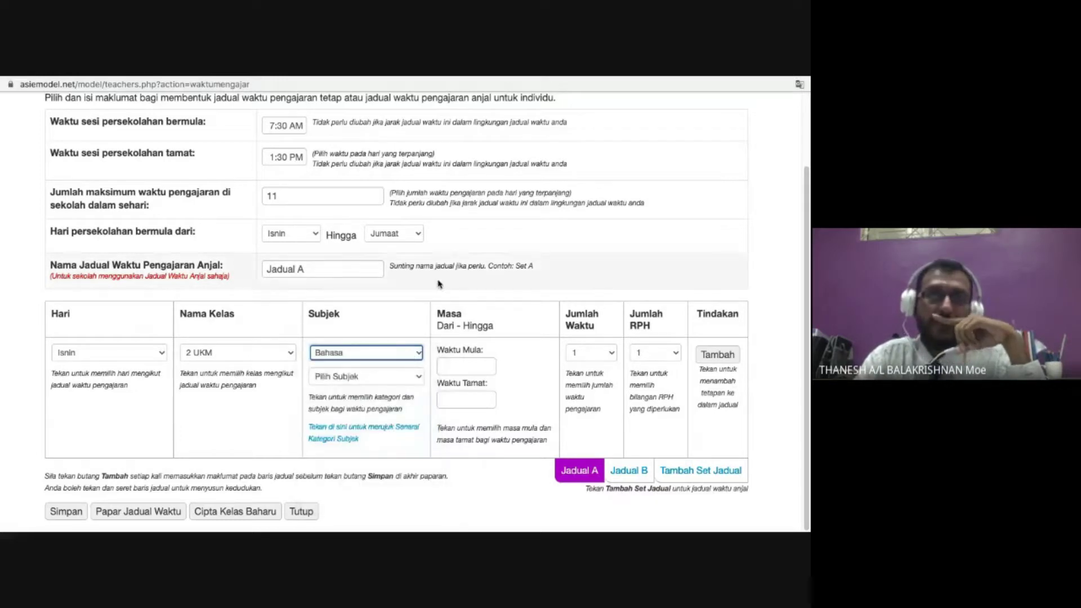
pyautogui.click(331, 377)
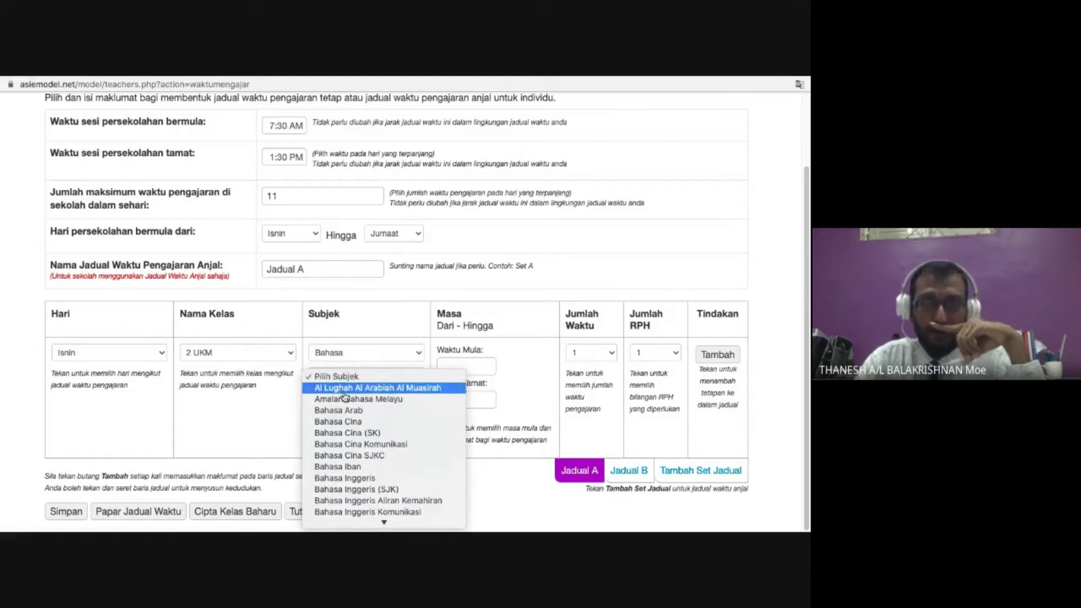
pyautogui.scroll(-3, 376, 434)
pyautogui.scroll(-4, 377, 434)
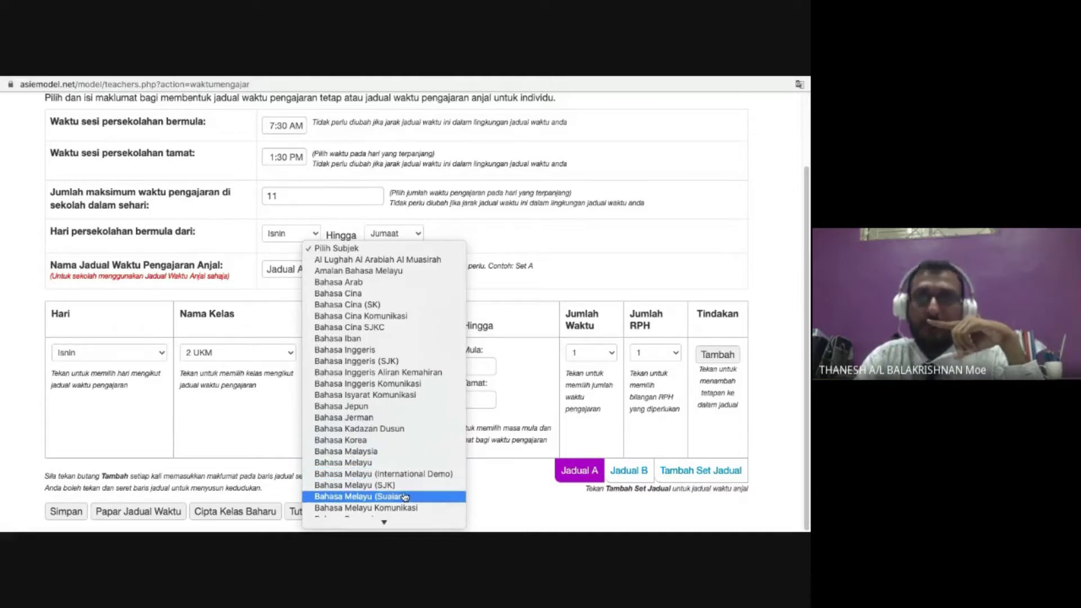
pyautogui.click(381, 463)
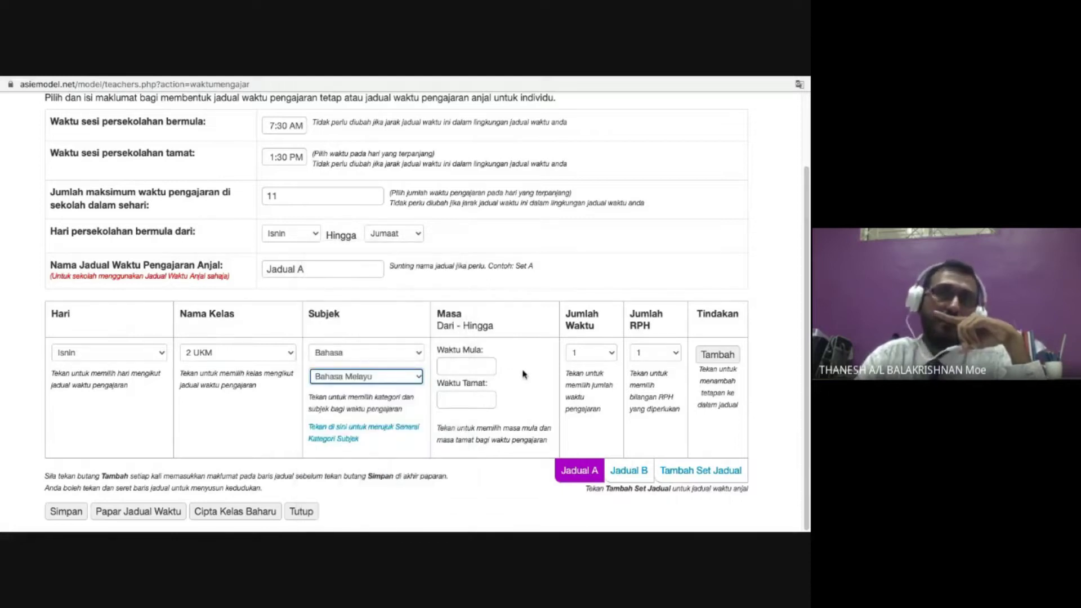
# Step: Set the 2 UKM entry's Waktu Mula to 8:10 AM and Waktu Tamat to 8:40 AM
pyautogui.click(488, 367)
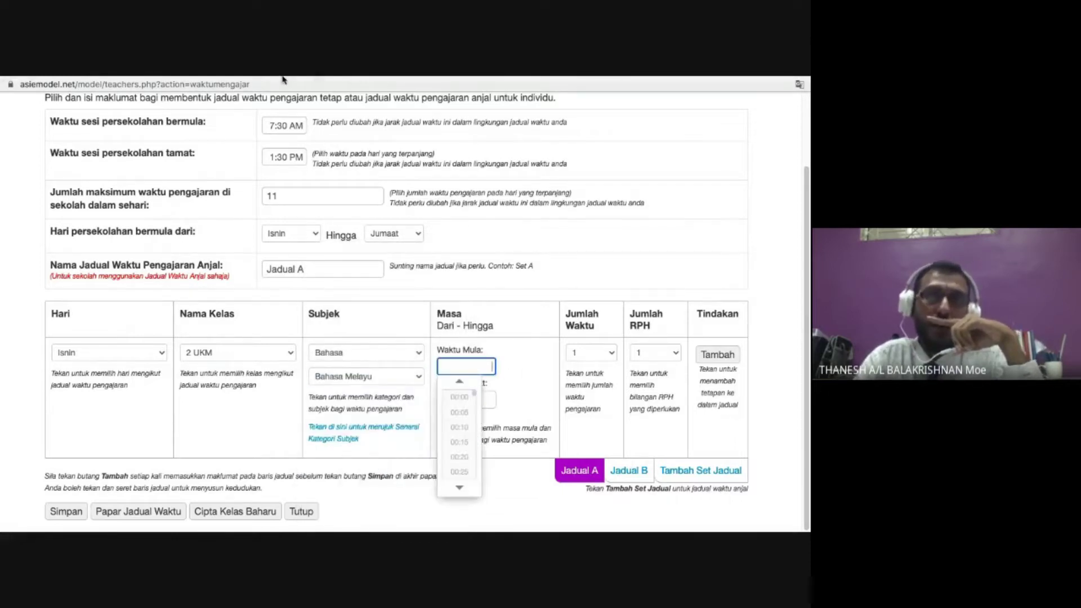
pyautogui.scroll(-1, 476, 401)
pyautogui.moveTo(477, 401); pyautogui.dragTo(480, 427)
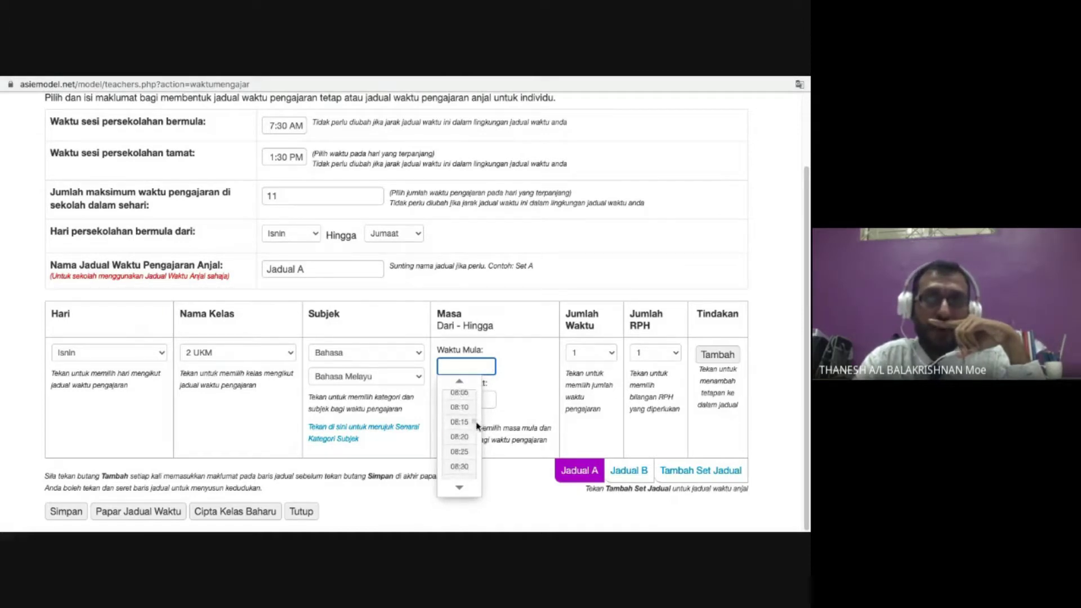
pyautogui.click(459, 407)
pyautogui.click(468, 401)
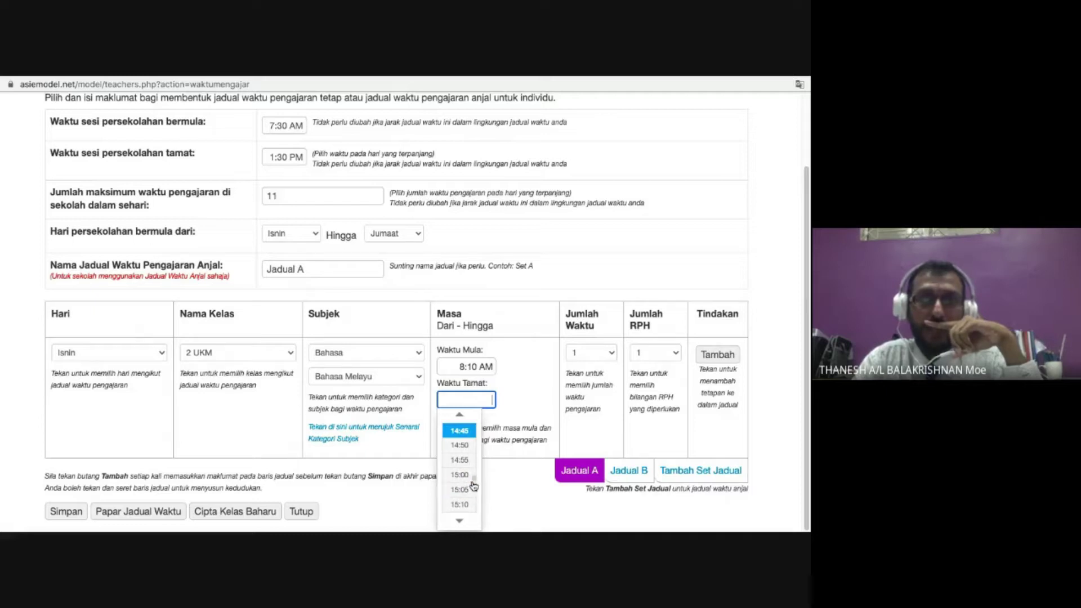
pyautogui.scroll(3, 475, 477)
pyautogui.moveTo(475, 477); pyautogui.dragTo(481, 461)
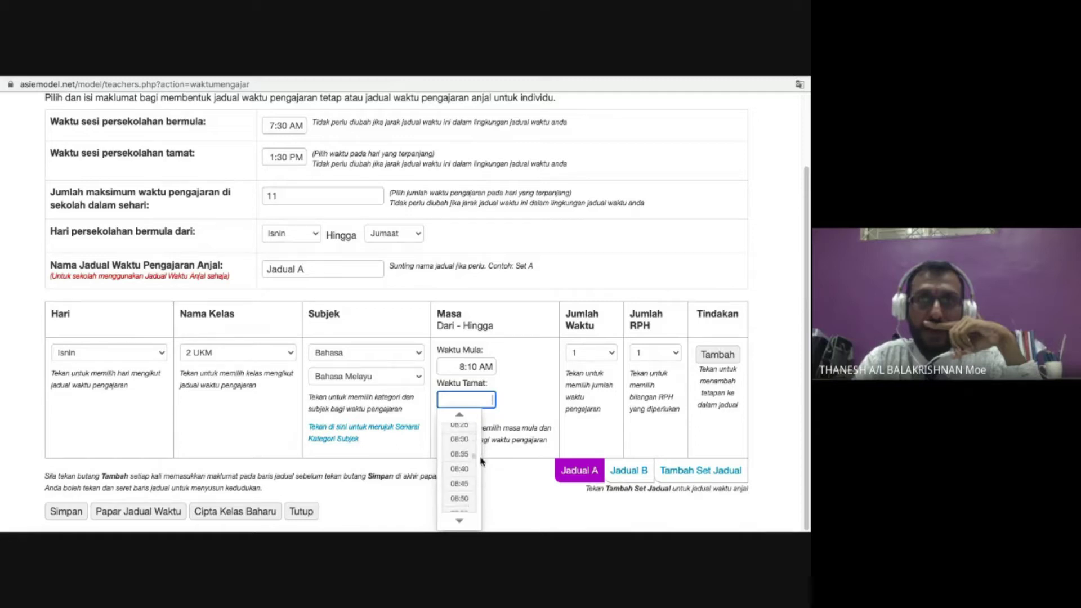
pyautogui.click(472, 469)
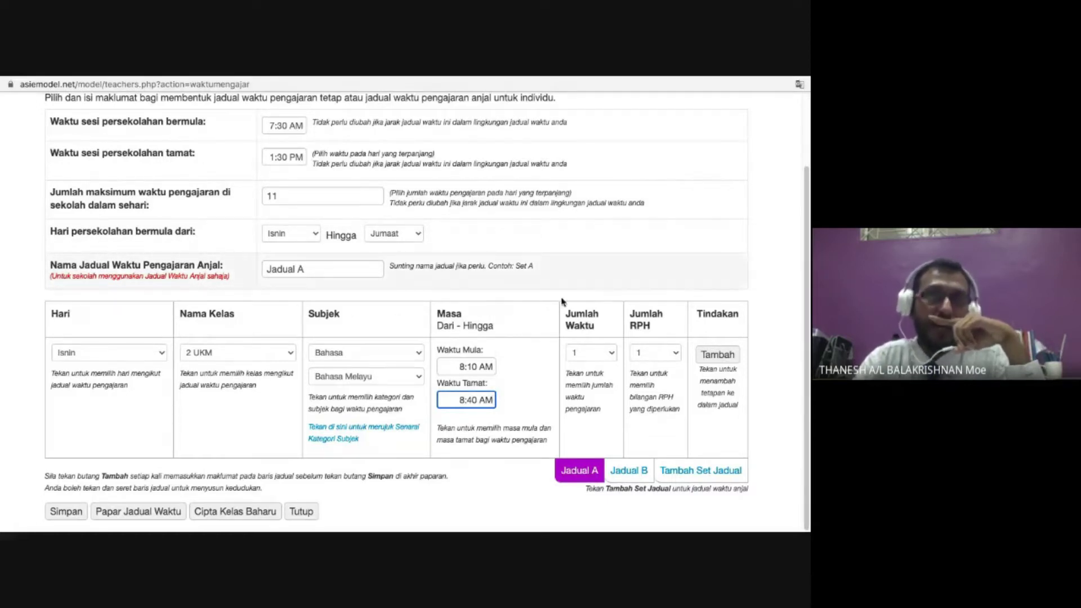
# Step: Keep Jumlah Waktu at 1 and add the 2 UKM Bahasa Melayu entry to the timetable
pyautogui.click(596, 359)
pyautogui.click(597, 354)
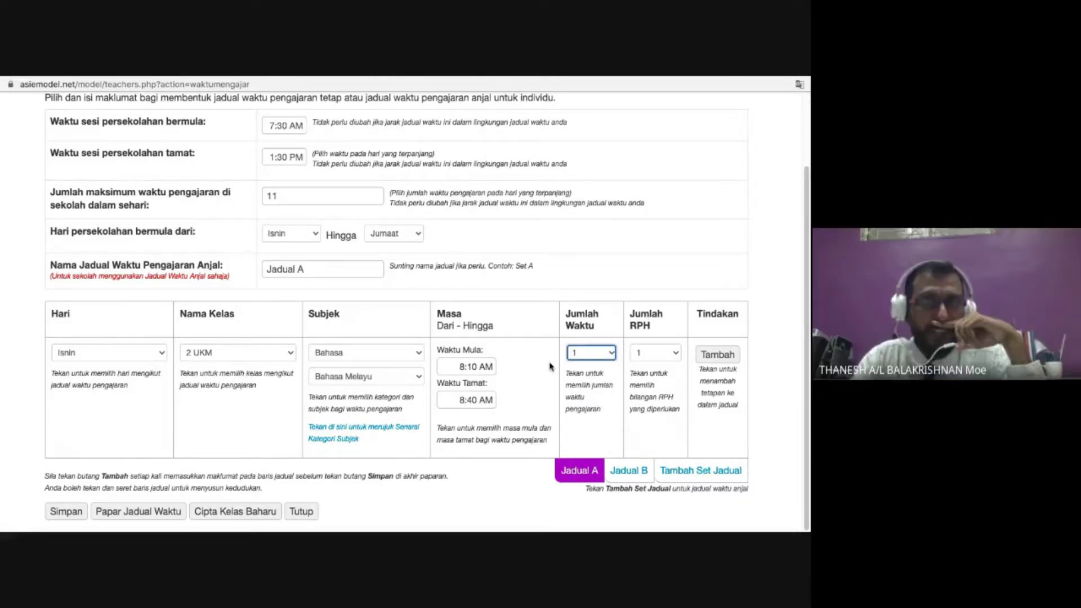
pyautogui.click(726, 356)
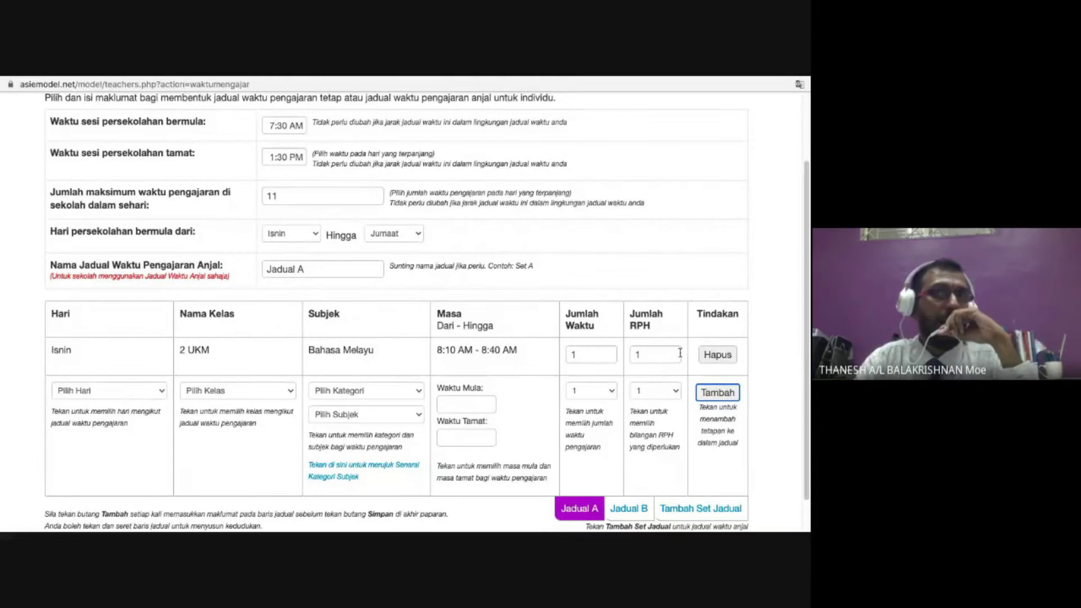
# Step: Set the next timetable entry's day to Isnin and its class to 2 USM
pyautogui.scroll(-2, 451, 405)
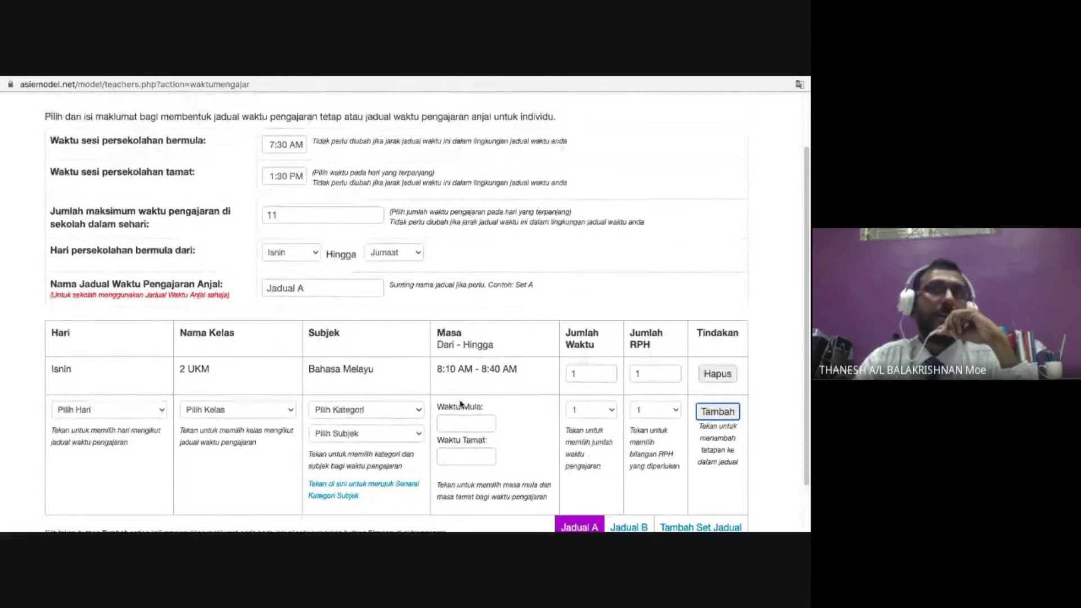
pyautogui.click(128, 355)
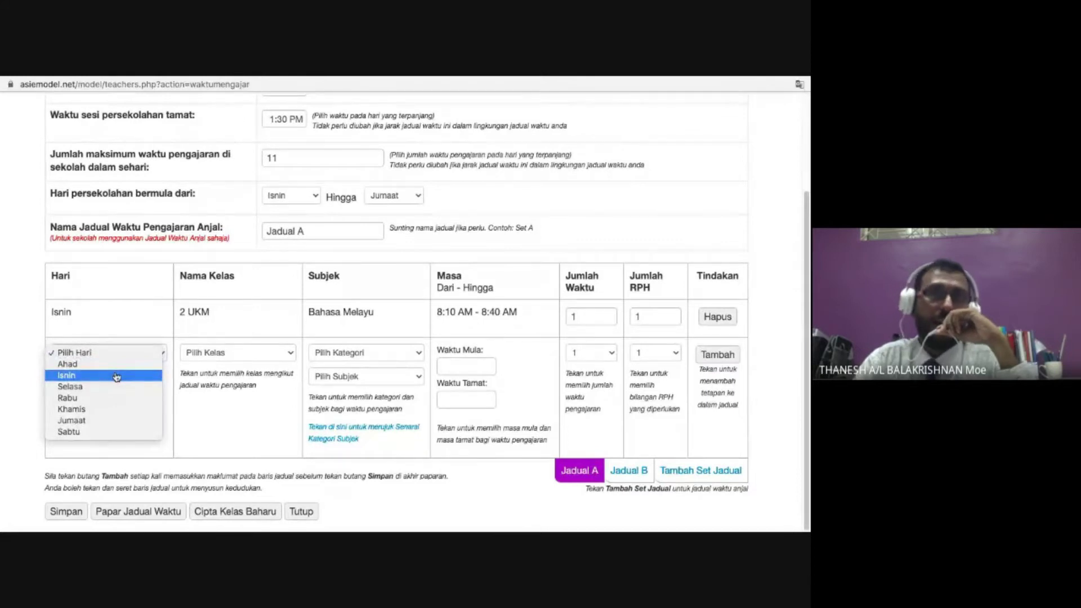
pyautogui.click(116, 375)
pyautogui.click(200, 352)
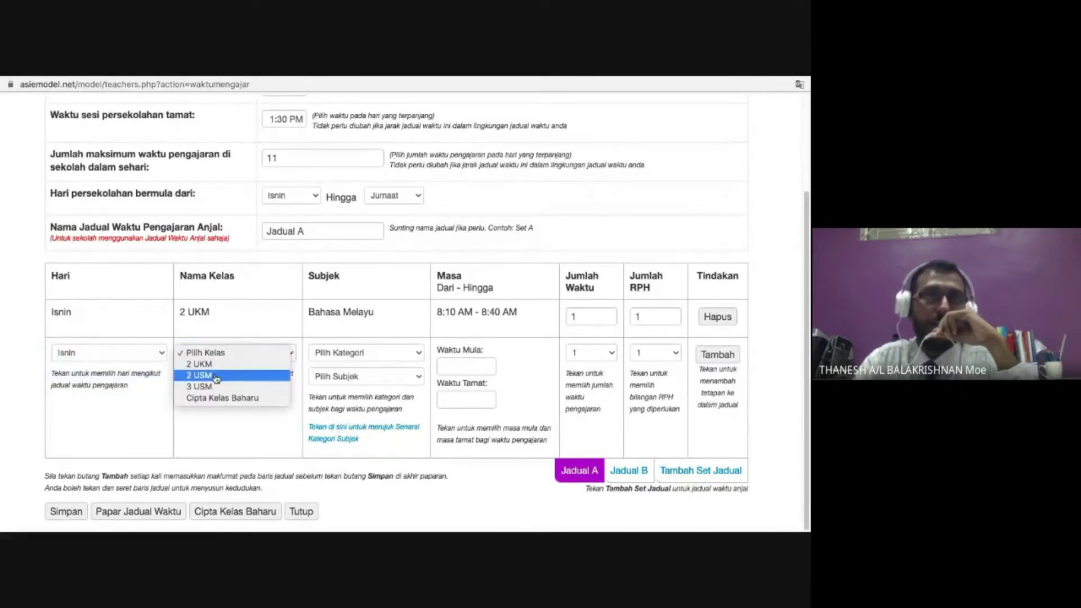
pyautogui.click(216, 375)
# Step: Choose the subject category Sains & Matematik and the subject Matematik for the 2 USM entry
pyautogui.click(332, 353)
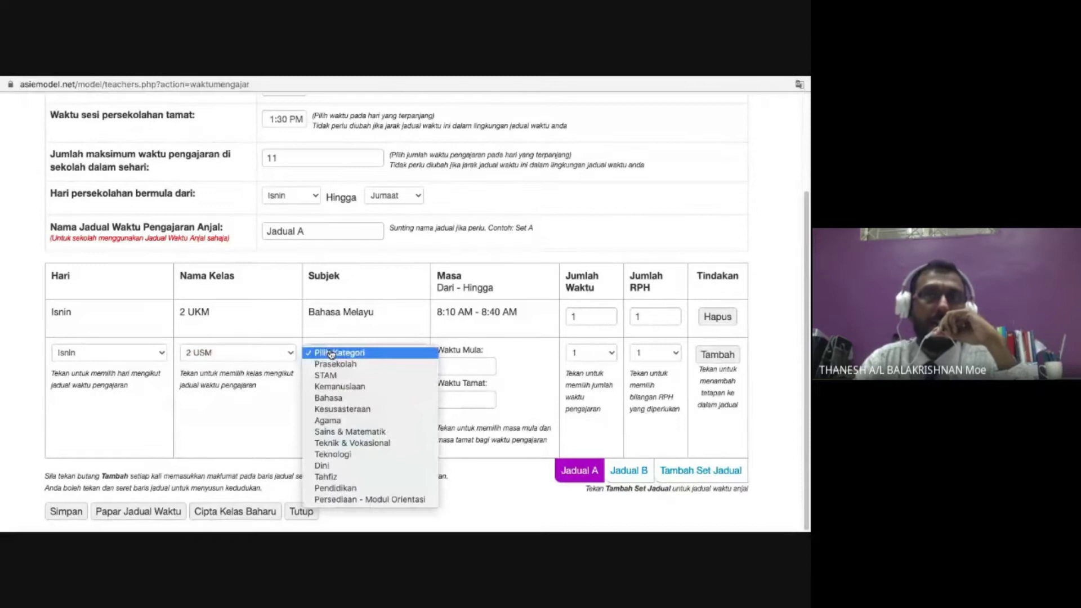
pyautogui.click(399, 432)
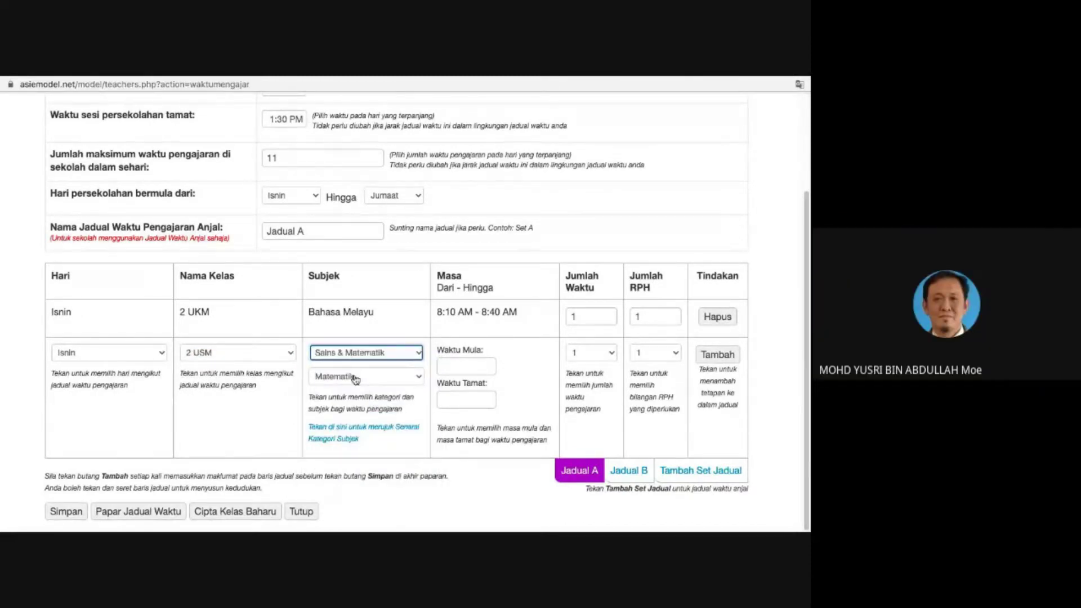
pyautogui.click(356, 378)
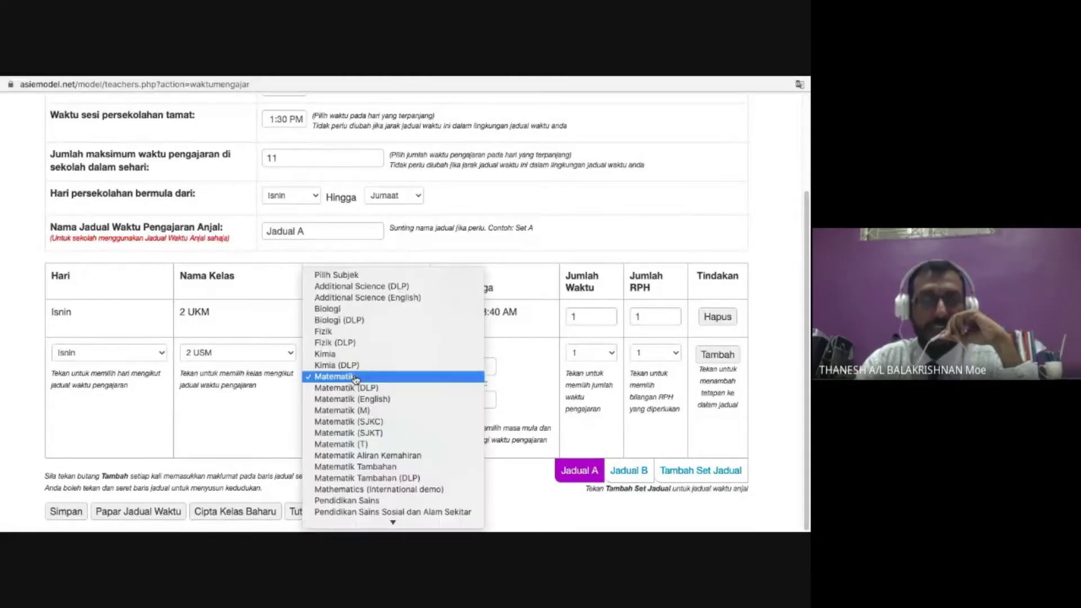
pyautogui.click(399, 377)
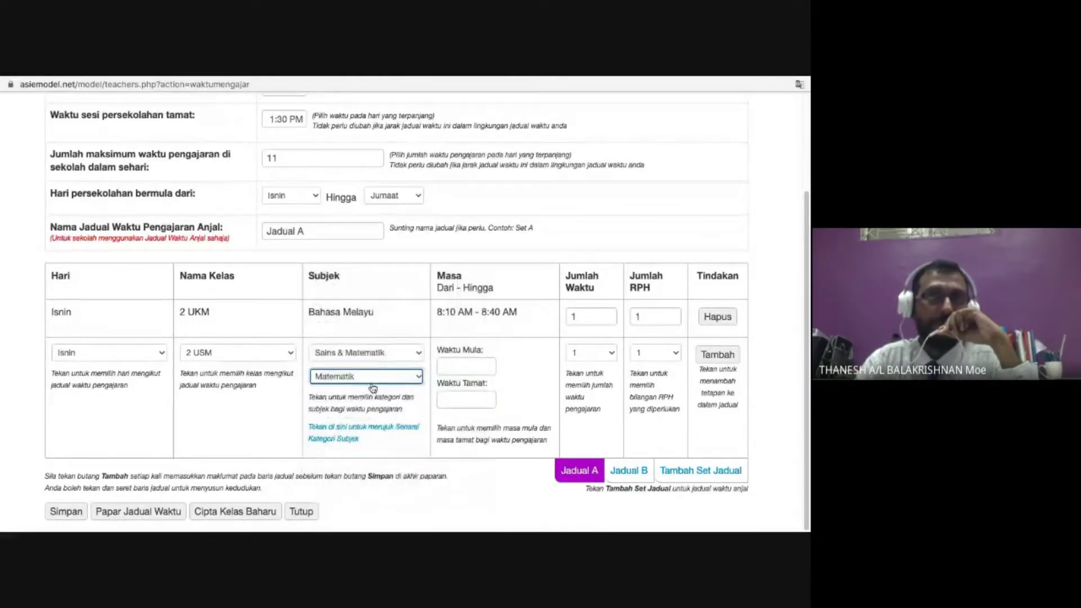
pyautogui.click(371, 377)
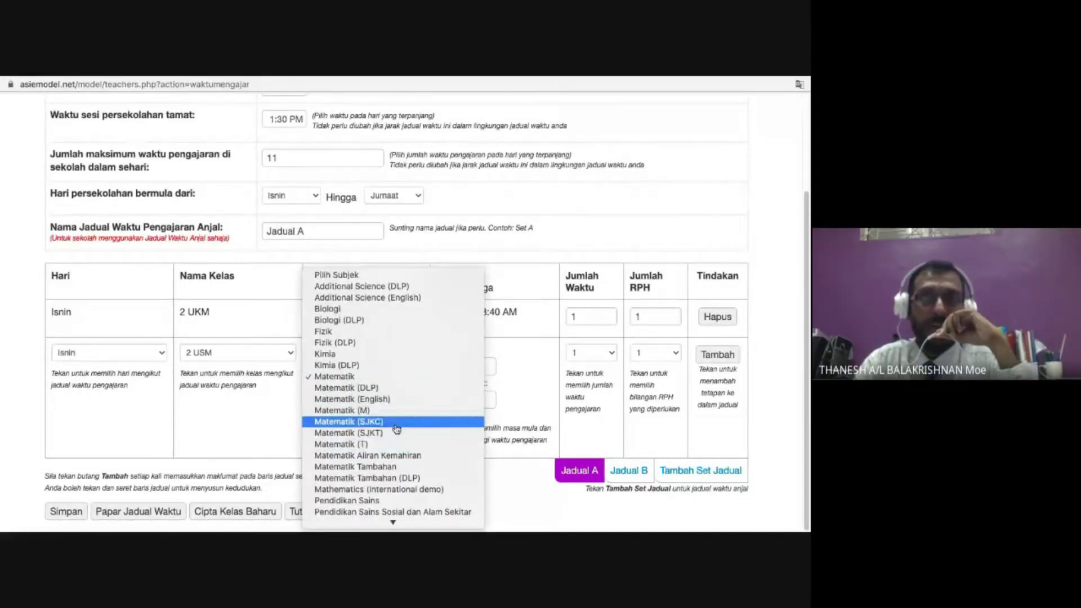
pyautogui.click(350, 381)
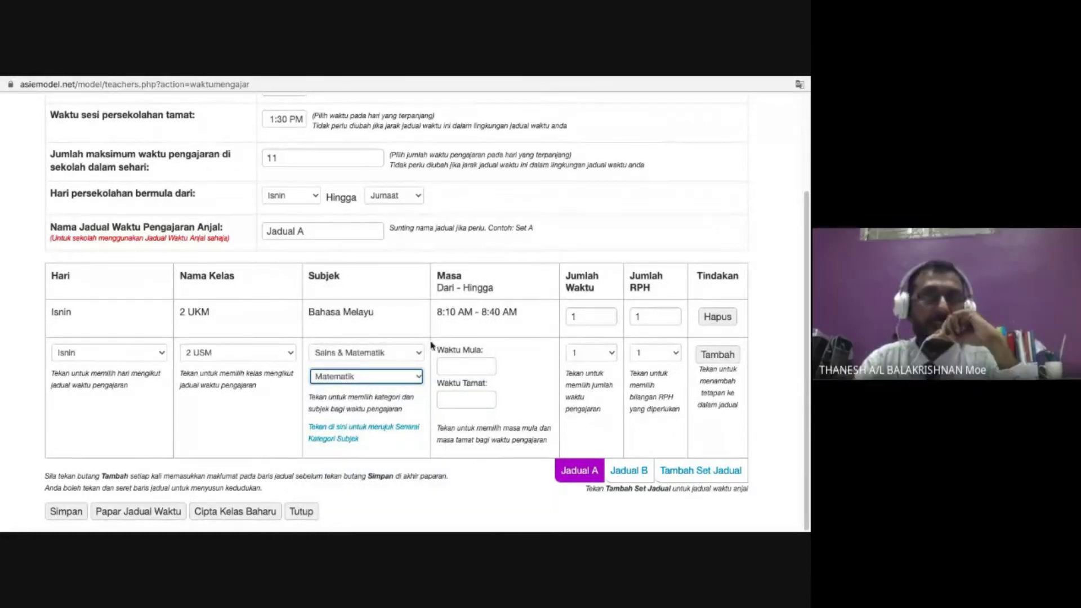
# Step: Set the 2 USM entry's Waktu Mula to 9:10 AM and Waktu Tamat to 9:40 AM
pyautogui.click(465, 365)
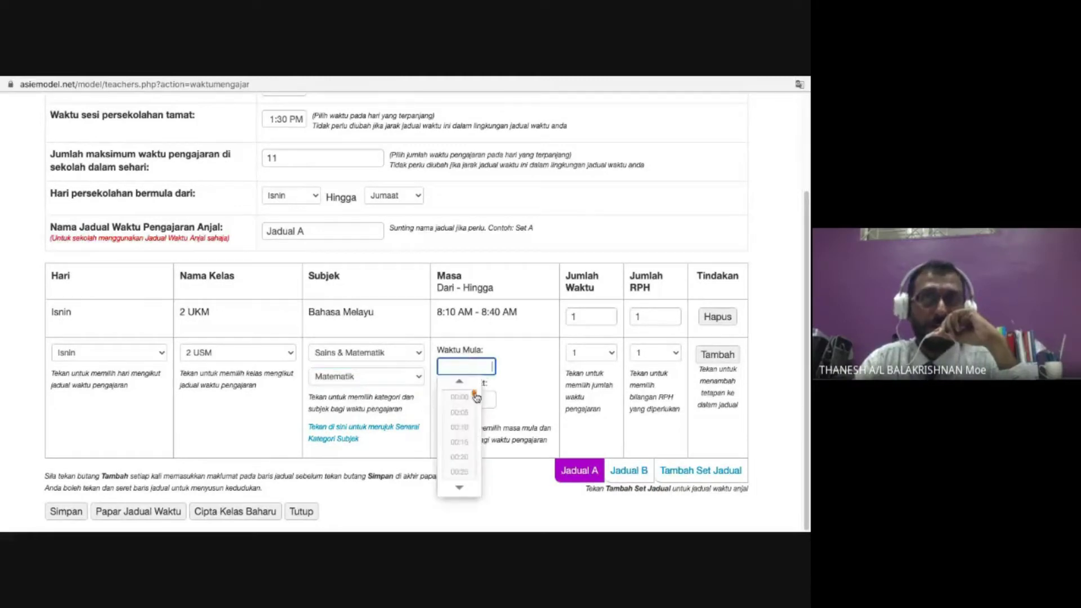
pyautogui.moveTo(475, 409); pyautogui.dragTo(475, 422)
pyautogui.scroll(-5, 459, 459)
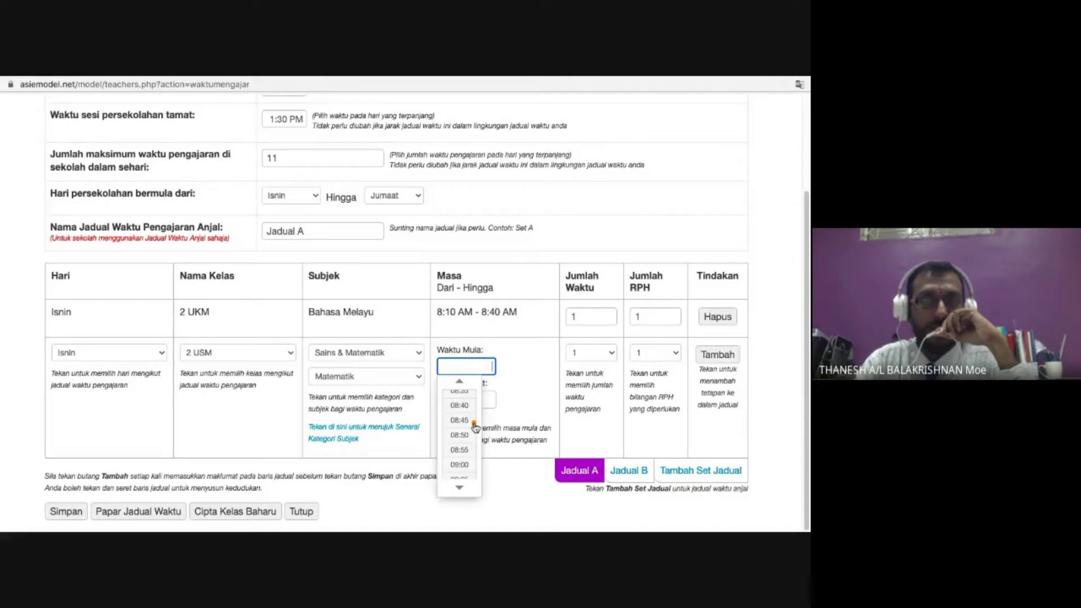
pyautogui.scroll(-2, 461, 462)
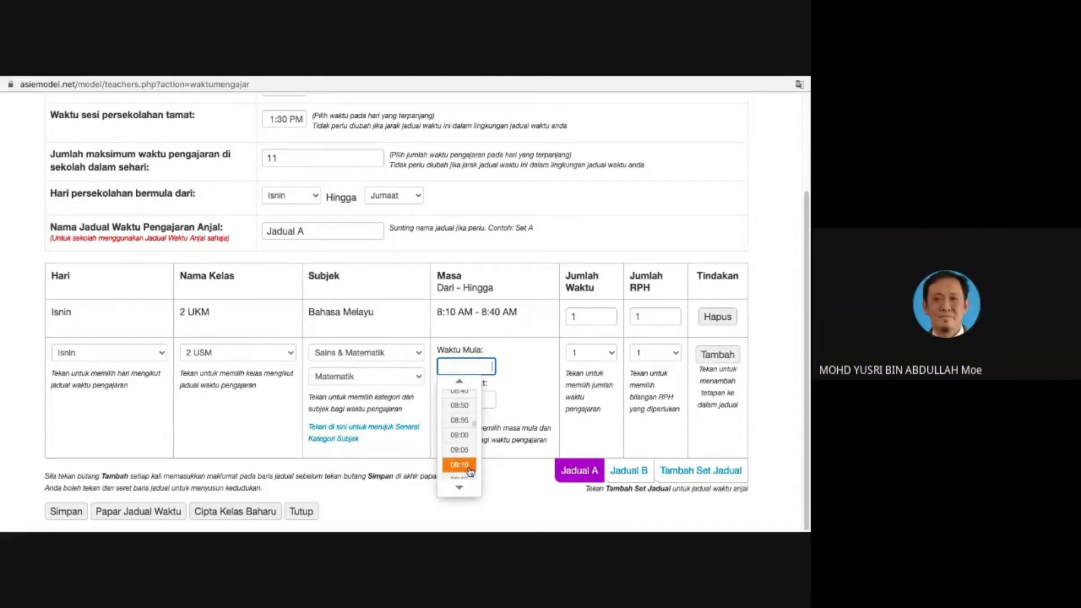
pyautogui.click(476, 466)
pyautogui.click(468, 399)
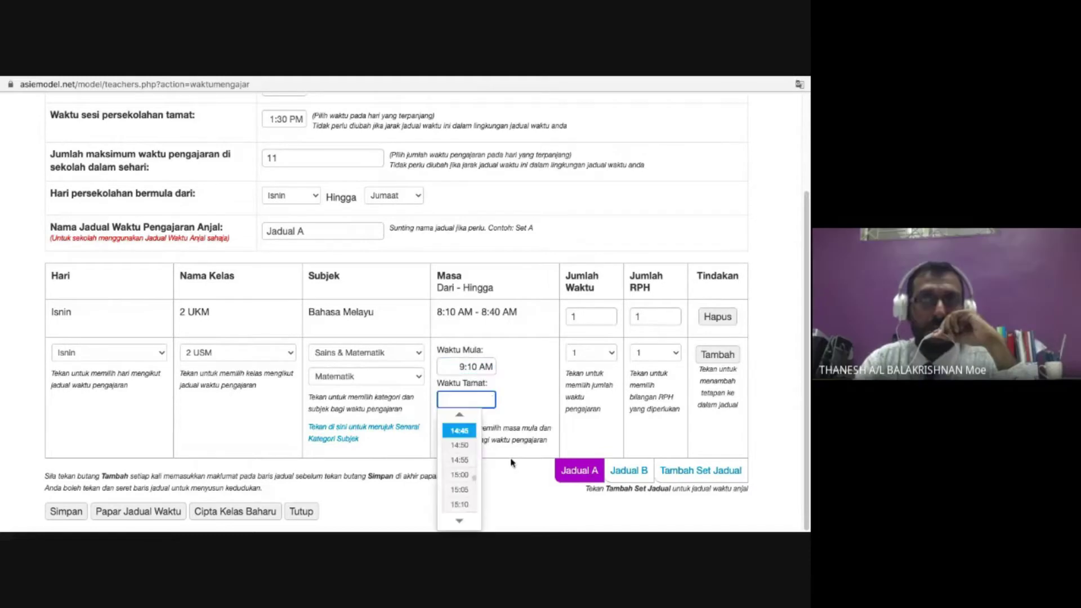
pyautogui.moveTo(462, 422)
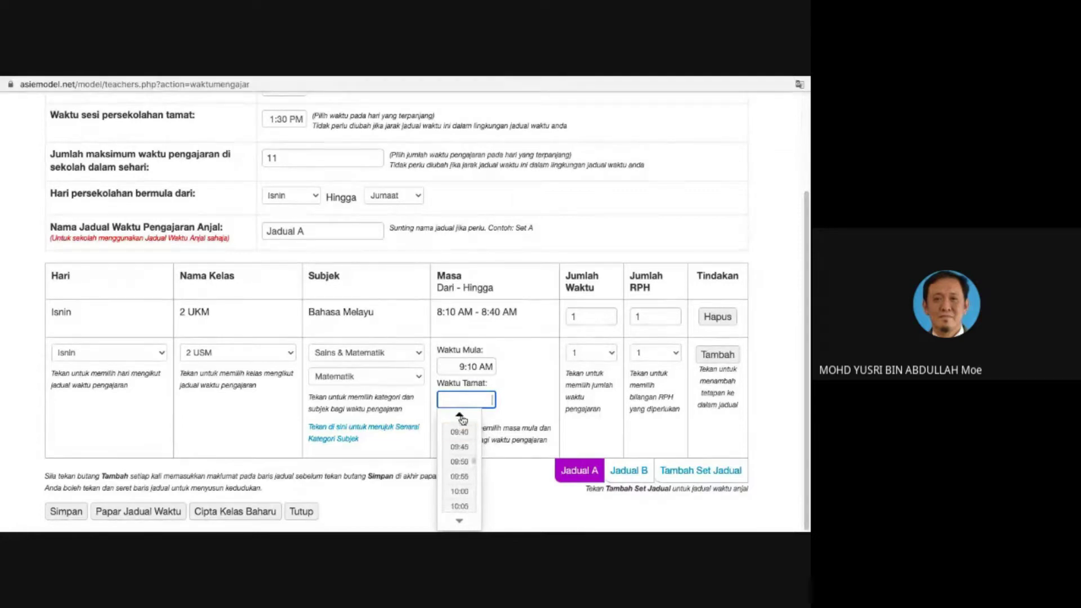
pyautogui.click(461, 431)
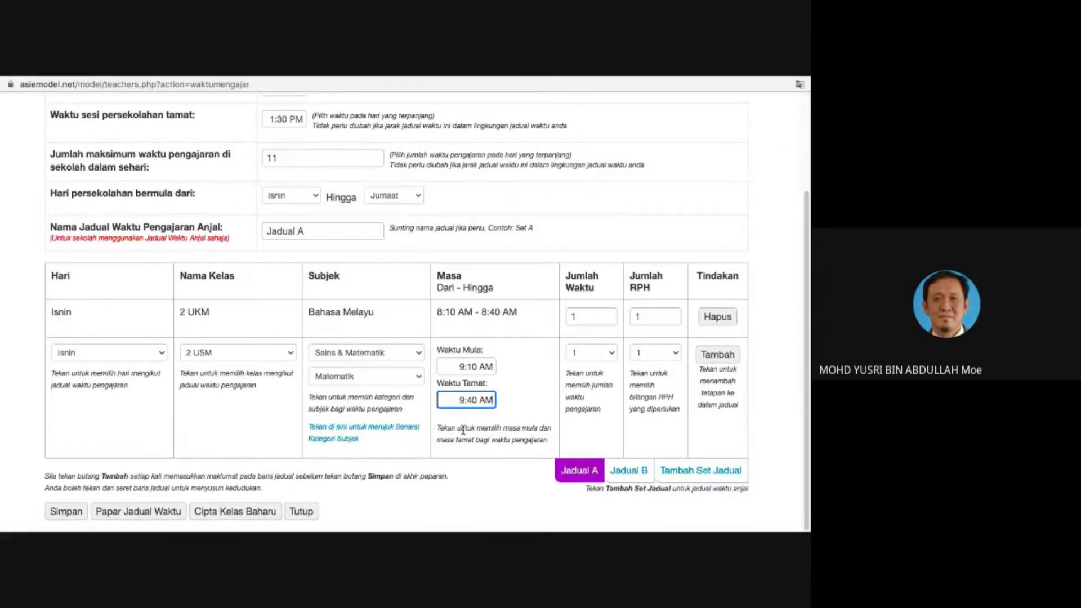
pyautogui.click(526, 373)
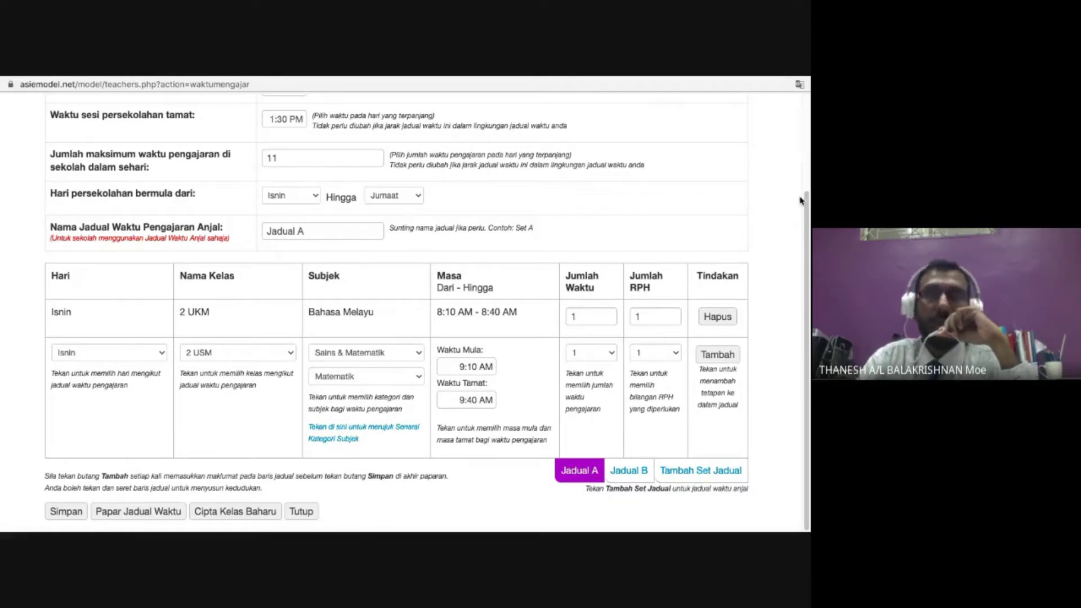
# Step: Add the 2 USM Matematik entry to the timetable and save the timetable settings
pyautogui.click(719, 355)
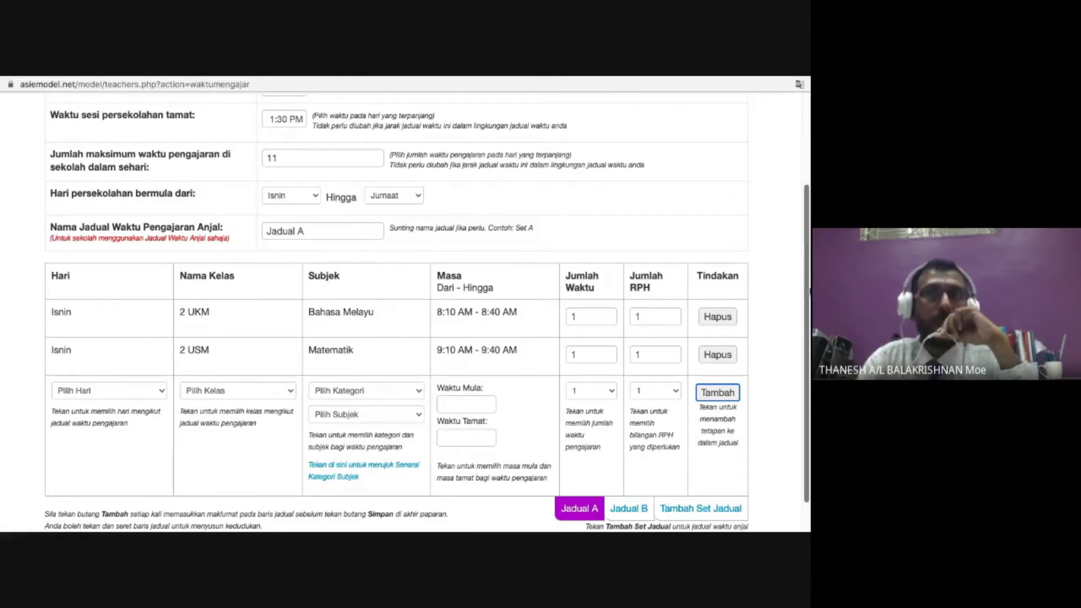
pyautogui.scroll(1, 787, 294)
pyautogui.scroll(-2, 787, 294)
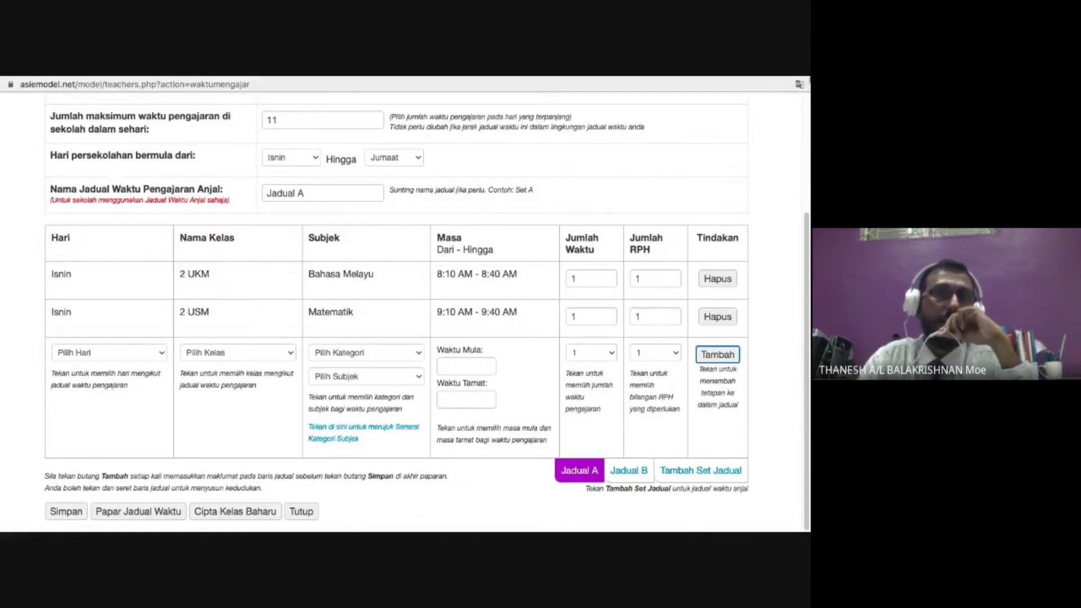
pyautogui.click(66, 511)
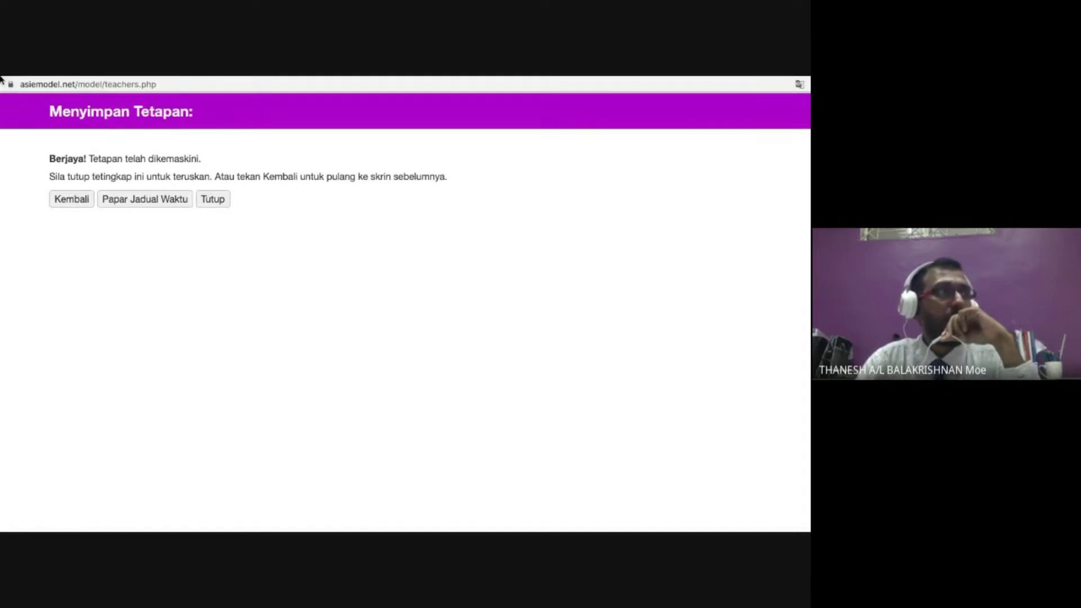
# Step: Display the saved Jadual Waktu Pengajaran and examine its weekly grid and the Analisis Waktu Pengajaran summary
pyautogui.click(148, 205)
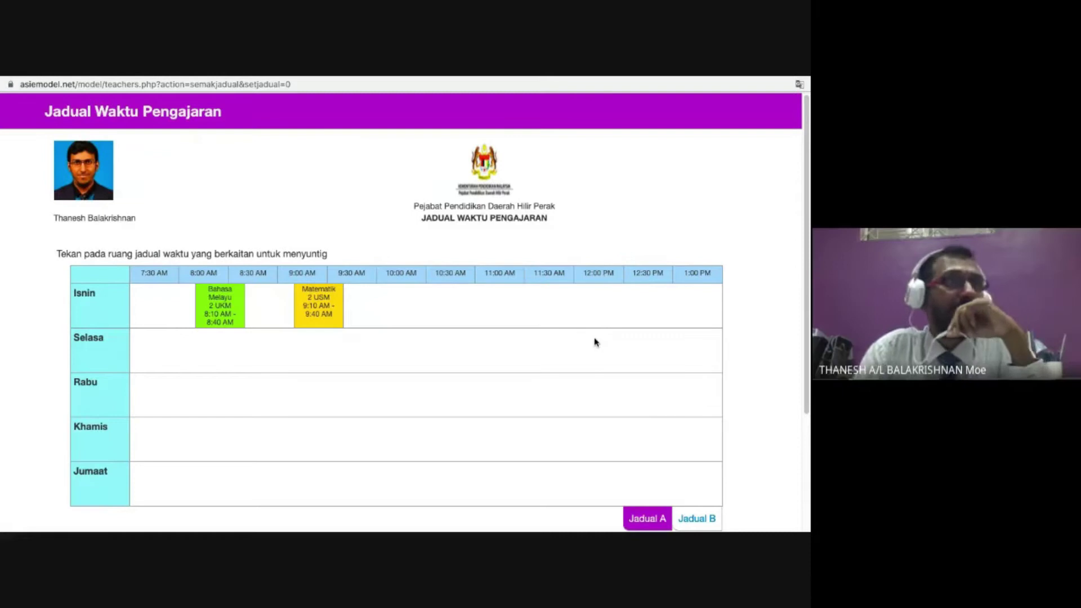
pyautogui.scroll(-1, 596, 342)
pyautogui.scroll(-1, 596, 342)
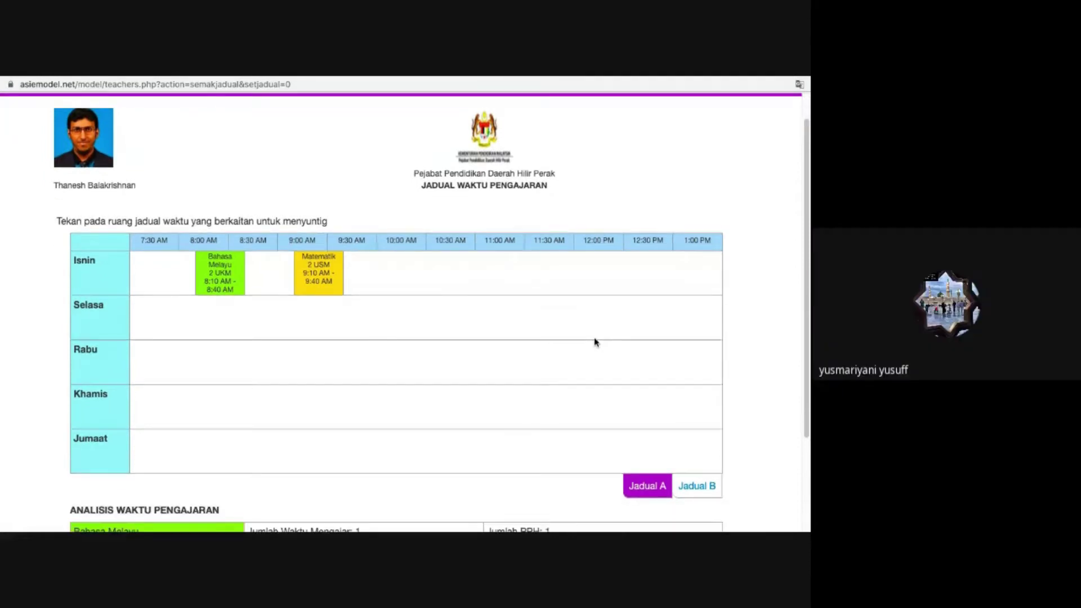
pyautogui.scroll(-3, 595, 342)
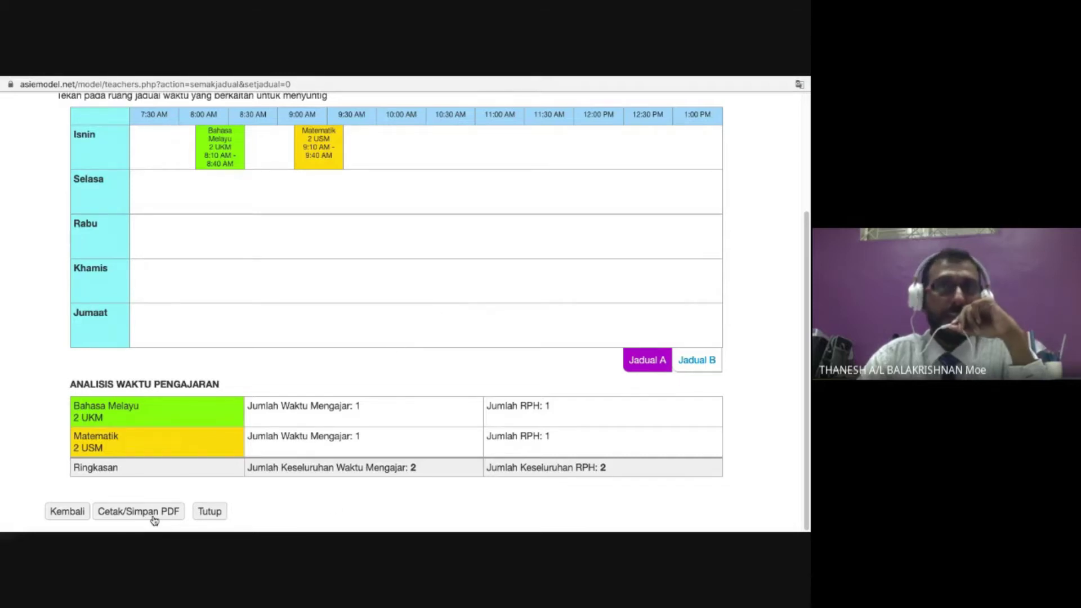
# Step: Open the print/save-as-PDF preview of the timetable and set its layout to Landscape
pyautogui.click(175, 517)
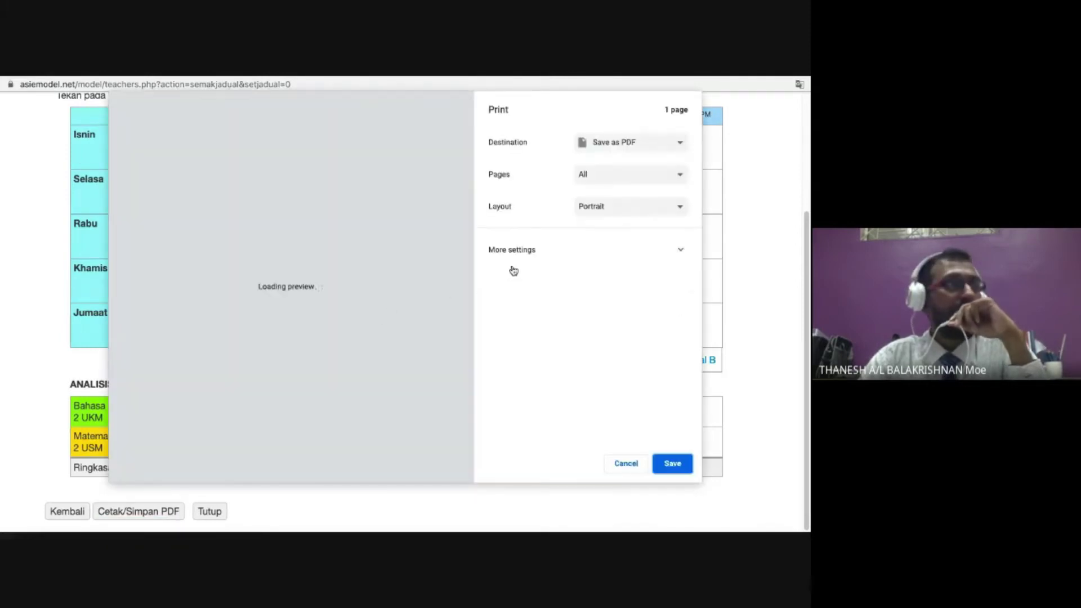
pyautogui.click(628, 206)
pyautogui.click(628, 217)
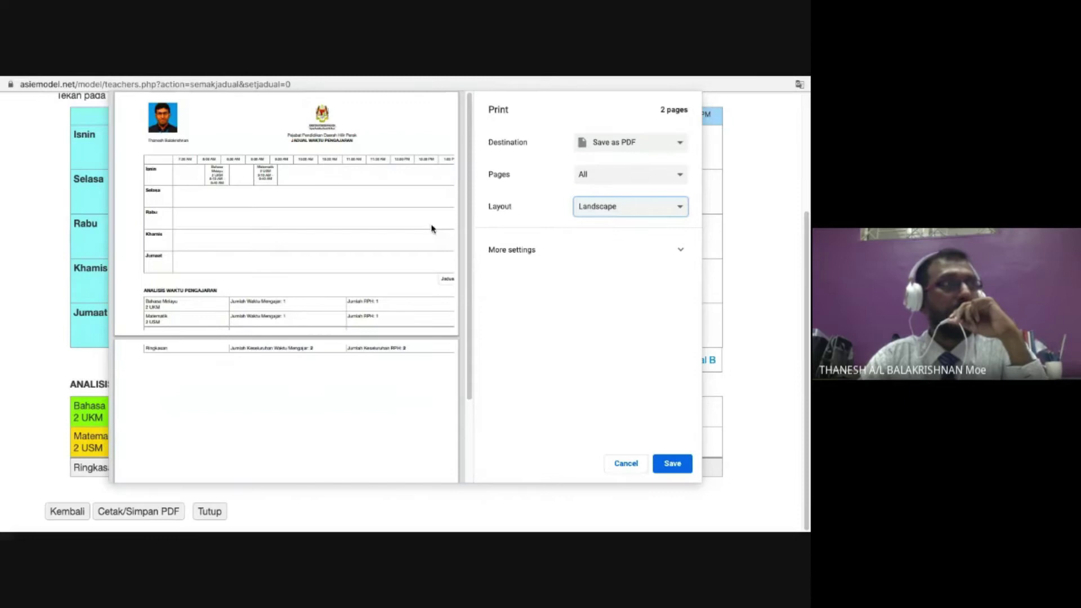
# Step: Try Custom and Minimum margins for the timetable PDF, and cancel the print dialog without saving
pyautogui.click(646, 256)
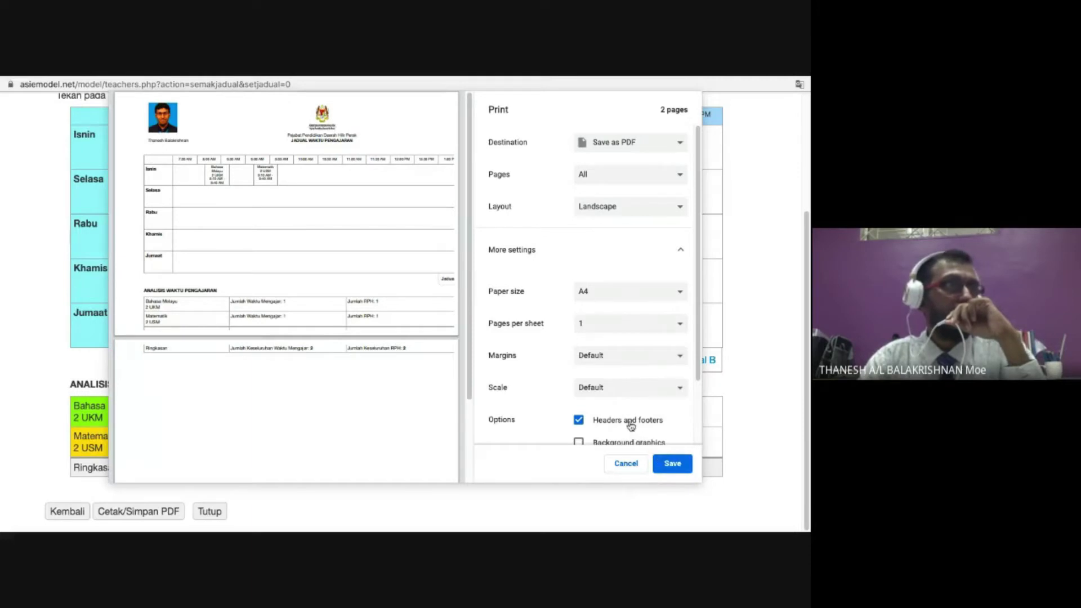
pyautogui.click(615, 394)
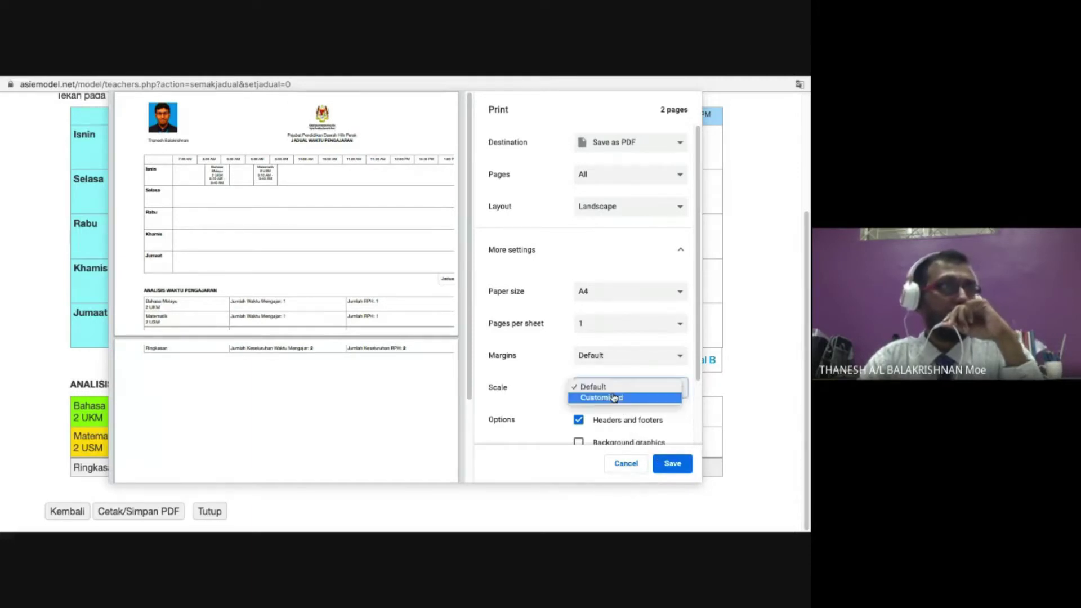
pyautogui.click(588, 359)
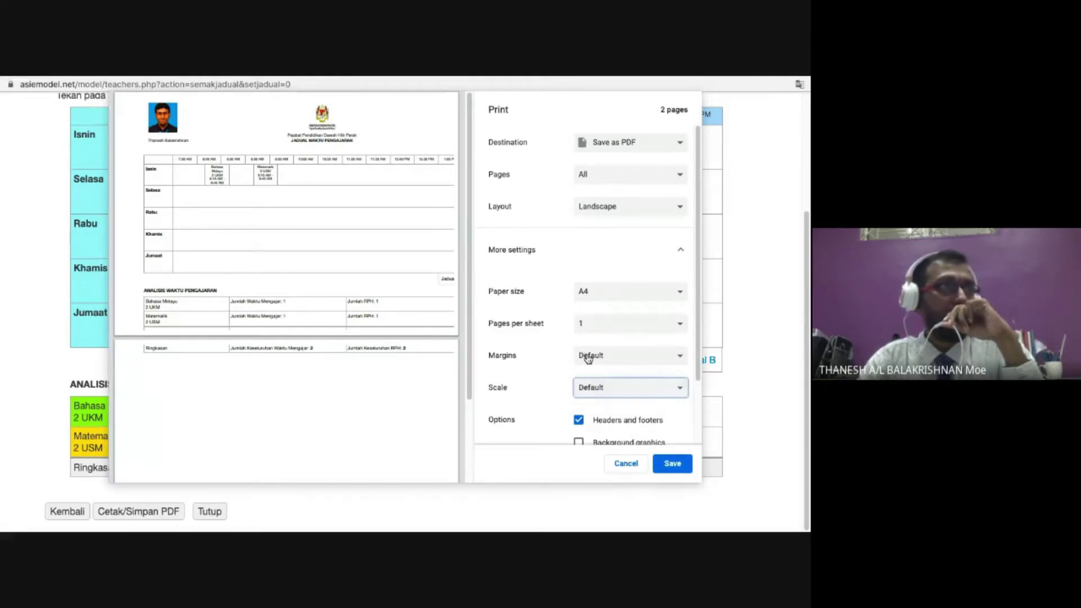
pyautogui.click(588, 359)
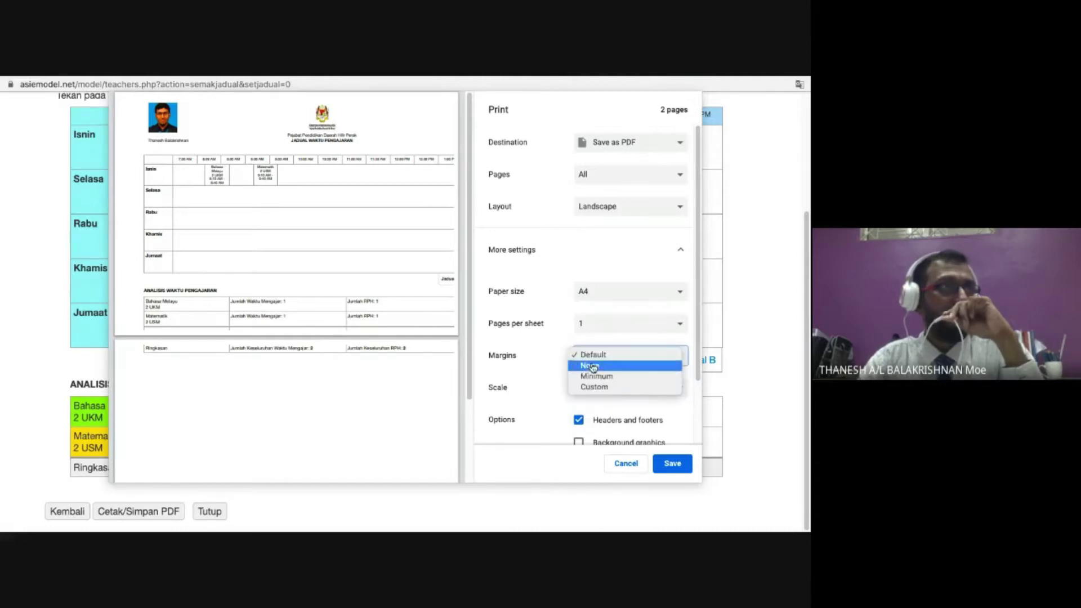
pyautogui.click(602, 387)
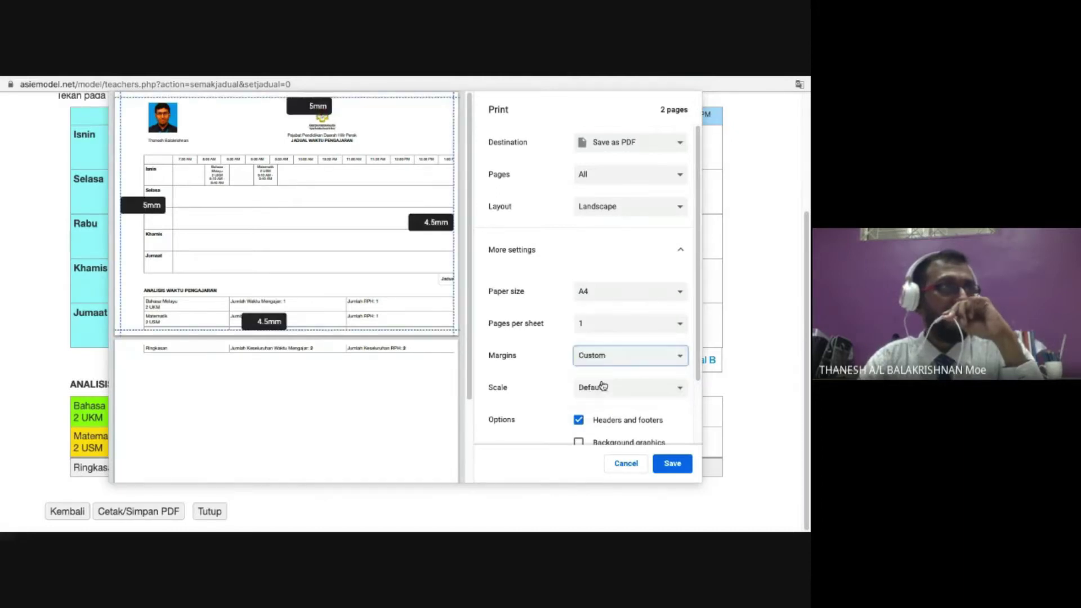
pyautogui.click(579, 356)
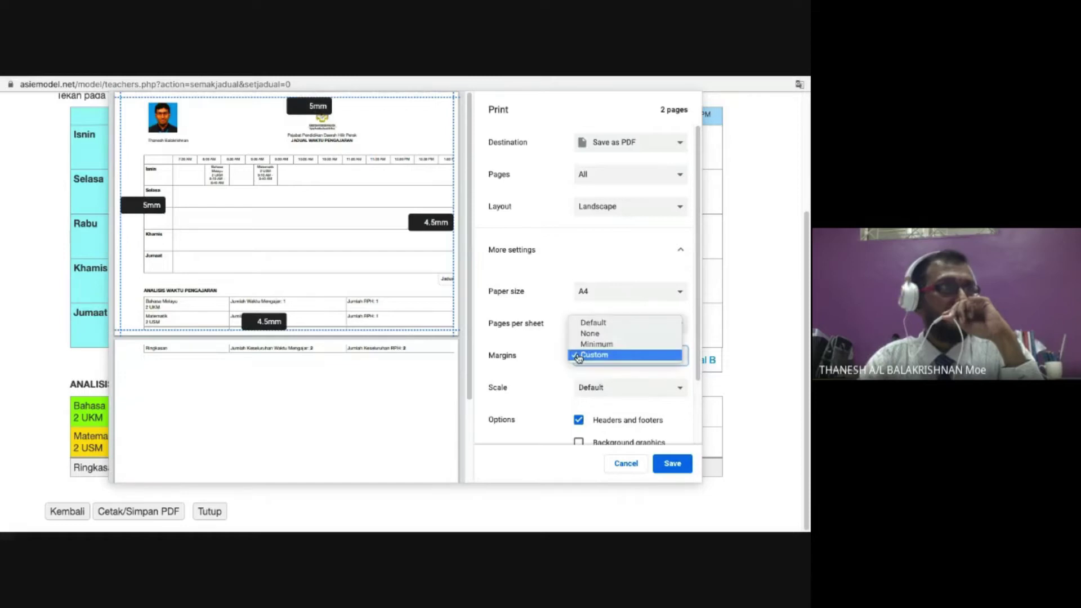
pyautogui.click(582, 345)
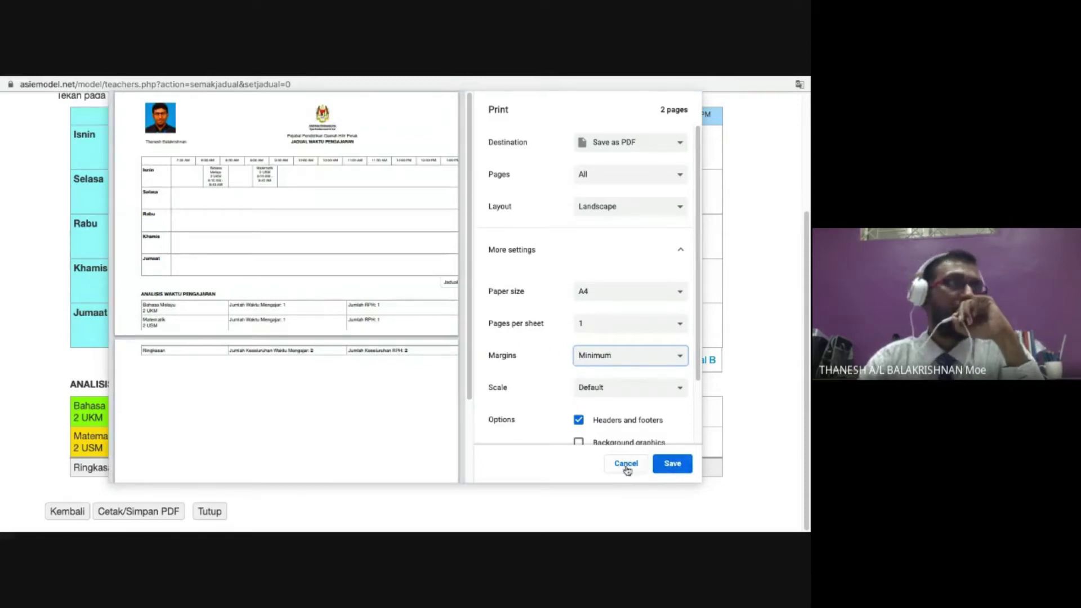
pyautogui.click(609, 467)
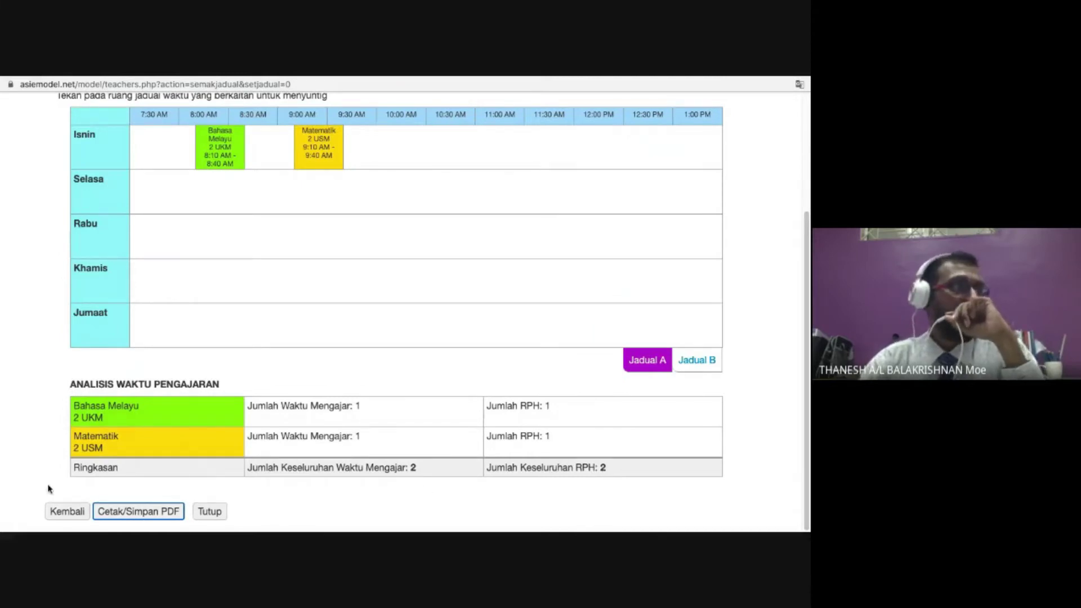
# Step: Close the displayed timetable and reopen the Waktu Pengajaran settings at the blank entry row
pyautogui.click(219, 519)
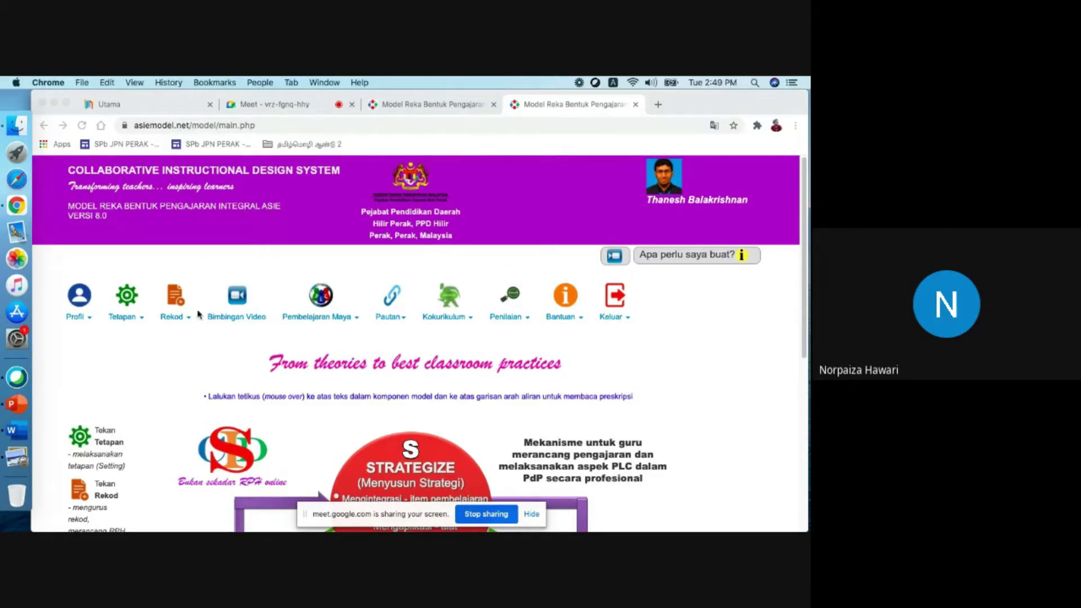
pyautogui.click(140, 318)
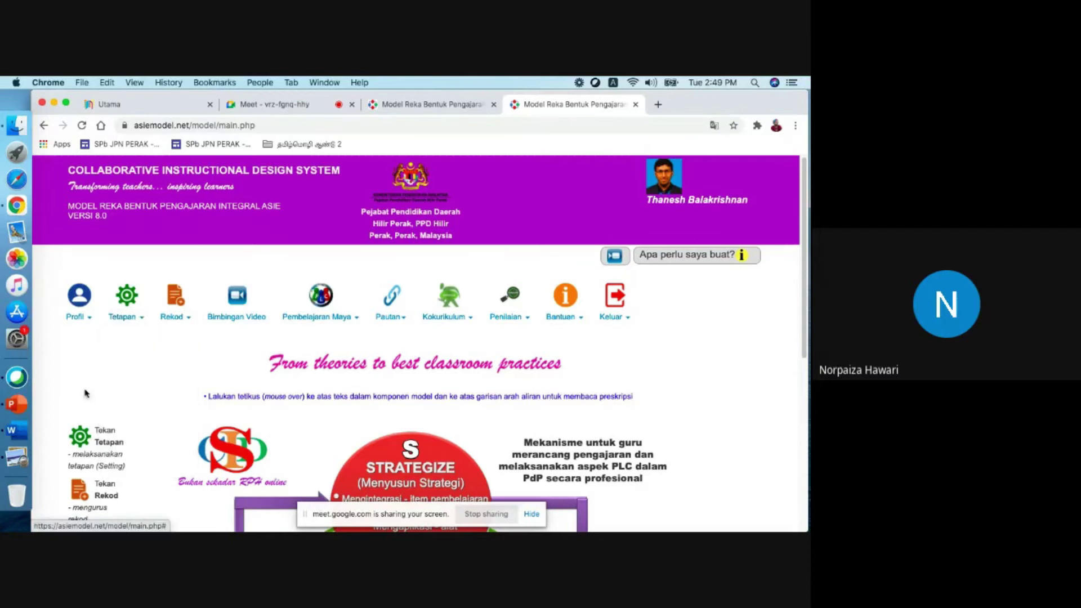
pyautogui.click(124, 317)
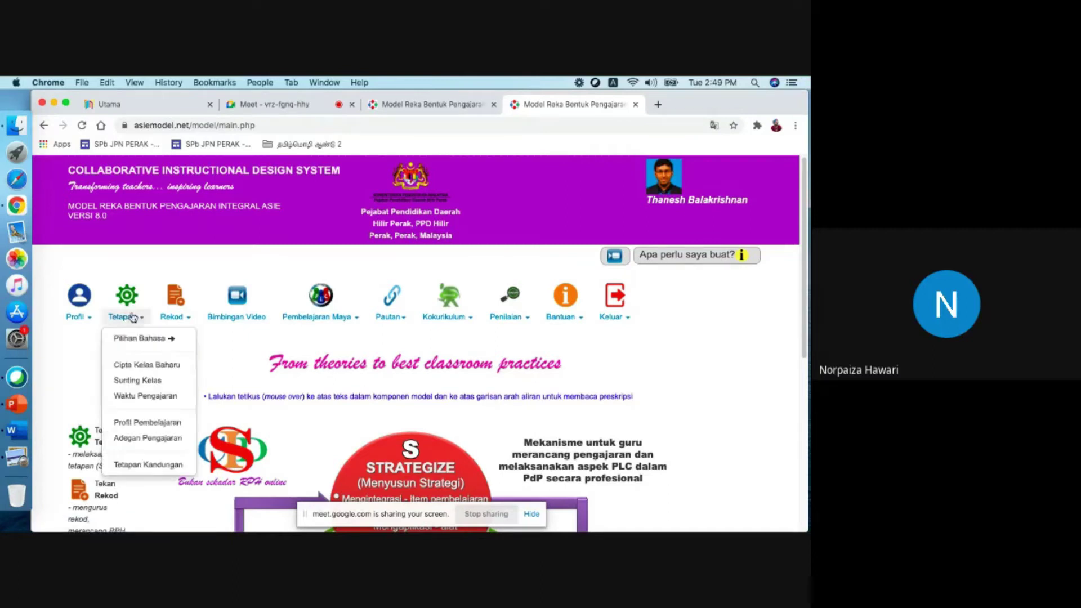
pyautogui.click(136, 397)
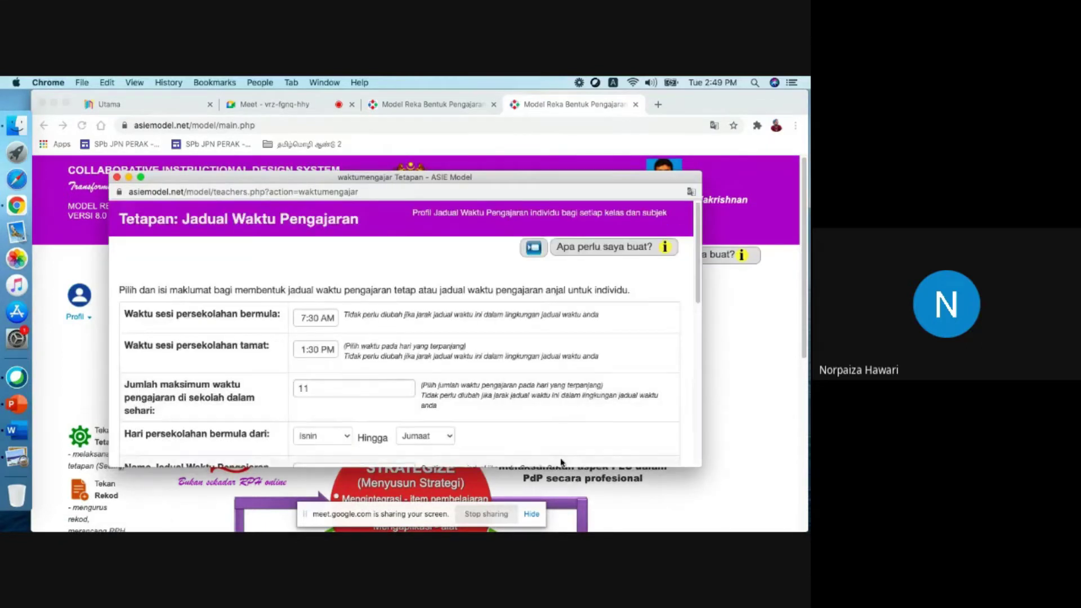
pyautogui.scroll(-5, 553, 477)
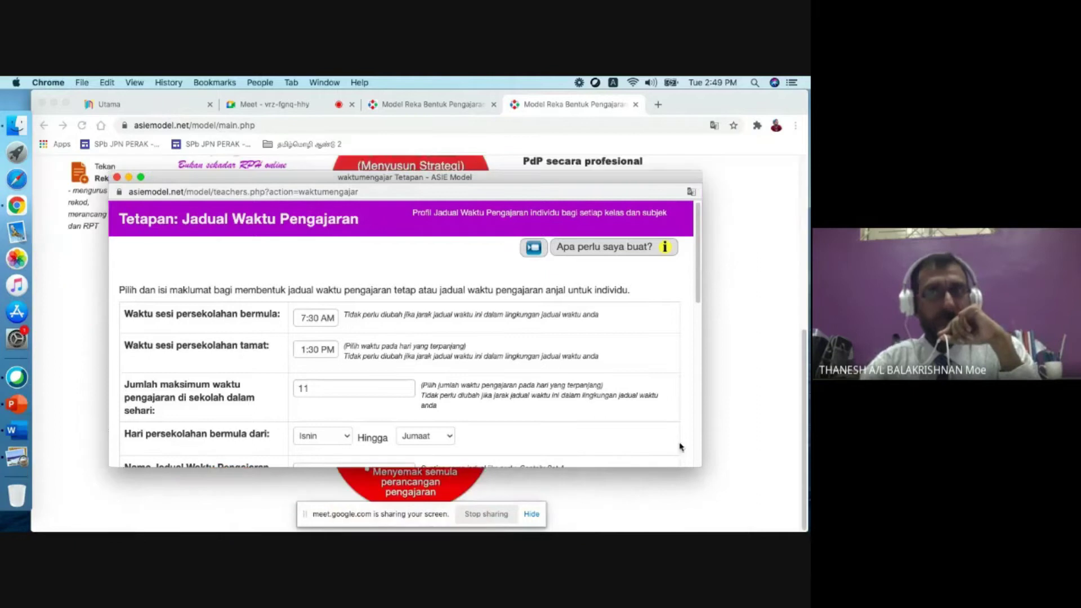
pyautogui.scroll(-4, 657, 423)
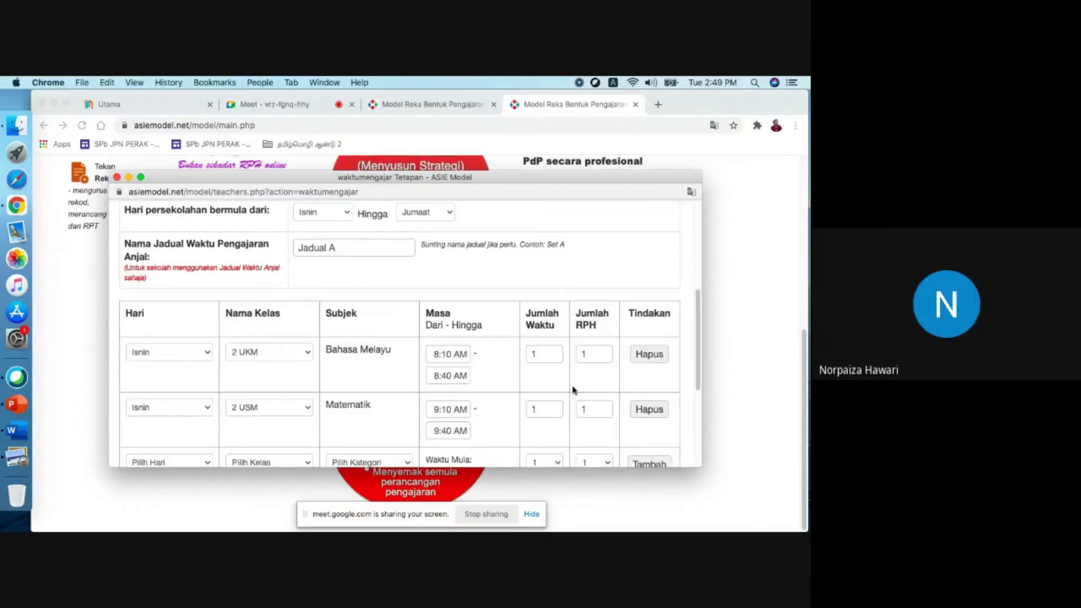
pyautogui.scroll(-3, 572, 390)
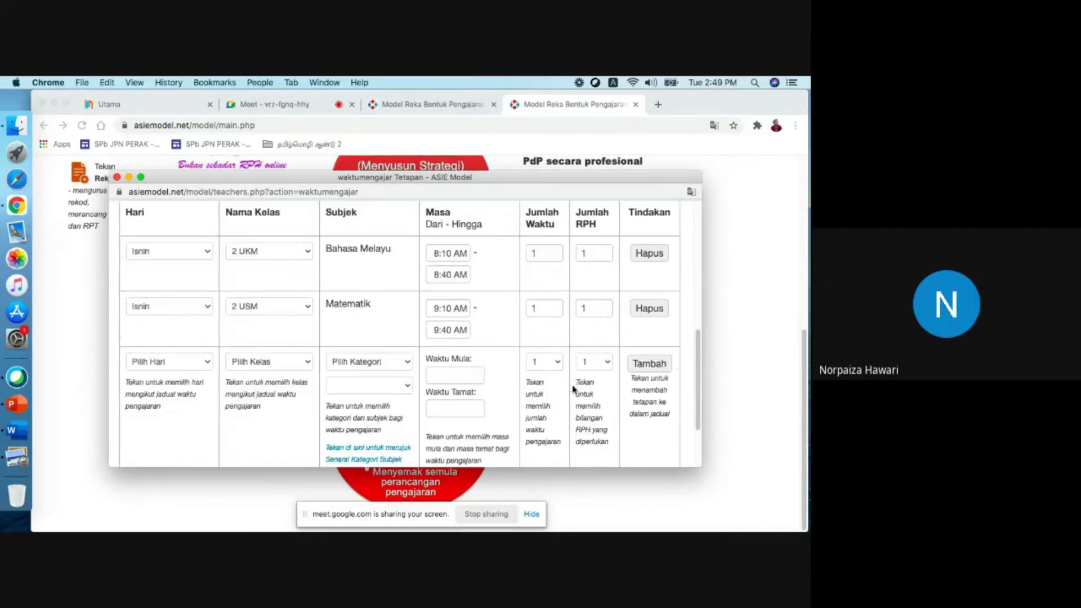
# Step: Fill the new timetable row with day Isnin, class 3 USM, category Bahasa and subject Bahasa Melayu
pyautogui.click(188, 370)
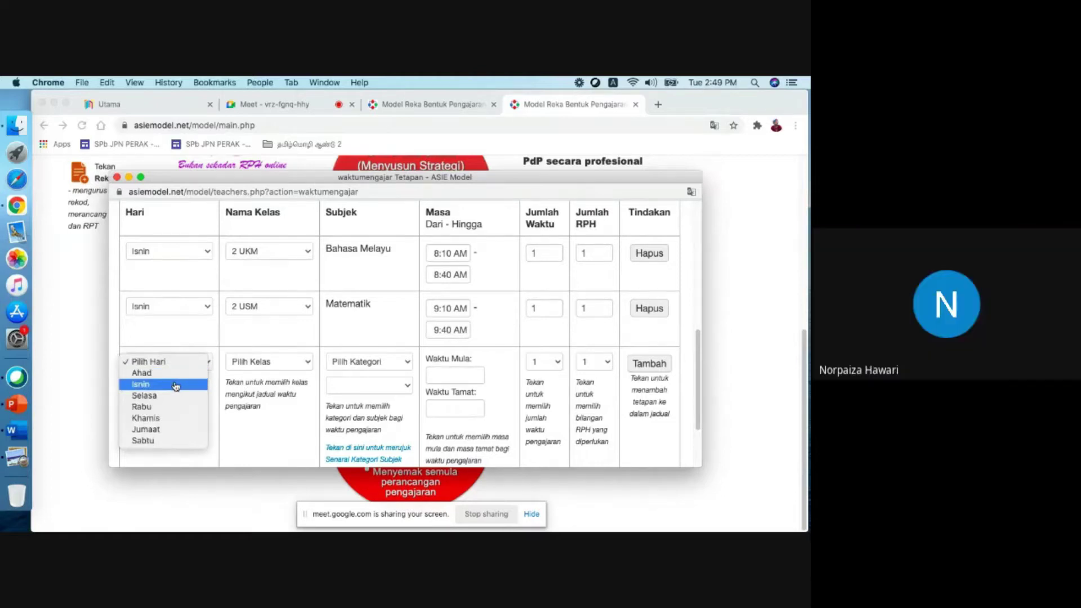
pyautogui.click(176, 385)
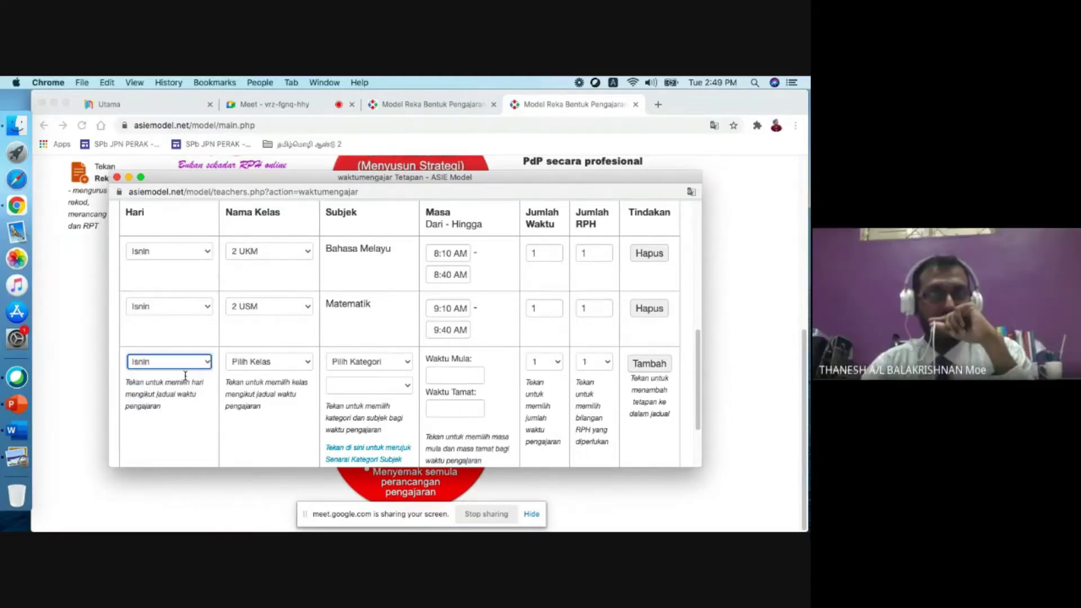
pyautogui.click(234, 364)
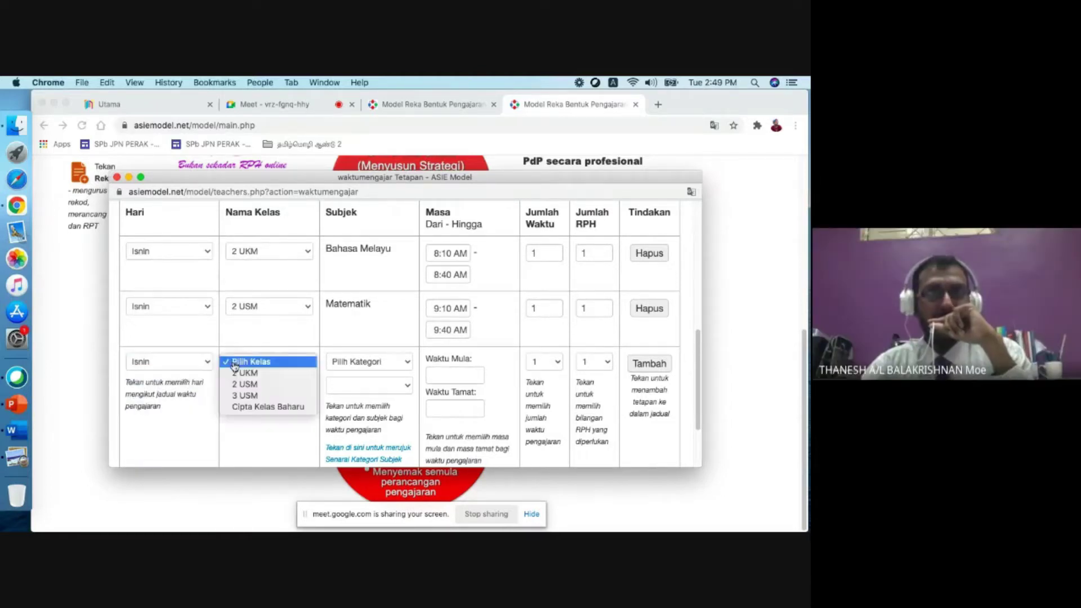
pyautogui.click(242, 397)
pyautogui.click(363, 362)
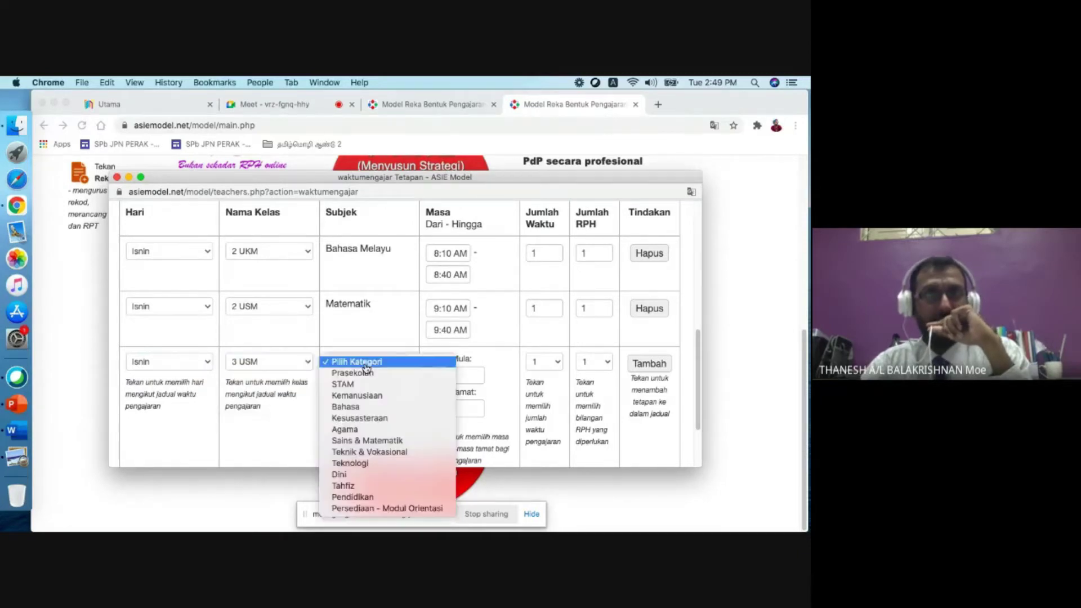
pyautogui.click(346, 406)
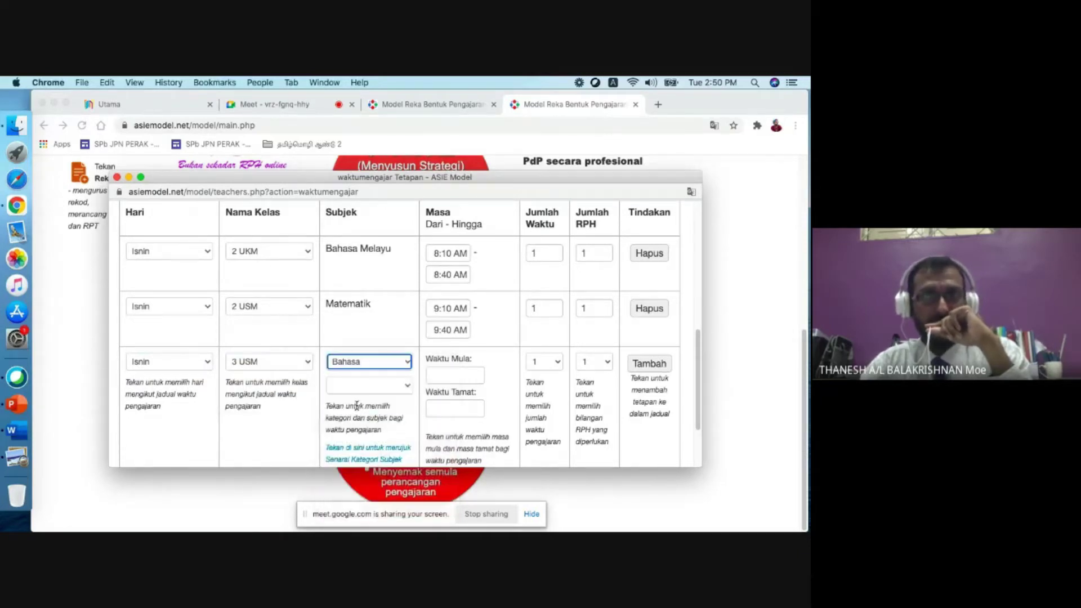
pyautogui.click(366, 388)
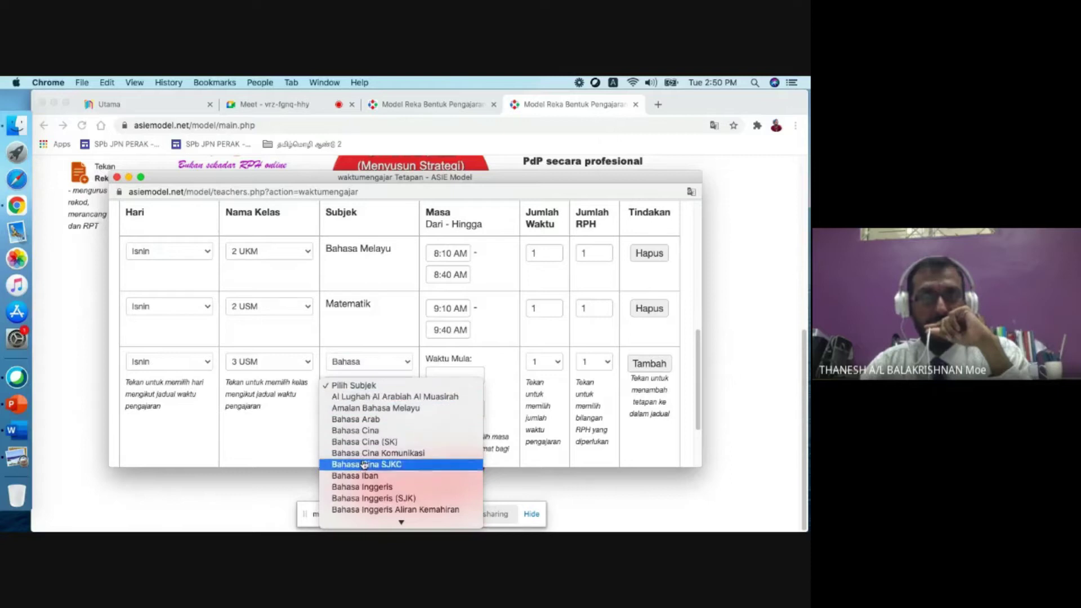
pyautogui.scroll(-5, 365, 465)
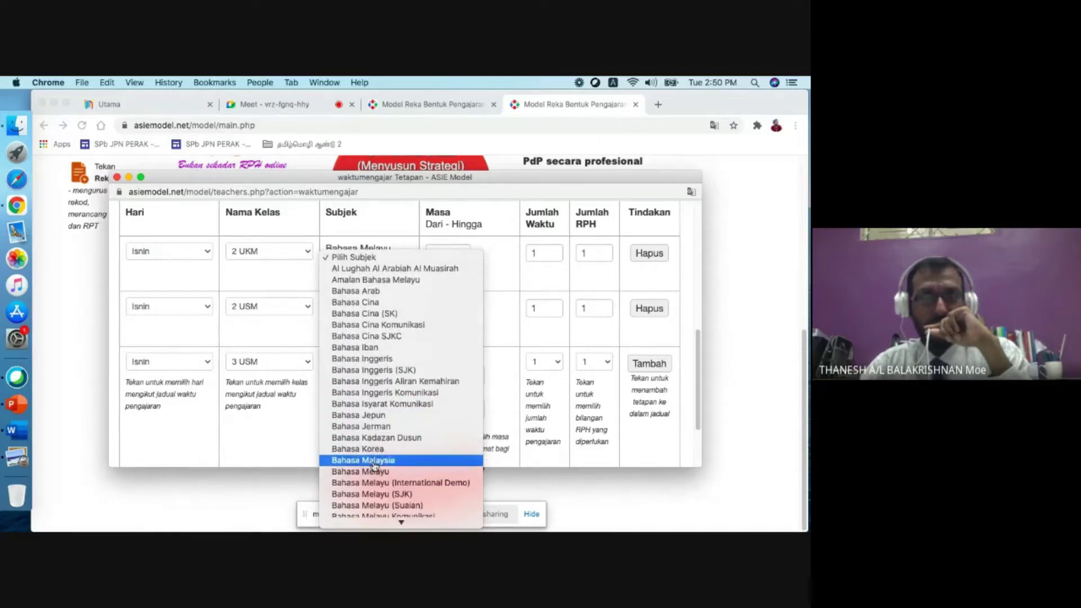
pyautogui.click(374, 471)
# Step: Set the 3 USM entry's Waktu Mula to 10:30 AM and Waktu Tamat to 11:30 AM
pyautogui.click(460, 373)
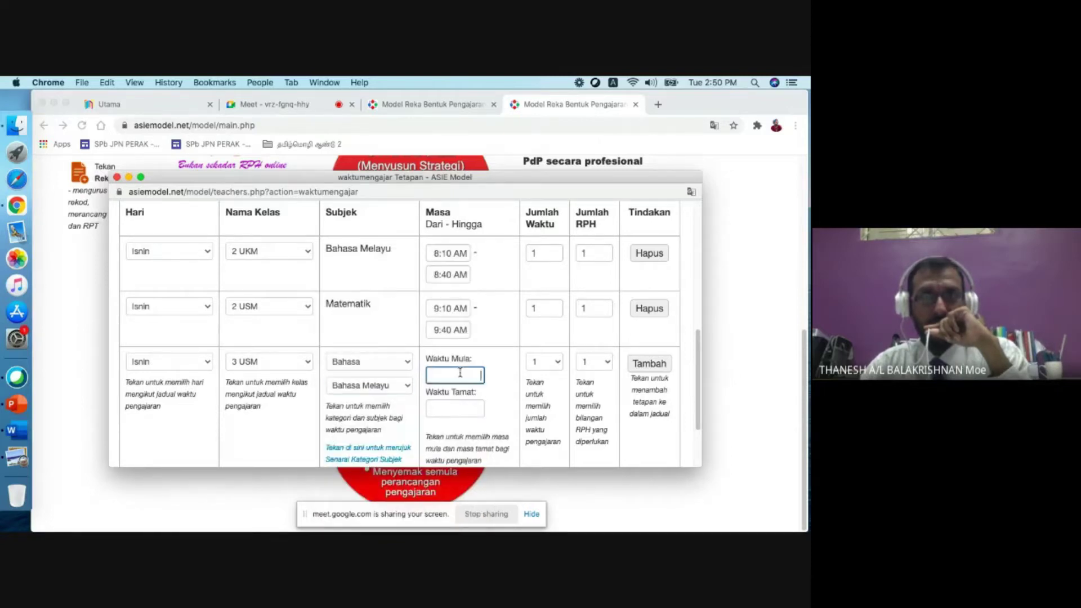
pyautogui.scroll(-3, 462, 388)
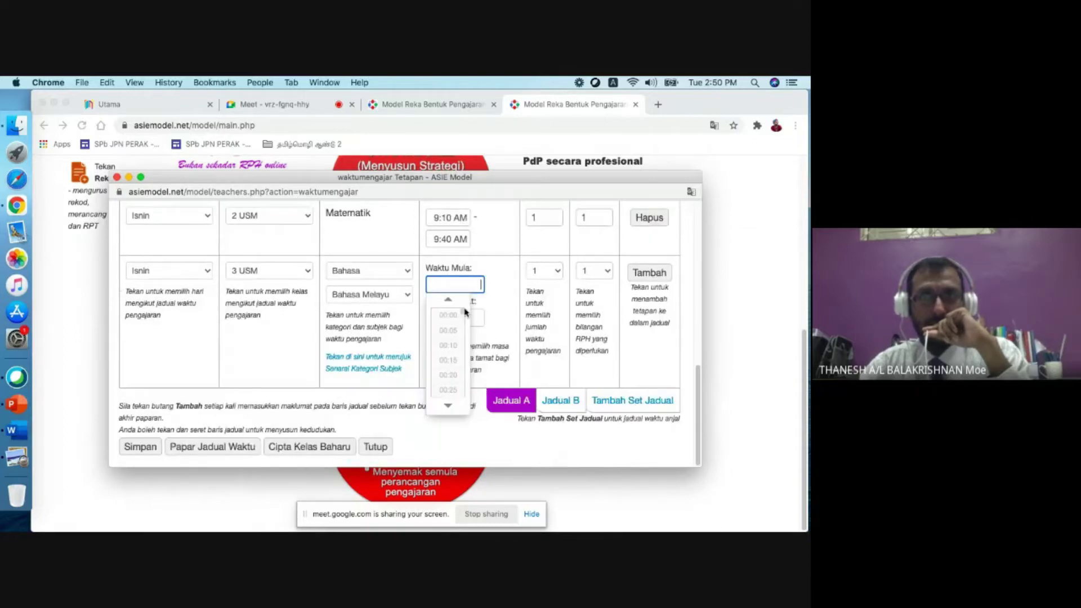
pyautogui.moveTo(464, 316); pyautogui.dragTo(463, 351)
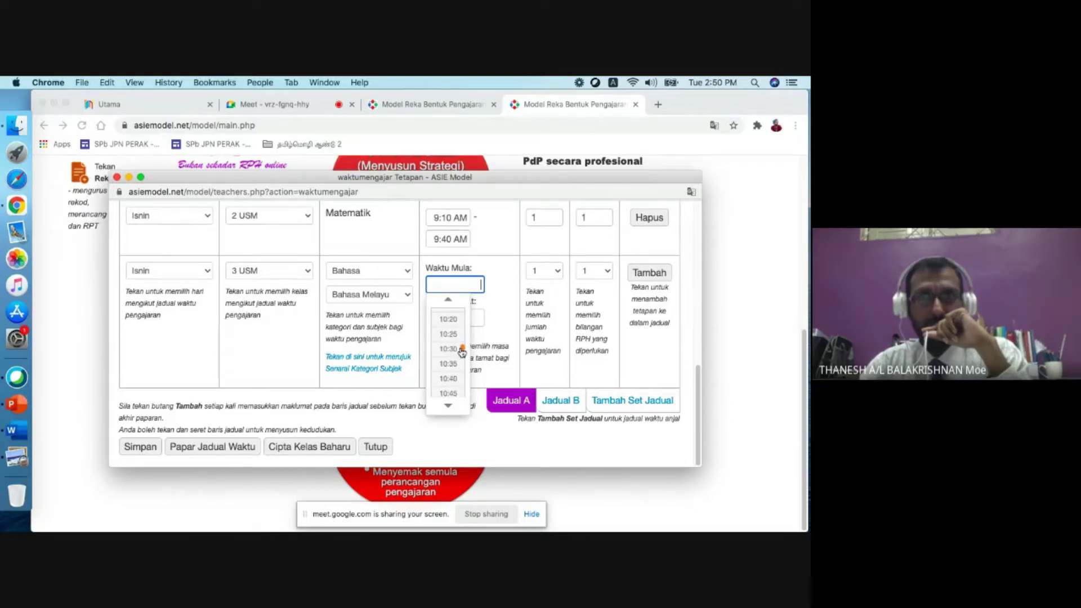
pyautogui.click(457, 350)
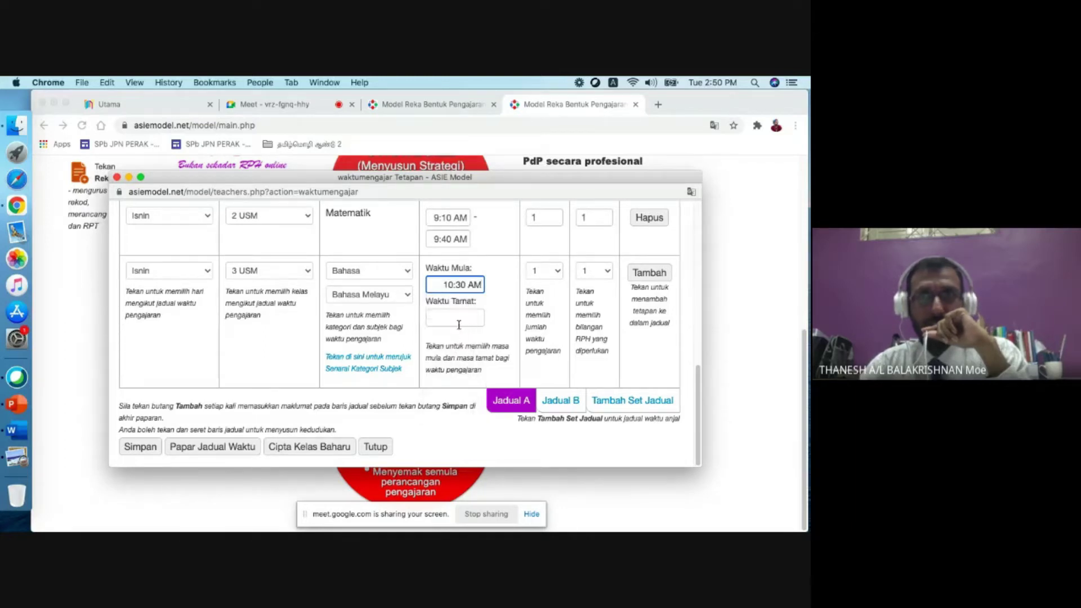
pyautogui.click(459, 318)
pyautogui.scroll(3, 463, 399)
pyautogui.moveTo(463, 398); pyautogui.dragTo(463, 389)
pyautogui.click(449, 379)
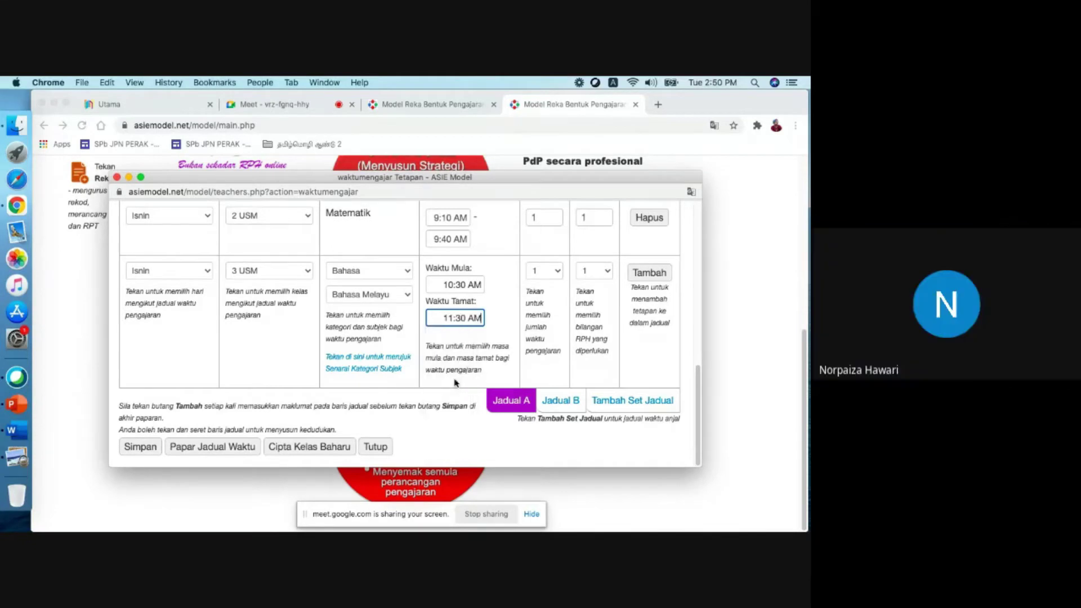
# Step: Add the 3 USM entry to the timetable with Jumlah Waktu 2, and save the timetable settings
pyautogui.click(539, 276)
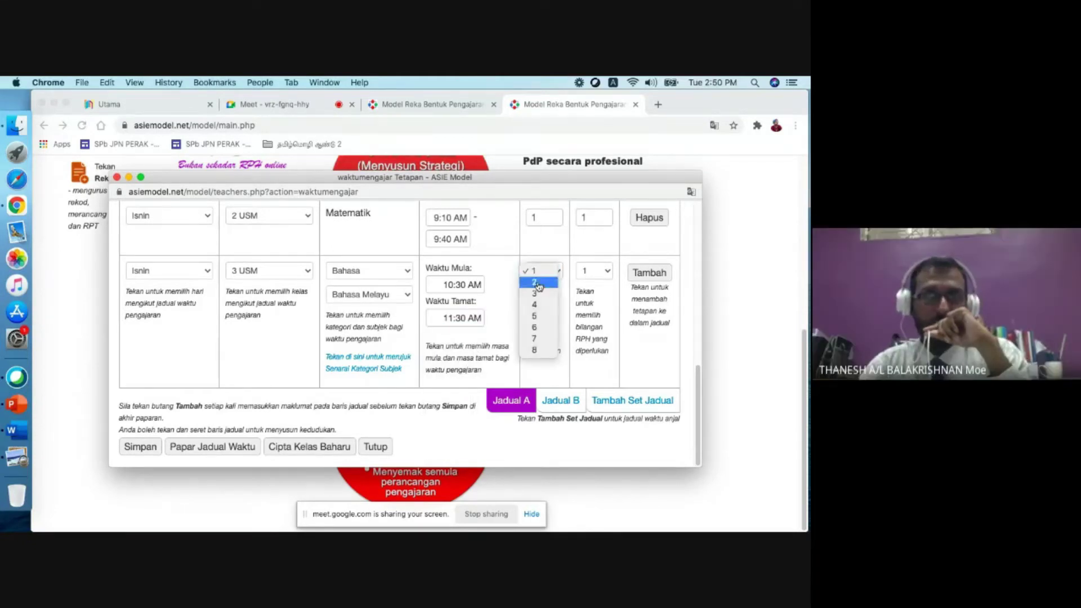
pyautogui.click(539, 284)
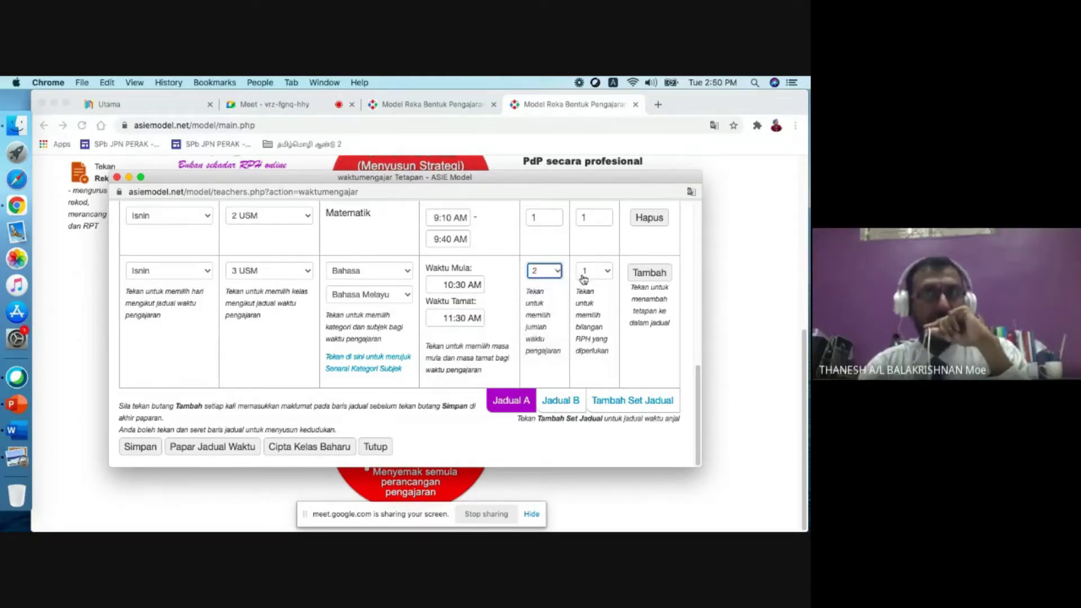
pyautogui.click(647, 274)
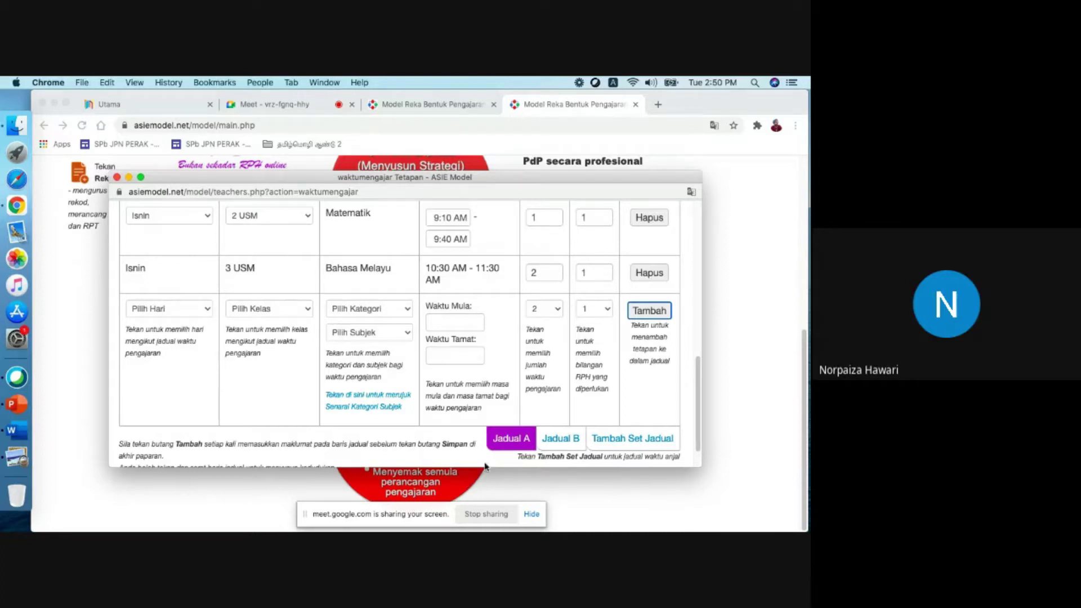
pyautogui.scroll(-2, 329, 439)
pyautogui.click(143, 447)
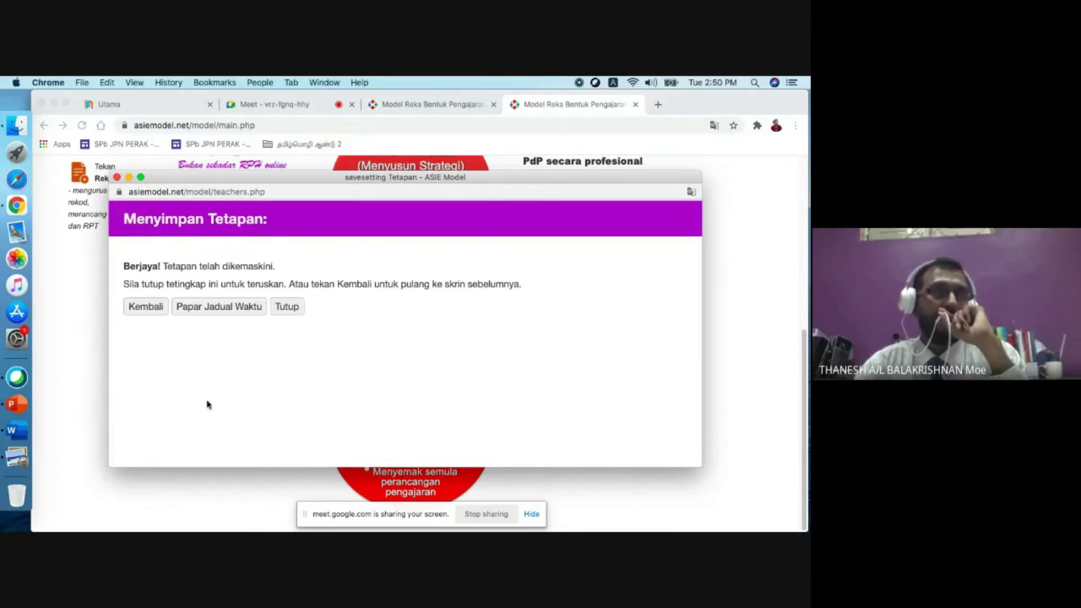
pyautogui.click(286, 307)
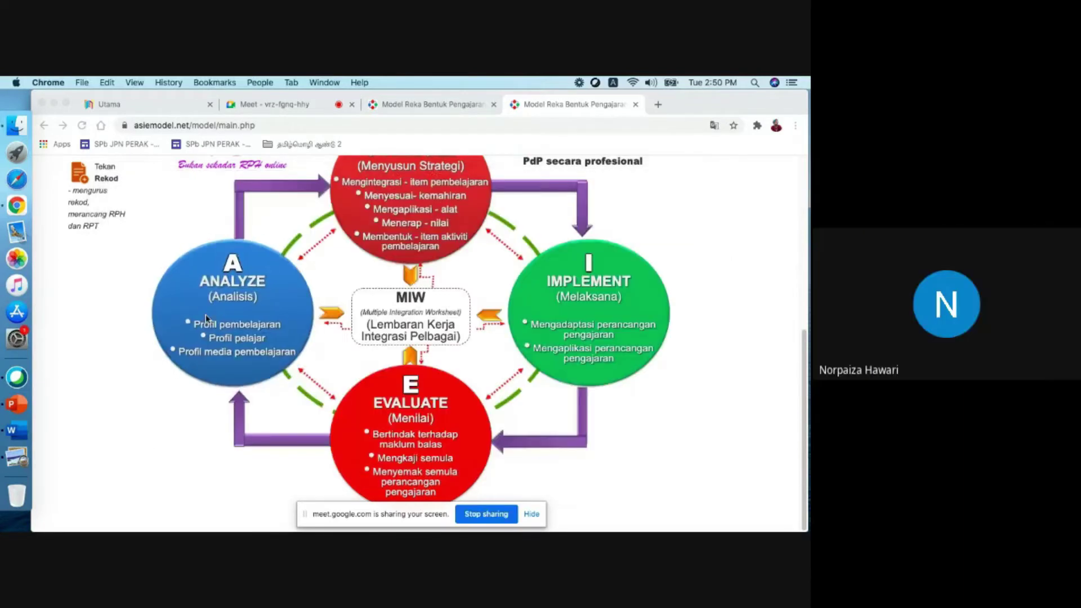
# Step: Open the Waktu Pengajaran settings again and go to the blank row below the 3 USM entry
pyautogui.scroll(5, 125, 198)
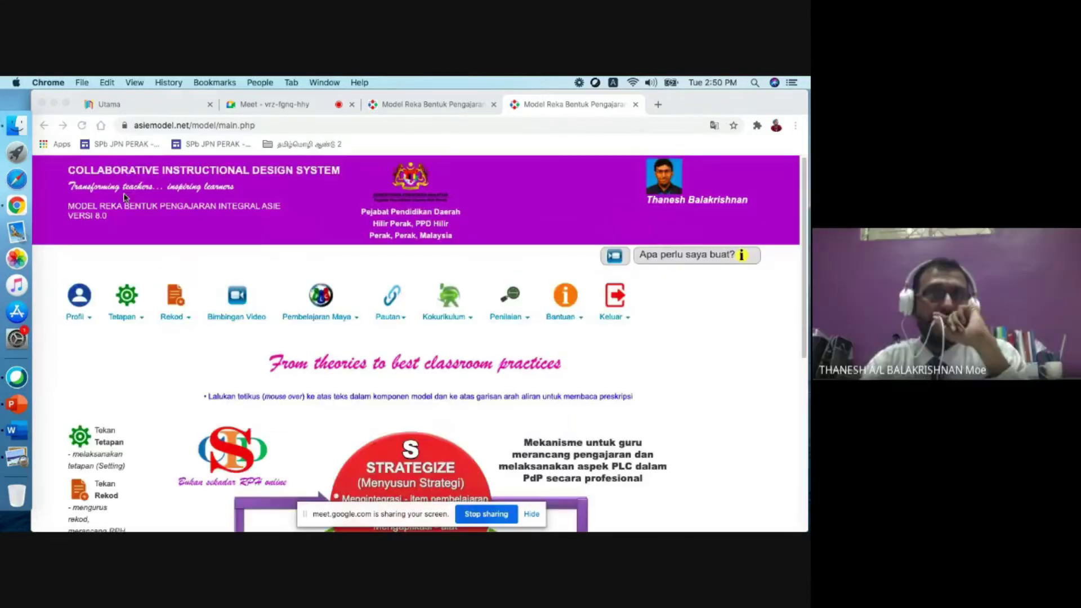
pyautogui.click(141, 317)
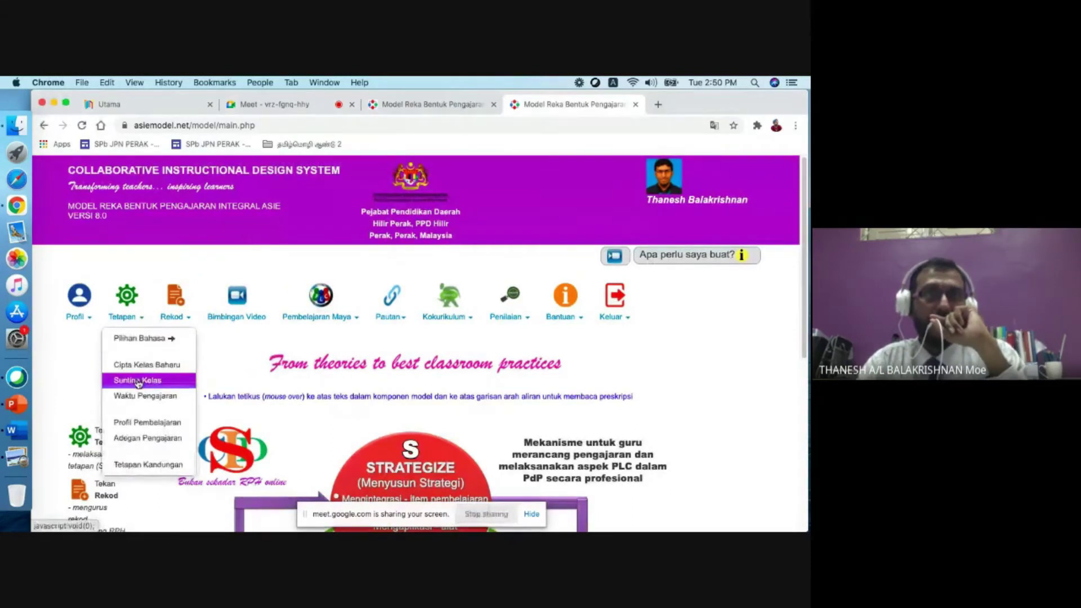
pyautogui.click(145, 396)
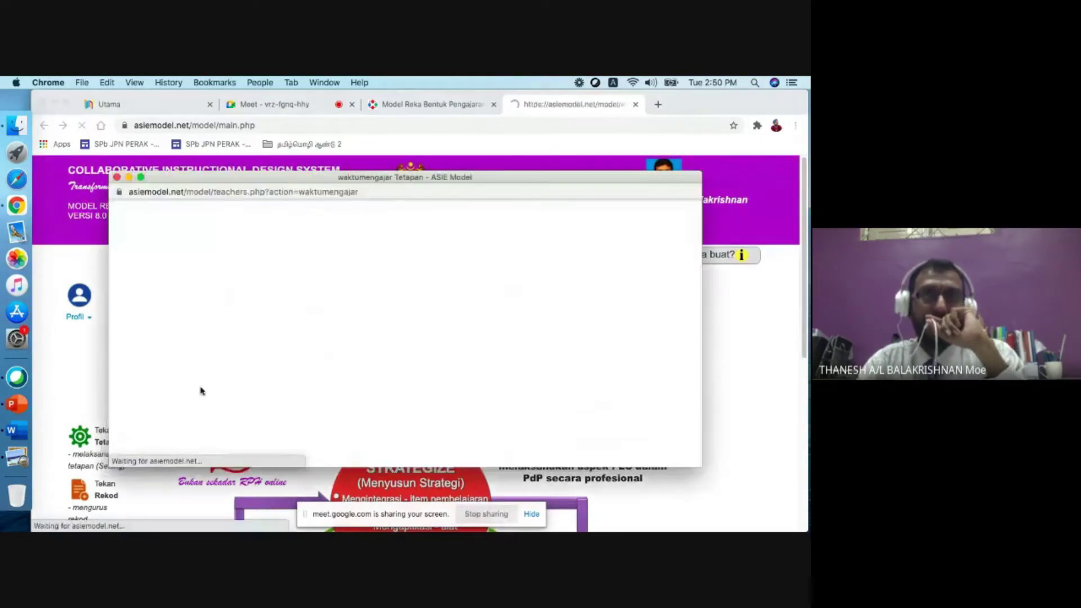
pyautogui.scroll(-10, 418, 254)
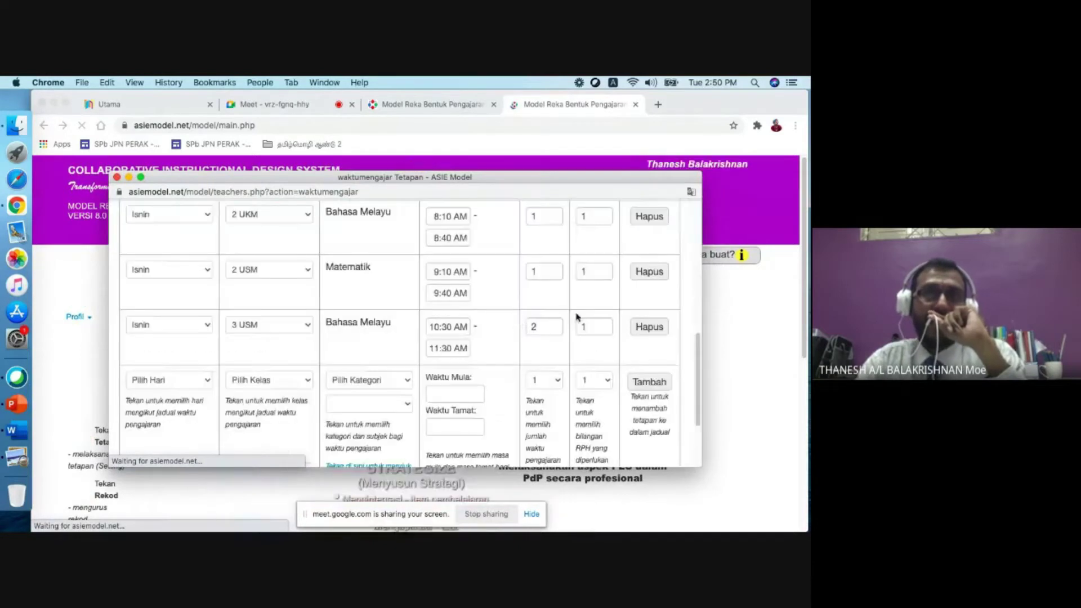
pyautogui.scroll(1, 637, 294)
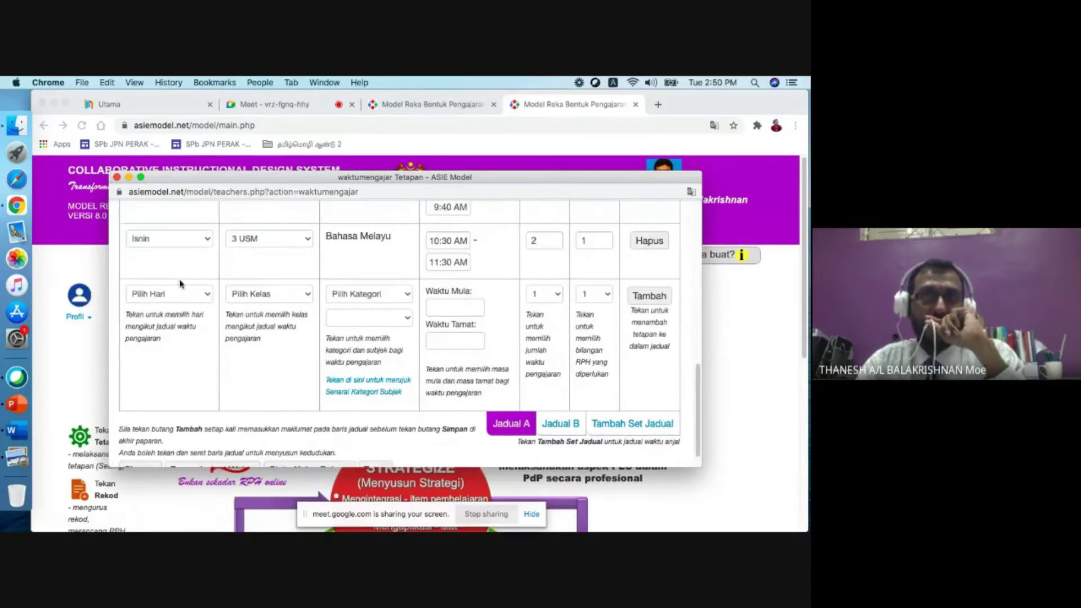
# Step: Fill the new timetable row with day Jumaat, class 2 UKM, category Bahasa and subject Bahasa Melayu
pyautogui.click(173, 298)
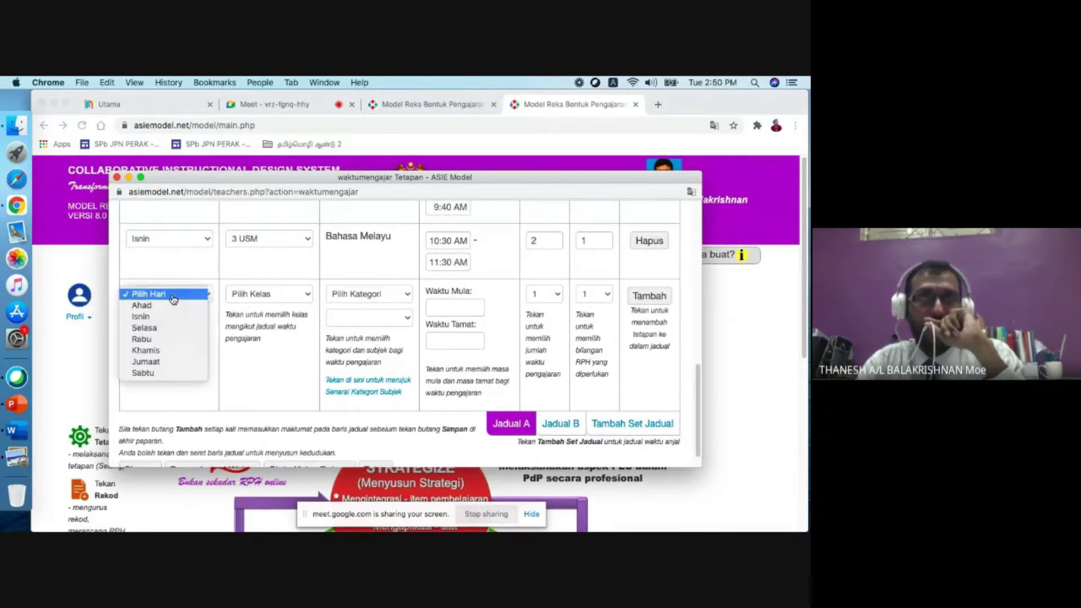
pyautogui.click(165, 362)
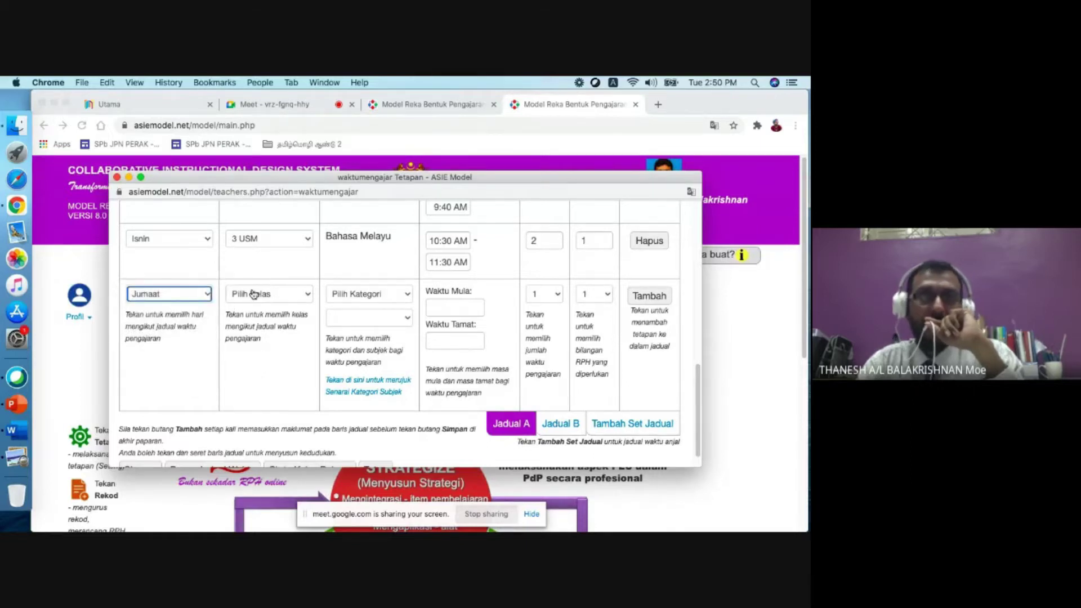
pyautogui.click(293, 294)
pyautogui.click(309, 304)
pyautogui.click(342, 297)
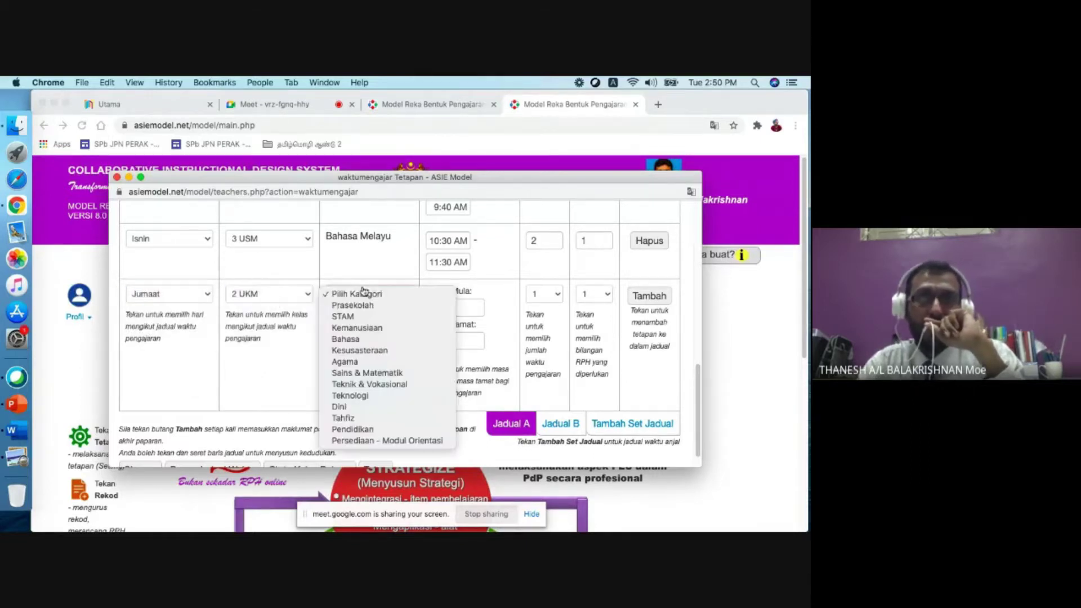
pyautogui.click(364, 340)
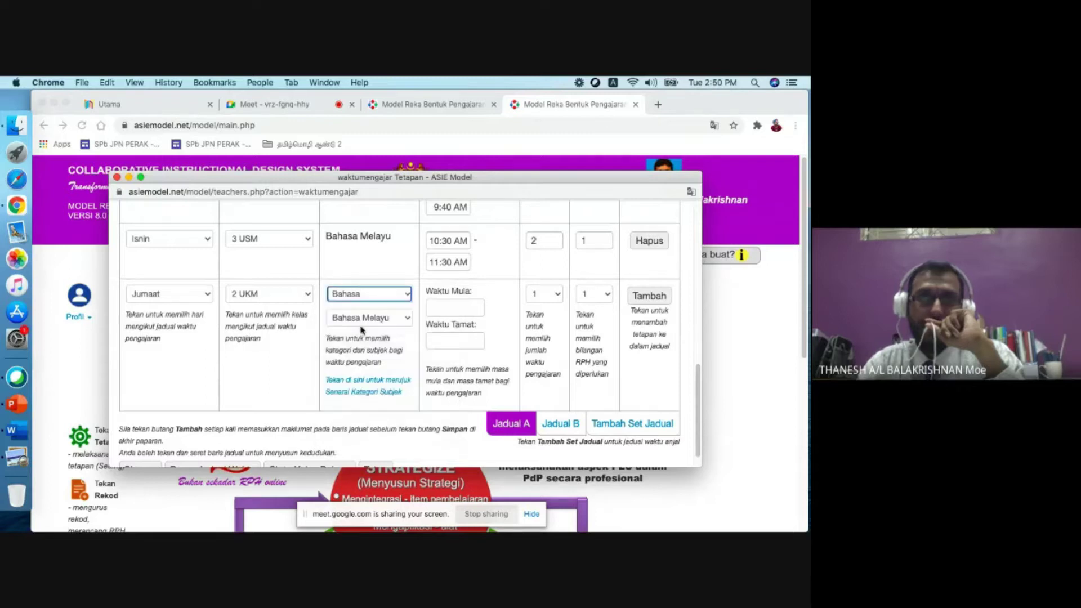
pyautogui.click(357, 317)
pyautogui.click(356, 316)
# Step: Set the 2 UKM Jumaat entry's Waktu Mula to 8:40 AM and Waktu Tamat to 9:40 AM
pyautogui.click(454, 307)
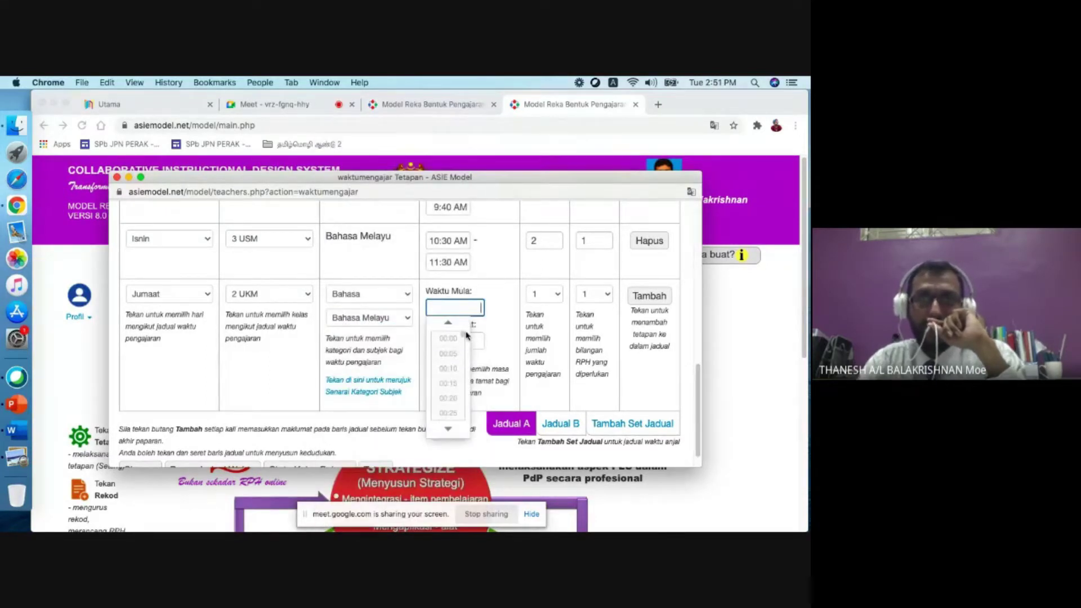
pyautogui.moveTo(466, 338); pyautogui.dragTo(461, 373)
pyautogui.click(460, 373)
pyautogui.click(476, 340)
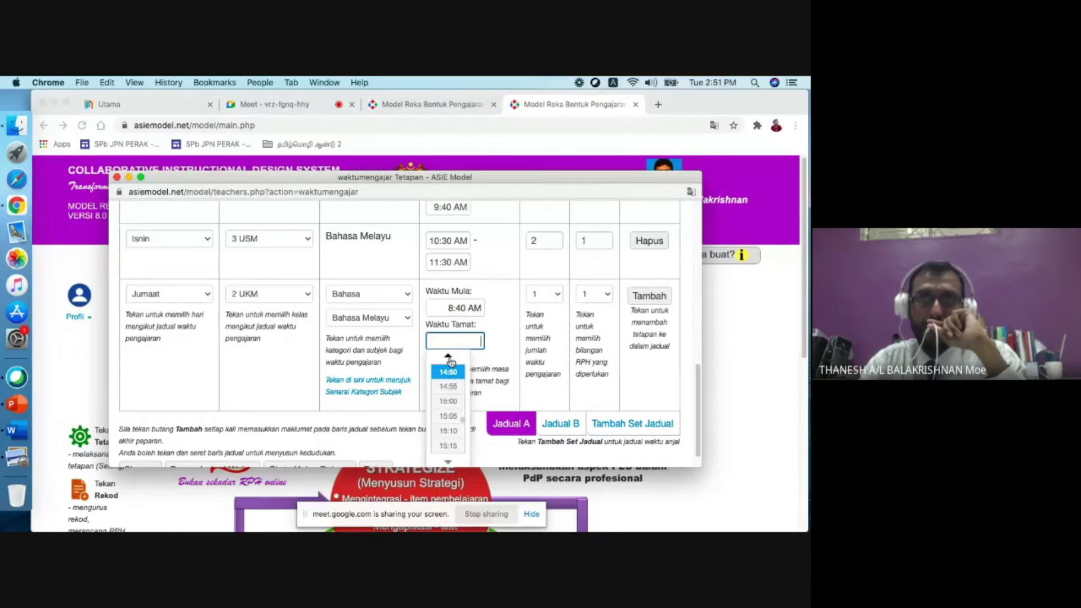
pyautogui.click(449, 357)
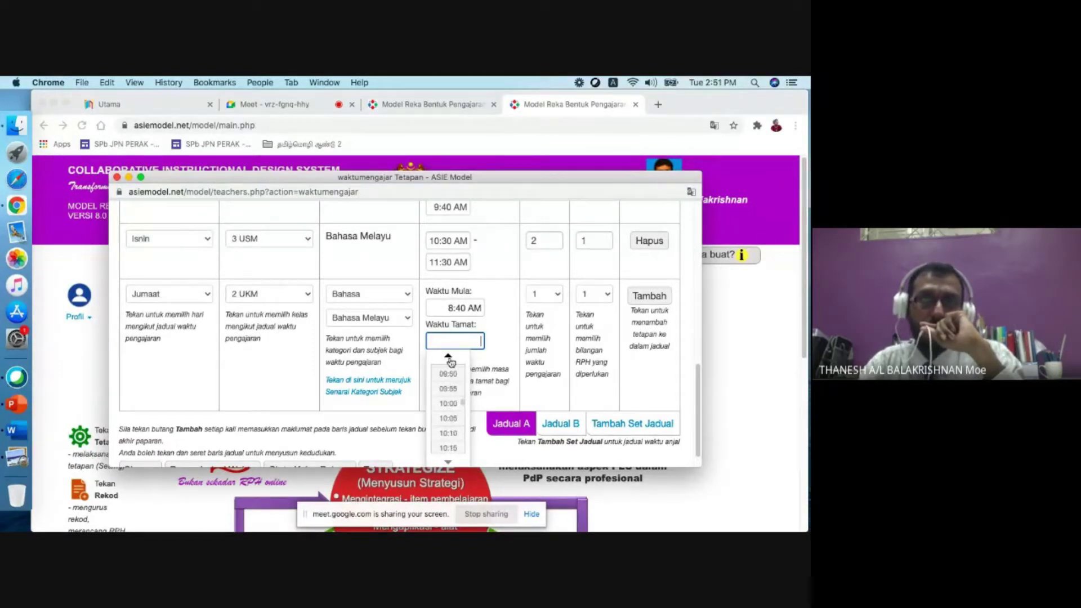
pyautogui.click(448, 374)
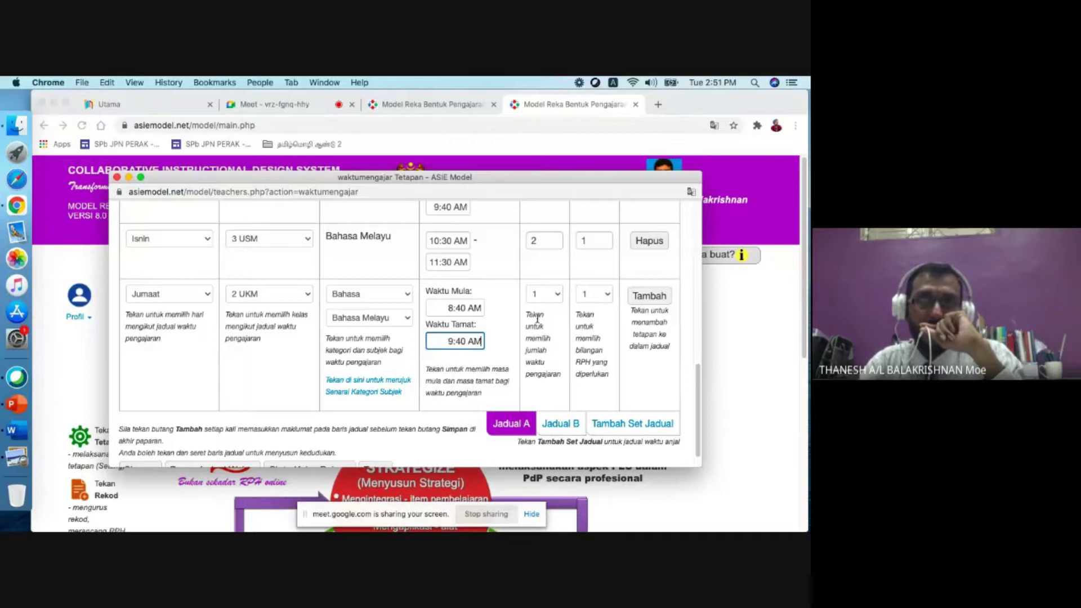
# Step: Add the Jumaat 2 UKM entry to the timetable with Jumlah Waktu 2, and save the timetable settings
pyautogui.click(541, 297)
pyautogui.click(540, 306)
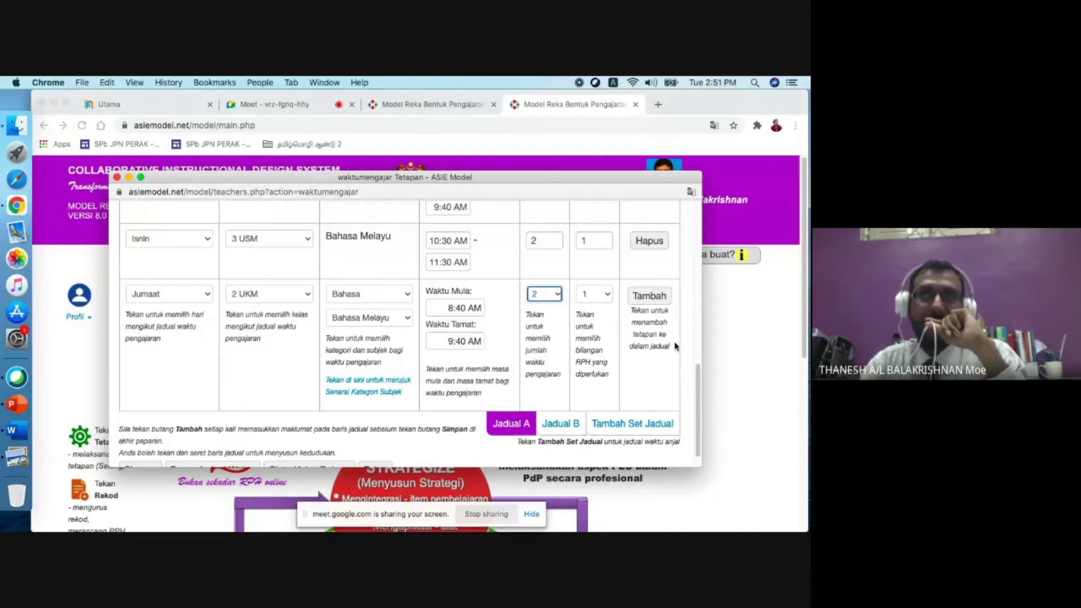
pyautogui.scroll(-1, 144, 450)
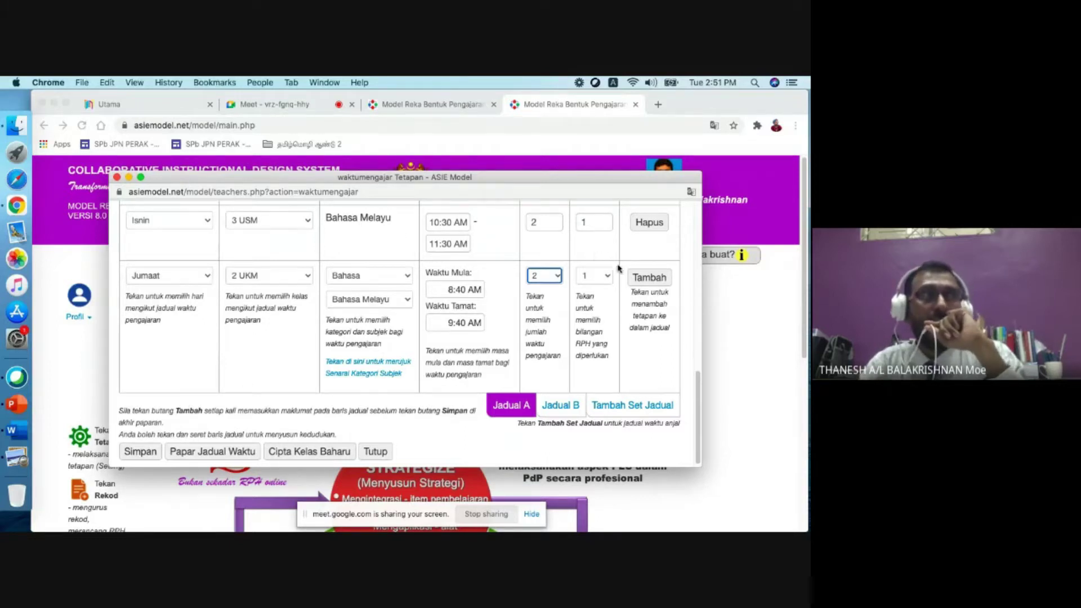
pyautogui.click(649, 278)
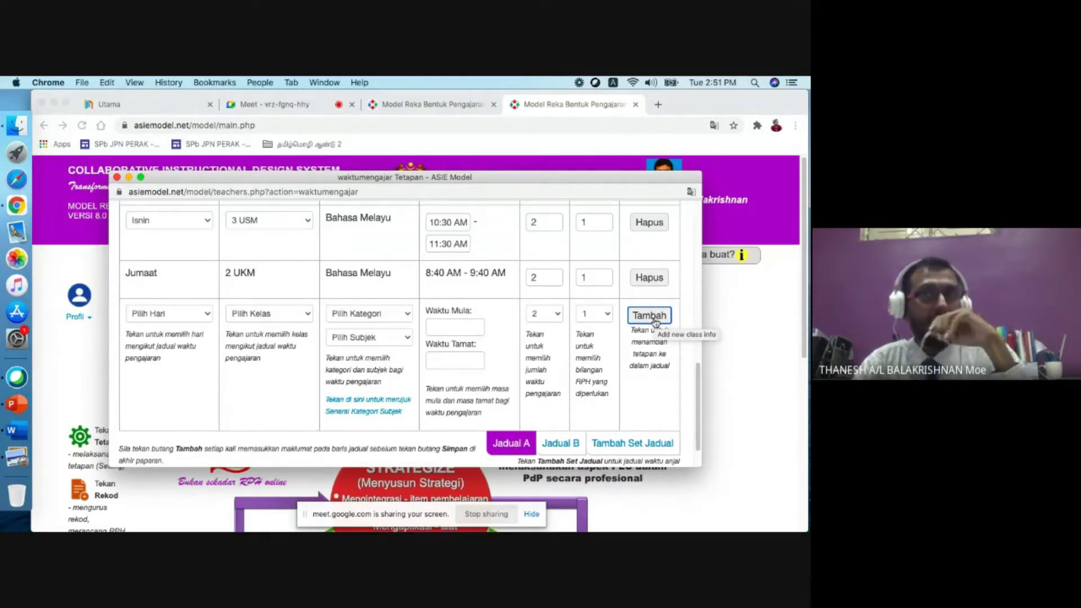
pyautogui.scroll(-1, 340, 383)
pyautogui.click(138, 447)
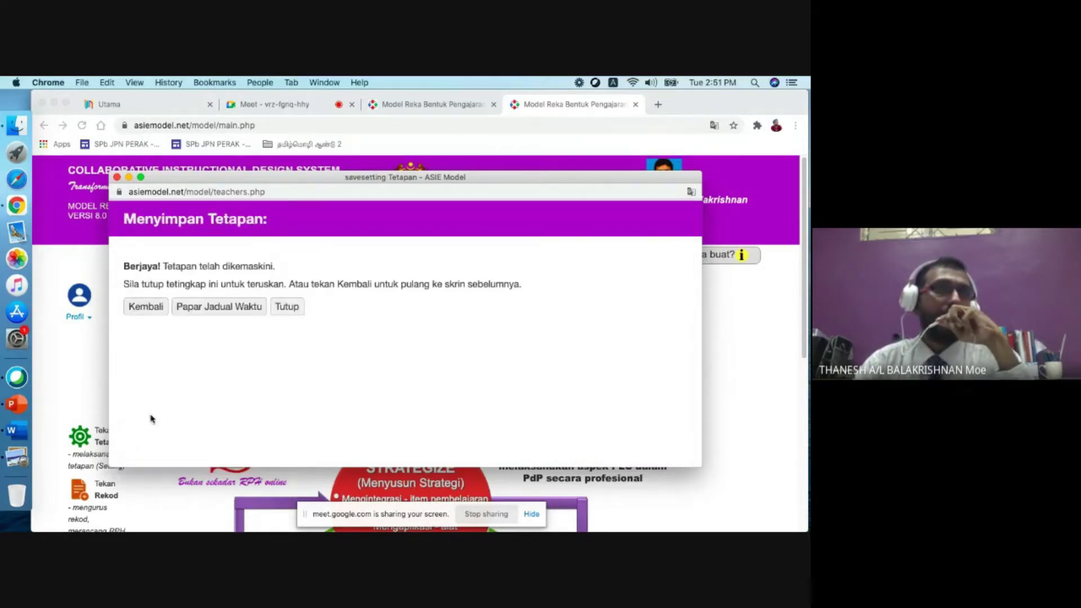
# Step: Display the saved Jadual Waktu Pengajaran, check its Isnin and Jumaat lessons, and close the timetable window
pyautogui.click(198, 312)
pyautogui.scroll(-10, 408, 329)
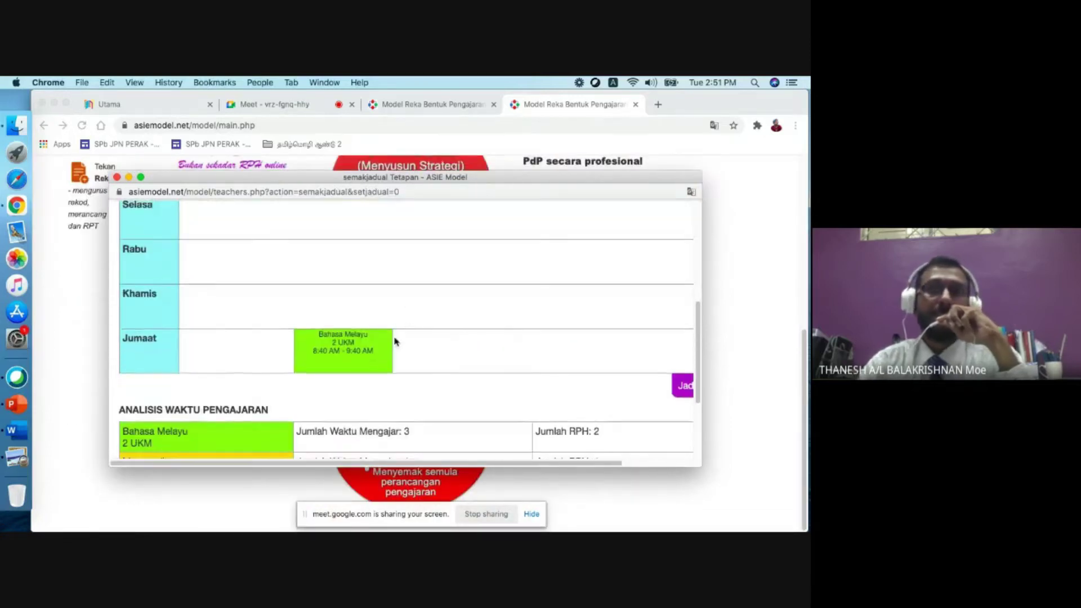
pyautogui.scroll(10, 372, 351)
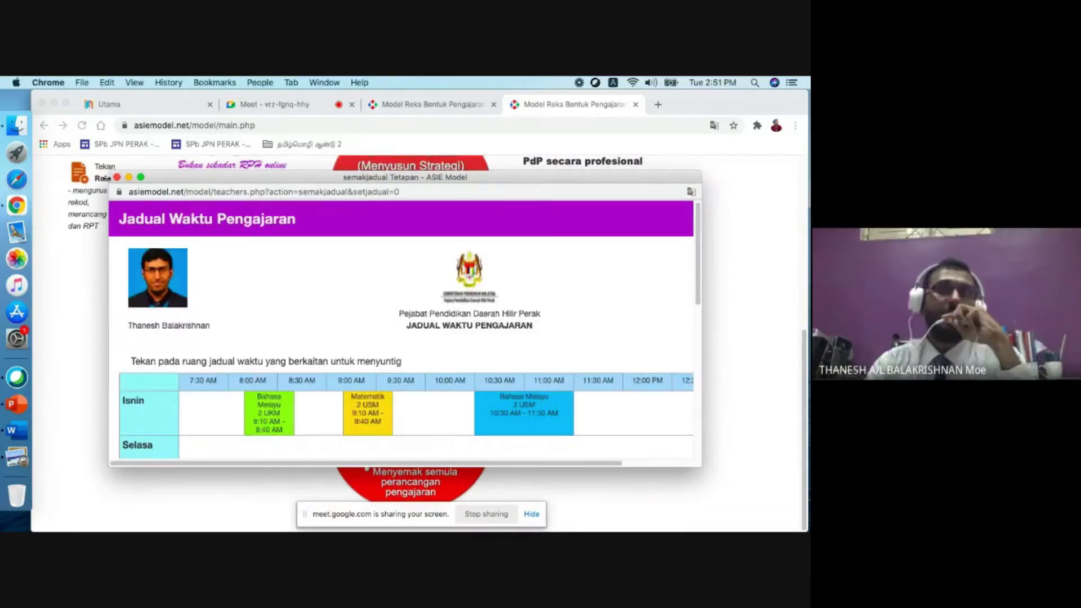
pyautogui.click(116, 177)
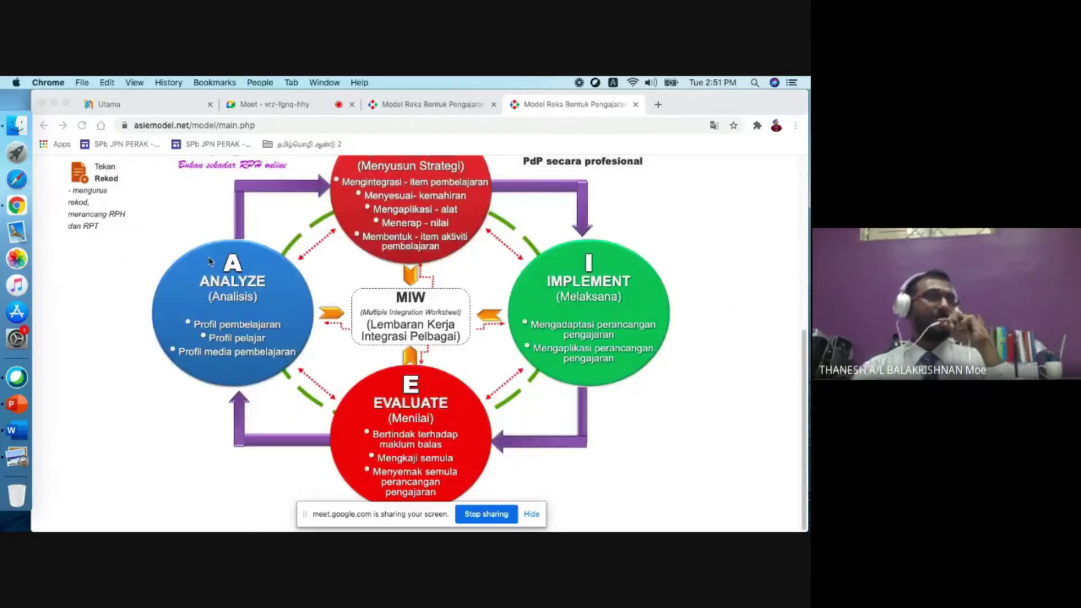
pyautogui.scroll(6, 132, 313)
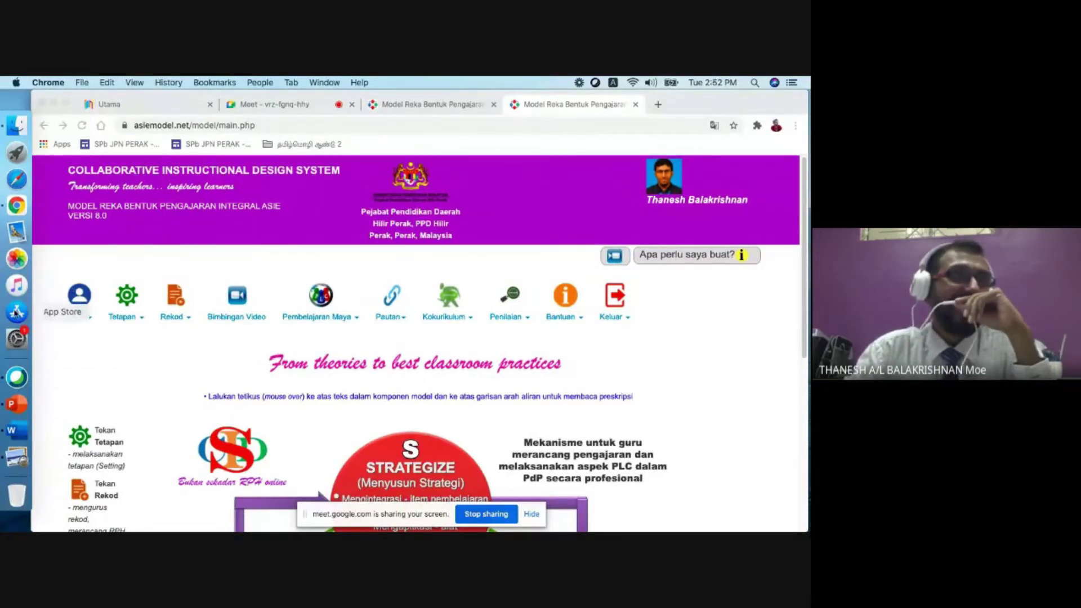
pyautogui.click(171, 339)
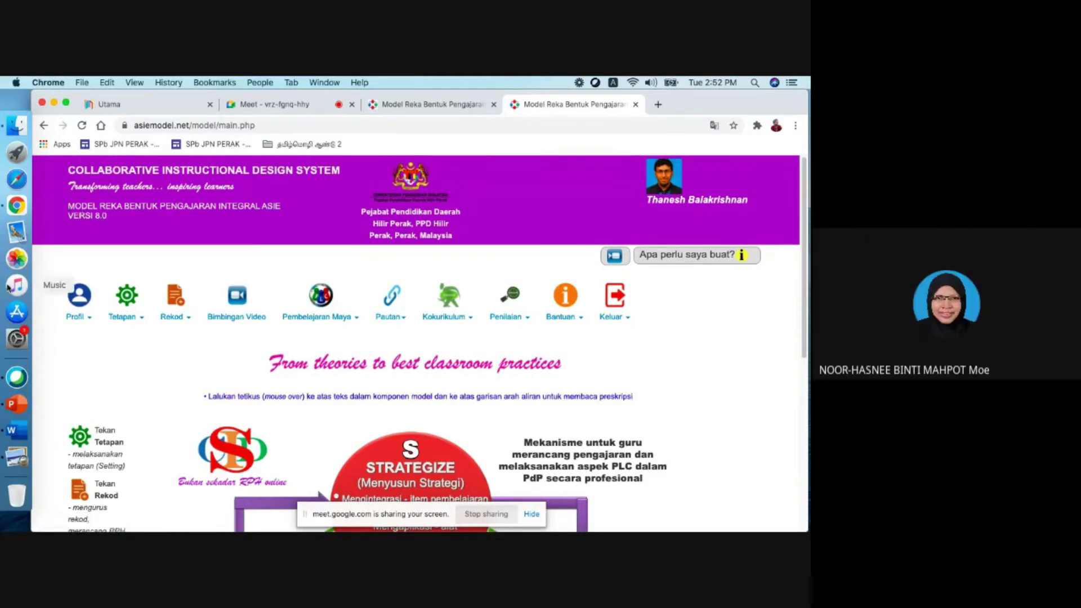
pyautogui.click(89, 308)
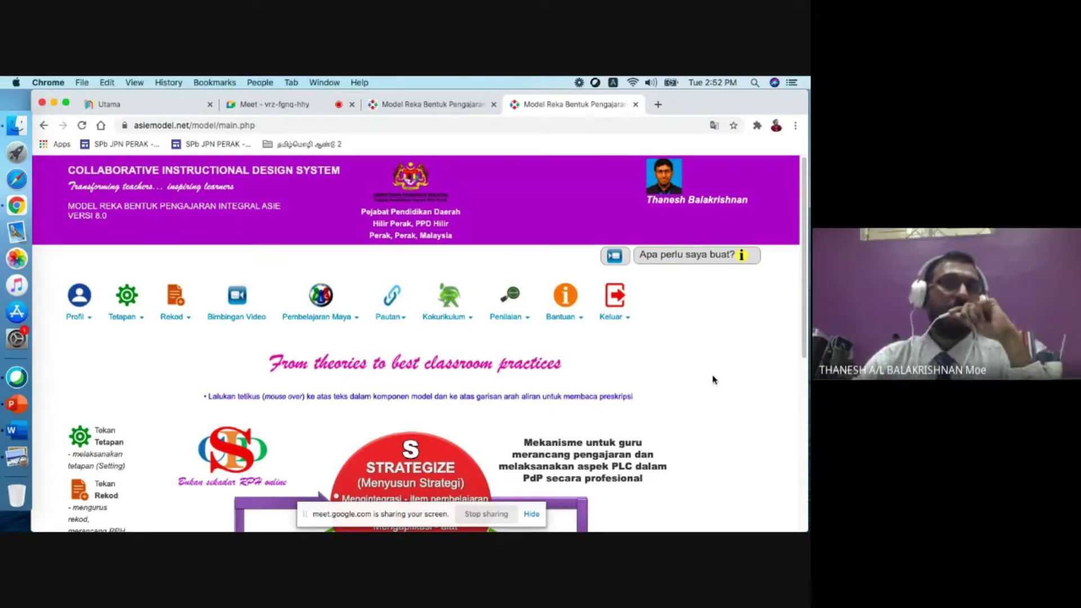
pyautogui.click(122, 316)
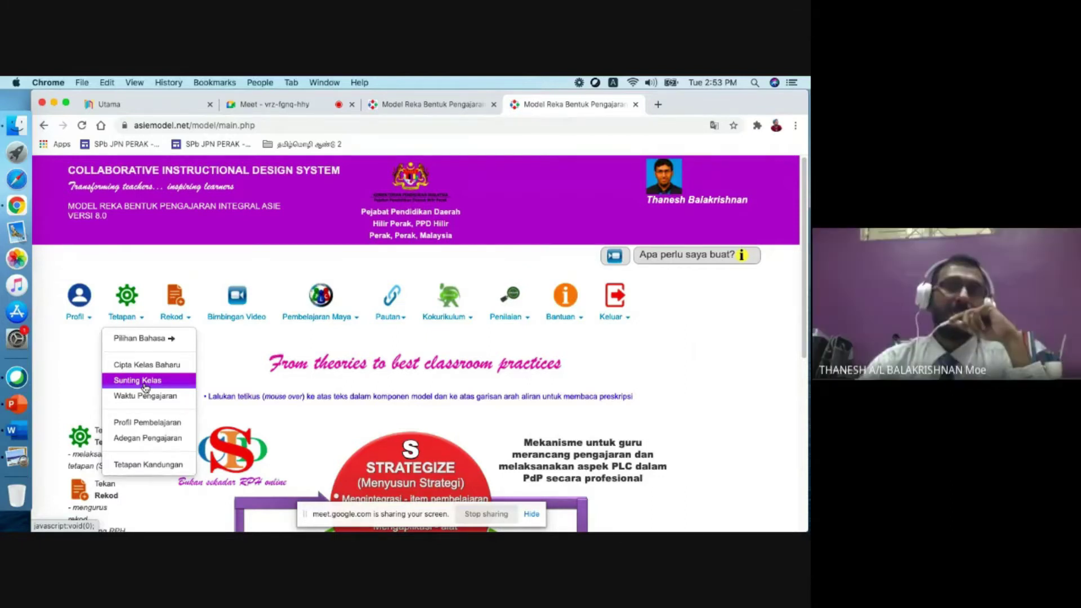
pyautogui.click(172, 319)
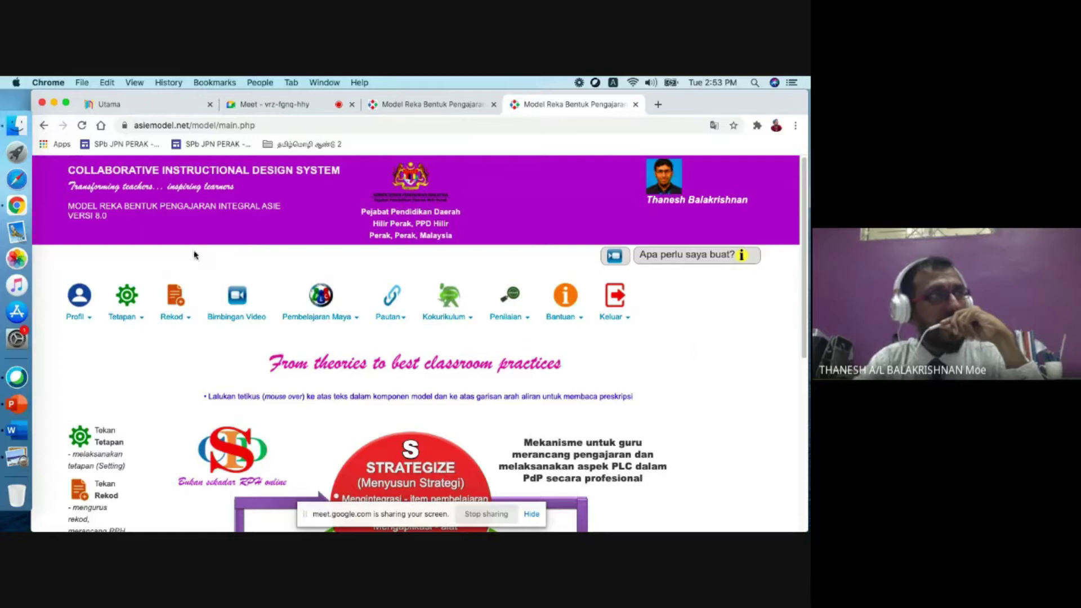
# Step: Open the Rancangan Tahunan list in full screen and remove the existing 2021 Pemulihan Khas Matematik plan
pyautogui.moveTo(194, 304)
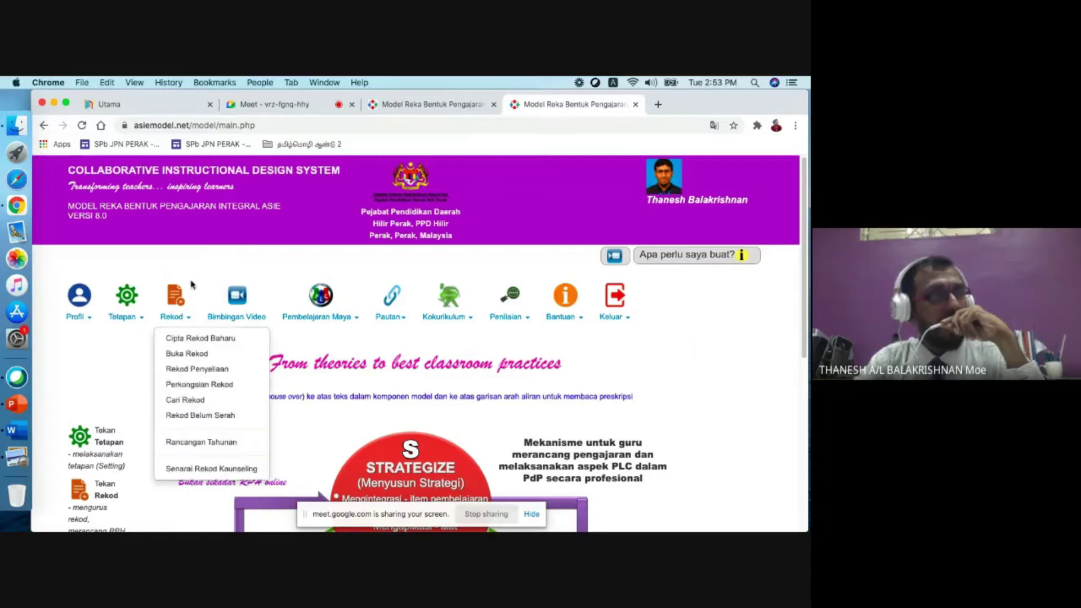
pyautogui.click(203, 451)
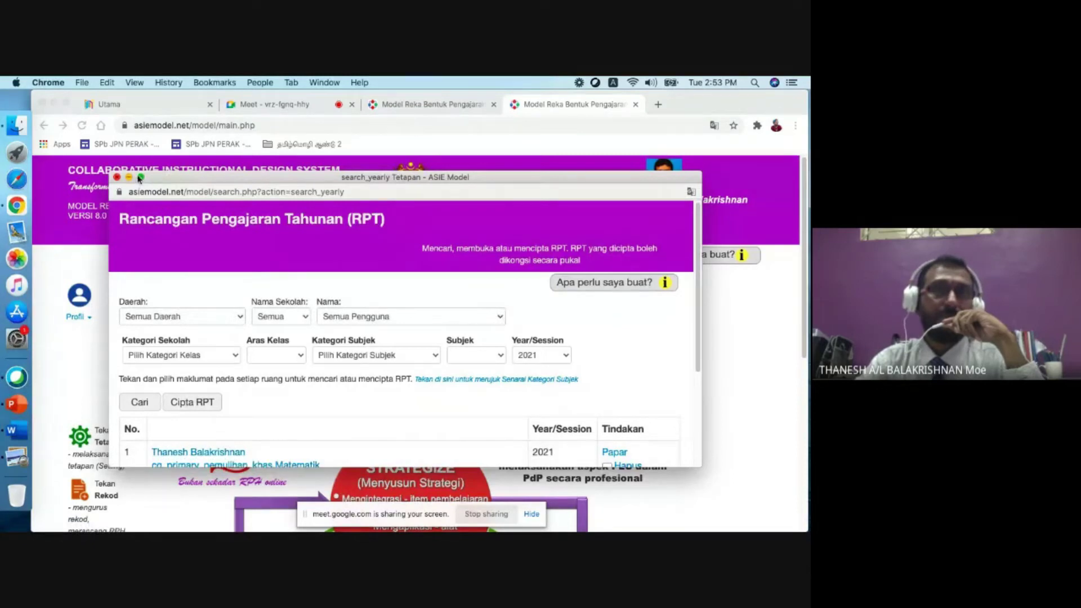
pyautogui.moveTo(141, 178)
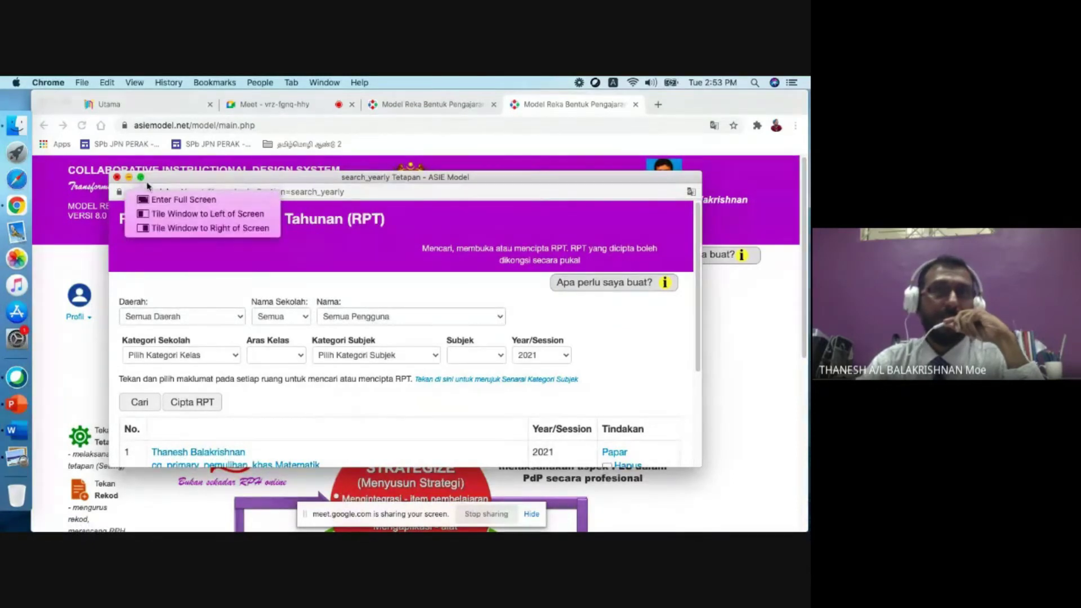
pyautogui.click(142, 178)
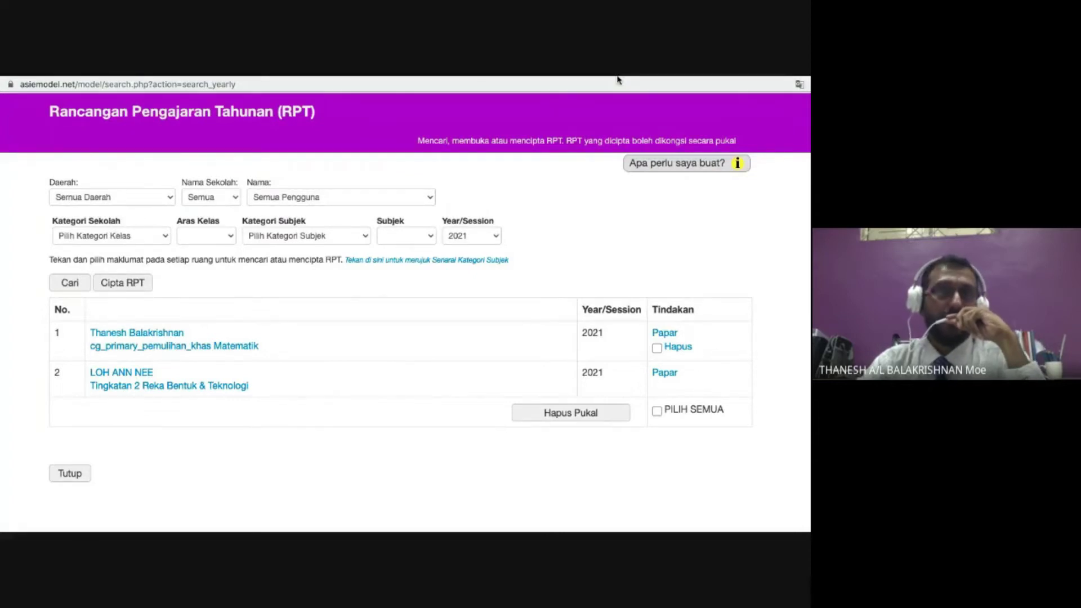
pyautogui.click(663, 334)
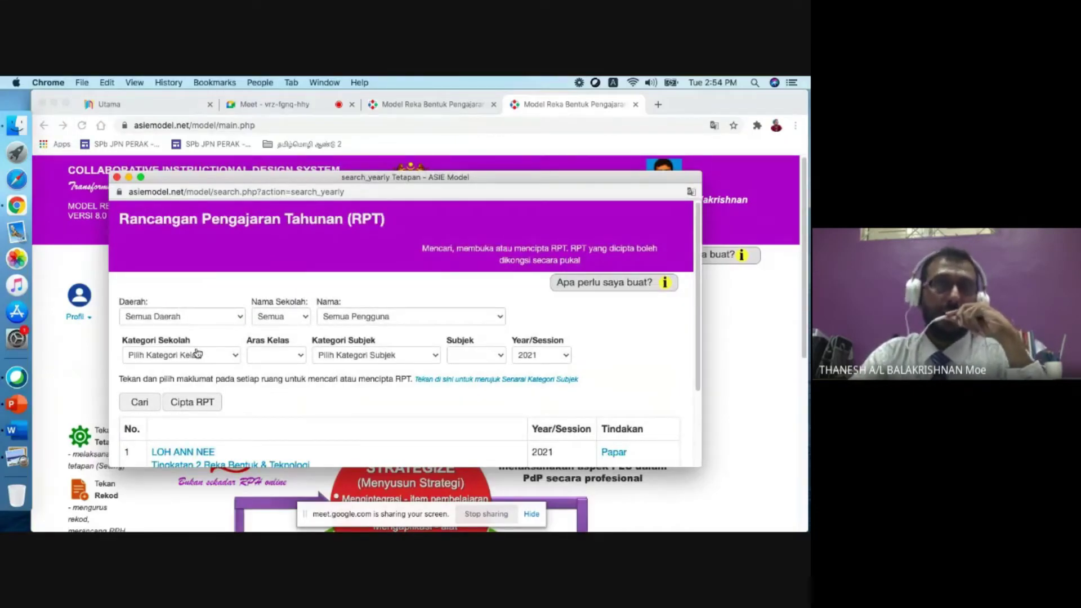
# Step: Set the RPT criteria to Sekolah Rendah, class level Pemulihan Khas, subject category Bahasa and subject Bahasa Melayu
pyautogui.click(181, 357)
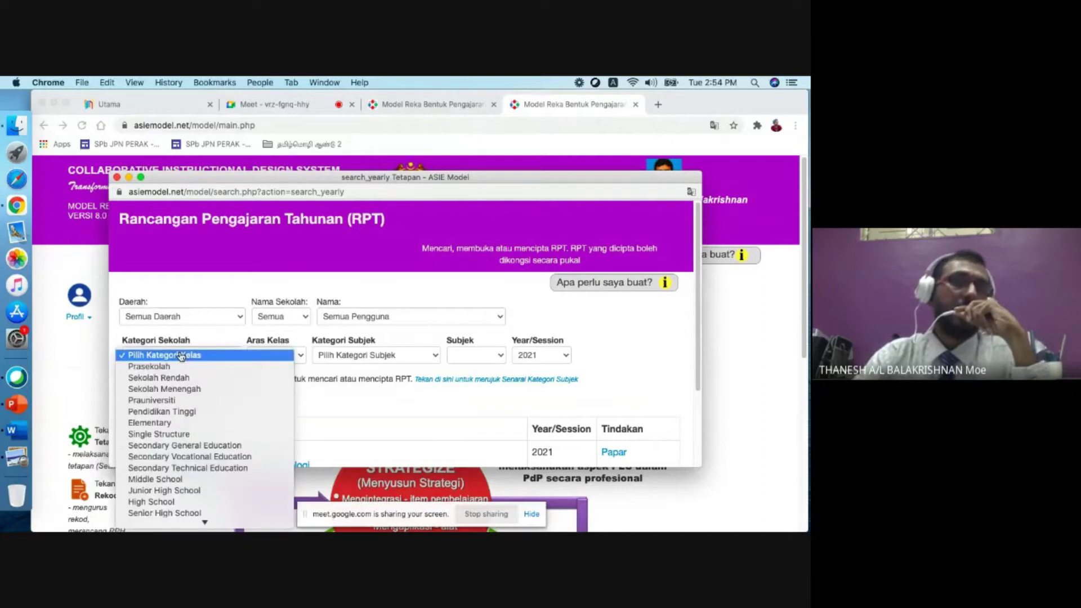
pyautogui.click(178, 378)
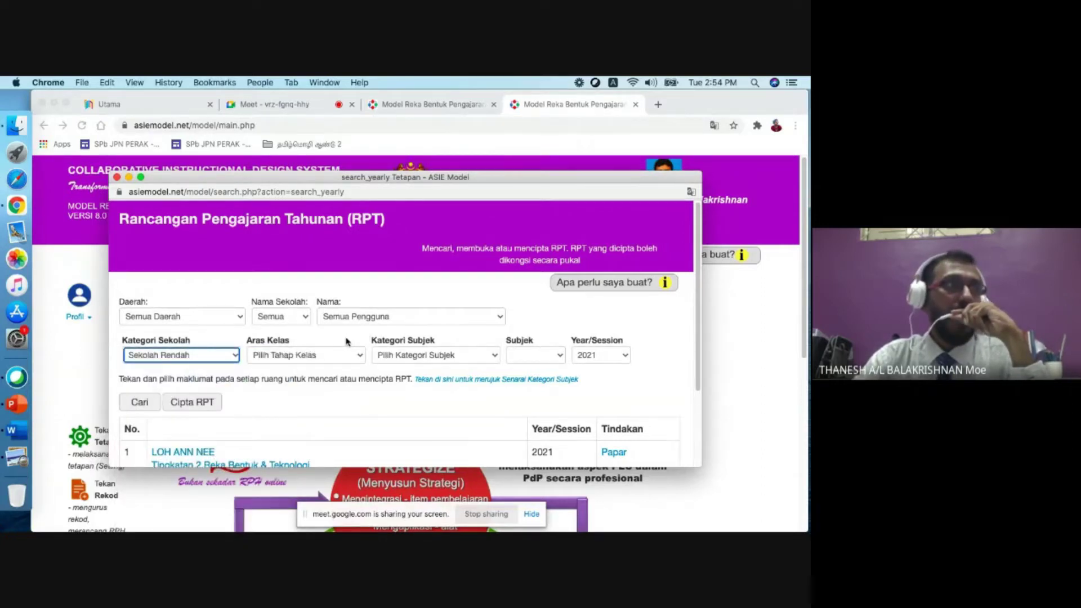
pyautogui.click(321, 355)
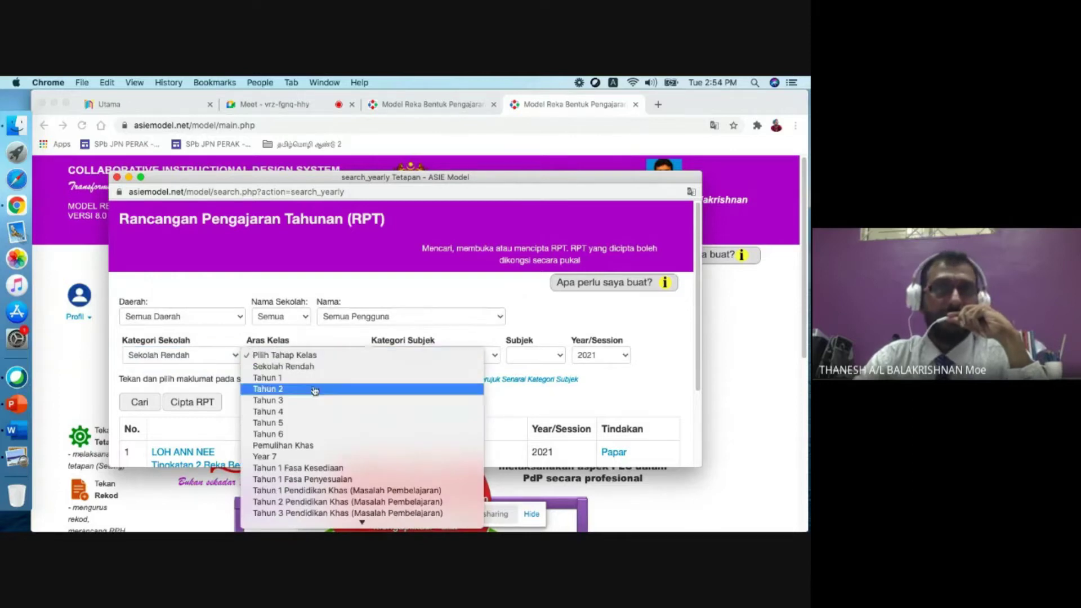
pyautogui.click(314, 446)
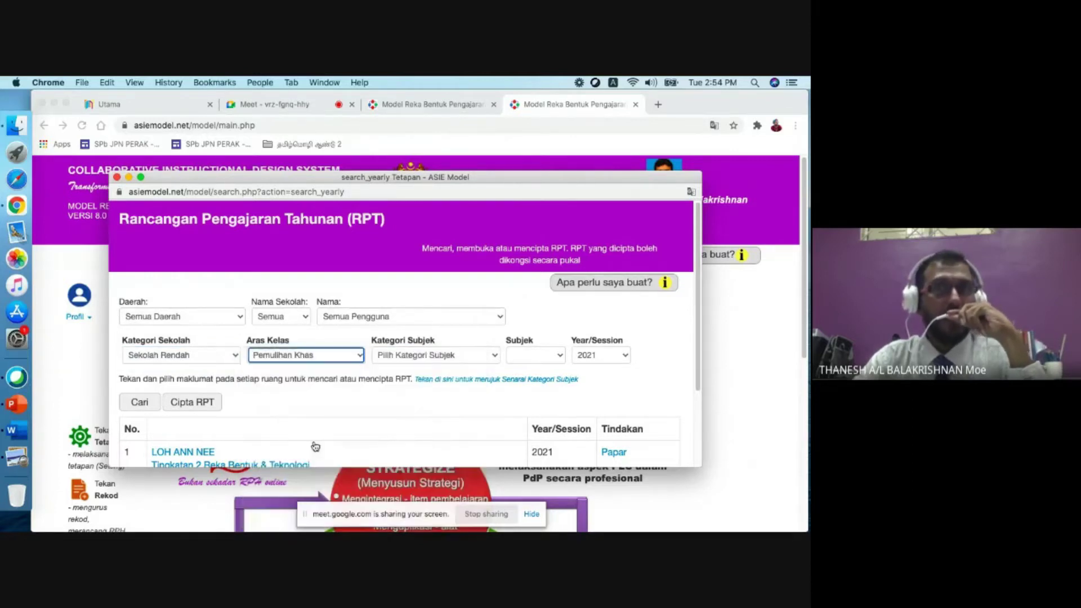
pyautogui.click(401, 362)
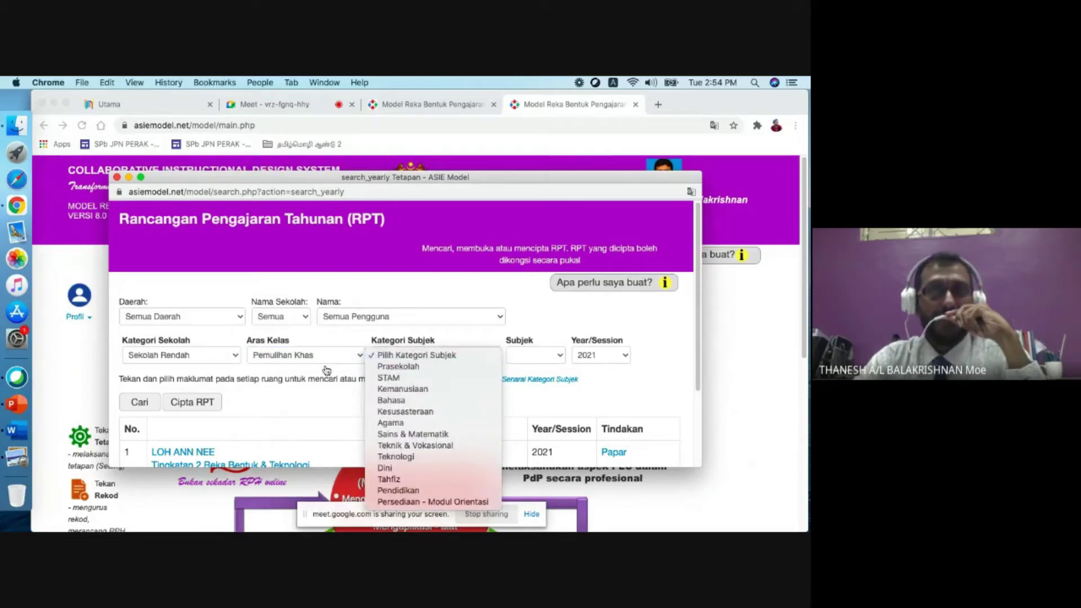
pyautogui.click(380, 400)
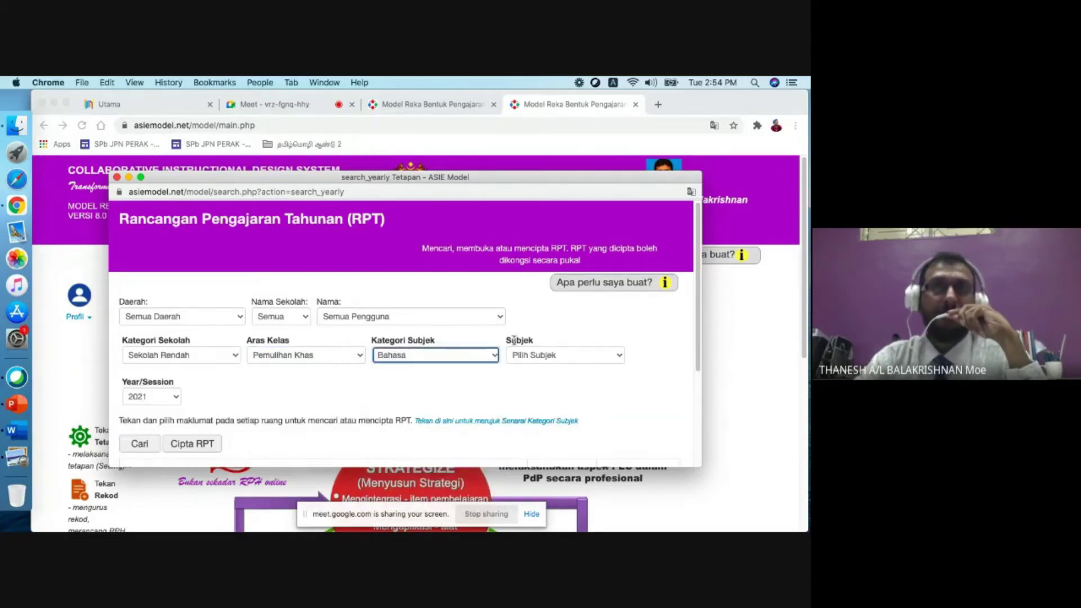
pyautogui.click(533, 361)
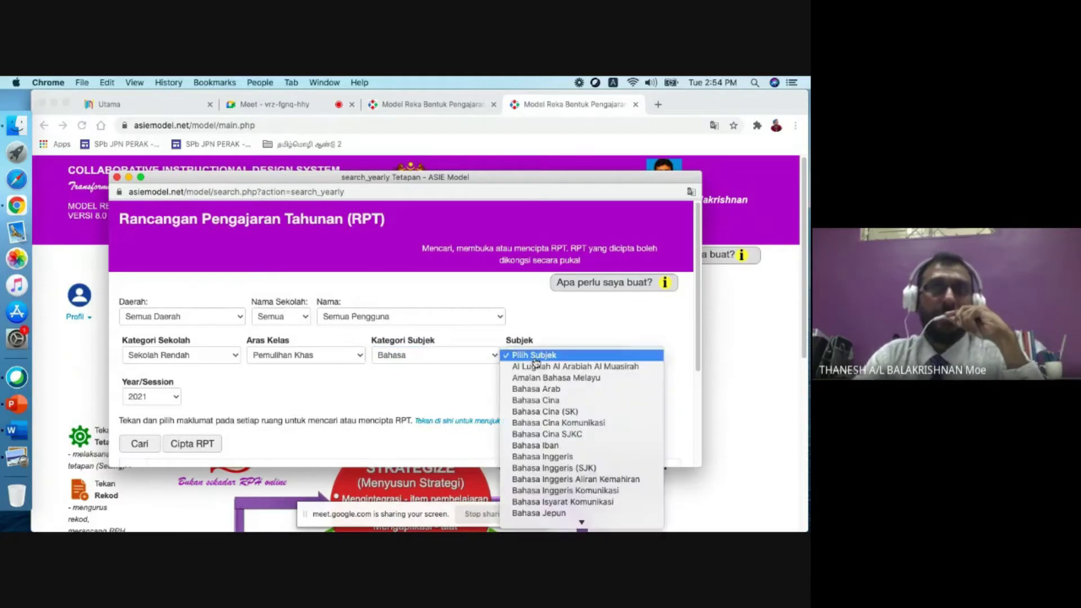
pyautogui.scroll(-4, 549, 432)
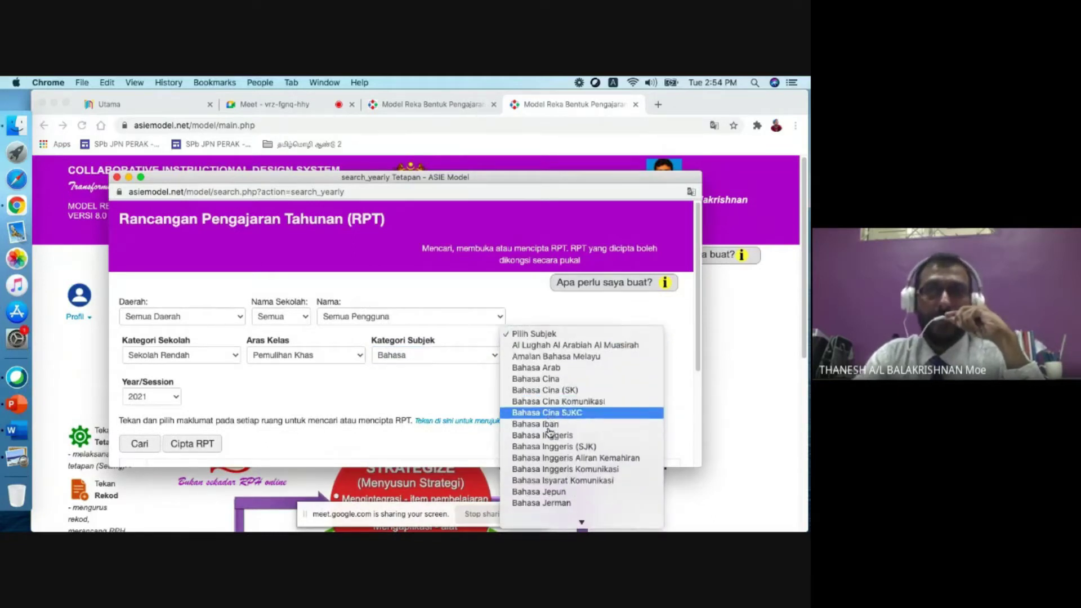
pyautogui.click(568, 465)
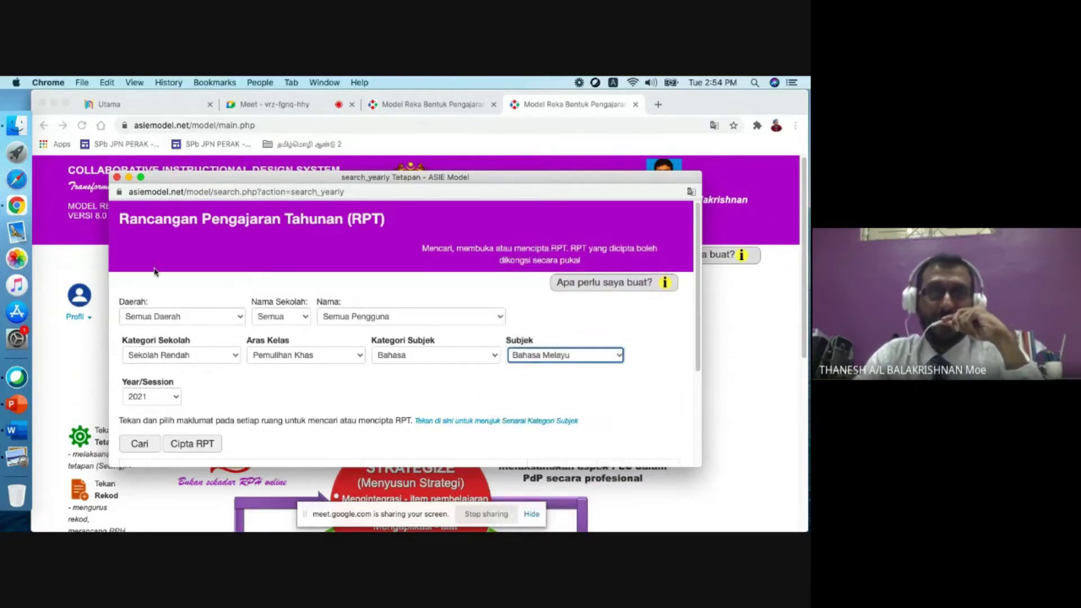
# Step: Create the 2021 RPT from the chosen criteria and go to the blank entry row of the Profil Pembelajaran table
pyautogui.scroll(-1, 269, 352)
pyautogui.scroll(-2, 270, 359)
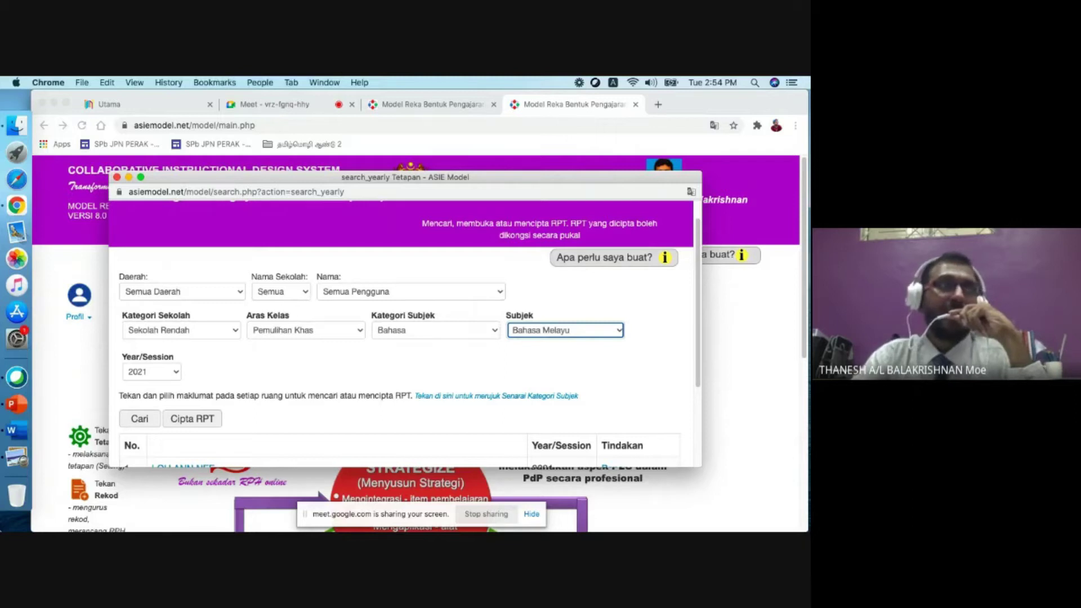
pyautogui.scroll(-5, 252, 373)
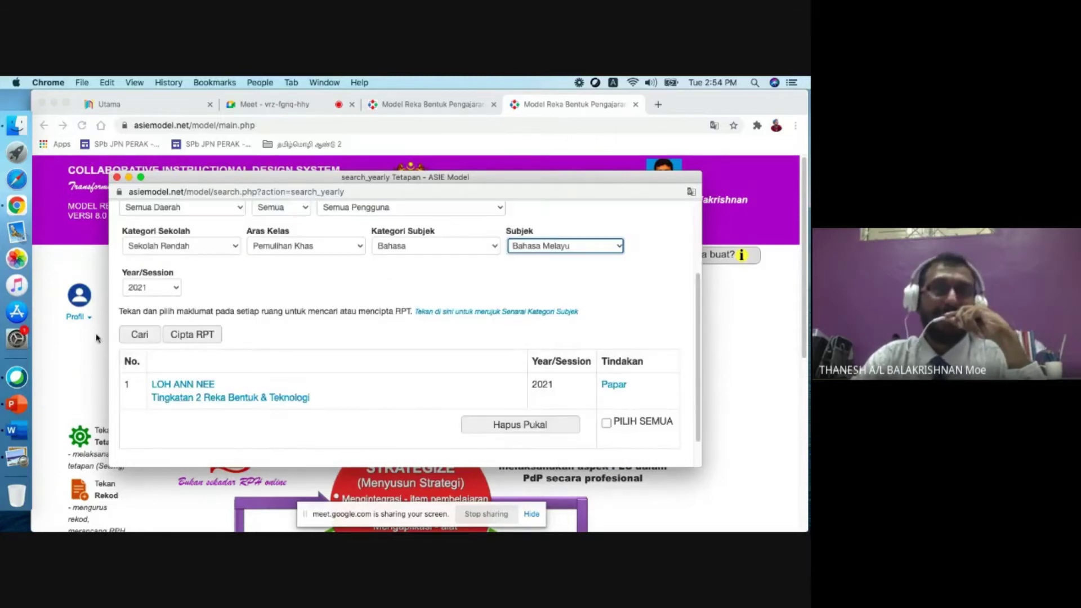
pyautogui.click(203, 336)
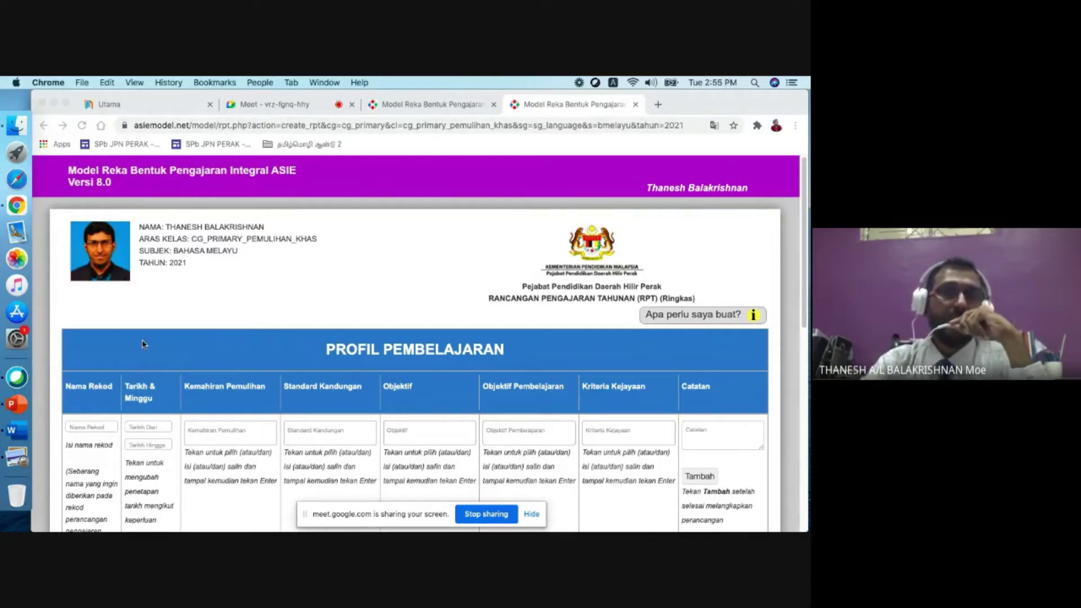
pyautogui.scroll(-3, 144, 345)
pyautogui.scroll(-3, 210, 349)
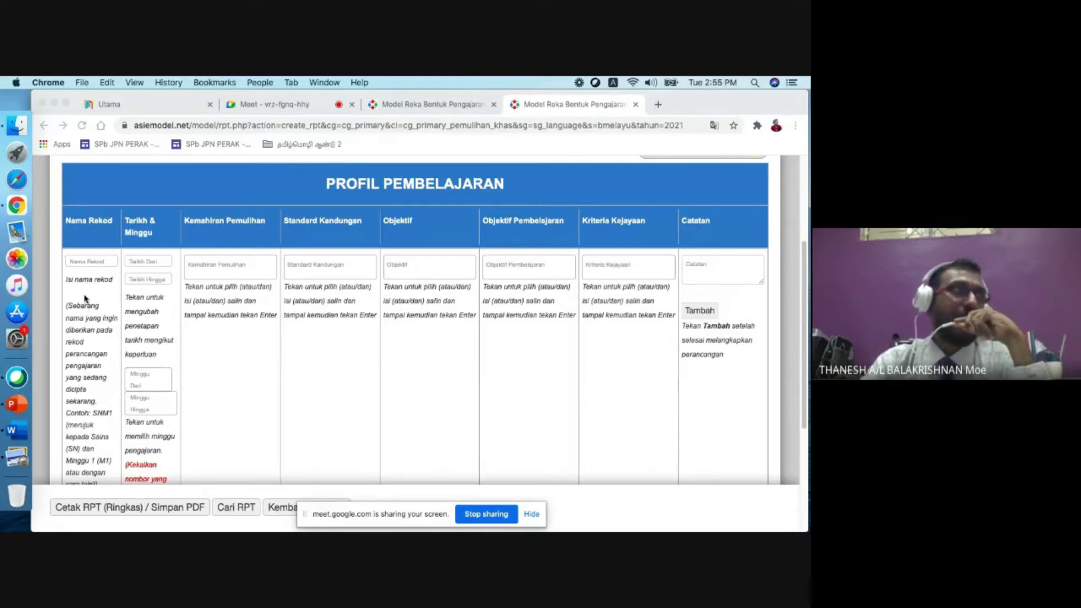
pyautogui.scroll(-1, 90, 350)
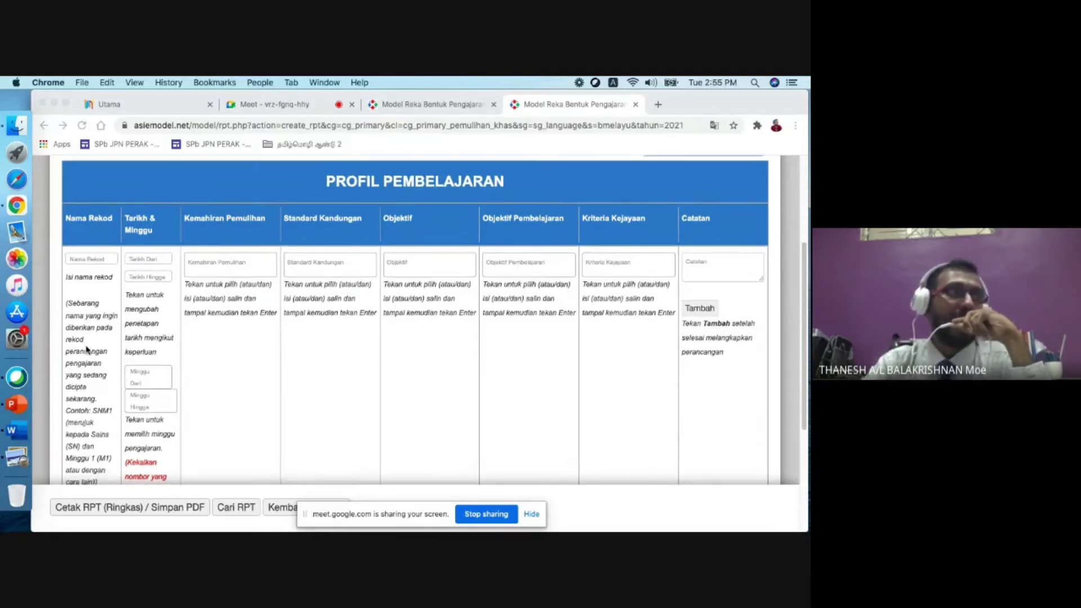
# Step: Name the new record PBM in the blank entry row of the Profil Pembelajaran table
pyautogui.scroll(-1, 93, 277)
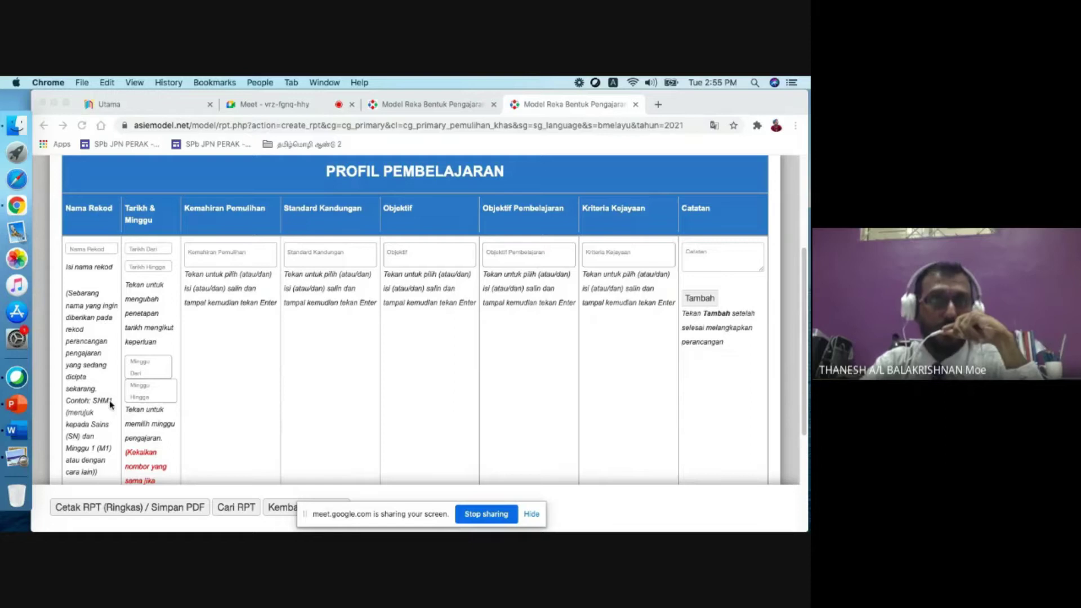
pyautogui.scroll(-2, 113, 406)
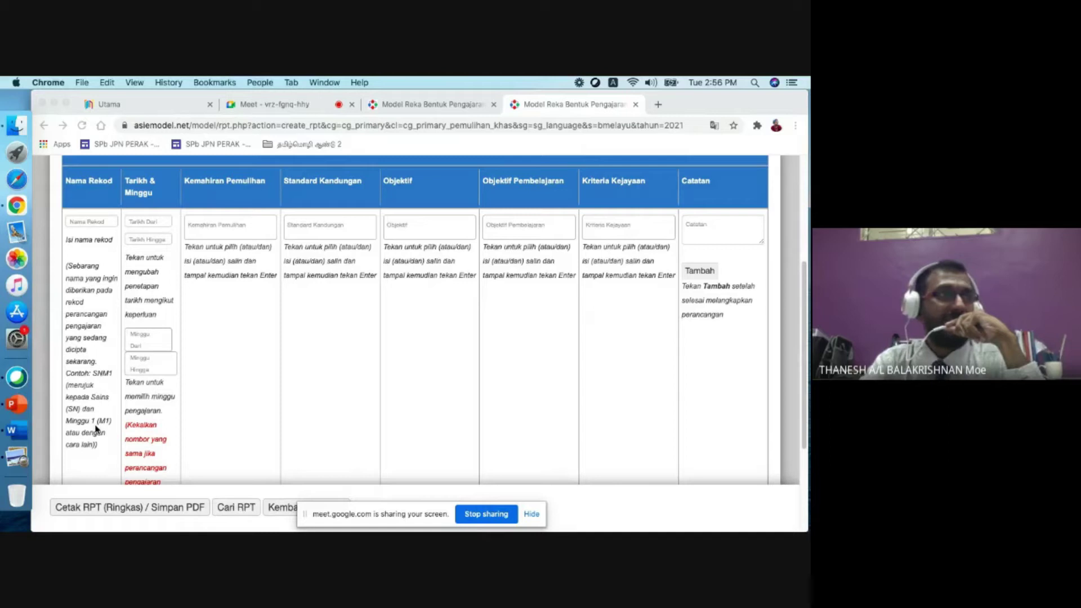
pyautogui.click(94, 225)
pyautogui.click(91, 217)
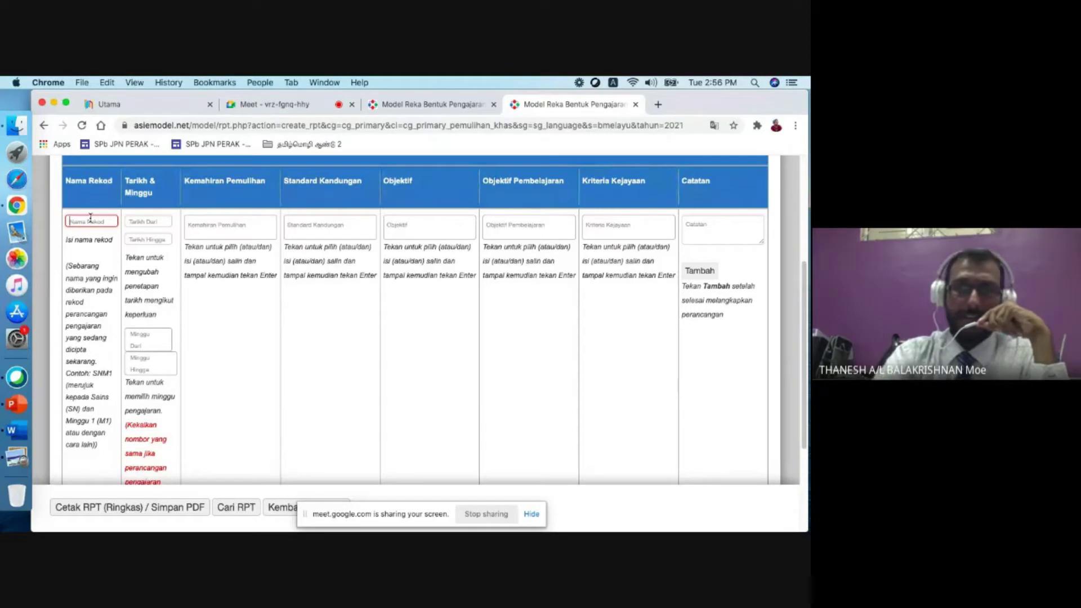
pyautogui.write('PBM')
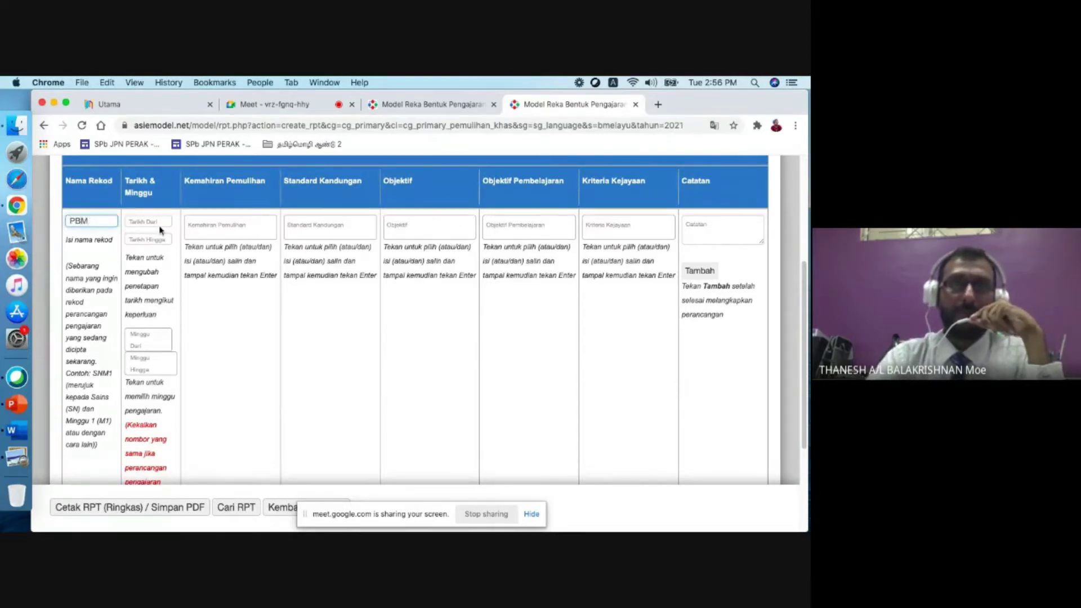
pyautogui.scroll(3, 175, 233)
pyautogui.scroll(2, 174, 233)
pyautogui.scroll(-3, 175, 232)
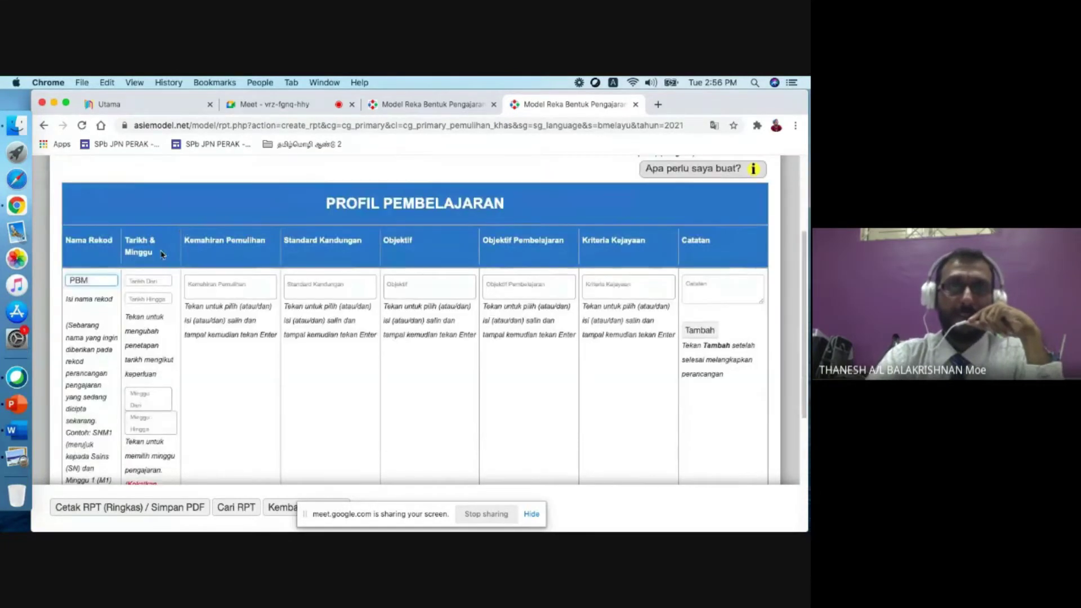
pyautogui.write('-M1')
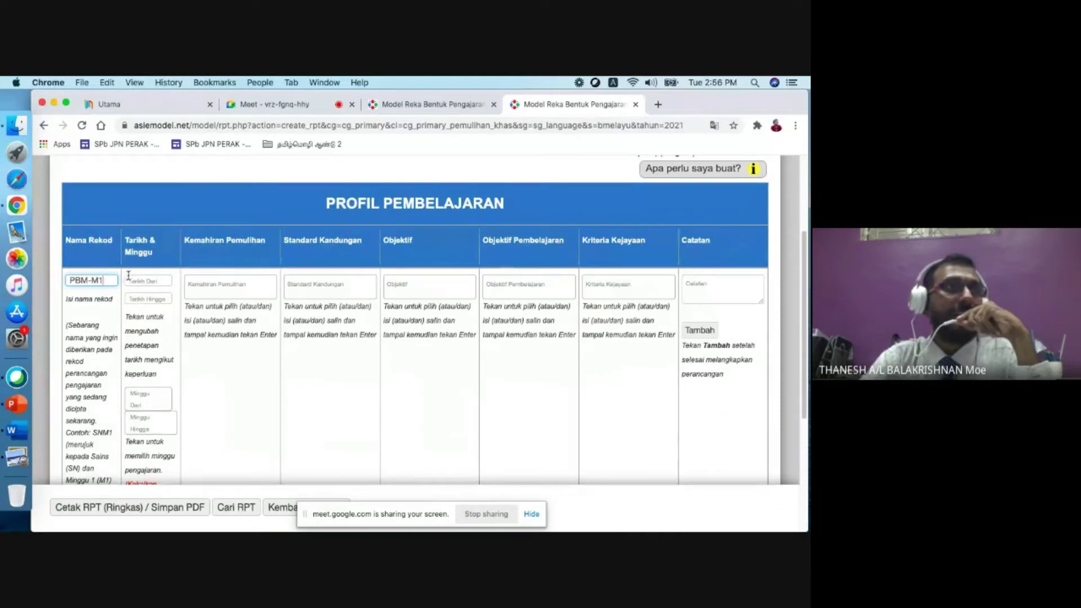
pyautogui.press('BackSpace')
pyautogui.press('BackSpace')
pyautogui.press('BackSpace')
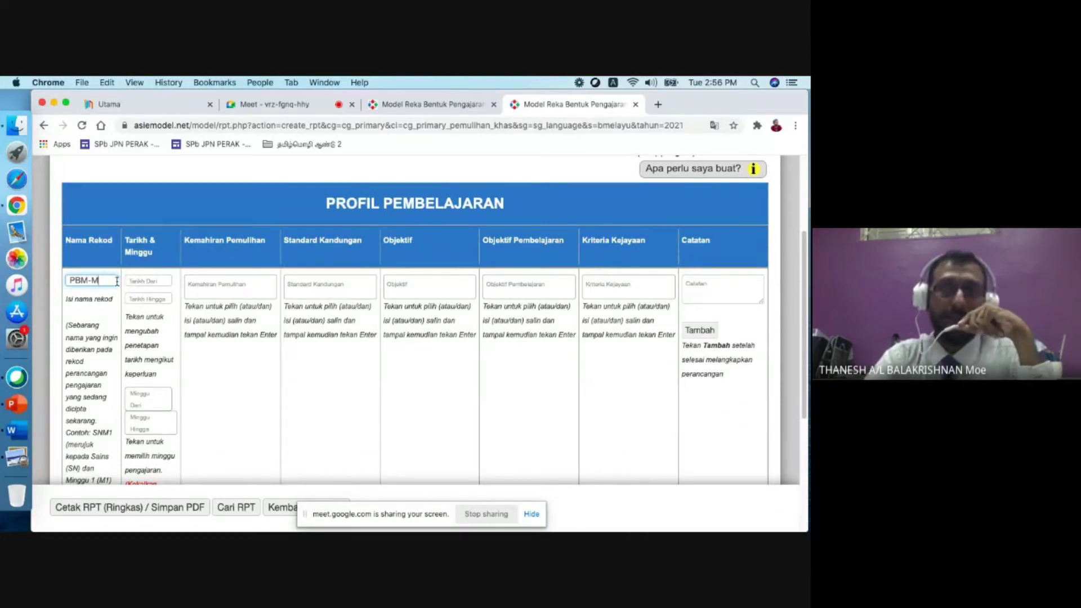
# Step: Set the PBM record's date range from 01-03-2021 to 05-03-2021
pyautogui.scroll(-3, 137, 259)
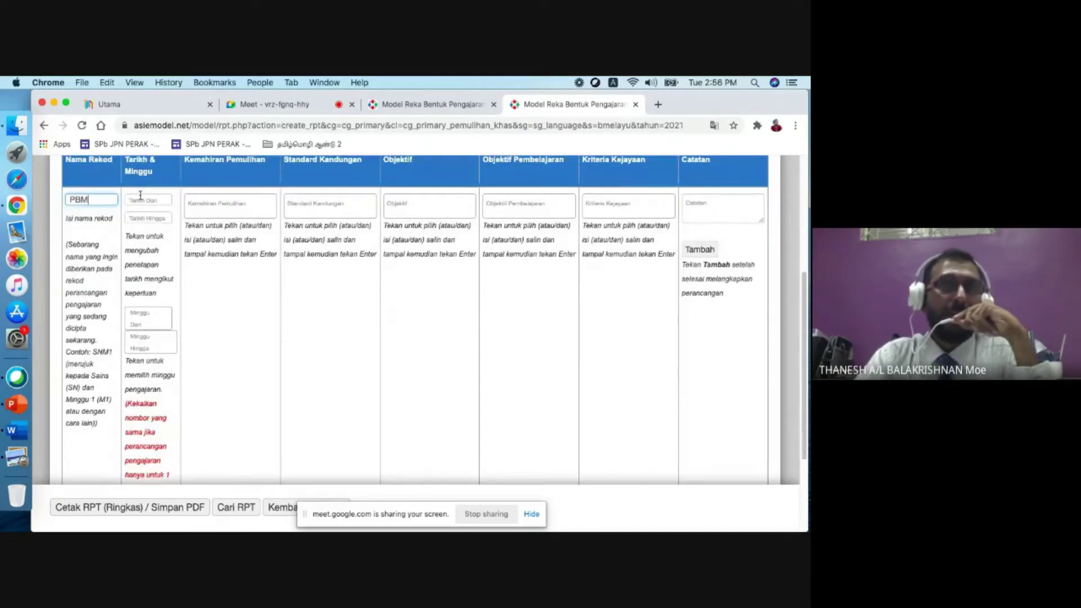
pyautogui.click(140, 200)
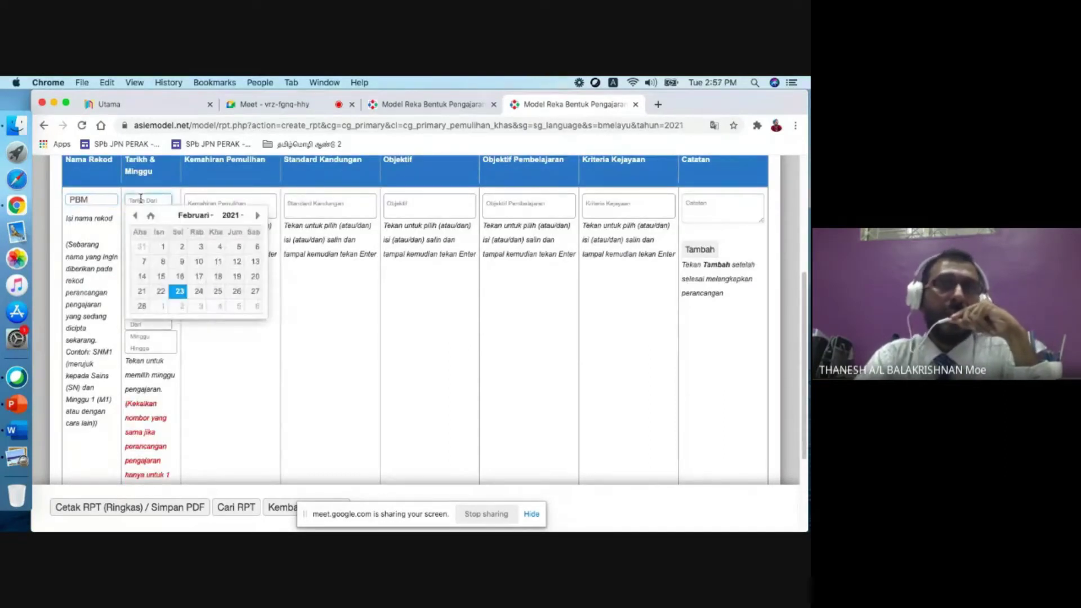
pyautogui.click(160, 314)
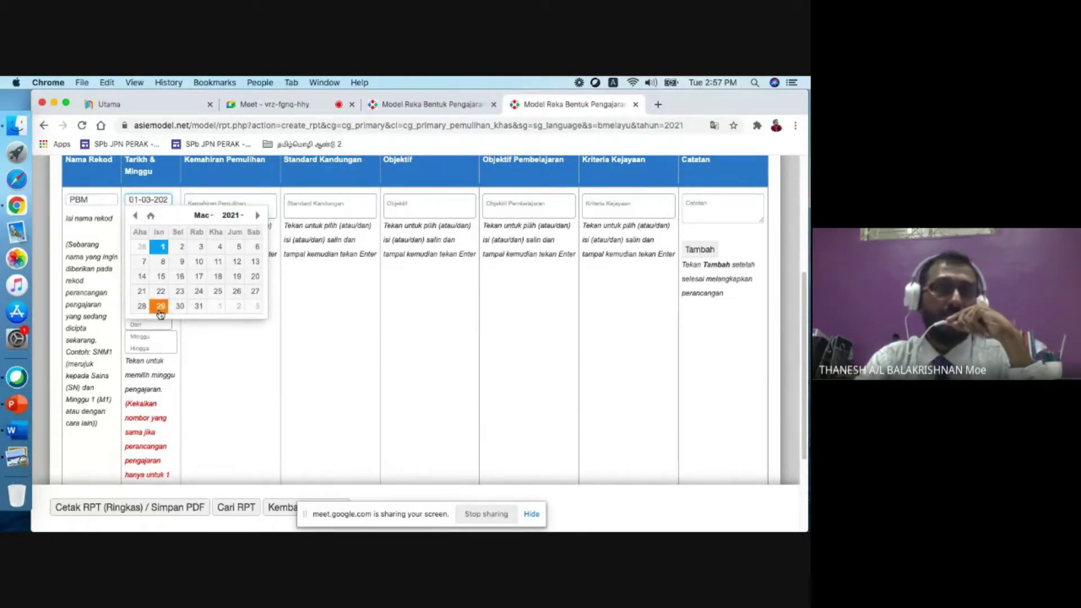
pyautogui.click(310, 378)
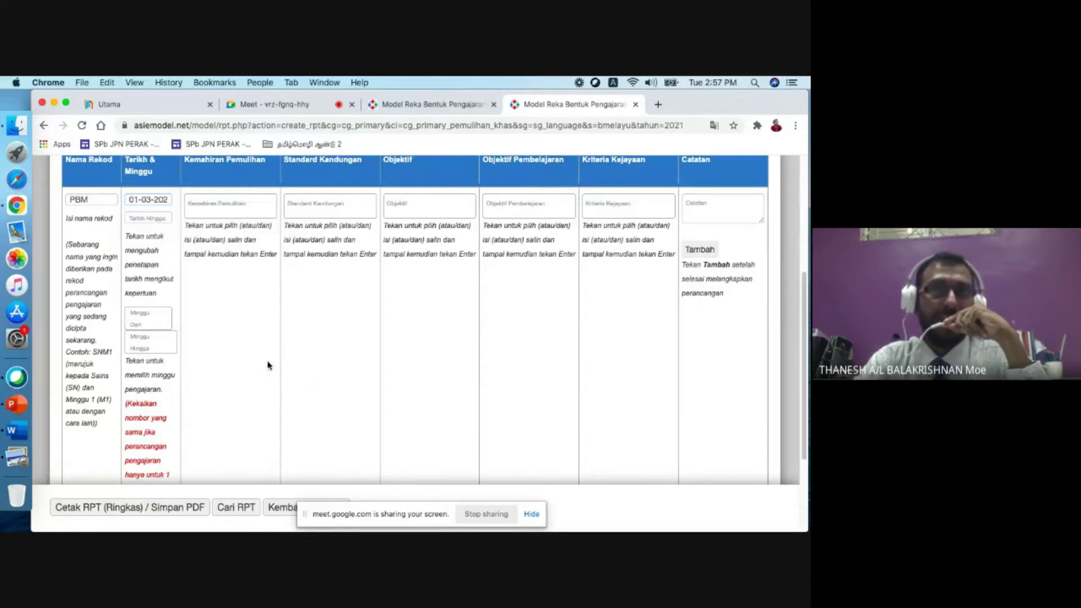
pyautogui.click(162, 218)
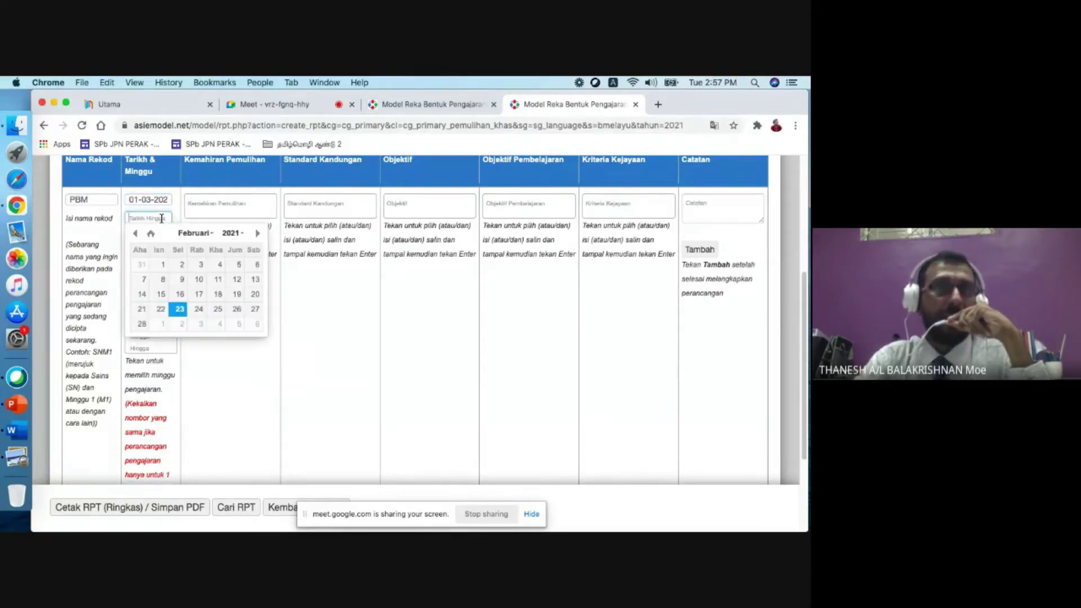
pyautogui.click(236, 324)
pyautogui.click(237, 378)
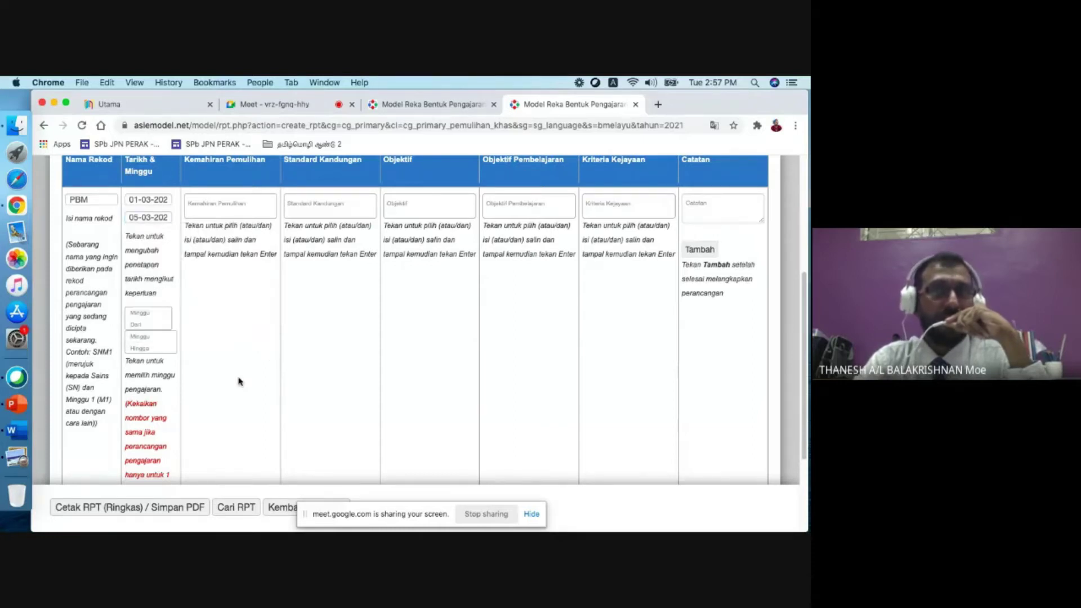
# Step: Set the PBM record's starting teaching week (Minggu Dari) to 1
pyautogui.click(160, 325)
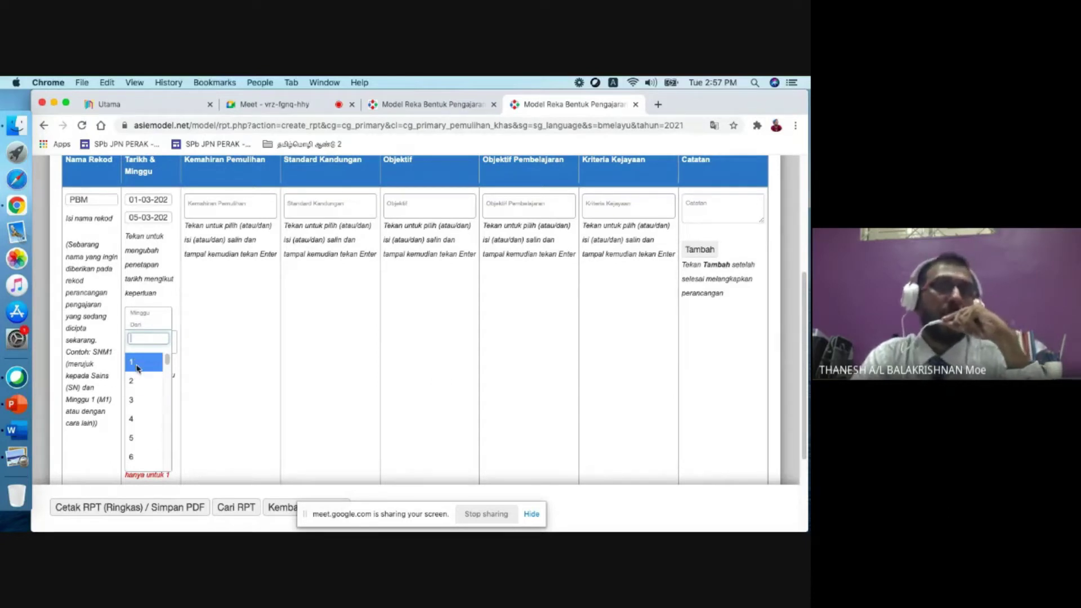
pyautogui.scroll(-1, 138, 408)
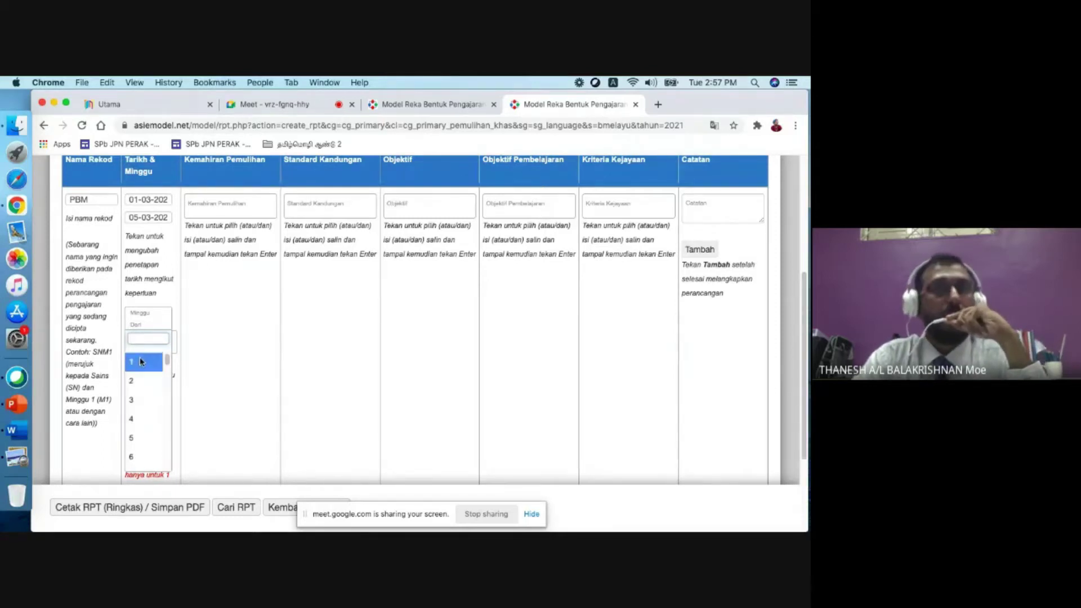
pyautogui.click(139, 359)
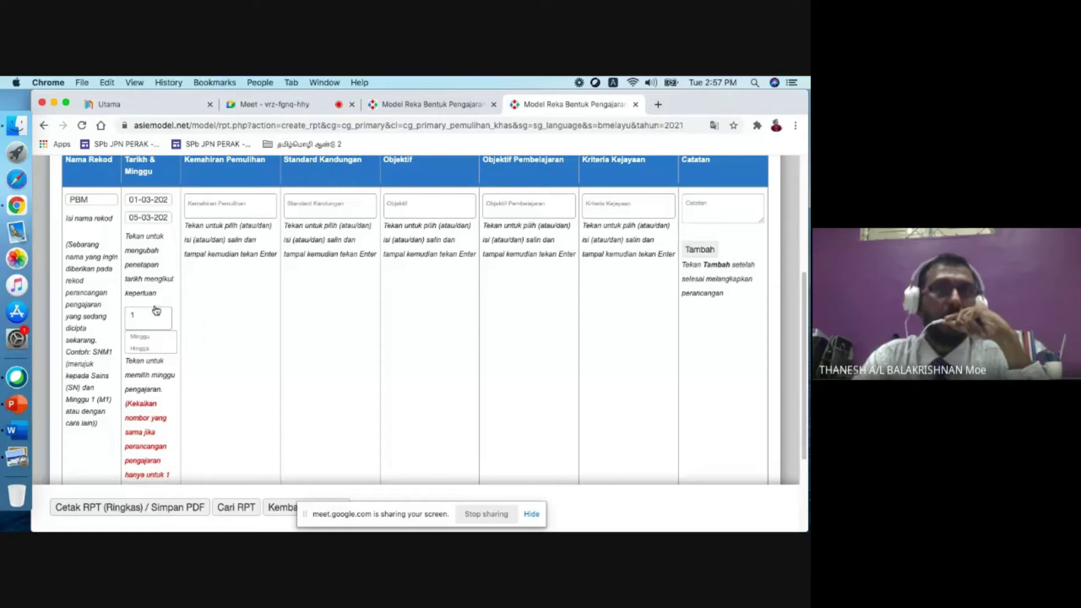
# Step: Add the Kemahiran Pemulihan skills KP Prabacaan dan pratulisan, KP 1 Huruf-huruf vokal and KP 2 Huruf-huruf kecil to the PBM record
pyautogui.scroll(3, 221, 212)
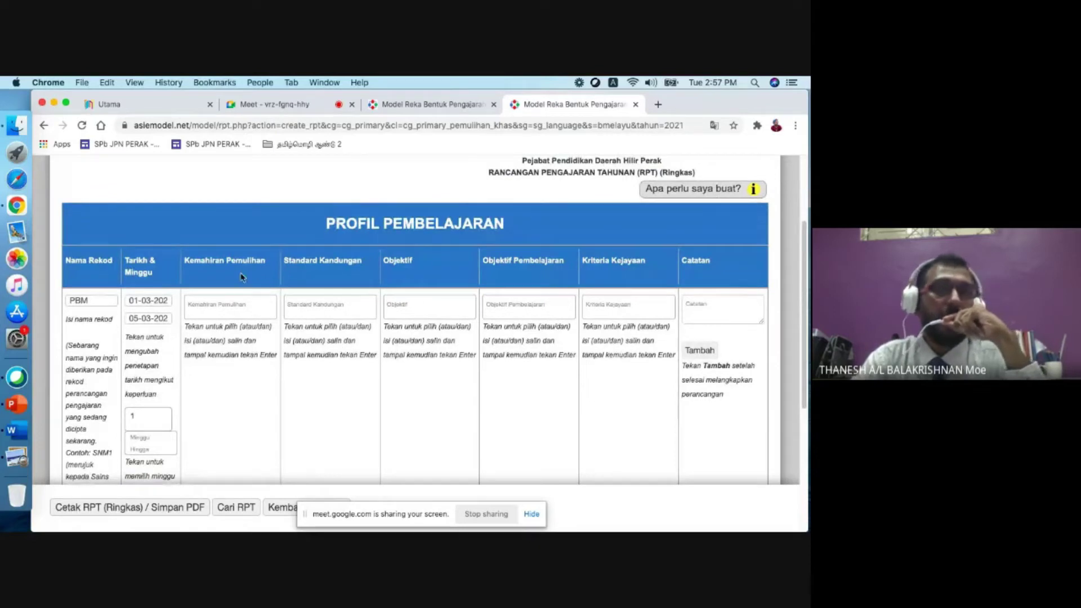
pyautogui.click(217, 304)
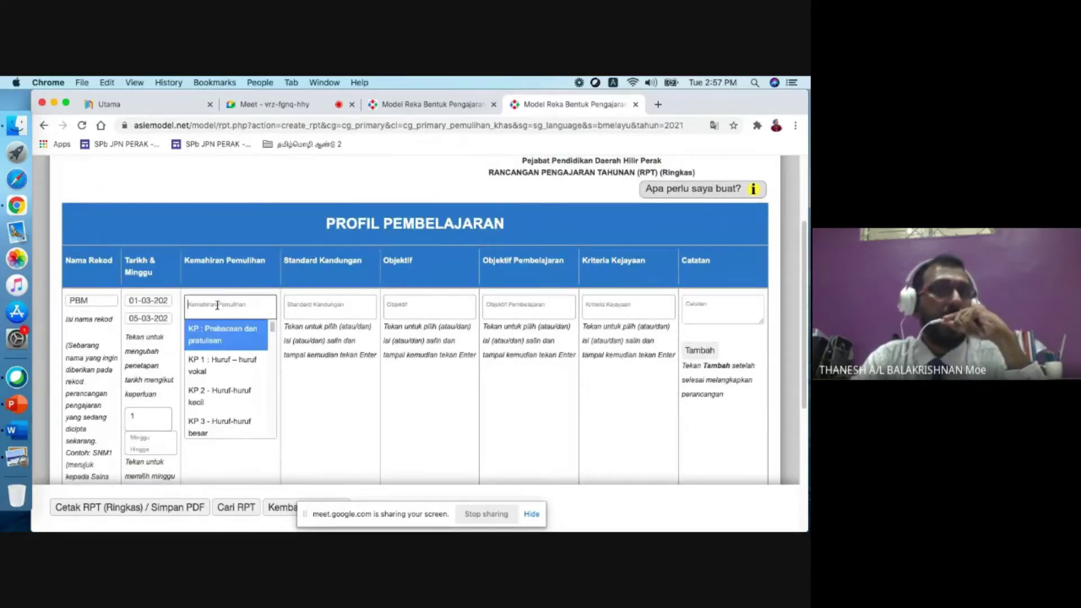
pyautogui.scroll(-1, 228, 368)
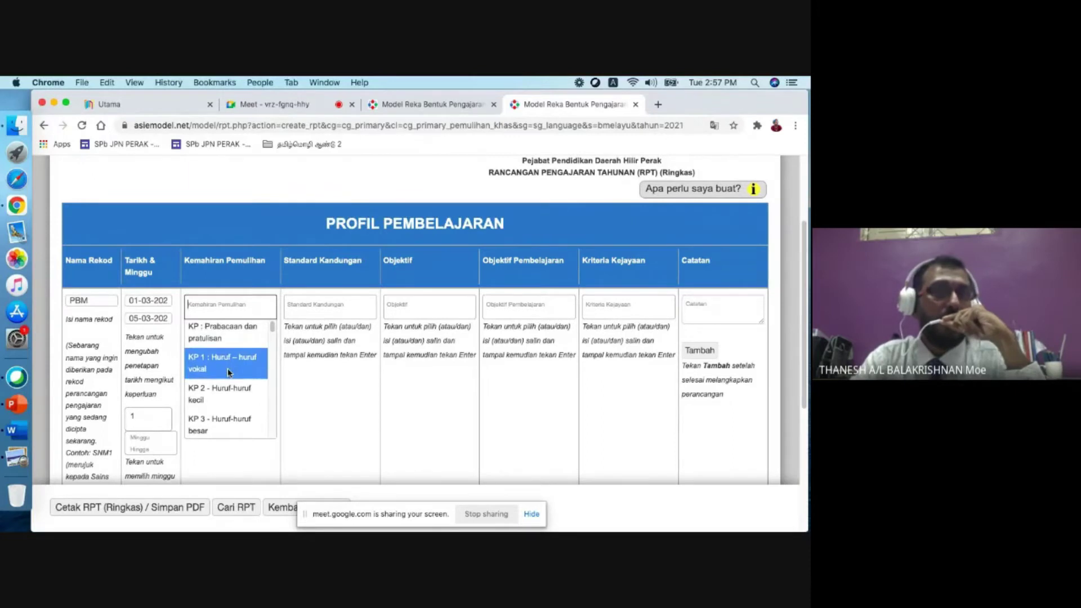
pyautogui.scroll(-15, 228, 369)
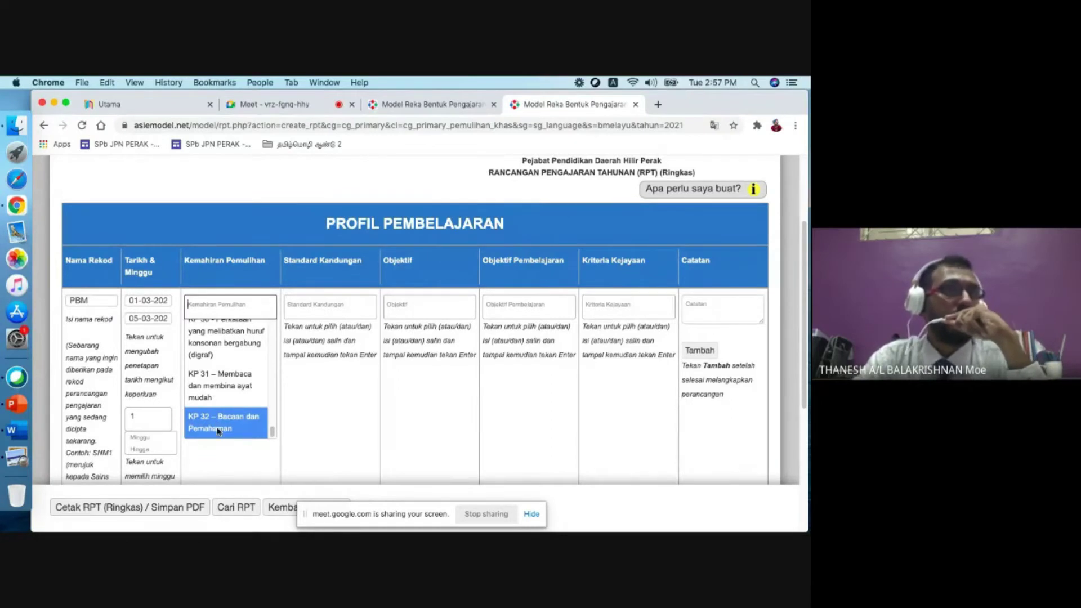
pyautogui.scroll(15, 218, 432)
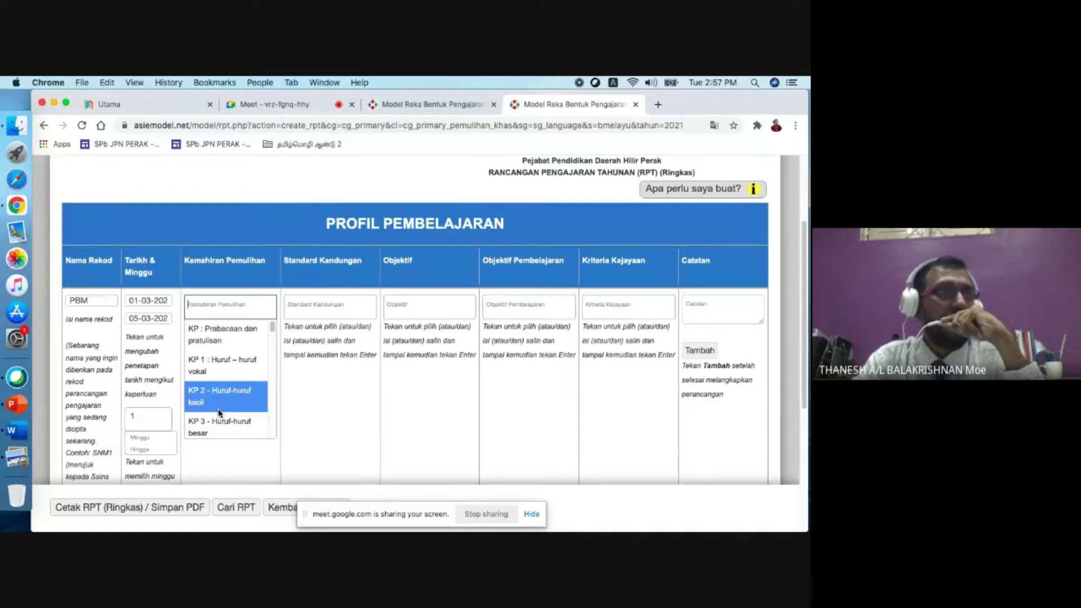
pyautogui.click(219, 344)
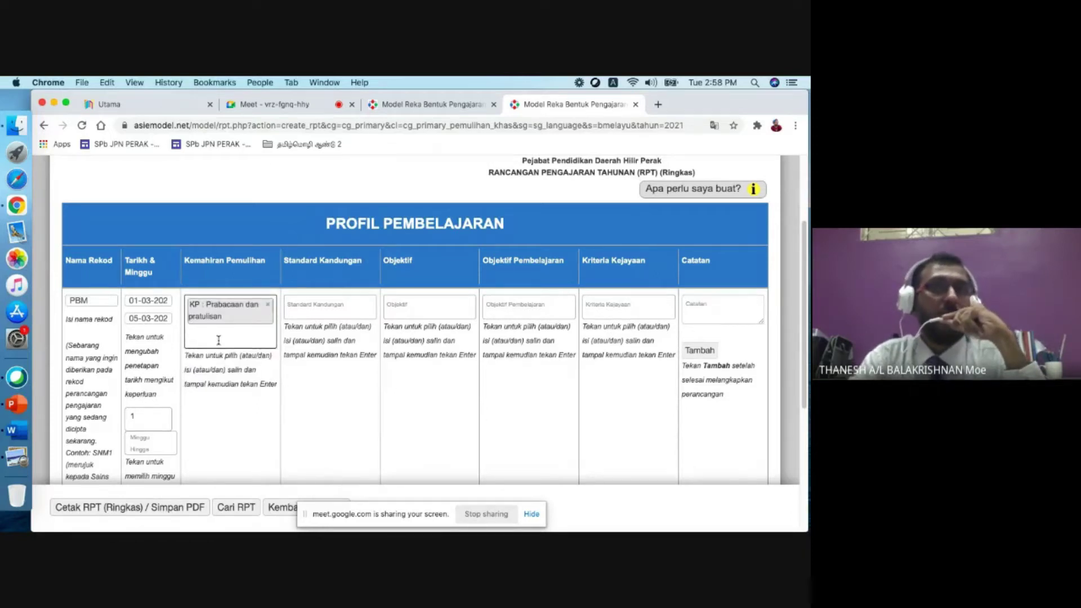
pyautogui.click(219, 341)
pyautogui.click(228, 395)
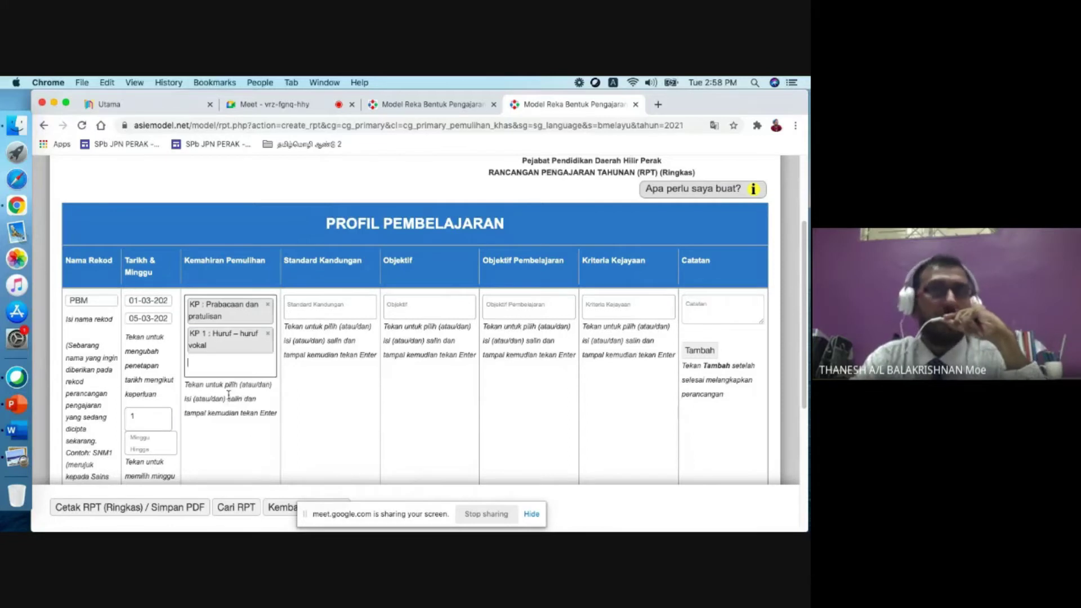
pyautogui.click(221, 369)
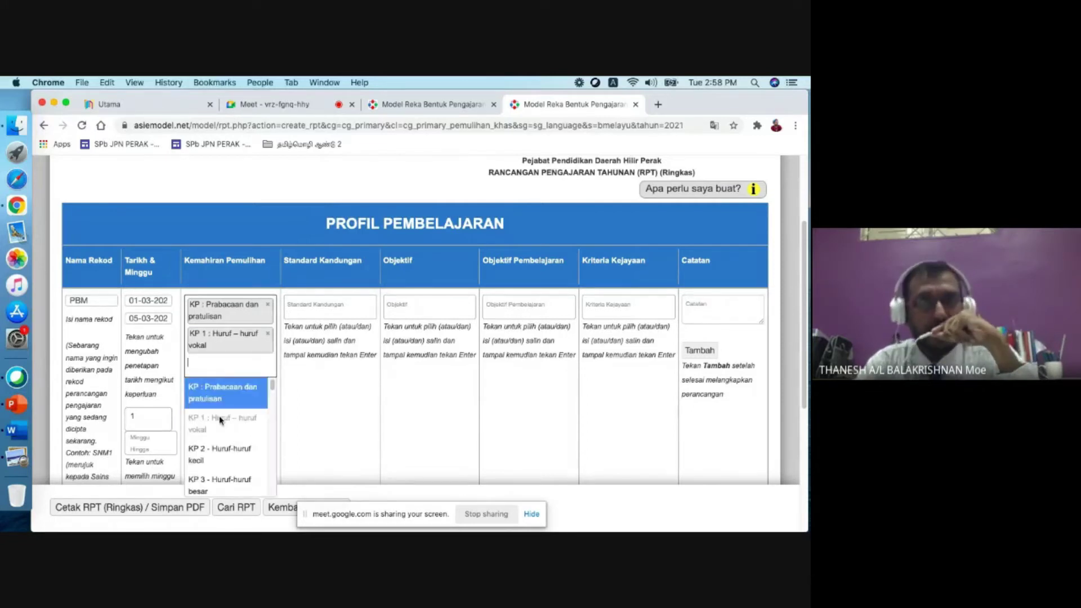
pyautogui.click(217, 457)
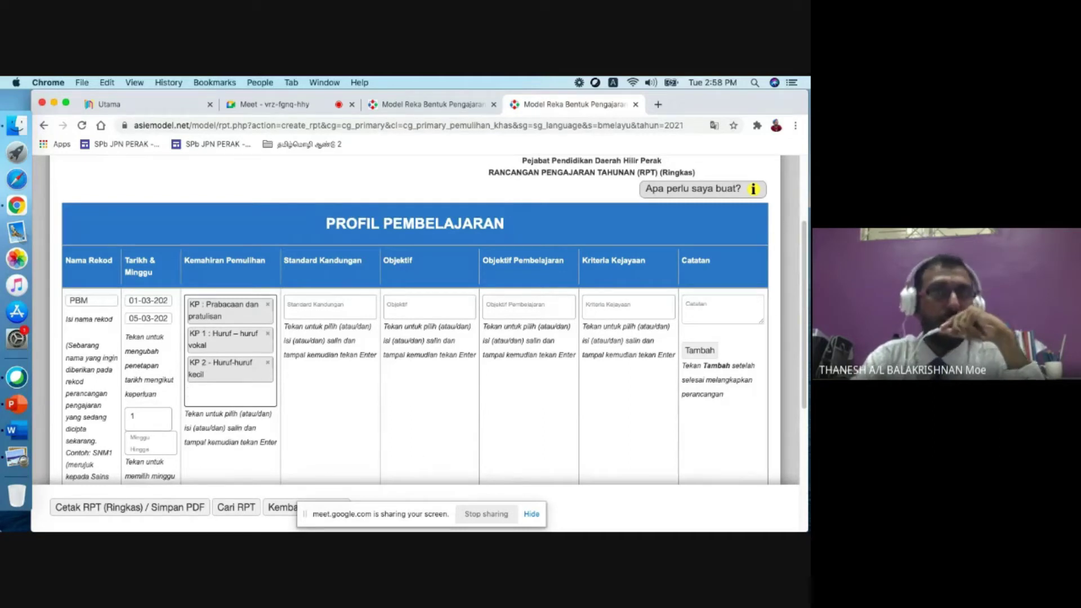
# Step: Add Standard Kandungan 1.1 Mendengar dan memberikan respons, 1.2 Bertutur untuk menyampaikan maklumat, 2.1 Asas membaca dan memahami and 3.1 Asas menulis
pyautogui.click(310, 314)
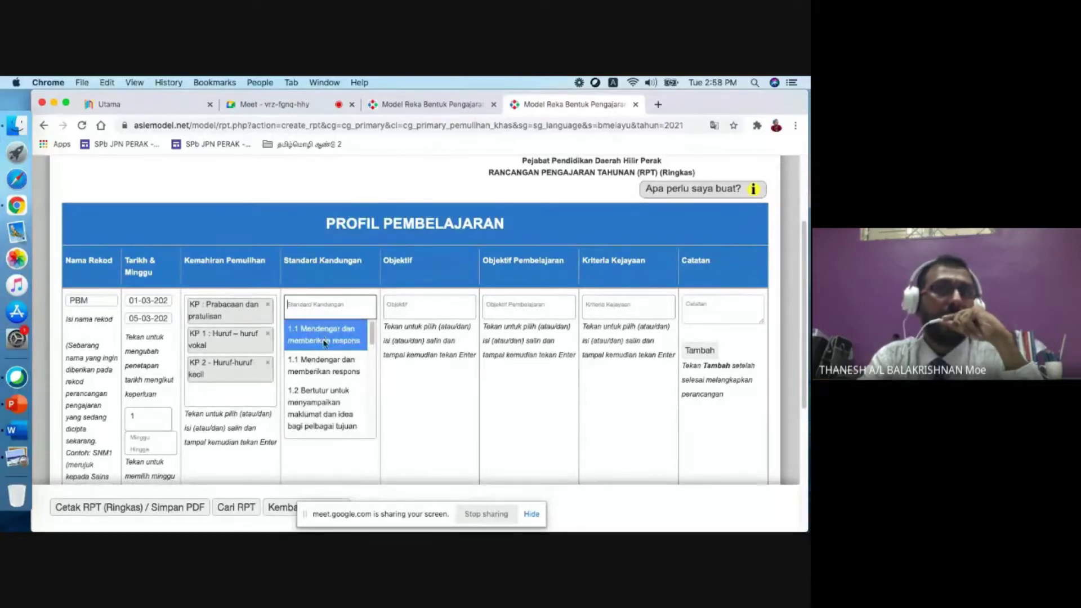
pyautogui.click(341, 344)
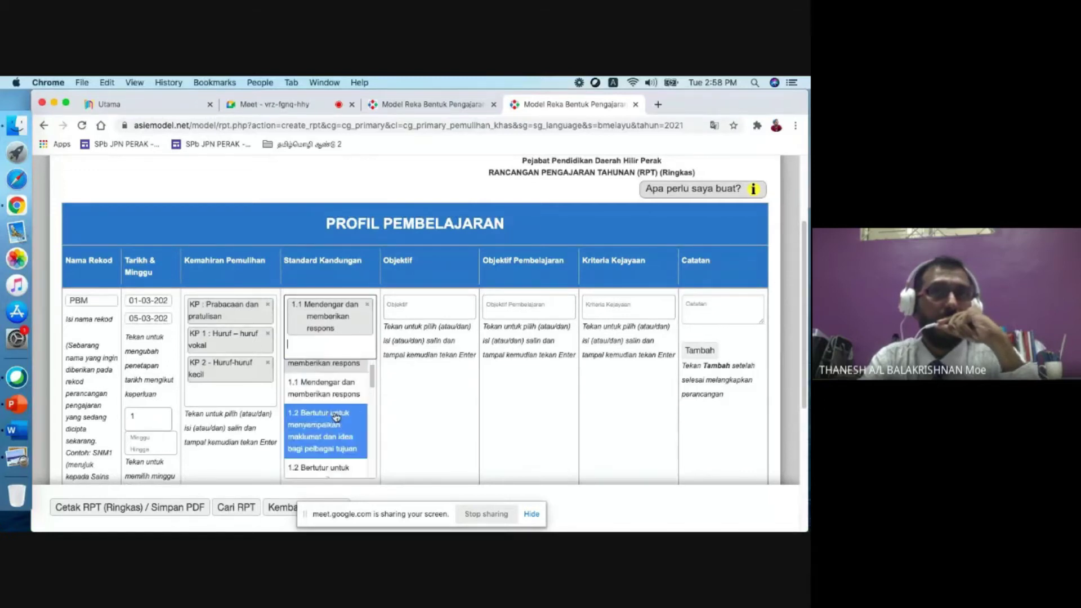
pyautogui.click(335, 416)
pyautogui.click(334, 409)
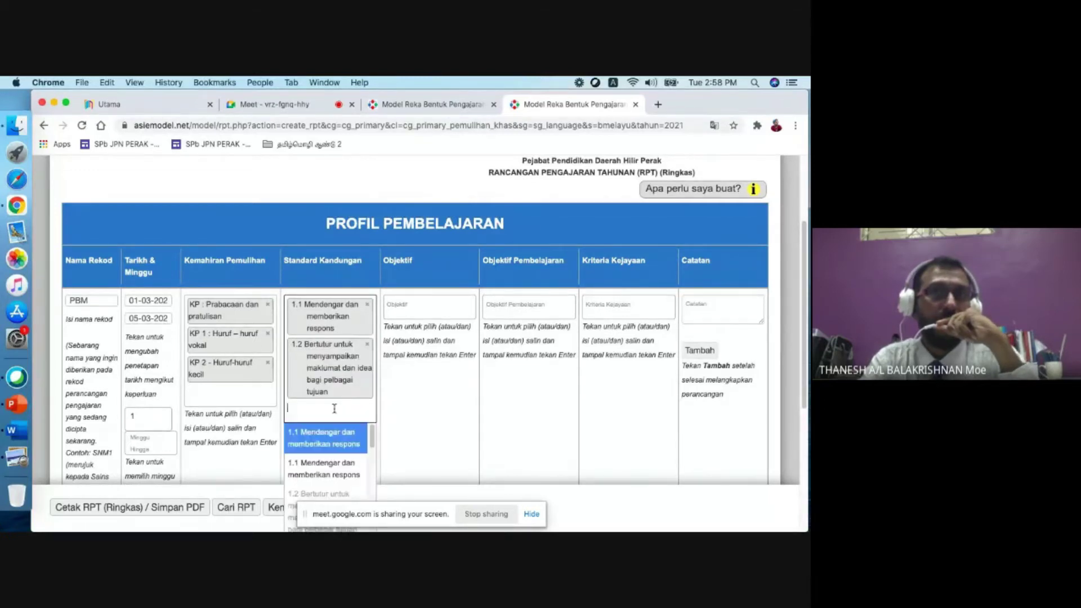
pyautogui.scroll(-2, 333, 406)
pyautogui.scroll(-3, 318, 399)
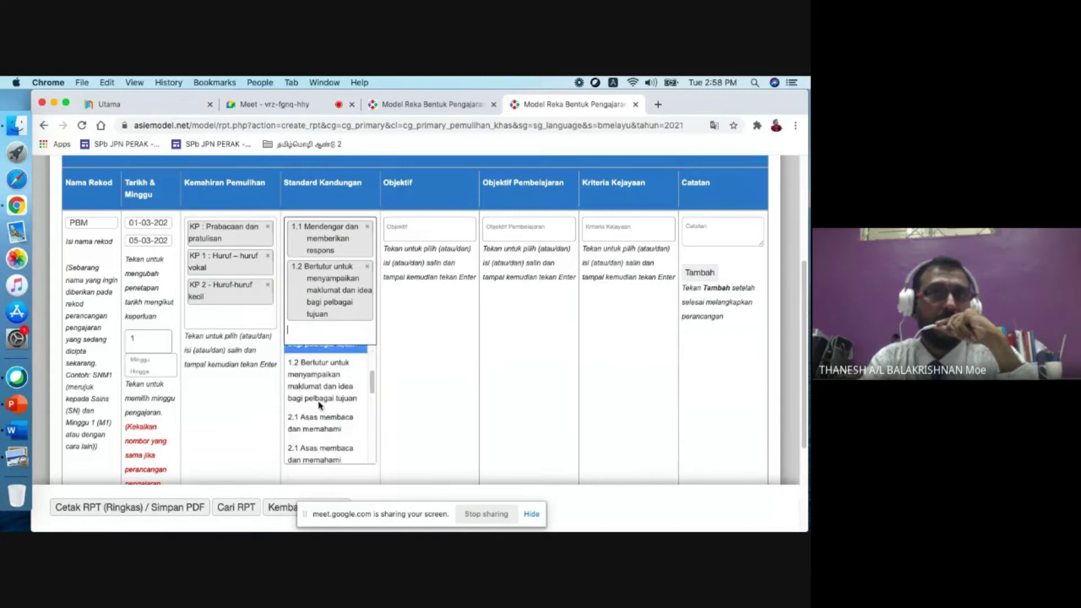
pyautogui.click(334, 426)
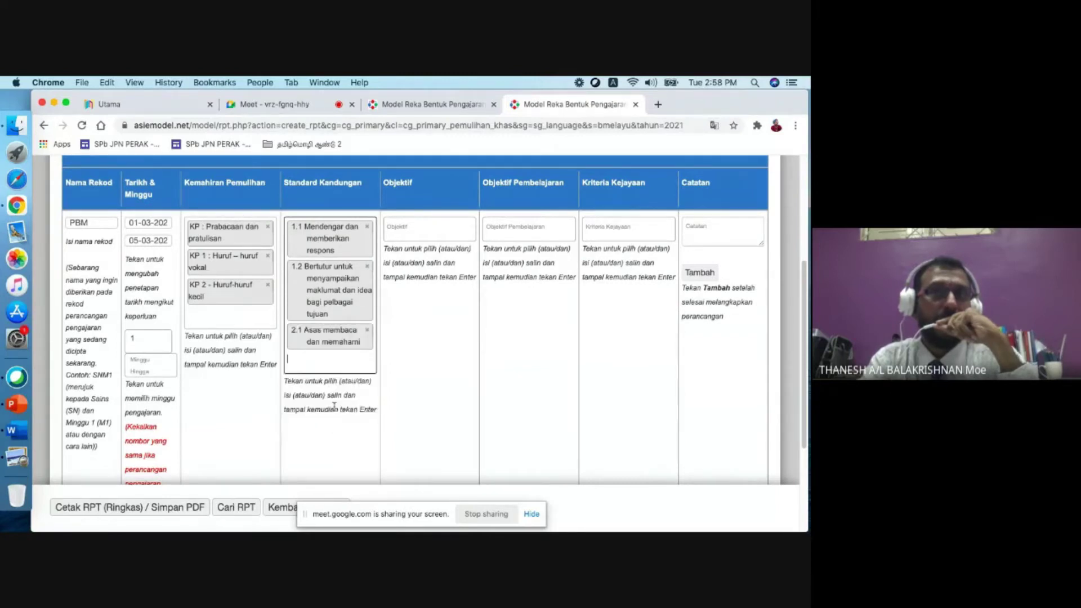
pyautogui.click(328, 363)
pyautogui.scroll(-3, 320, 433)
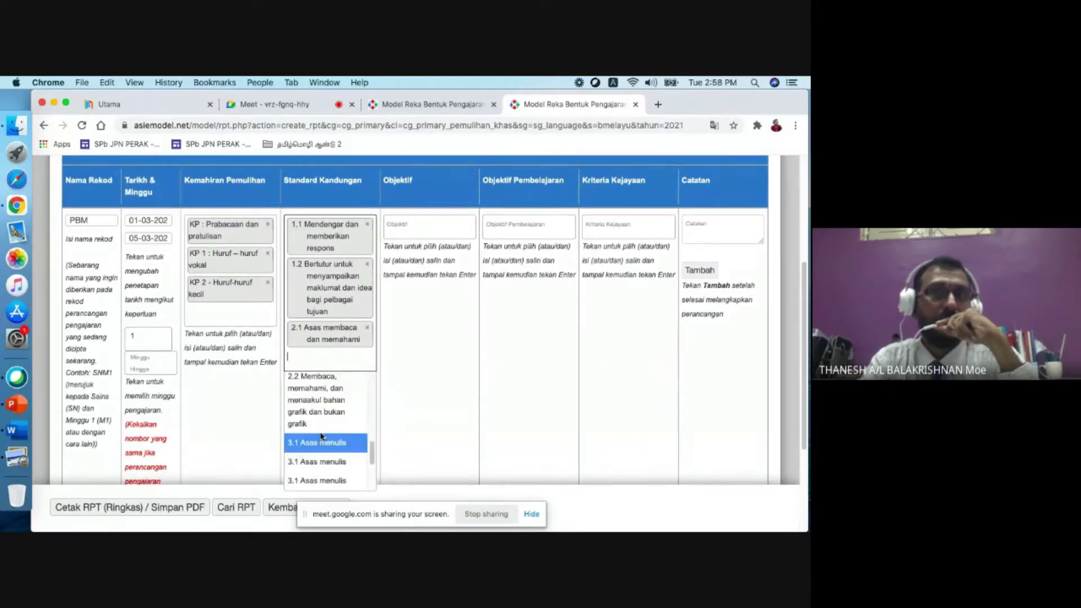
pyautogui.click(332, 460)
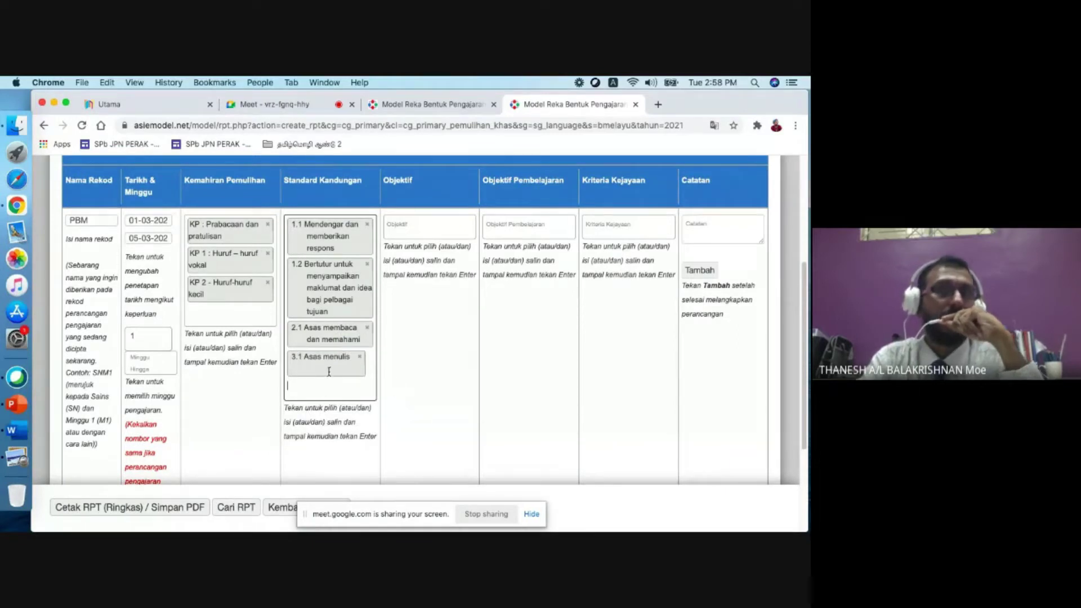
# Step: Add the Objektif entries Mendiskriminasi bentuk, saiz, warna, arah dan kedudukan objek, Mengenal bentuk huruf kecil a-z and Mengenal bentuk huruf vokal to the PBM record
pyautogui.scroll(1, 326, 348)
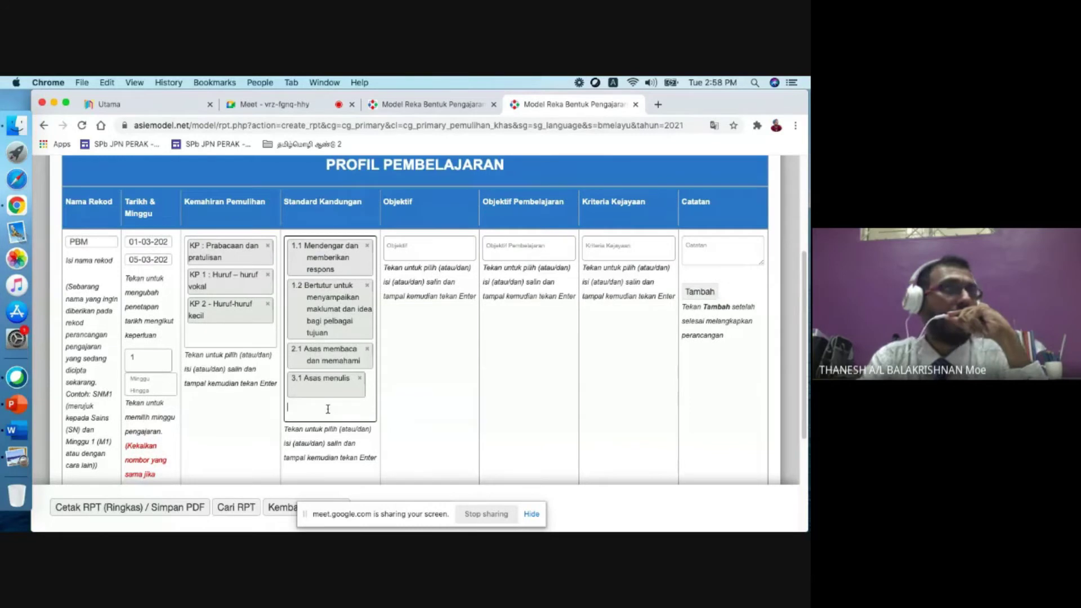
pyautogui.click(416, 248)
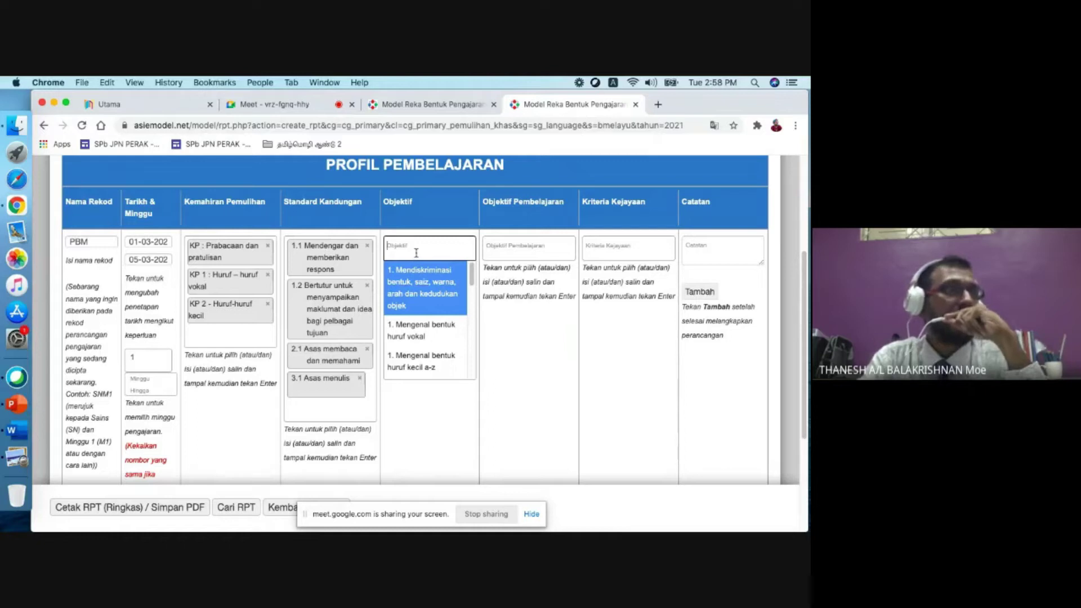
pyautogui.click(439, 300)
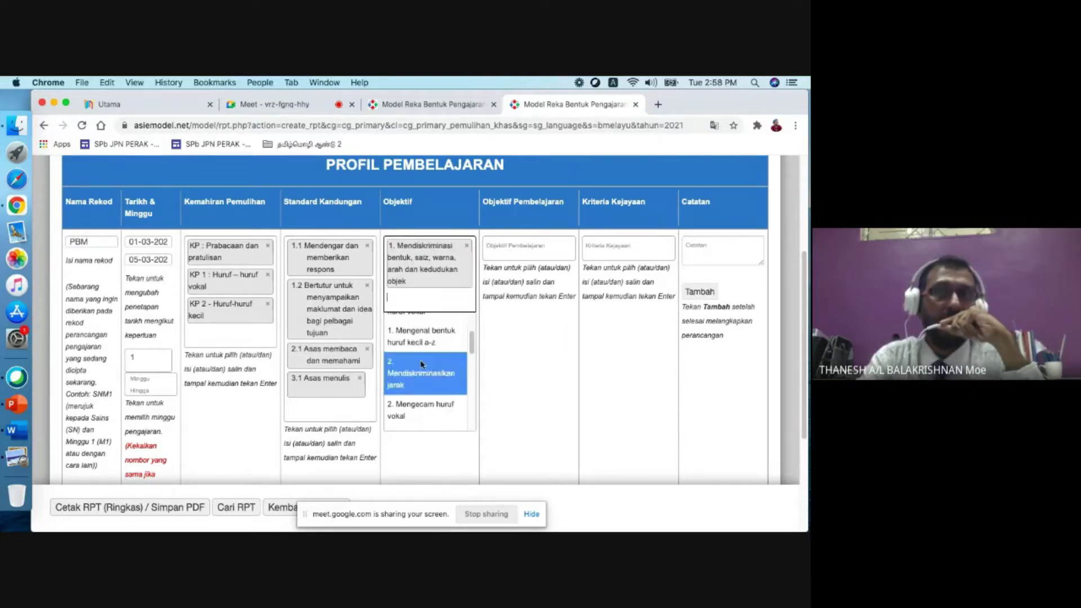
pyautogui.scroll(-2, 434, 371)
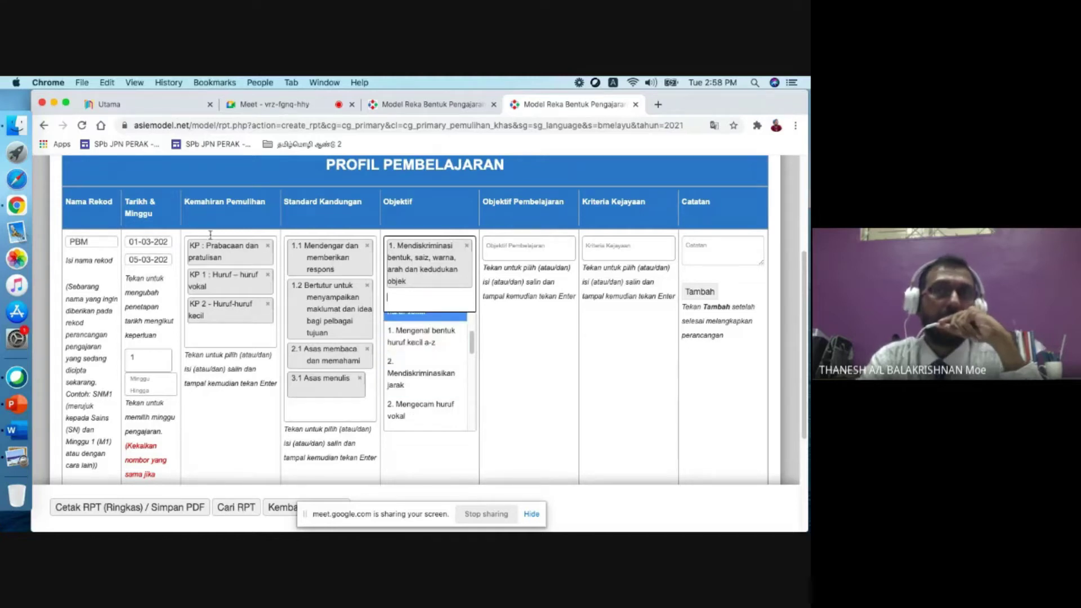
pyautogui.click(422, 338)
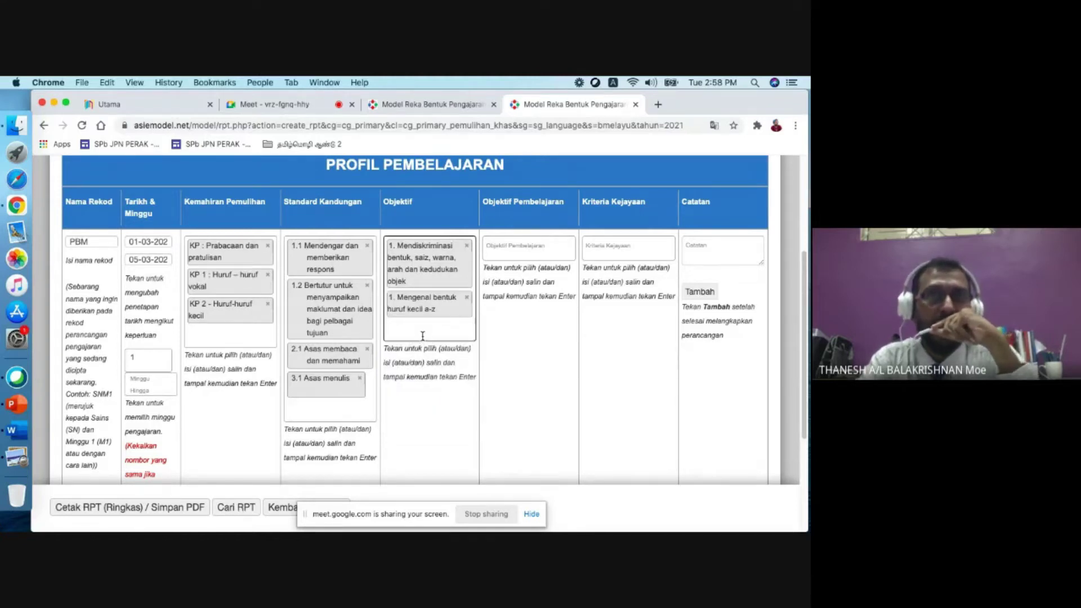
pyautogui.click(423, 336)
pyautogui.click(424, 421)
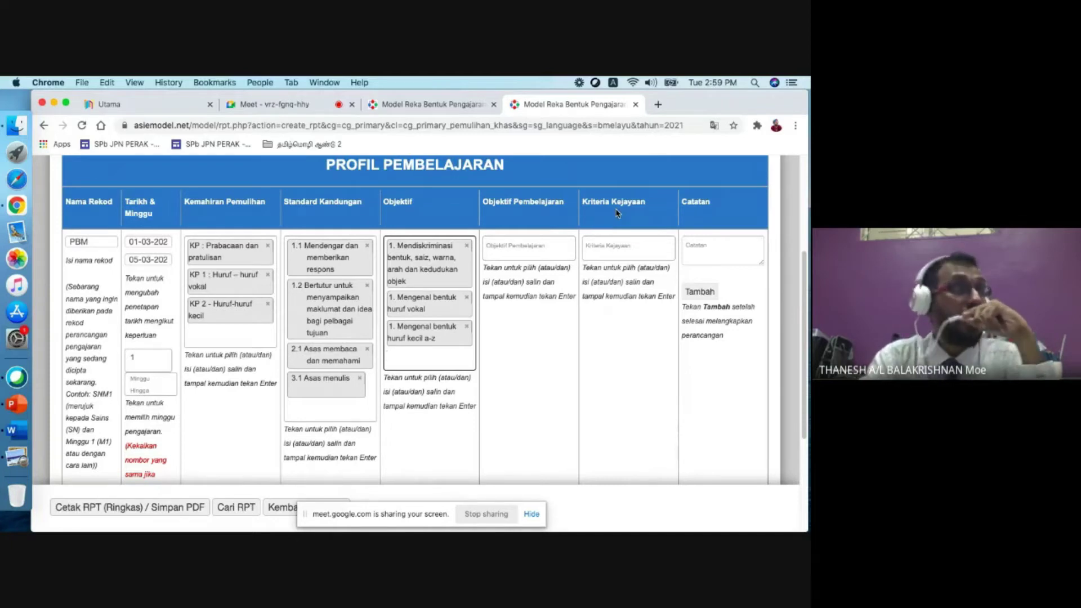
# Step: Try the custom Kriteria Kejayaan texts HGG and FDGDFDGF in the PBM record, and clear them again
pyautogui.click(613, 246)
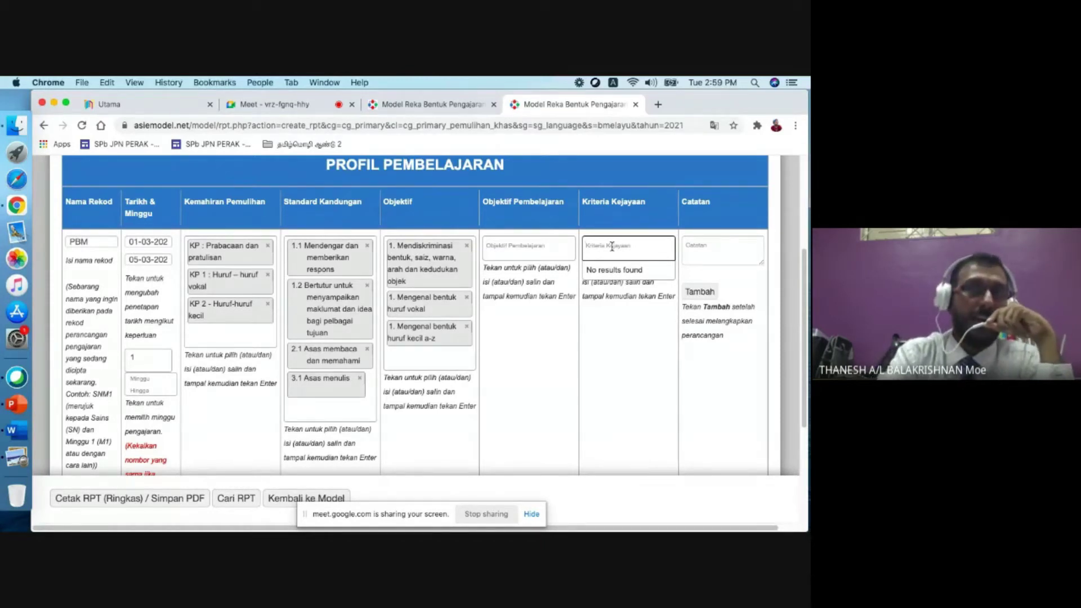
pyautogui.write('HGG')
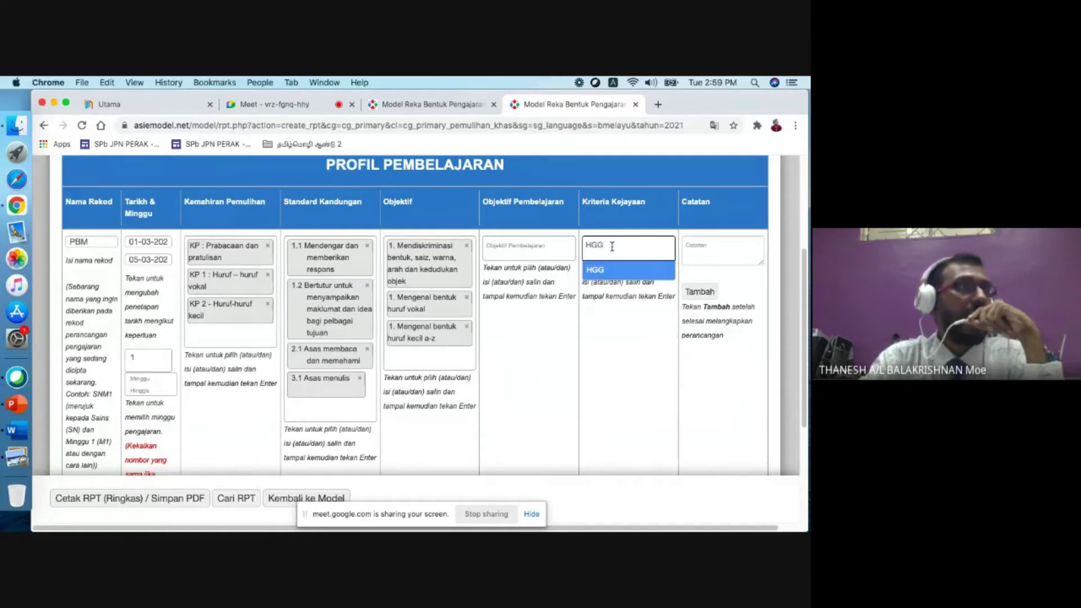
pyautogui.press('Return')
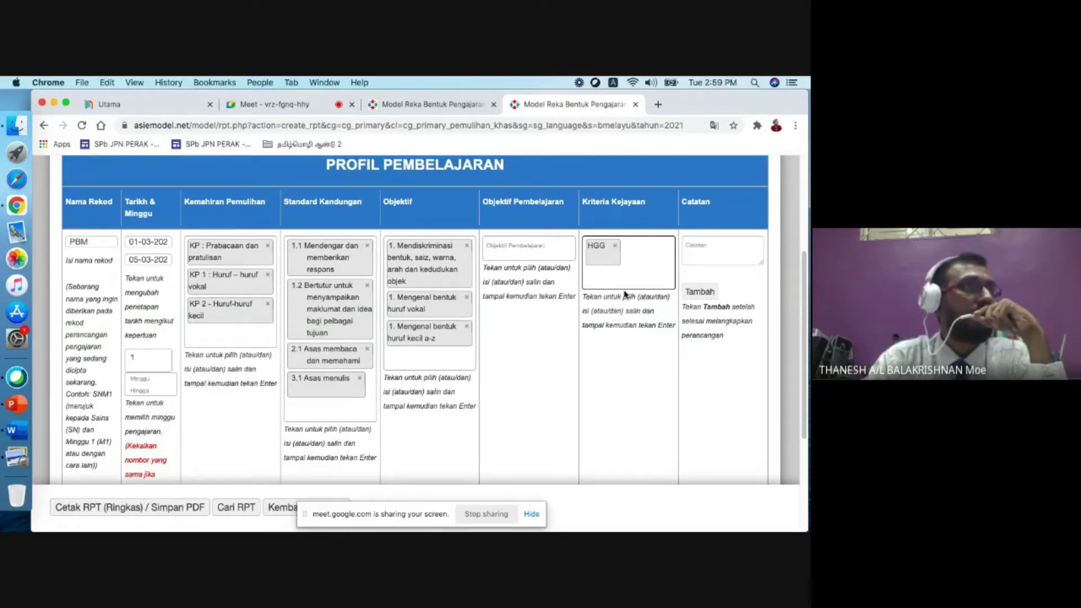
pyautogui.click(617, 246)
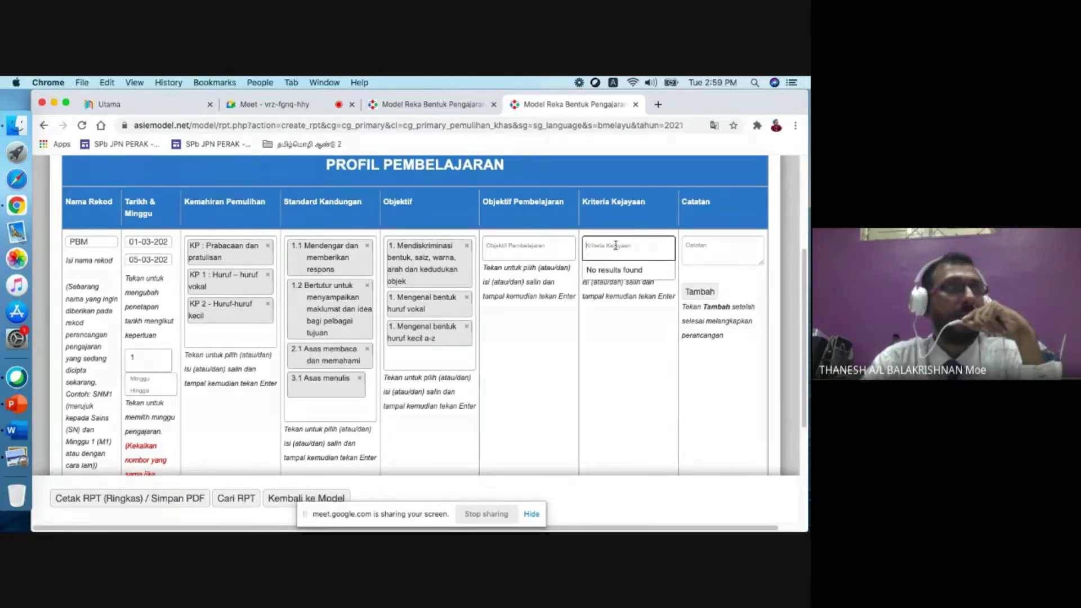
pyautogui.write('FDGDFDGF')
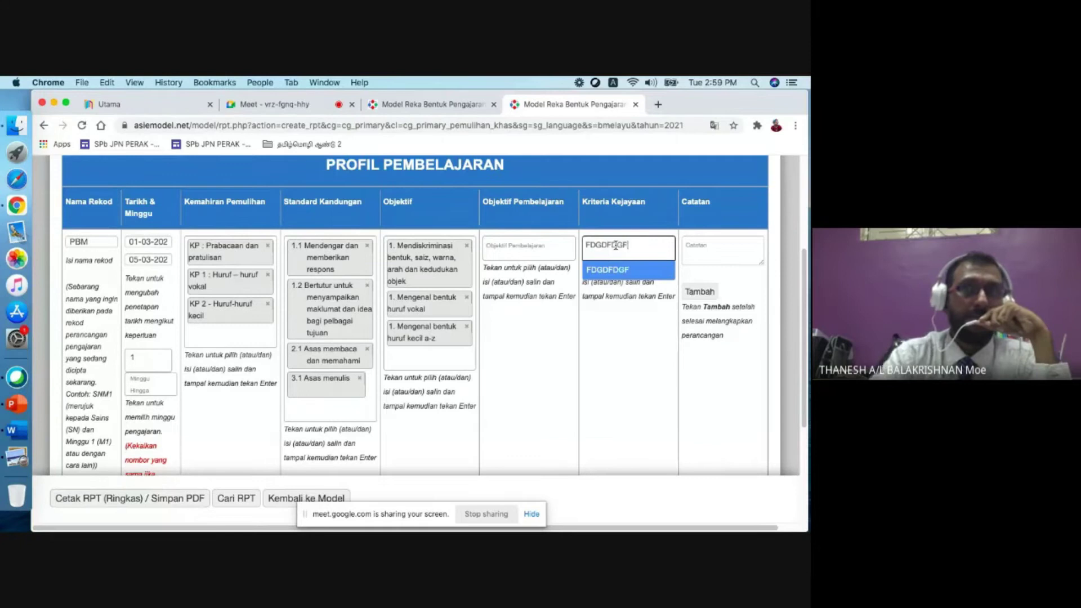
pyautogui.press('BackSpace')
pyautogui.press('BackSpace')
pyautogui.press('BackSpace')
pyautogui.press('BackSpace')
pyautogui.press('BackSpace')
pyautogui.press('BackSpace')
pyautogui.press('BackSpace')
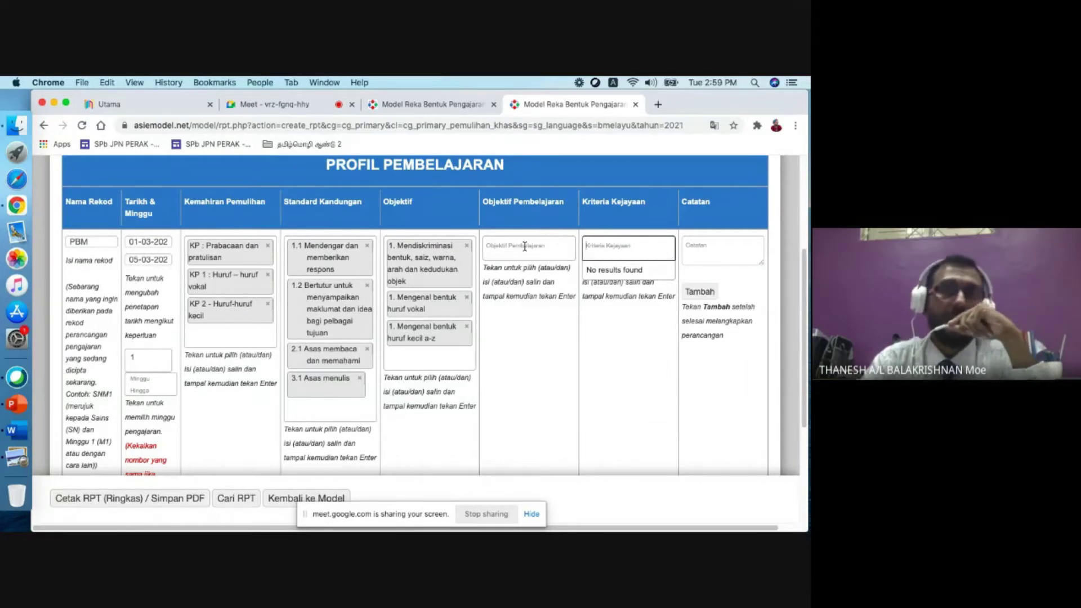
# Step: Add the completed PBM record to the Bahasa Melayu annual plan and review the learning profile table
pyautogui.click(709, 294)
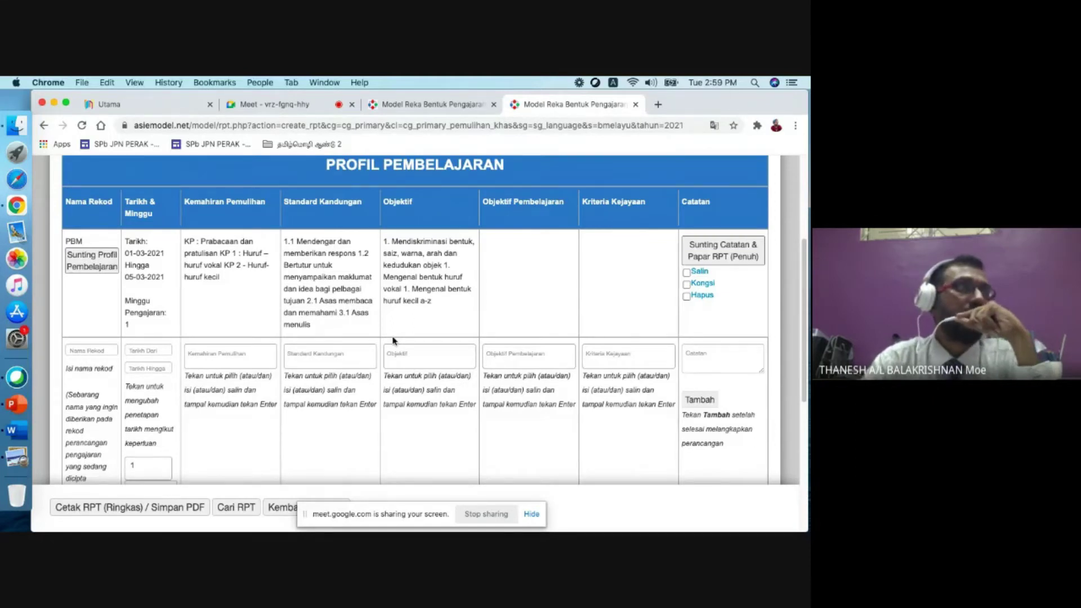
pyautogui.scroll(-1, 393, 341)
pyautogui.scroll(5, 393, 340)
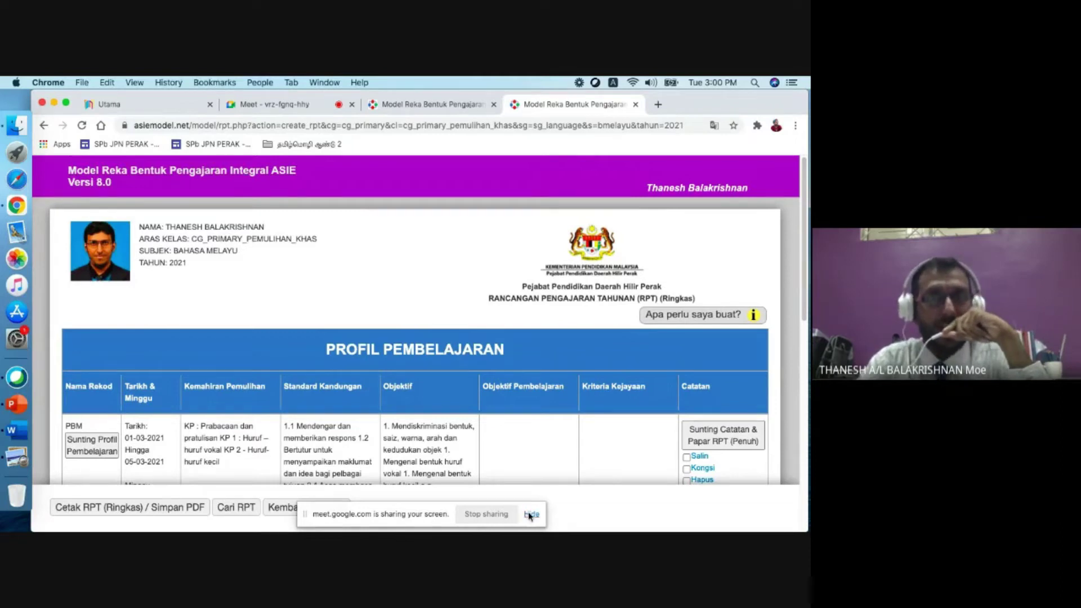
# Step: Return to the model's main page and open the annual teaching plan (Rancangan Tahunan) window in full screen
pyautogui.click(505, 512)
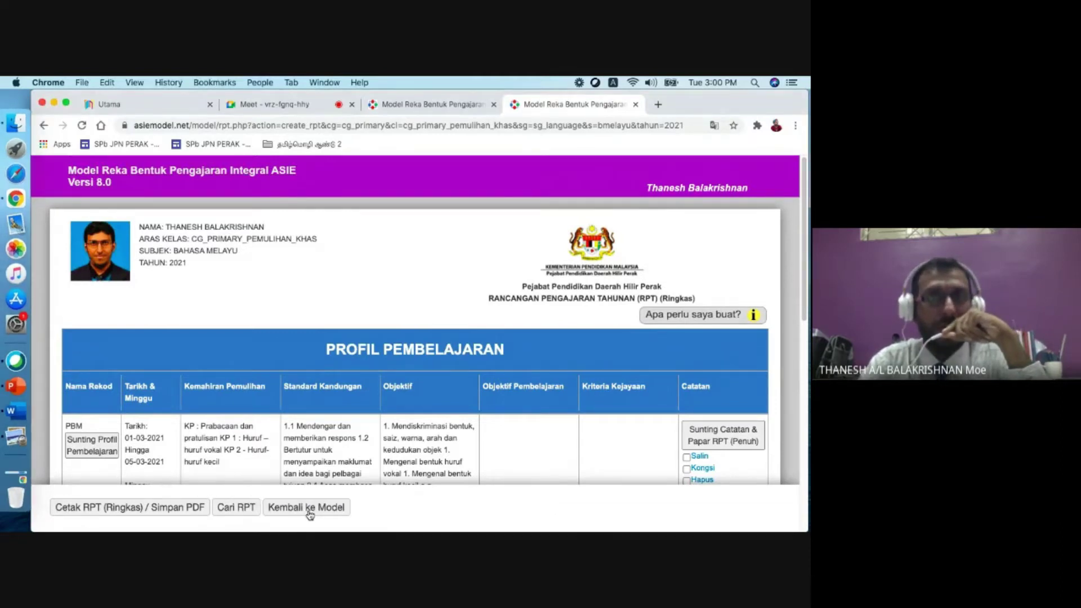
pyautogui.click(312, 514)
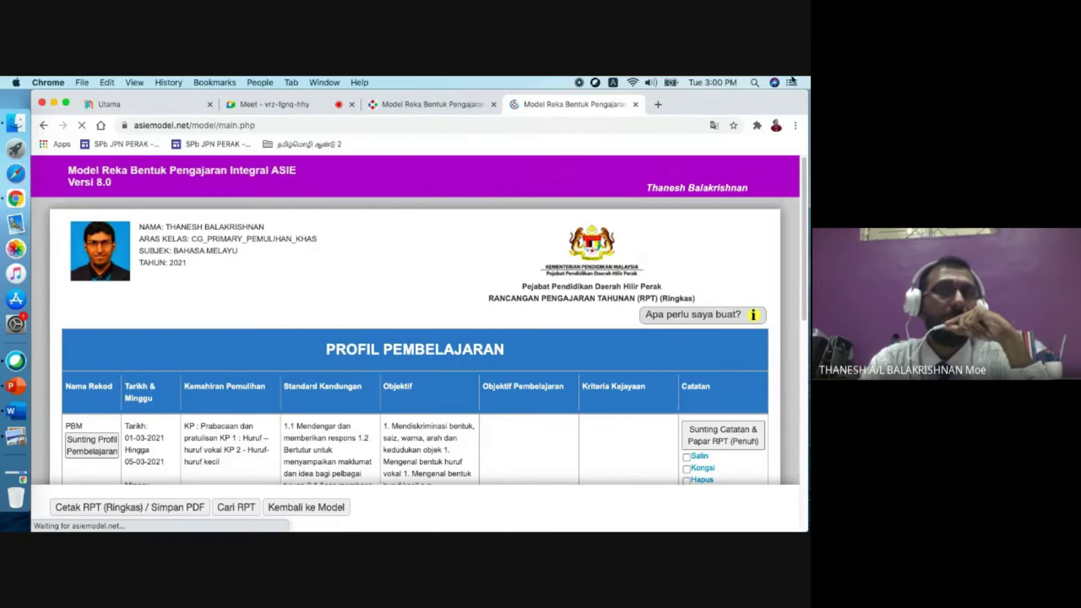
pyautogui.click(171, 327)
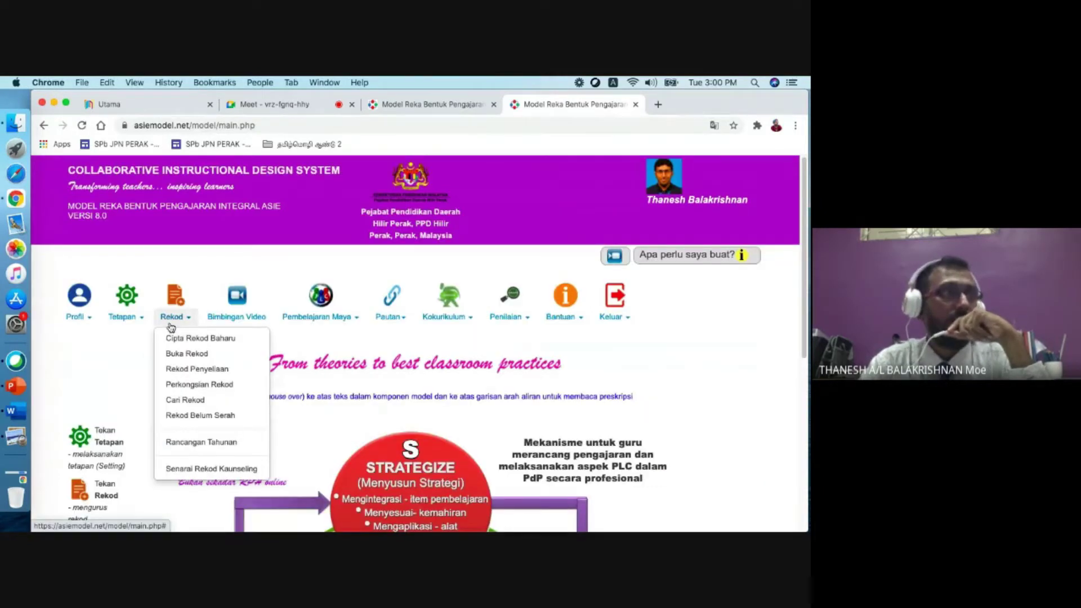
pyautogui.click(176, 442)
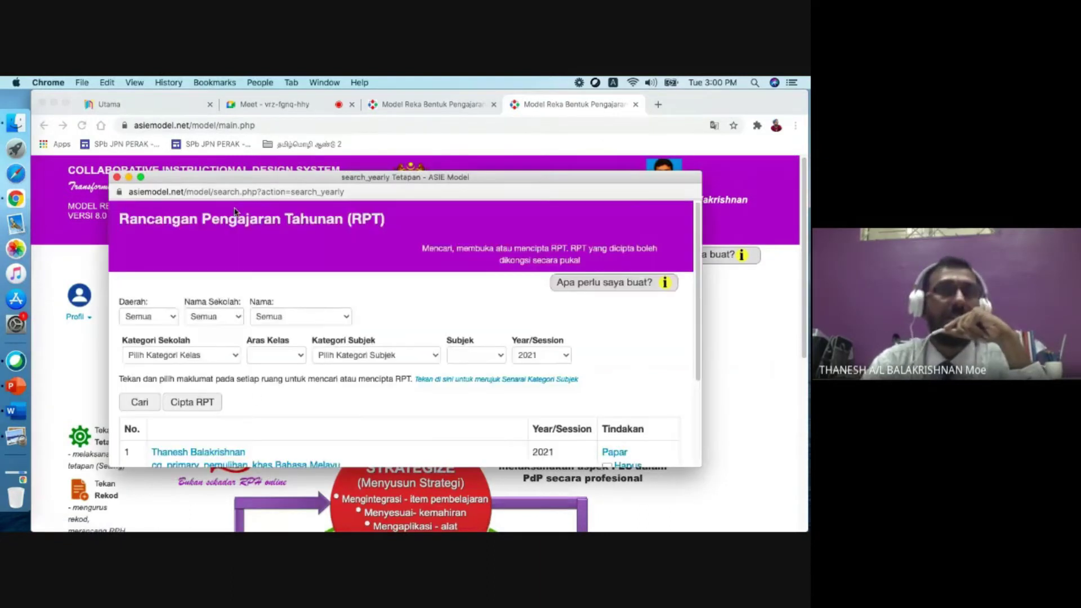
pyautogui.click(142, 178)
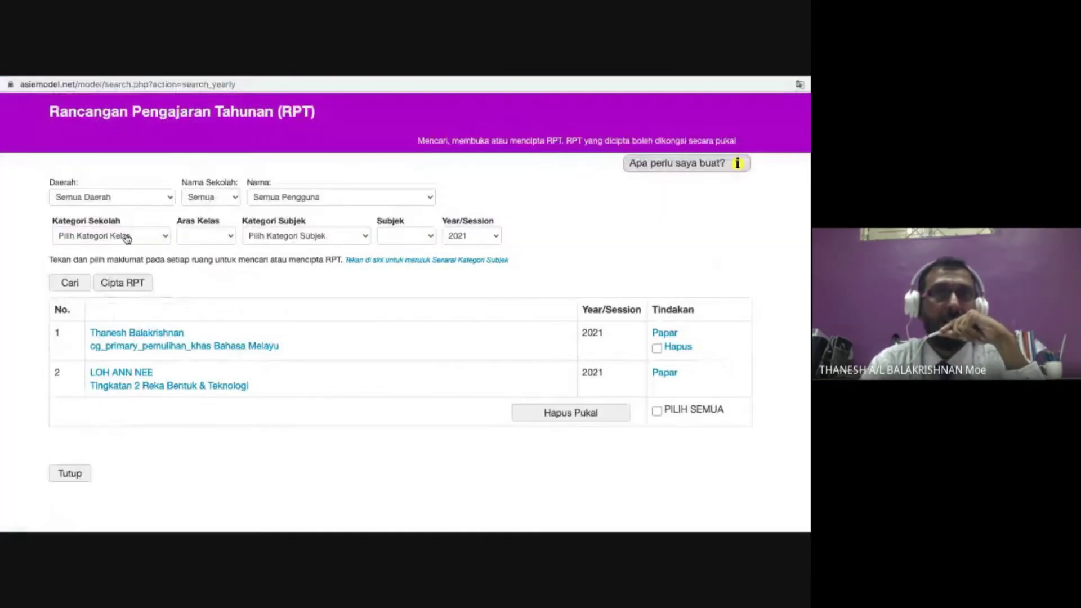
# Step: Create a 2021 RPT for Sekolah Rendah, class level Pemulihan Khas, subject category Sains & Matematik and subject Matematik
pyautogui.click(129, 242)
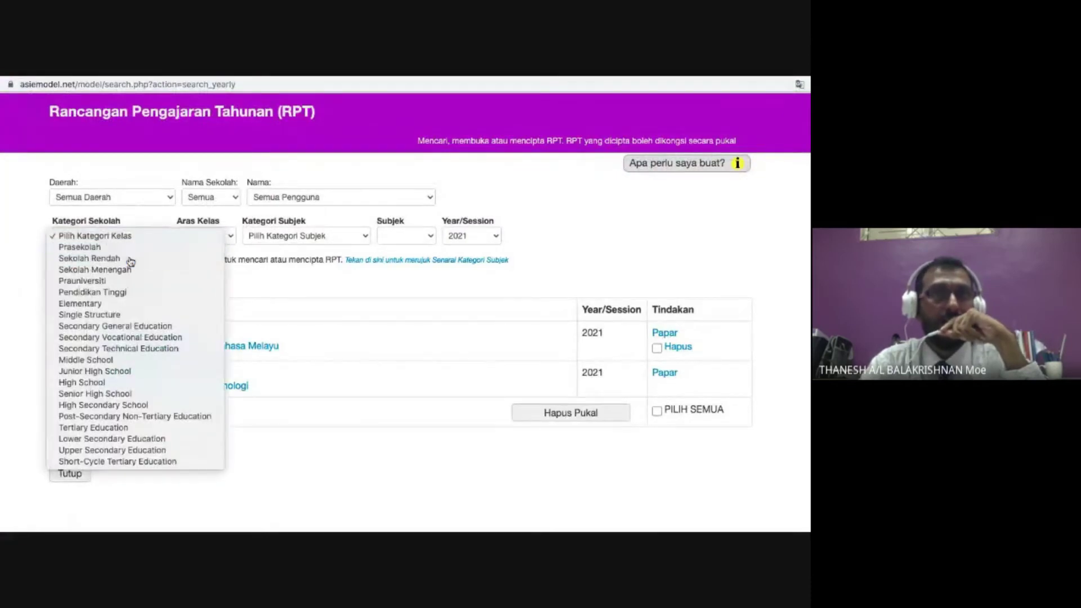
pyautogui.click(126, 259)
pyautogui.click(225, 237)
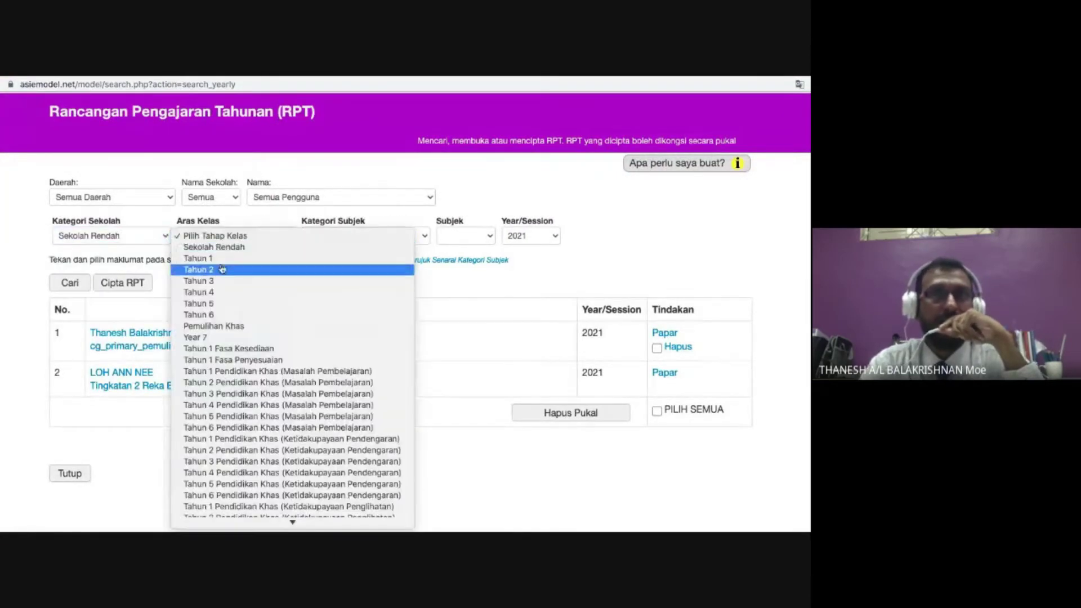
pyautogui.click(232, 326)
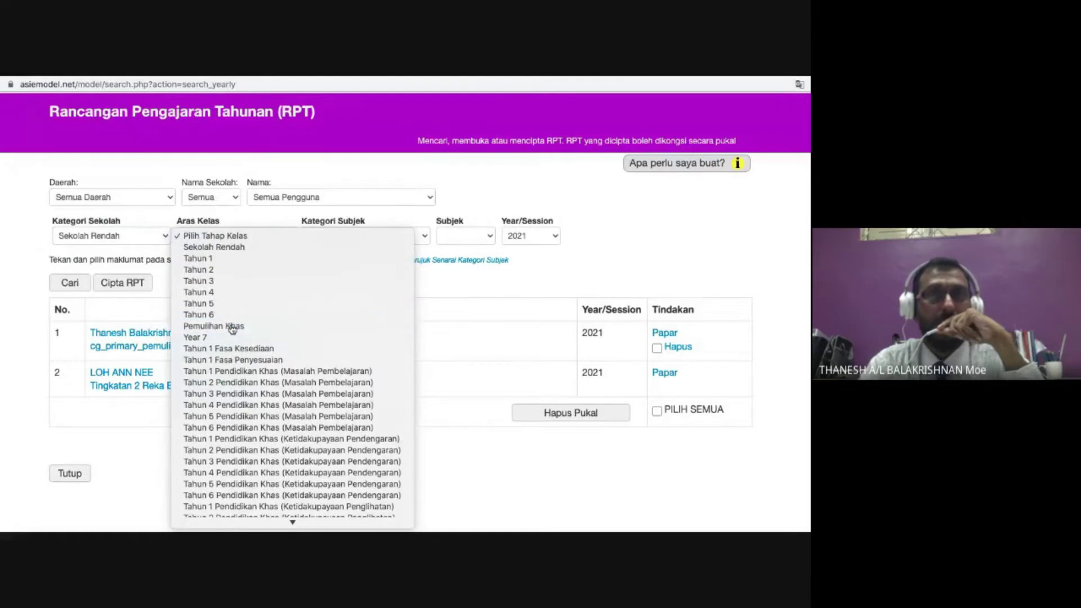
pyautogui.click(359, 243)
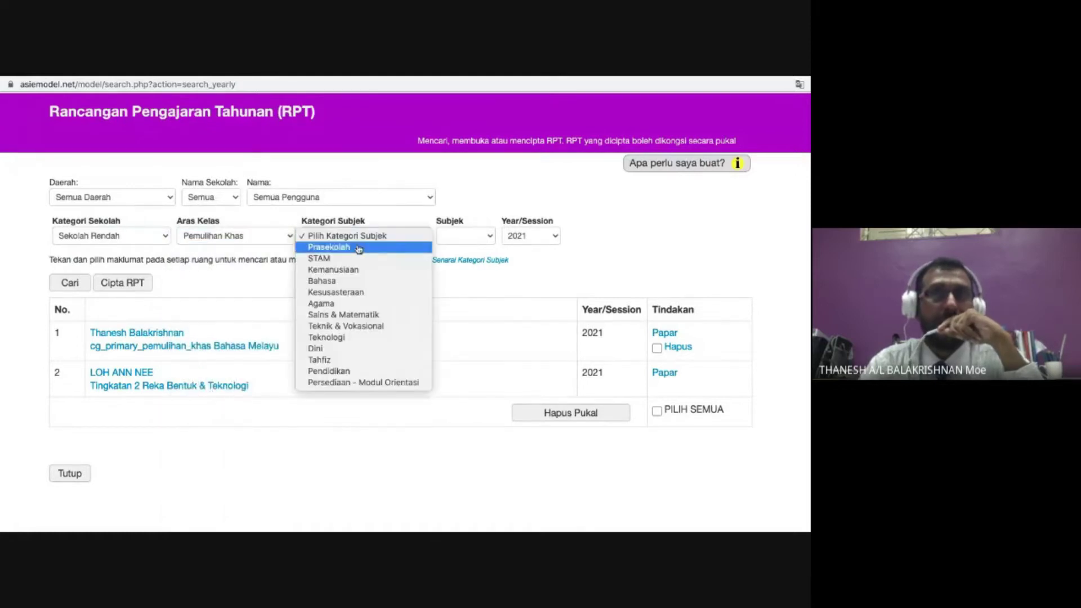
pyautogui.click(361, 314)
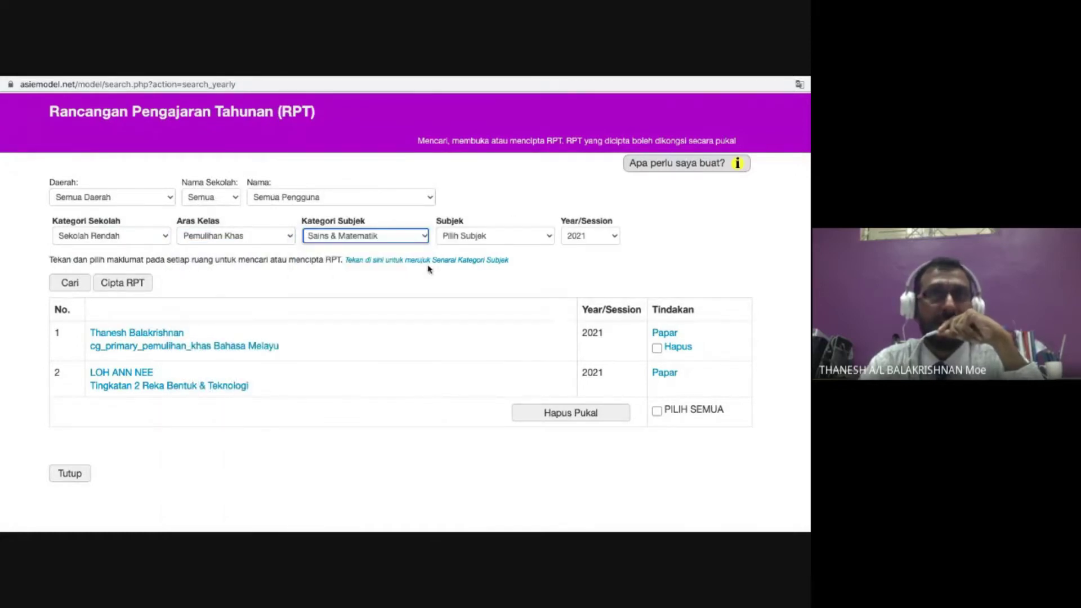
pyautogui.click(475, 244)
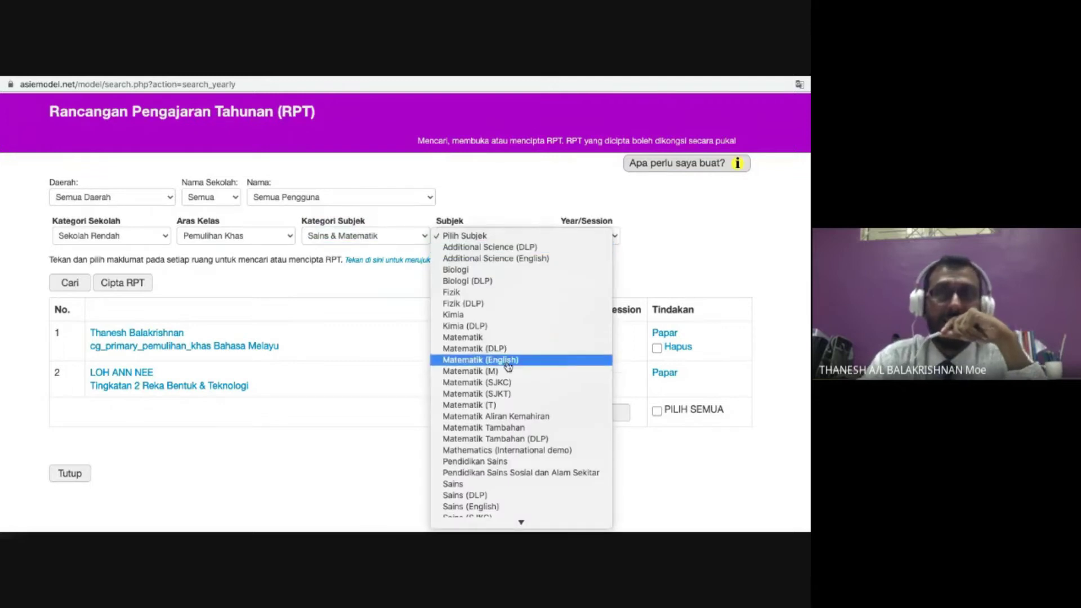
pyautogui.click(519, 337)
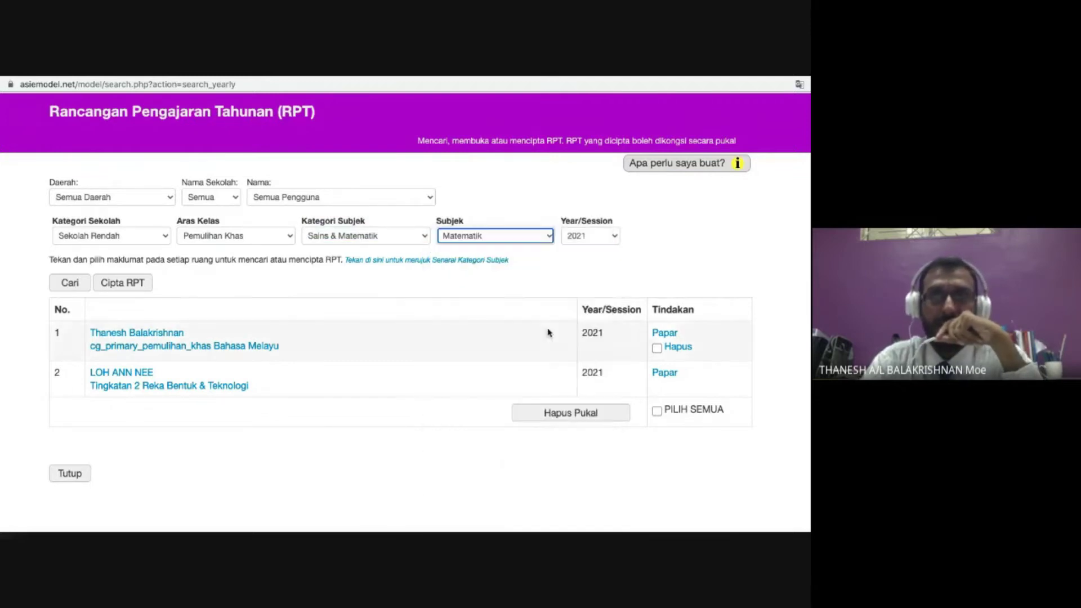
pyautogui.click(123, 283)
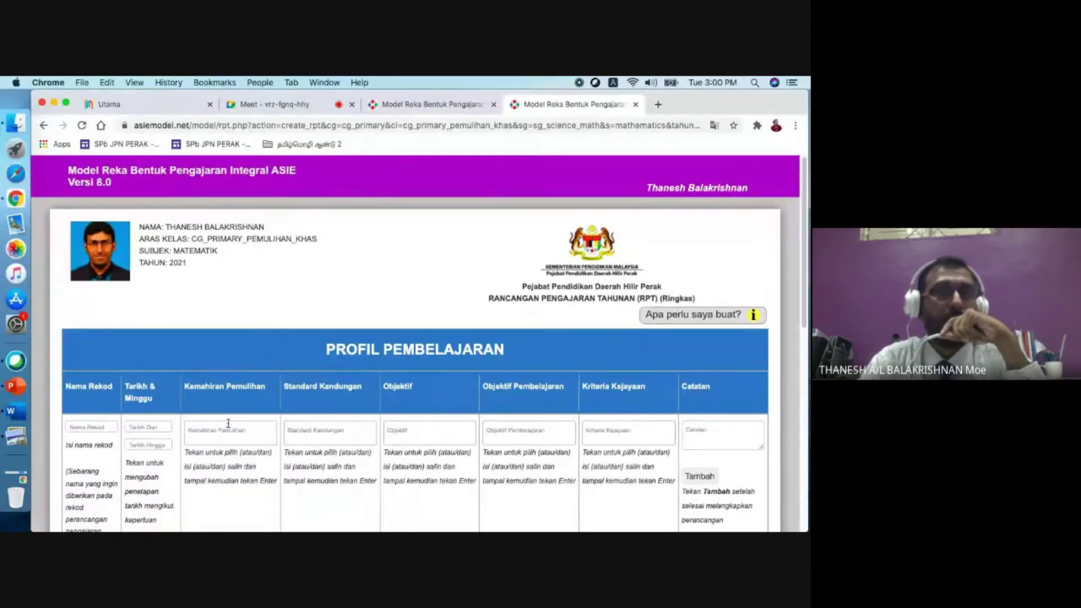
# Step: Name the Matematik plan's first record PMT and set its dates from 01-03-2021 to 05-03-2021
pyautogui.scroll(-5, 246, 297)
pyautogui.click(91, 179)
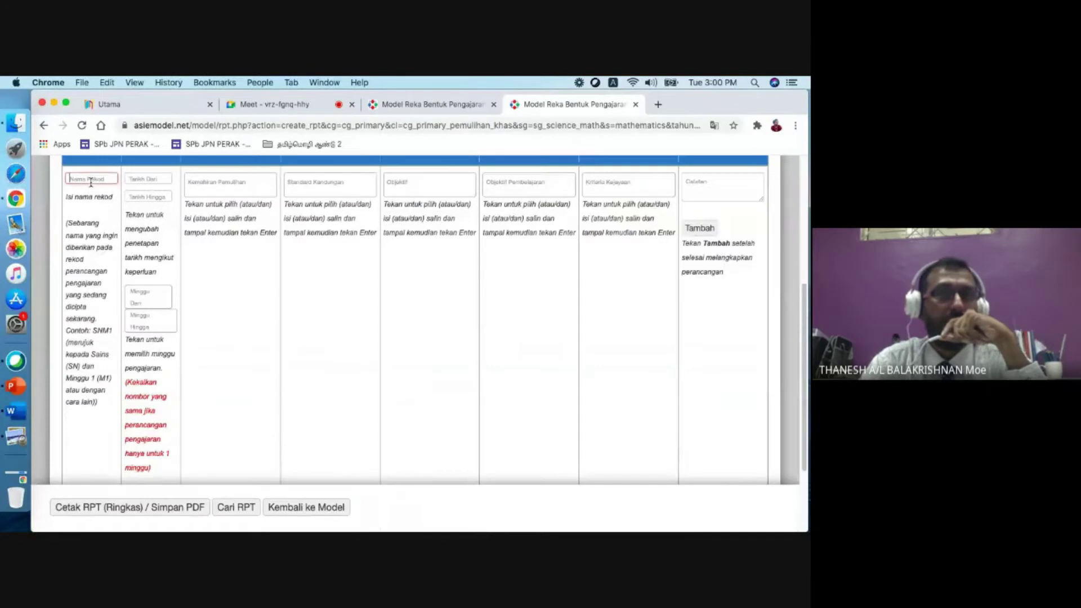
pyautogui.write('PB')
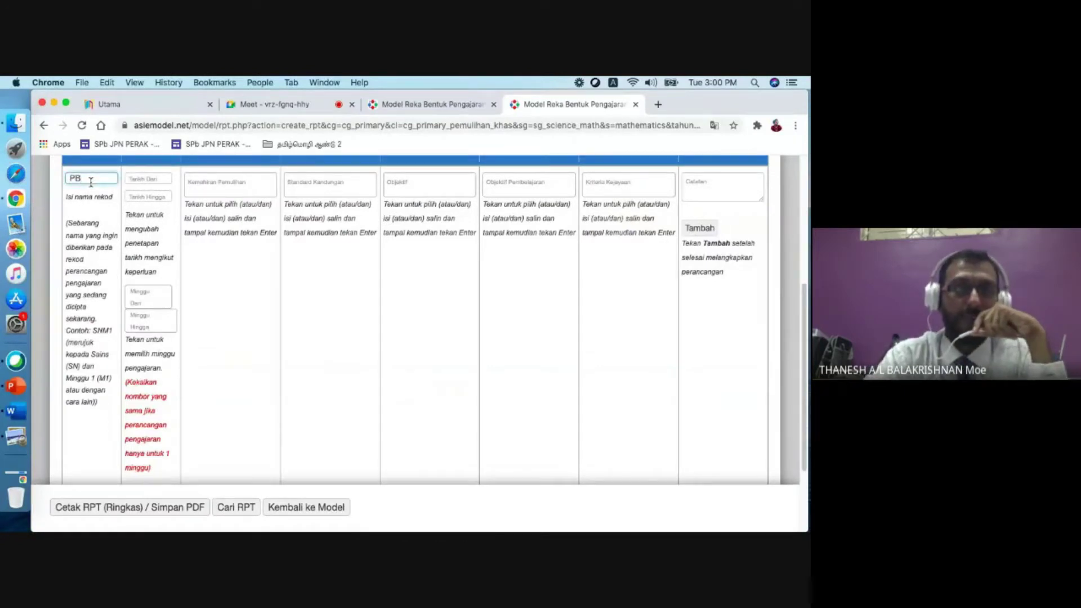
pyautogui.write('MT')
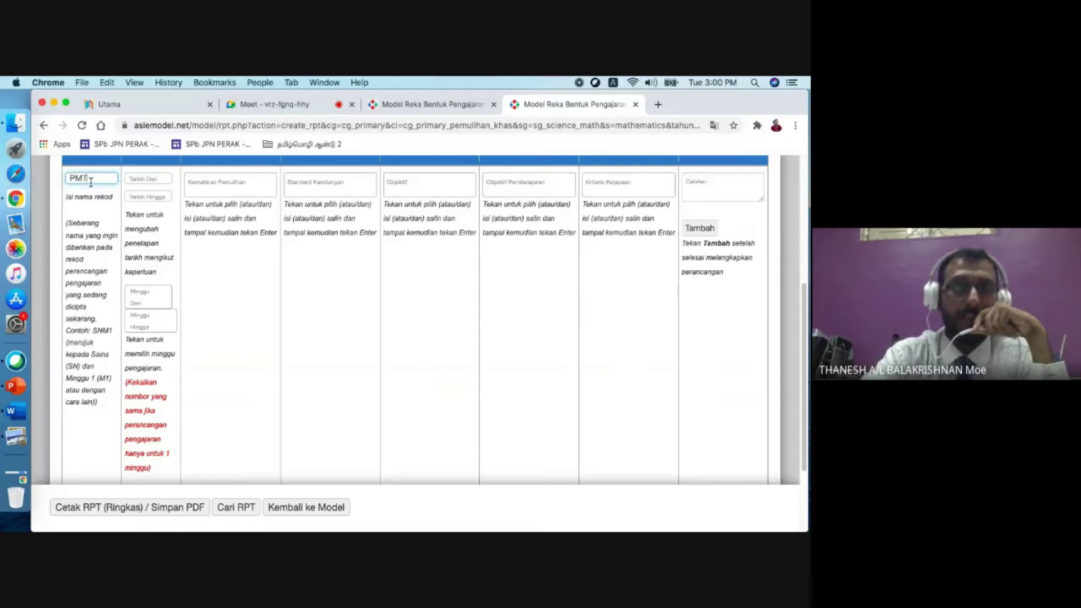
pyautogui.click(139, 178)
pyautogui.click(161, 284)
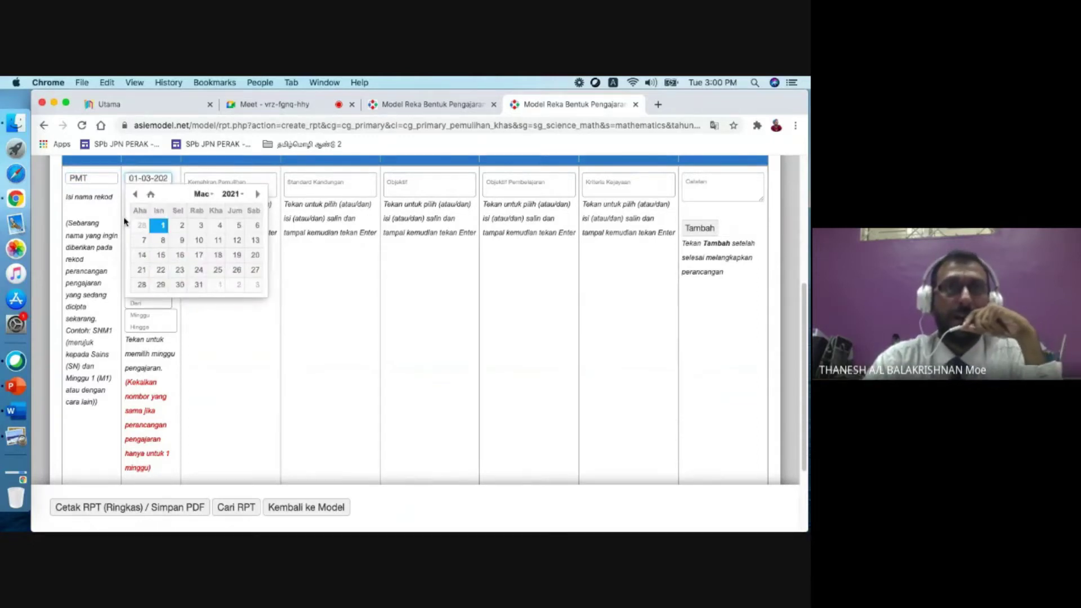
pyautogui.click(152, 197)
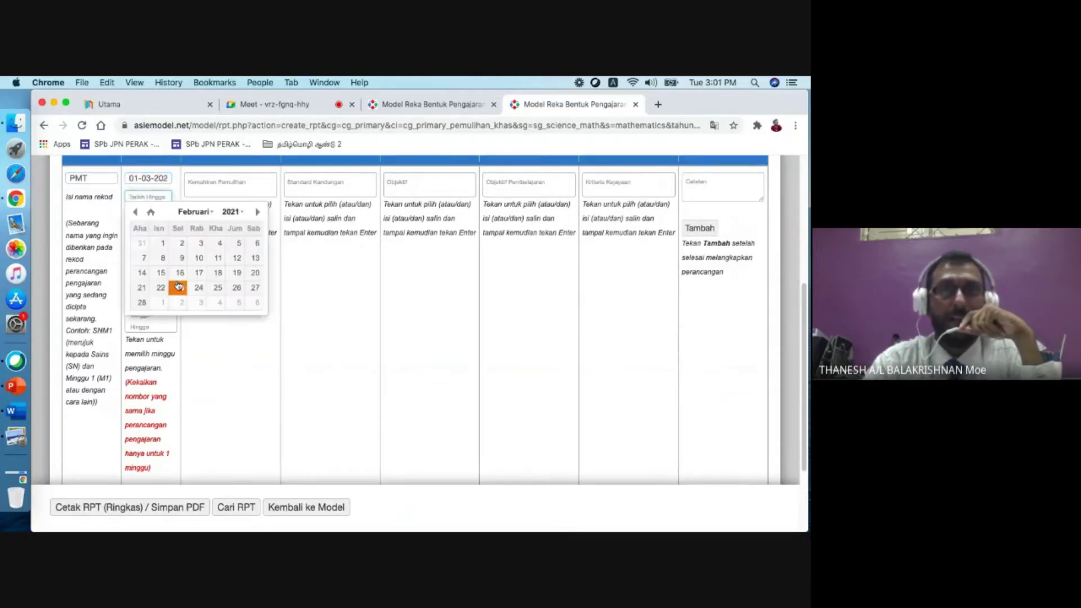
pyautogui.click(236, 303)
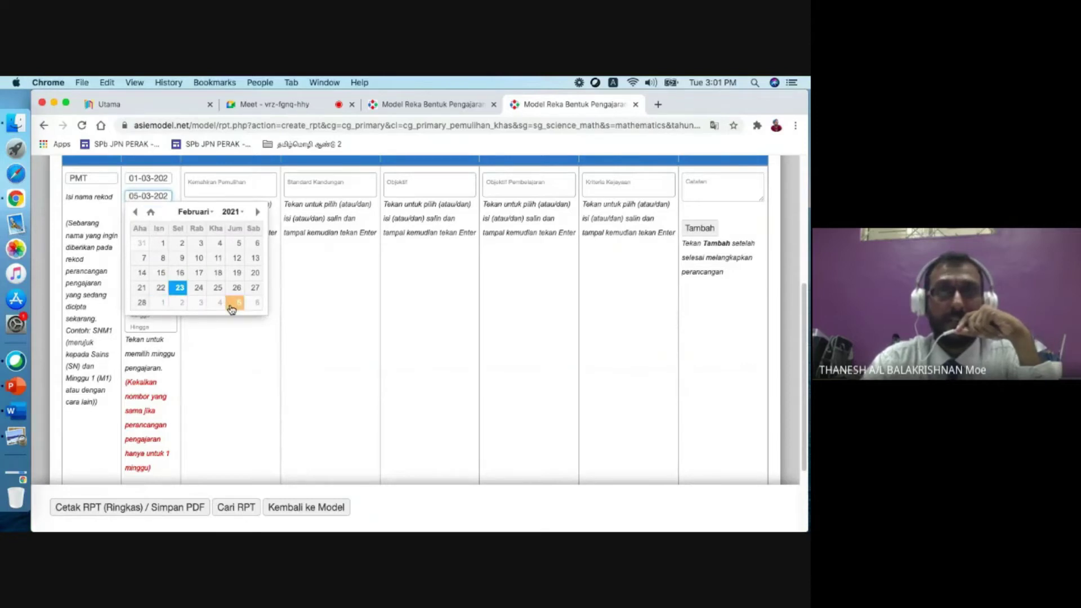
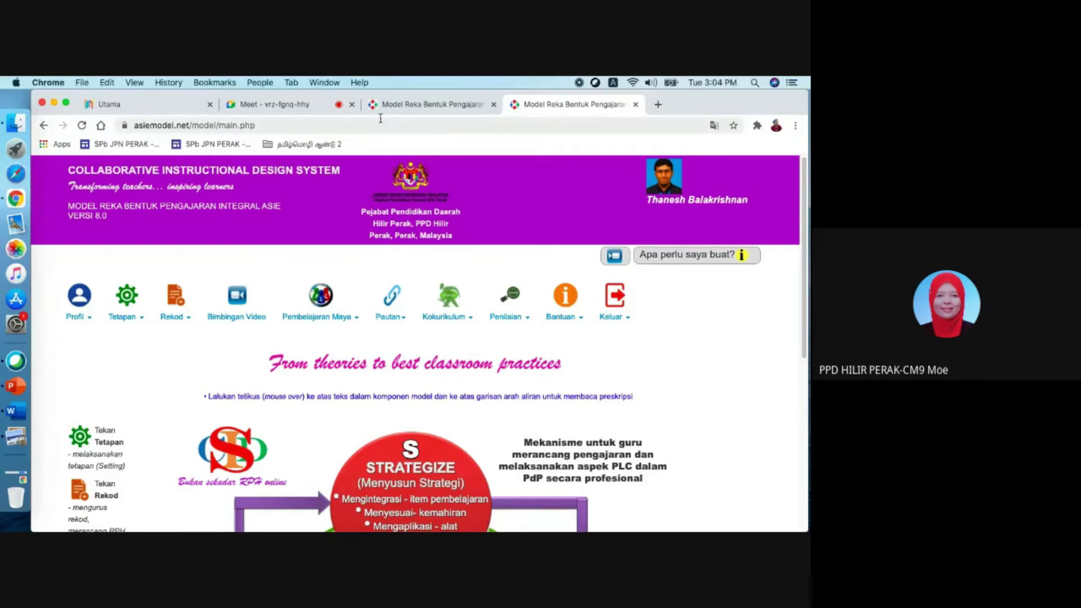
pyautogui.click(275, 104)
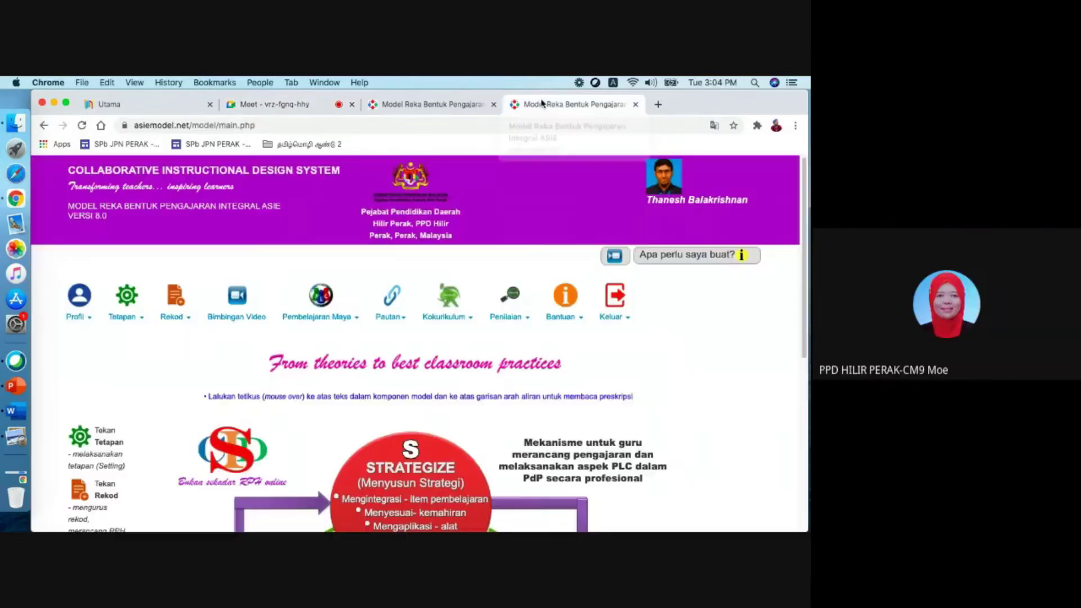
# Step: Open the annual teaching plan (Rancangan Tahunan) window from the model's main page and enlarge it to show the whole plan list
pyautogui.click(541, 103)
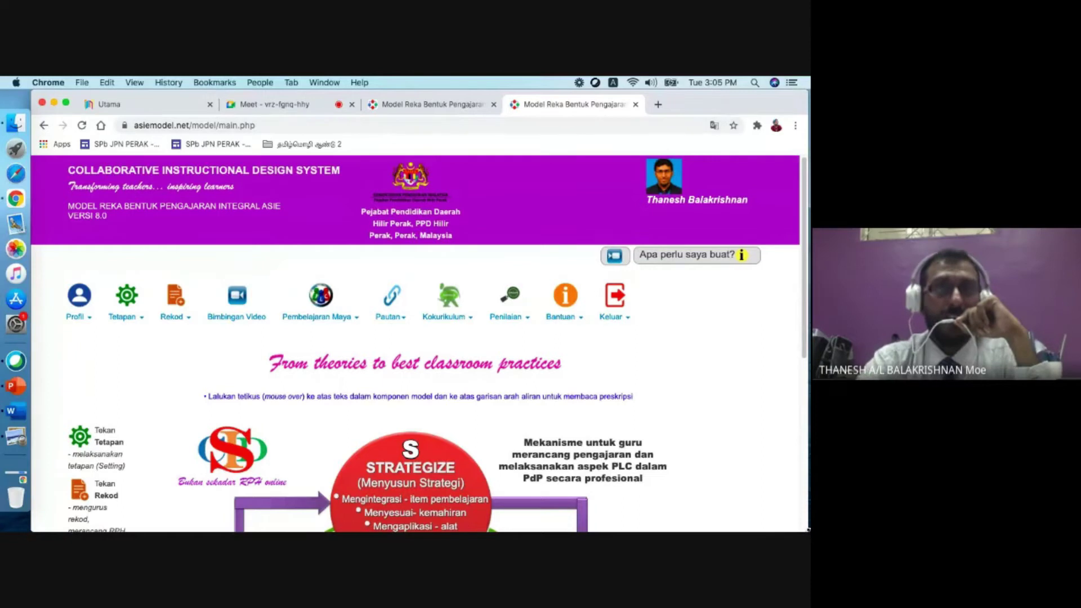
pyautogui.click(170, 316)
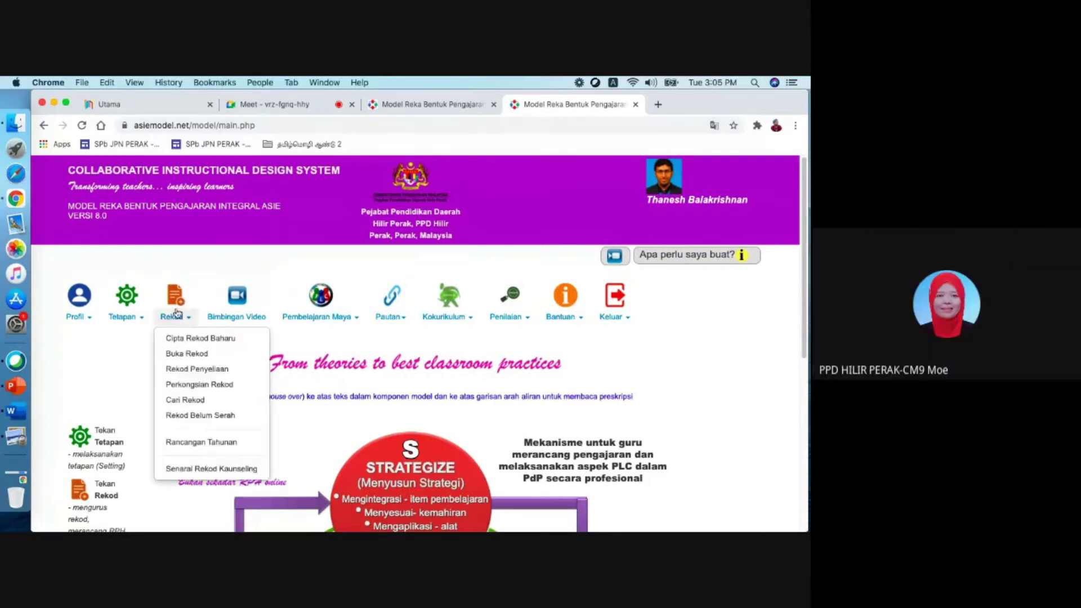
pyautogui.click(194, 442)
pyautogui.moveTo(281, 176); pyautogui.dragTo(206, 87)
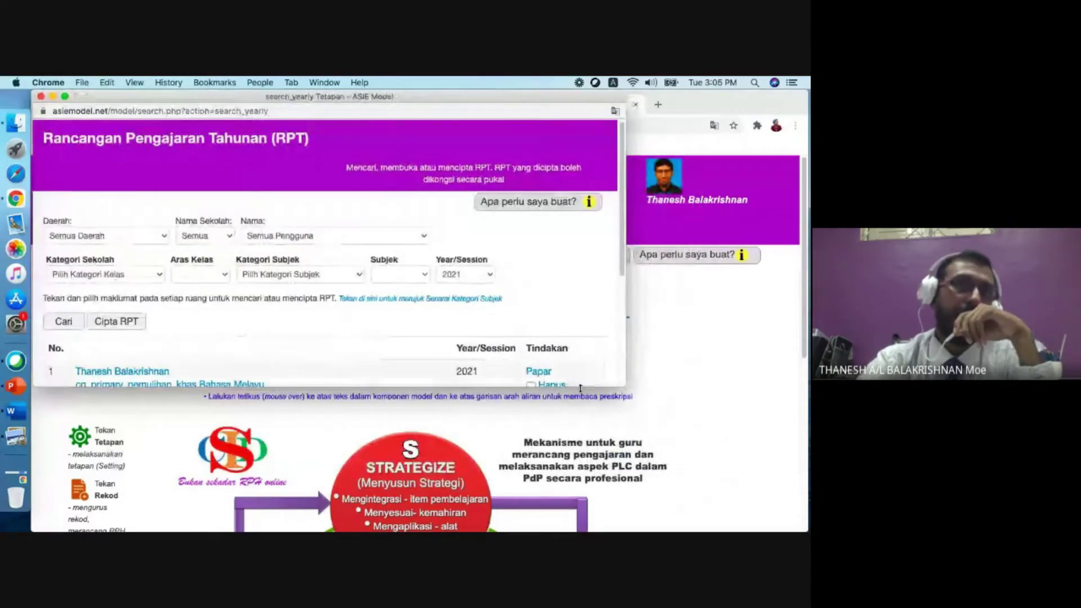
pyautogui.moveTo(621, 386); pyautogui.dragTo(791, 529)
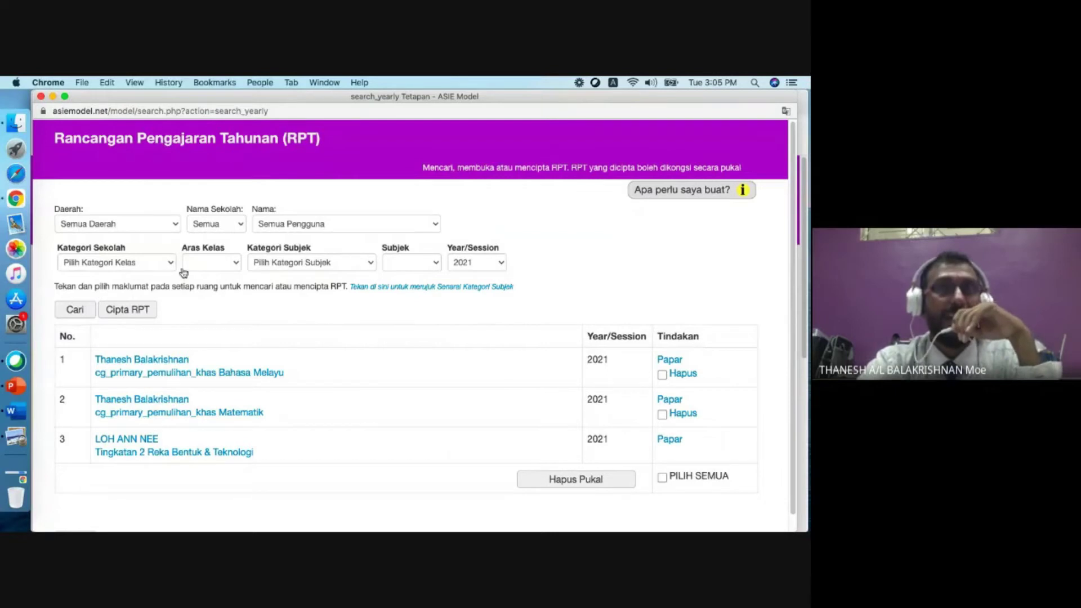
# Step: Create a 2021 RPT for Sekolah Rendah, class level Tahun 2, subject category Sains & Matematik and subject Matematik (SJKC)
pyautogui.click(167, 265)
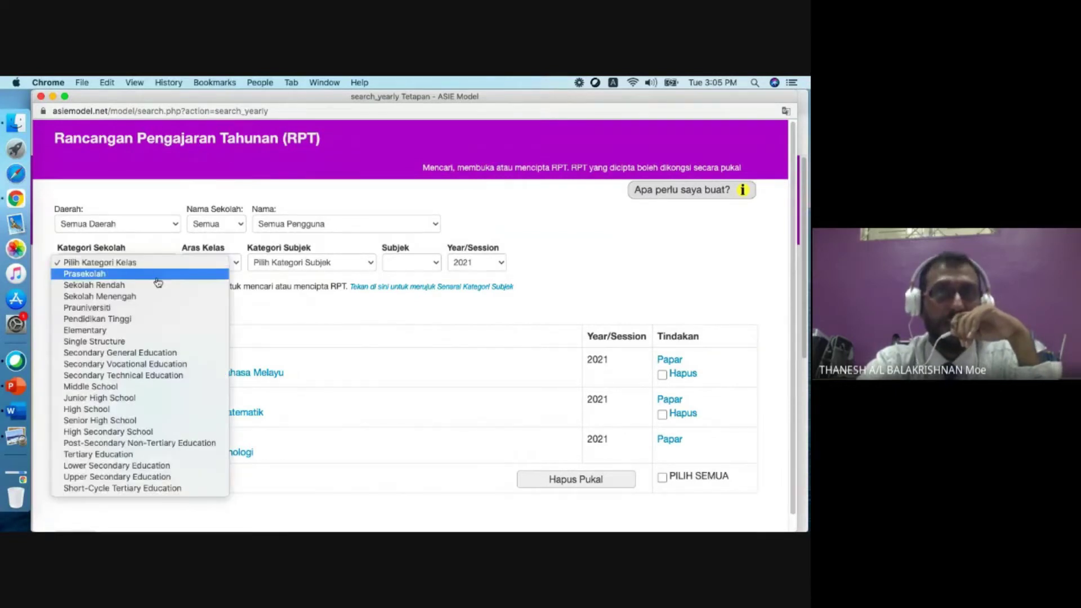
pyautogui.click(158, 285)
pyautogui.click(211, 269)
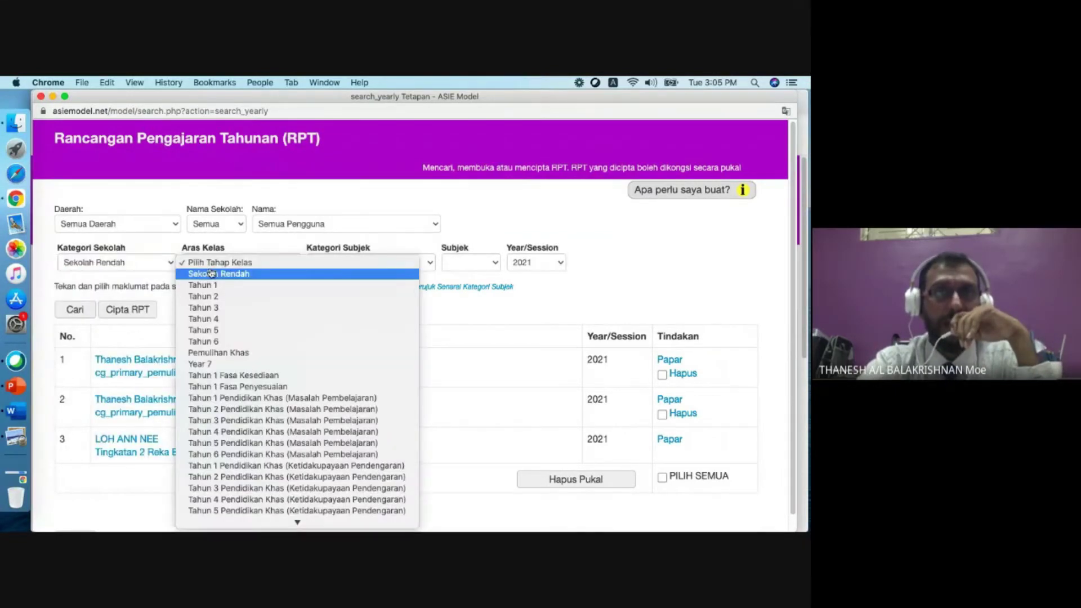
pyautogui.click(215, 297)
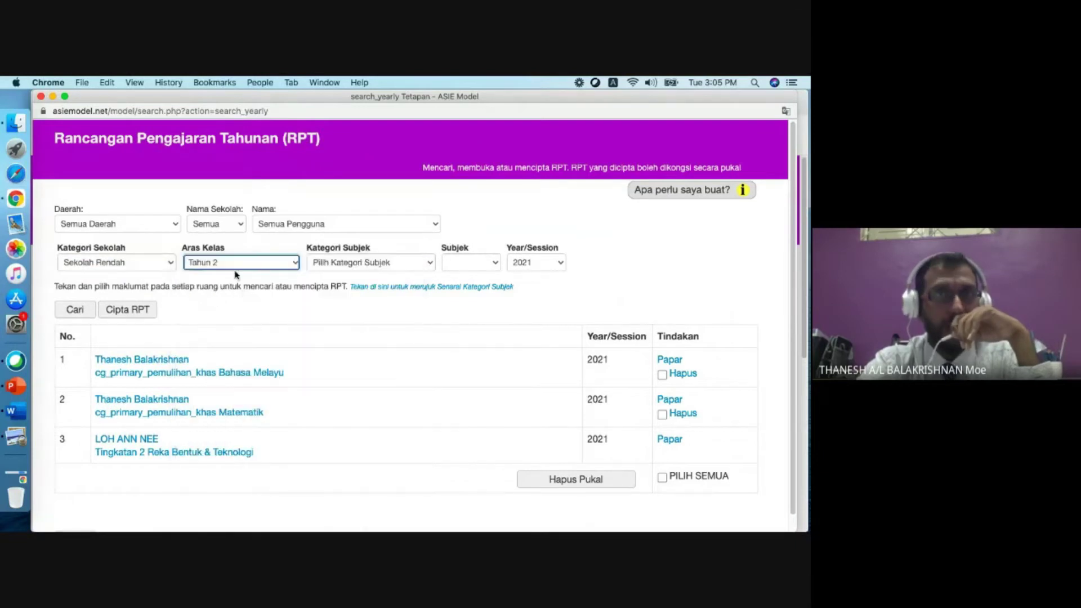
pyautogui.click(235, 268)
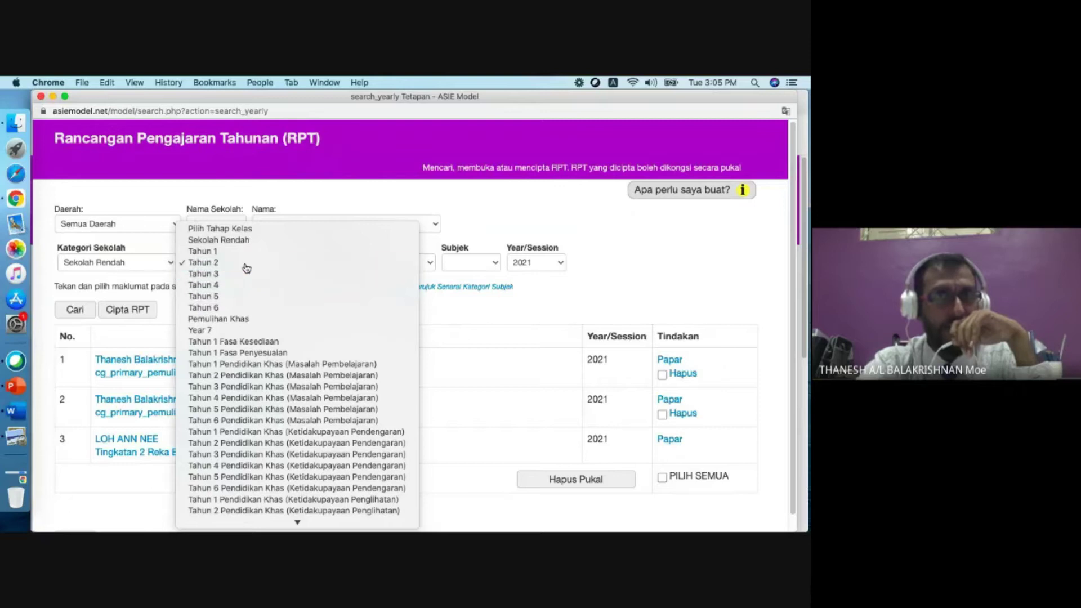
pyautogui.click(270, 262)
pyautogui.click(338, 263)
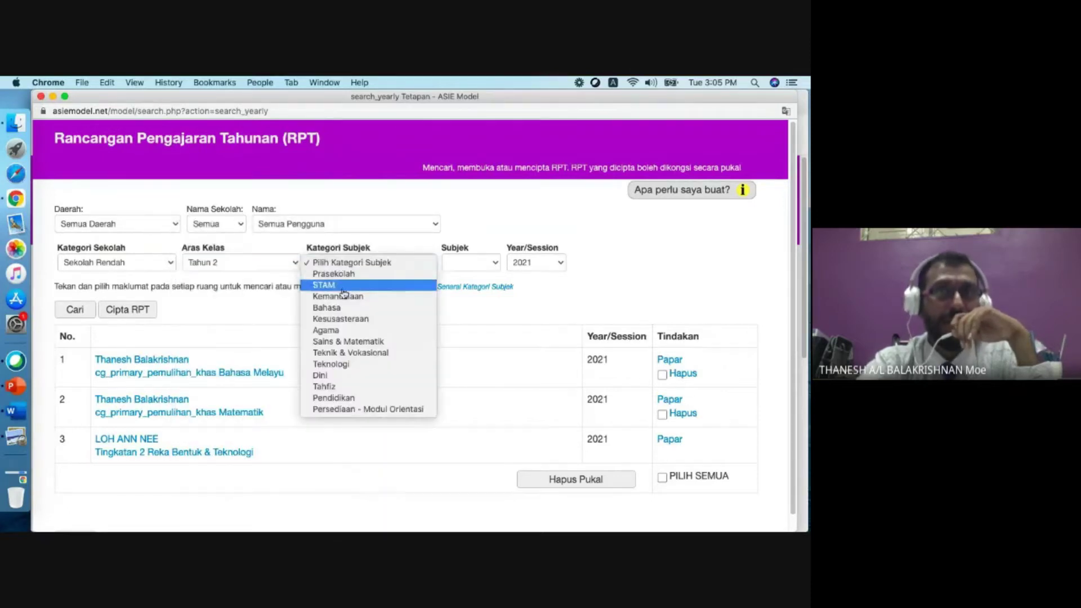
pyautogui.click(362, 342)
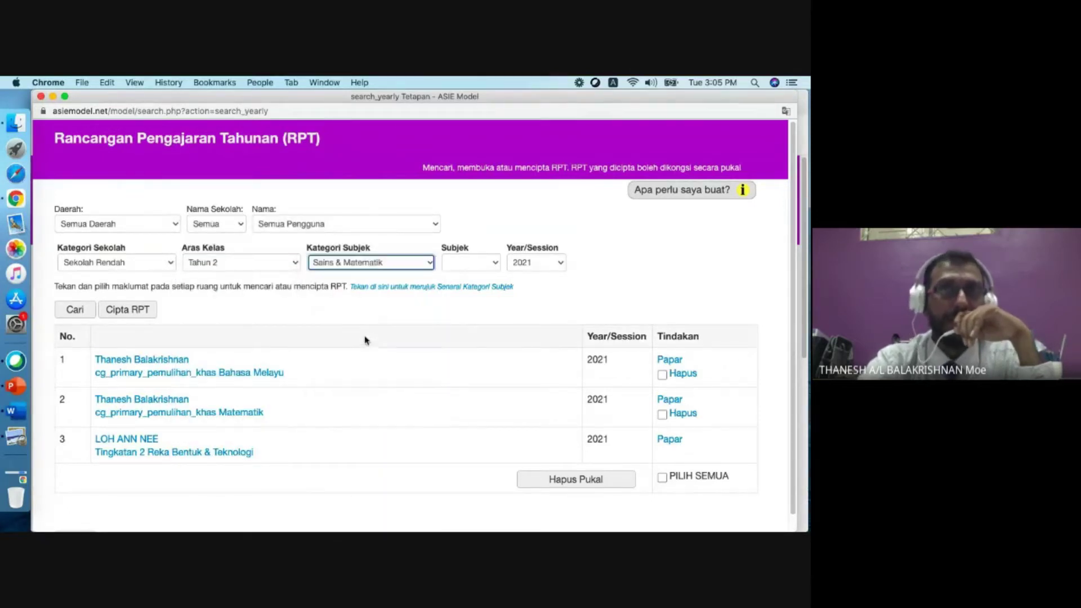
pyautogui.click(479, 263)
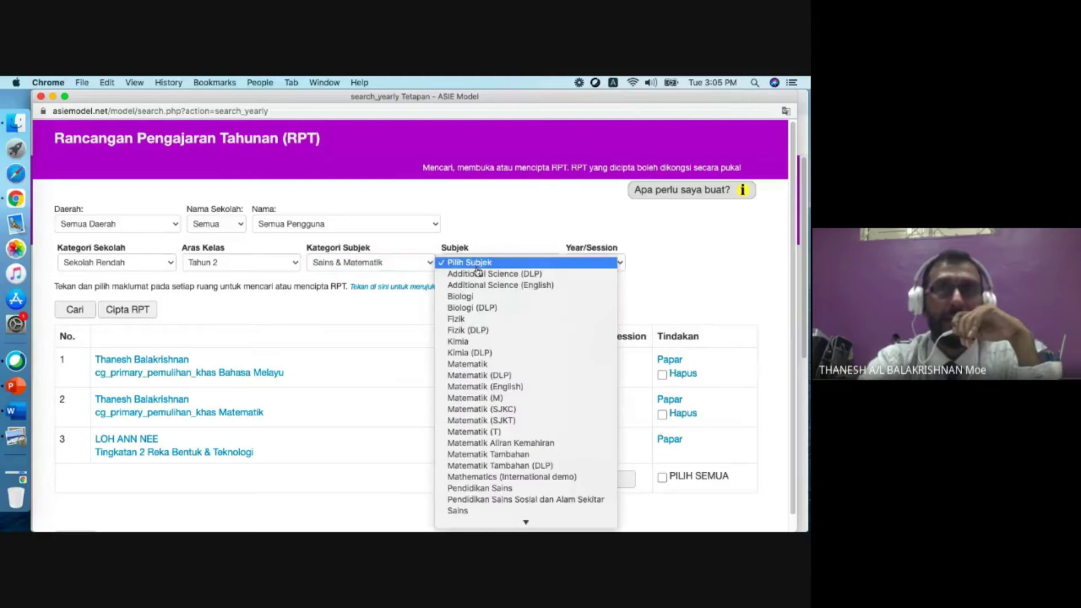
pyautogui.click(485, 409)
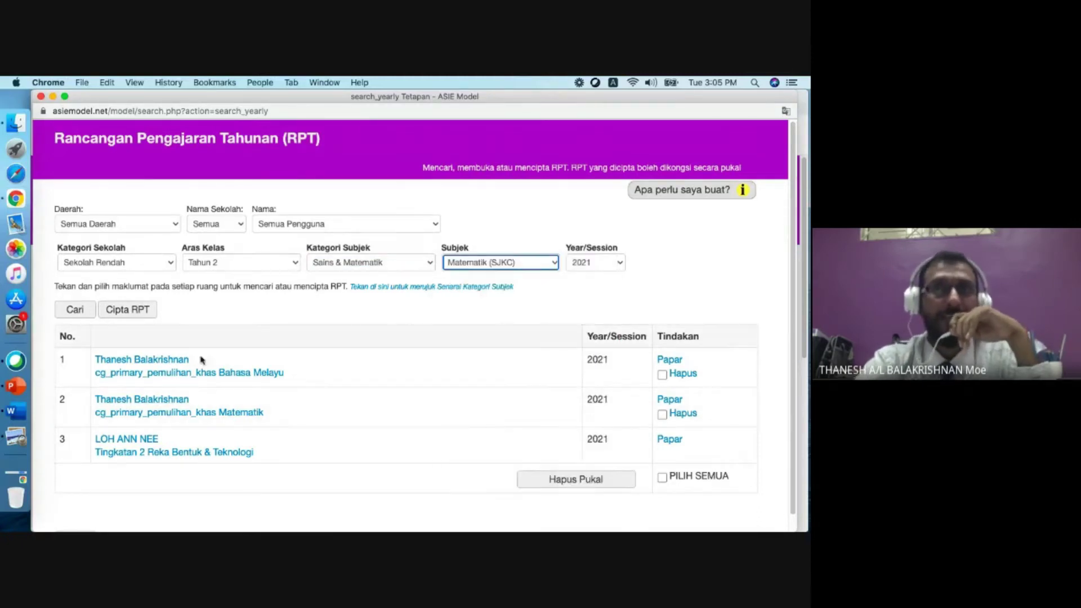
pyautogui.click(138, 310)
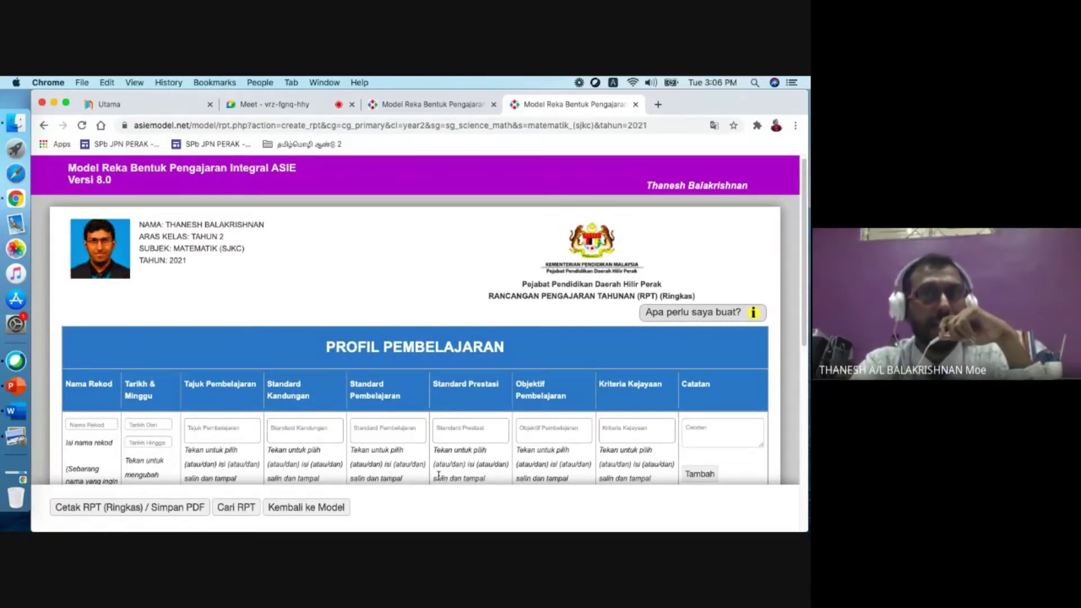
# Step: Look over the Tahun 2 Matematik (SJKC) plan's learning profile table and return to the model's main page
pyautogui.scroll(-6, 600, 348)
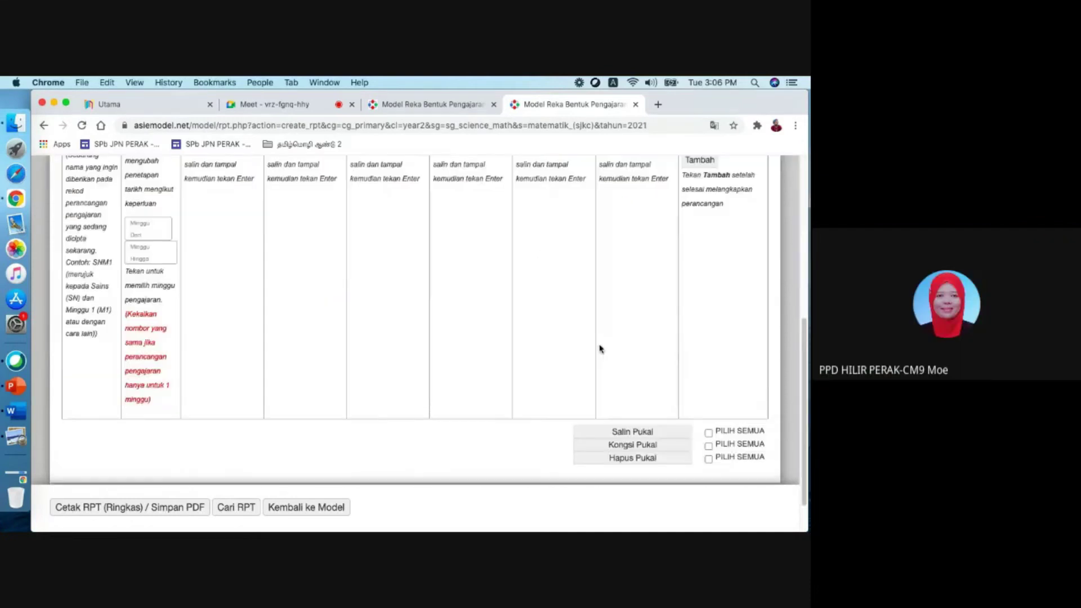
pyautogui.click(324, 506)
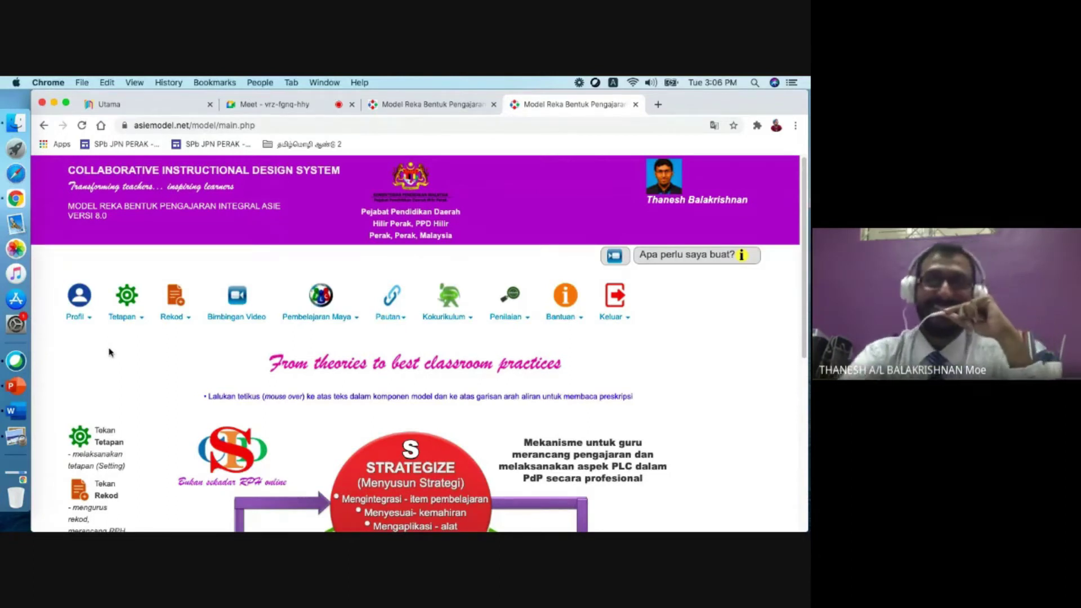
pyautogui.moveTo(145, 316)
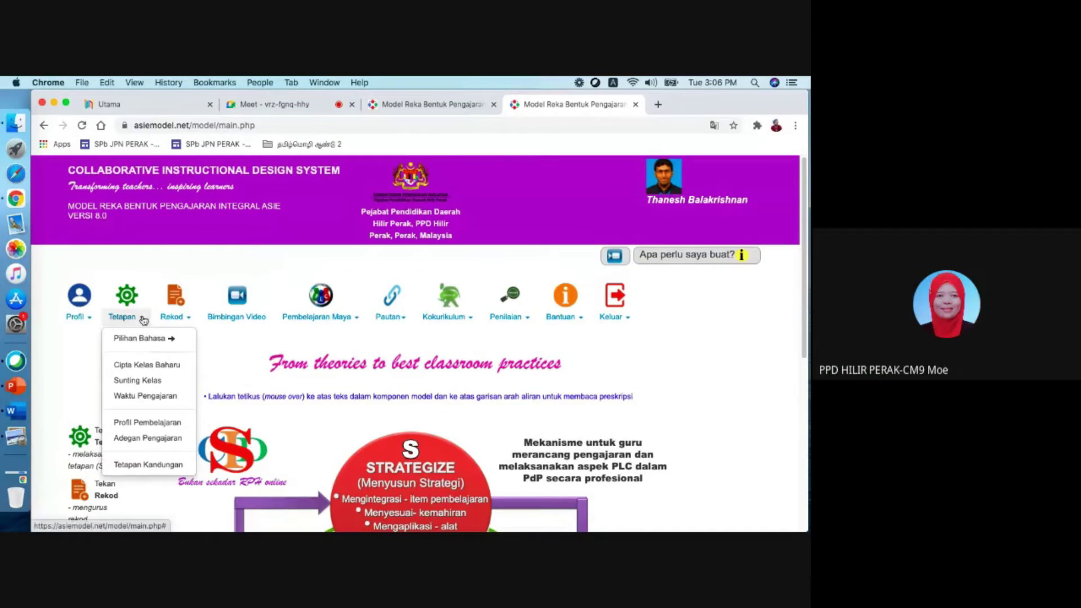
pyautogui.moveTo(155, 340)
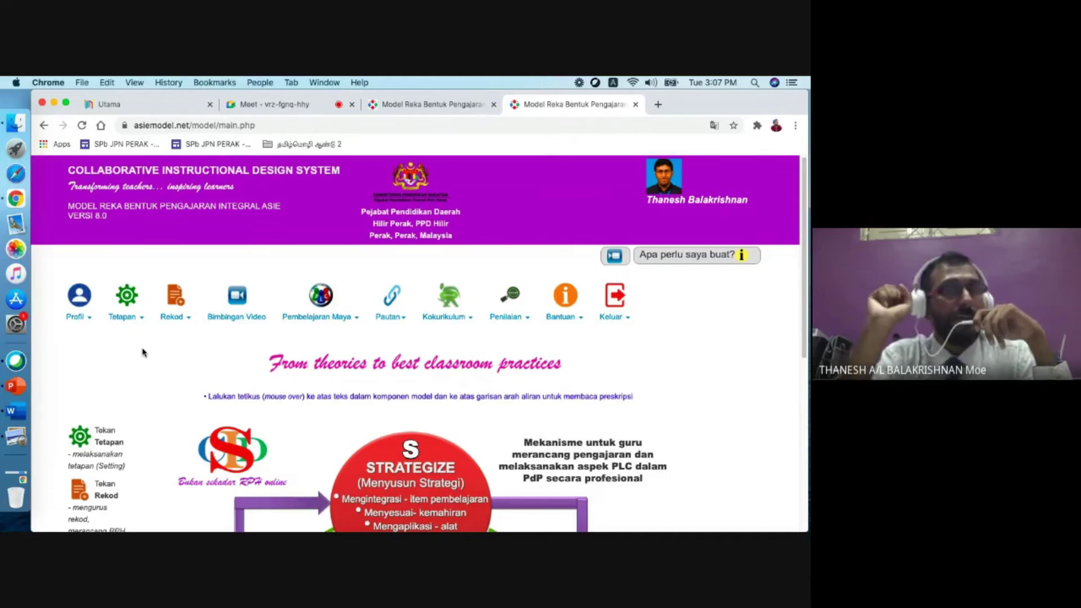
# Step: Open the Buka Rekod list in full screen and filter it by the teacher's own name for March 2021
pyautogui.click(175, 326)
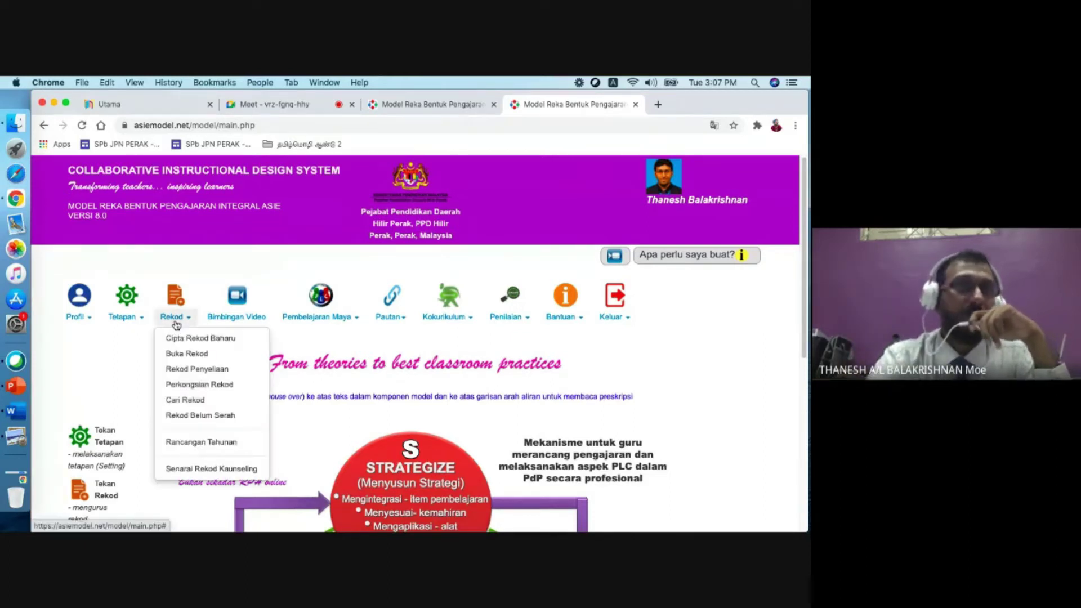
pyautogui.click(186, 355)
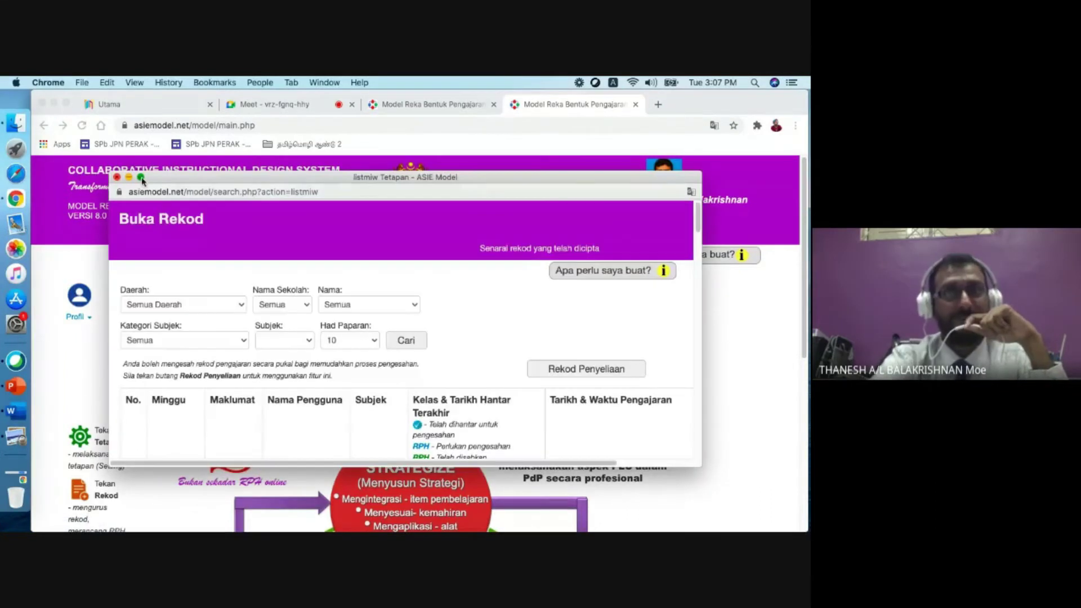
pyautogui.click(142, 178)
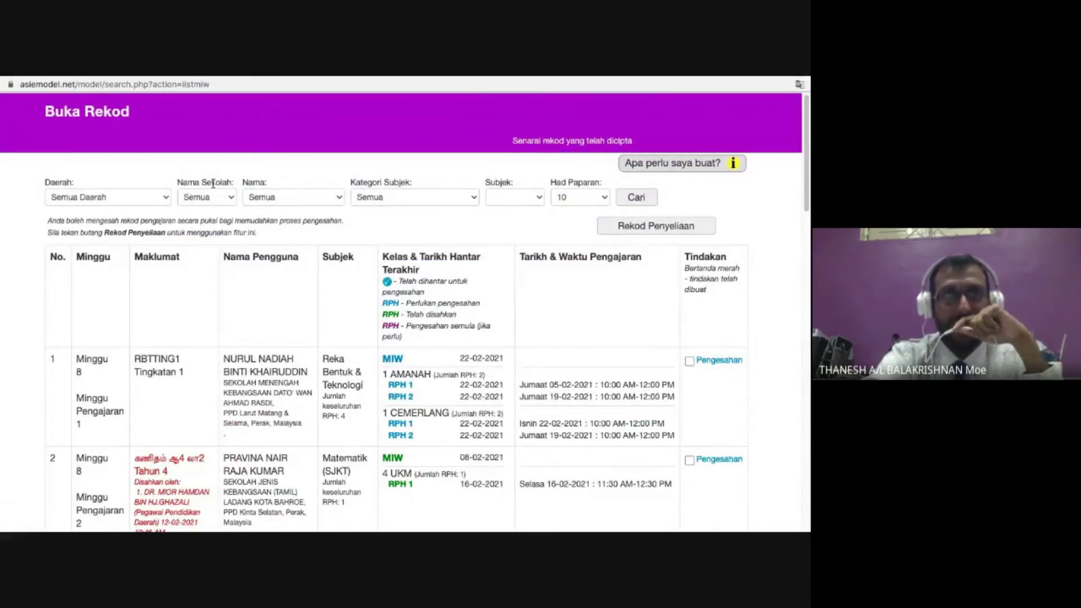
pyautogui.click(301, 201)
pyautogui.click(302, 210)
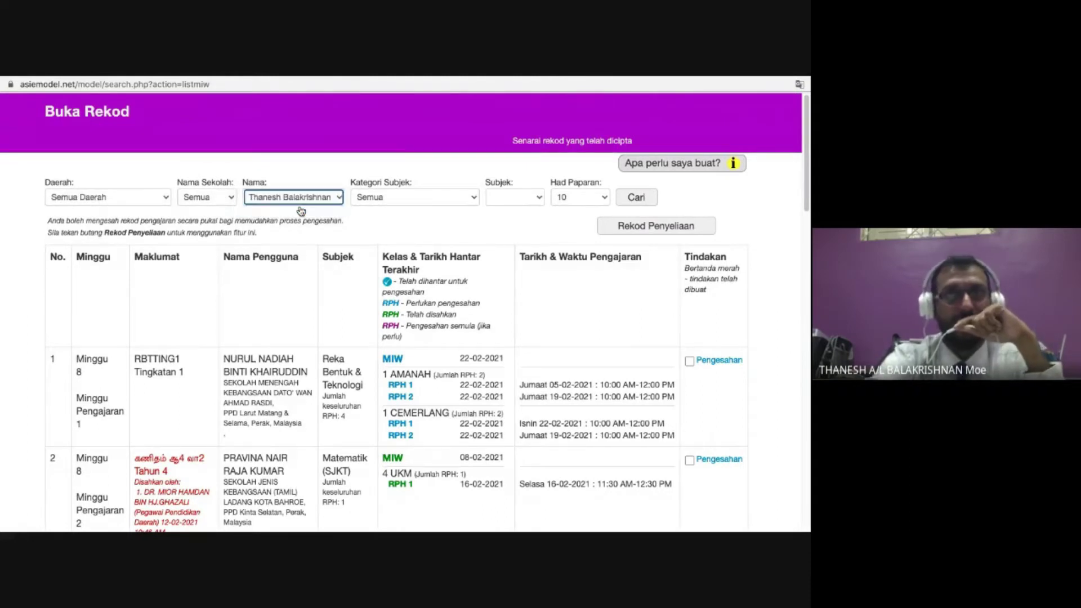
pyautogui.click(639, 199)
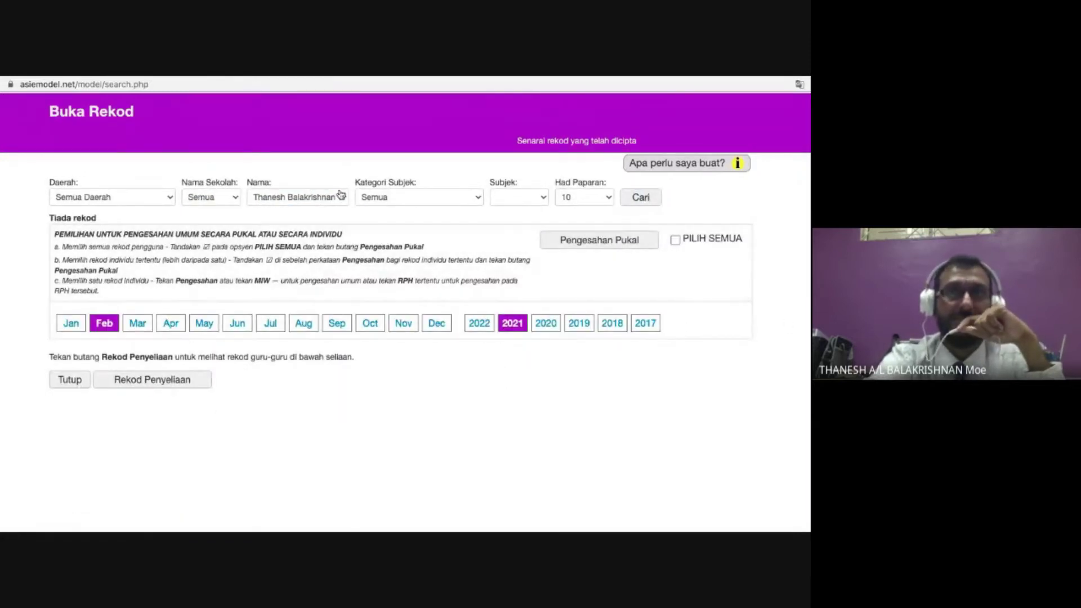
pyautogui.click(138, 324)
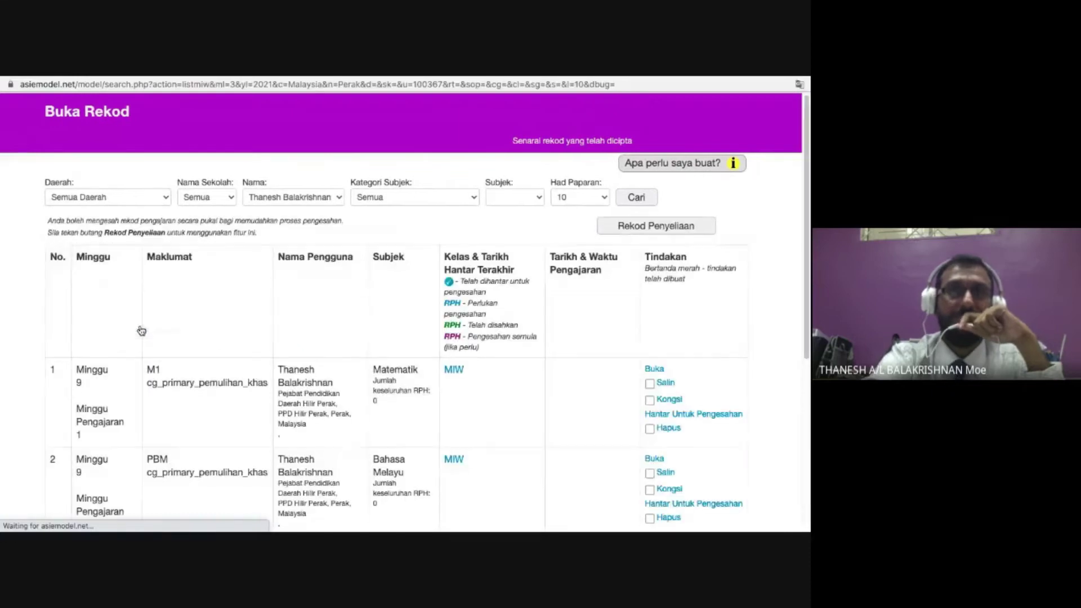
# Step: Examine the March records' subjects, MIW links and available actions, including the bulk copy, share, delete and approval options
pyautogui.scroll(-5, 698, 332)
pyautogui.scroll(2, 703, 340)
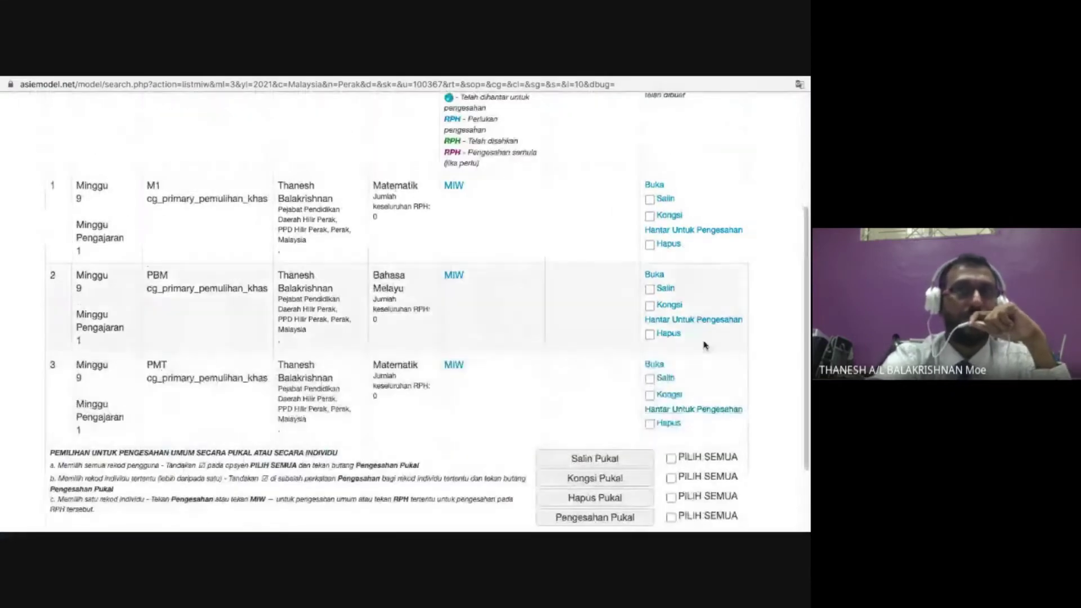
pyautogui.scroll(2, 704, 347)
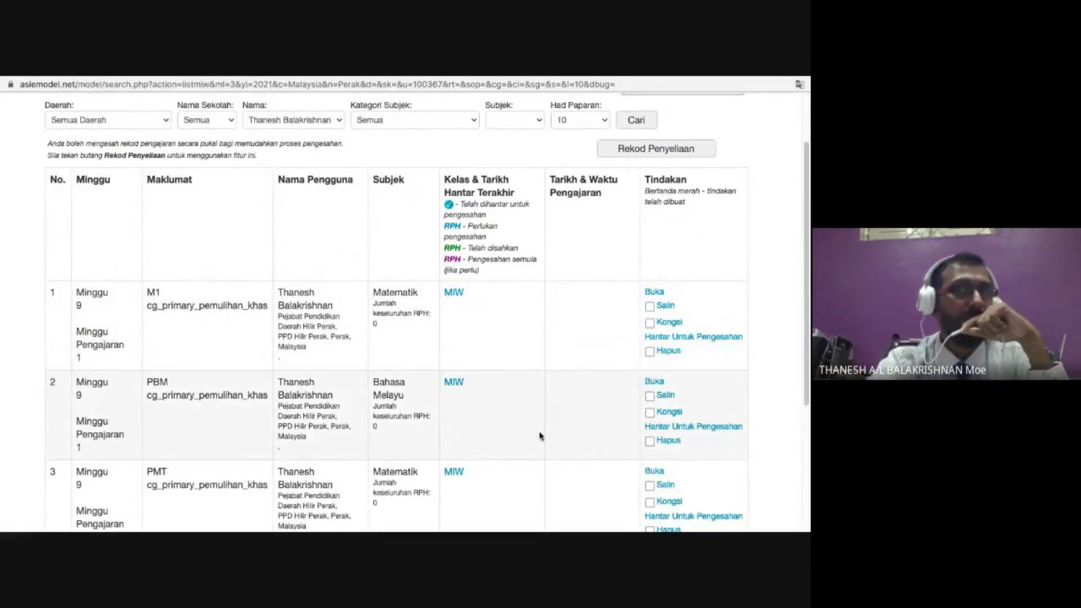
pyautogui.scroll(-2, 144, 301)
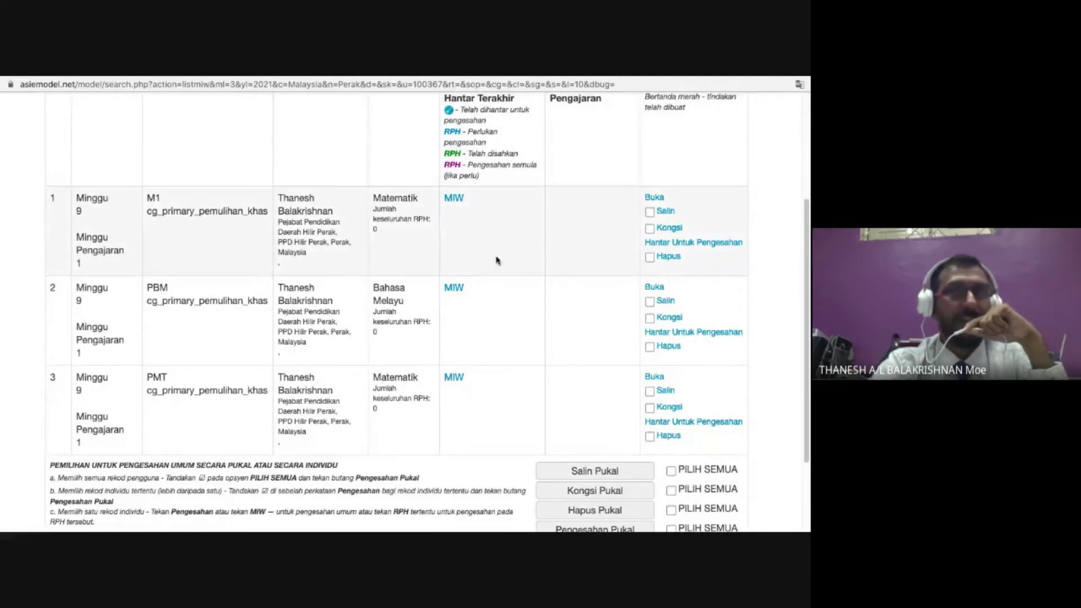
pyautogui.scroll(-1, 338, 282)
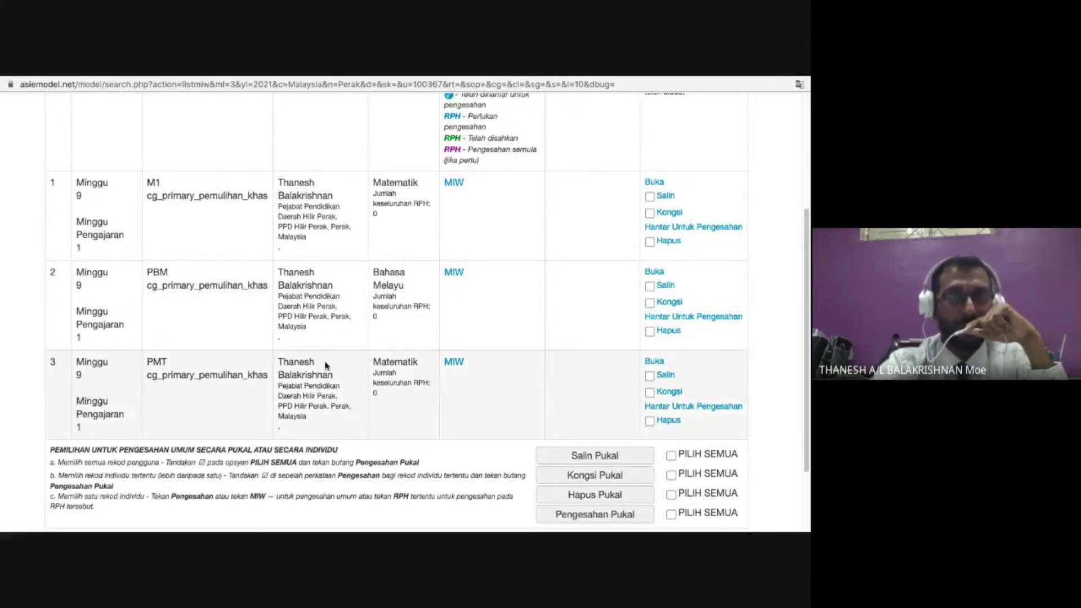
pyautogui.scroll(-2, 405, 335)
pyautogui.scroll(5, 450, 343)
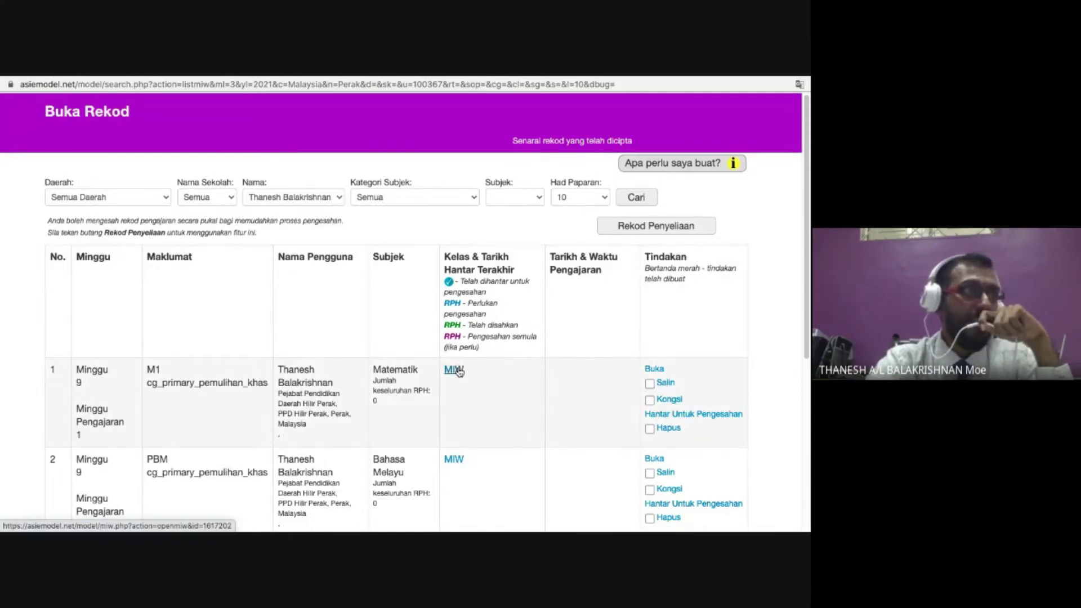
# Step: Open the MIW worksheet of the Matematik record M1 and look through it from start to end
pyautogui.click(454, 370)
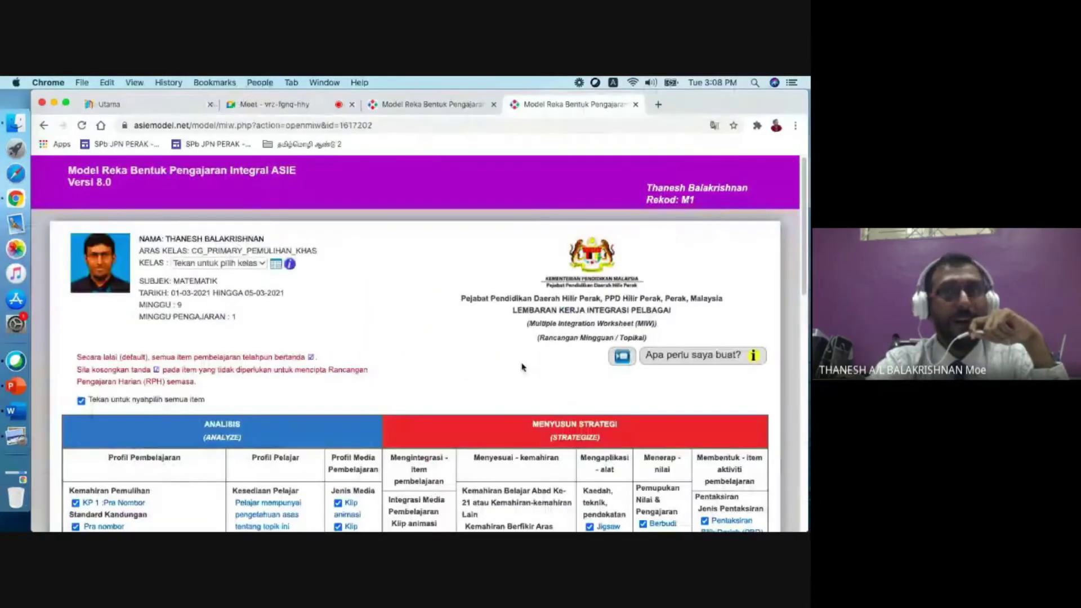
pyautogui.scroll(-10, 538, 369)
pyautogui.scroll(15, 540, 374)
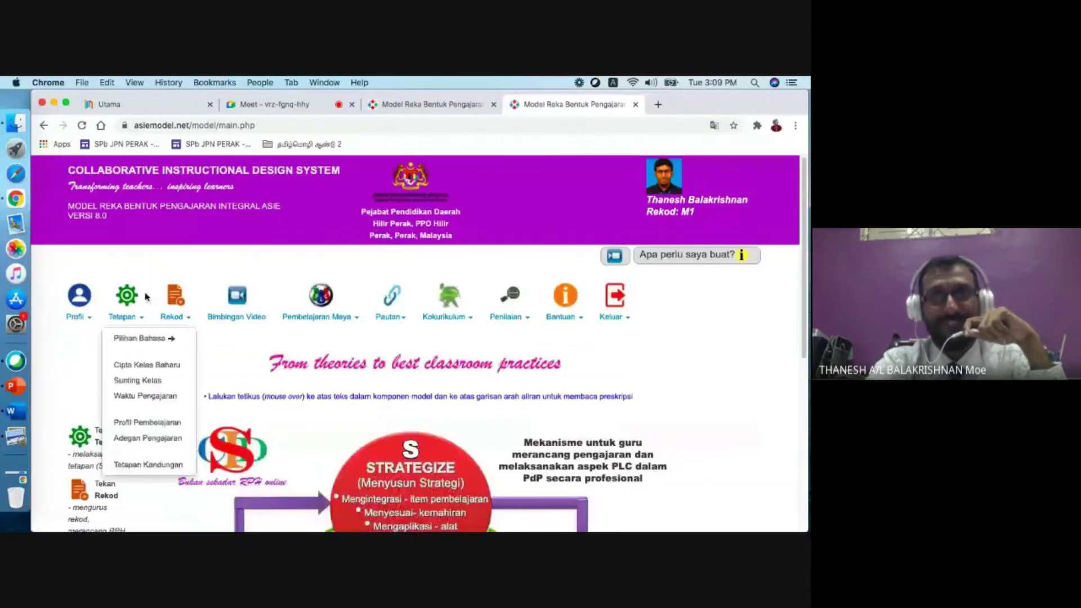
# Step: Reopen the Buka Rekod list from the main page and show the teacher's own records for March 2021
pyautogui.moveTo(175, 313)
pyautogui.click(185, 355)
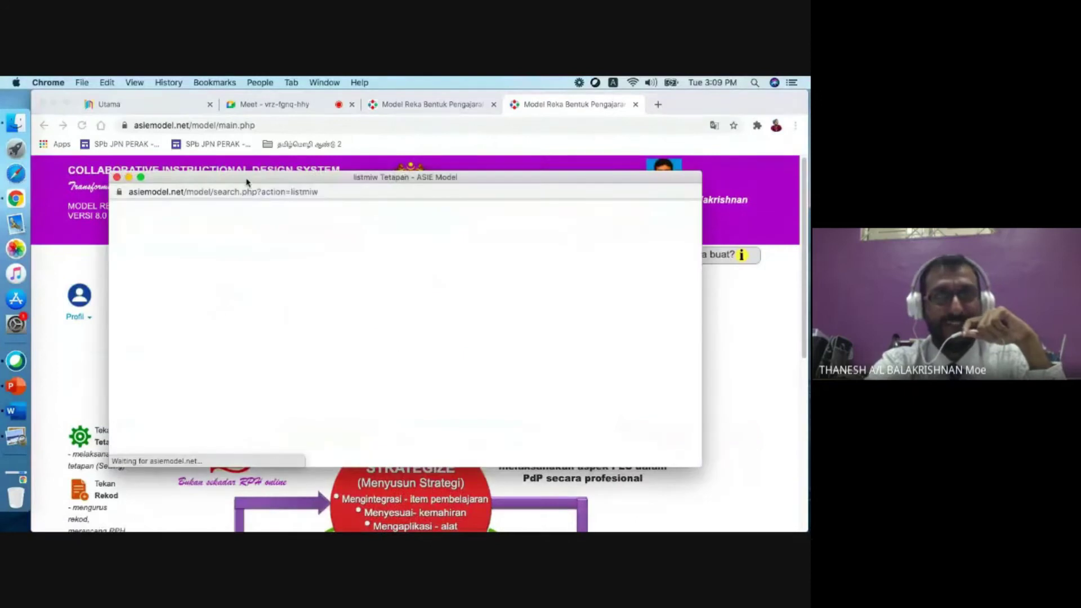
pyautogui.scroll(-5, 314, 292)
pyautogui.scroll(5, 321, 296)
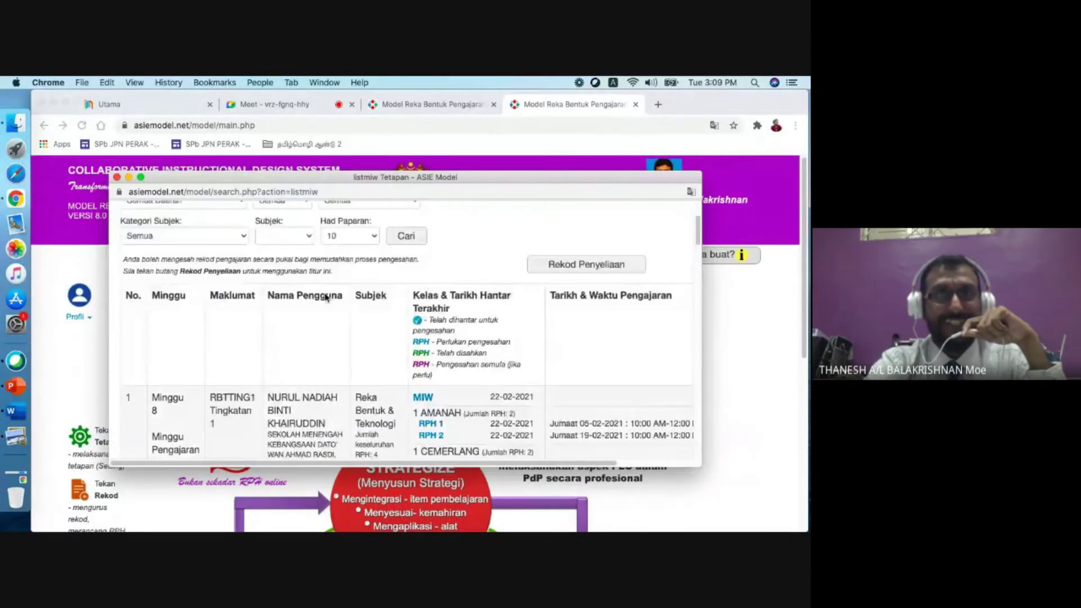
pyautogui.click(363, 305)
pyautogui.click(362, 316)
pyautogui.click(406, 340)
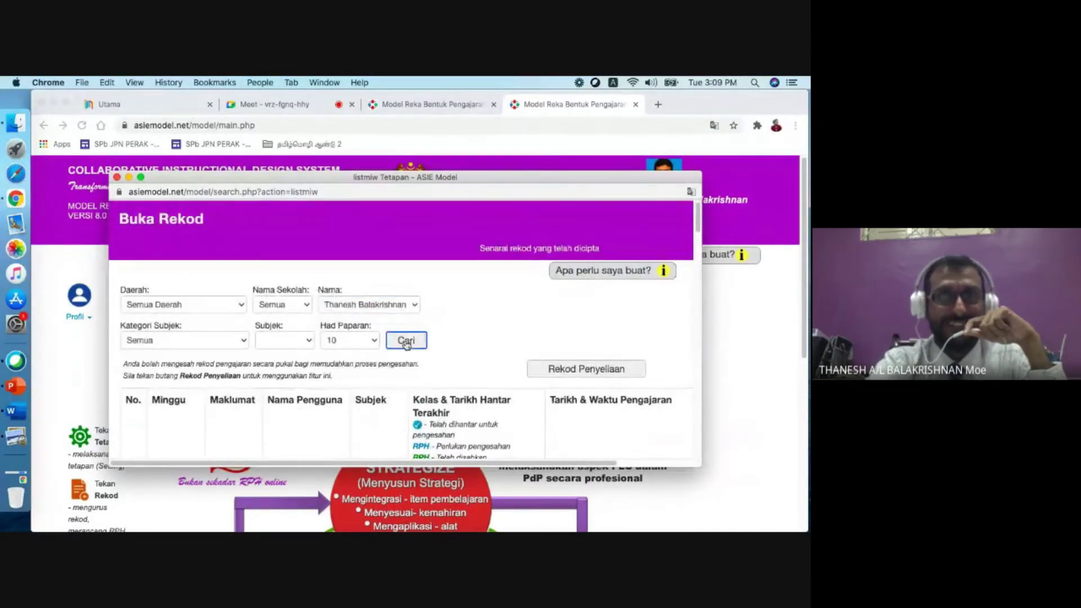
pyautogui.scroll(-2, 428, 341)
pyautogui.click(208, 369)
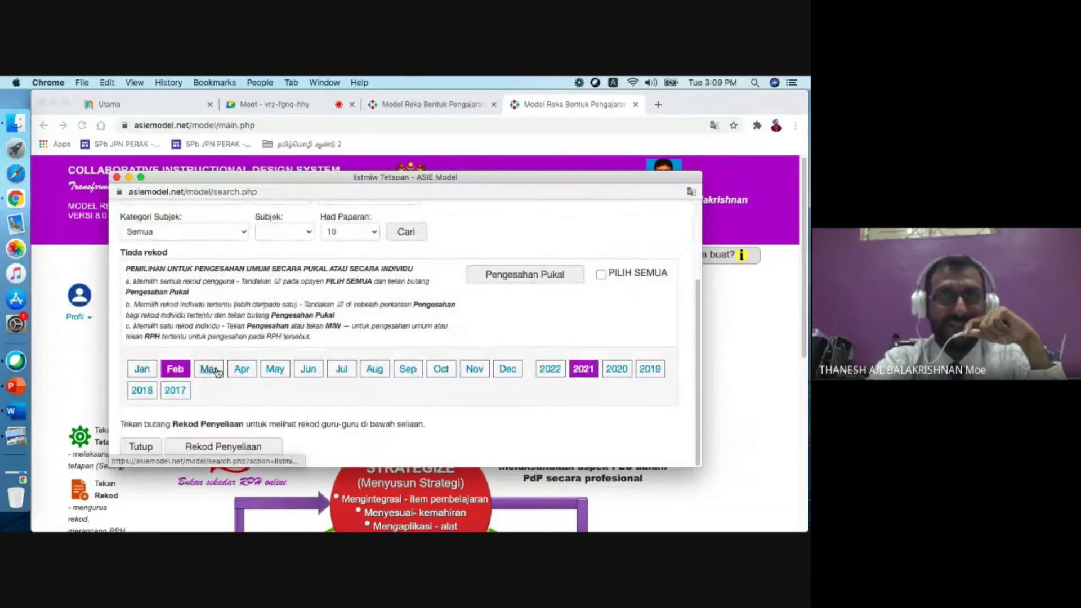
pyautogui.scroll(-5, 283, 355)
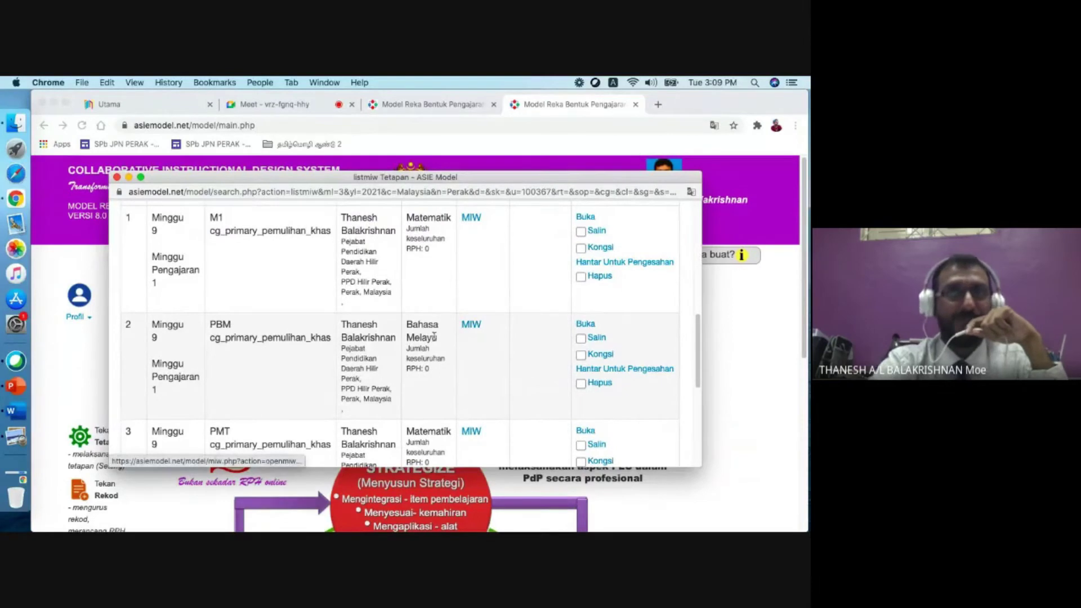
# Step: Open the MIW worksheet of the Bahasa Melayu record PBM and examine its ANALISIS and MENYUSUN STRATEGI contents
pyautogui.click(470, 326)
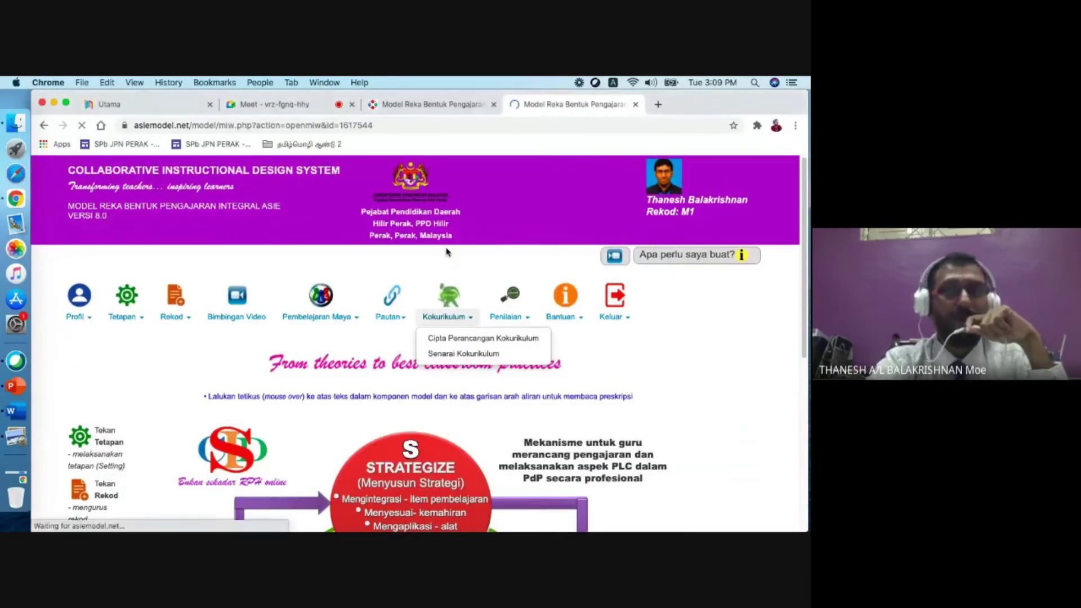
pyautogui.scroll(-5, 476, 285)
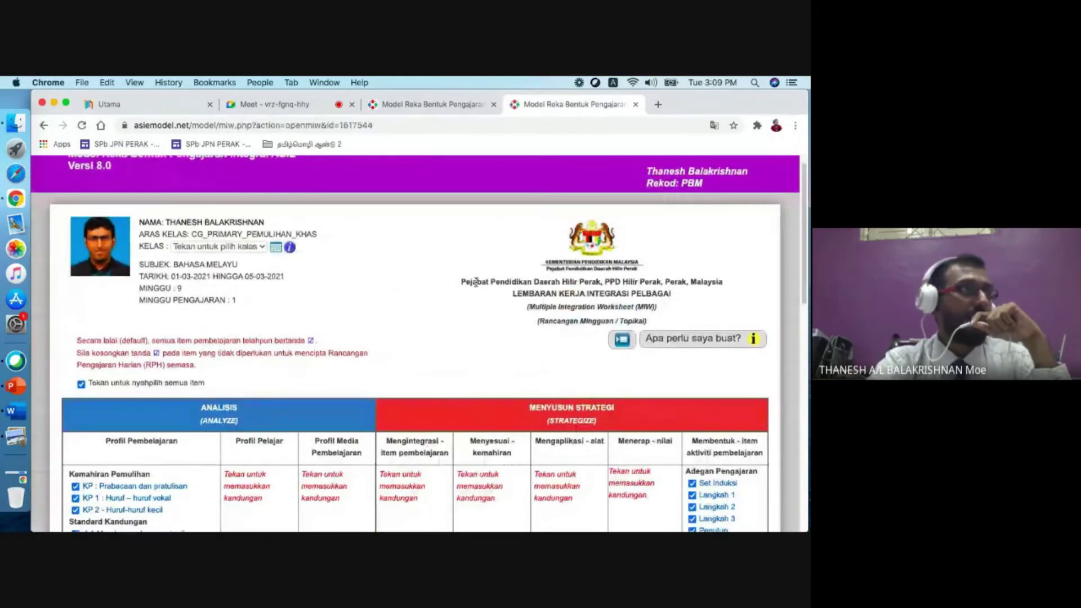
pyautogui.scroll(-2, 489, 280)
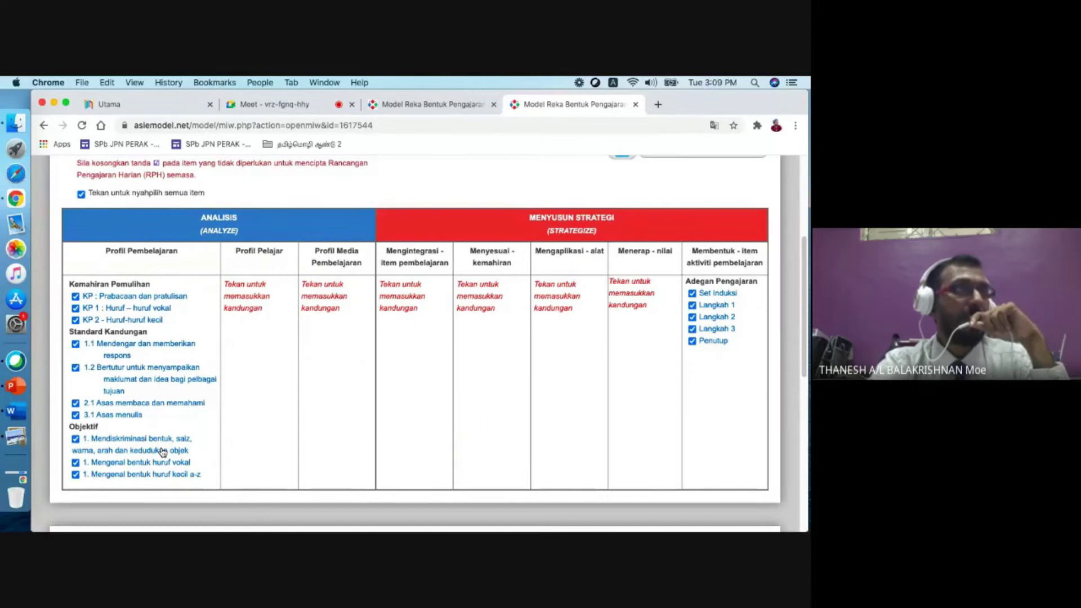
pyautogui.scroll(1, 210, 413)
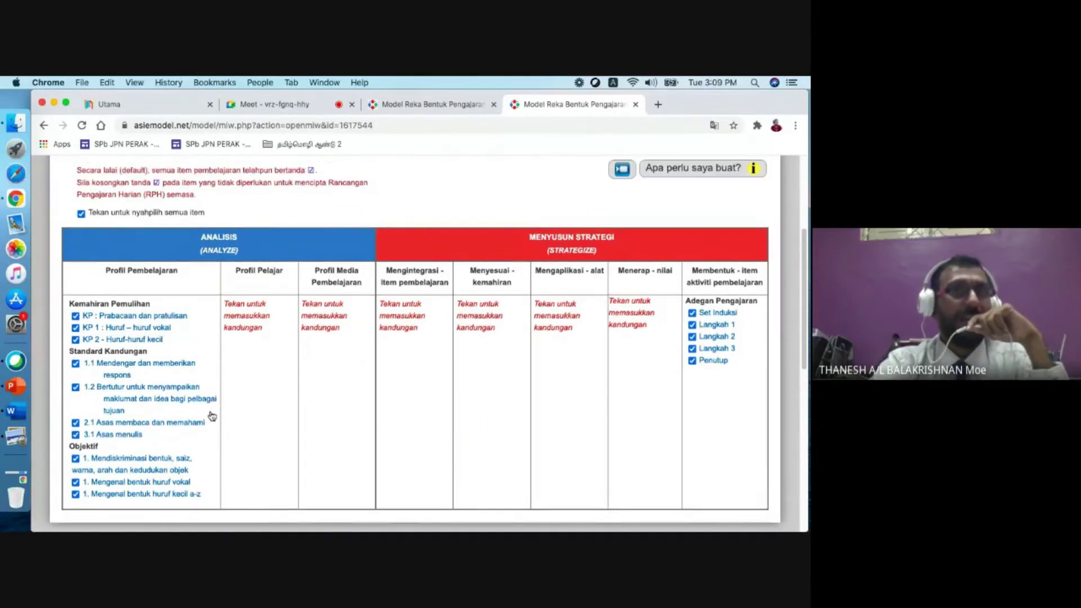
pyautogui.scroll(4, 155, 333)
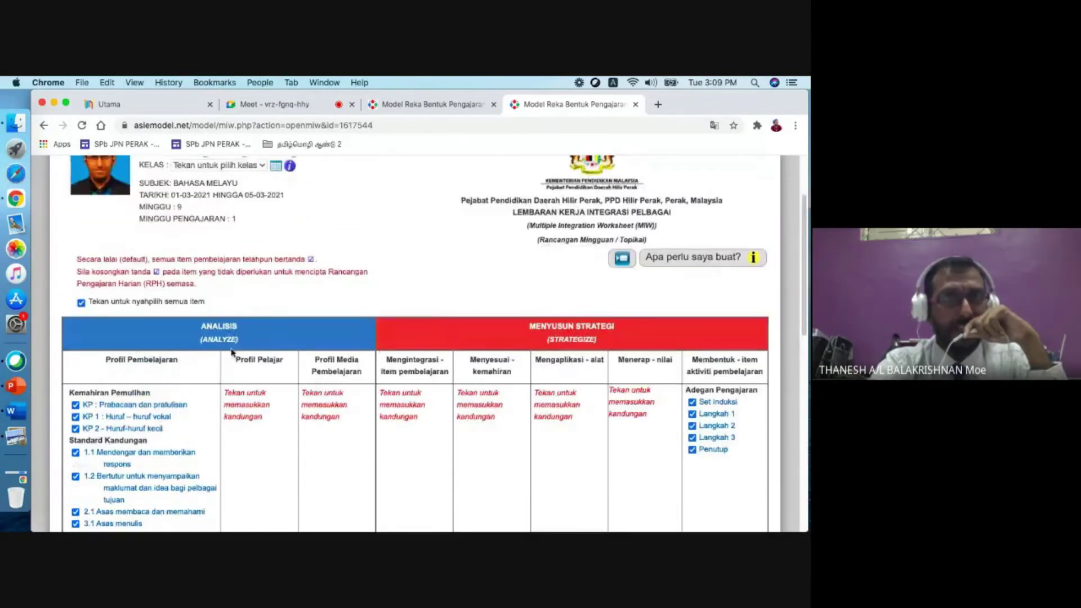
pyautogui.scroll(-4, 262, 437)
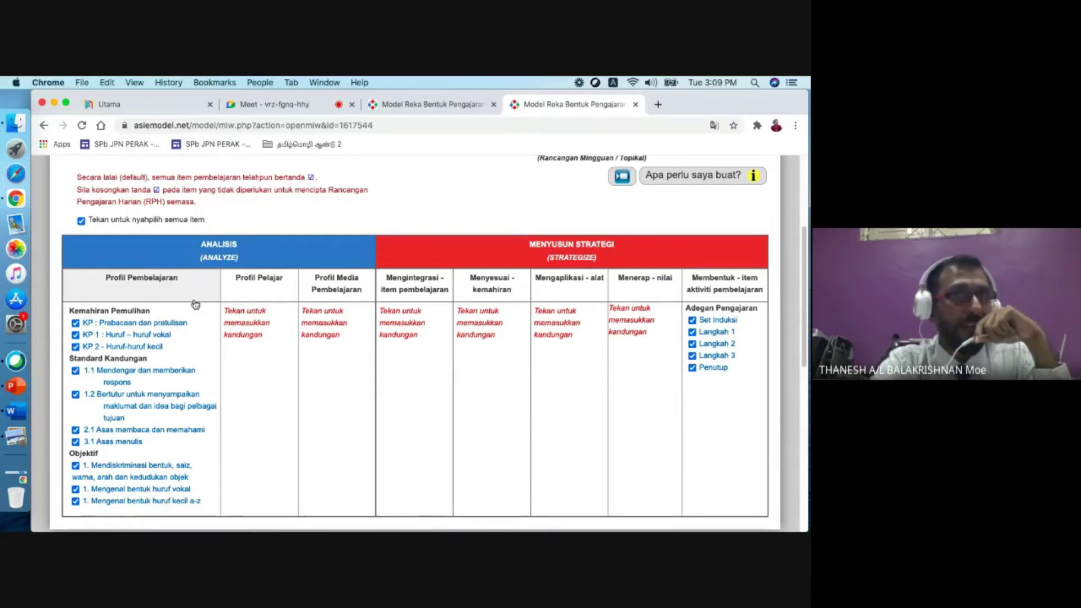
# Step: Open the PBM worksheet's Profil Pembelajaran in full screen, review its entries down to Kriteria Kejayaan and save it
pyautogui.click(152, 297)
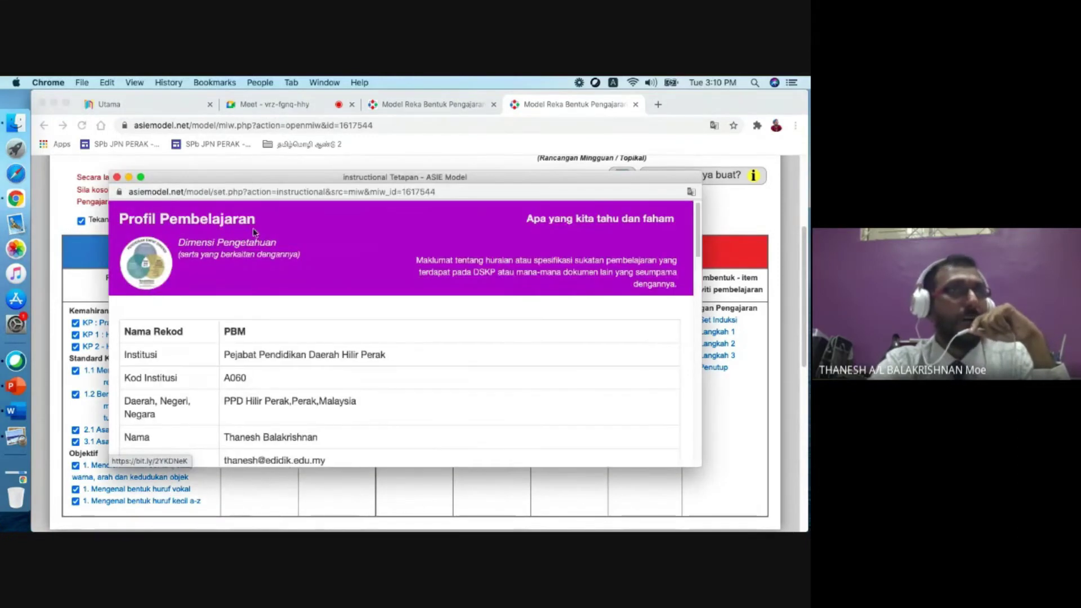
pyautogui.click(141, 178)
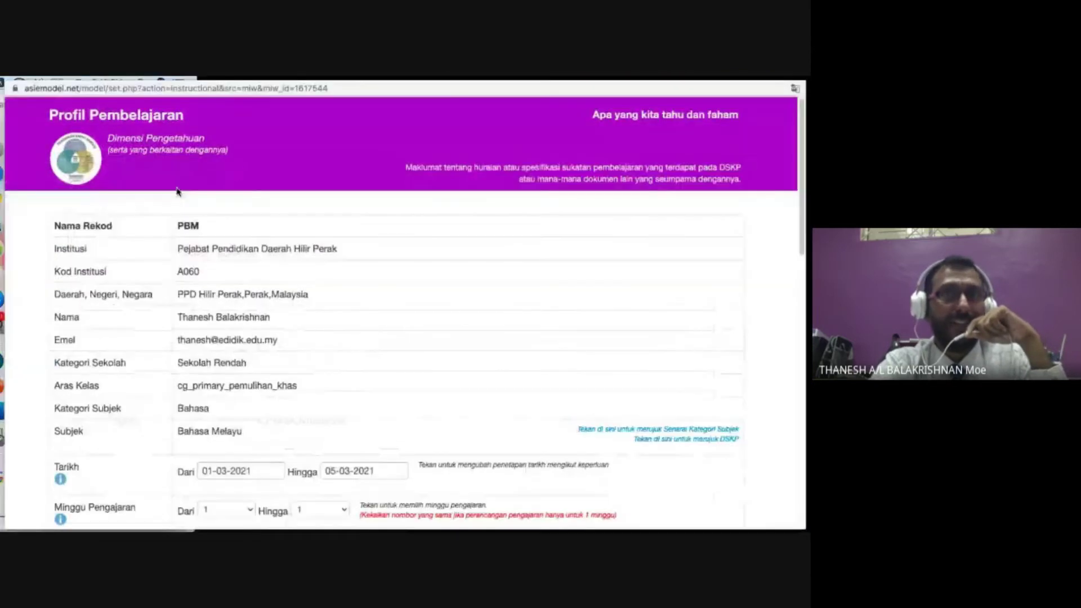
pyautogui.scroll(-1, 545, 313)
pyautogui.scroll(-10, 546, 310)
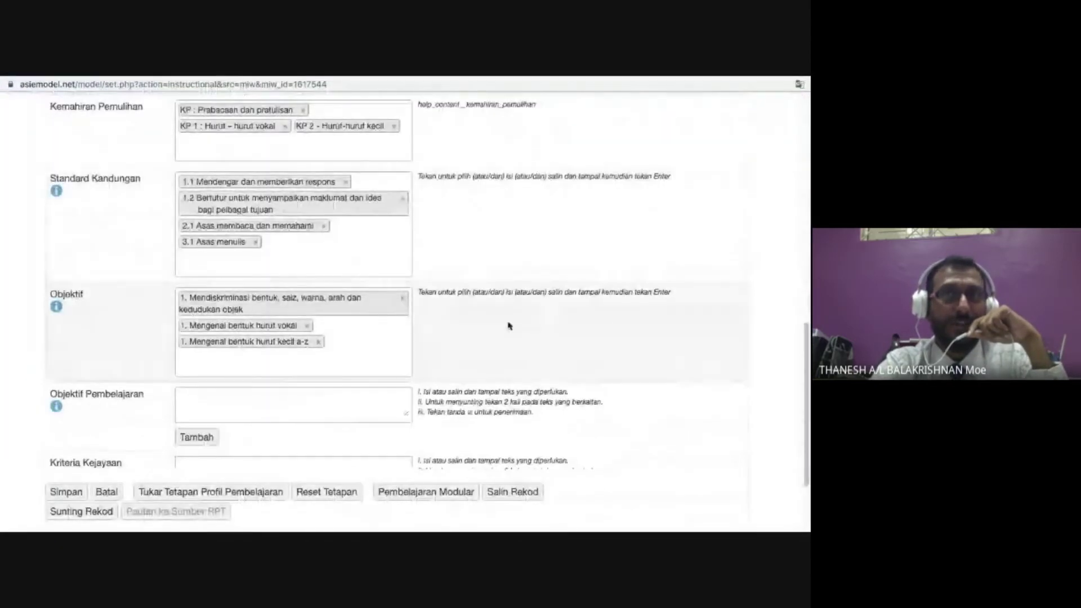
pyautogui.scroll(-3, 509, 323)
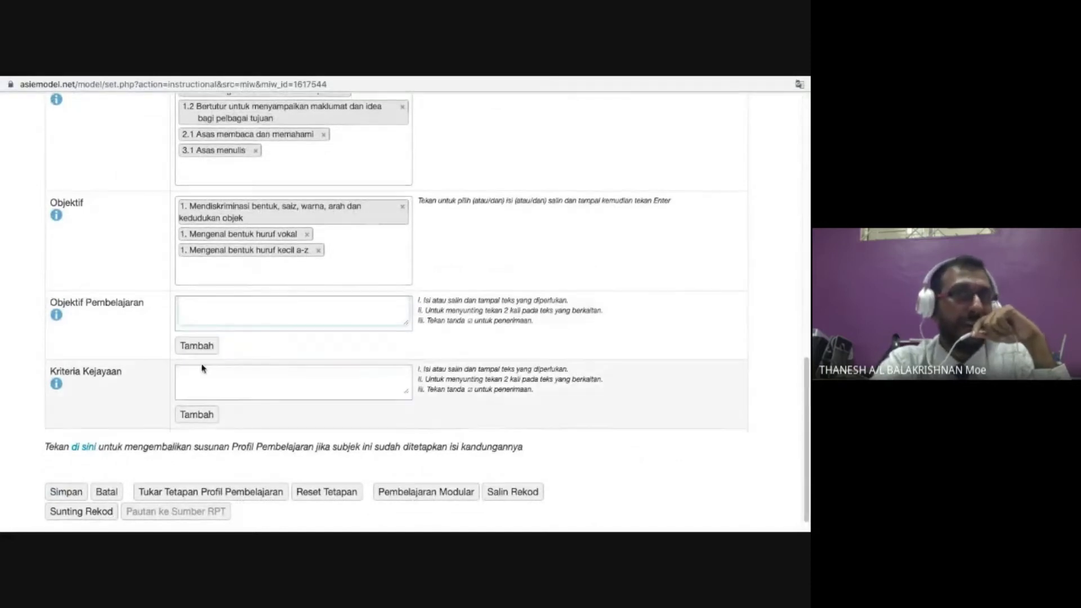
pyautogui.scroll(-1, 147, 405)
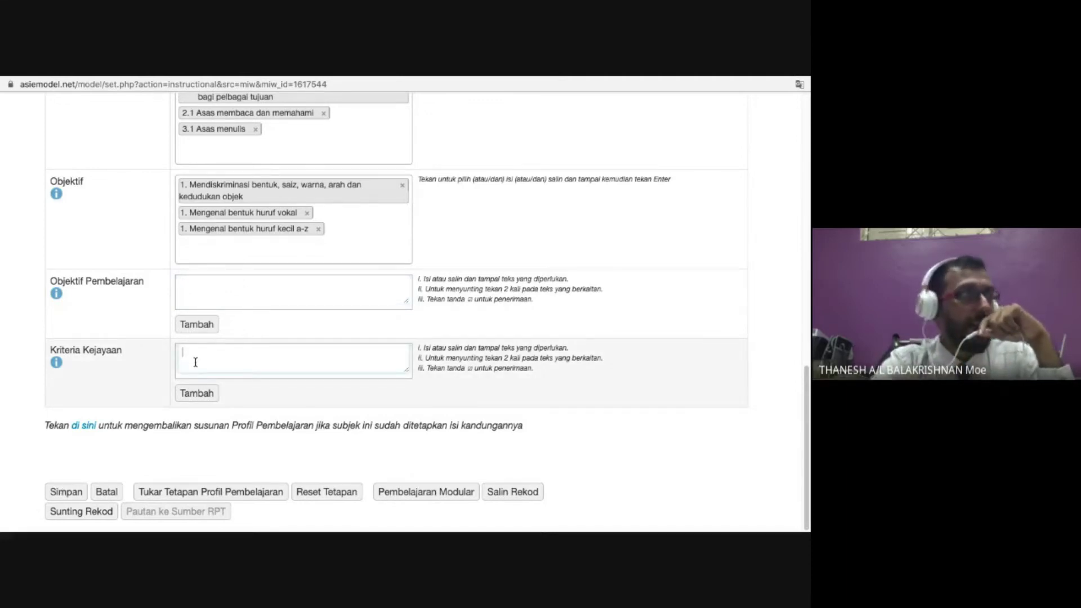
pyautogui.click(80, 491)
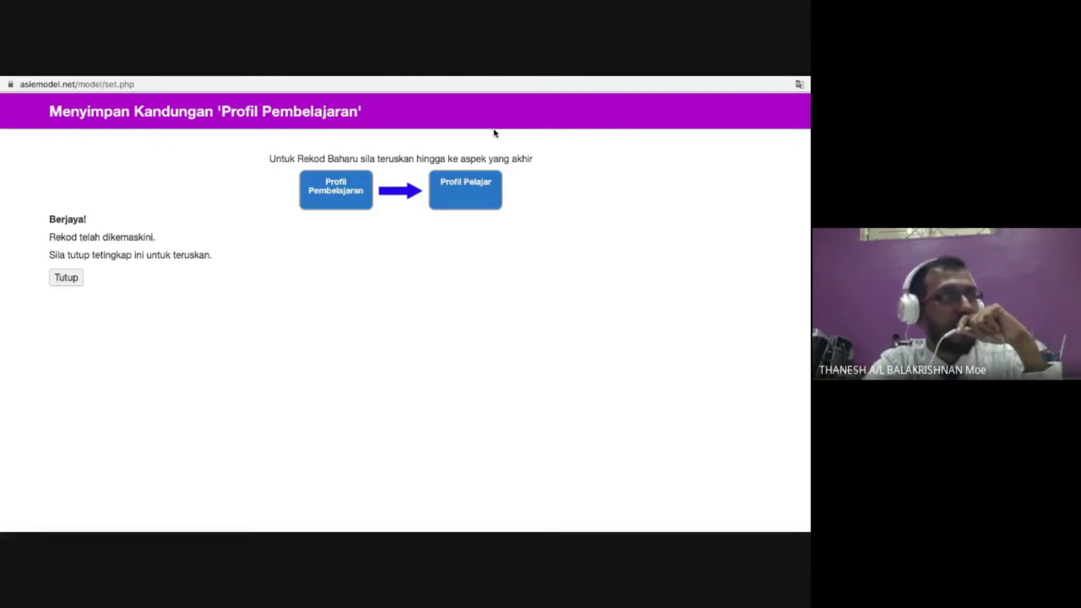
# Step: Continue to Profil Pelajar, enlarge its window and set Kesediaan Pelajar to "Pelajar mempunyai pengetahuan asas tentang topik ini"
pyautogui.click(475, 188)
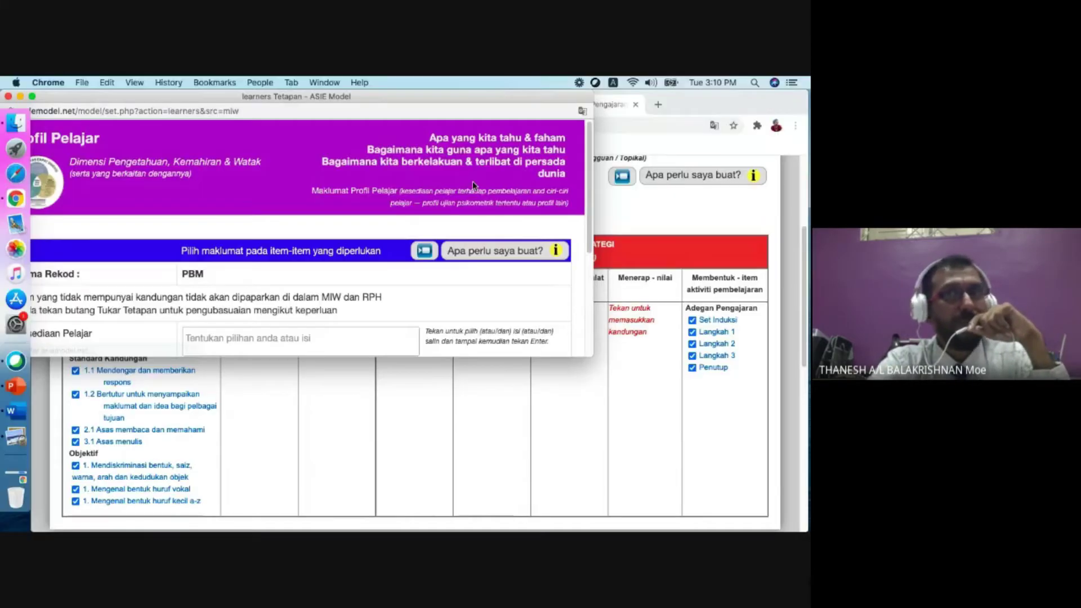
pyautogui.moveTo(595, 352); pyautogui.dragTo(808, 531)
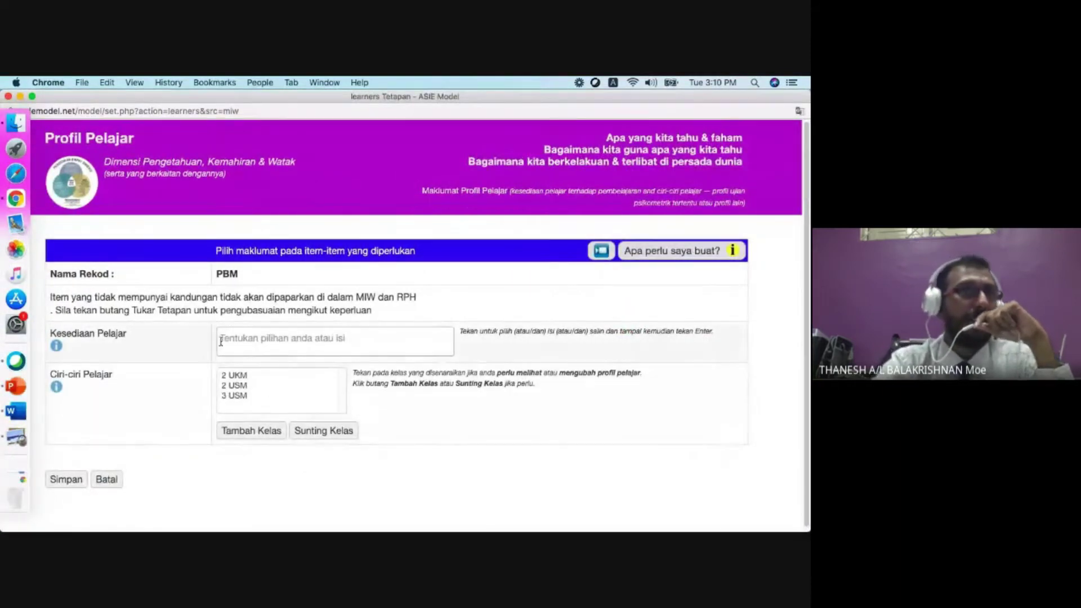
pyautogui.click(284, 341)
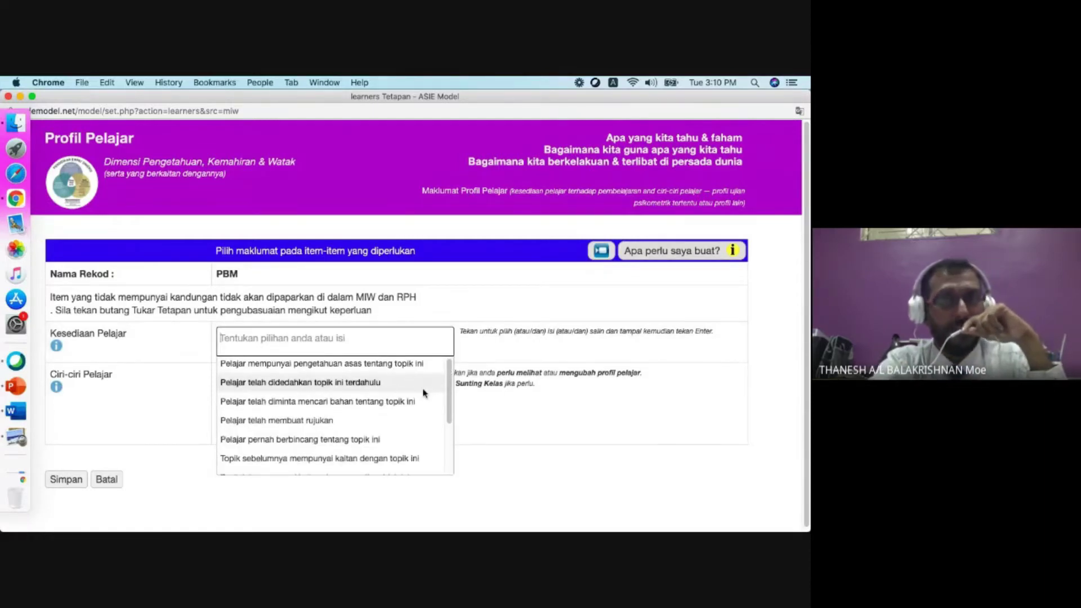
pyautogui.scroll(-3, 424, 392)
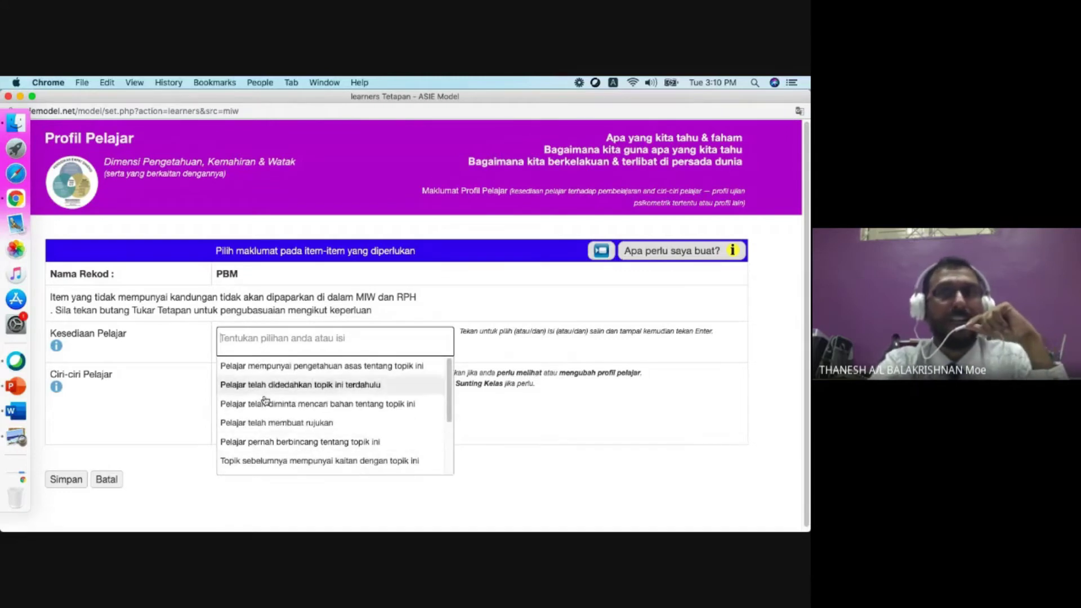
pyautogui.click(365, 367)
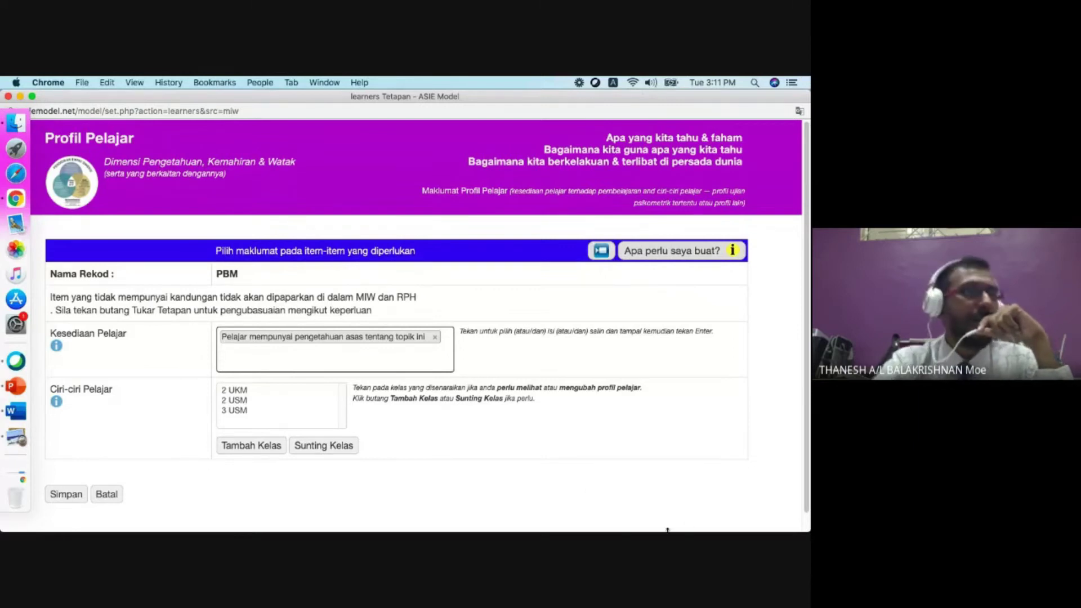
# Step: Try adding the custom entries FFGHFGHFH and GFGFGH to Kesediaan Pelajar, removing each one again
pyautogui.write('FFGHFGHFH')
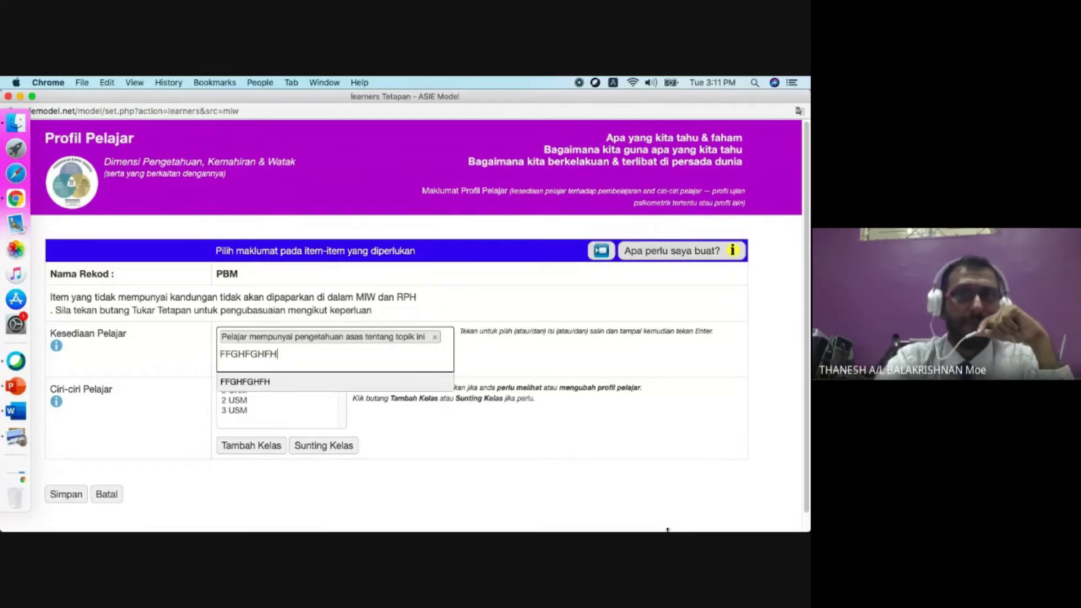
pyautogui.press('Return')
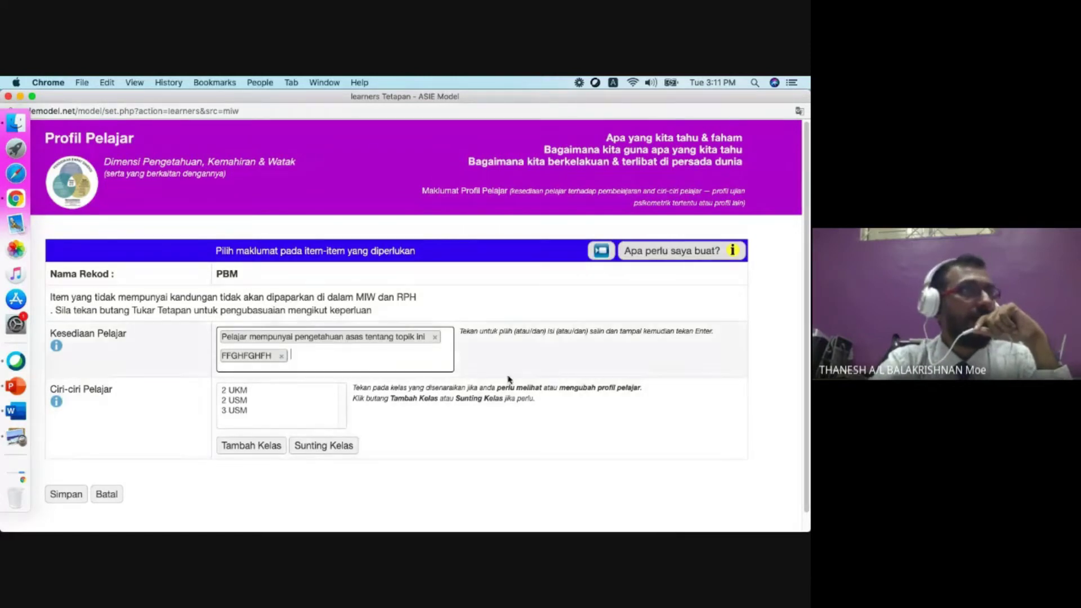
pyautogui.click(281, 357)
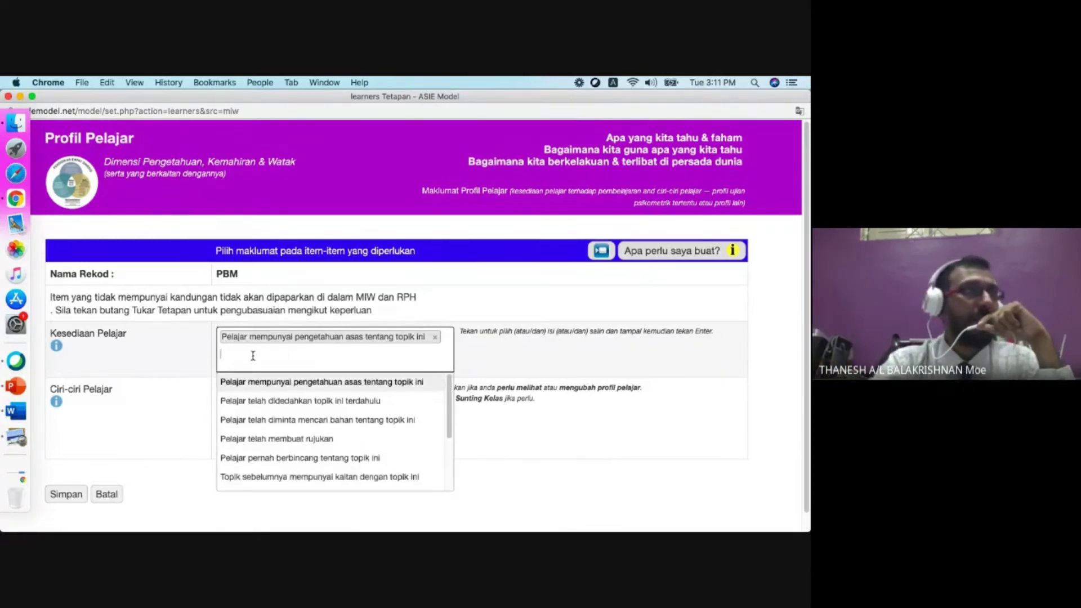
pyautogui.write('GFGFGH')
pyautogui.press('Return')
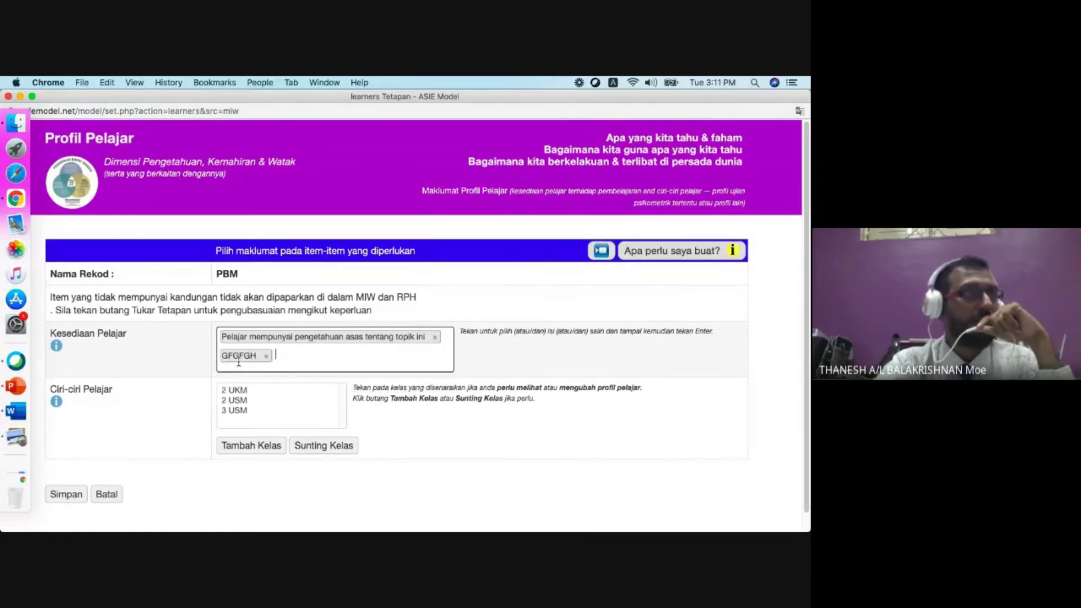
pyautogui.click(267, 356)
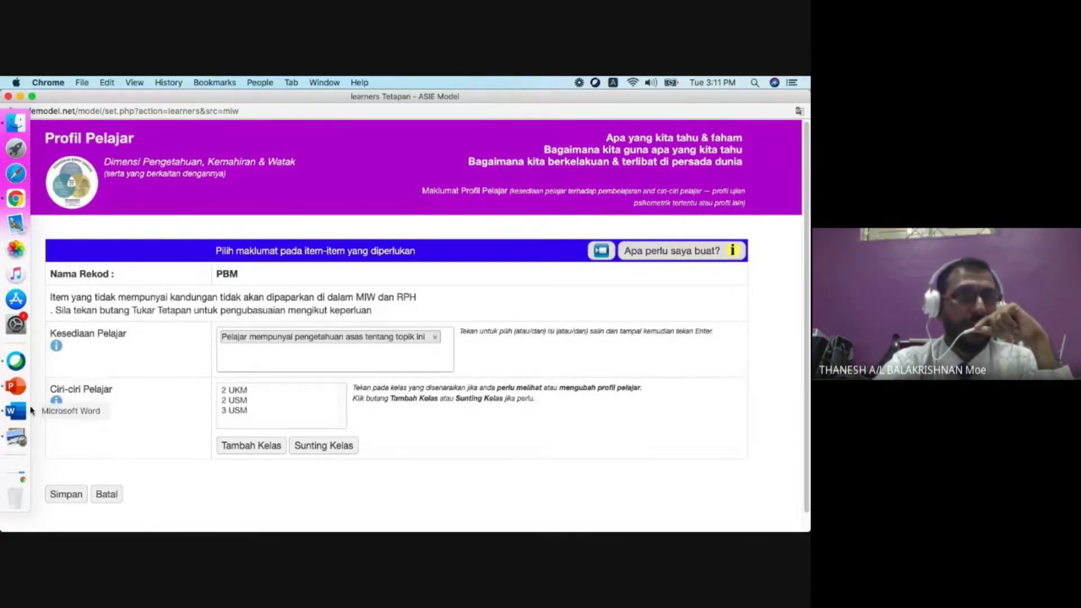
# Step: Save the Profil Pelajar content and continue to the Profil Media Pembelajaran form
pyautogui.click(65, 495)
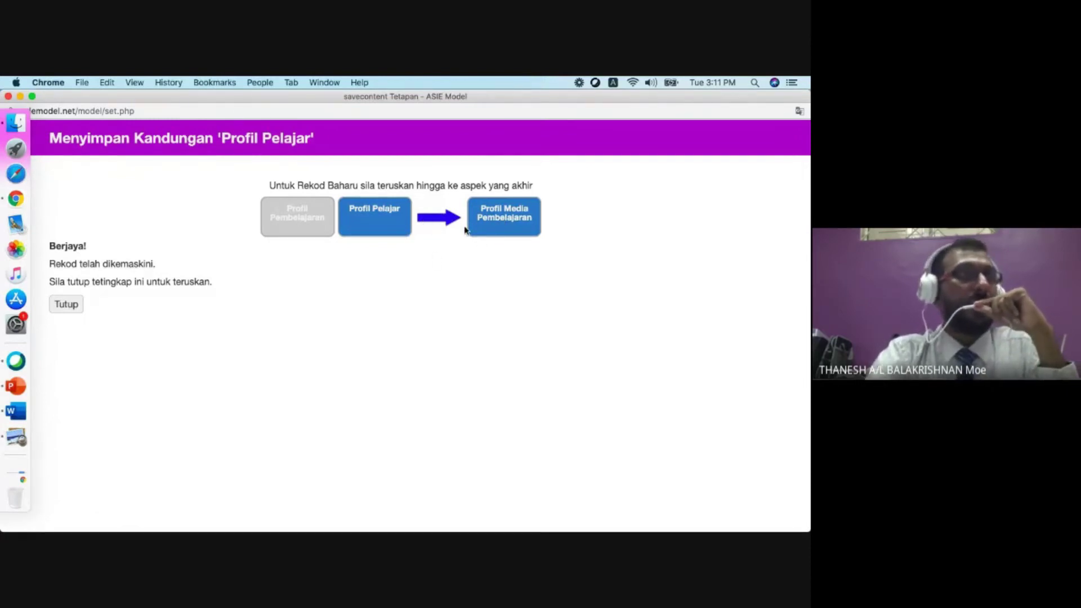
pyautogui.click(519, 219)
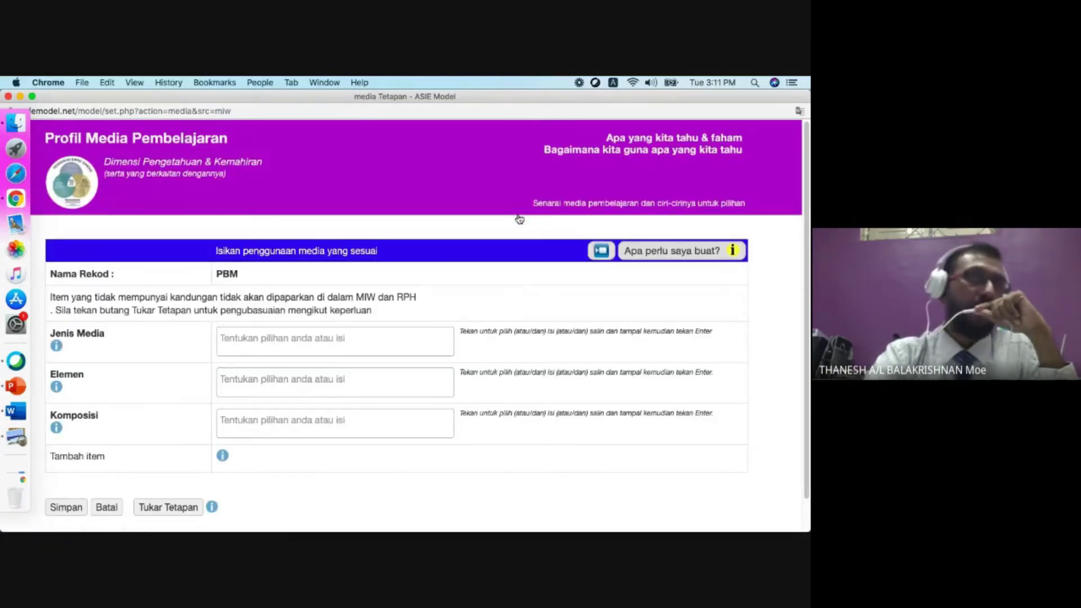
pyautogui.scroll(-1, 507, 265)
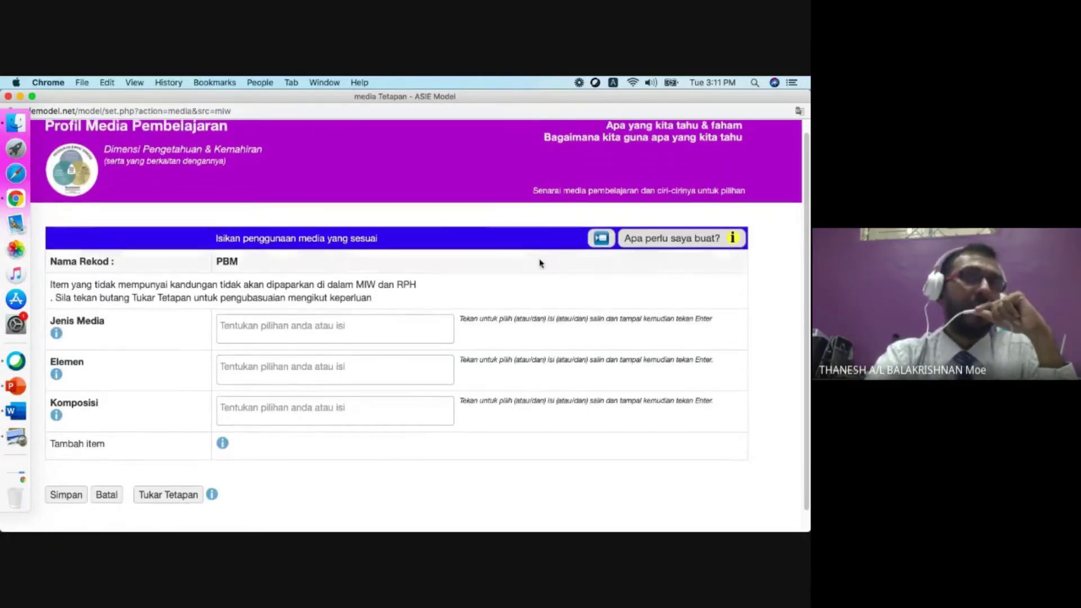
# Step: Set Jenis Media to Klip animasi, Klip audio, Carta, kad imbasan, Bahan grafik and Klip Video, and save the media profile
pyautogui.click(298, 335)
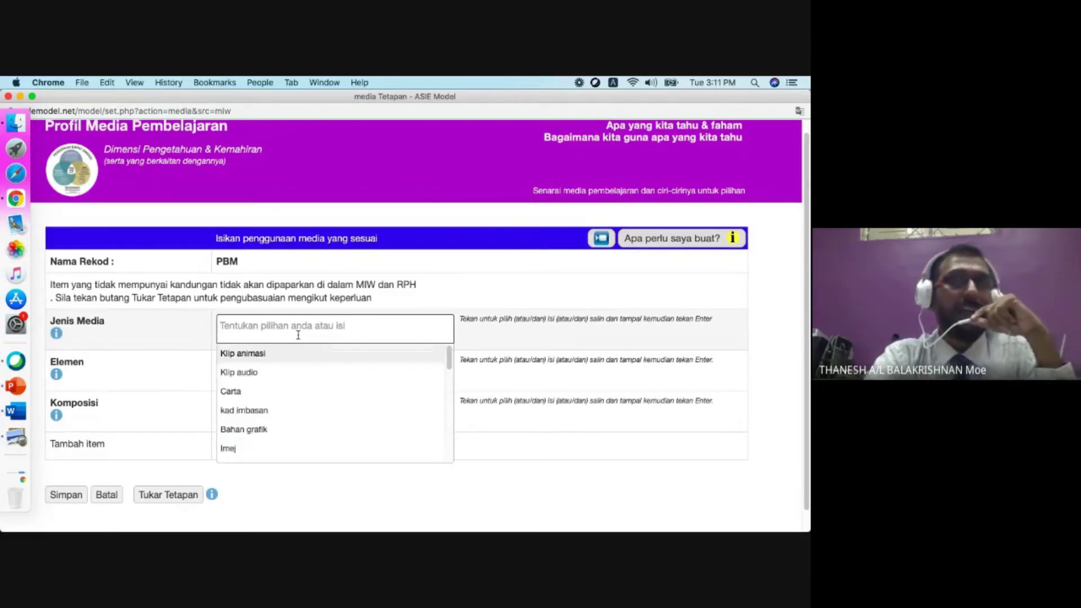
pyautogui.click(287, 353)
pyautogui.click(315, 327)
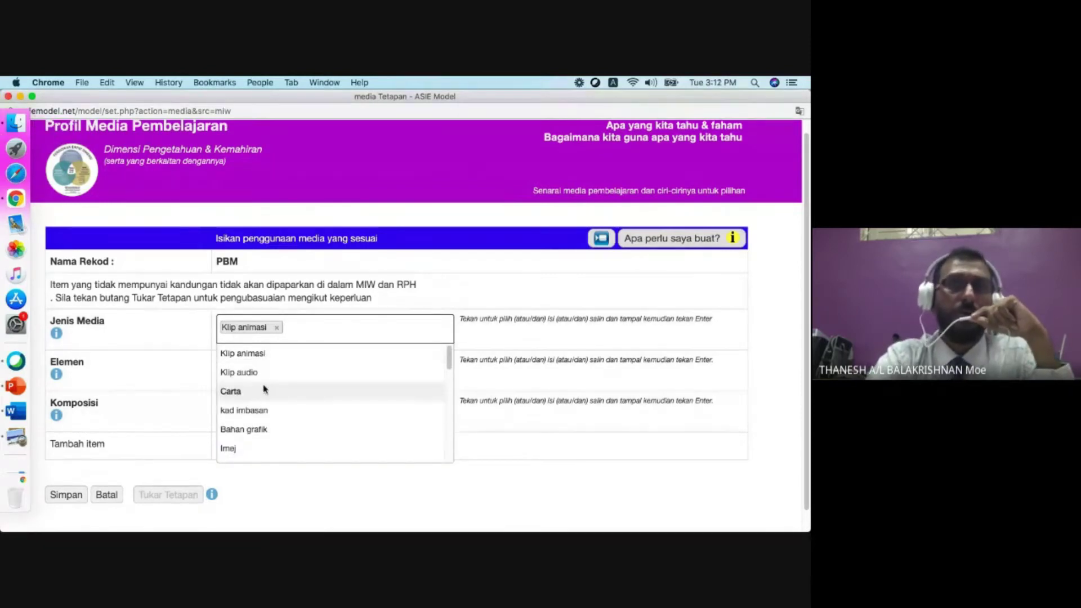
pyautogui.click(261, 373)
pyautogui.click(318, 345)
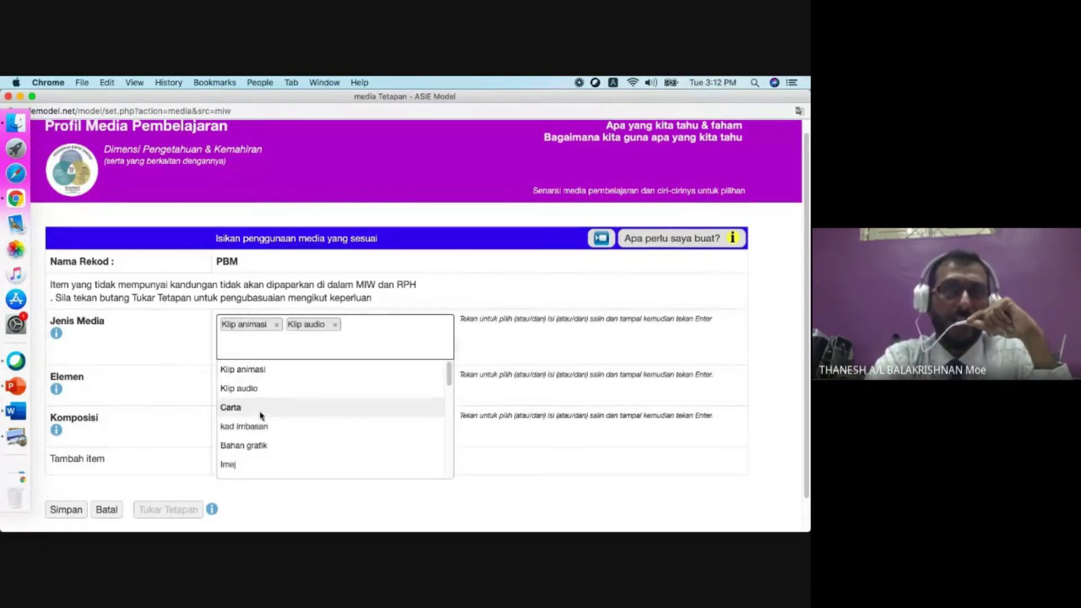
pyautogui.click(261, 411)
pyautogui.click(282, 349)
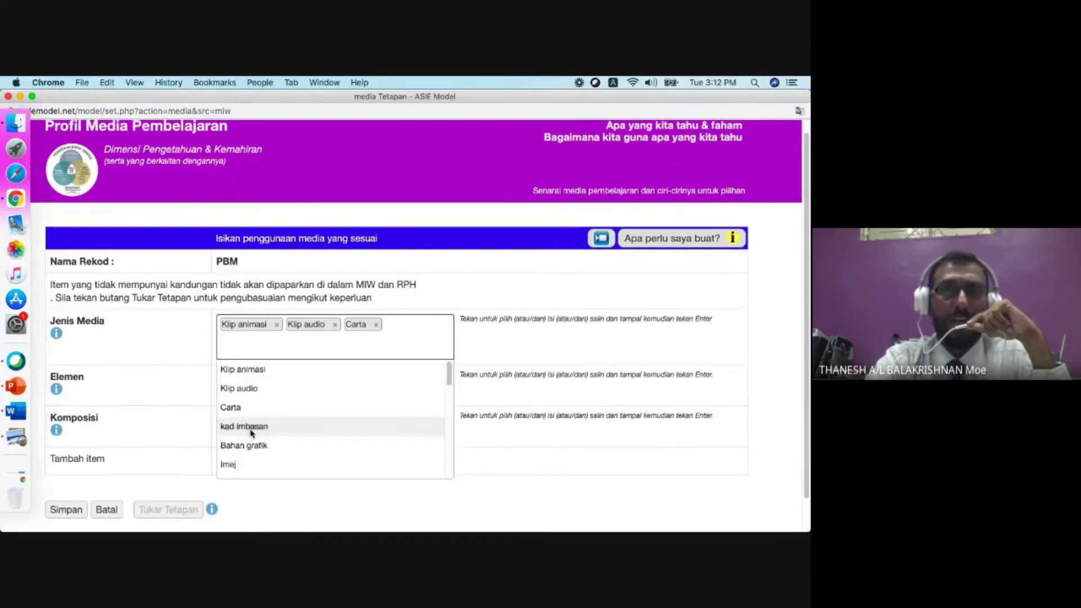
pyautogui.click(252, 428)
pyautogui.click(306, 349)
pyautogui.click(282, 446)
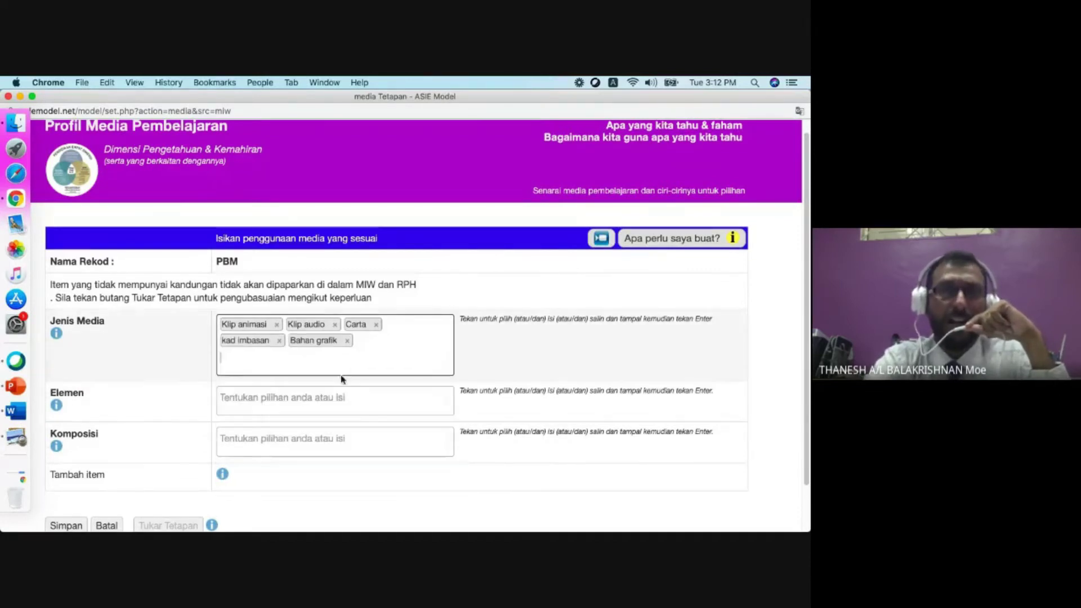
pyautogui.click(345, 366)
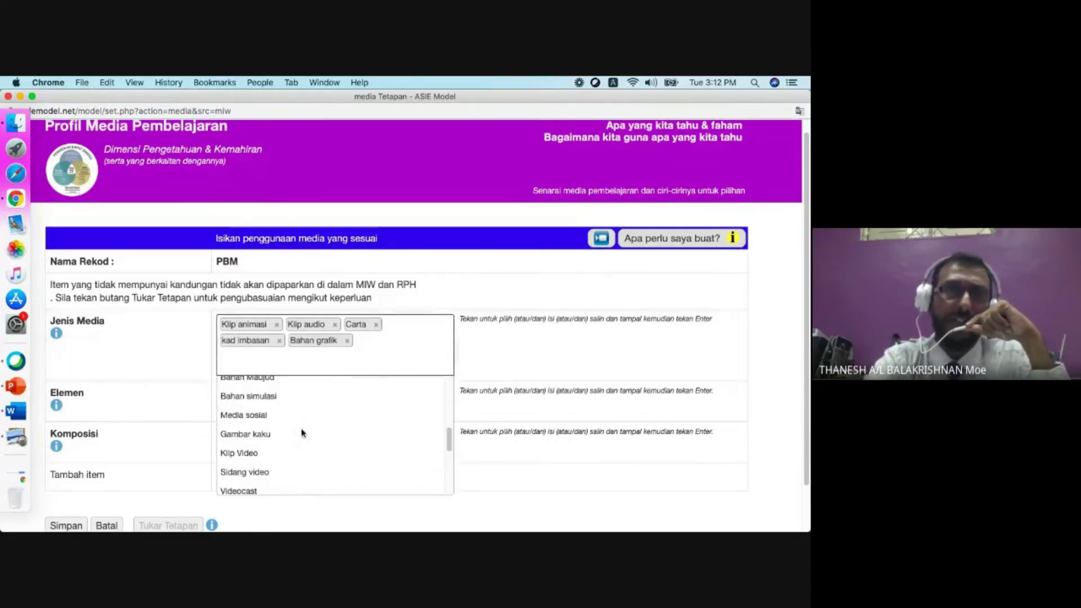
pyautogui.click(297, 458)
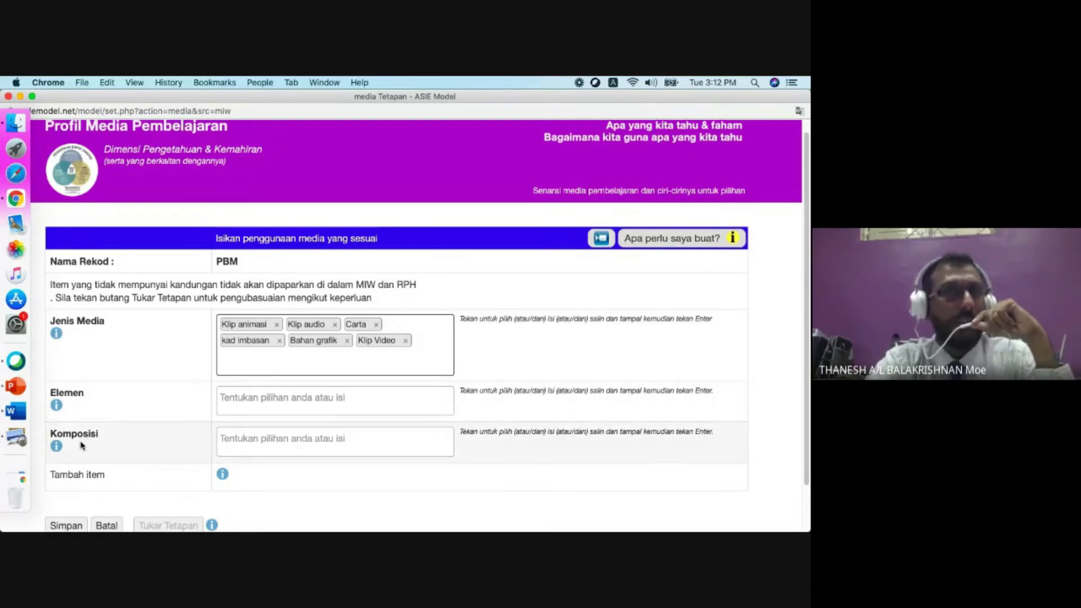
pyautogui.click(64, 526)
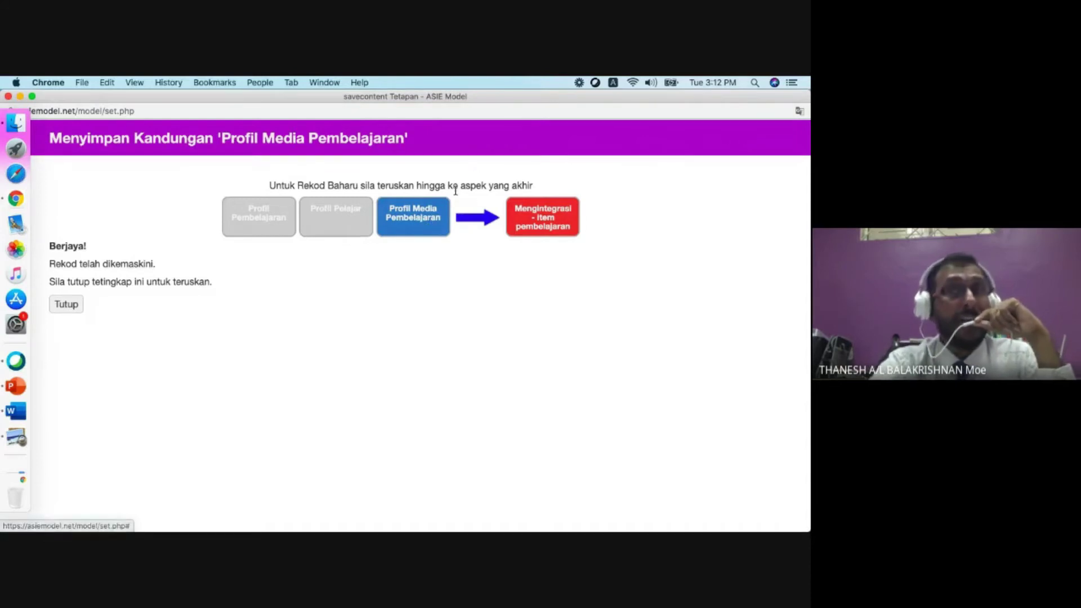
# Step: In Mengintegrasi - item pembelajaran, set Klip animasi to "Bahan untuk penyoalan" and Klip audio to "Mendengar untuk mencatat isi-isi penting"
pyautogui.click(532, 233)
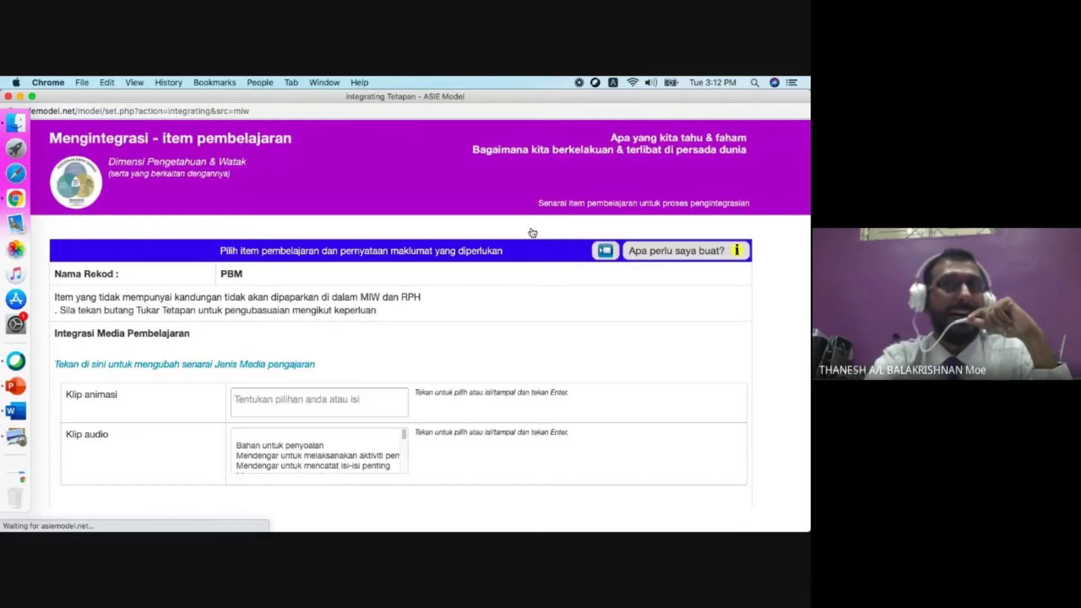
pyautogui.scroll(-1, 530, 304)
pyautogui.scroll(-3, 241, 335)
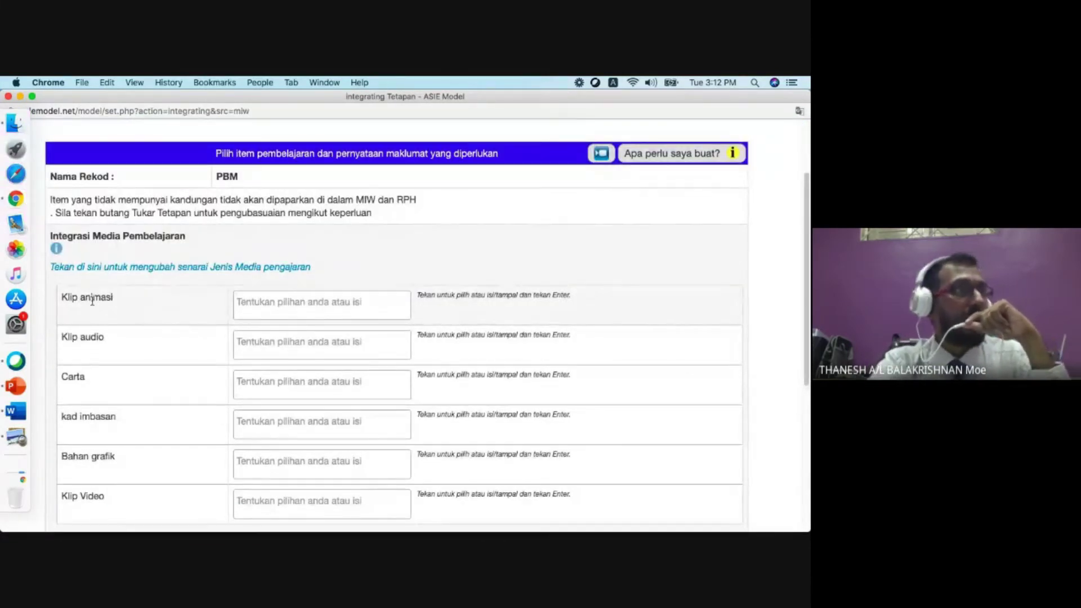
pyautogui.click(267, 311)
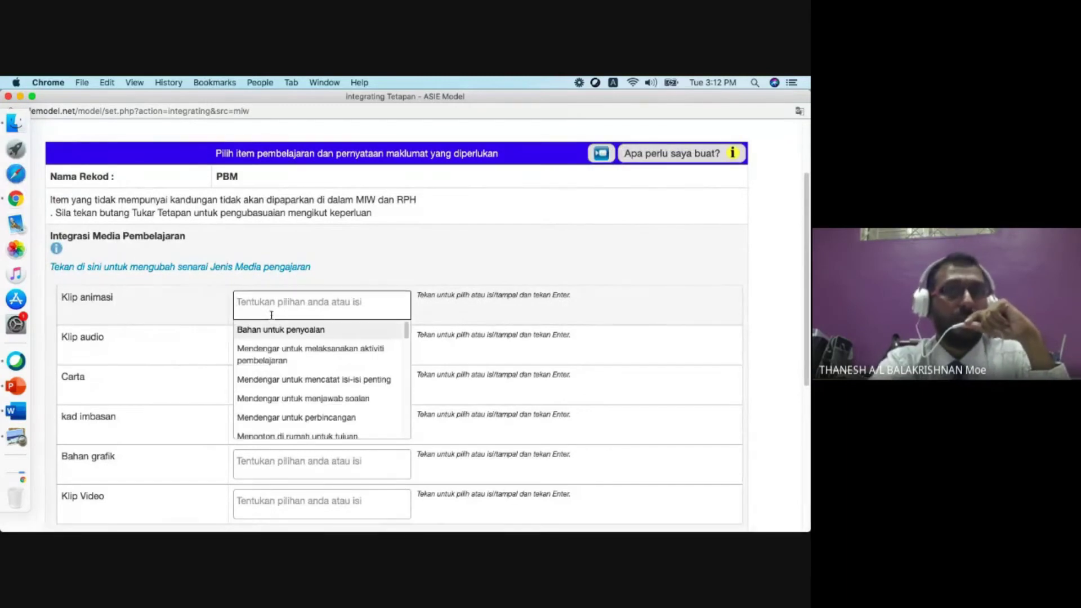
pyautogui.click(283, 330)
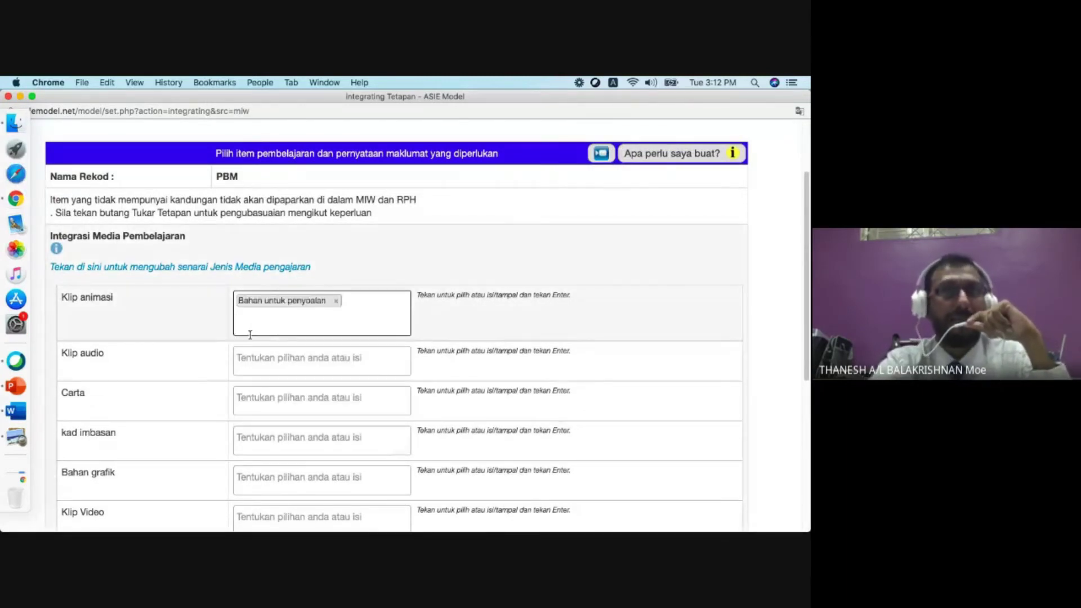
pyautogui.click(255, 360)
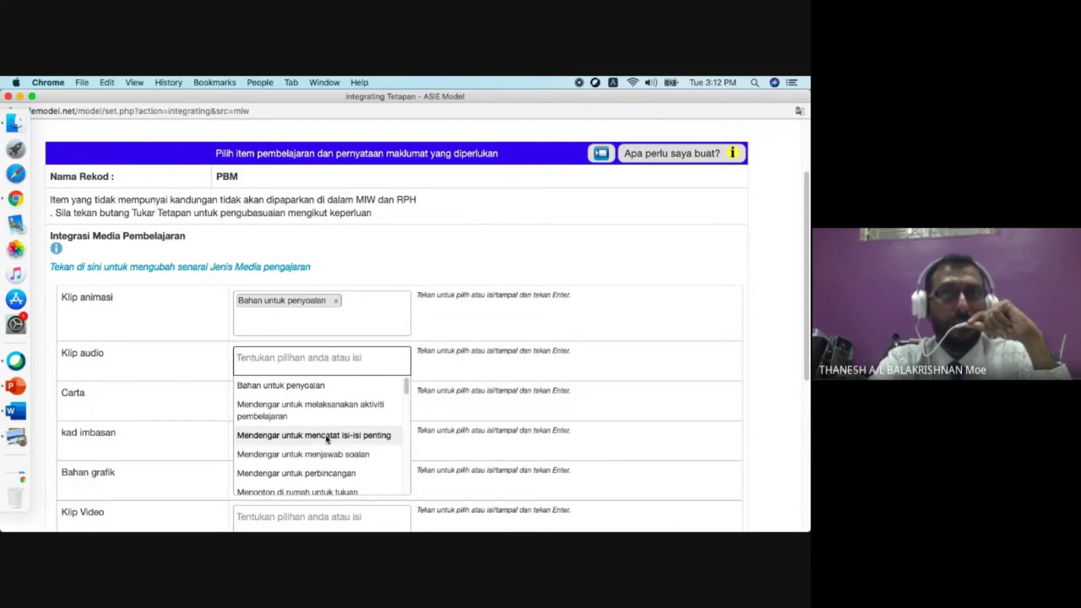
pyautogui.click(327, 439)
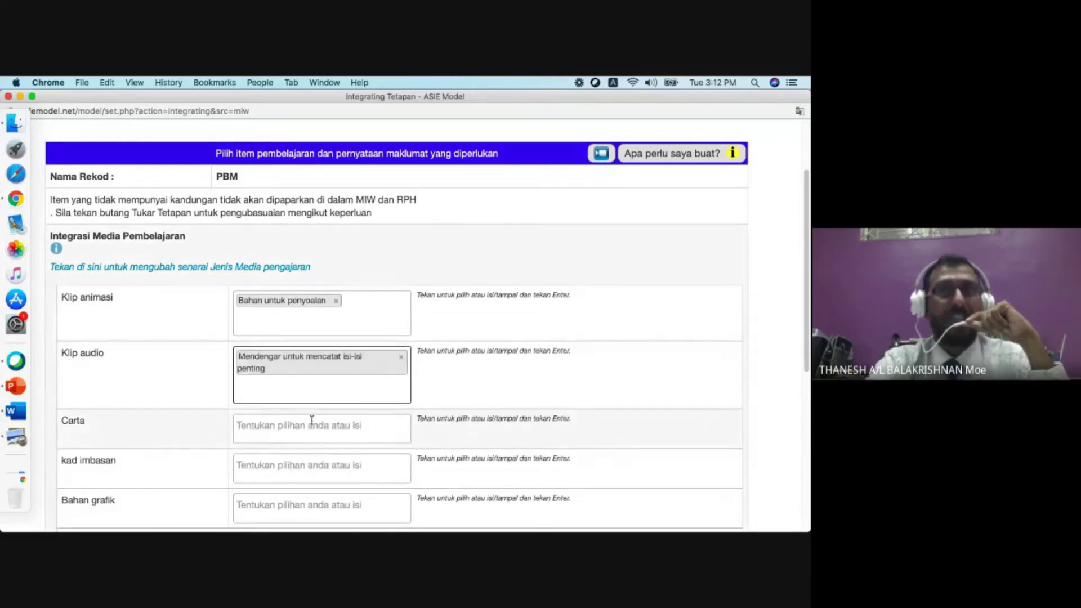
# Step: Set the media use for Carta to "Untuk aktiviti bilik darjah" and for kad imbasan to "Untuk latihan dalam bilik darjah"
pyautogui.scroll(-1, 299, 414)
pyautogui.click(265, 407)
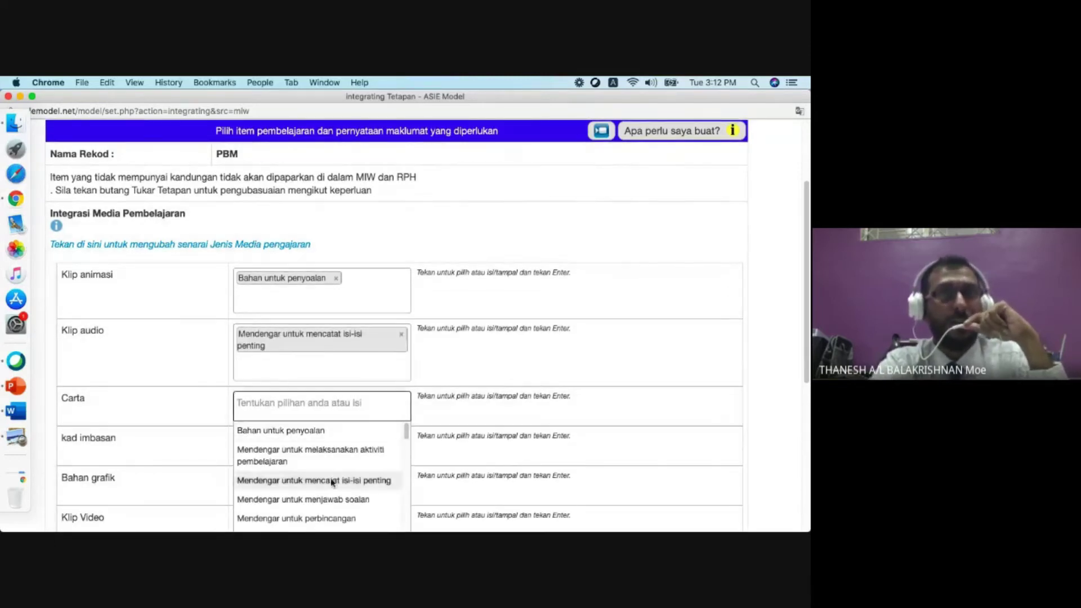
pyautogui.scroll(-3, 329, 482)
pyautogui.scroll(-5, 320, 485)
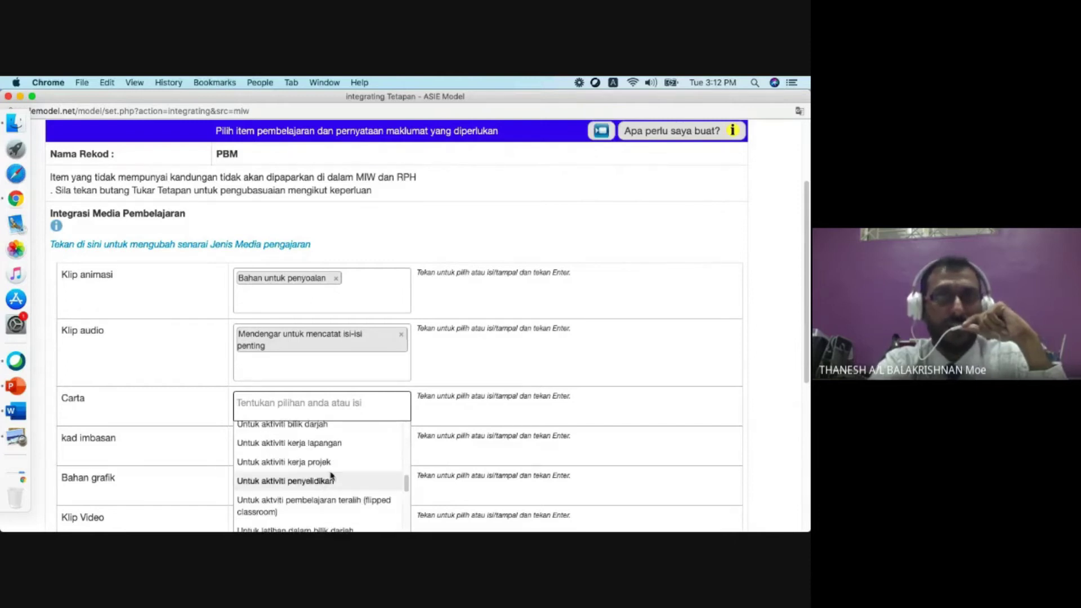
pyautogui.click(332, 427)
pyautogui.scroll(-3, 450, 388)
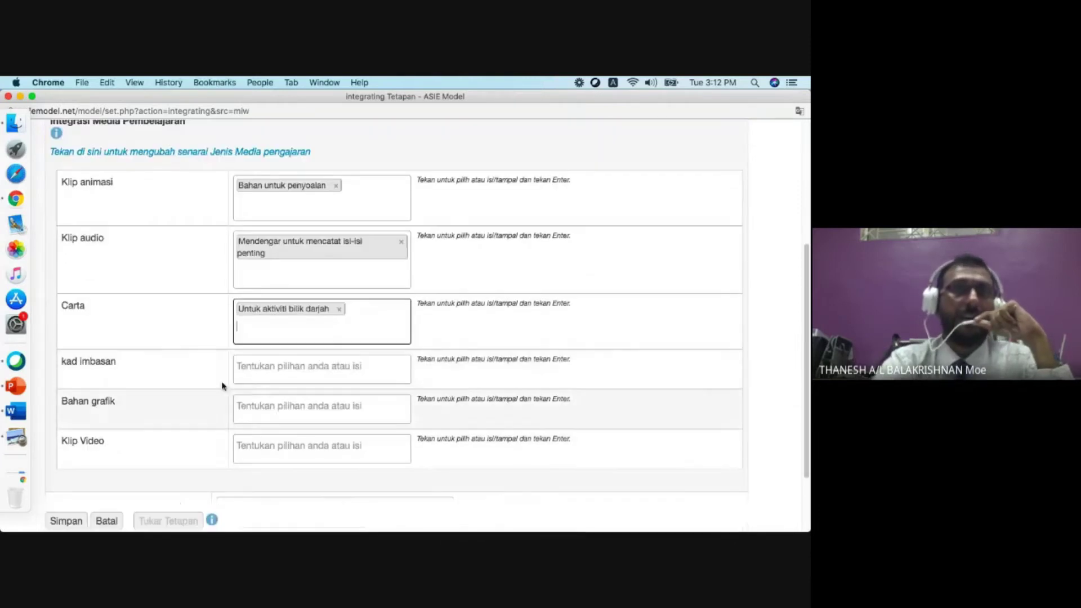
pyautogui.click(297, 369)
pyautogui.scroll(-10, 333, 450)
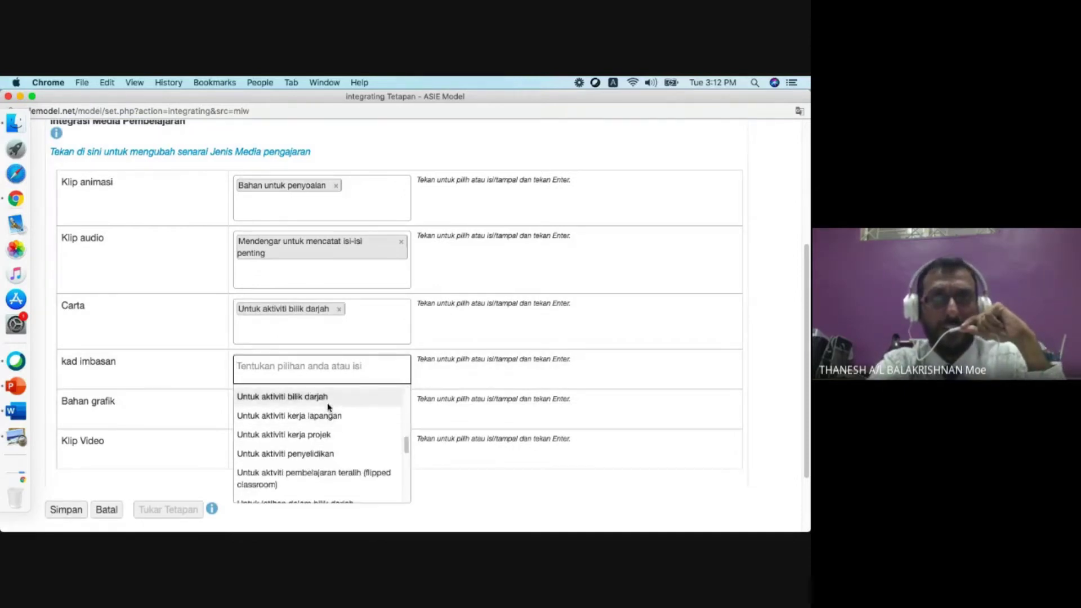
pyautogui.scroll(-3, 316, 474)
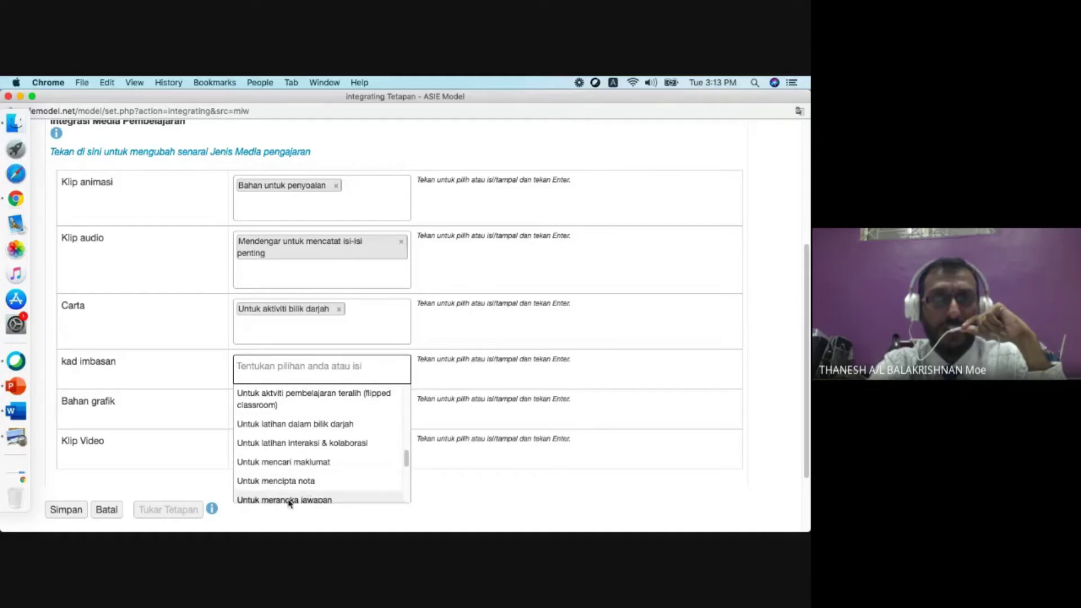
pyautogui.click(341, 425)
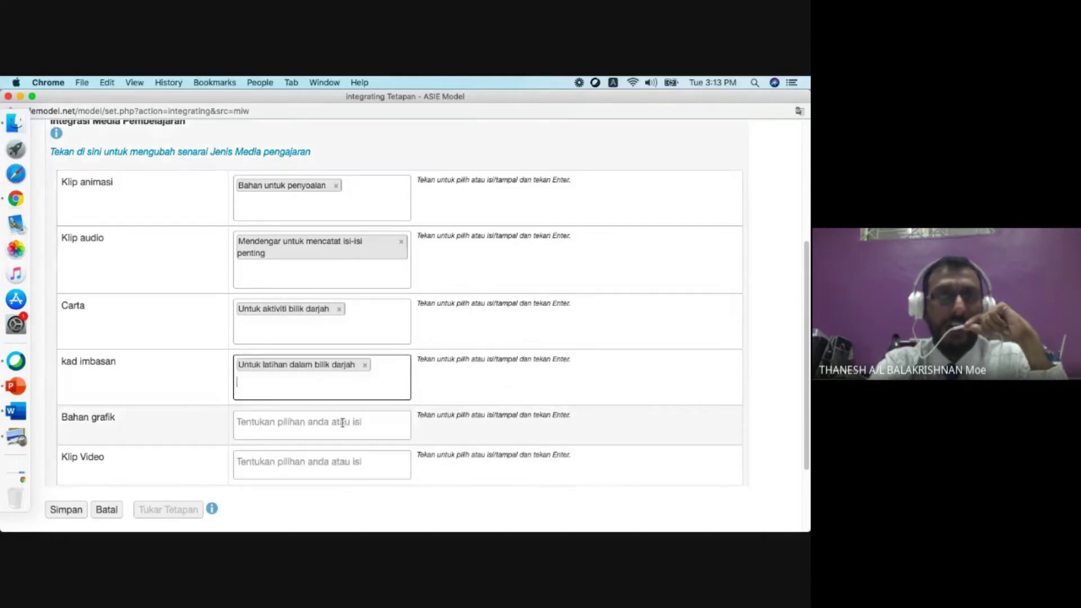
# Step: Set Bahan grafik to "Sebagai rujukan dalam pengajaran" and Klip Video to "Menonton untuk aktiviti pembelajaran bilik darjah"
pyautogui.click(289, 430)
pyautogui.scroll(-3, 314, 499)
pyautogui.scroll(-2, 315, 499)
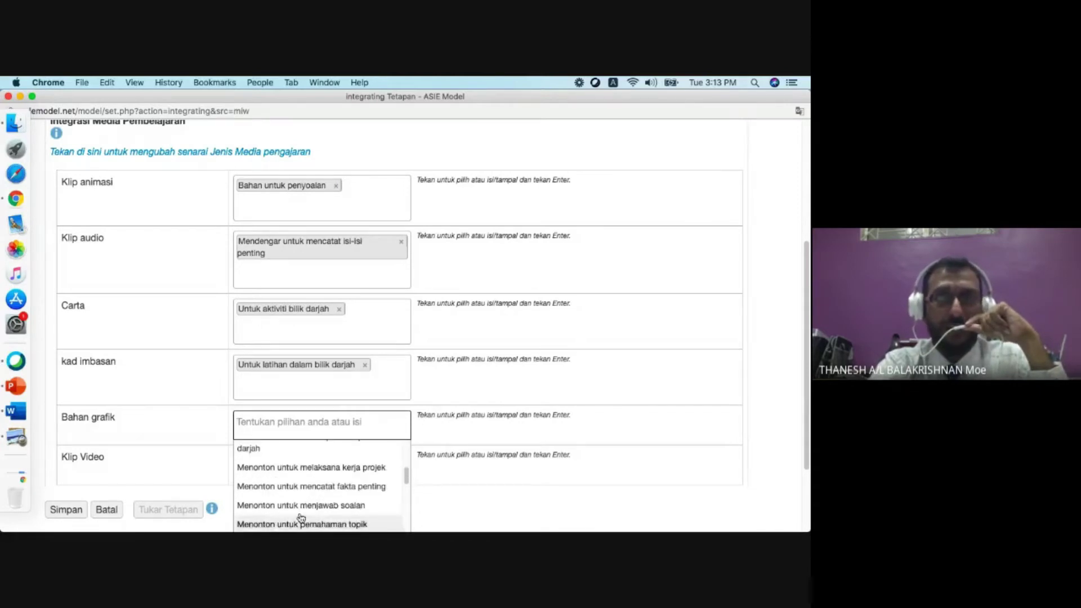
pyautogui.scroll(-2, 309, 508)
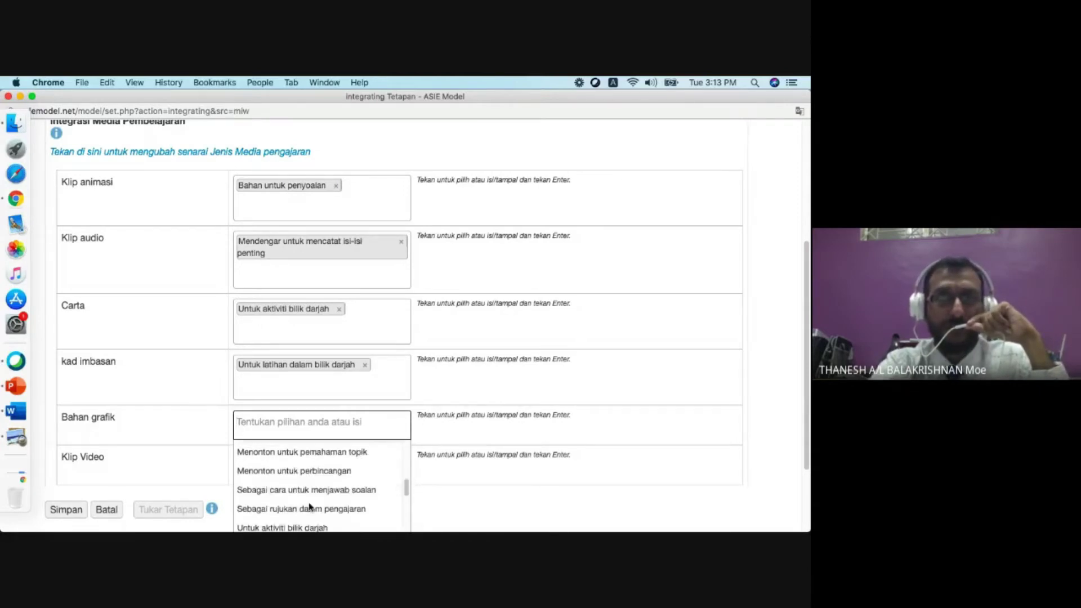
pyautogui.click(286, 508)
pyautogui.scroll(-3, 435, 484)
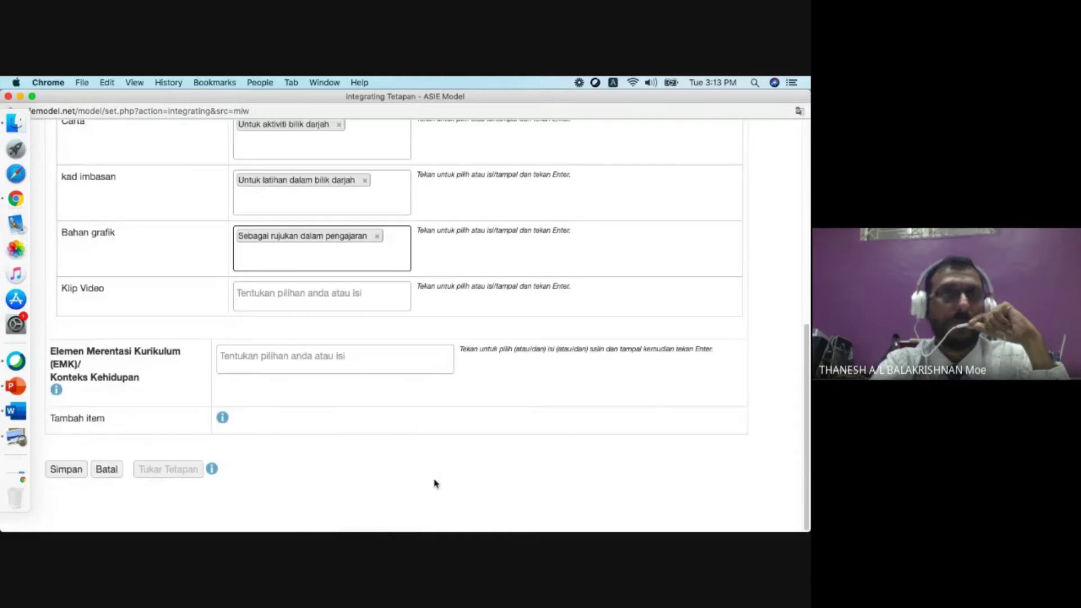
pyautogui.click(278, 295)
pyautogui.scroll(-3, 319, 394)
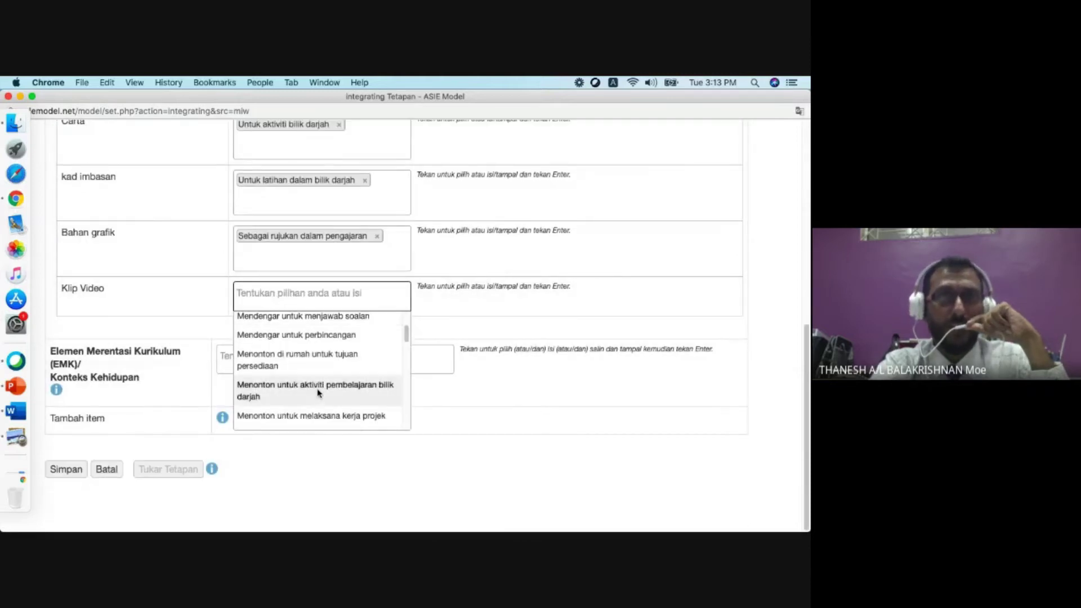
pyautogui.click(319, 393)
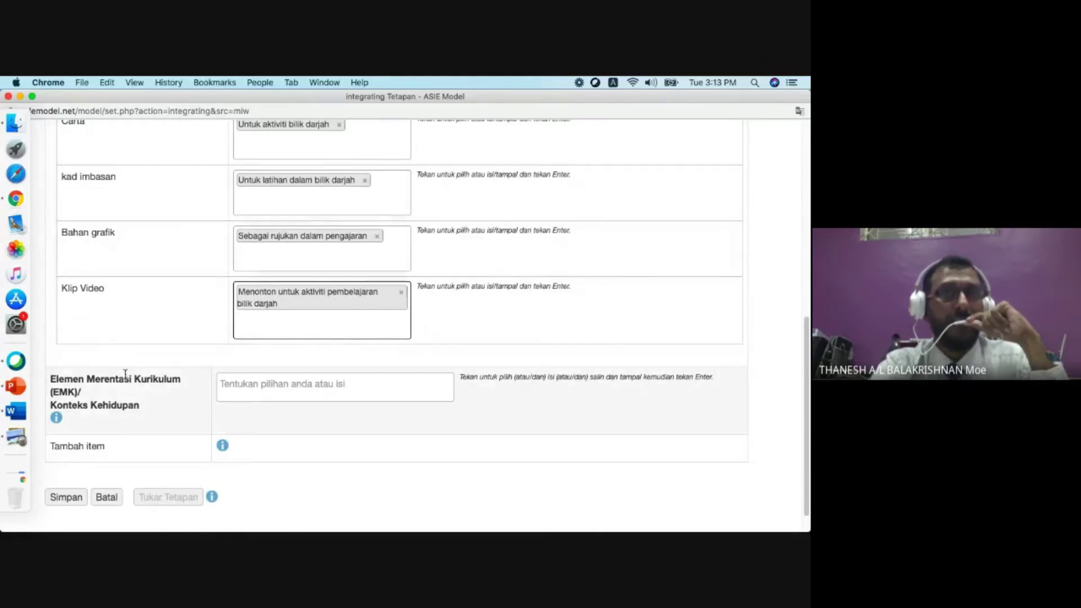
# Step: Set Elemen Merentasi Kurikulum (EMK) / Konteks Kehidupan to Bahasa and save the Mengintegrasi - item pembelajaran content
pyautogui.click(257, 393)
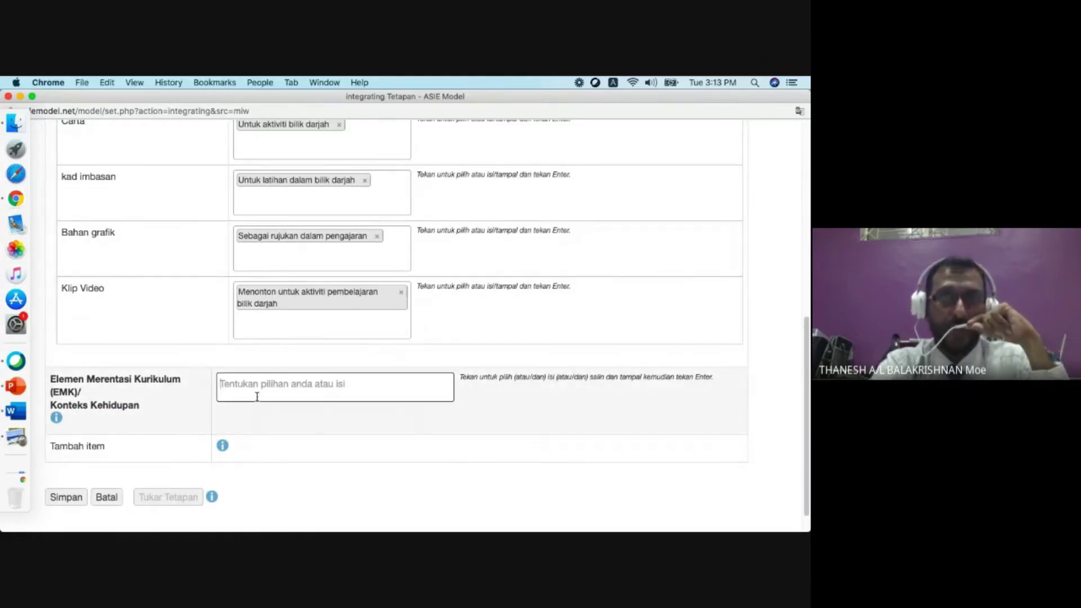
pyautogui.scroll(-5, 298, 484)
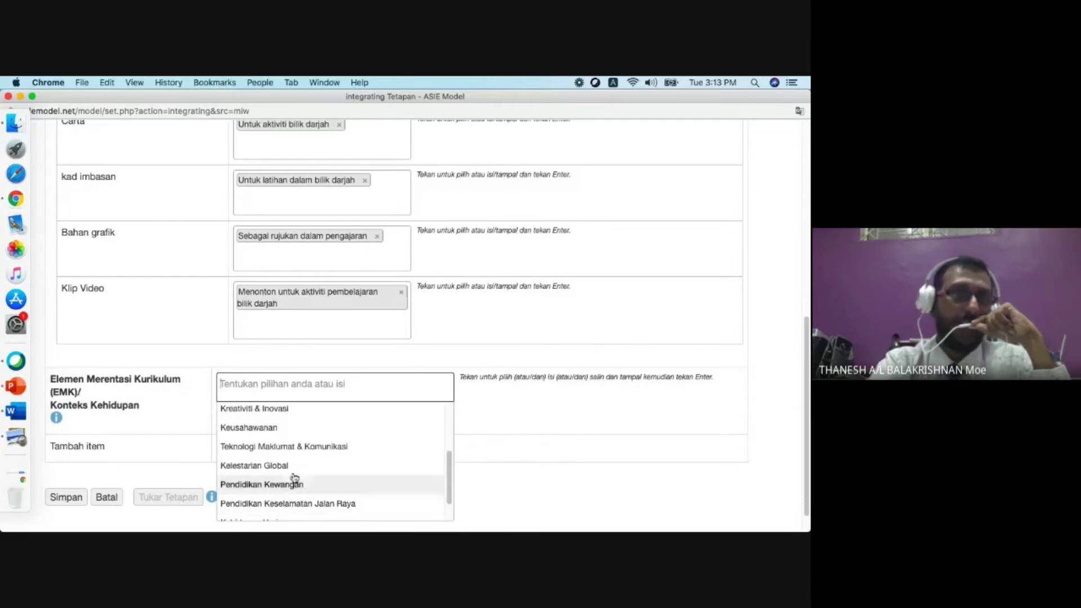
pyautogui.scroll(-1, 313, 450)
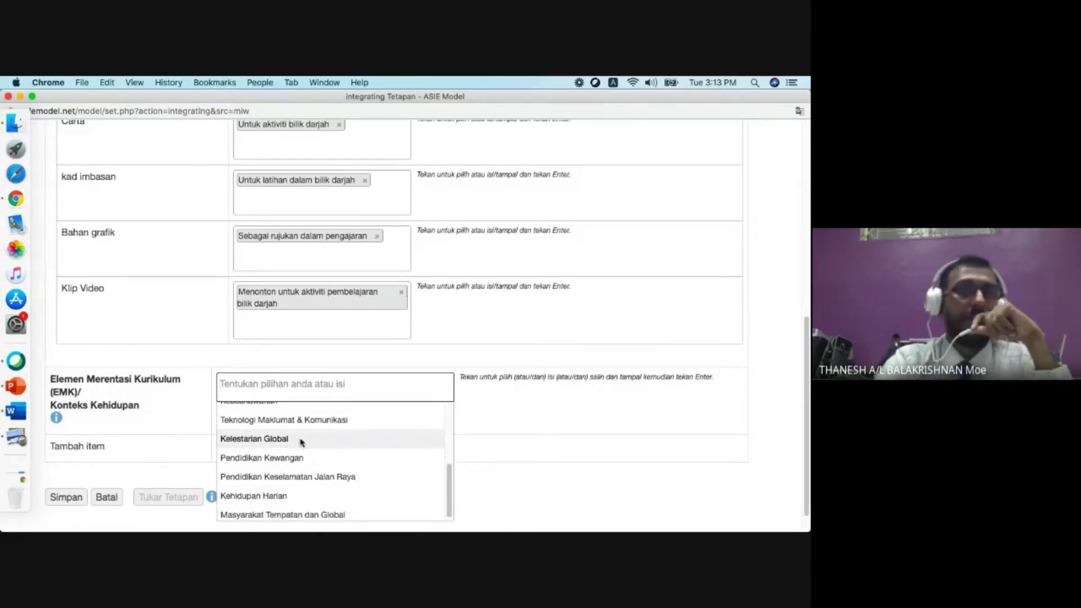
pyautogui.scroll(6, 299, 450)
pyautogui.click(262, 416)
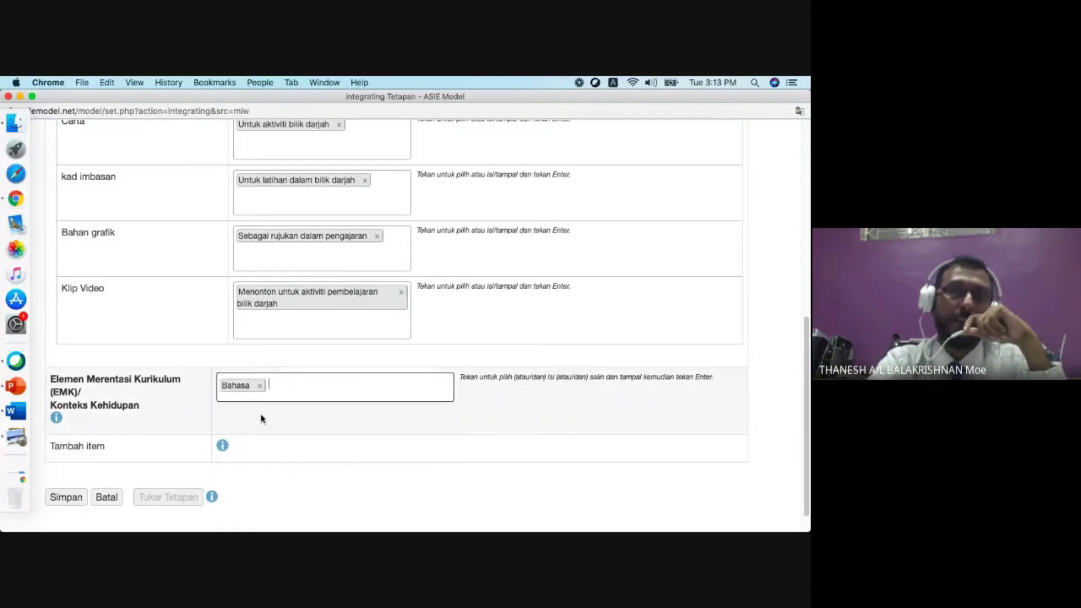
pyautogui.click(73, 498)
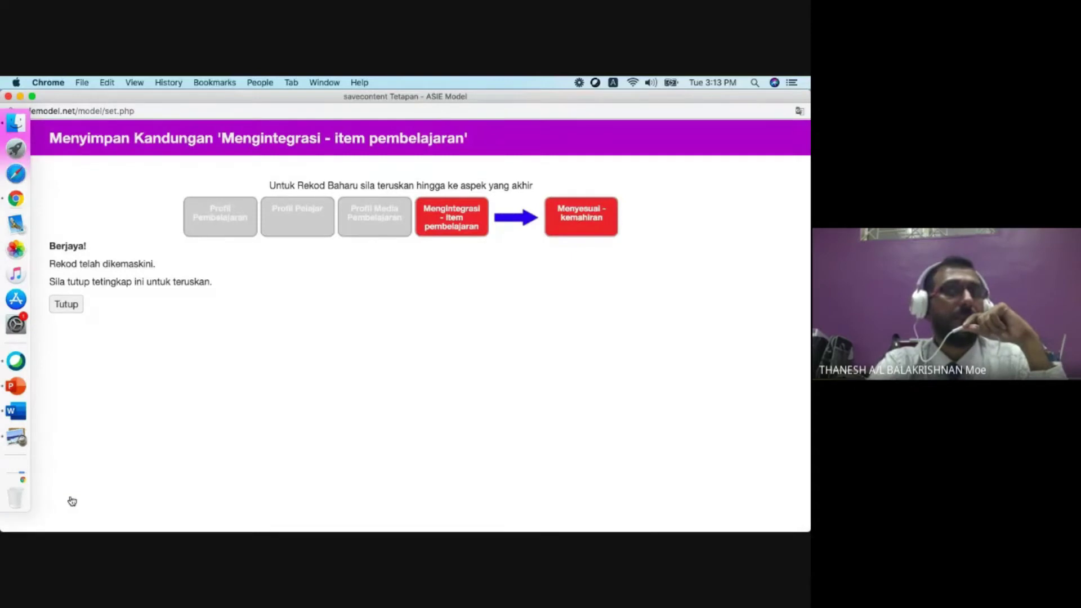
# Step: Continue to Menyesuai - kemahiran, set Kemahiran Berfikir Aras Tinggi to "Penyelesaian masalah" and save the content
pyautogui.click(570, 214)
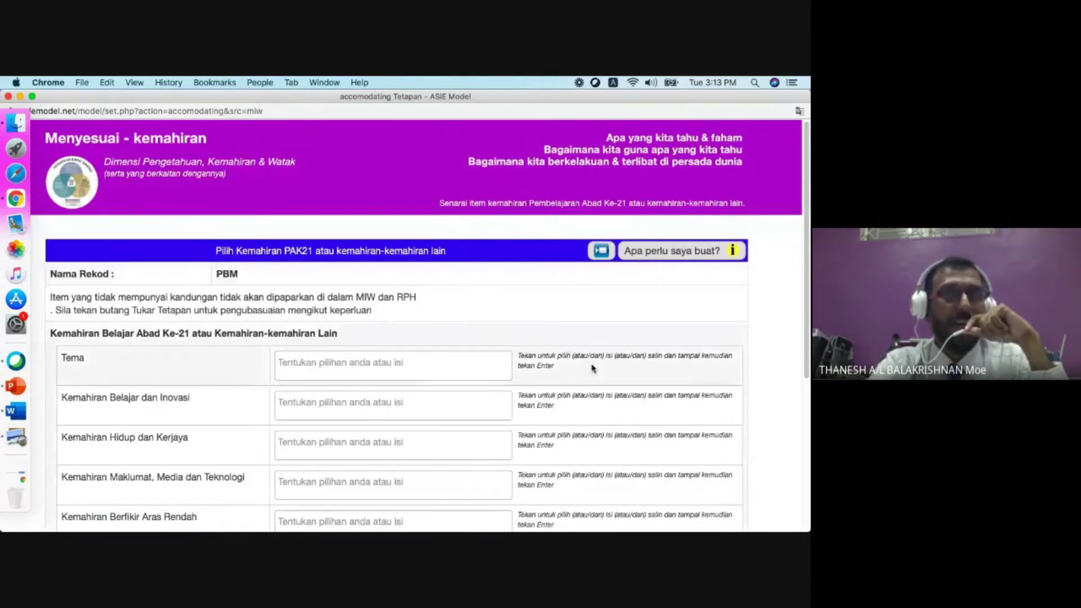
pyautogui.scroll(-3, 592, 369)
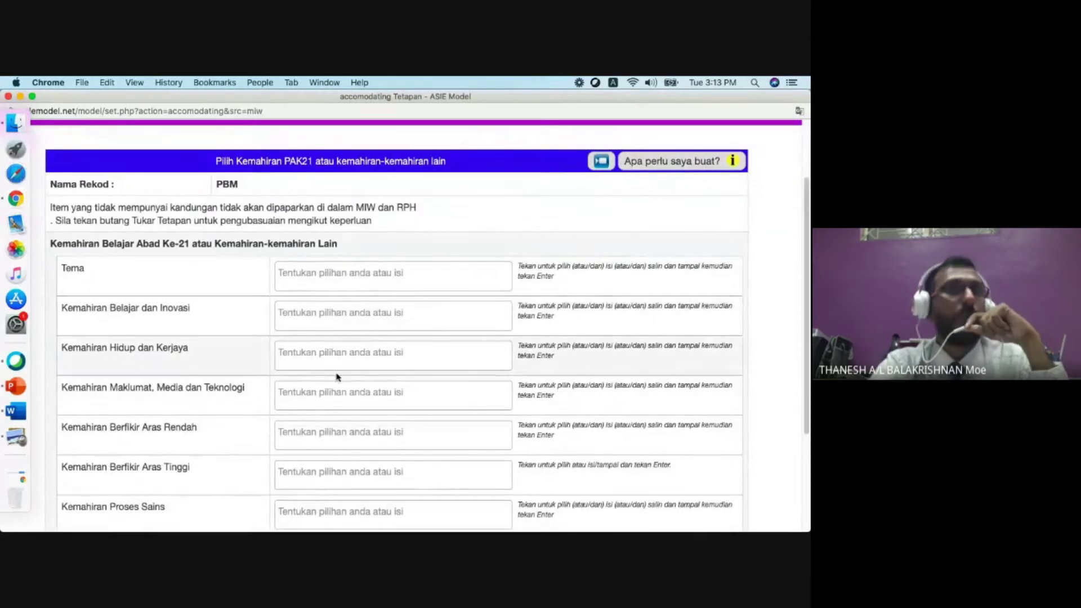
pyautogui.scroll(-3, 338, 377)
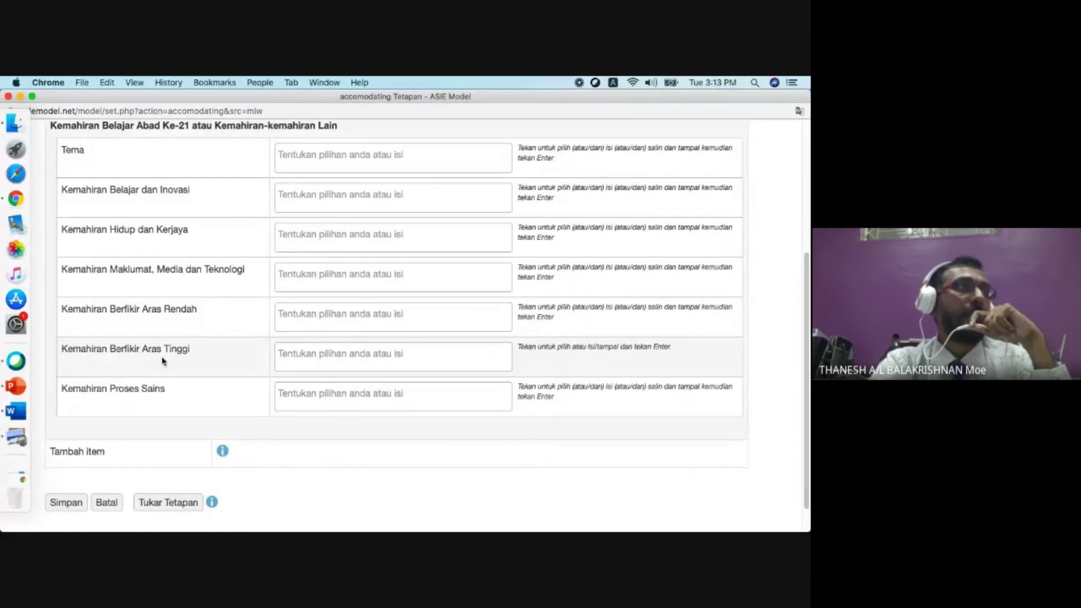
pyautogui.click(285, 353)
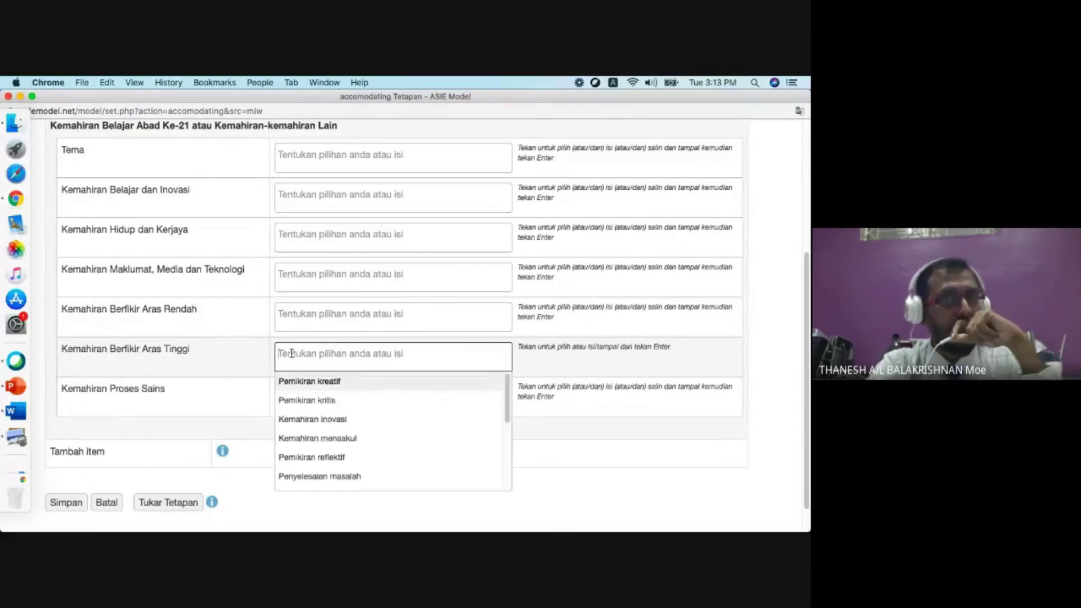
pyautogui.scroll(-1, 376, 437)
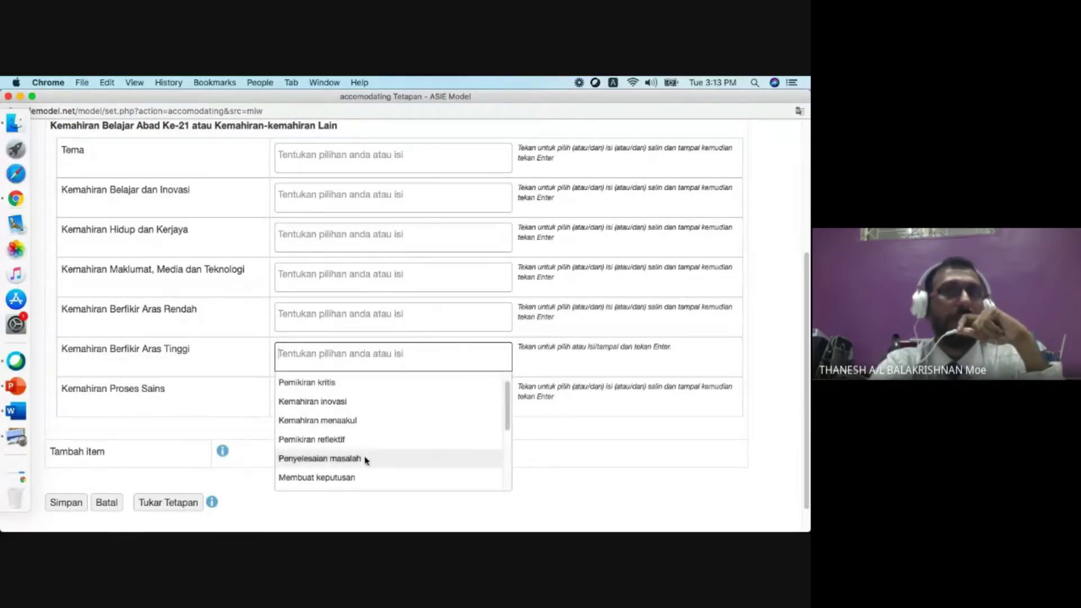
pyautogui.click(350, 459)
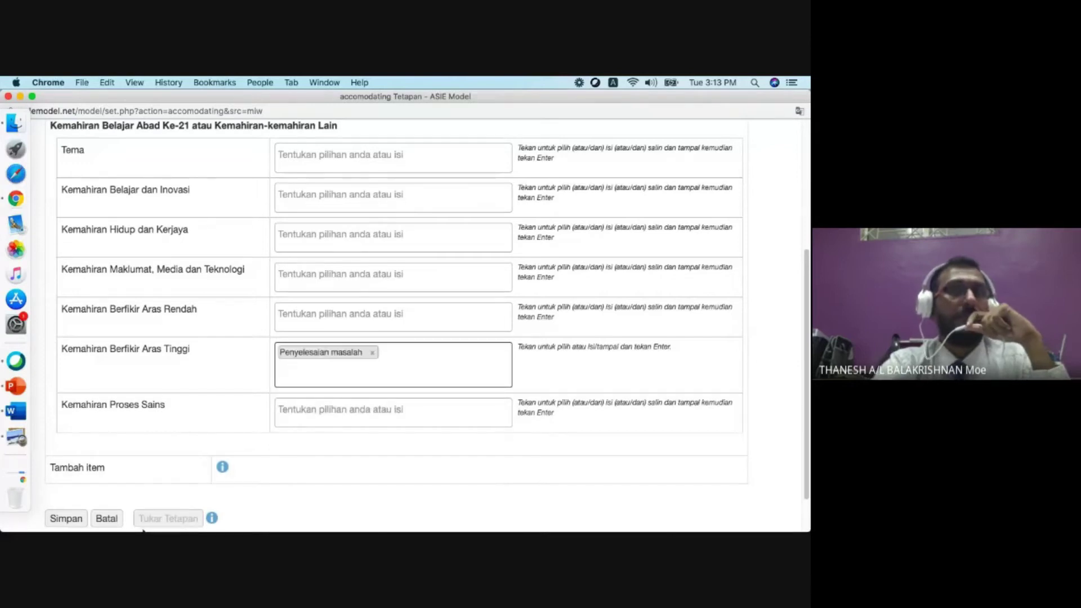
pyautogui.click(65, 520)
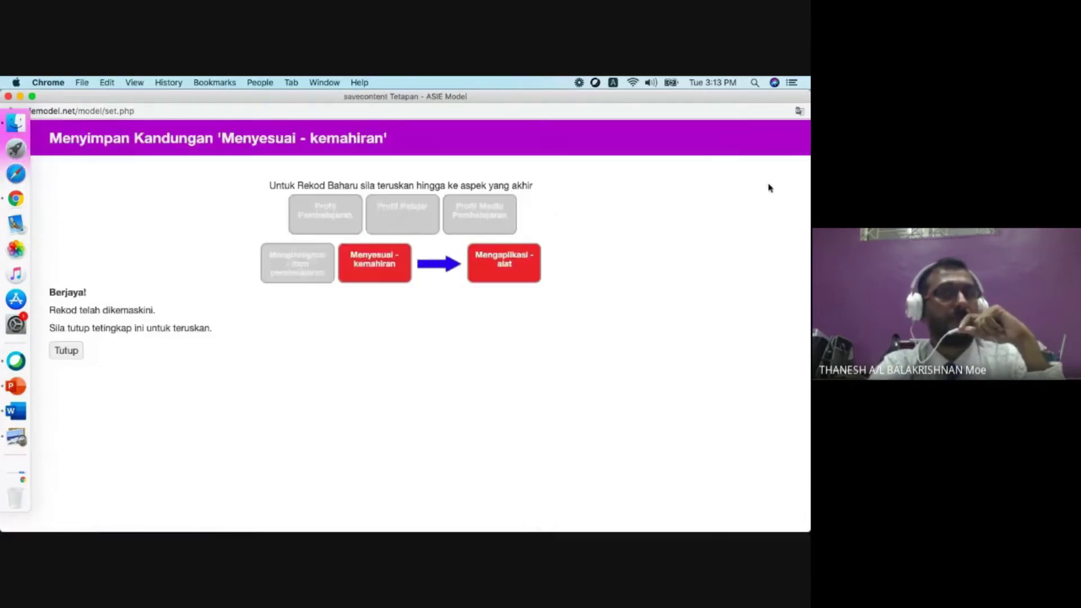
# Step: In Mengaplikasi - alat, set Kaedah, teknik, pendekatan to "Pembelajaran koperatif", then save and continue to Menerap - nilai
pyautogui.click(503, 267)
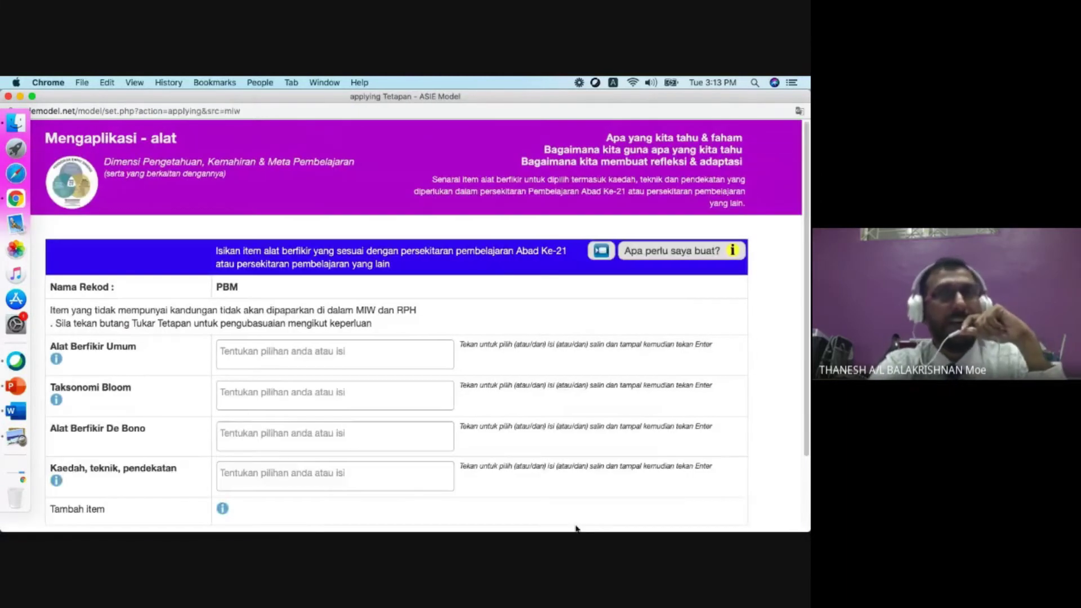
pyautogui.scroll(-3, 575, 528)
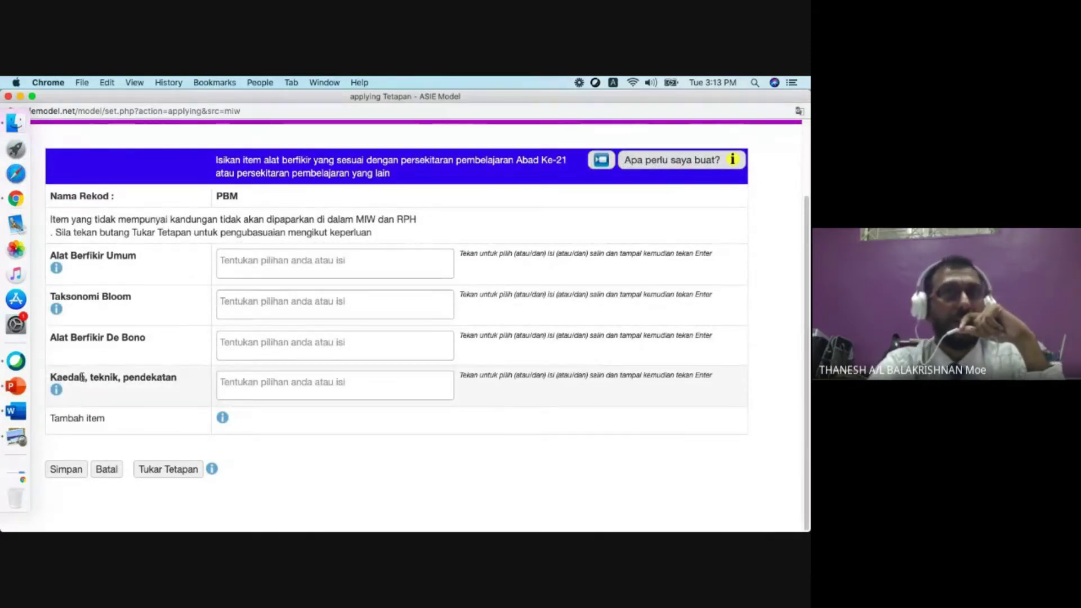
pyautogui.click(276, 386)
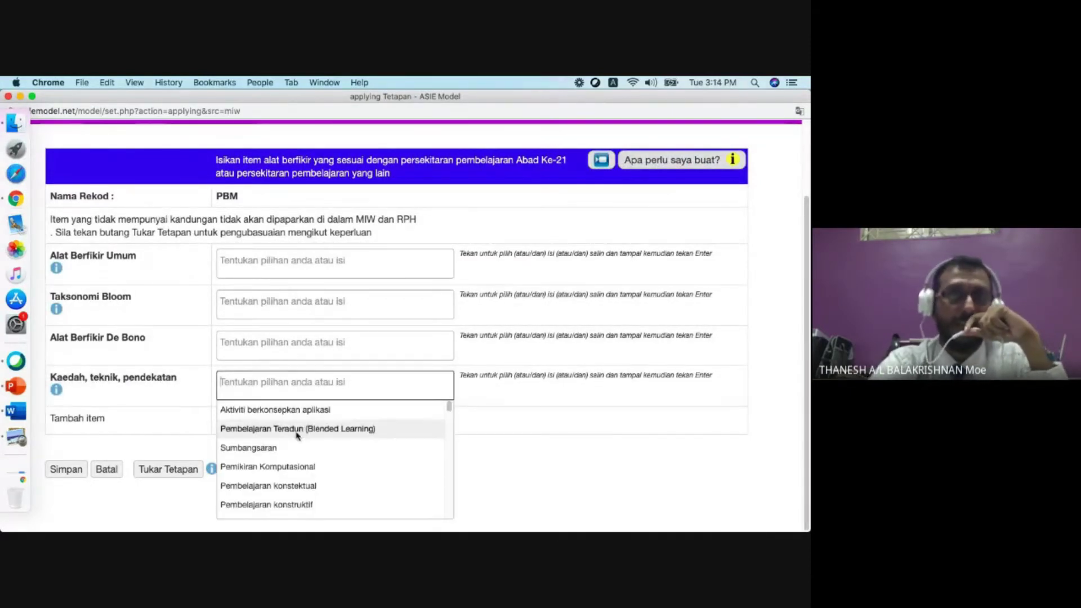
pyautogui.scroll(-5, 293, 438)
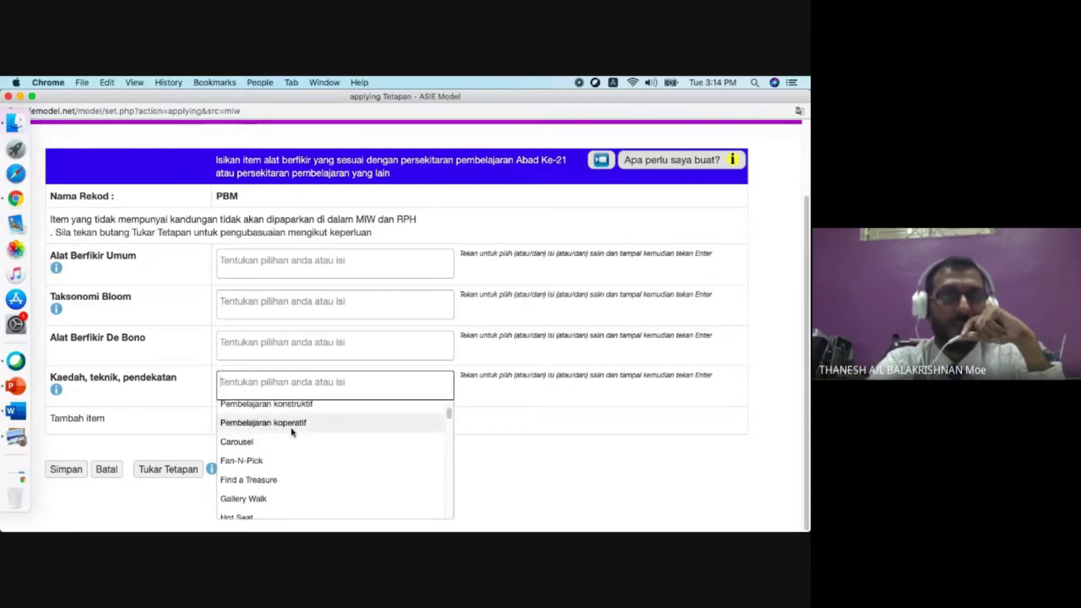
pyautogui.click(293, 428)
pyautogui.click(66, 485)
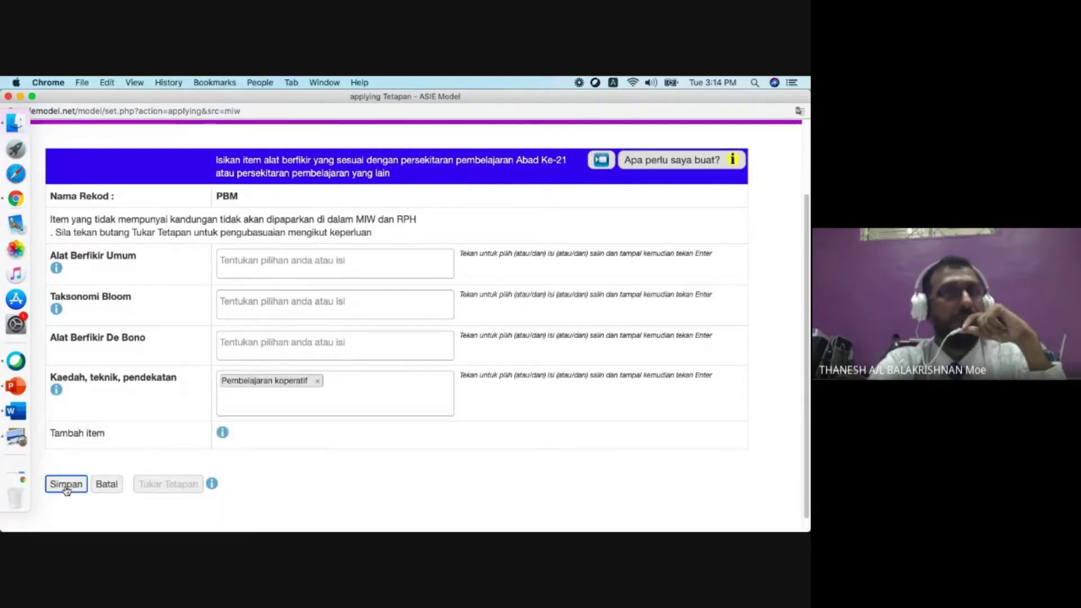
pyautogui.click(560, 260)
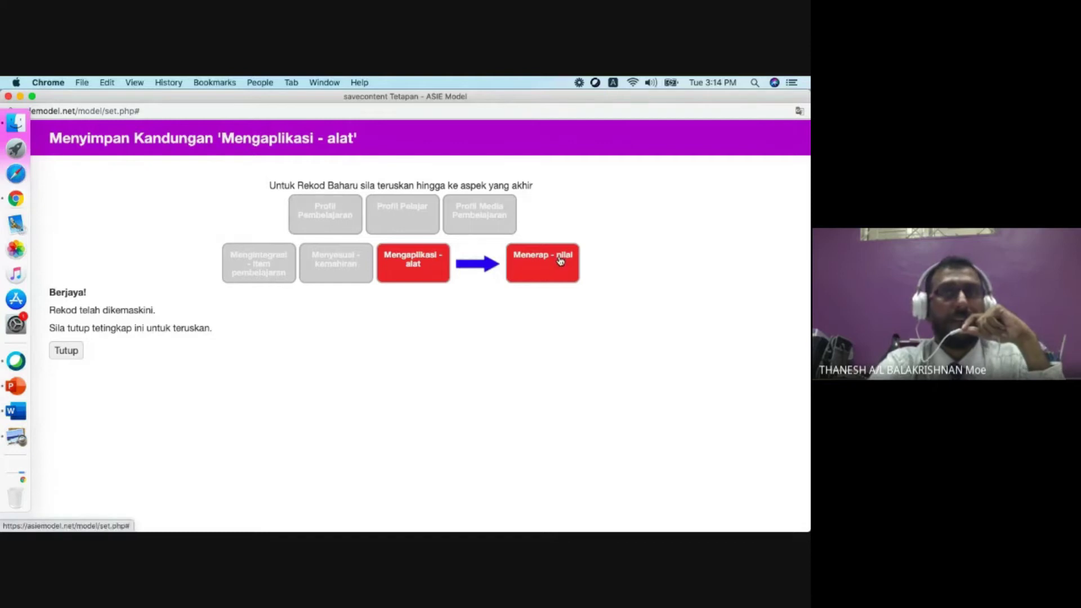
# Step: Set Pemupukan Nilai & Pengajaran to "Berbudi bahasa", then save and continue to Membentuk - item aktiviti pembelajaran
pyautogui.click(302, 355)
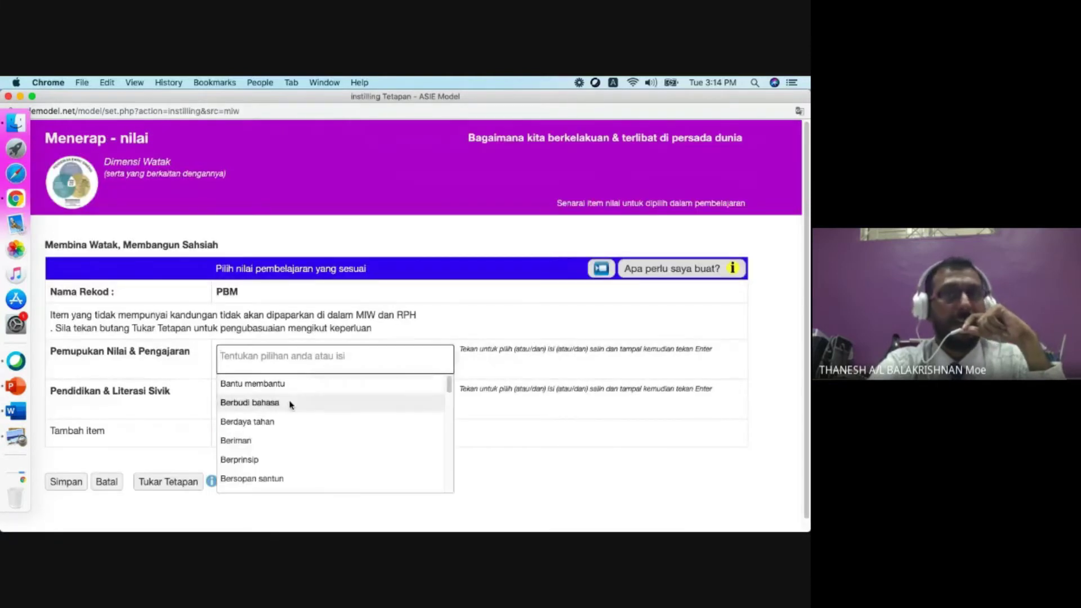
pyautogui.click(281, 403)
pyautogui.click(81, 483)
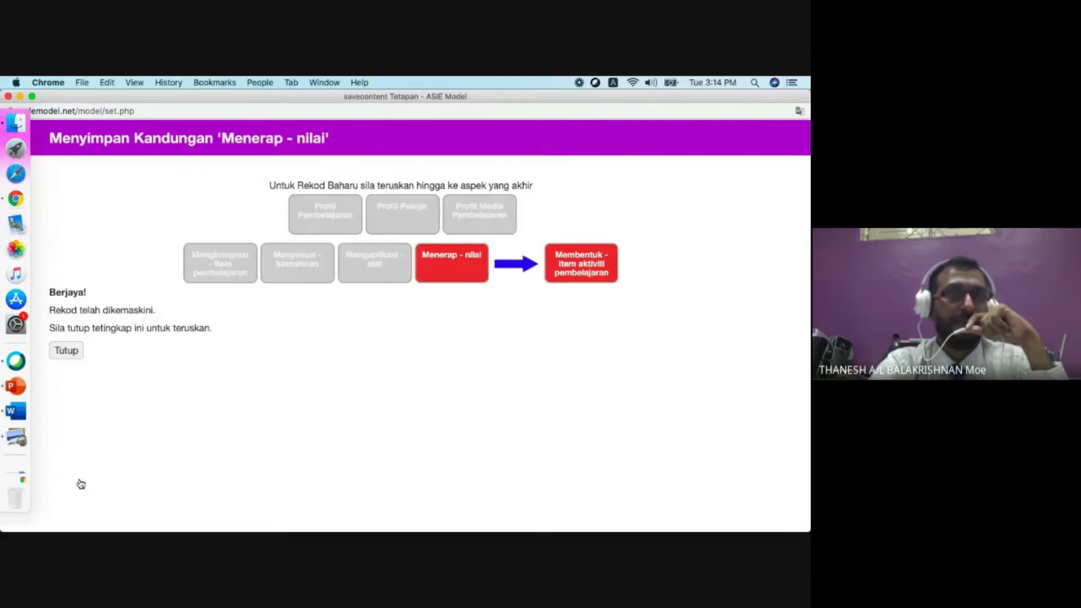
pyautogui.click(588, 275)
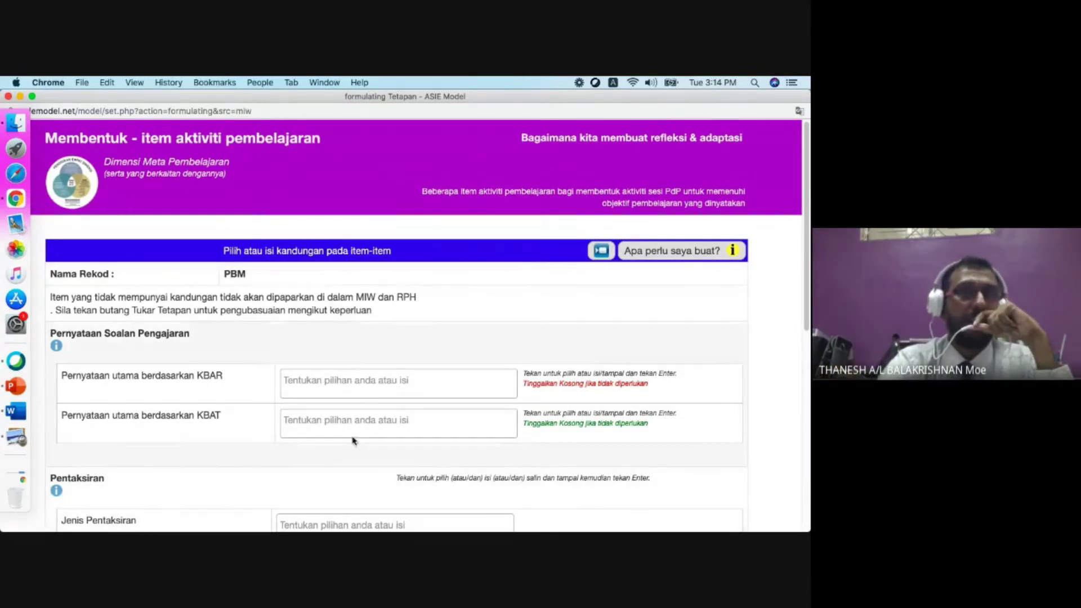
# Step: Set Jenis Pentaksiran to "Pentaksiran Bilik Darjah (PBD)" and Kaedah Pentaksiran to "Latihan Bertulis" and "Pemerhatian"
pyautogui.scroll(-5, 197, 324)
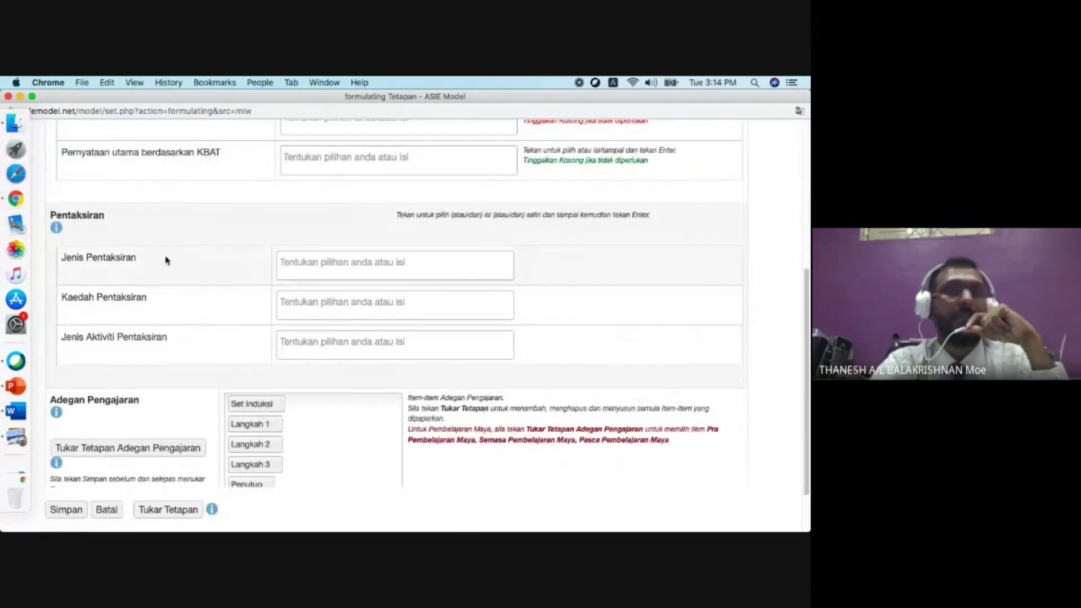
pyautogui.click(308, 270)
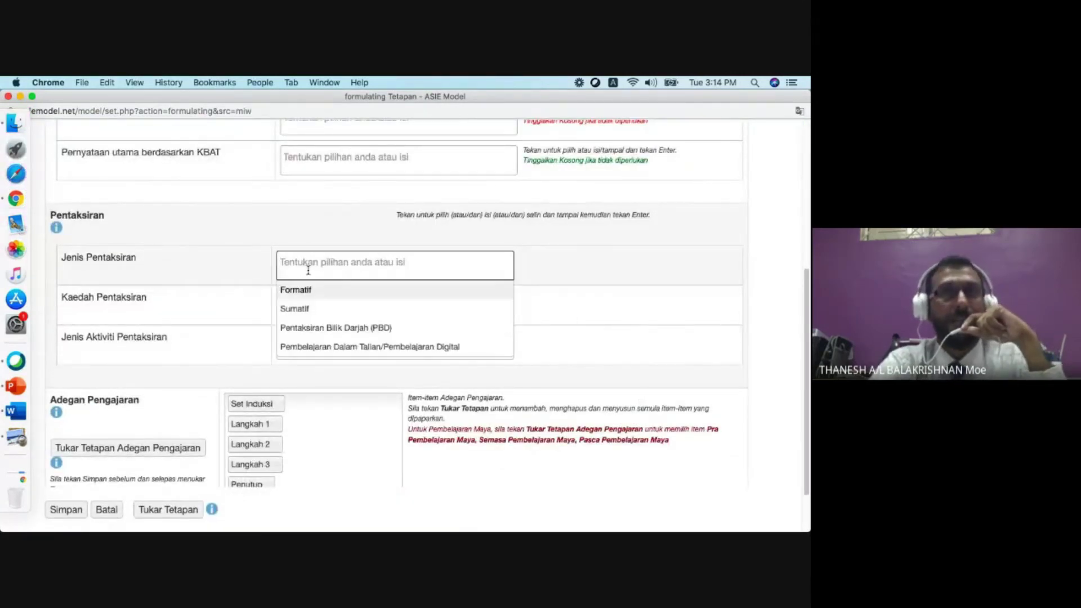
pyautogui.click(328, 328)
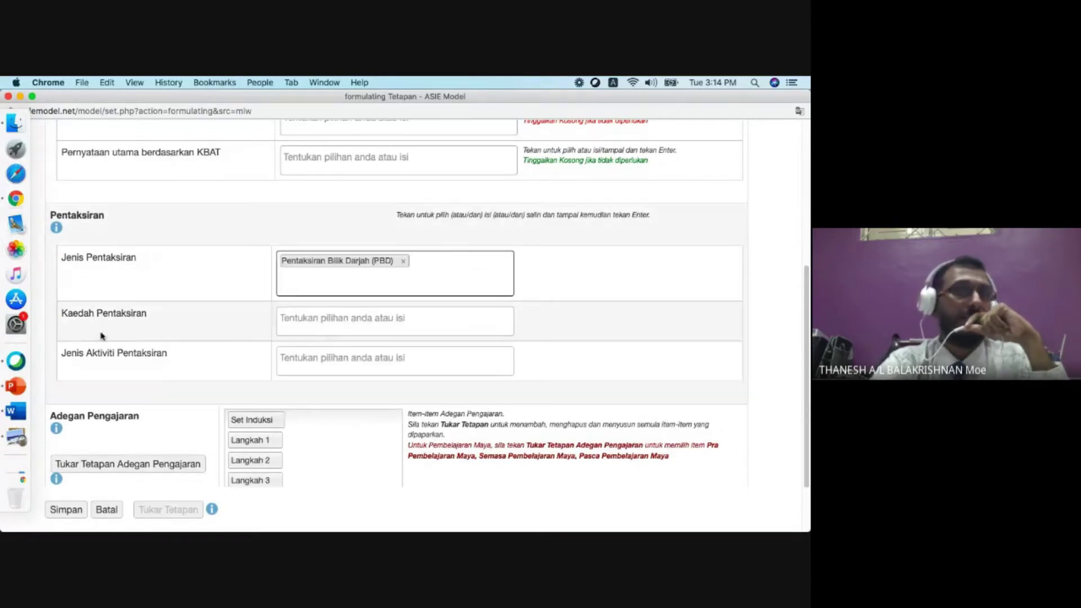
pyautogui.click(281, 319)
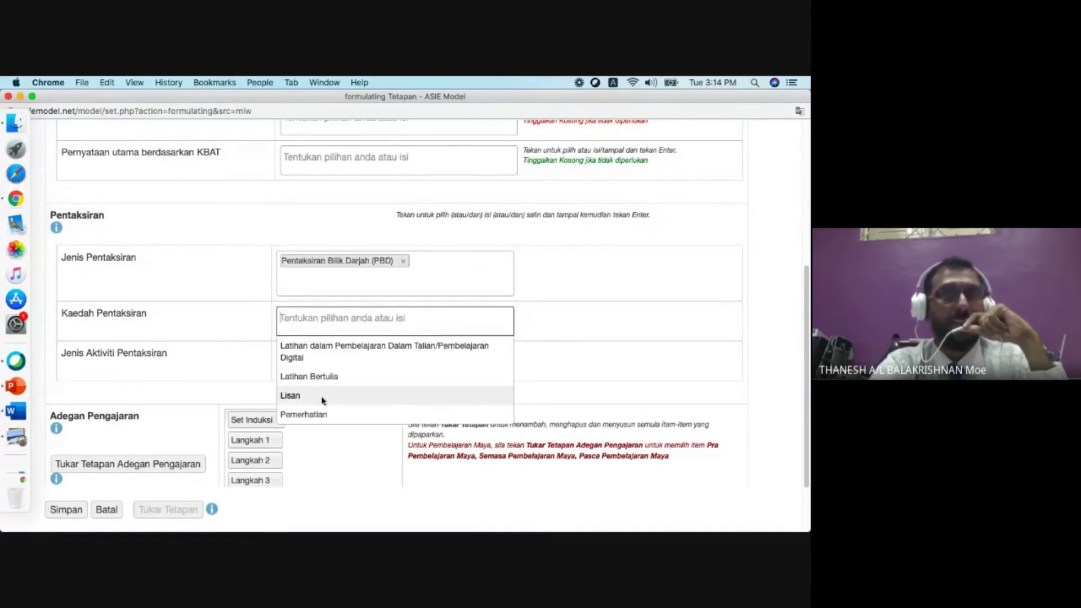
pyautogui.click(327, 376)
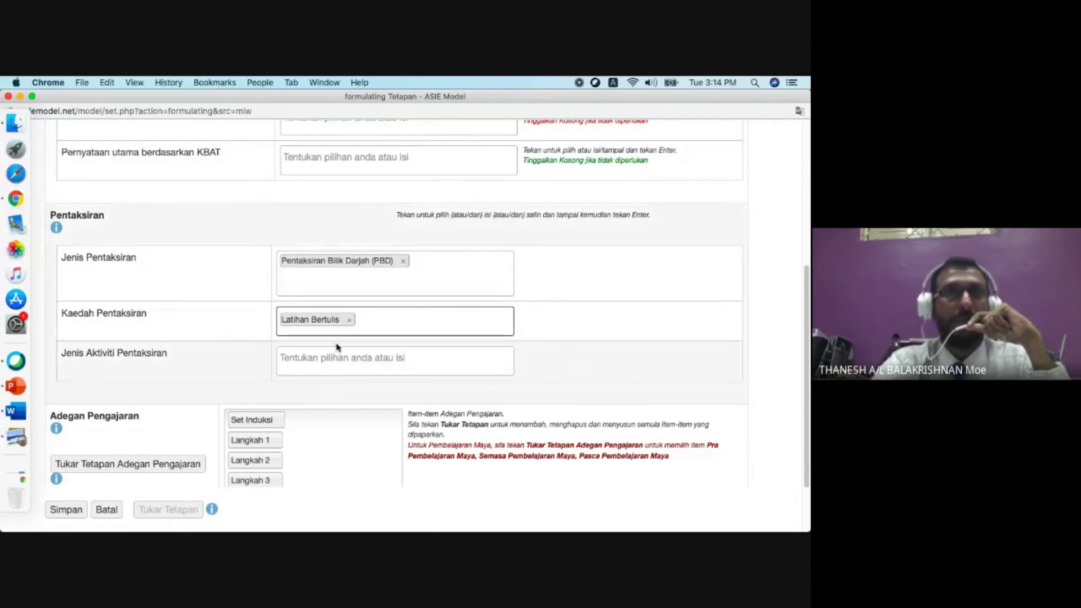
pyautogui.click(381, 323)
pyautogui.click(355, 413)
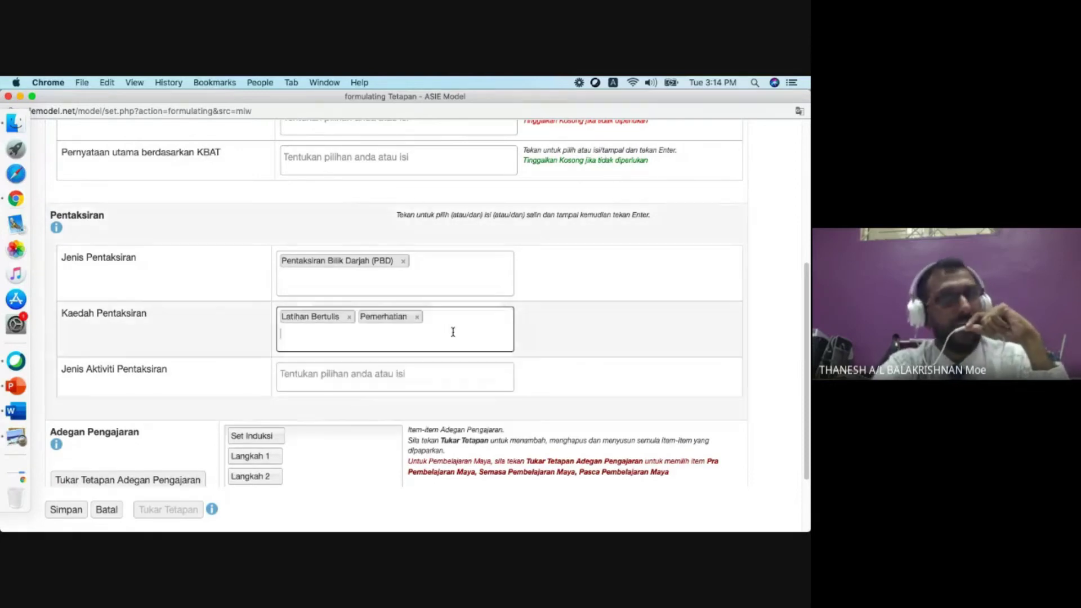
# Step: Set Jenis Aktiviti Pentaksiran to "Main Peranan" and "Kuiz", then save the Membentuk - item aktiviti pembelajaran content
pyautogui.scroll(-1, 563, 343)
pyautogui.click(305, 349)
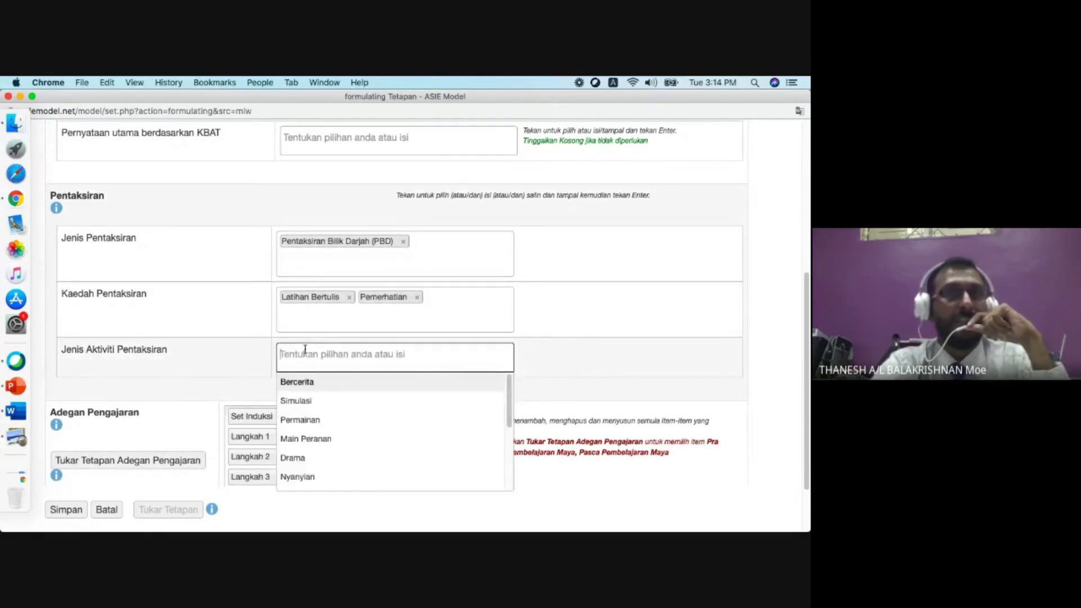
pyautogui.scroll(-2, 369, 392)
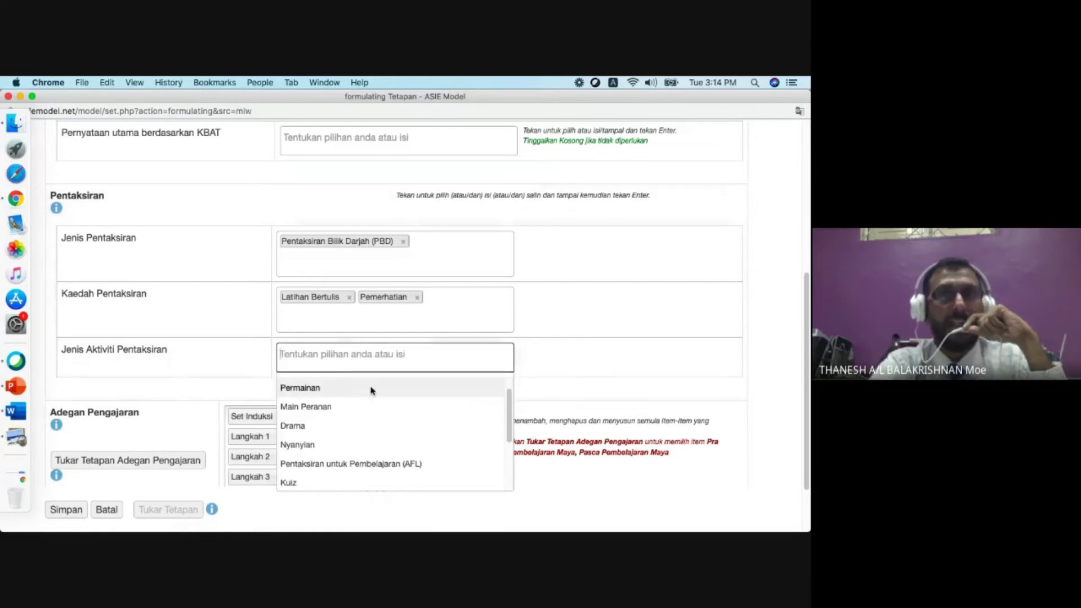
pyautogui.click(341, 406)
pyautogui.click(389, 352)
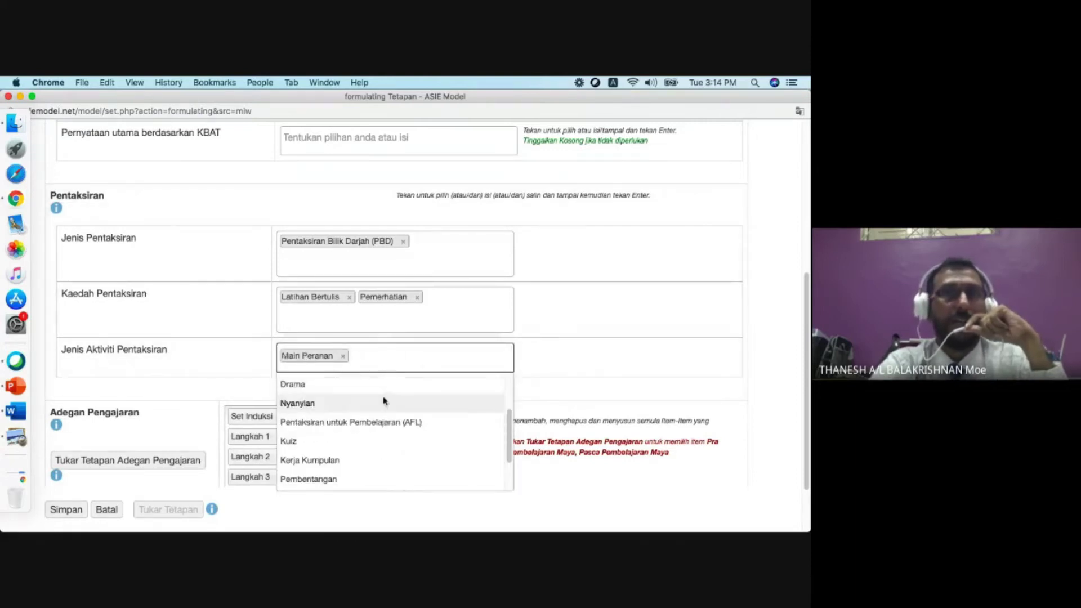
pyautogui.click(336, 441)
pyautogui.scroll(-3, 479, 383)
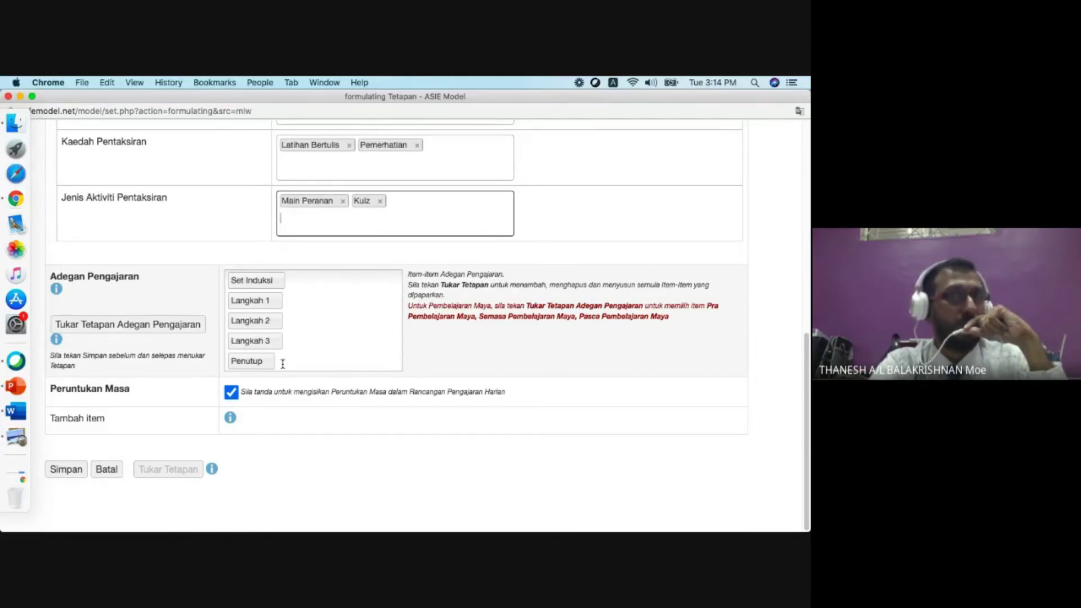
pyautogui.click(68, 473)
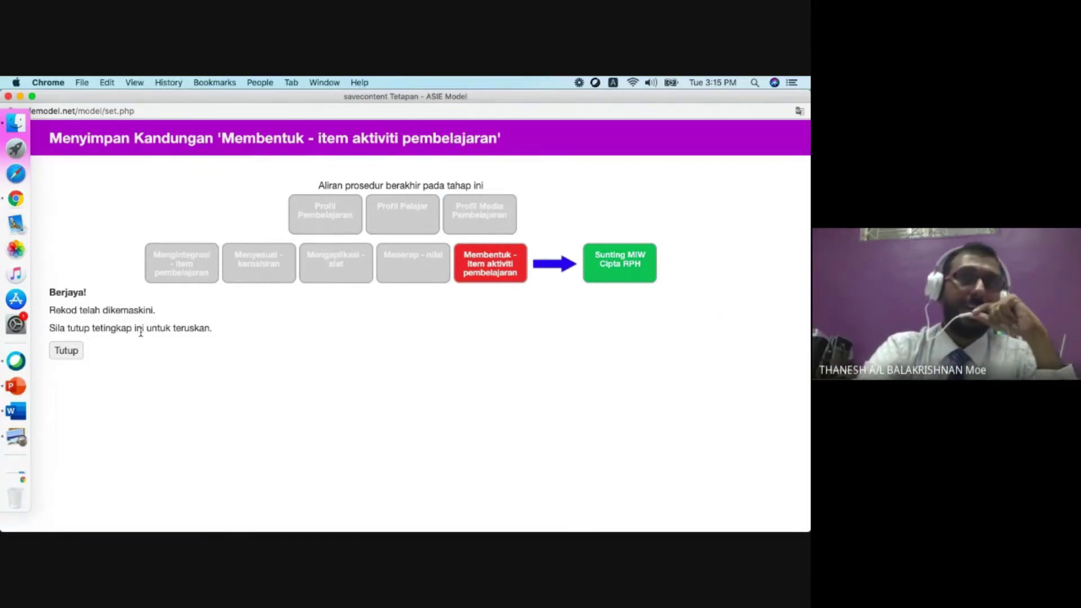
# Step: Open the PBM record's MIW worksheet and review its Analisis and Menyusun Strategi items and the Penyeliaan section
pyautogui.click(611, 272)
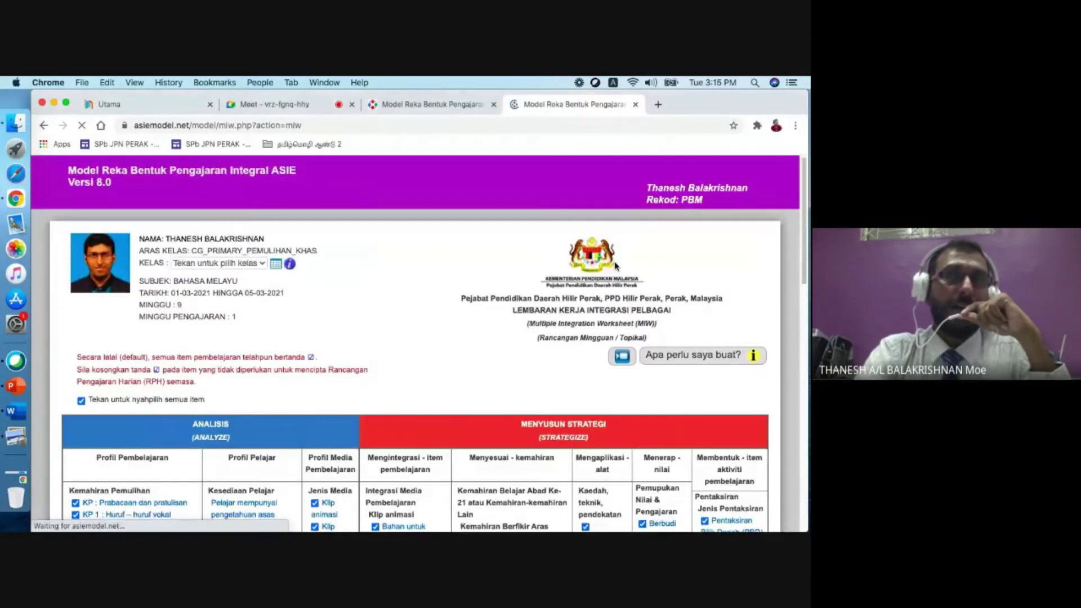
pyautogui.scroll(-1, 606, 286)
pyautogui.scroll(-5, 605, 286)
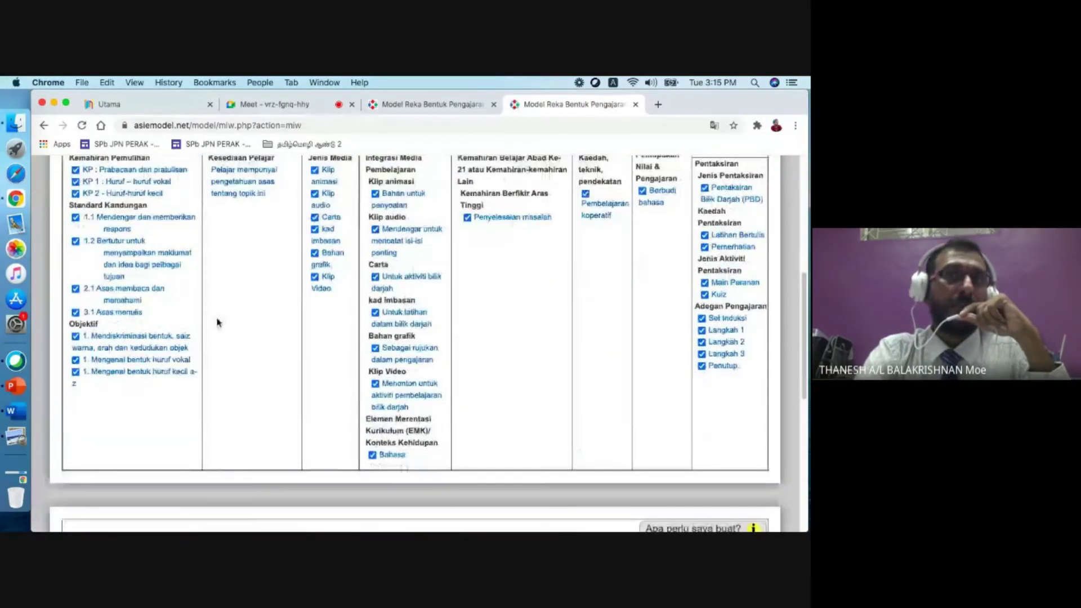
pyautogui.scroll(-2, 741, 332)
pyautogui.scroll(4, 732, 336)
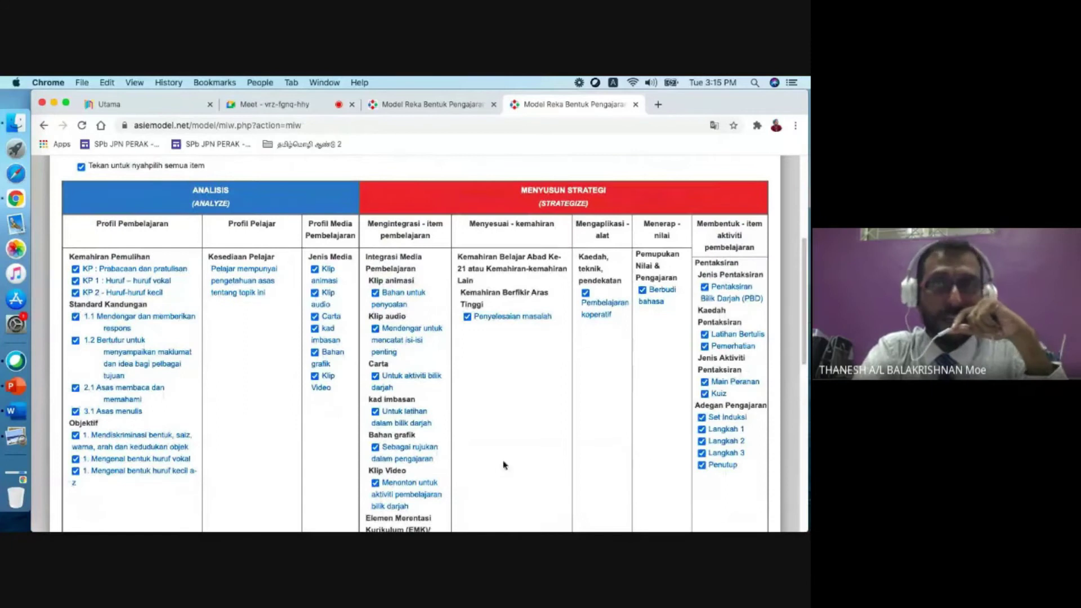
pyautogui.scroll(2, 495, 322)
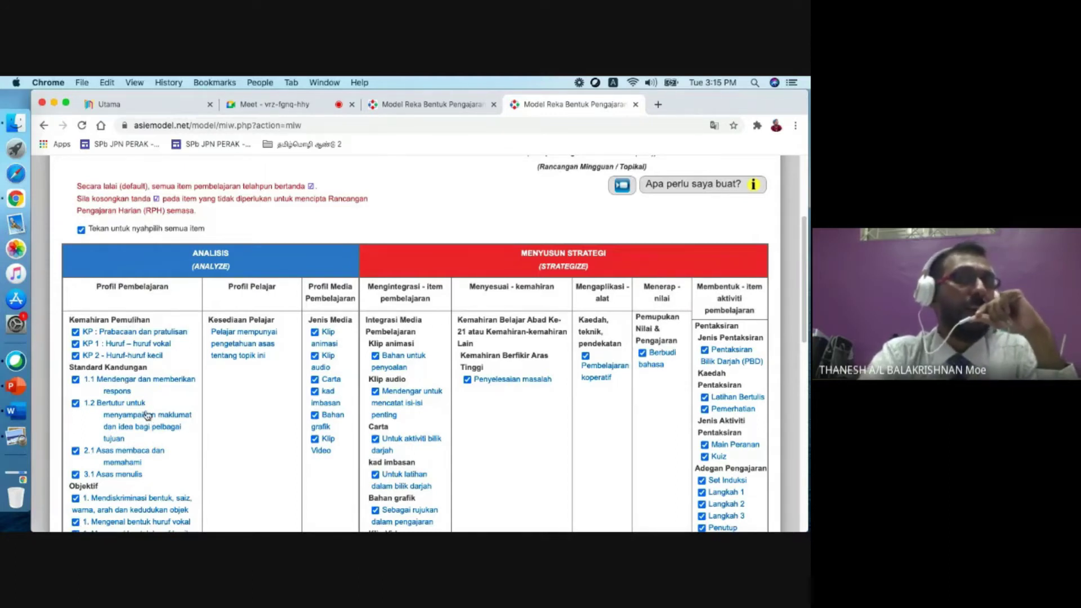
pyautogui.scroll(-3, 147, 420)
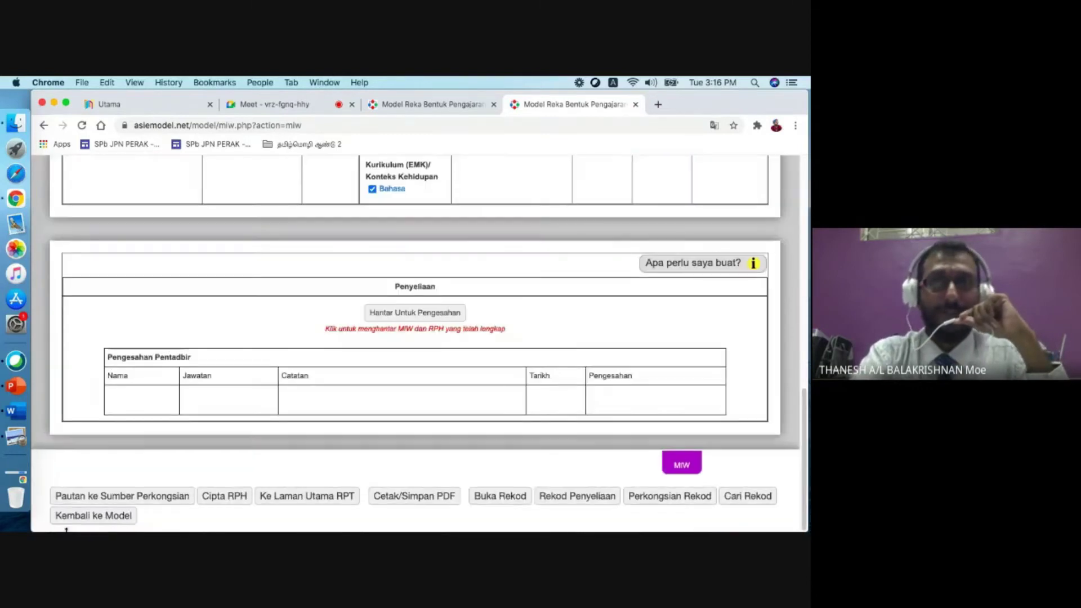
# Step: Return to the model page, search the annual plans (RPT) by the teacher's own name, and open the Pemulihan Khas Bahasa Melayu plan
pyautogui.click(127, 512)
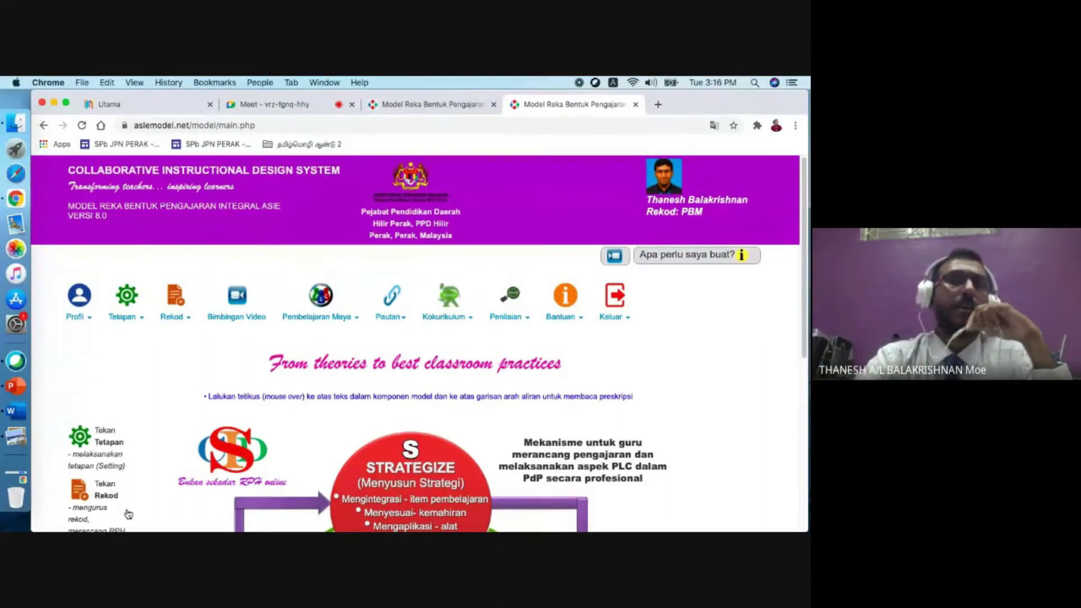
pyautogui.click(168, 317)
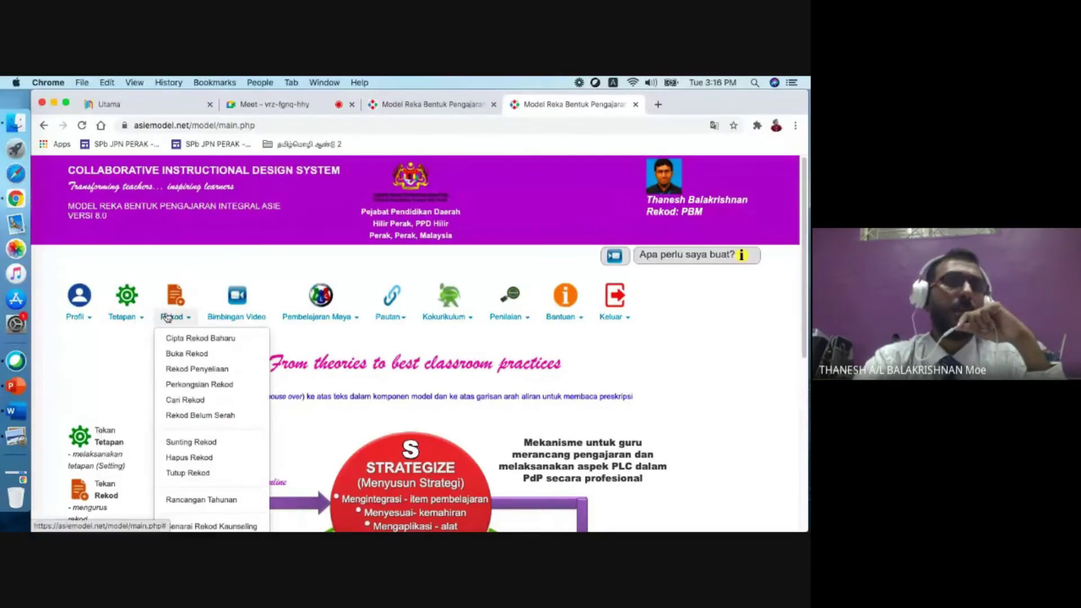
pyautogui.click(175, 501)
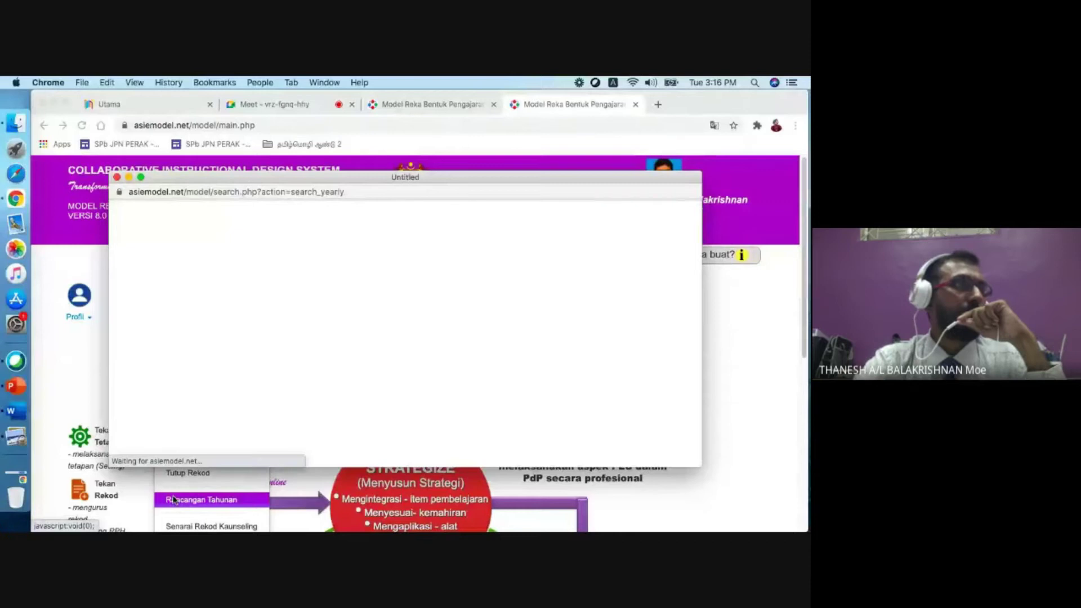
pyautogui.click(399, 321)
pyautogui.click(399, 327)
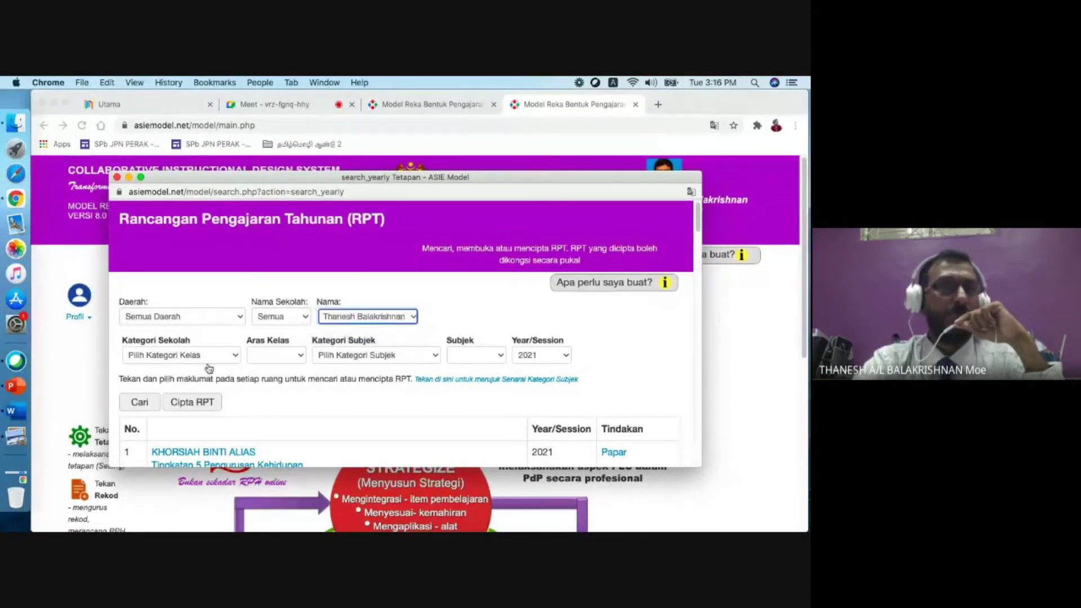
pyautogui.click(140, 403)
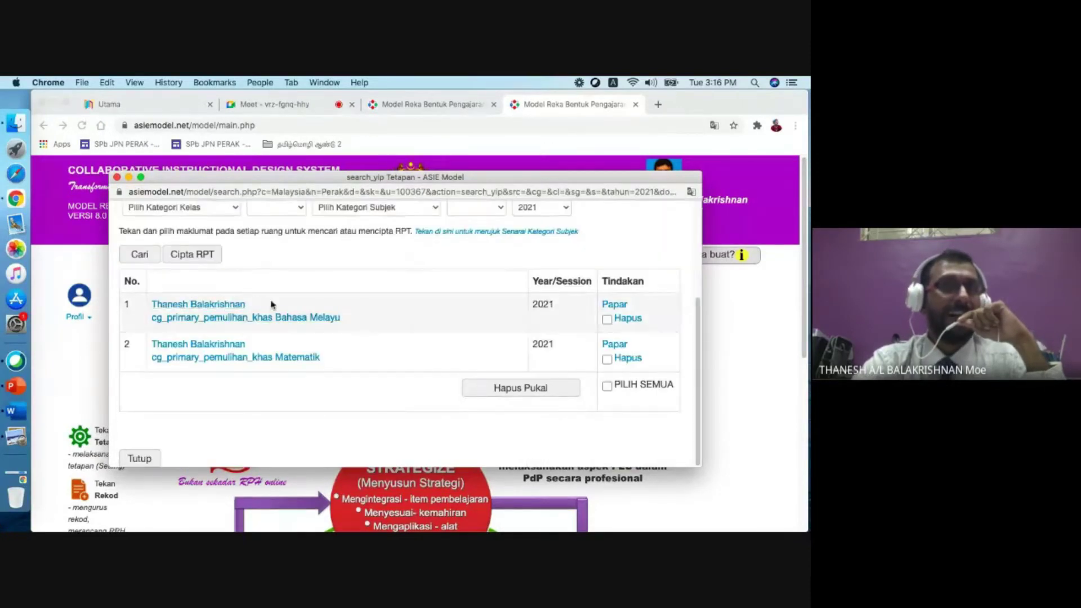
pyautogui.click(249, 318)
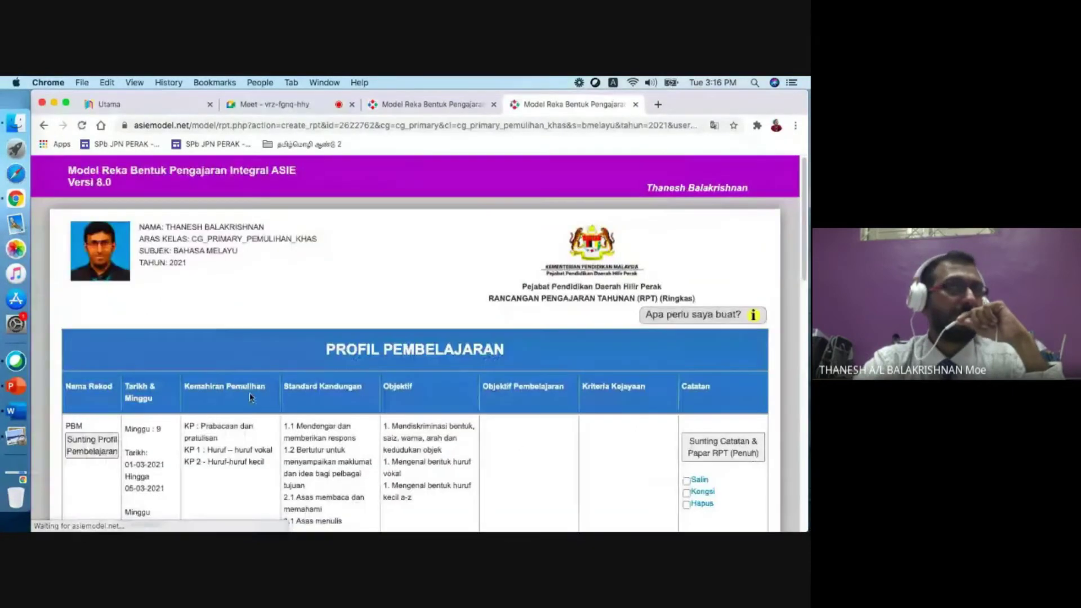
# Step: Copy the PBM record within the RPT, keeping its name and setting the new dates to 08-03-2021 until 12-03-2021
pyautogui.scroll(-4, 563, 398)
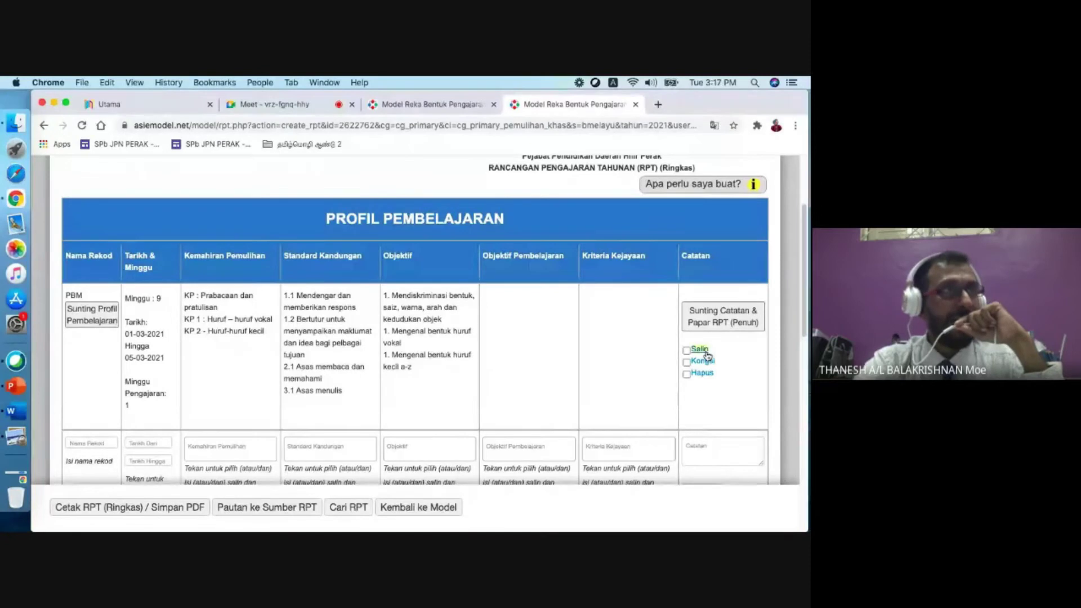
pyautogui.click(706, 353)
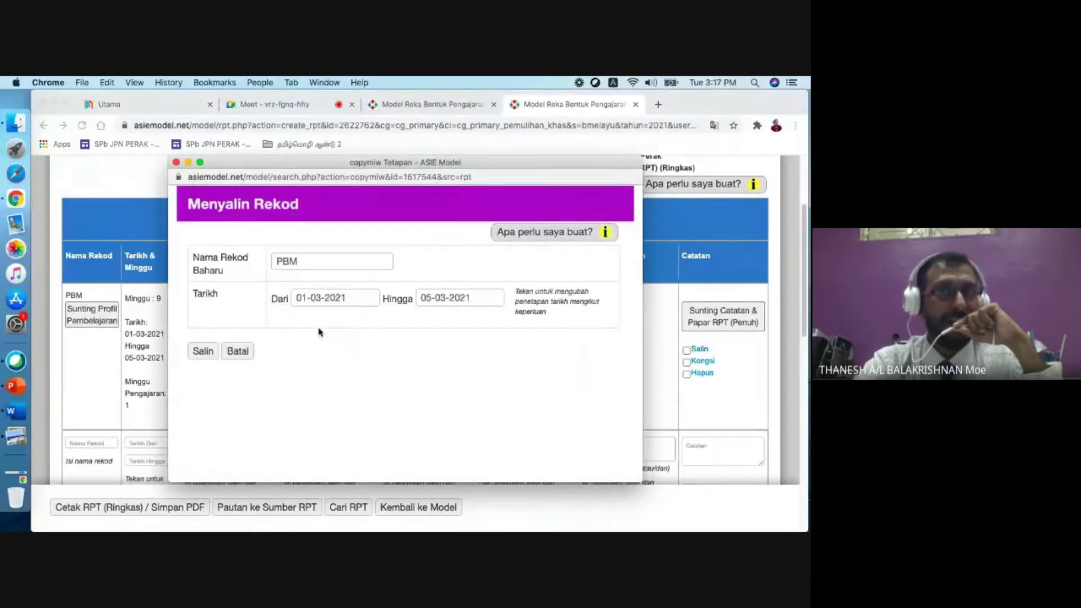
pyautogui.click(322, 298)
pyautogui.click(325, 364)
pyautogui.click(437, 298)
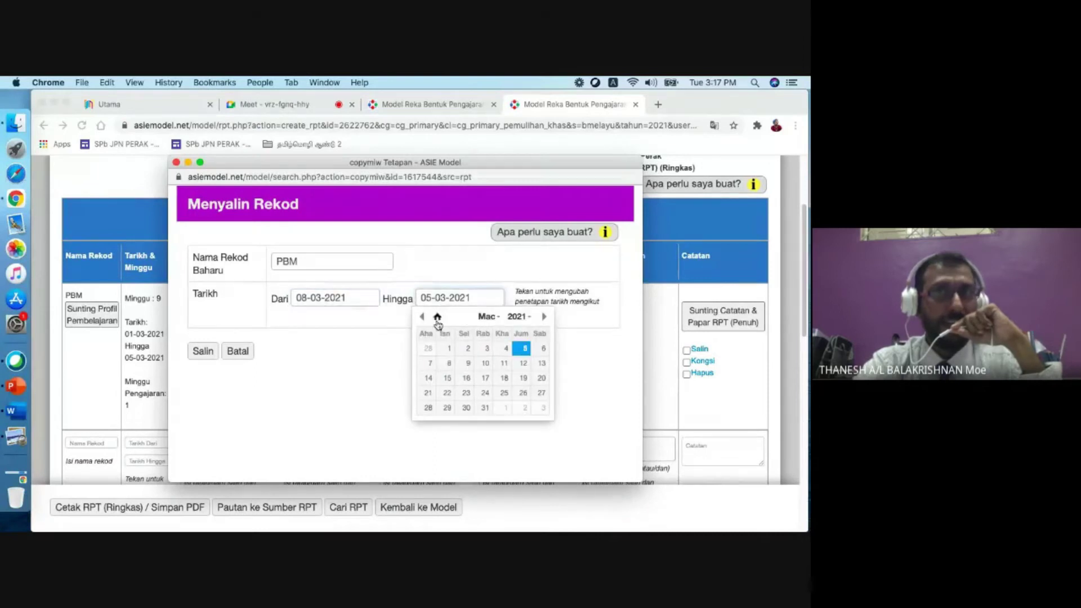
pyautogui.click(519, 363)
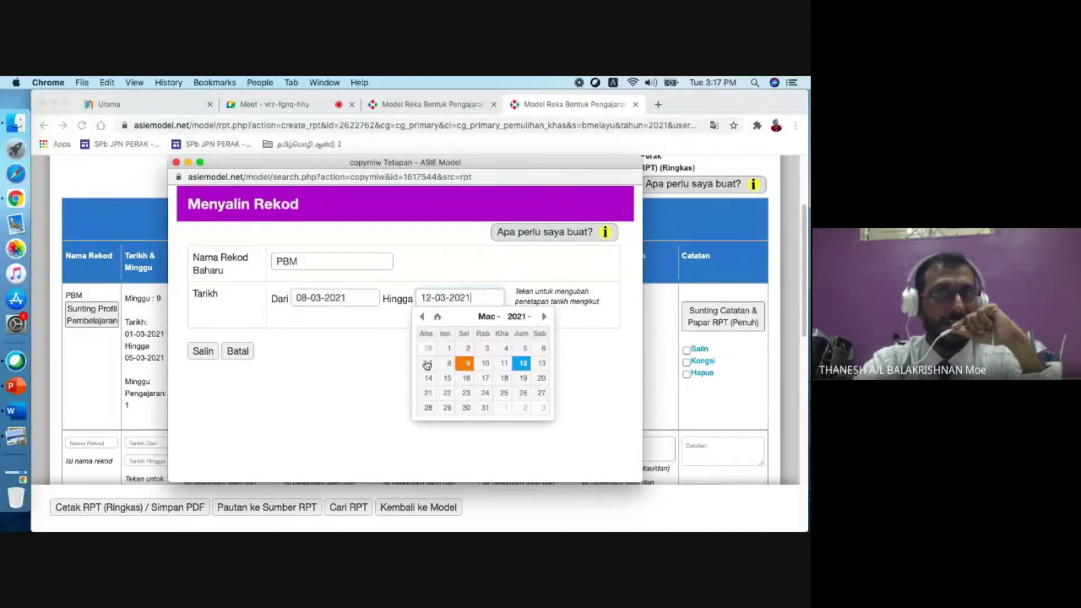
pyautogui.click(301, 373)
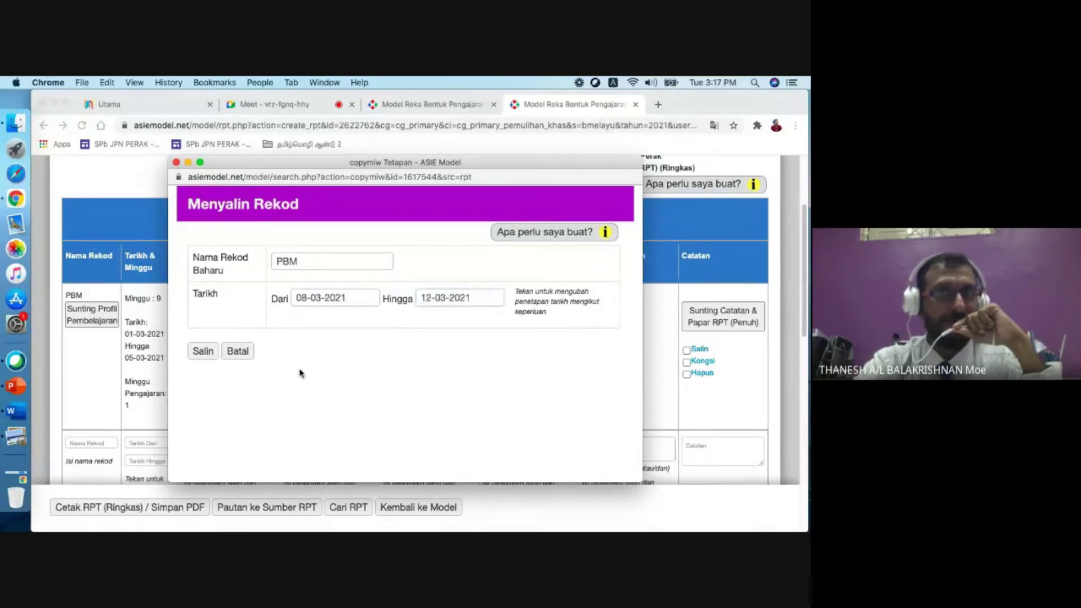
pyautogui.click(203, 352)
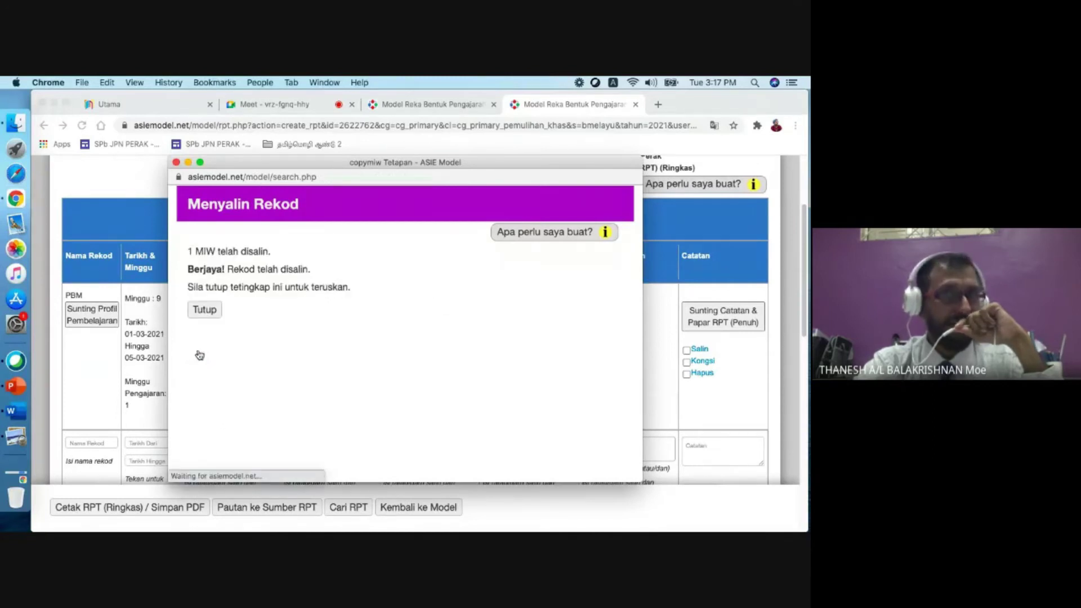
pyautogui.click(204, 310)
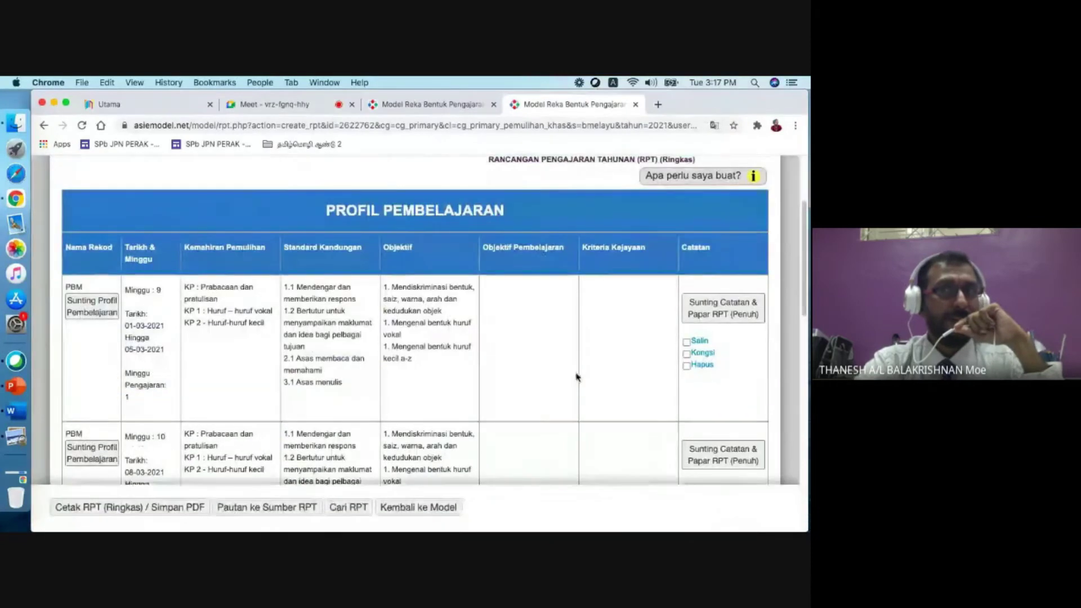
# Step: Set Minggu Pengajaran to 2 in the Profil Pembelajaran of the PBM record dated 08-03-2021 to 12-03-2021, then save and close it
pyautogui.scroll(-2, 162, 343)
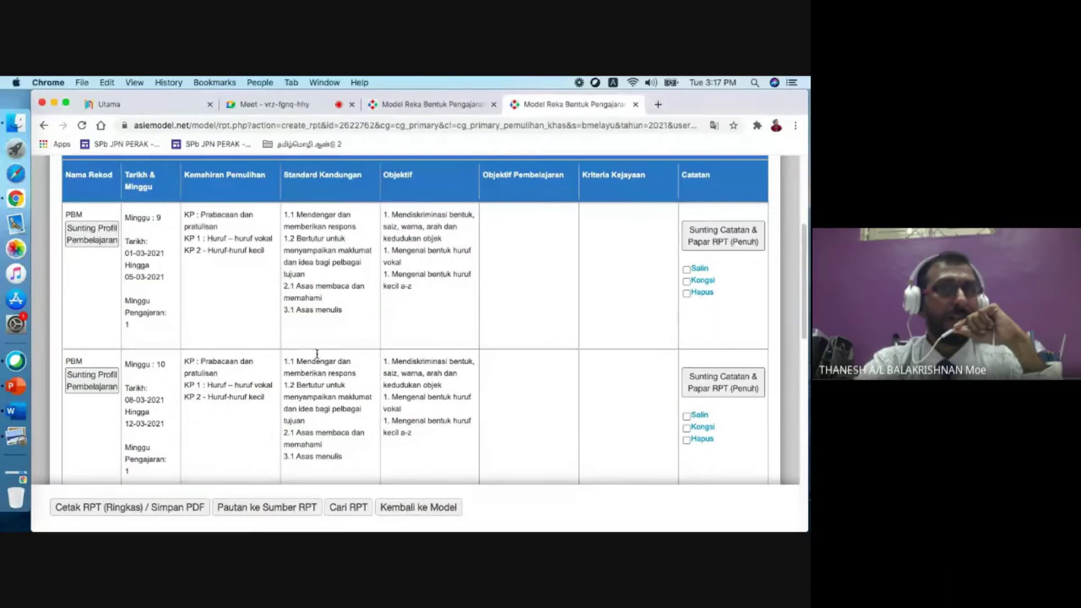
pyautogui.scroll(-1, 153, 381)
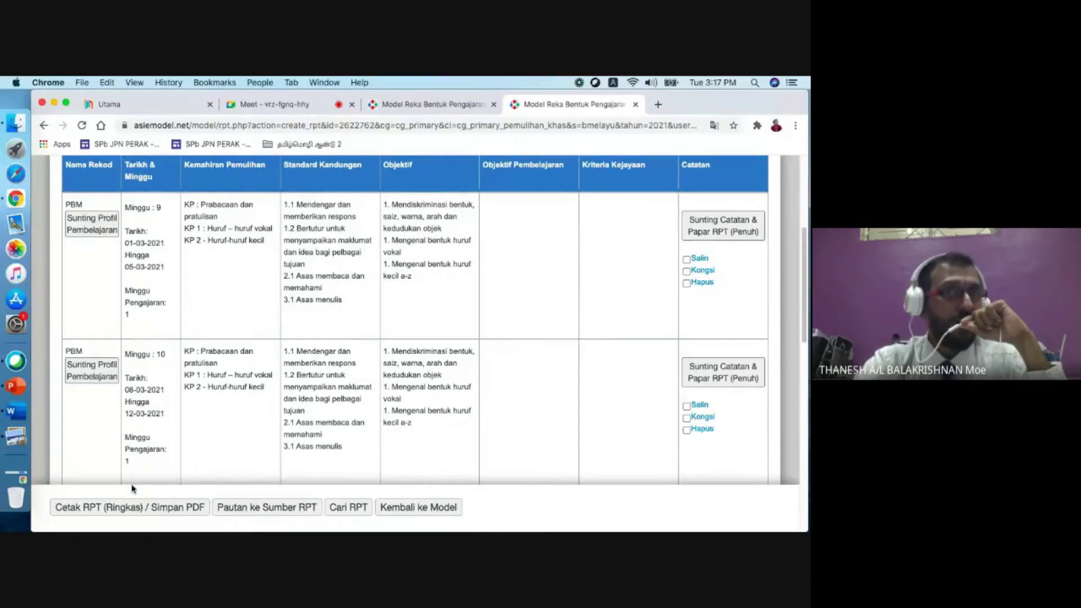
pyautogui.click(87, 381)
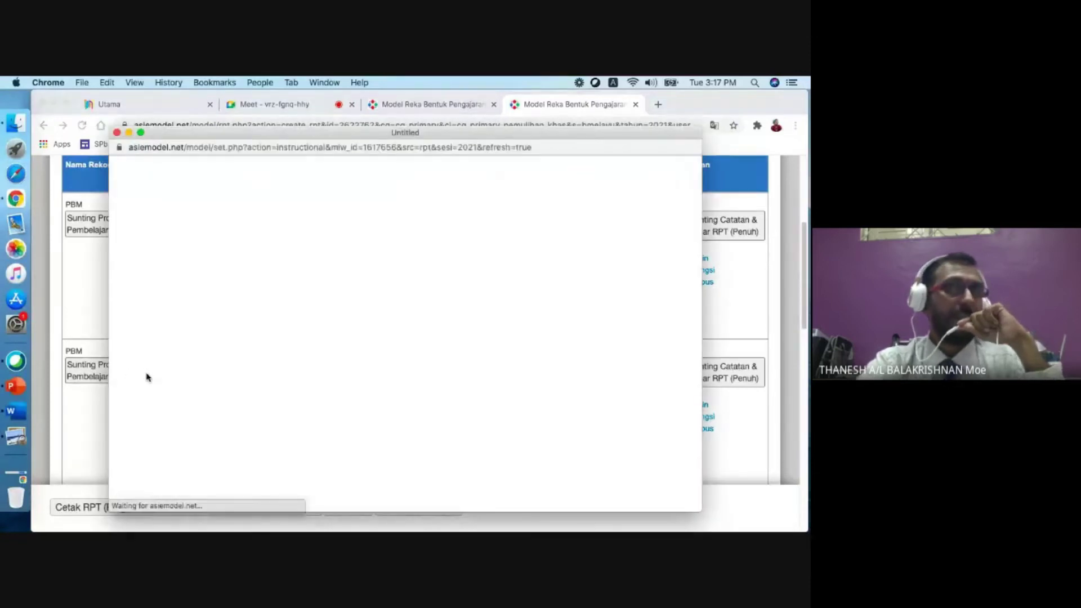
pyautogui.scroll(-3, 347, 381)
pyautogui.scroll(-2, 347, 381)
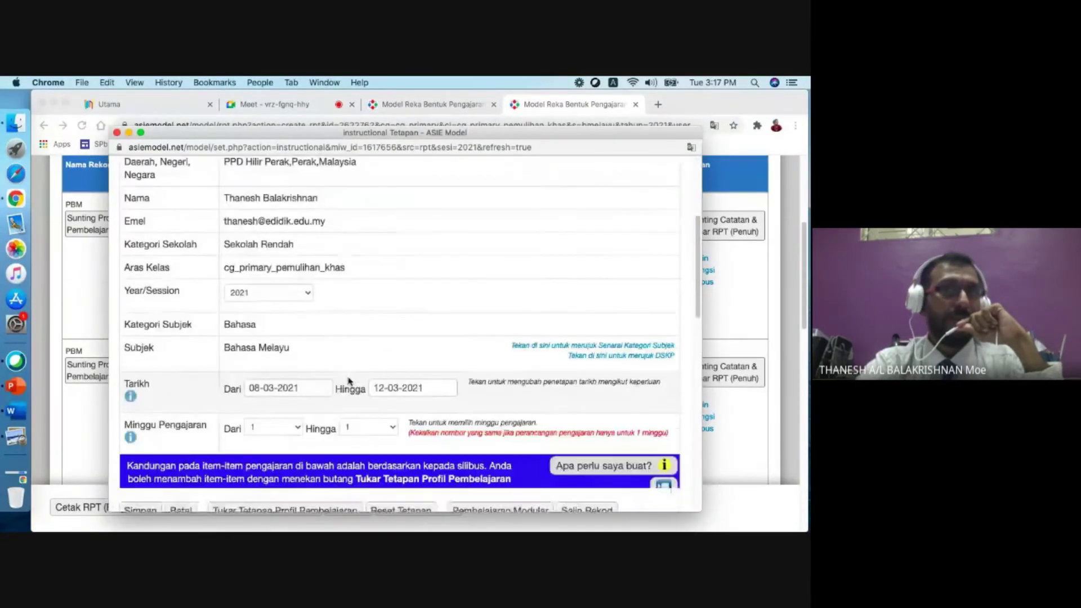
pyautogui.click(289, 429)
pyautogui.click(292, 439)
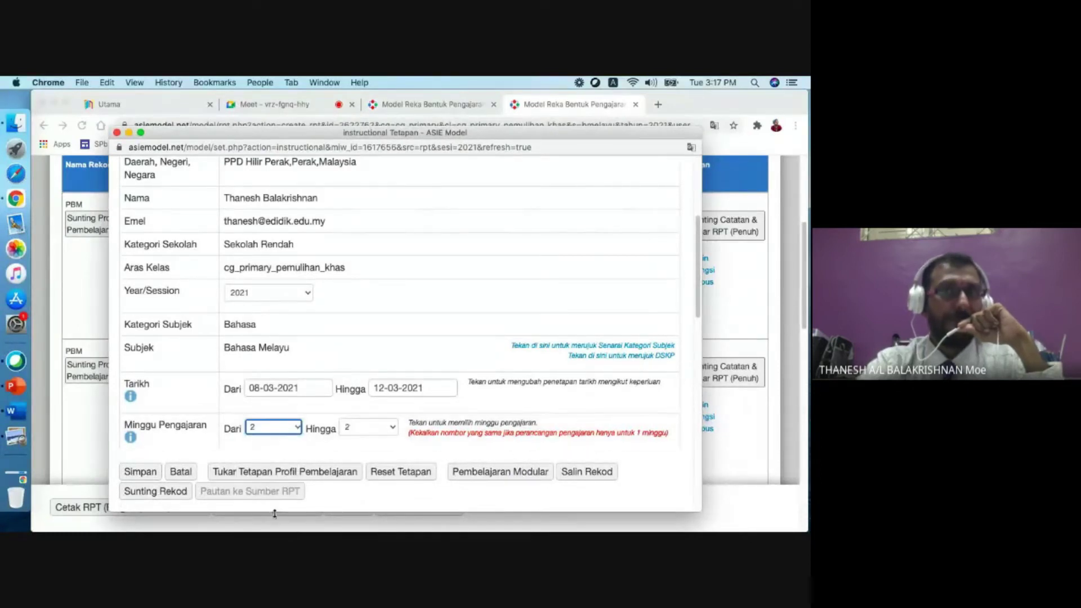
pyautogui.click(140, 472)
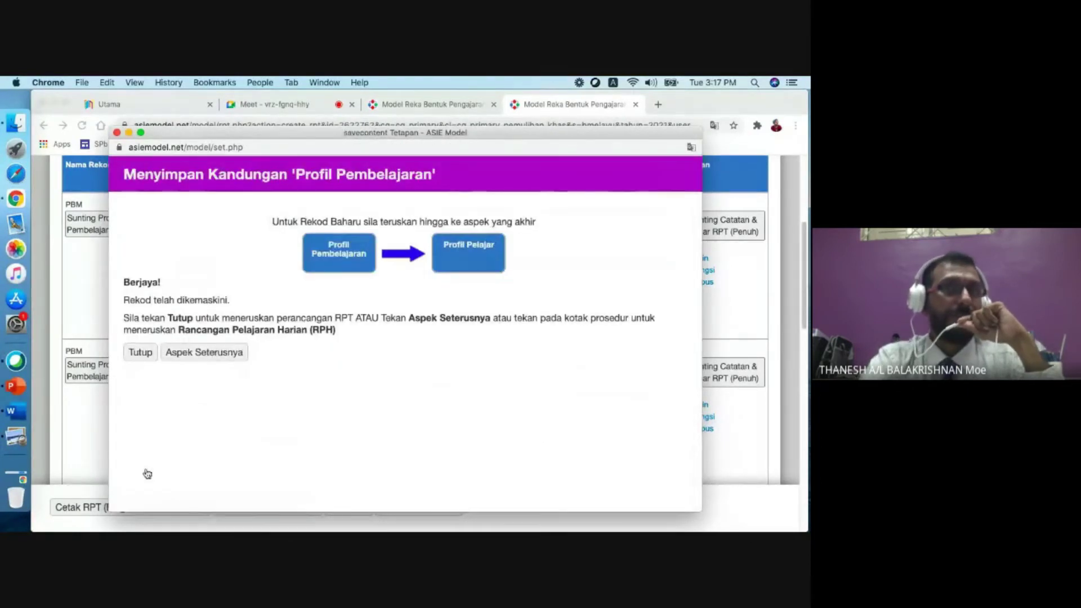
pyautogui.click(140, 353)
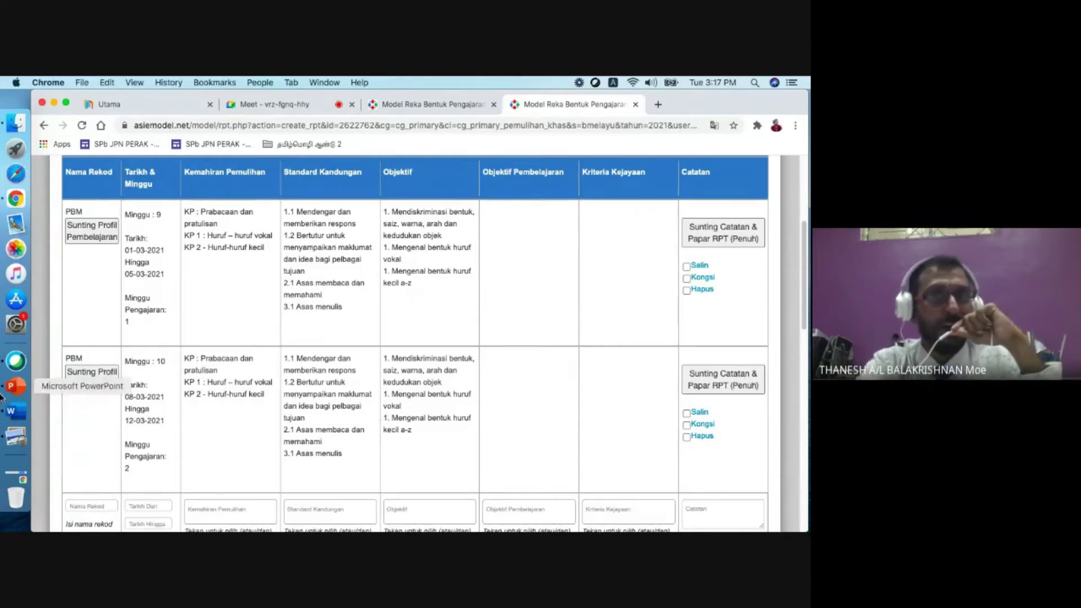
# Step: Reopen the copied PBM record's Profil Pembelajaran and remove "KP : Prabacaan dan pratulisan" and "KP 1 : Huruf – huruf vokal" from Kemahiran Pemulihan
pyautogui.click(91, 385)
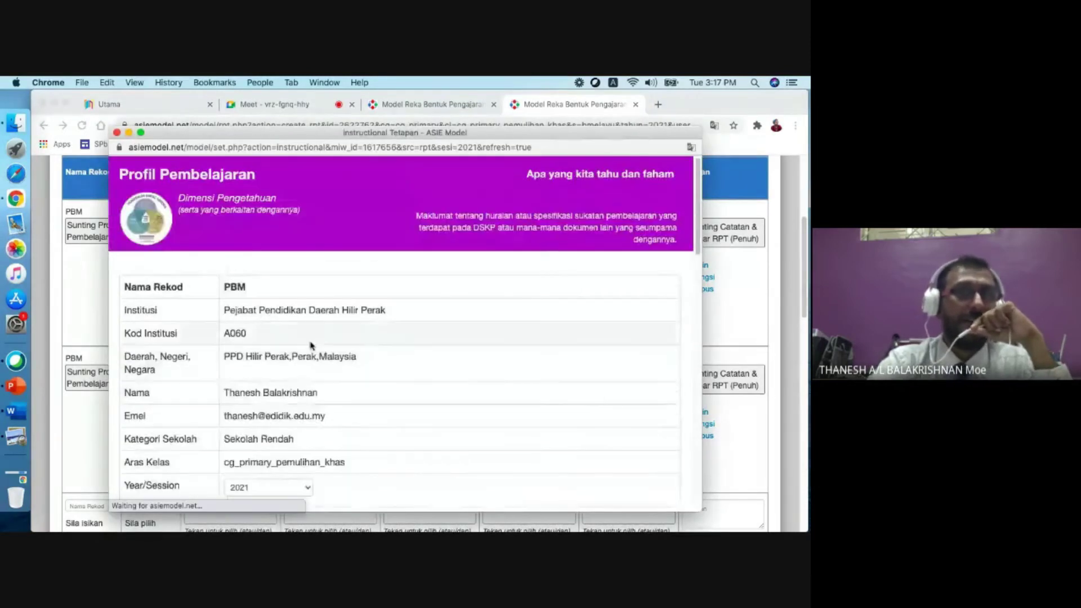
pyautogui.scroll(-10, 310, 346)
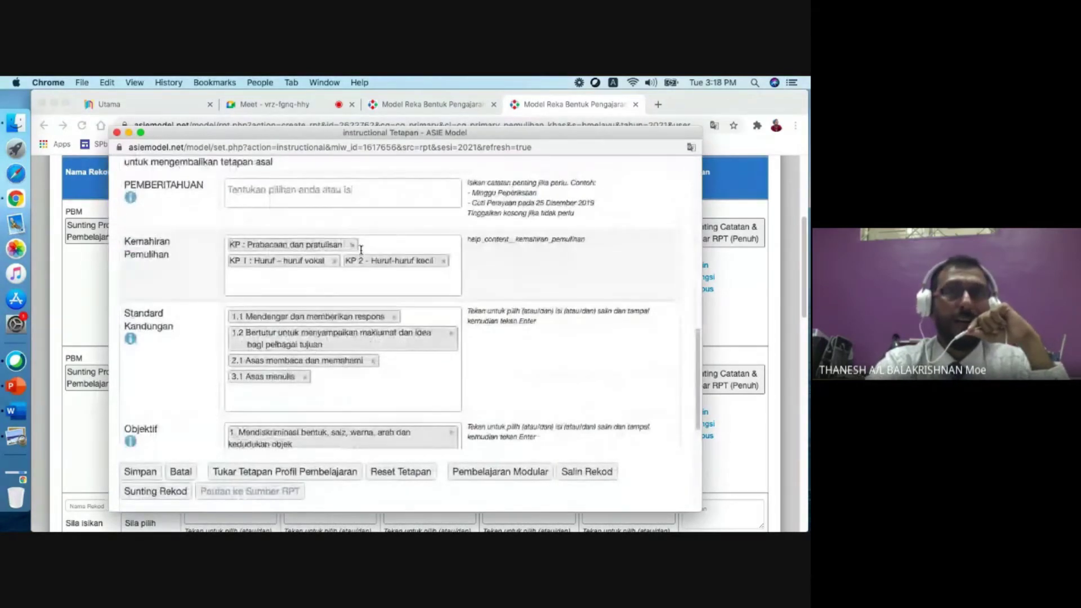
pyautogui.click(352, 245)
pyautogui.click(335, 244)
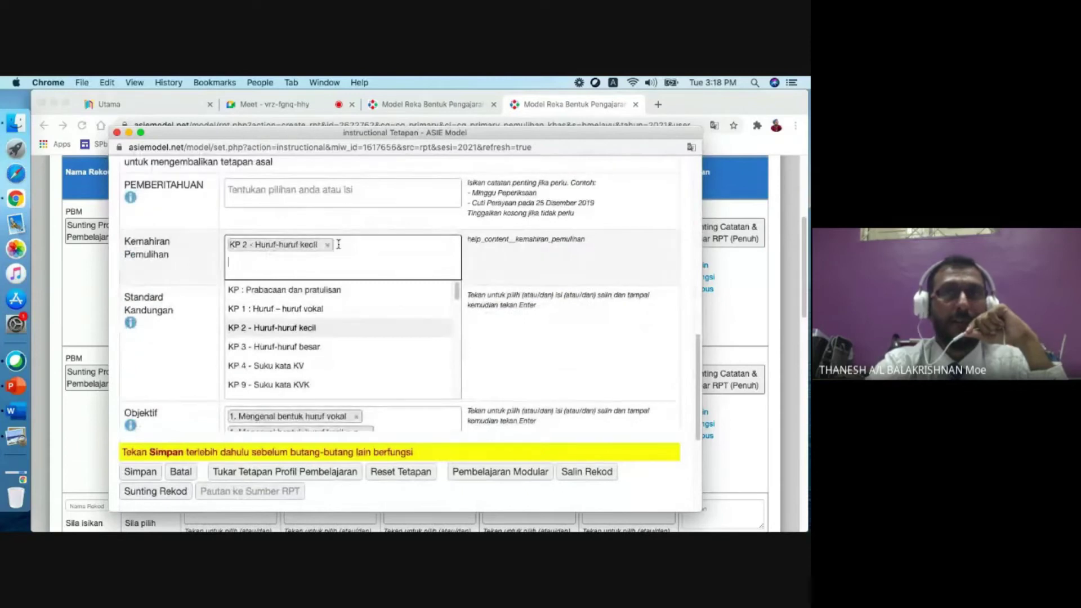
# Step: Set the Kemahiran Pemulihan to KP 1 : Huruf – huruf vokal and KP 2 - Huruf-huruf kecil
pyautogui.click(328, 245)
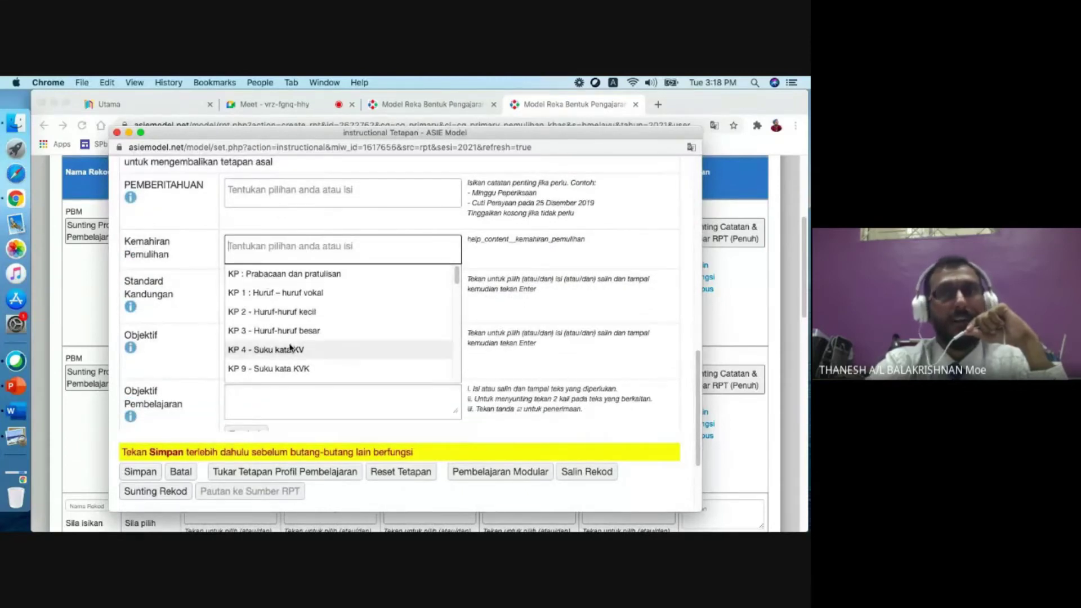
pyautogui.click(290, 292)
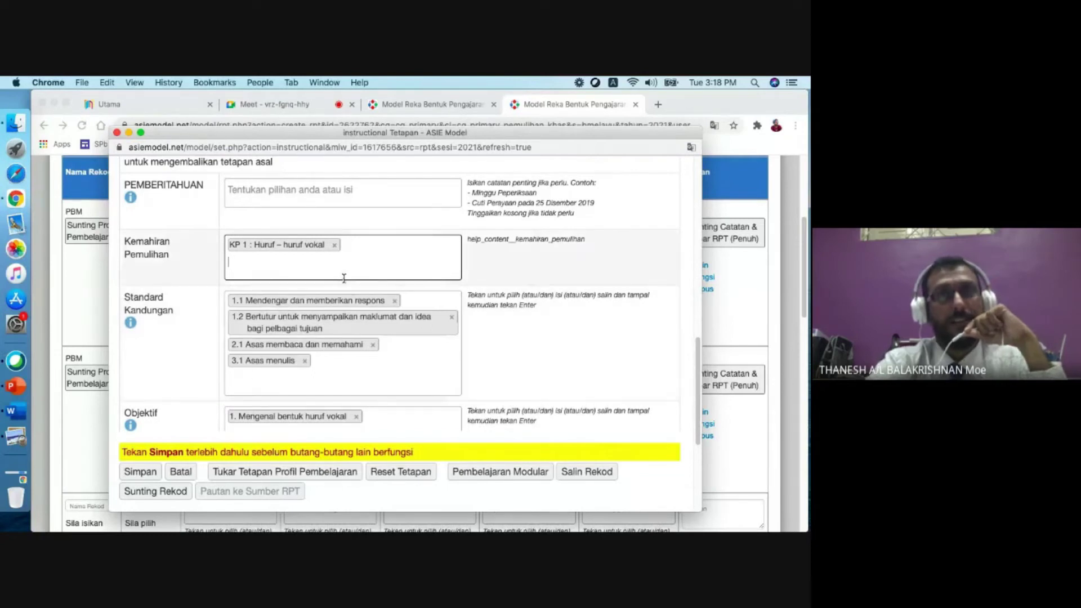
pyautogui.click(318, 270)
pyautogui.click(264, 324)
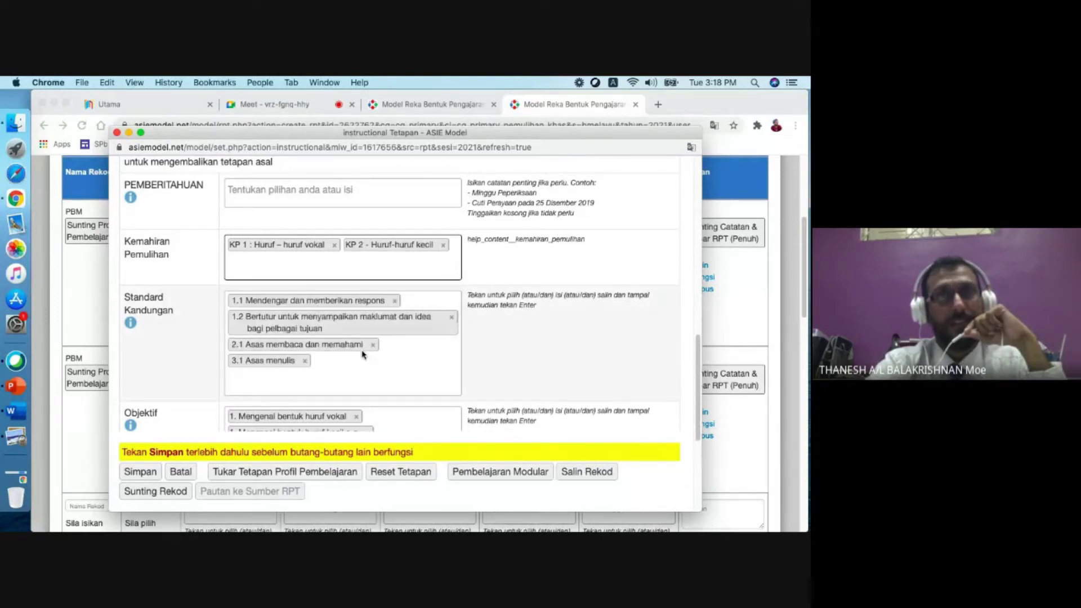
# Step: Replace the Standard Kandungan entries with 1.1 Mendengar, 1.2 Bertutur and 2.2 Membaca, memahami, dan menaakul bahan grafik dan bukan grafik
pyautogui.click(395, 301)
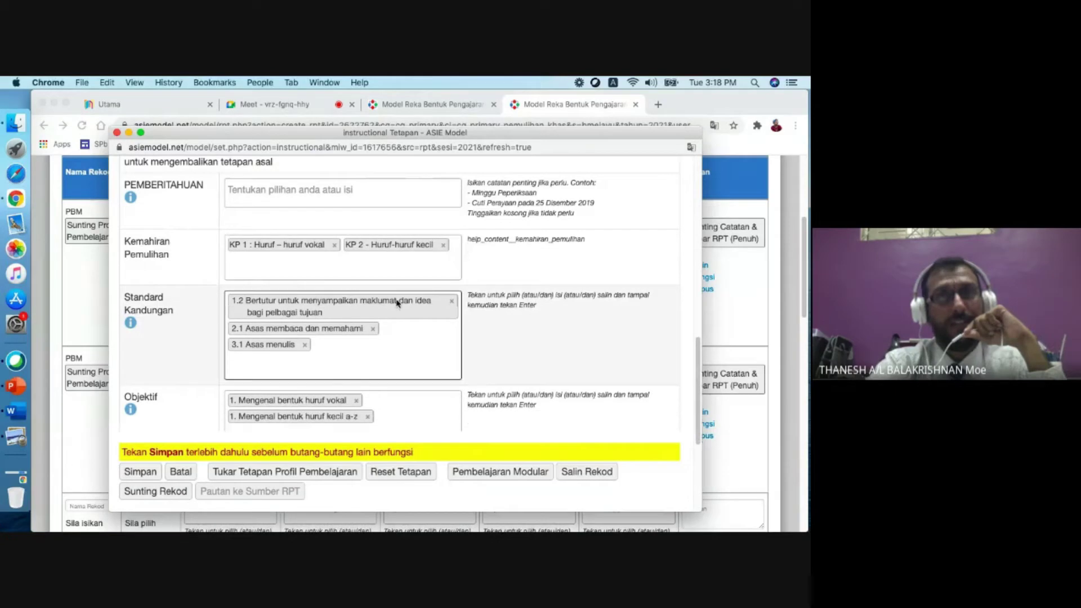
pyautogui.click(451, 301)
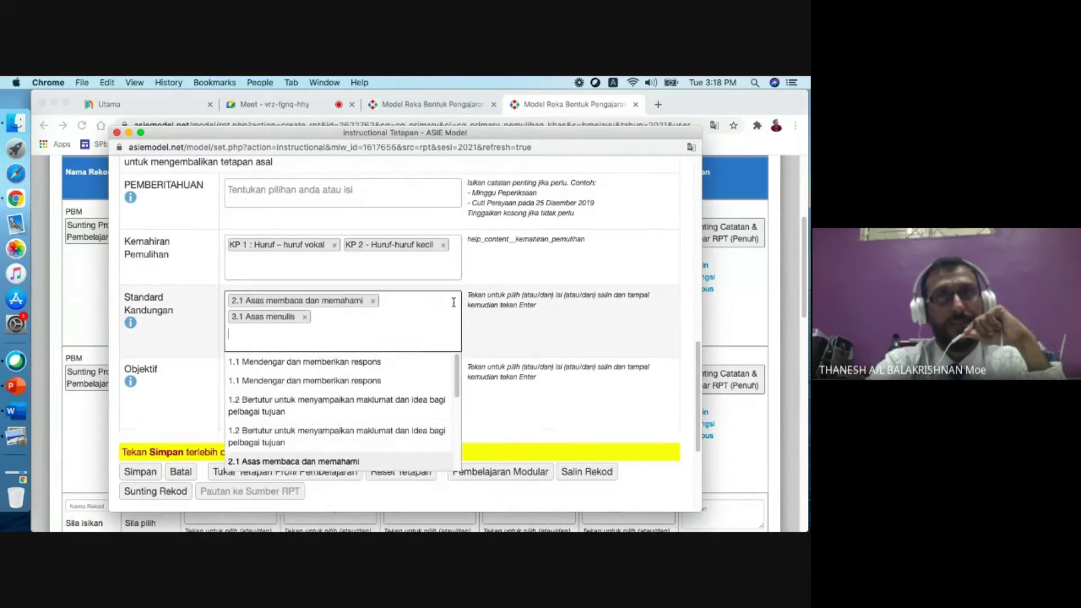
pyautogui.click(373, 301)
pyautogui.click(305, 301)
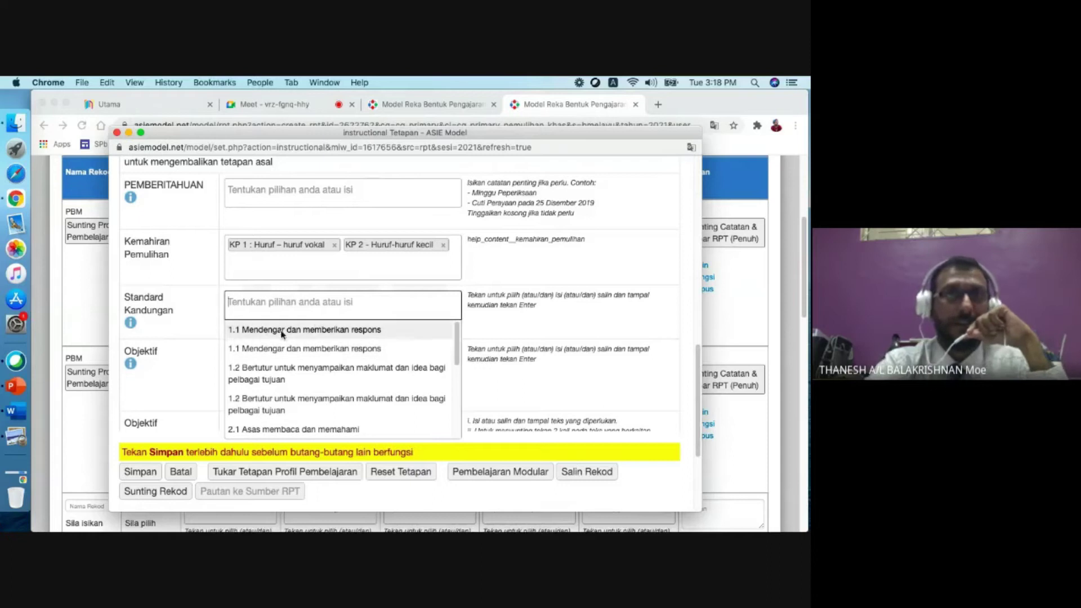
pyautogui.click(238, 336)
pyautogui.click(258, 321)
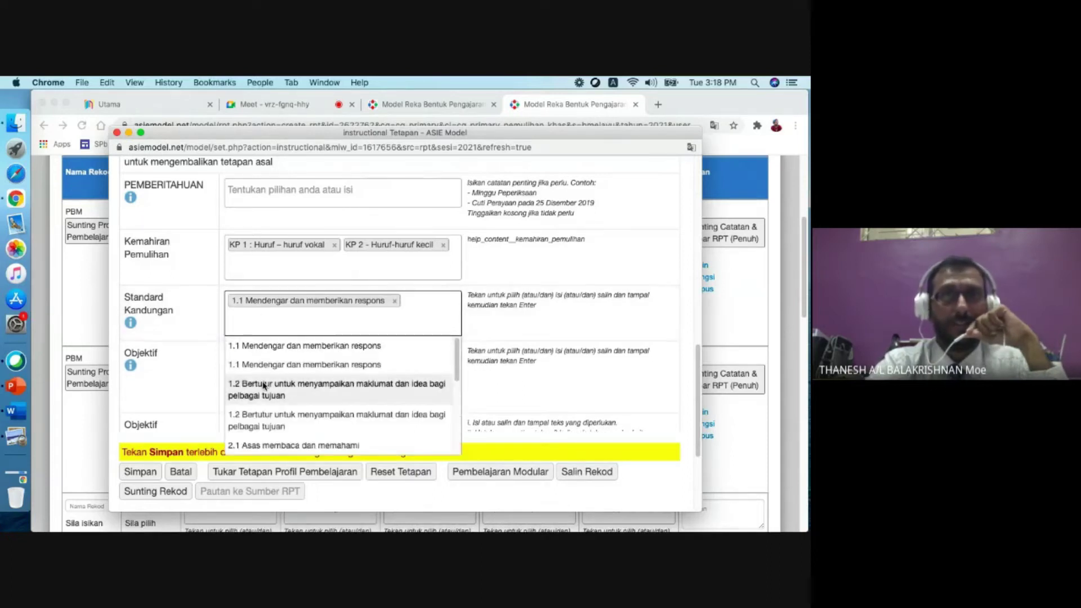
pyautogui.click(262, 385)
pyautogui.click(310, 354)
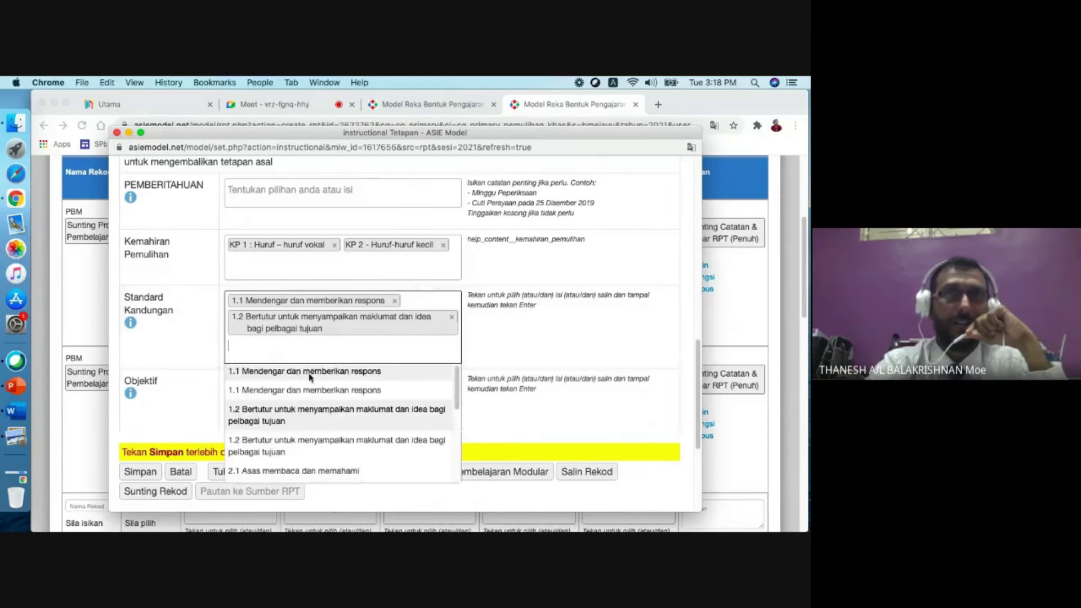
pyautogui.click(296, 450)
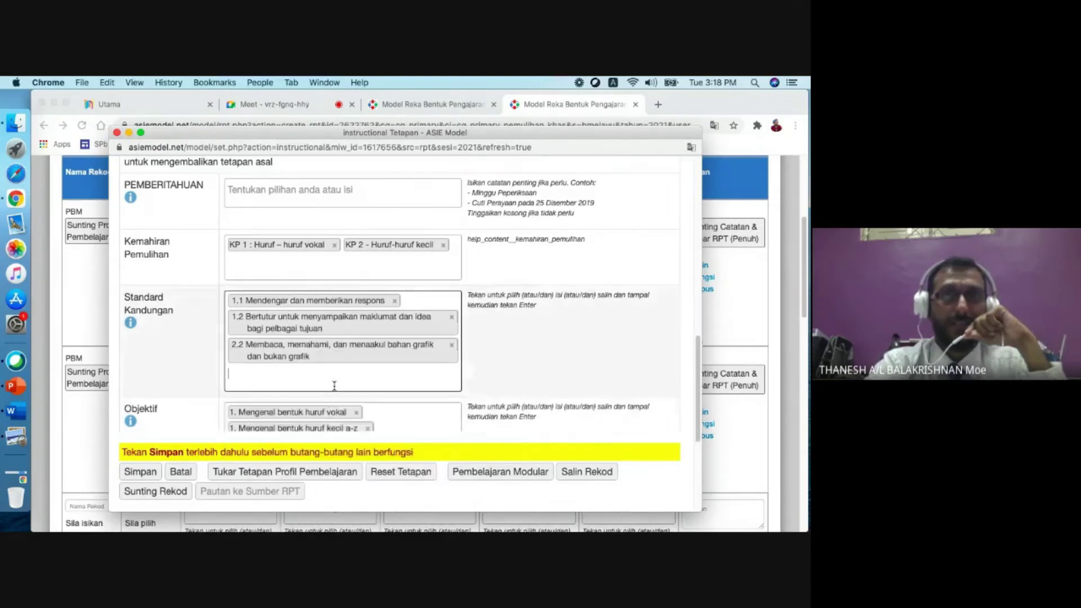
# Step: Remove both Mengenal bentuk huruf entries from the record's Objektif
pyautogui.scroll(-2, 334, 384)
pyautogui.scroll(-2, 334, 385)
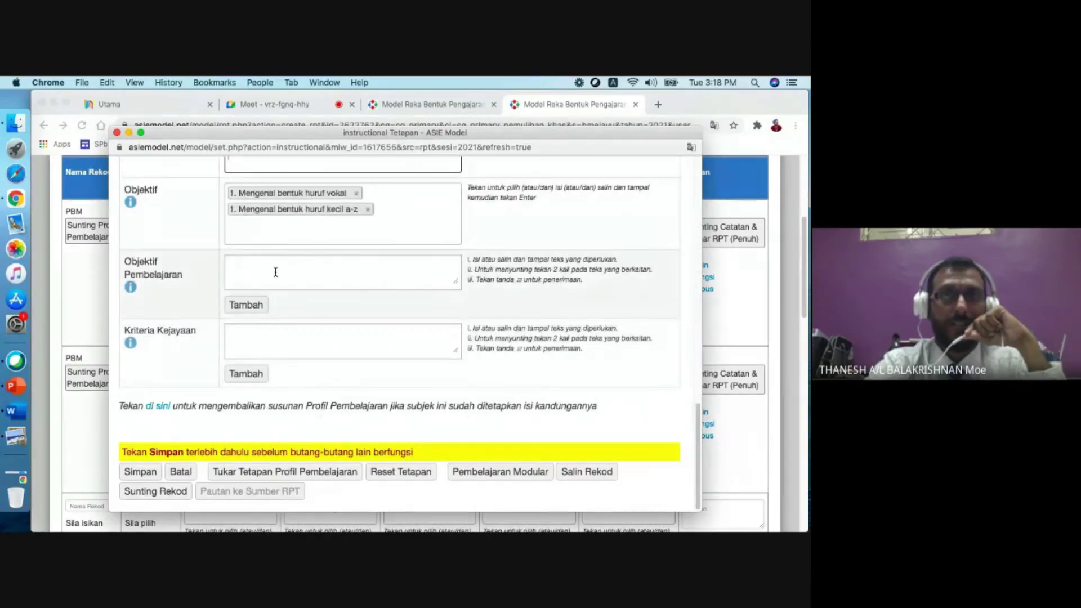
pyautogui.click(330, 256)
pyautogui.scroll(1, 340, 219)
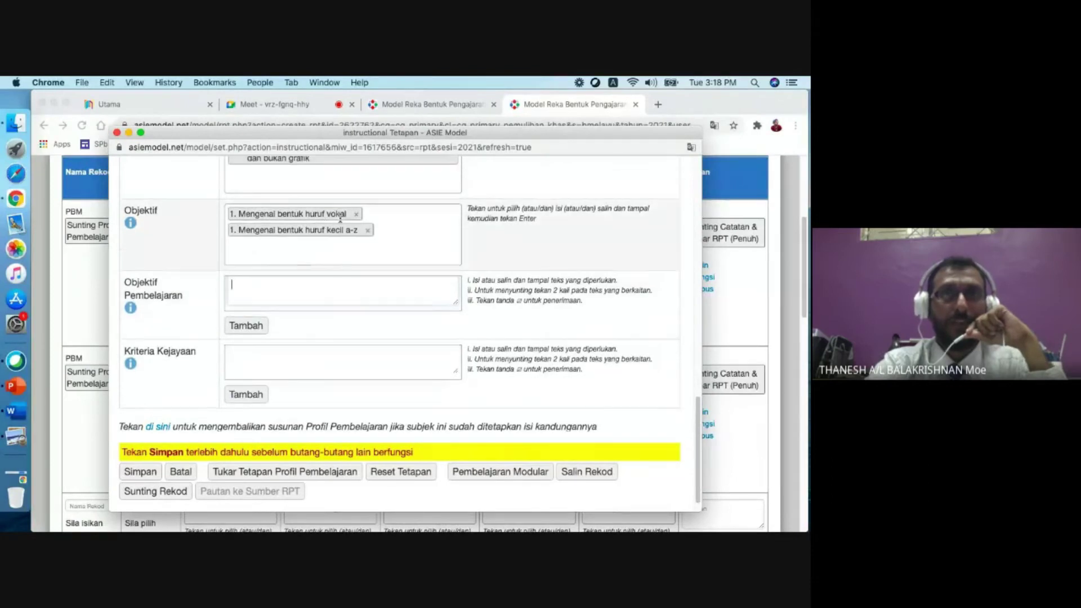
pyautogui.click(355, 214)
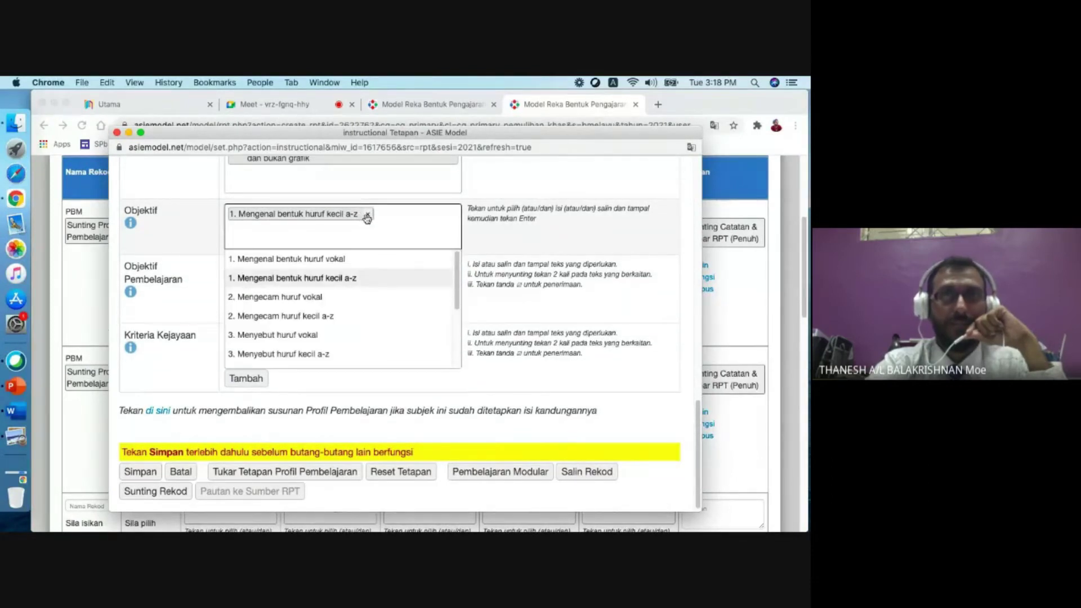
pyautogui.click(367, 215)
pyautogui.click(330, 222)
pyautogui.click(318, 226)
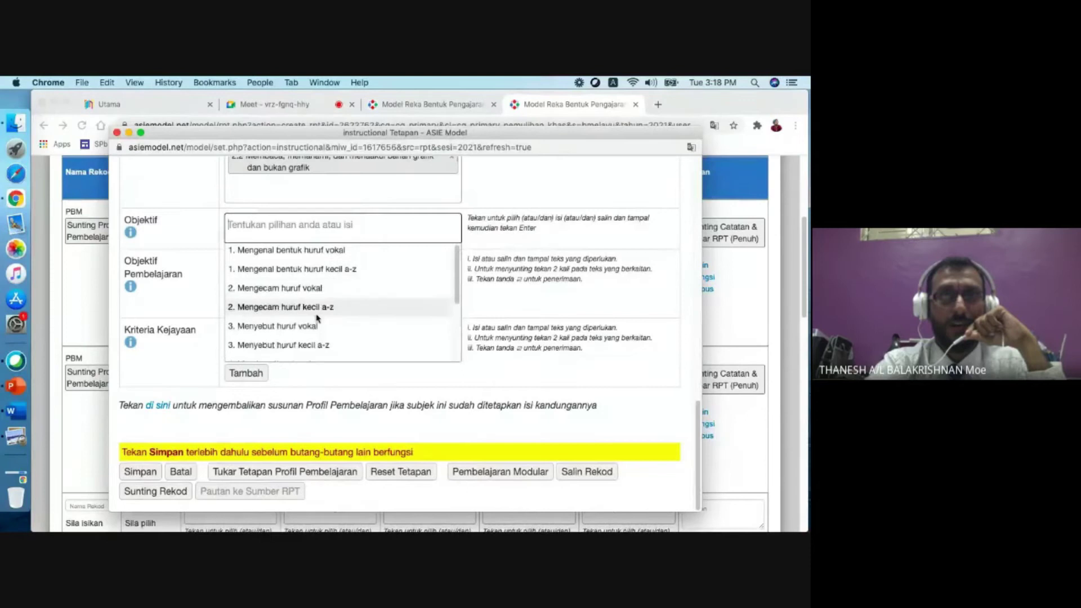
# Step: Add the Objektif 3. Menyebut huruf kecil a-z, 5. Memadankan huruf vokal and 6. Menulis huruf vokal, and save the settings
pyautogui.scroll(-1, 314, 315)
pyautogui.click(314, 323)
pyautogui.click(306, 249)
pyautogui.scroll(-3, 314, 345)
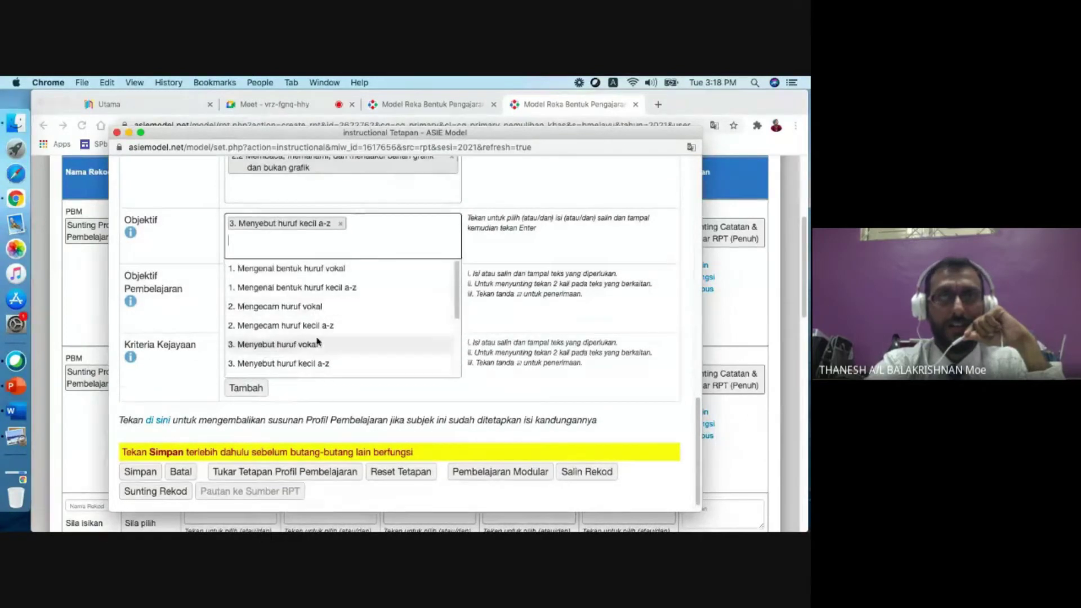
pyautogui.click(316, 347)
pyautogui.click(308, 248)
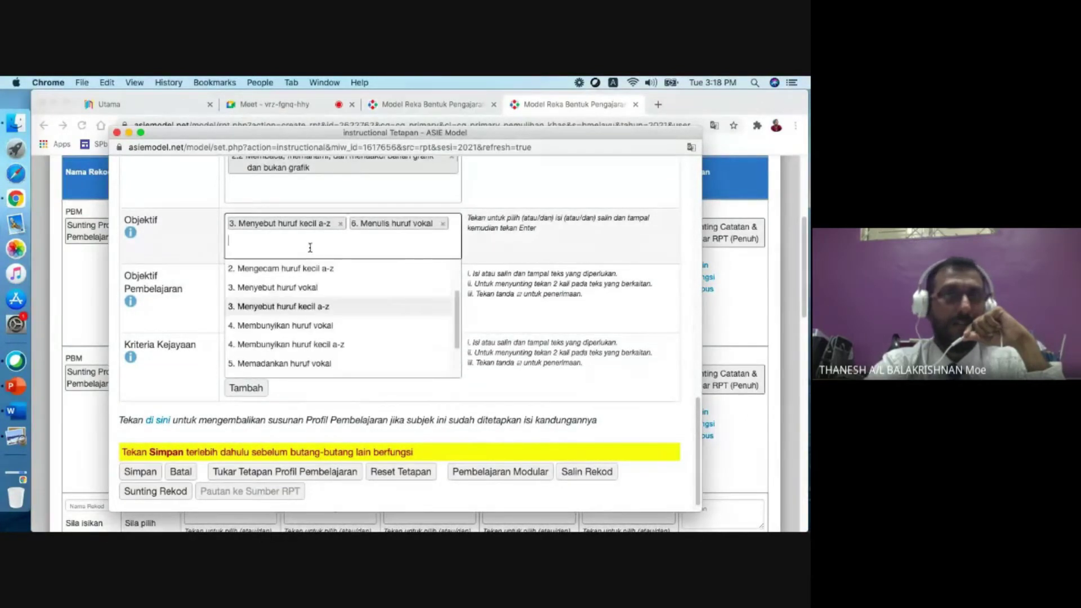
pyautogui.scroll(-2, 304, 349)
pyautogui.click(301, 362)
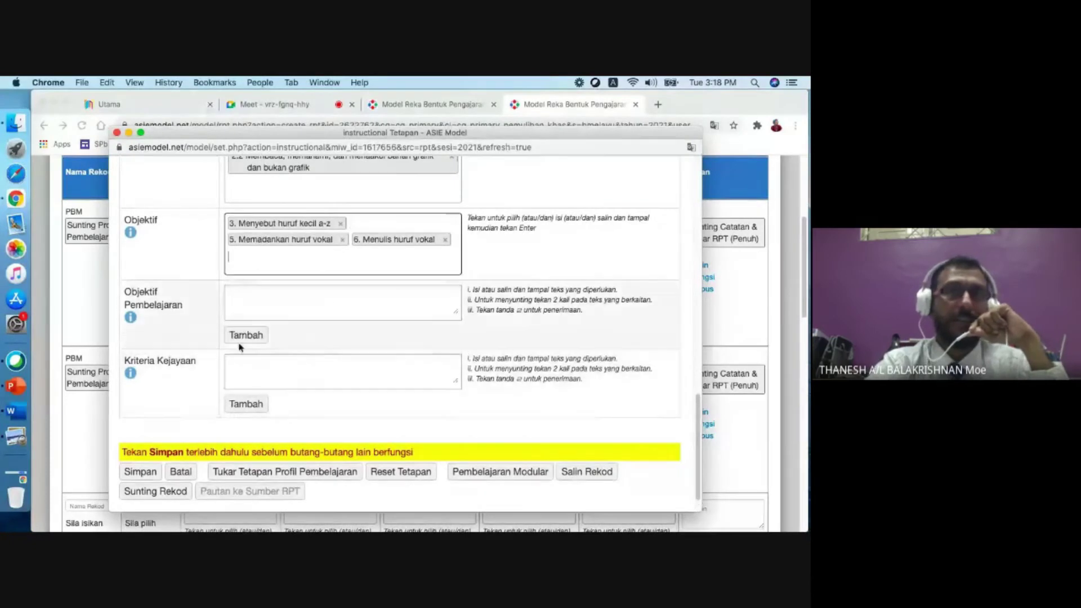
pyautogui.click(140, 472)
pyautogui.click(146, 356)
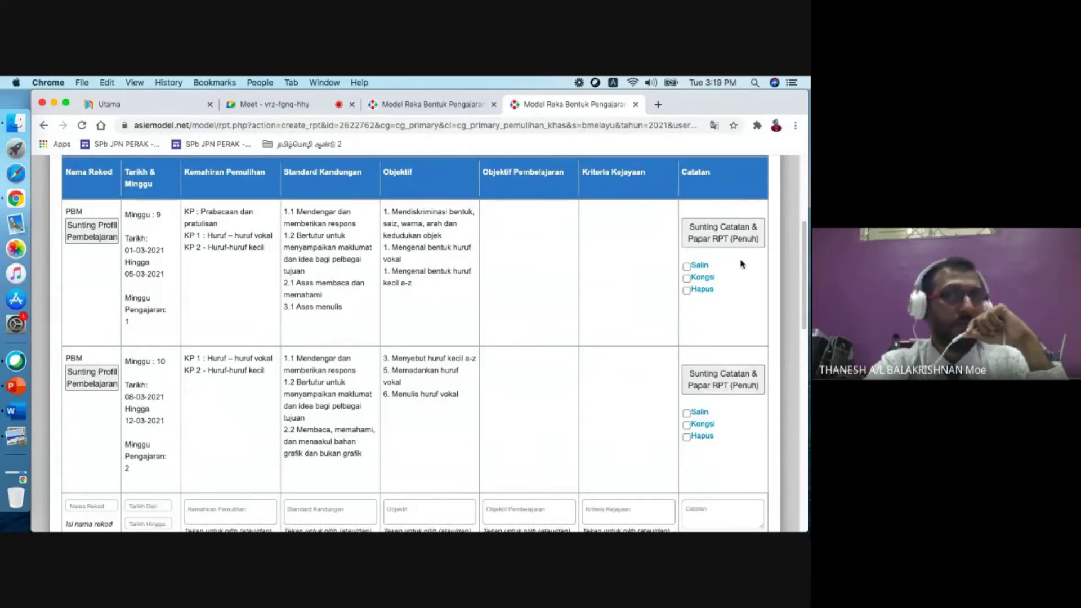
# Step: Open the full RPT of the Minggu 9 PBM record and review its profile, media, strategy and assessment columns
pyautogui.click(736, 227)
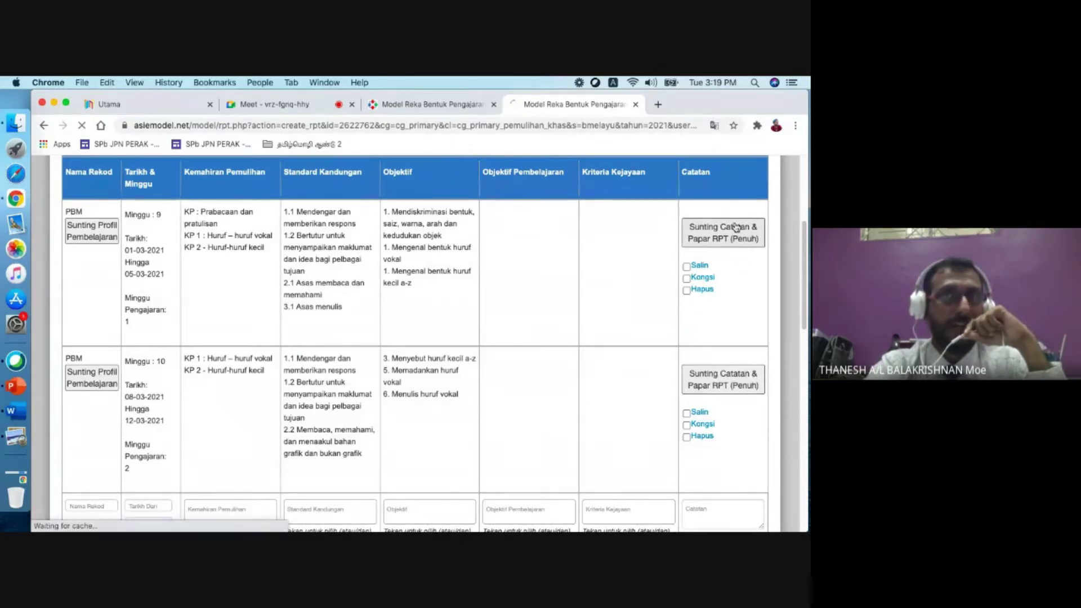
pyautogui.scroll(-5, 367, 307)
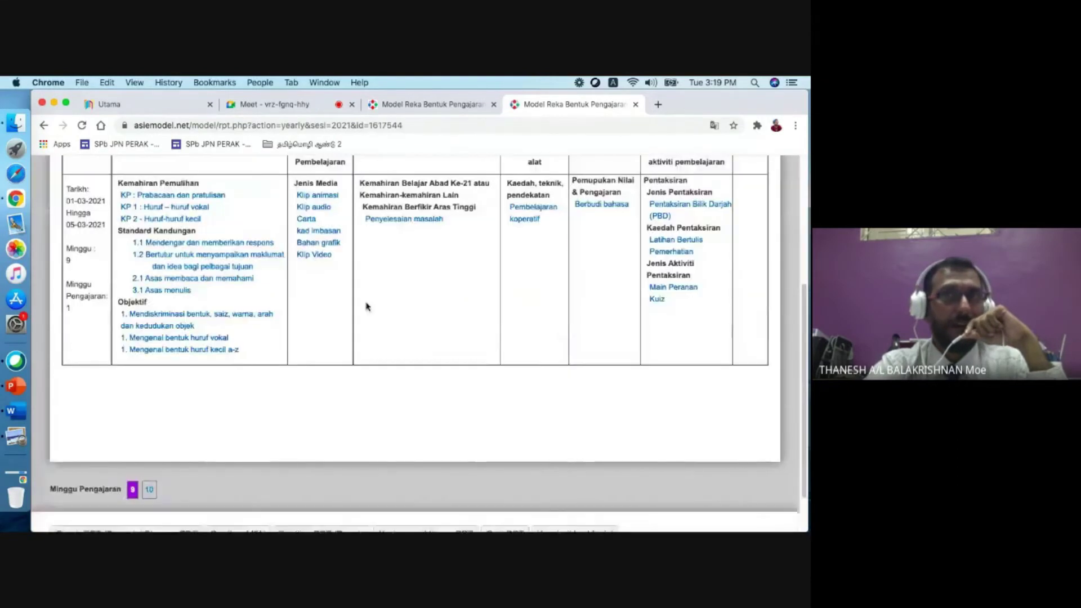
pyautogui.scroll(2, 204, 184)
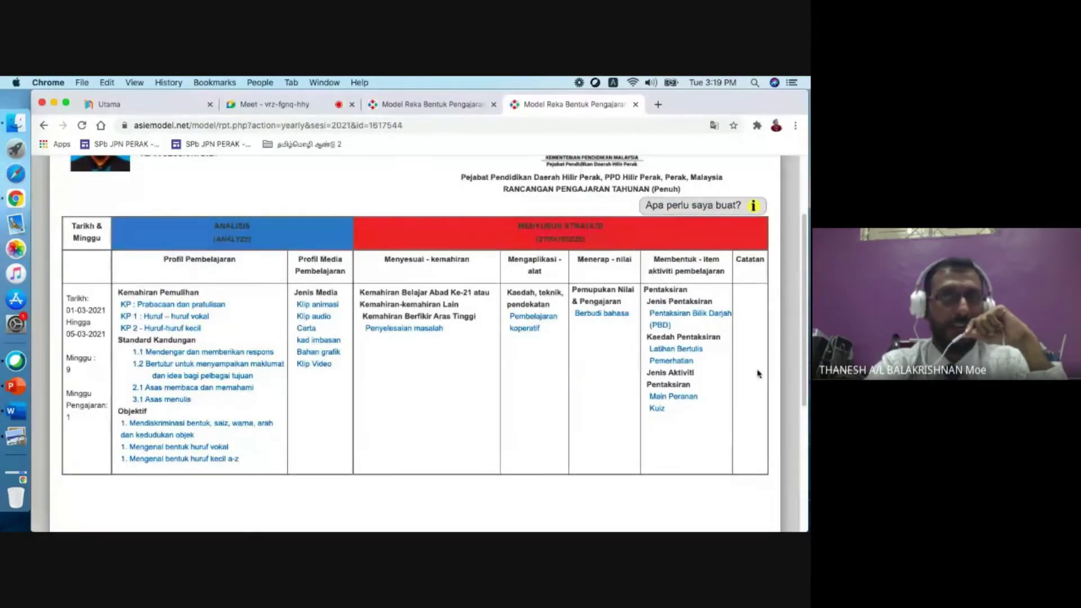
pyautogui.scroll(-1, 401, 401)
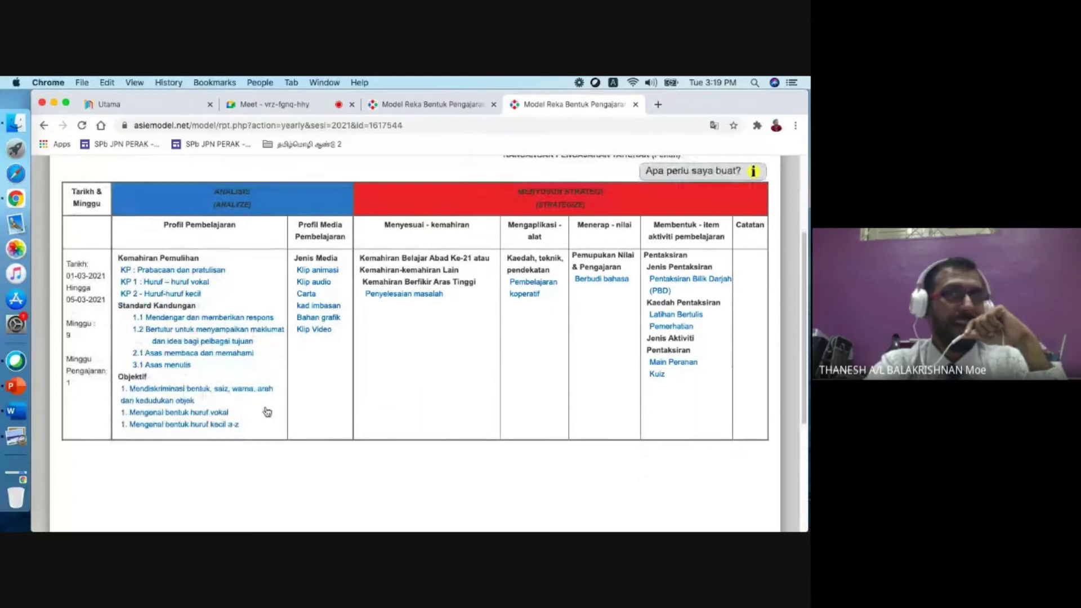
pyautogui.scroll(-1, 186, 413)
pyautogui.scroll(-4, 183, 414)
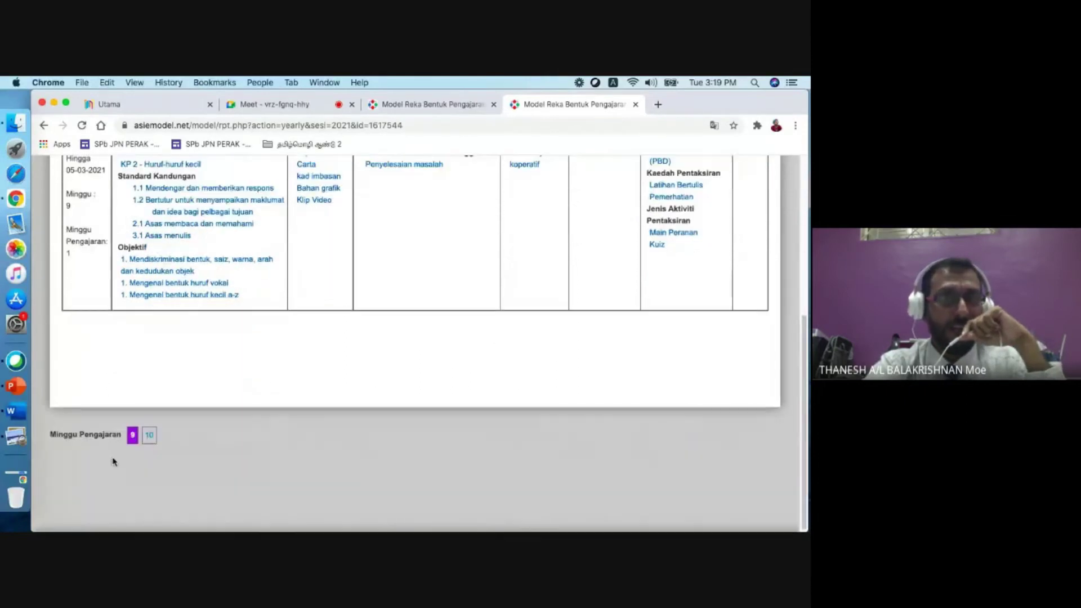
# Step: Display the full RPT for Minggu Pengajaran 10 and look through it
pyautogui.click(150, 437)
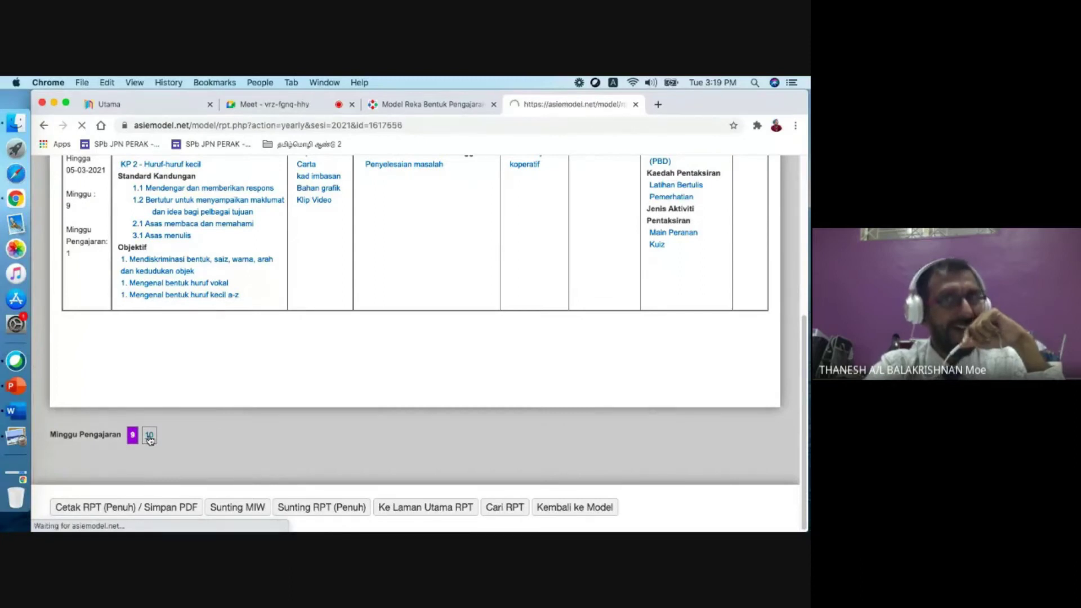
pyautogui.scroll(-1, 150, 440)
pyautogui.scroll(-4, 150, 440)
pyautogui.scroll(2, 150, 440)
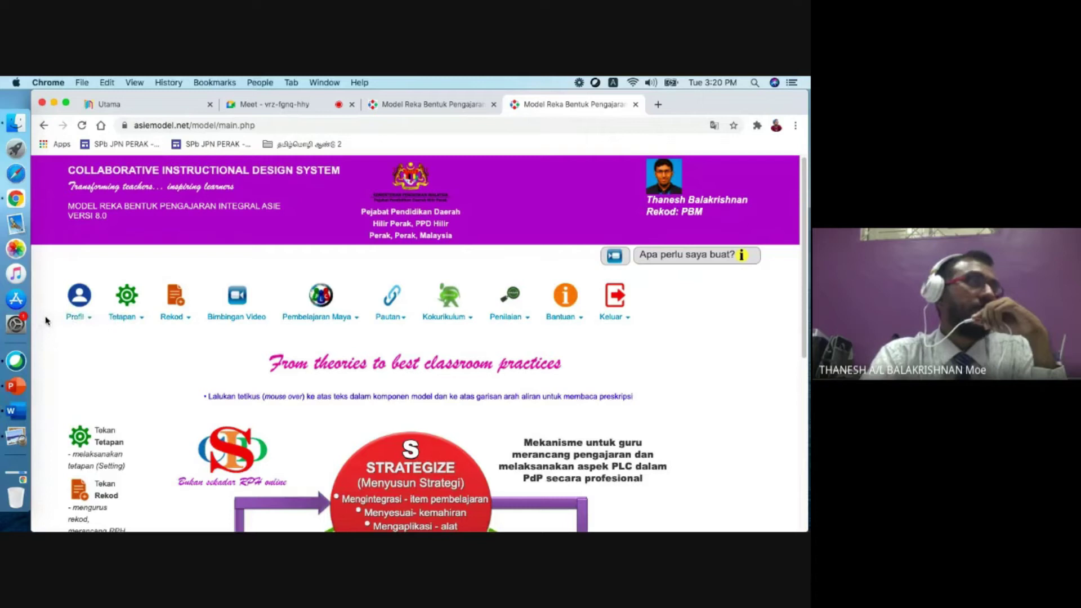
# Step: Open the Adegan Pengajaran settings and enlarge their window to full screen
pyautogui.click(121, 318)
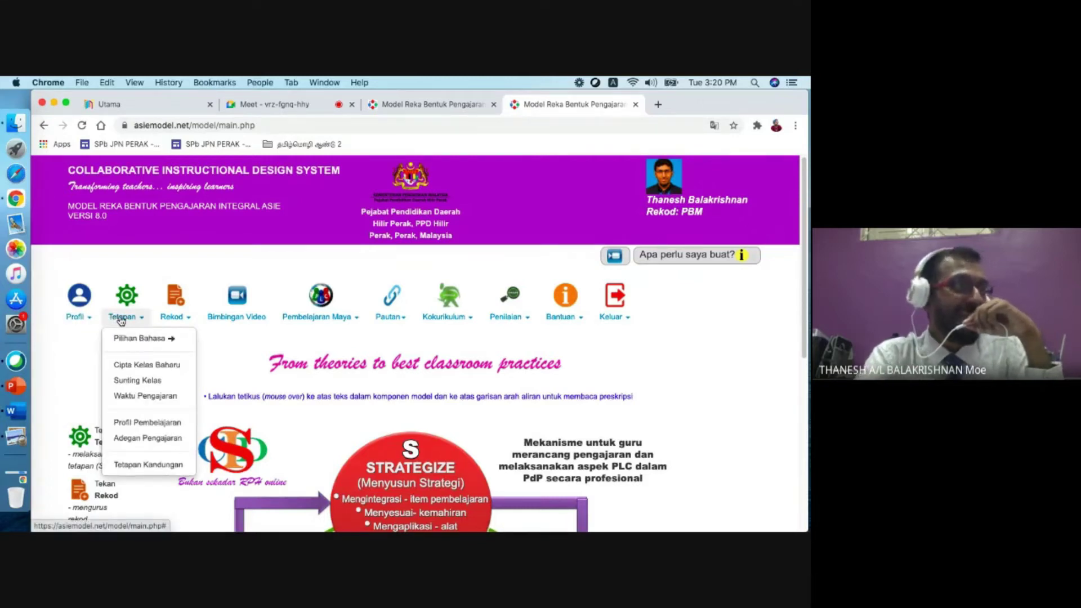
pyautogui.click(171, 319)
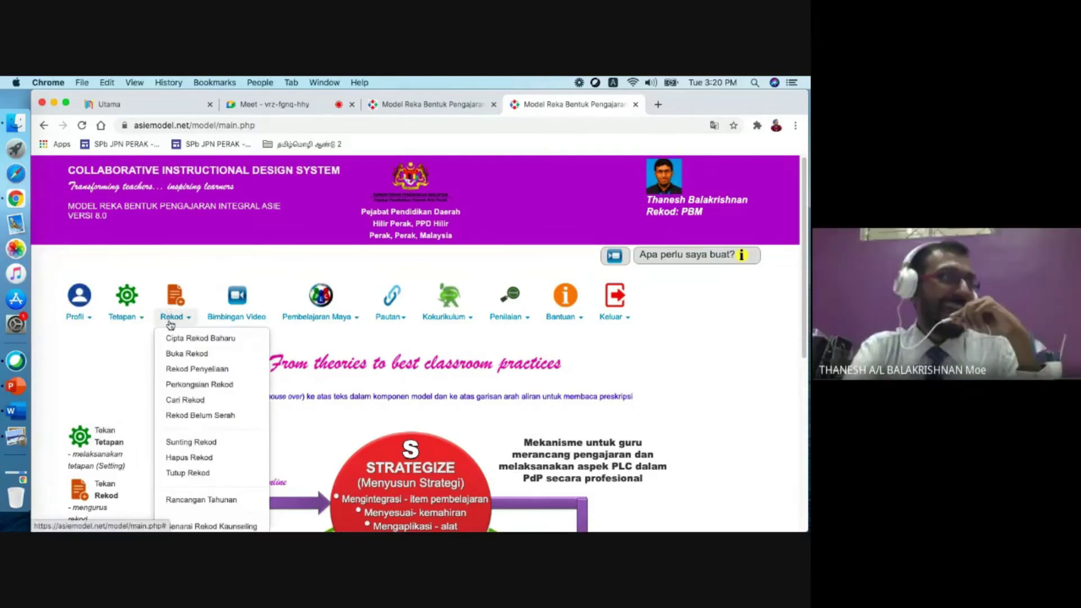
pyautogui.moveTo(130, 290)
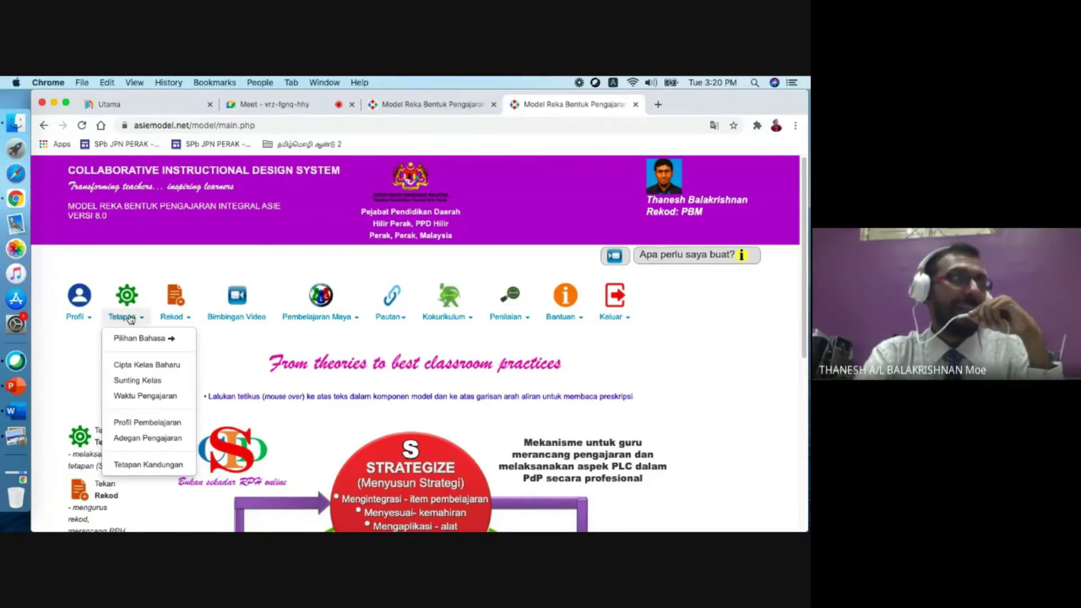
pyautogui.click(143, 443)
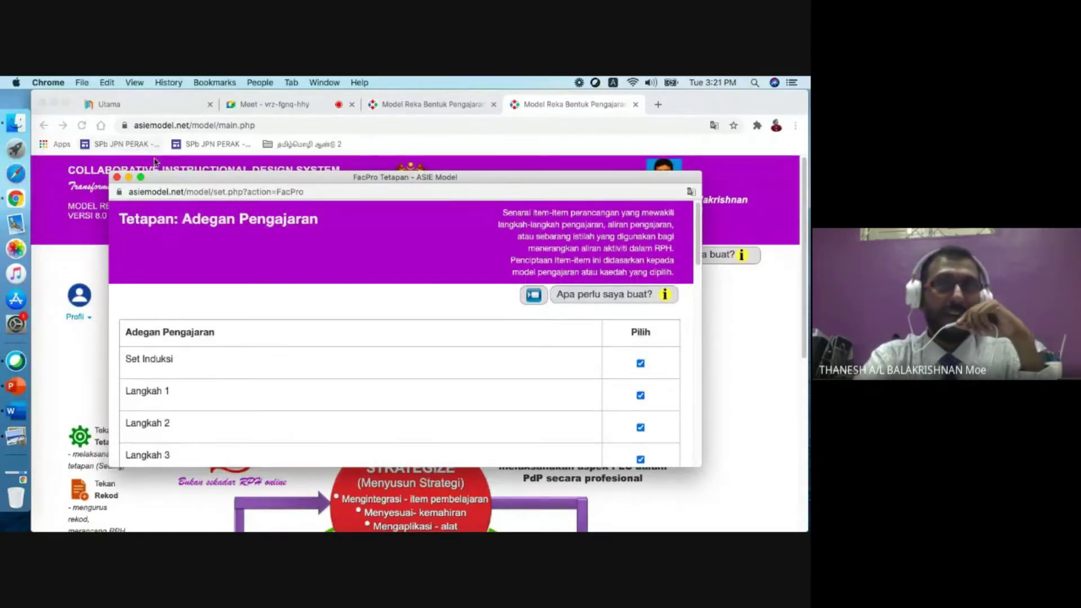
pyautogui.click(141, 179)
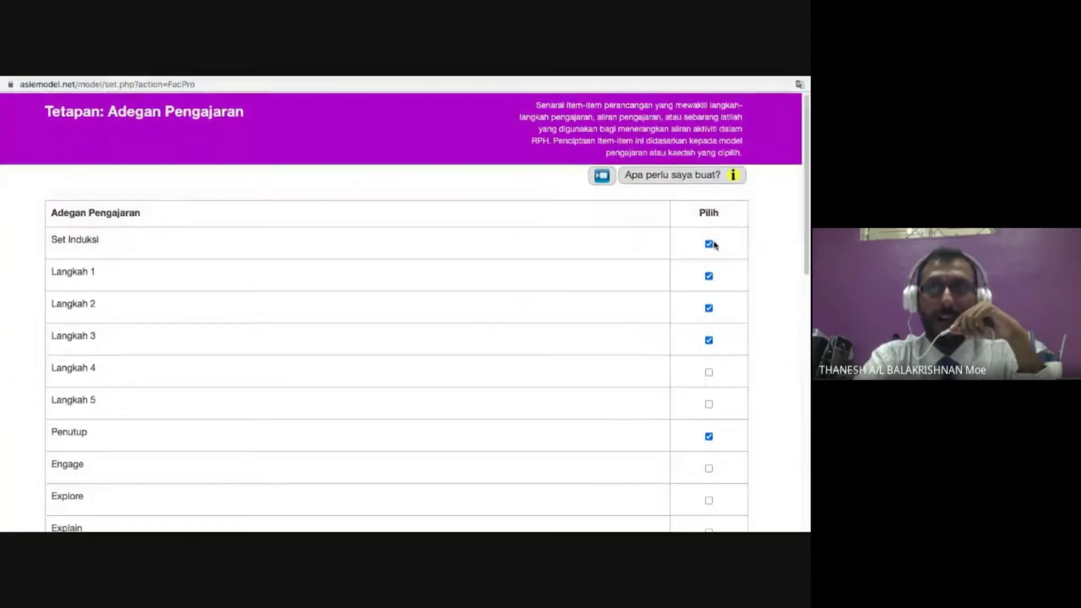
# Step: Deselect Set Induksi, Langkah 1, Langkah 2, Langkah 3 and Penutup, check the rest of the list, and close the settings window
pyautogui.click(710, 245)
pyautogui.click(711, 276)
pyautogui.click(709, 309)
pyautogui.click(710, 341)
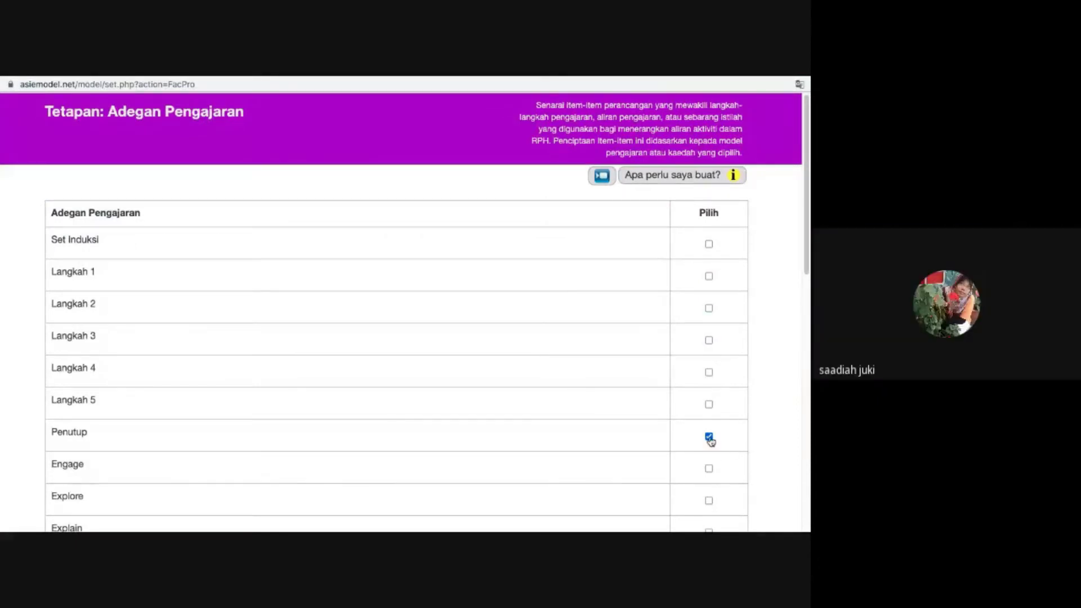
pyautogui.click(709, 437)
pyautogui.scroll(-7, 768, 415)
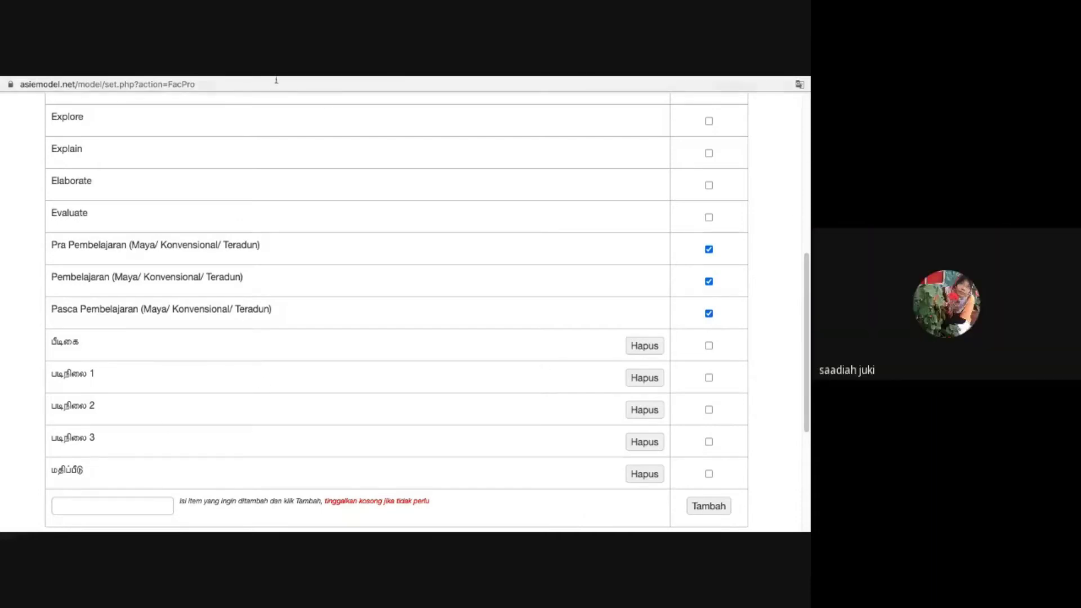
pyautogui.scroll(10, 80, 147)
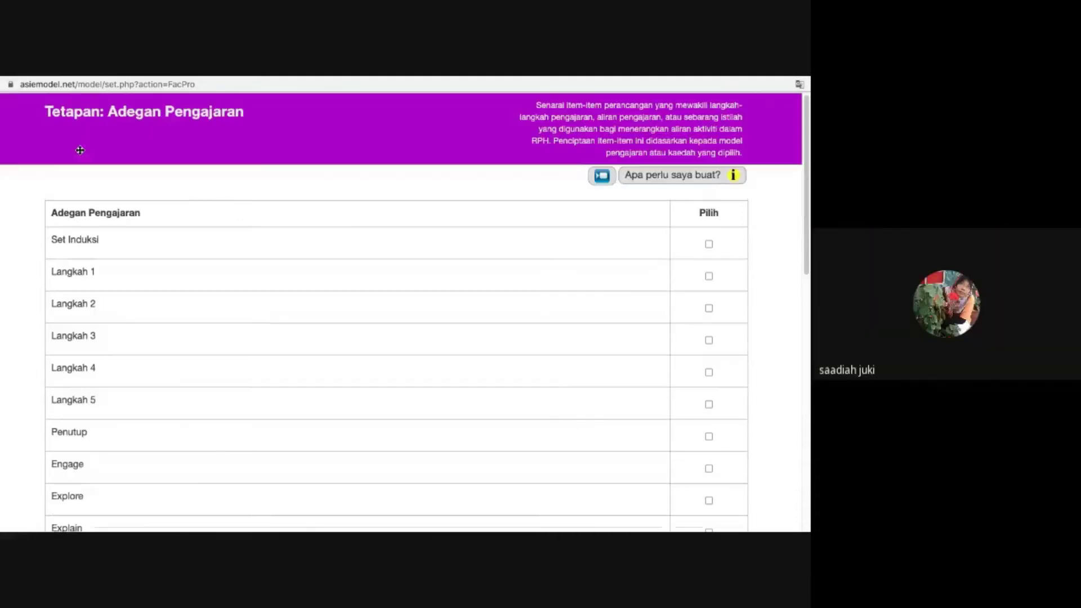
pyautogui.moveTo(197, 78)
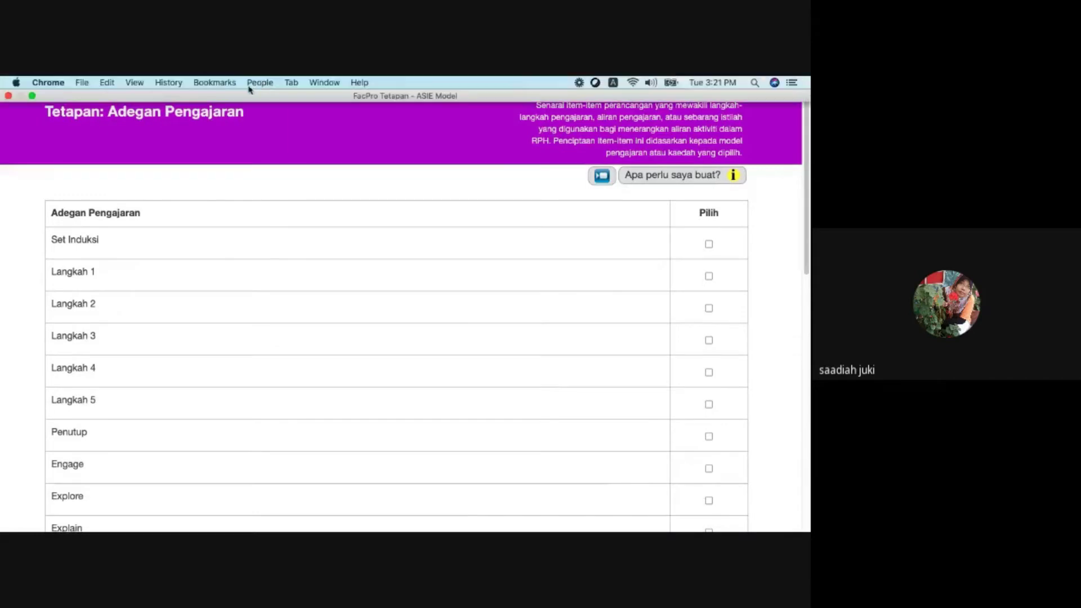
pyautogui.click(8, 97)
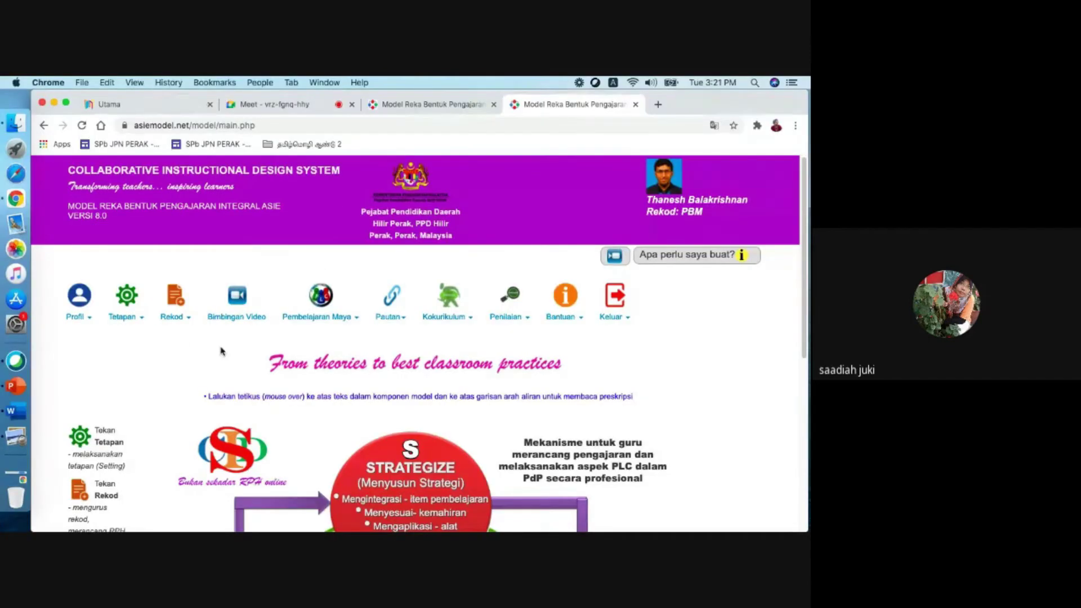
# Step: Open the yearly teaching plans (Rancangan Tahunan) and search for those under the teacher's own name
pyautogui.click(185, 329)
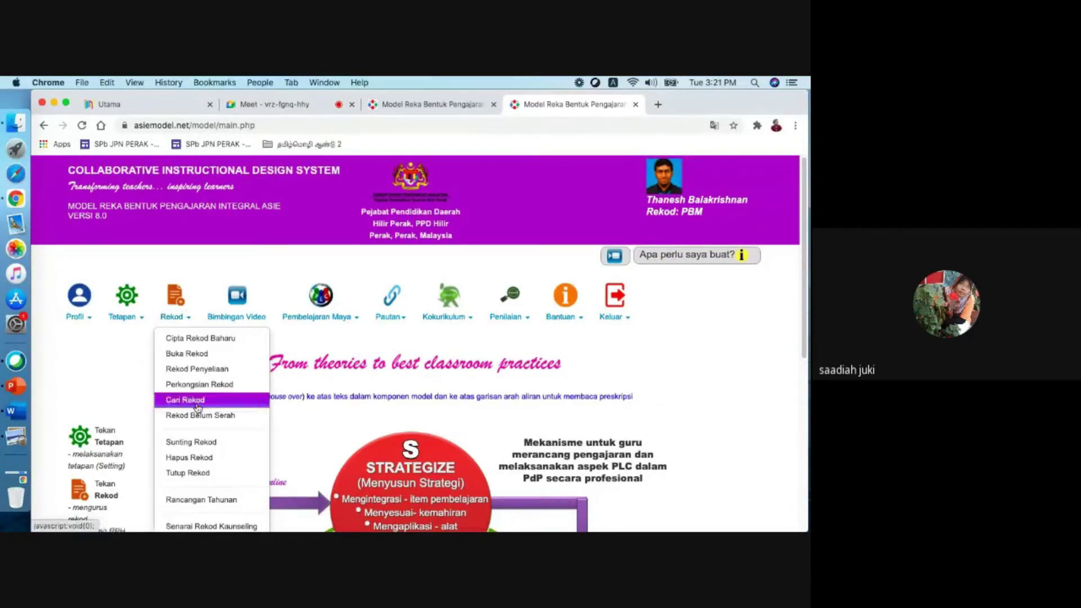
pyautogui.click(186, 499)
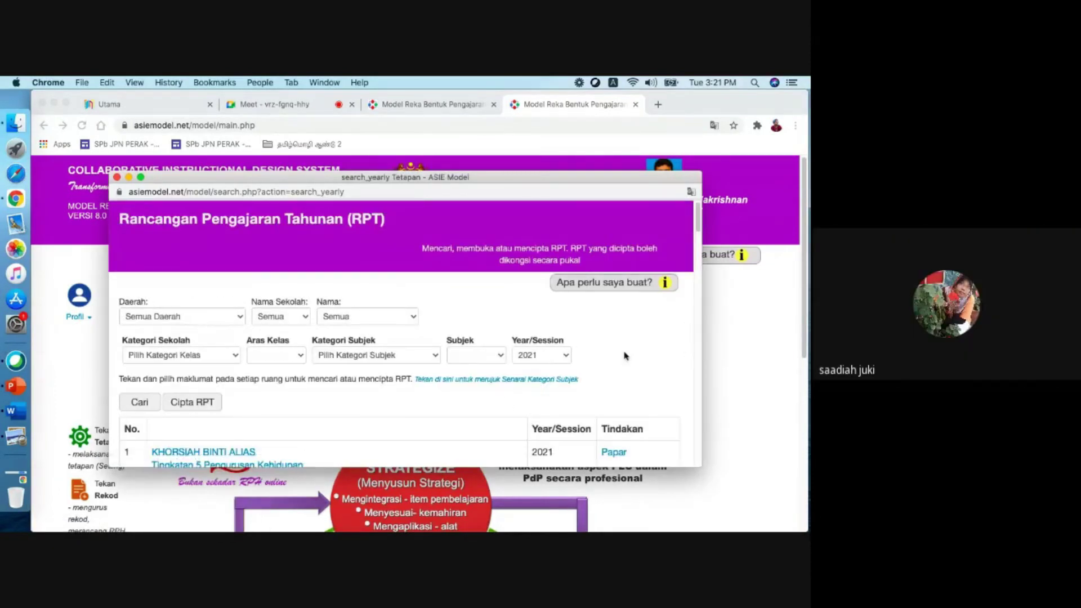
pyautogui.scroll(-3, 623, 355)
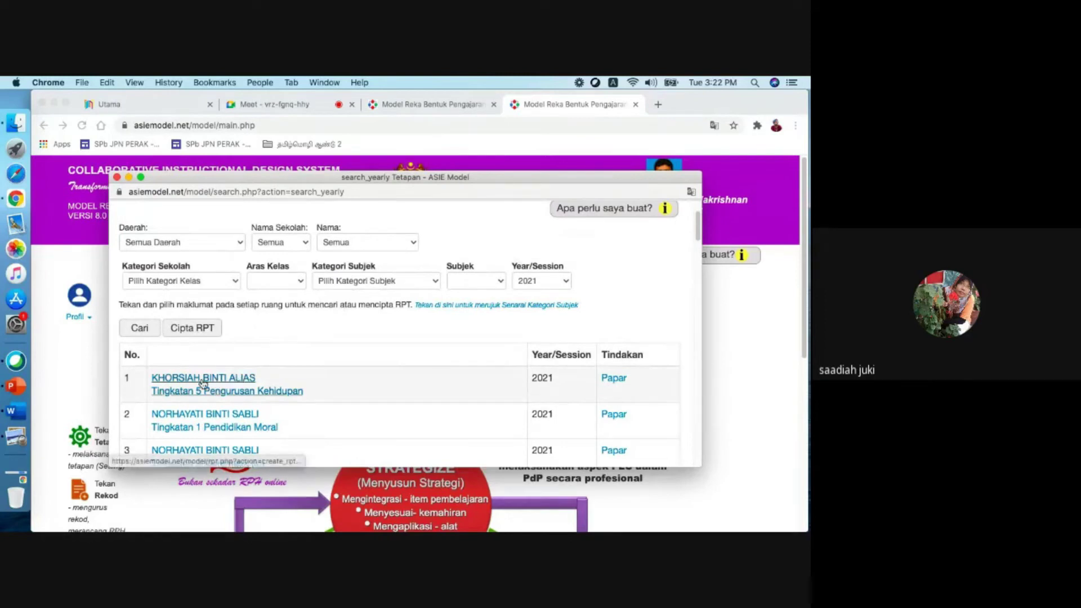
pyautogui.click(367, 244)
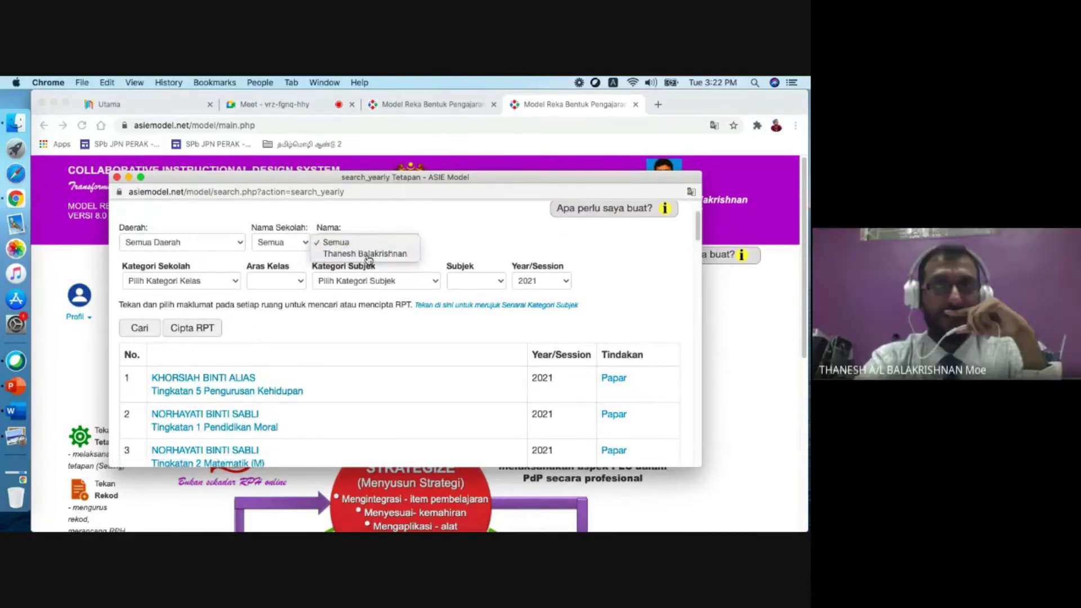
pyautogui.click(367, 254)
pyautogui.click(149, 329)
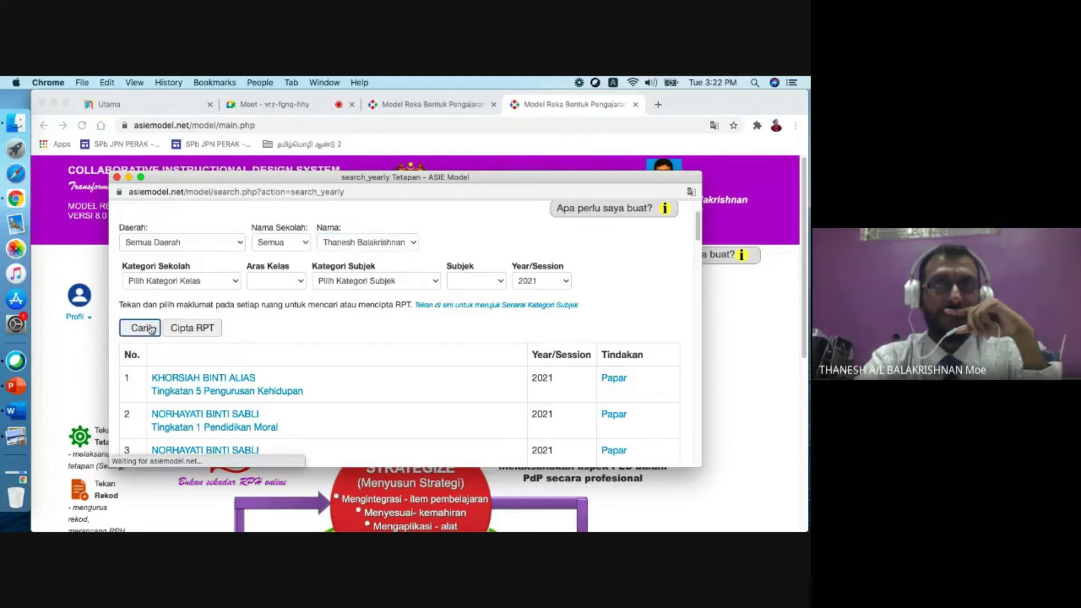
pyautogui.scroll(-3, 304, 371)
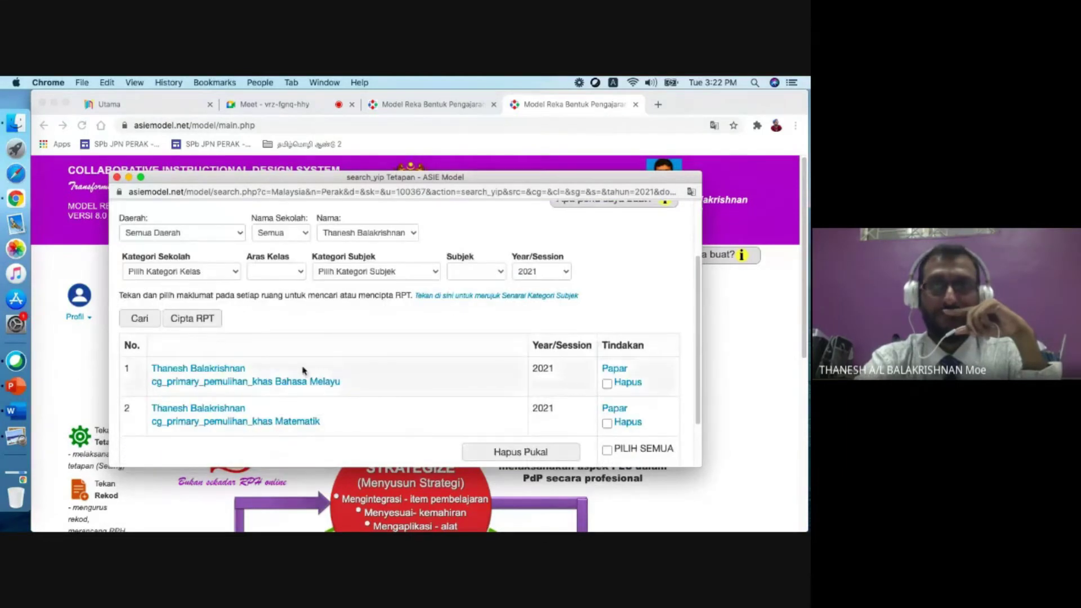
# Step: Open the full RPT of the Bahasa Melayu plan's Minggu 9 record and bring up its Membentuk - item aktiviti pembelajaran settings
pyautogui.click(254, 381)
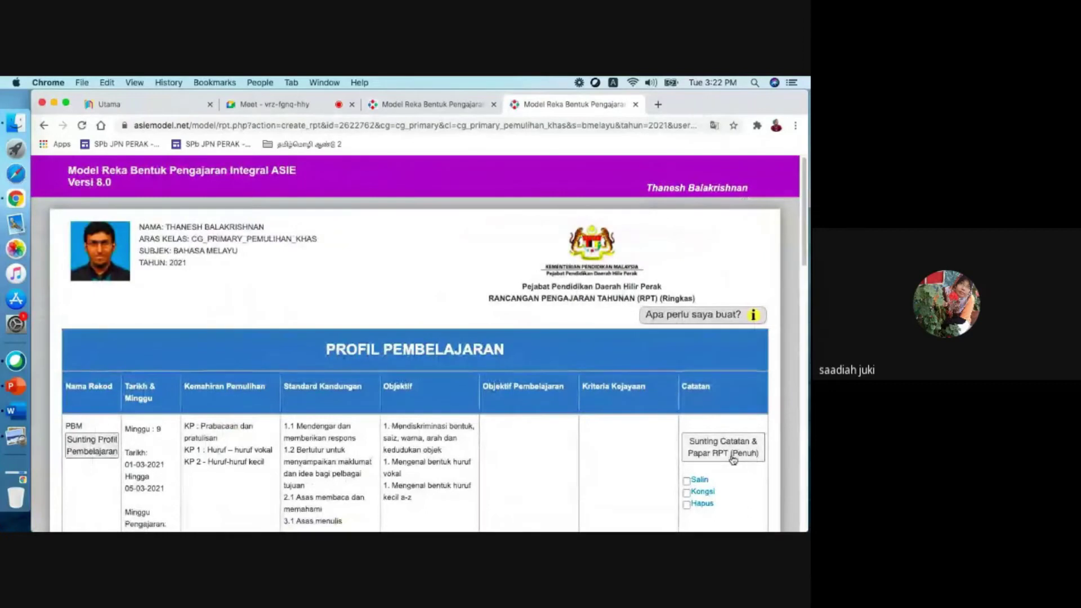
pyautogui.click(734, 459)
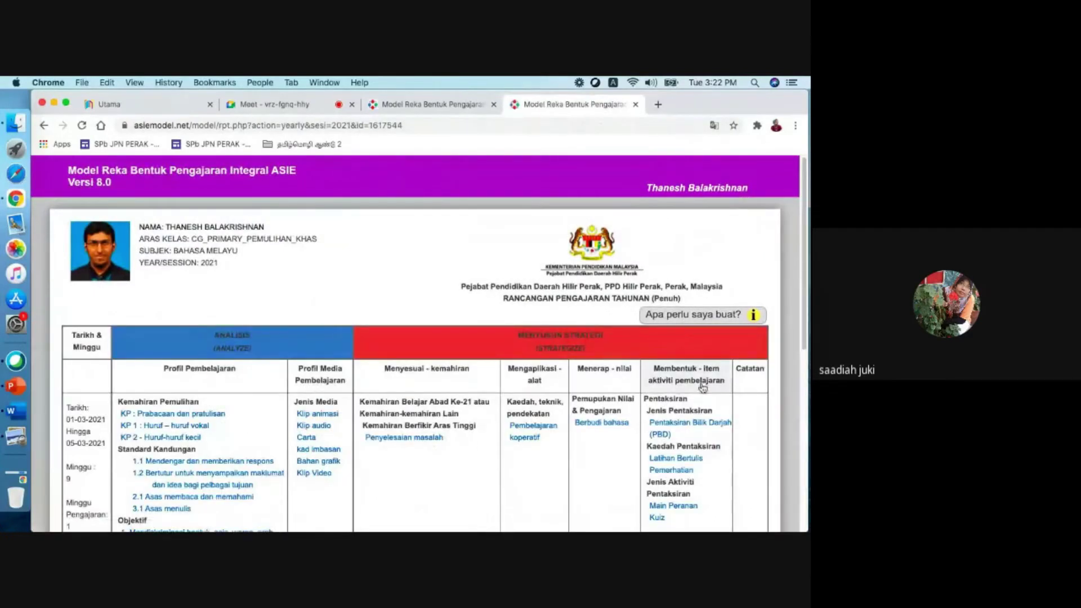
pyautogui.click(701, 382)
# Step: Add the custom entry "Latihan membaca" to Kaedah Pentaksiran in the Pentaksiran section
pyautogui.scroll(-5, 393, 305)
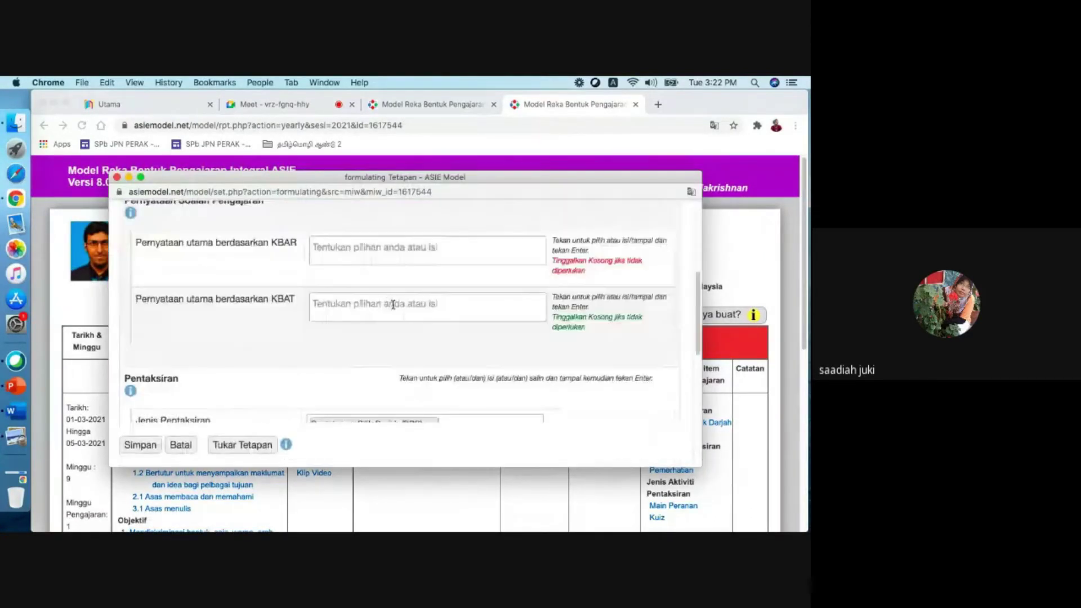
pyautogui.scroll(-3, 391, 304)
pyautogui.scroll(-1, 495, 312)
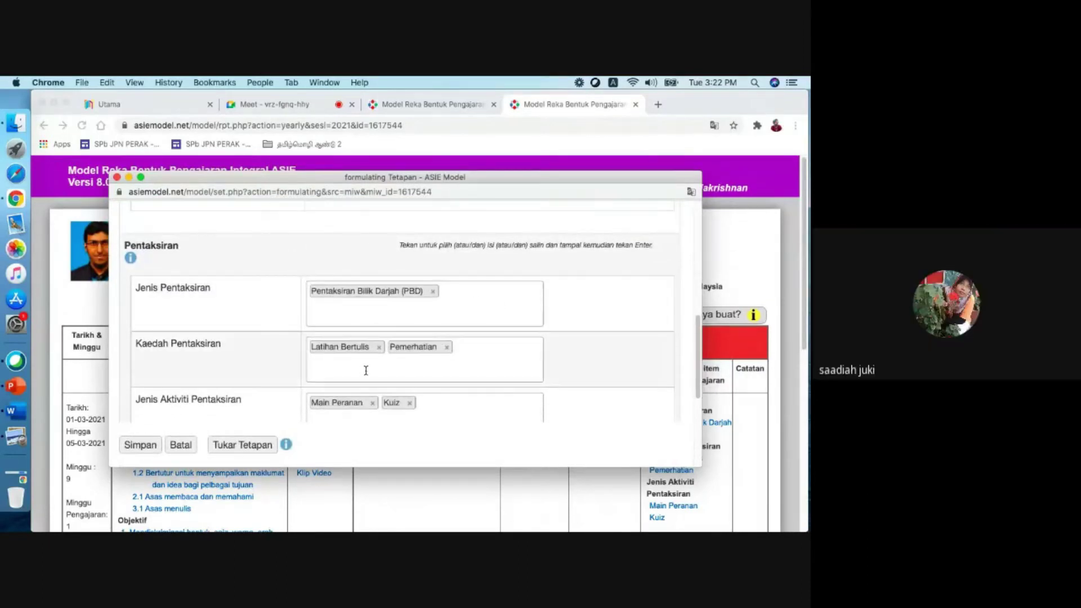
pyautogui.click(366, 370)
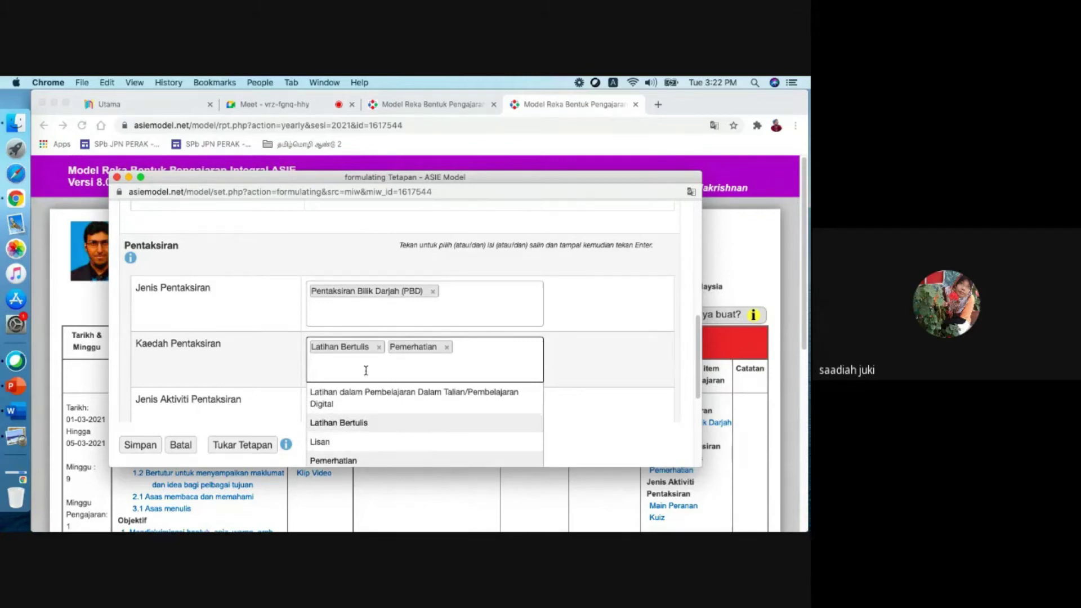
pyautogui.write('Latihan mem')
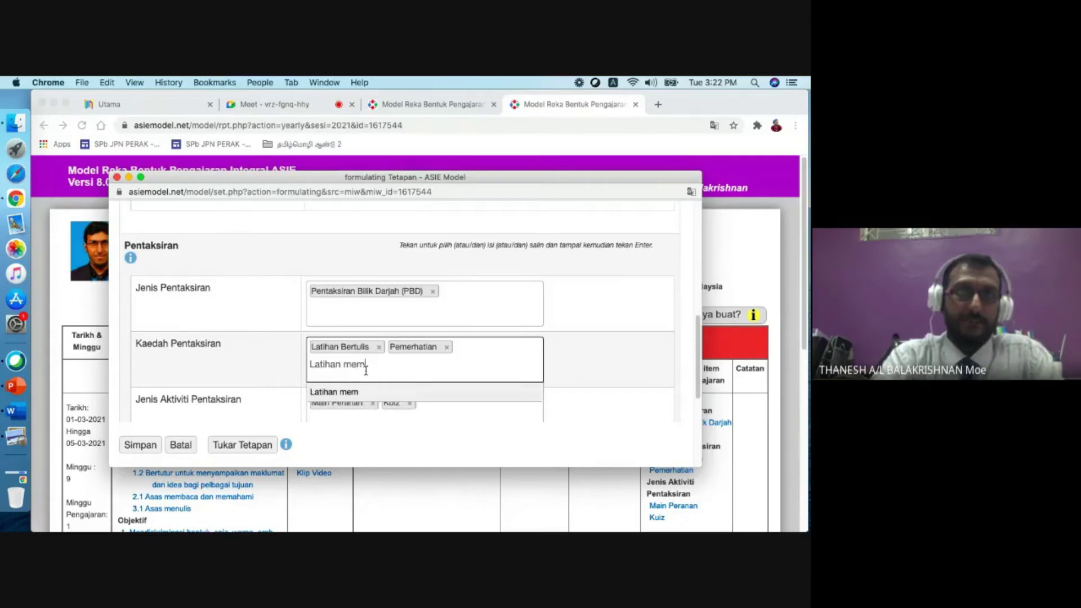
pyautogui.write('baca')
pyautogui.press('Return')
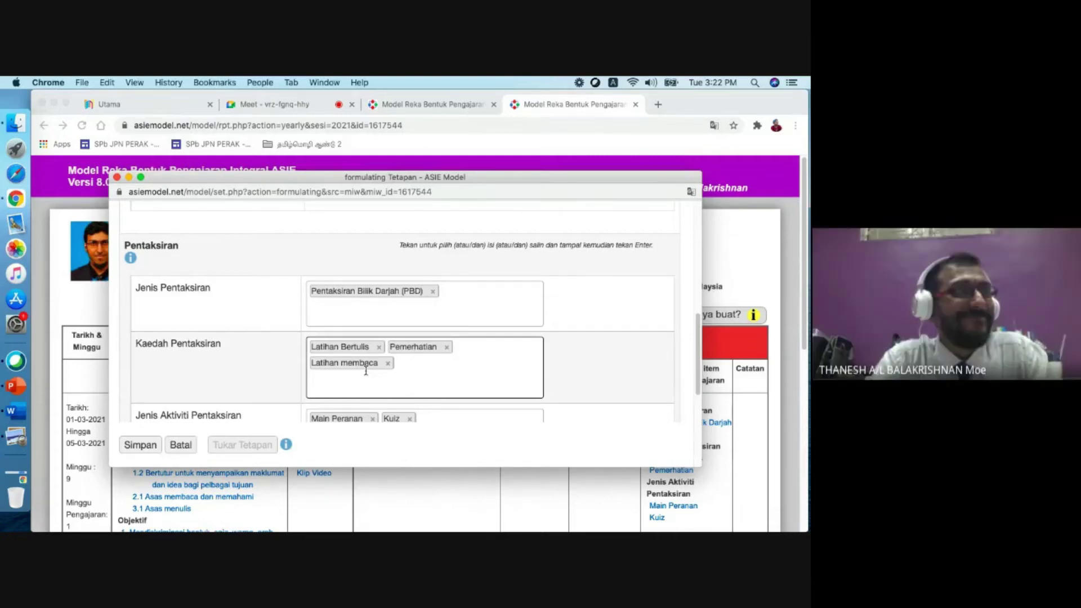
# Step: Switch the keyboard input source to Tamil Anjal and add "வாசித்தல்" to Kaedah Pentaksiran
pyautogui.click(613, 83)
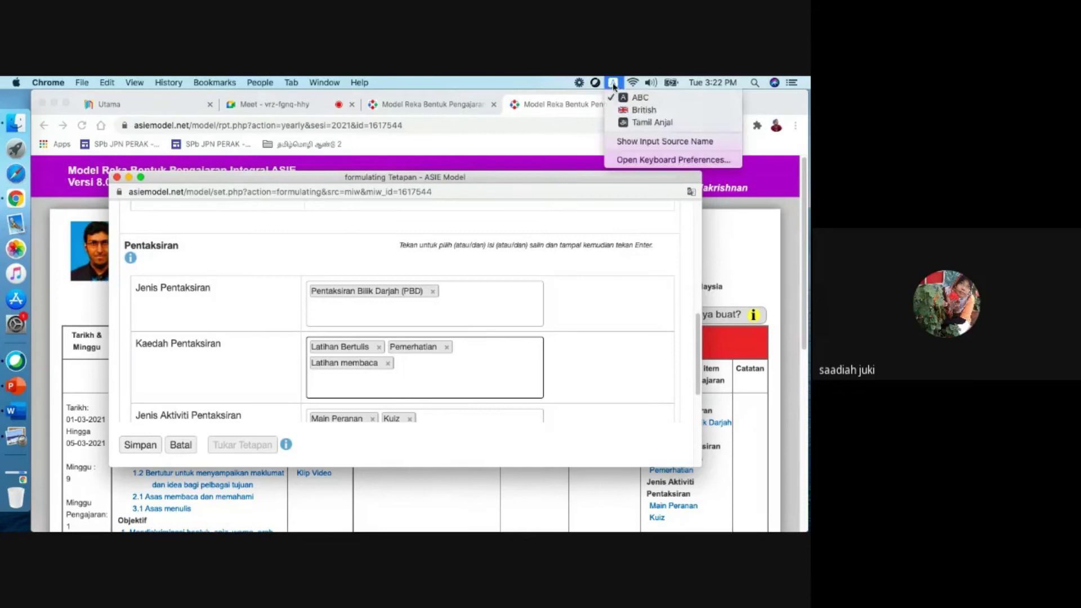
pyautogui.click(652, 122)
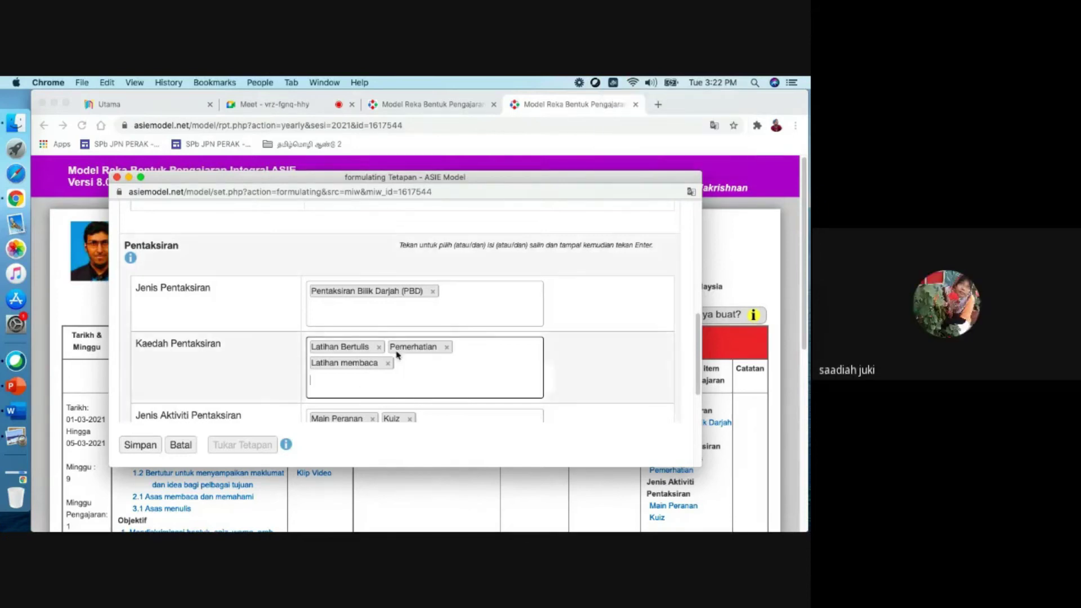
pyautogui.click(362, 382)
pyautogui.write('ம')
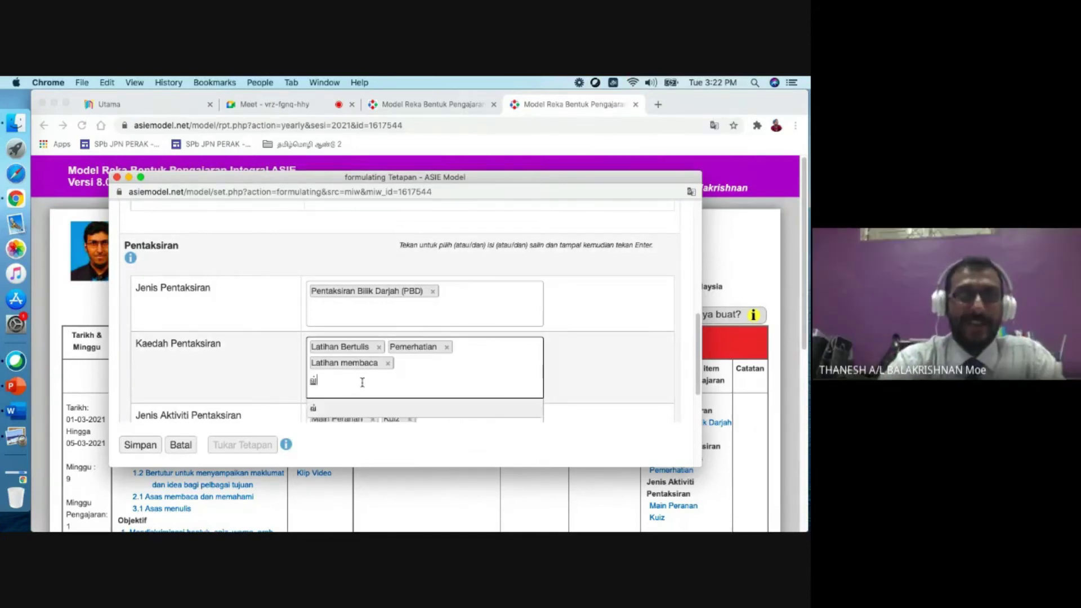
pyautogui.write('ாசிப்')
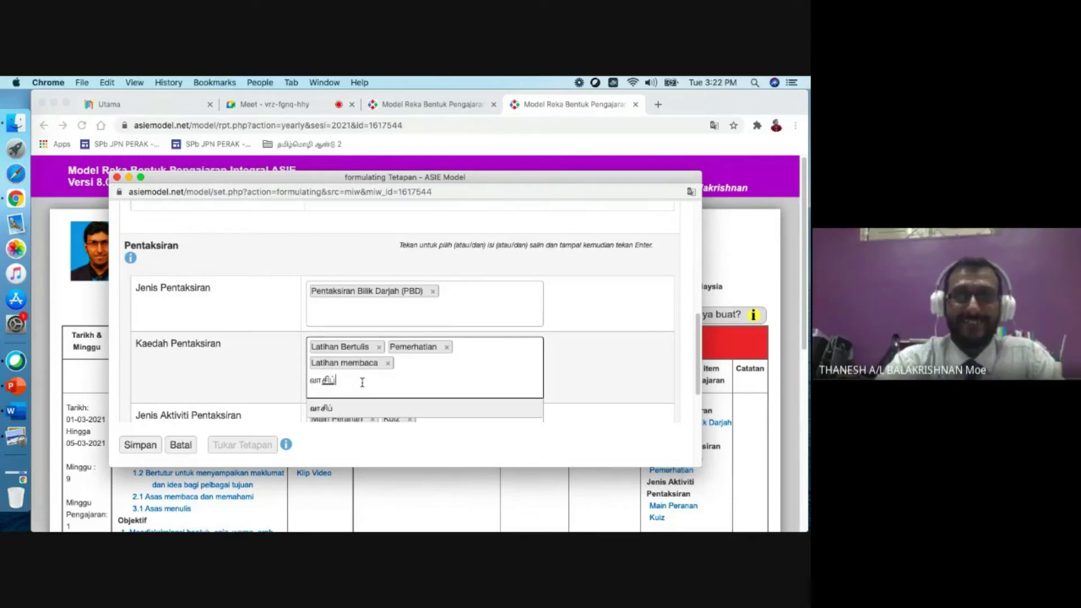
pyautogui.press('BackSpace')
pyautogui.press('BackSpace')
pyautogui.write('த்')
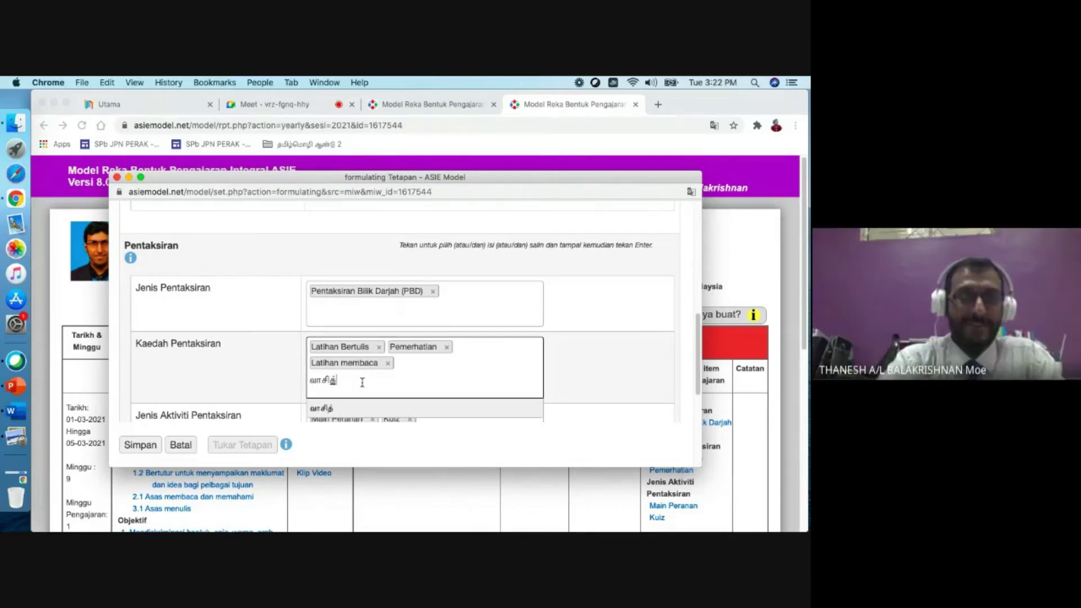
pyautogui.write('தல்')
pyautogui.press('Return')
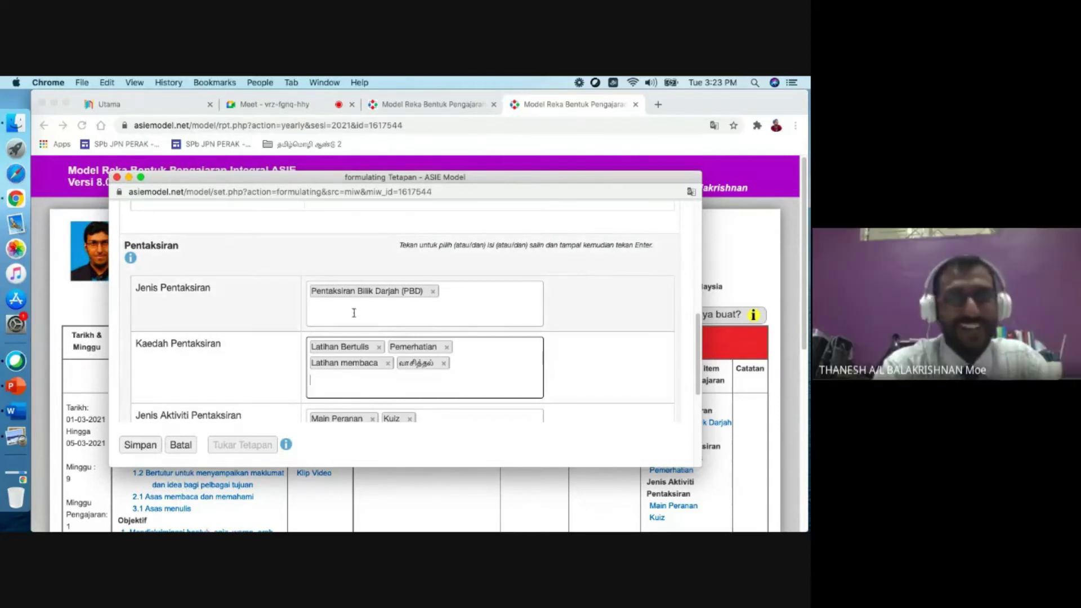
# Step: Check the Jenis Aktiviti Pentaksiran options, save the learning-activity settings and close their window
pyautogui.scroll(-3, 355, 324)
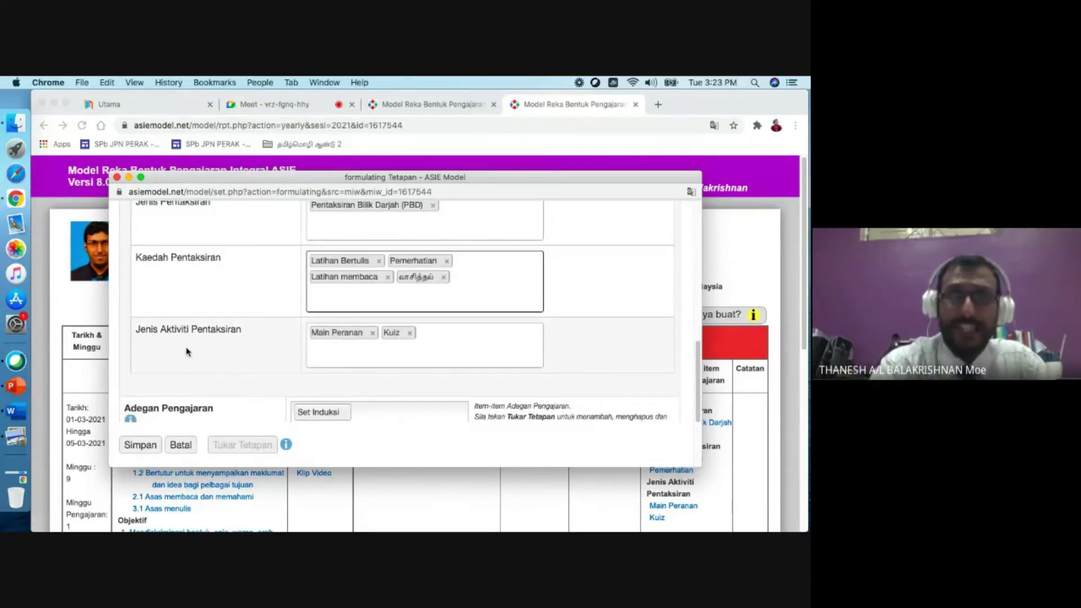
pyautogui.click(347, 360)
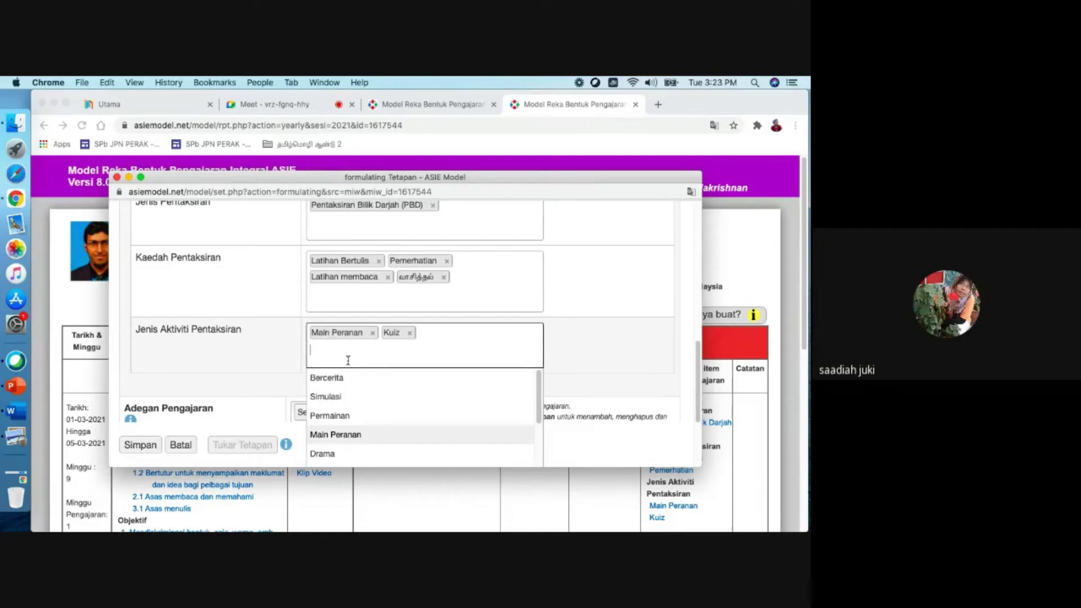
pyautogui.click(155, 446)
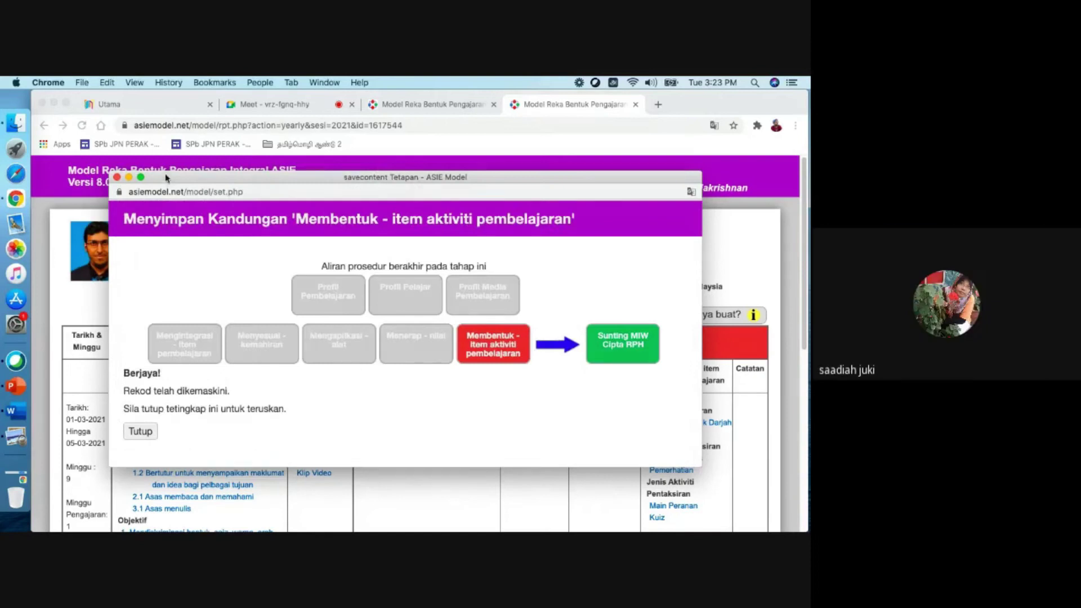
pyautogui.click(117, 178)
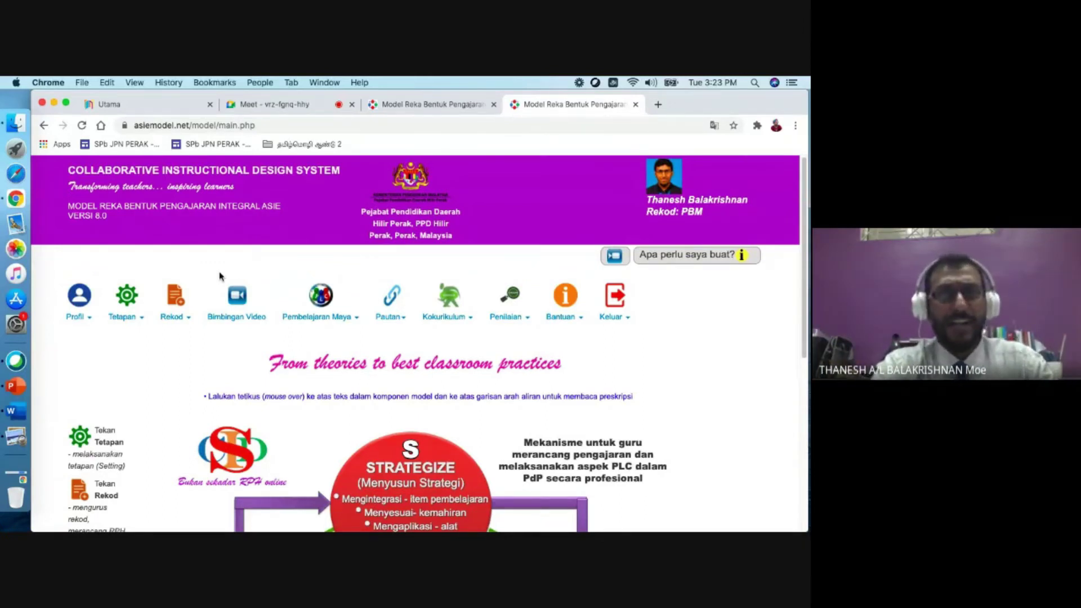
# Step: Open the Buka Rekod list at full screen and search for records under the teacher's own name
pyautogui.click(191, 306)
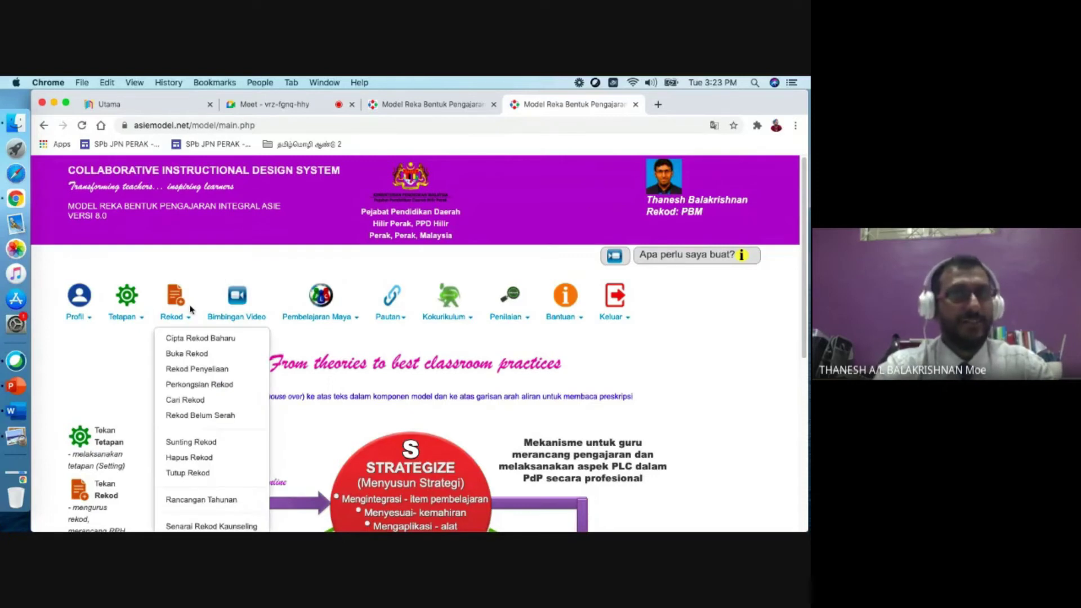
pyautogui.click(200, 353)
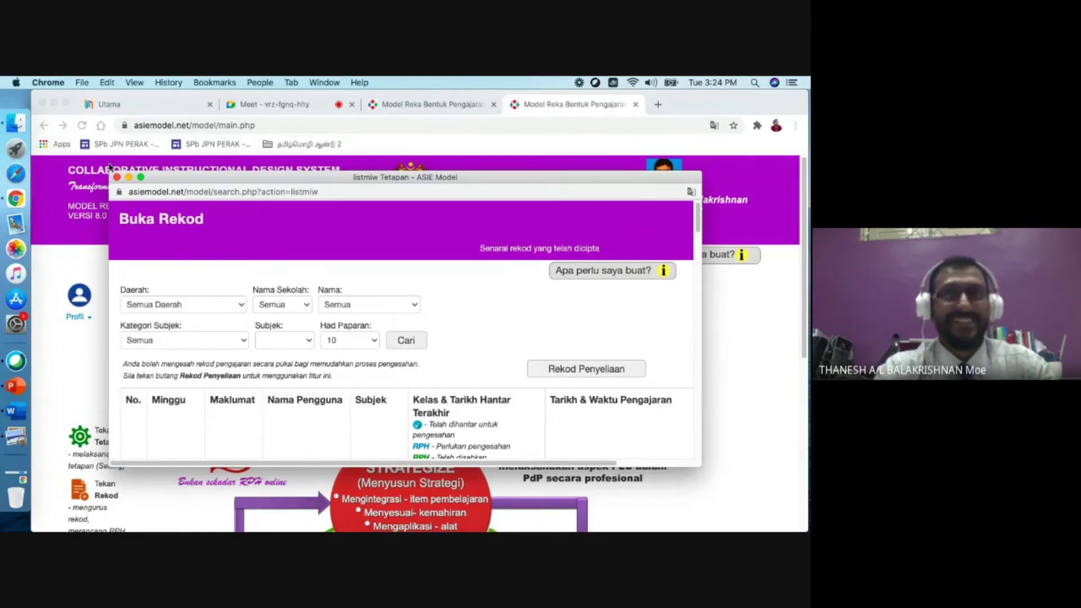
pyautogui.click(143, 178)
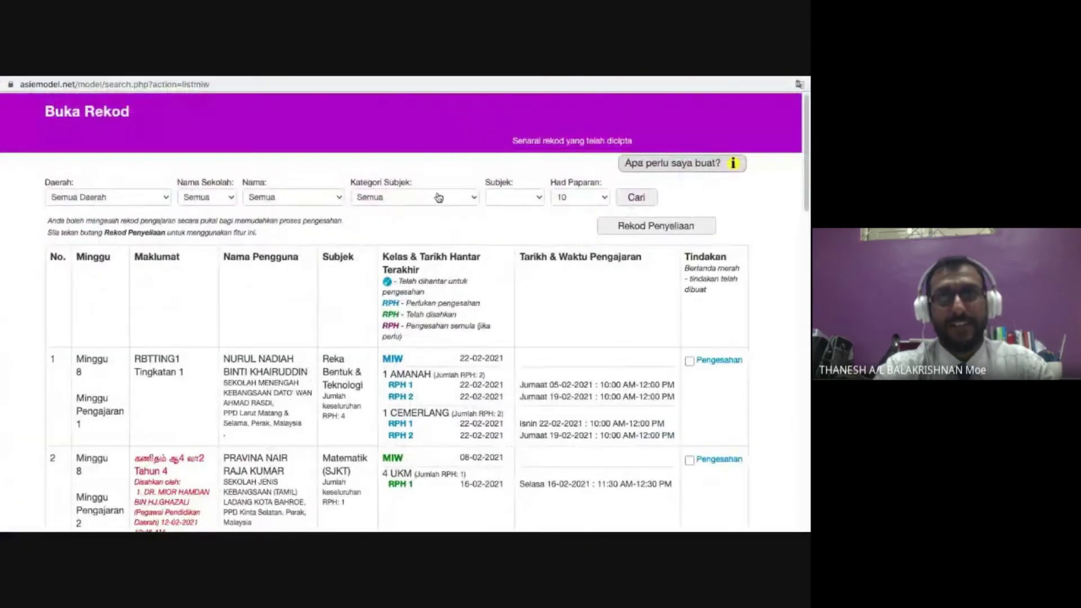
pyautogui.click(434, 200)
pyautogui.click(318, 201)
pyautogui.click(317, 197)
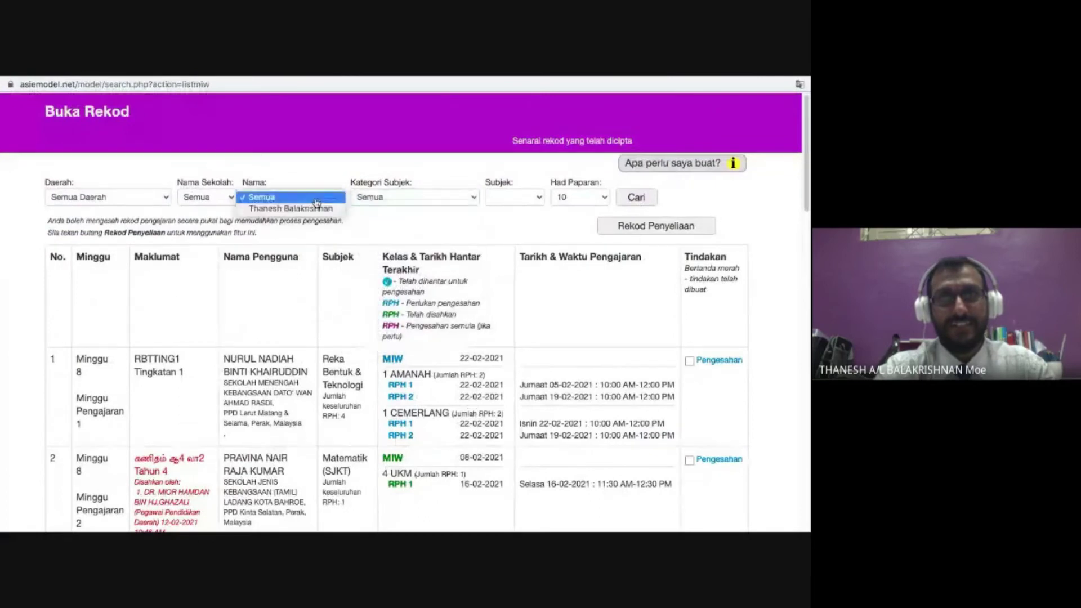
pyautogui.click(316, 209)
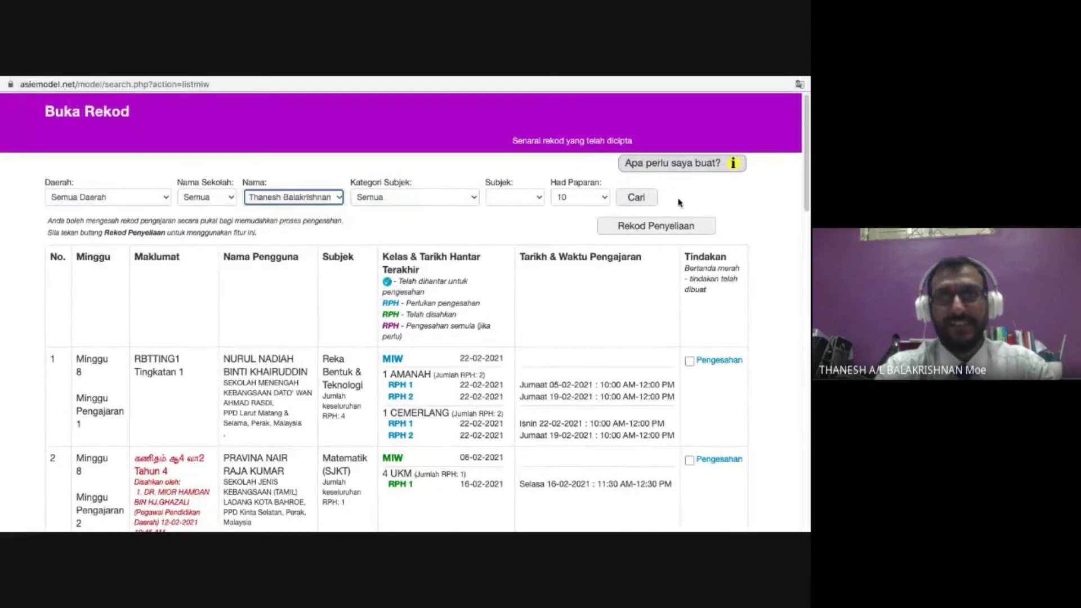
pyautogui.click(639, 200)
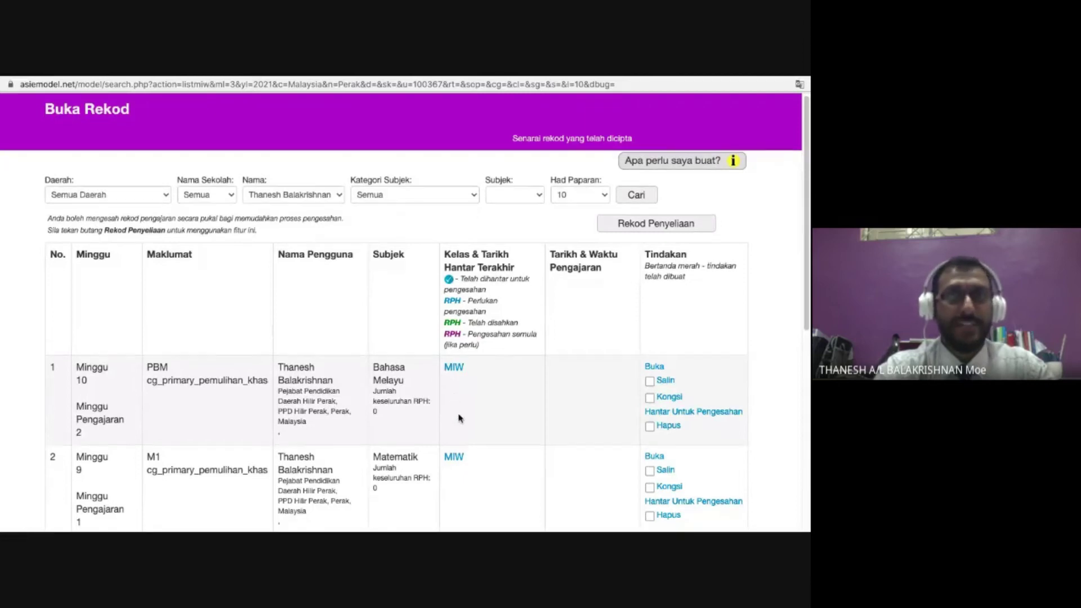
# Step: Open the MIW worksheet of the Minggu 9 M1 Matematik record and view the classes available under Kelas
pyautogui.scroll(-2, 453, 405)
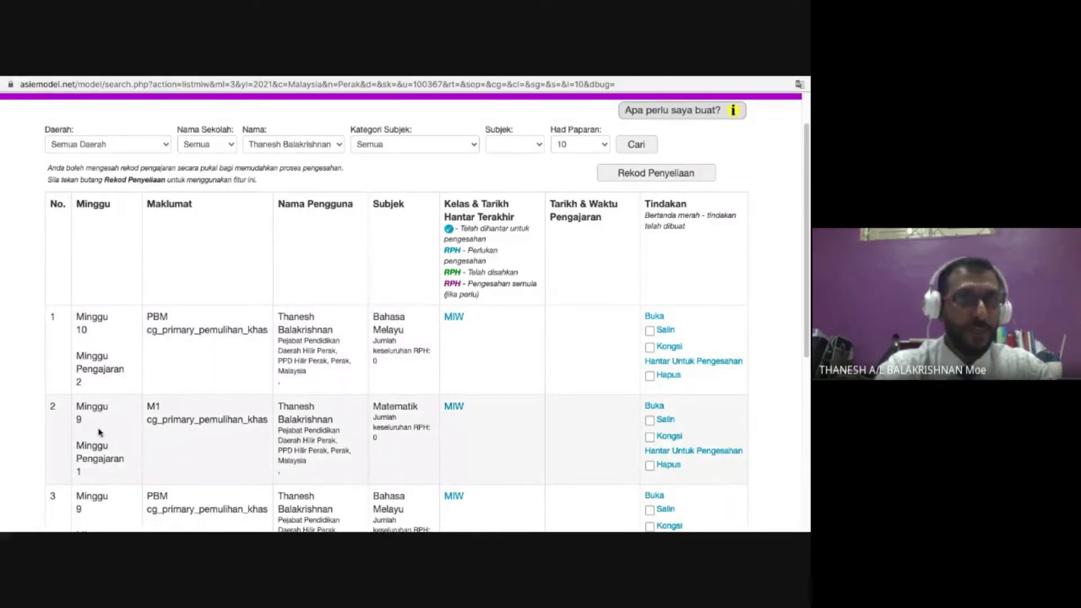
pyautogui.click(453, 412)
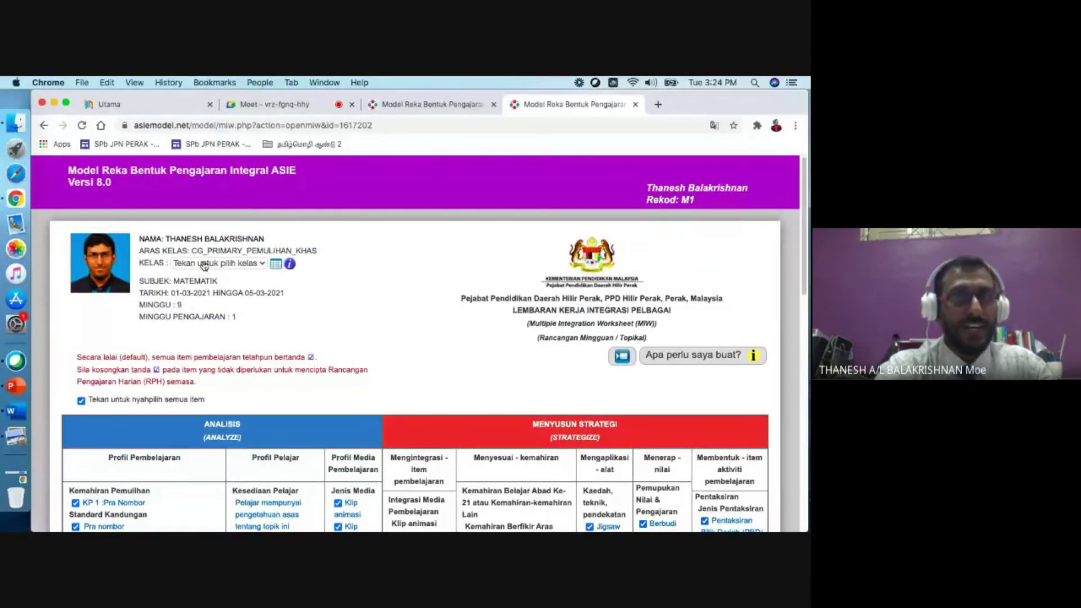
pyautogui.click(254, 265)
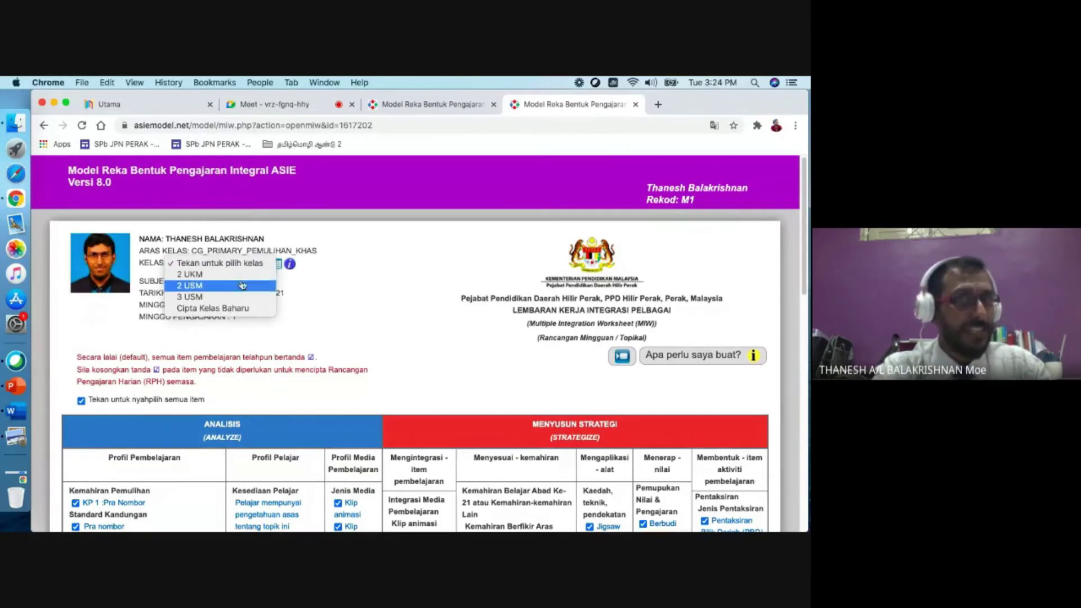
pyautogui.click(231, 264)
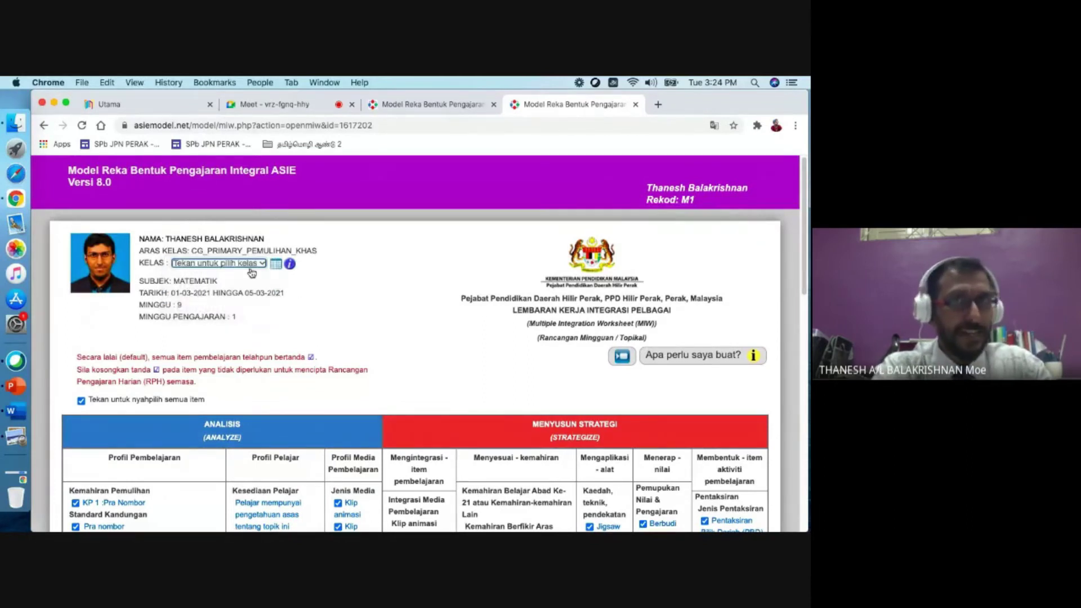
pyautogui.click(237, 269)
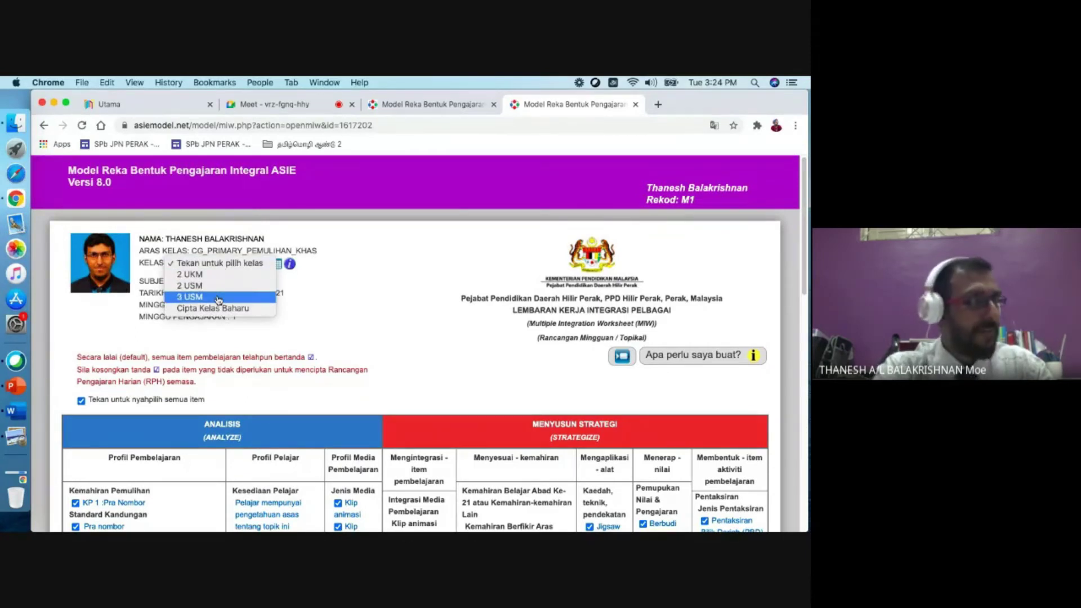
pyautogui.click(356, 308)
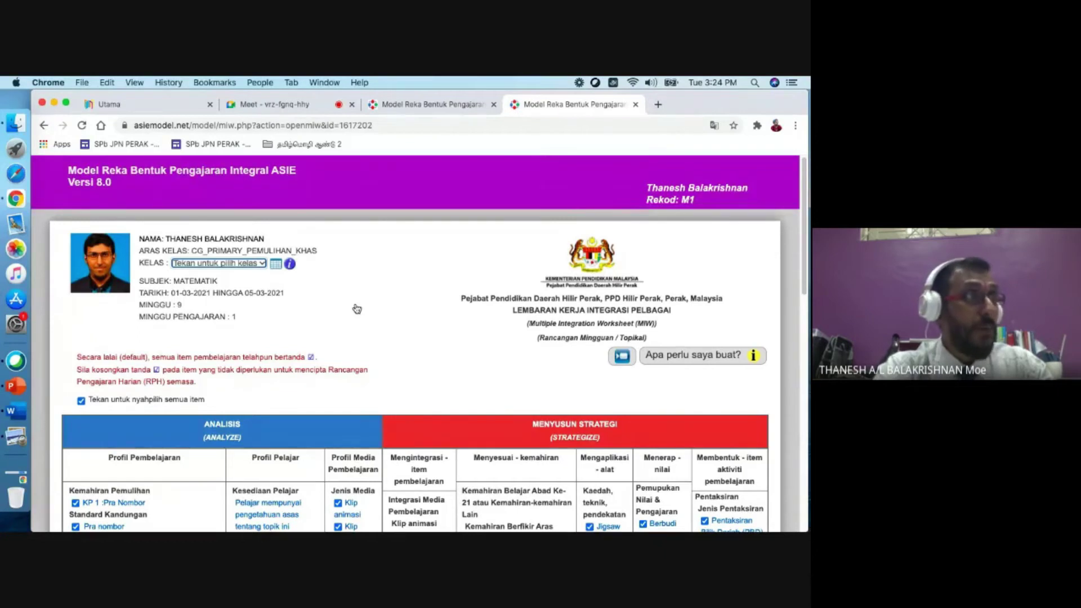
# Step: Assign the MIW worksheet to class 2 USM using the Monday 9:10–9:40 AM Matematik slot of the teaching timetable
pyautogui.click(276, 267)
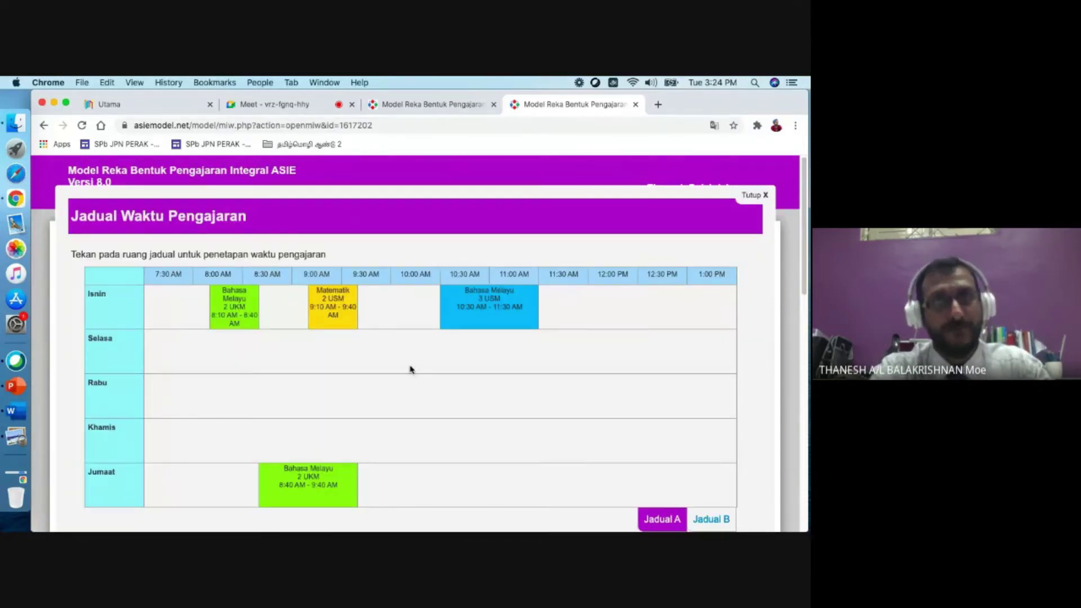
pyautogui.click(235, 306)
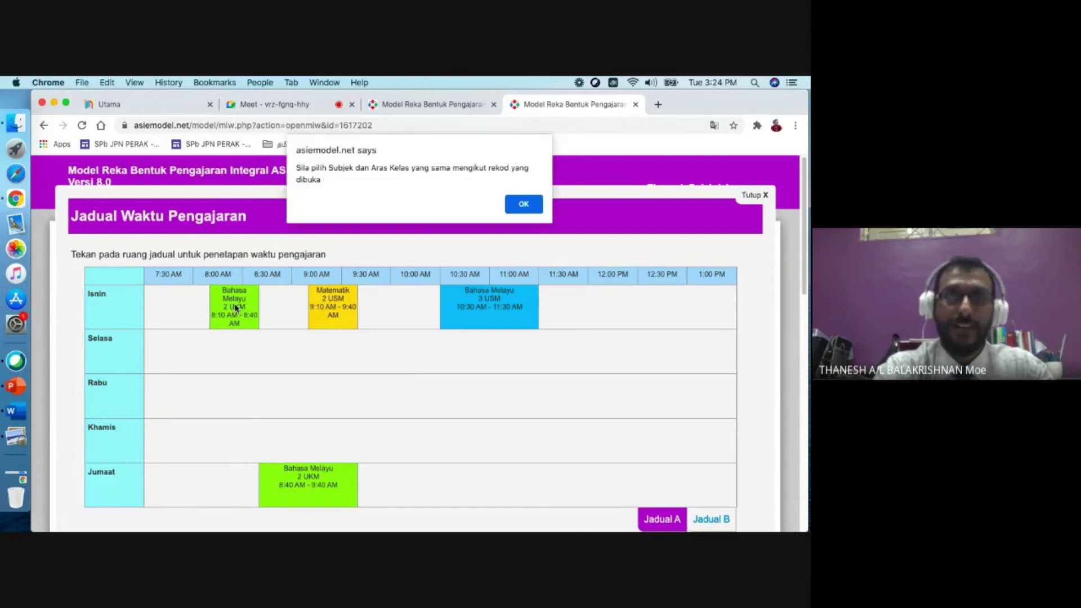
pyautogui.click(519, 206)
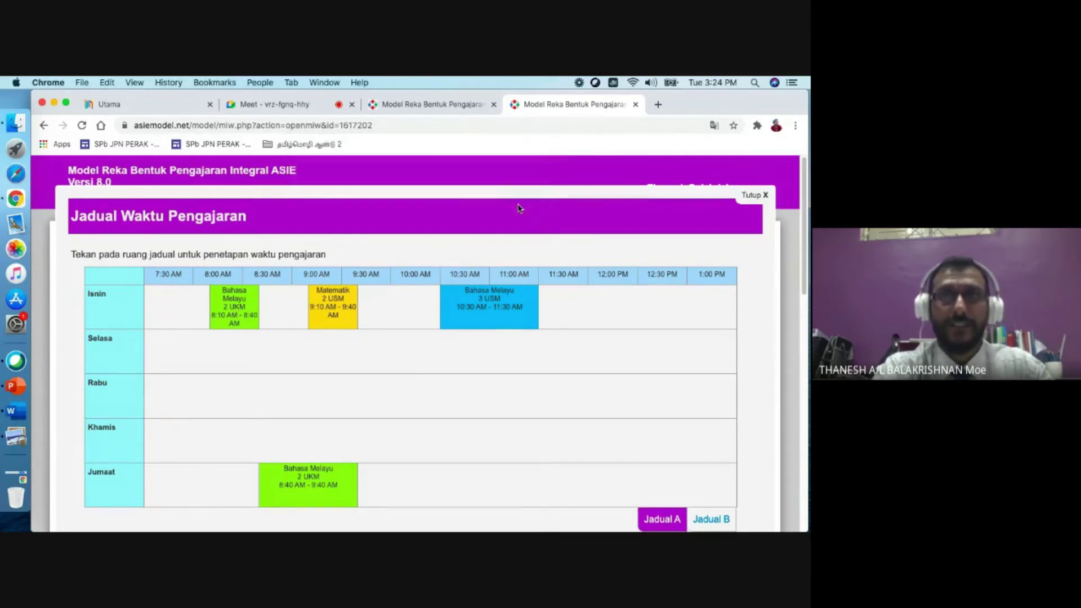
pyautogui.click(332, 314)
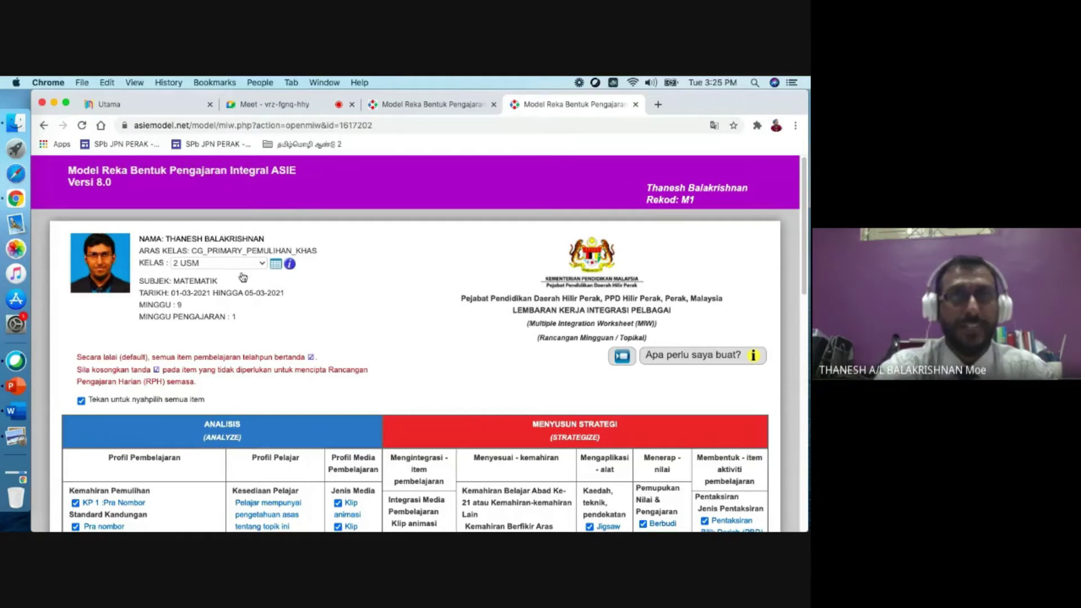
# Step: Deselect Klip audio and Carta under Jenis Media, along with their matching items under Integrasi Media Pembelajaran
pyautogui.scroll(-1, 361, 332)
pyautogui.scroll(-3, 361, 332)
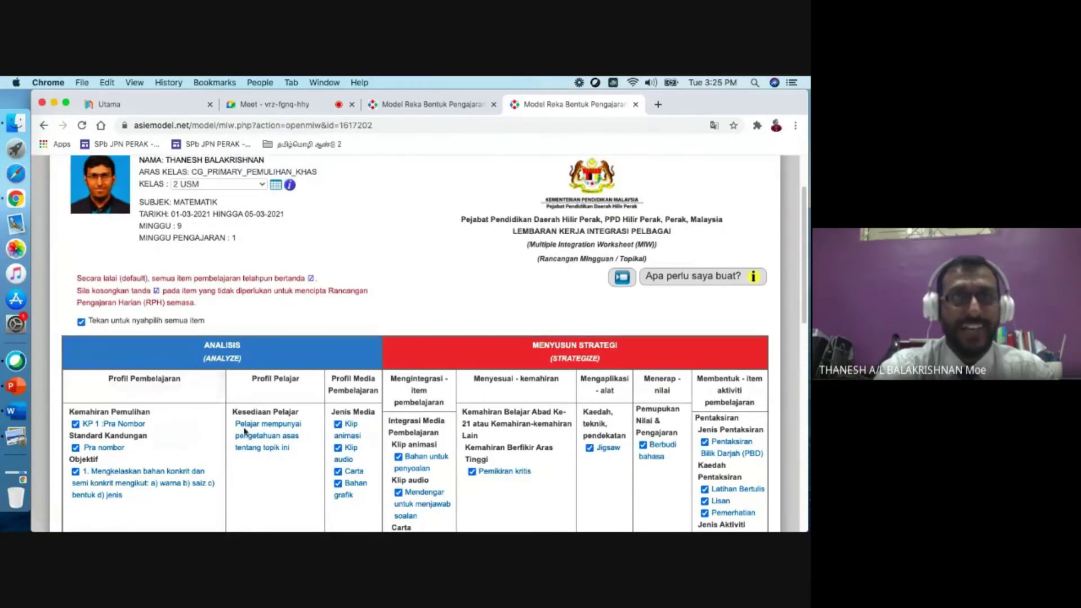
pyautogui.click(338, 448)
pyautogui.click(337, 471)
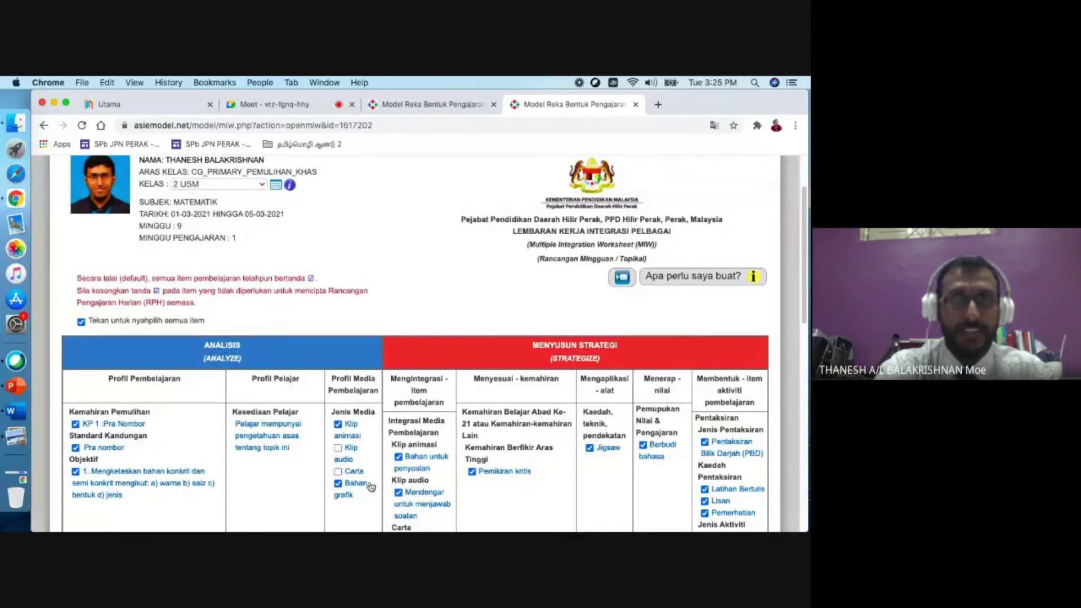
pyautogui.scroll(-1, 417, 464)
pyautogui.scroll(-5, 426, 461)
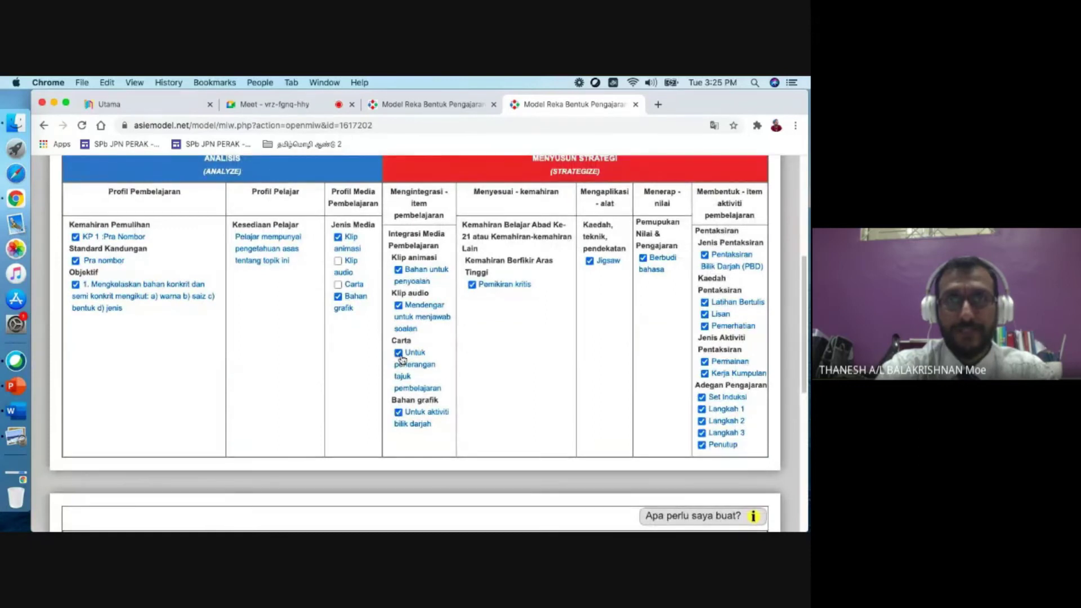
pyautogui.click(398, 305)
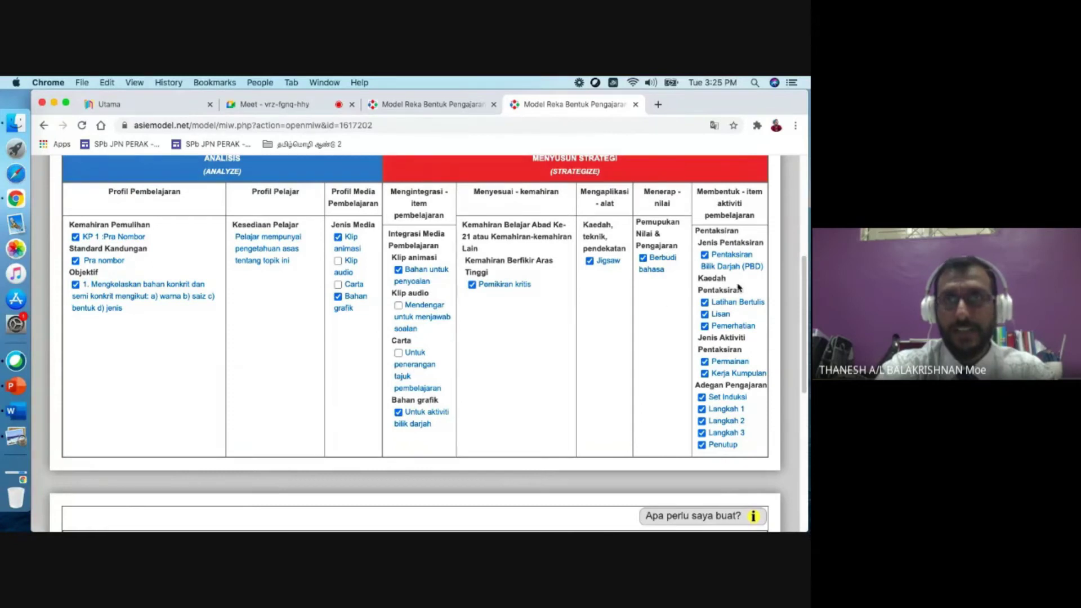
# Step: Deselect the assessment methods Latihan Bertulis and Lisan and the assessment activity Kerja Kumpulan
pyautogui.click(705, 305)
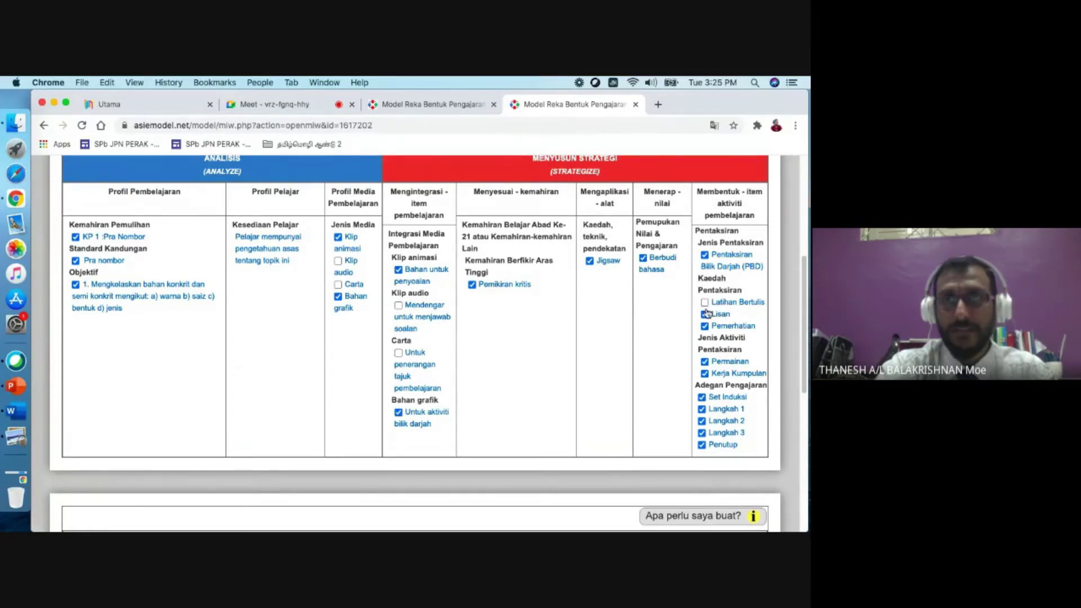
pyautogui.click(705, 316)
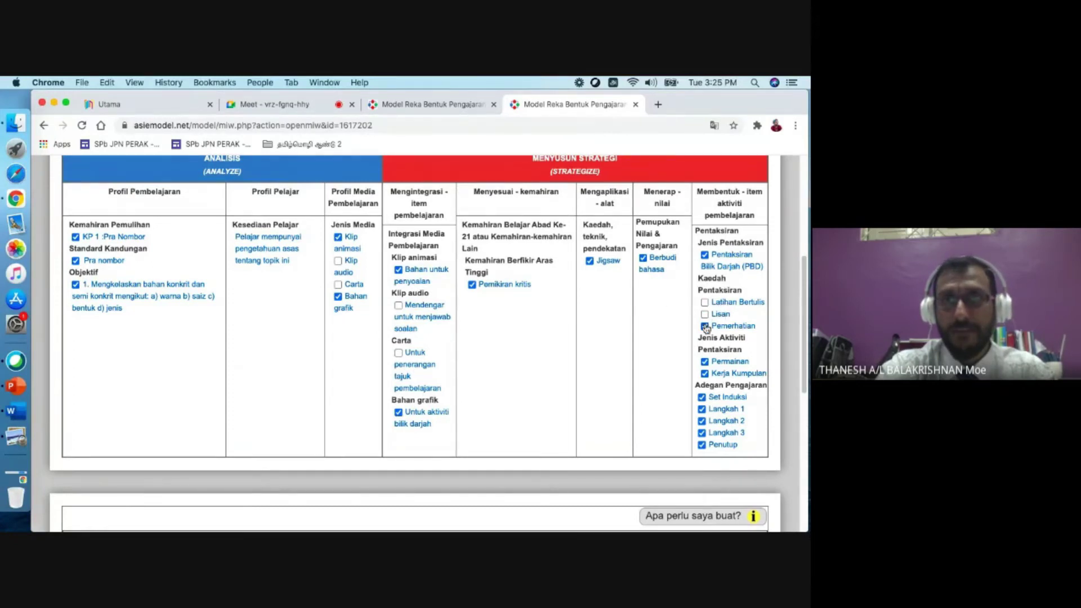
pyautogui.click(705, 373)
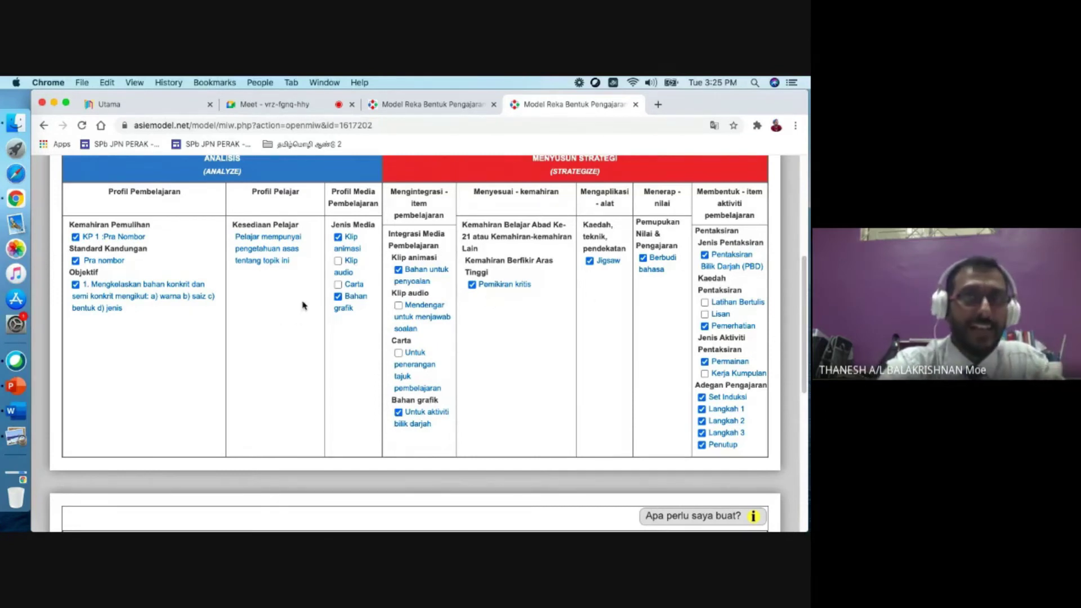
# Step: Create the daily lesson plan (RPH) for class 2 USM from the selected worksheet items
pyautogui.scroll(1, 302, 306)
pyautogui.scroll(-5, 302, 306)
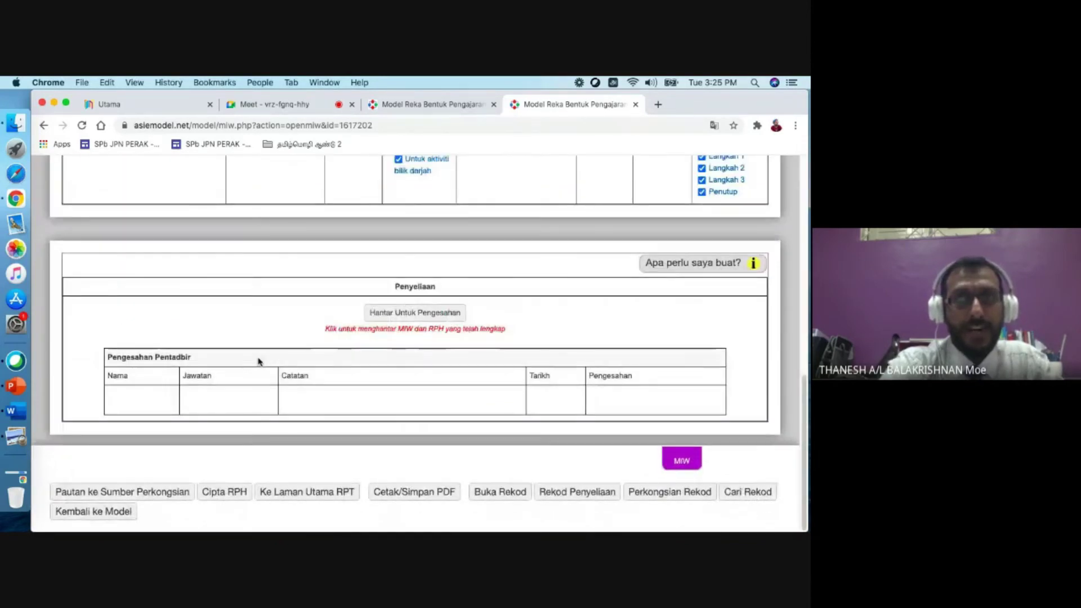
pyautogui.click(230, 503)
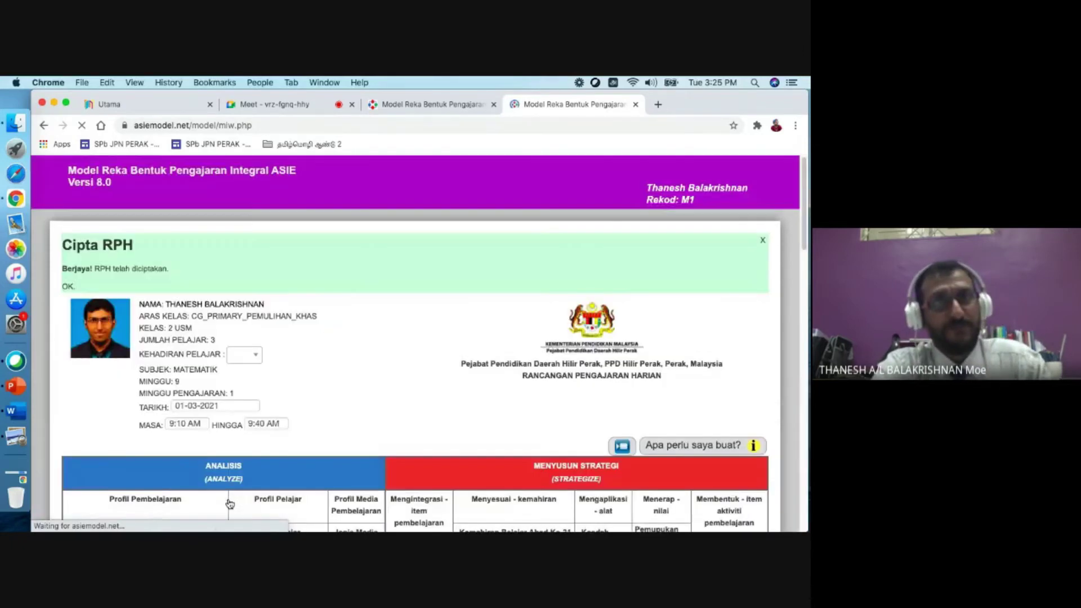
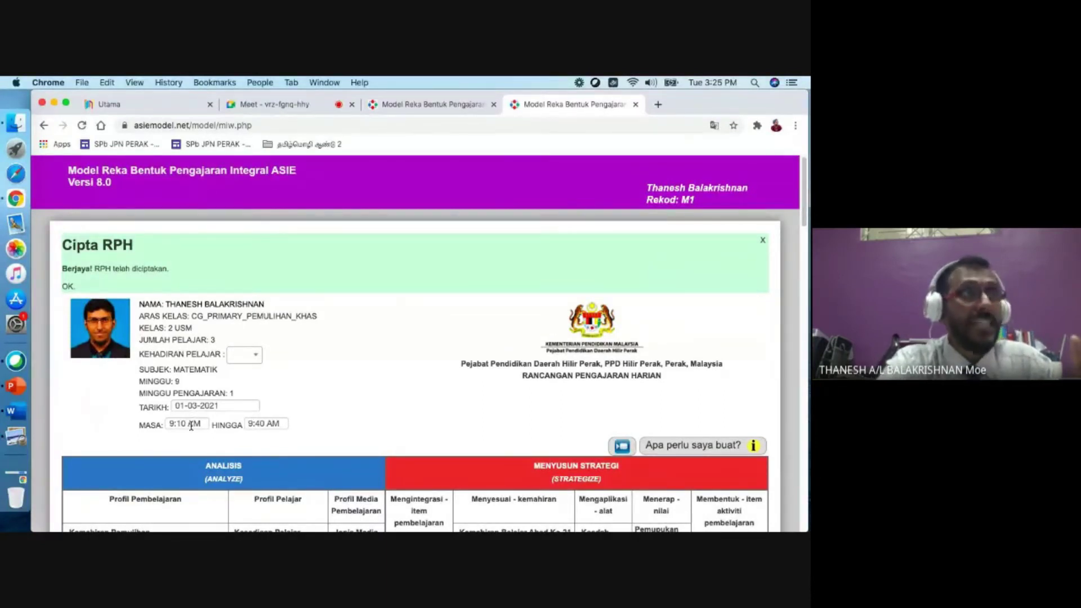
# Step: Review the new 2 USM lesson plan's class details, selected planning items and the activity sections from Set Induksi to Penutup
pyautogui.scroll(-5, 362, 428)
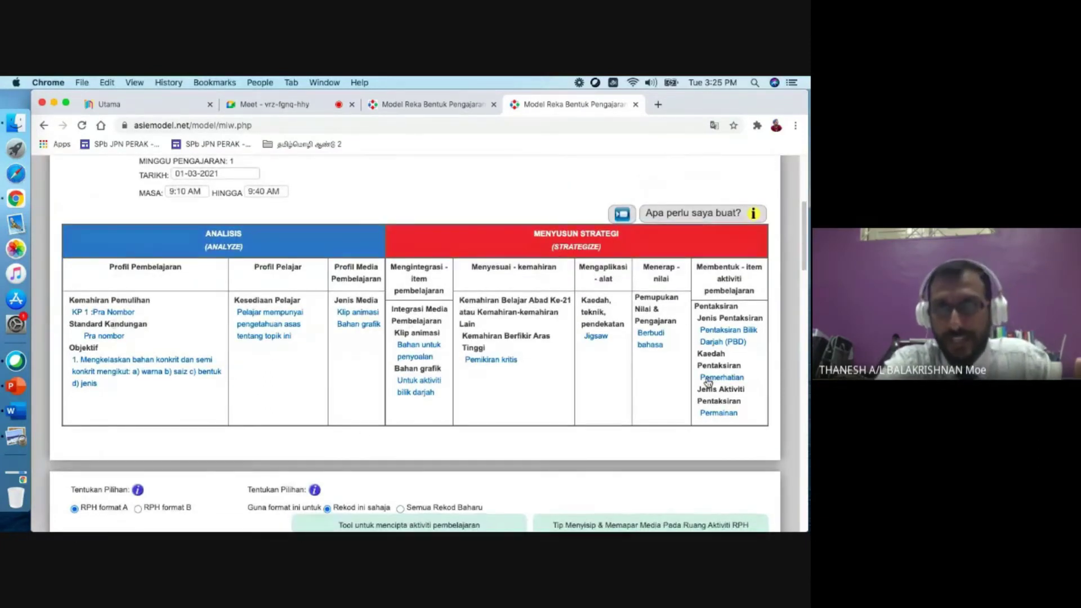
pyautogui.scroll(-8, 707, 374)
pyautogui.scroll(-4, 707, 382)
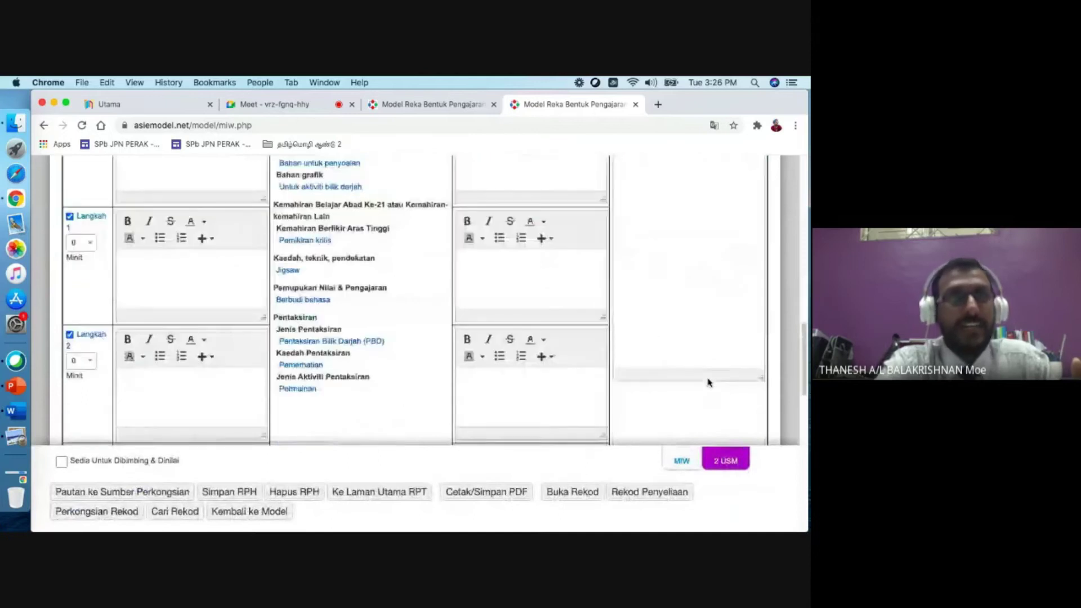
pyautogui.scroll(5, 293, 321)
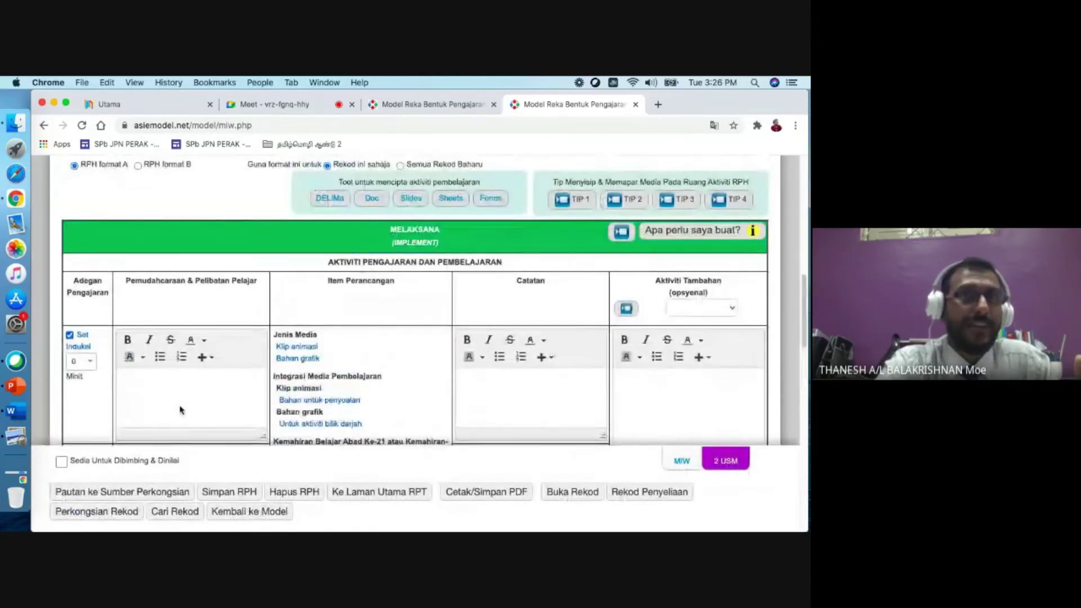
pyautogui.scroll(-1, 187, 403)
pyautogui.scroll(-5, 182, 398)
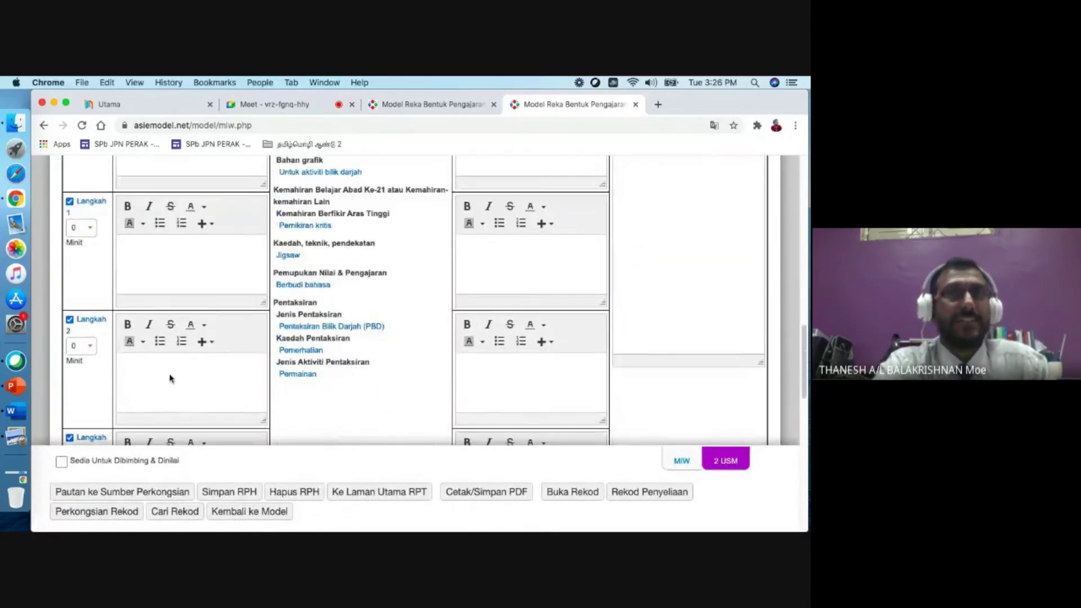
pyautogui.scroll(-4, 172, 394)
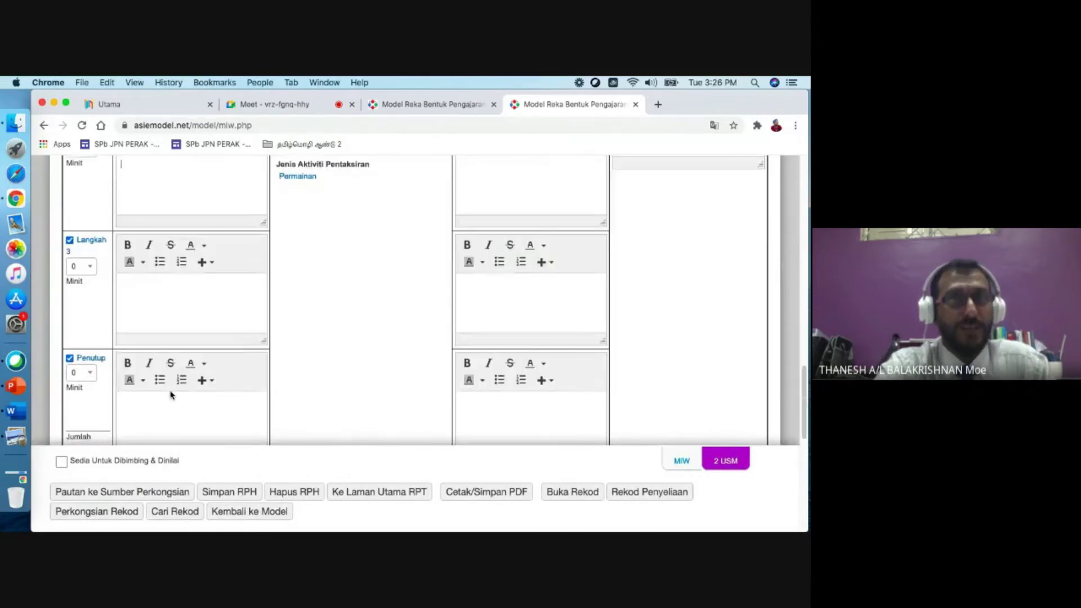
pyautogui.click(162, 321)
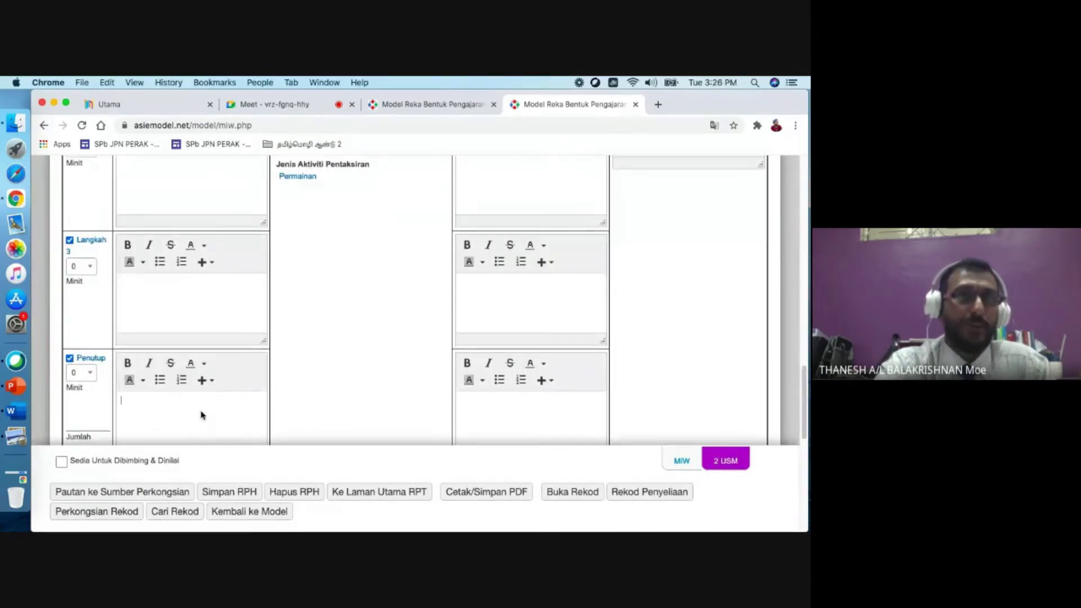
pyautogui.scroll(-2, 293, 388)
pyautogui.scroll(10, 198, 265)
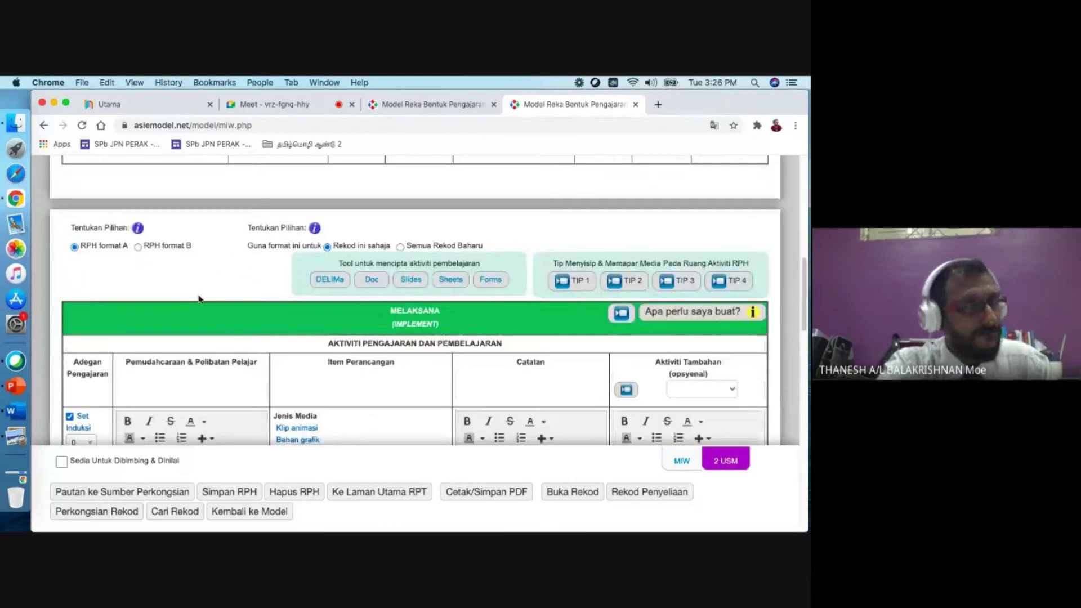
pyautogui.scroll(5, 199, 298)
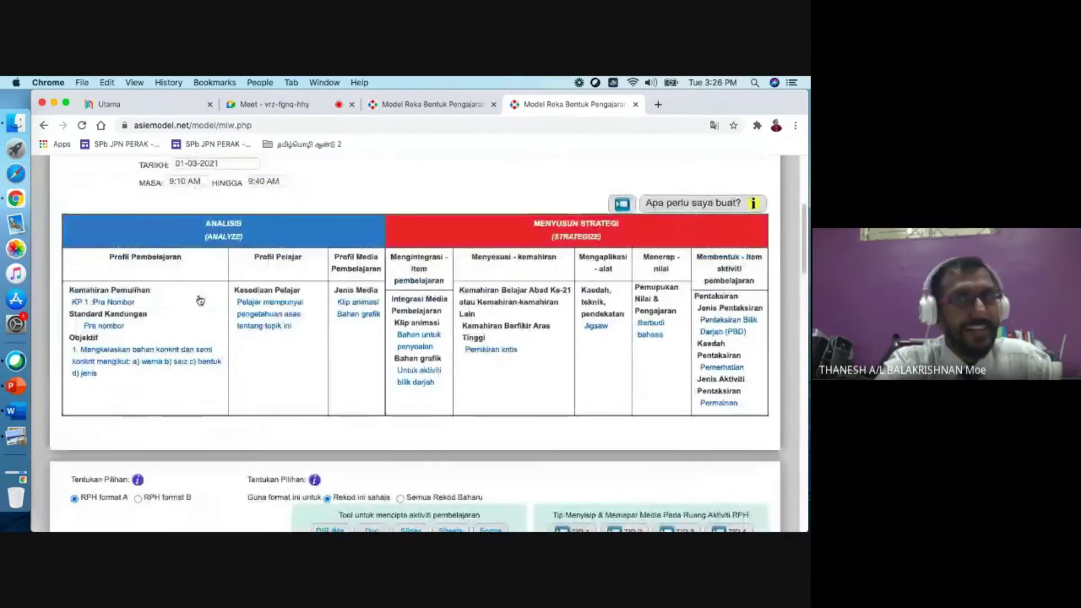
pyautogui.scroll(3, 200, 300)
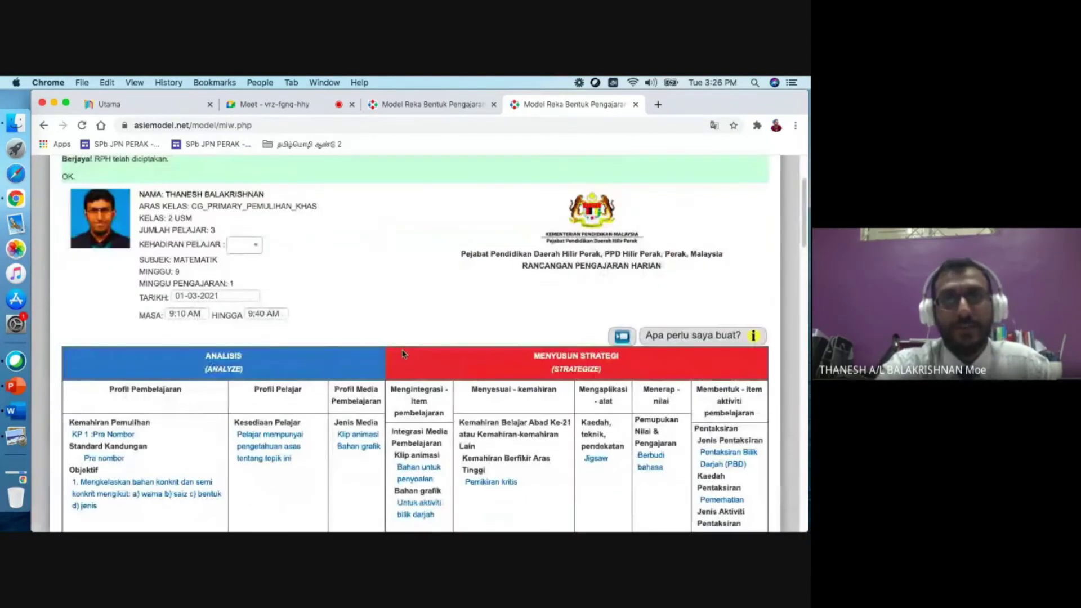
# Step: Return to the MIW worksheet and create another RPH without choosing a class
pyautogui.scroll(-15, 402, 354)
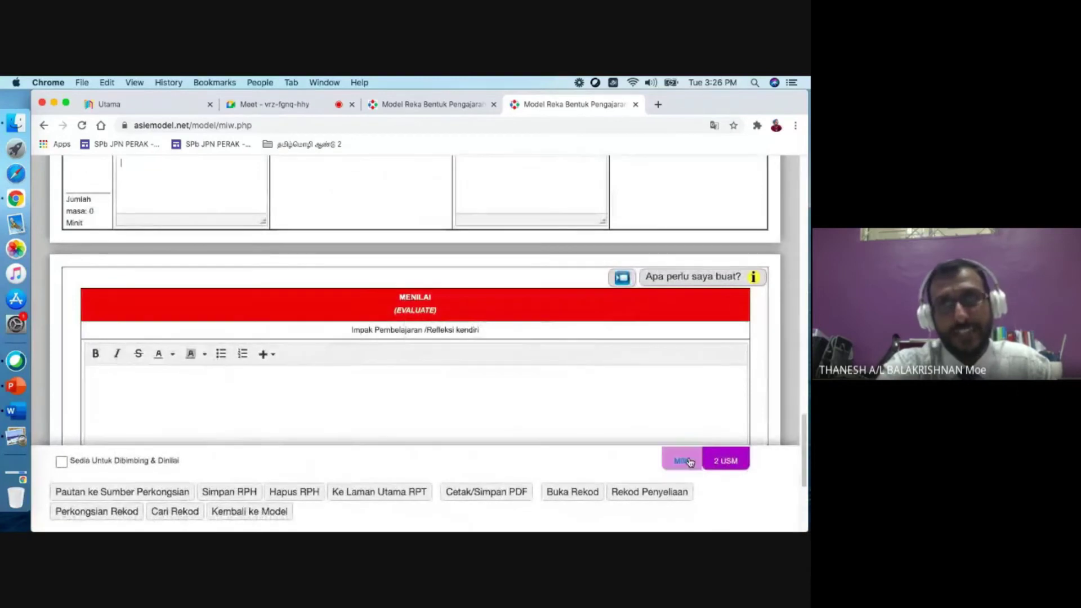
pyautogui.click(684, 461)
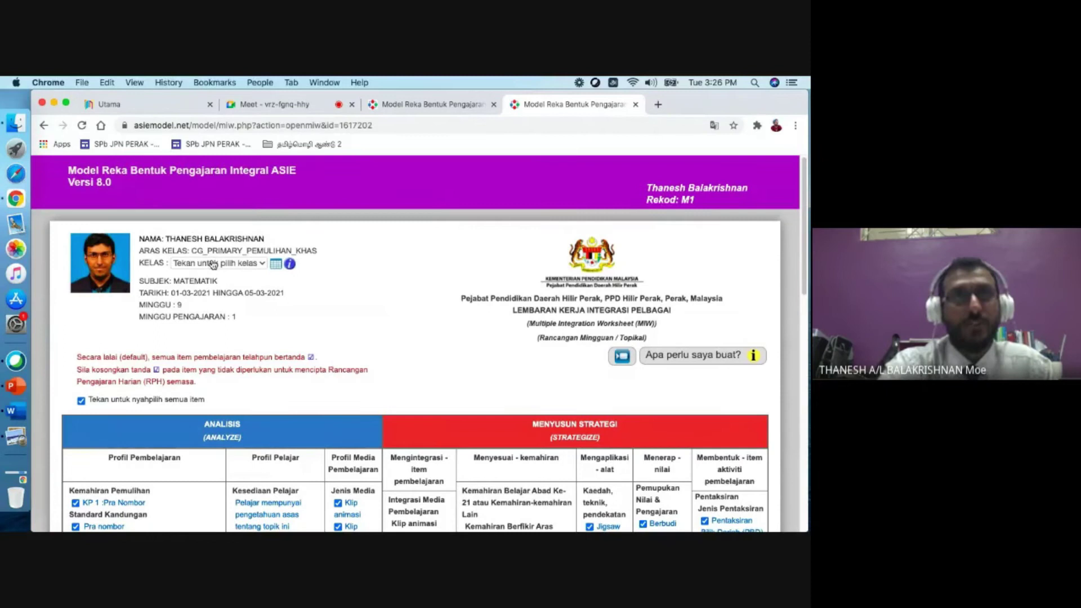
pyautogui.scroll(-3, 394, 372)
pyautogui.scroll(-10, 383, 369)
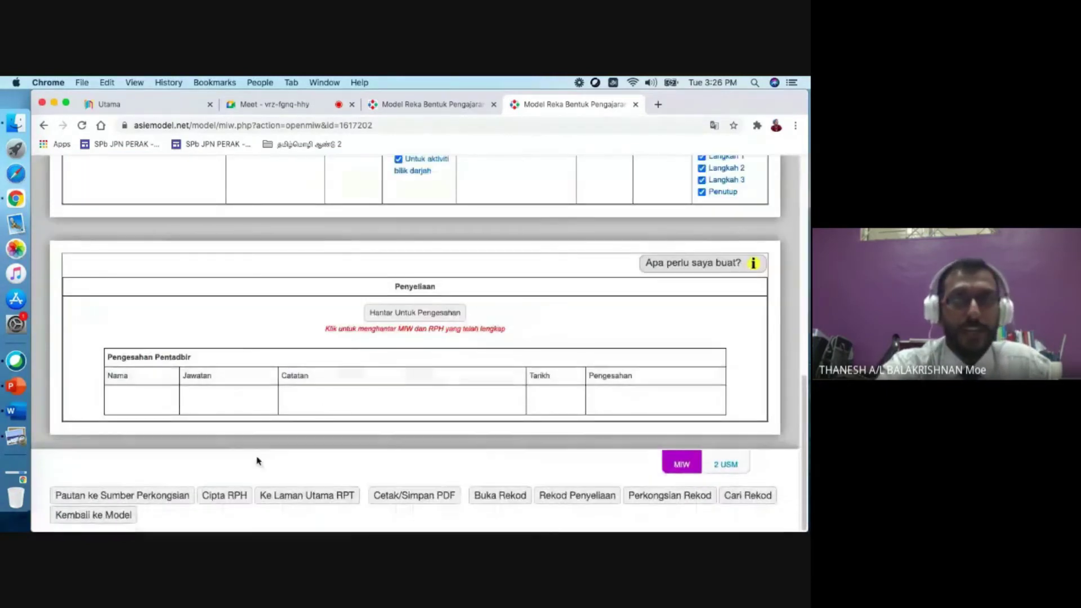
pyautogui.click(209, 494)
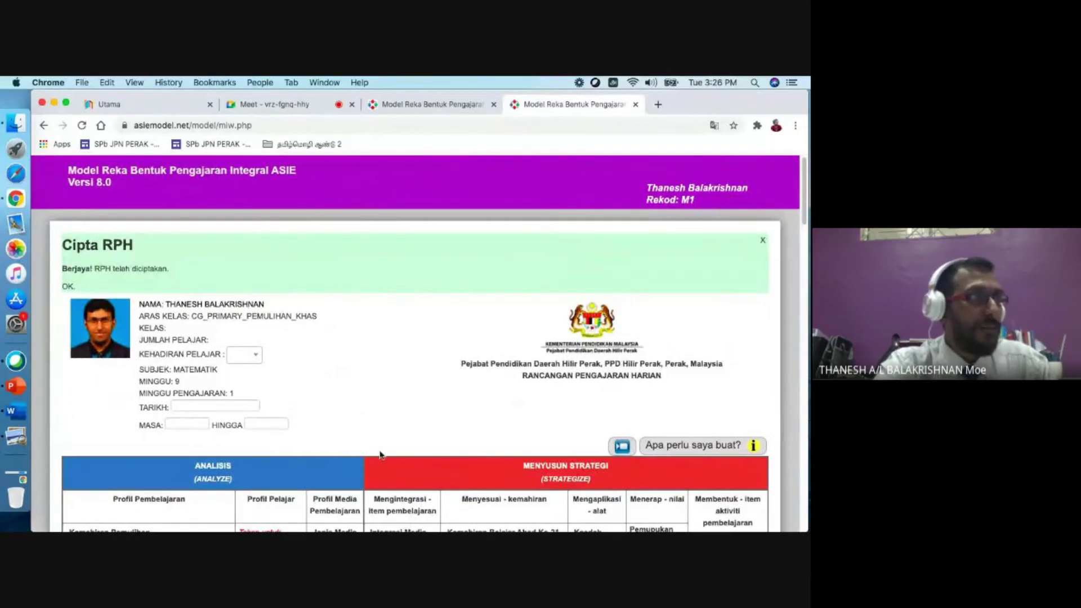
# Step: Compare the entries listed for the unassigned and 2 USM lesson plans, and open RPH 1 under Tanpa Penetapan Kelas
pyautogui.scroll(-12, 380, 455)
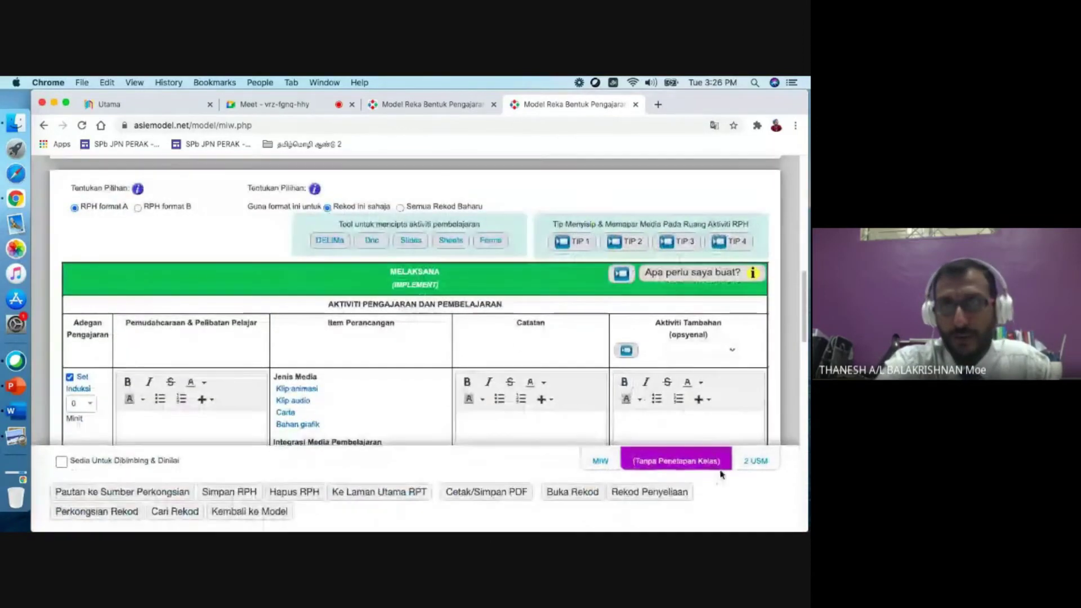
pyautogui.moveTo(671, 462)
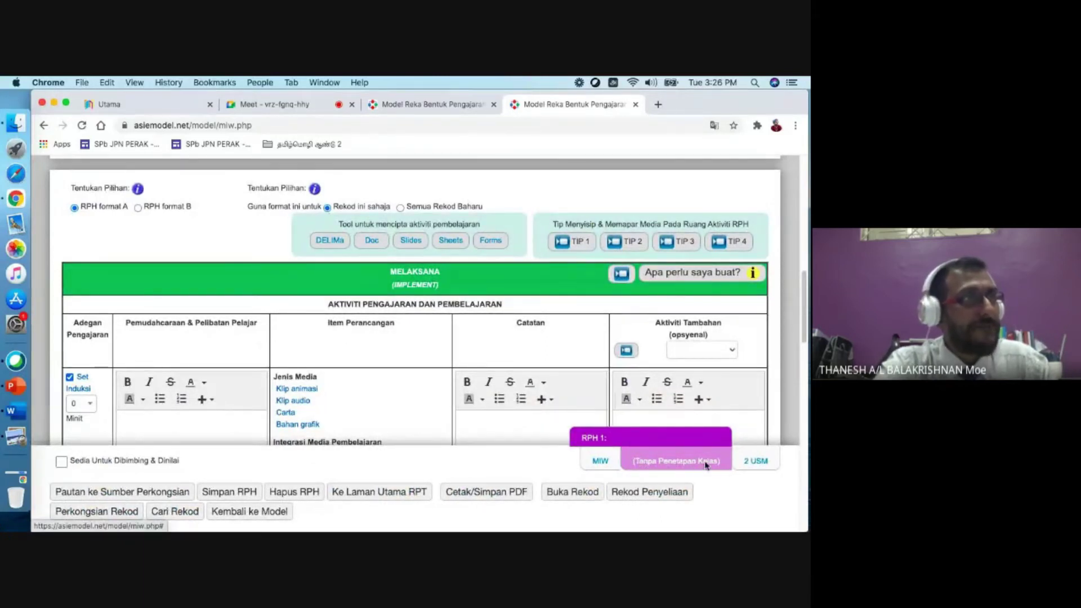
pyautogui.moveTo(749, 459)
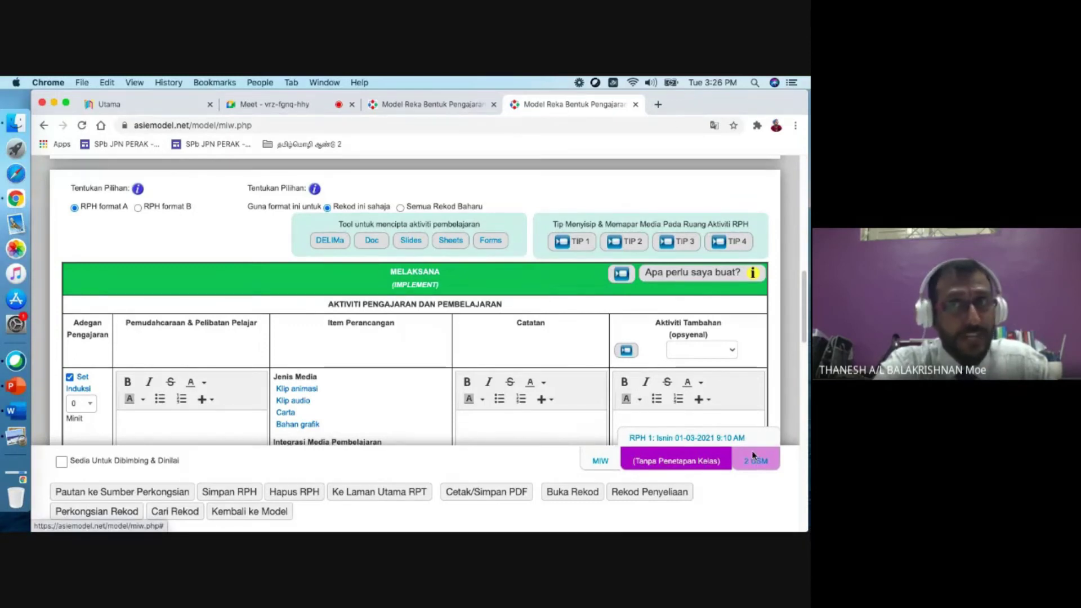
pyautogui.moveTo(703, 471)
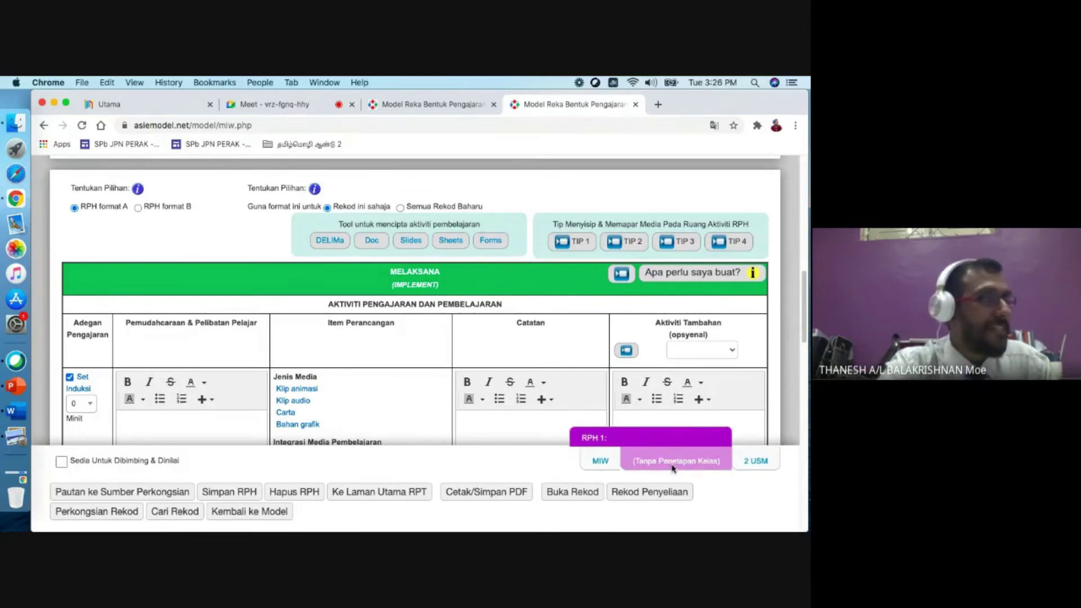
pyautogui.click(645, 448)
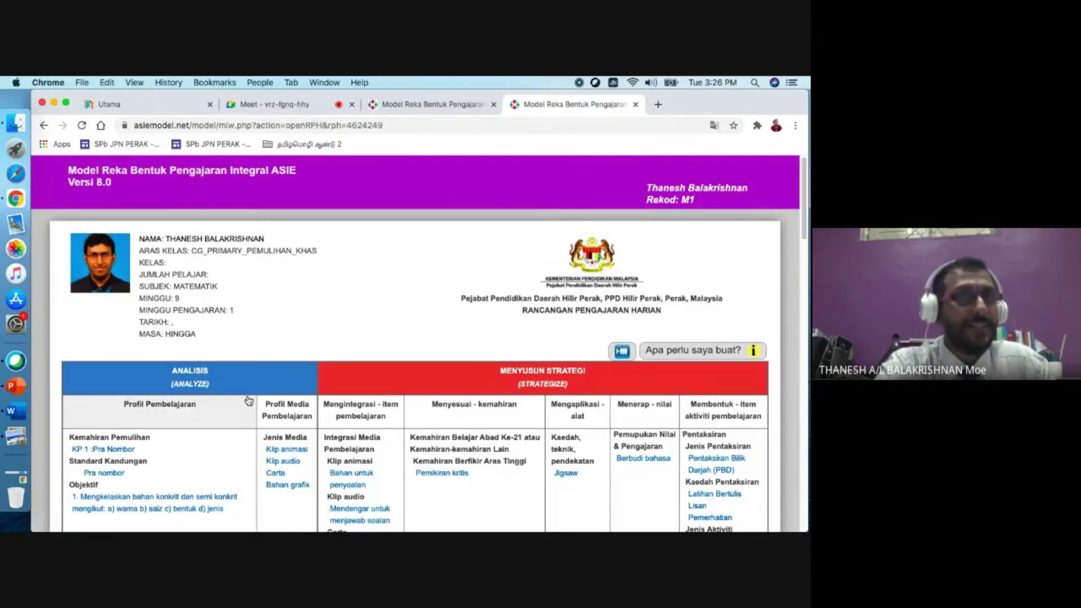
# Step: Edit the unassigned RPH and assign it to the Monday 9:10–9:40 AM Matematik slot of class 2 USM
pyautogui.scroll(-15, 240, 374)
pyautogui.click(239, 495)
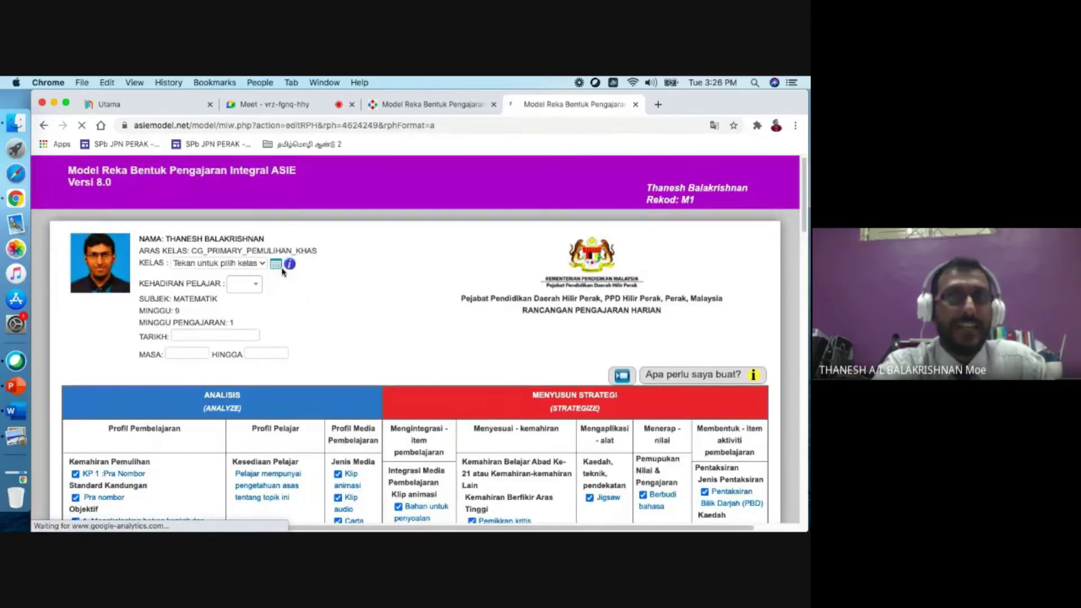
pyautogui.click(276, 263)
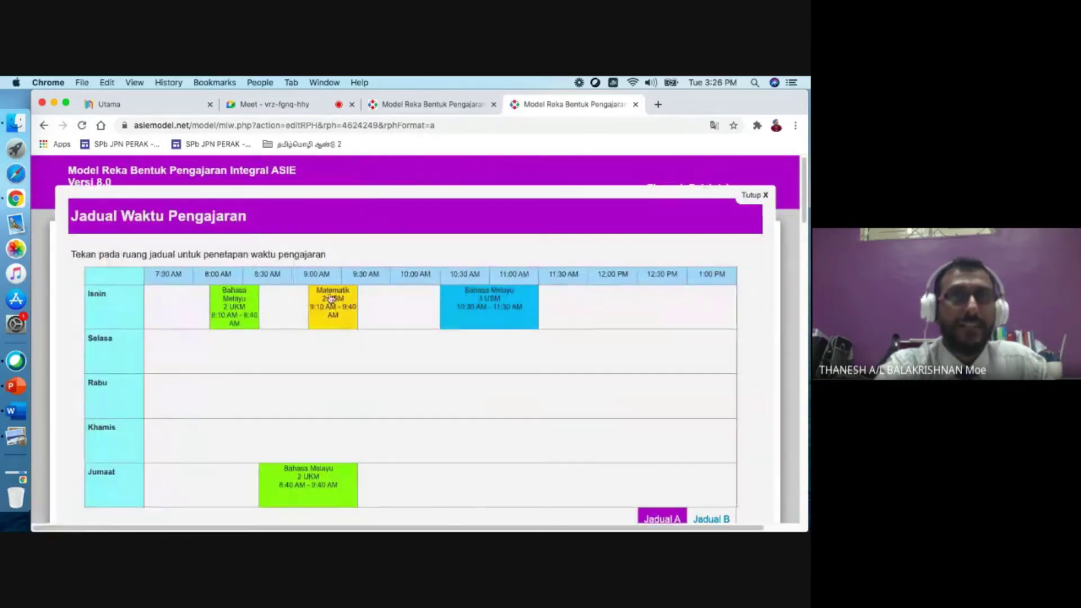
pyautogui.click(331, 298)
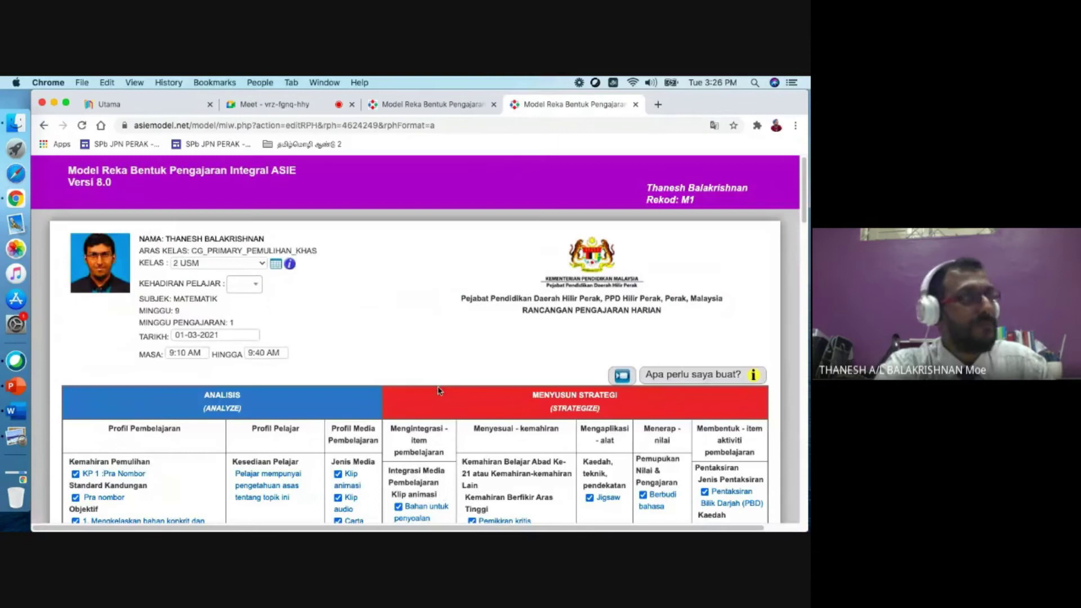
# Step: Save the unassigned RPH with its new class 2 USM assignment for 01-03-2021, 9:10–9:40 AM
pyautogui.scroll(-3, 315, 316)
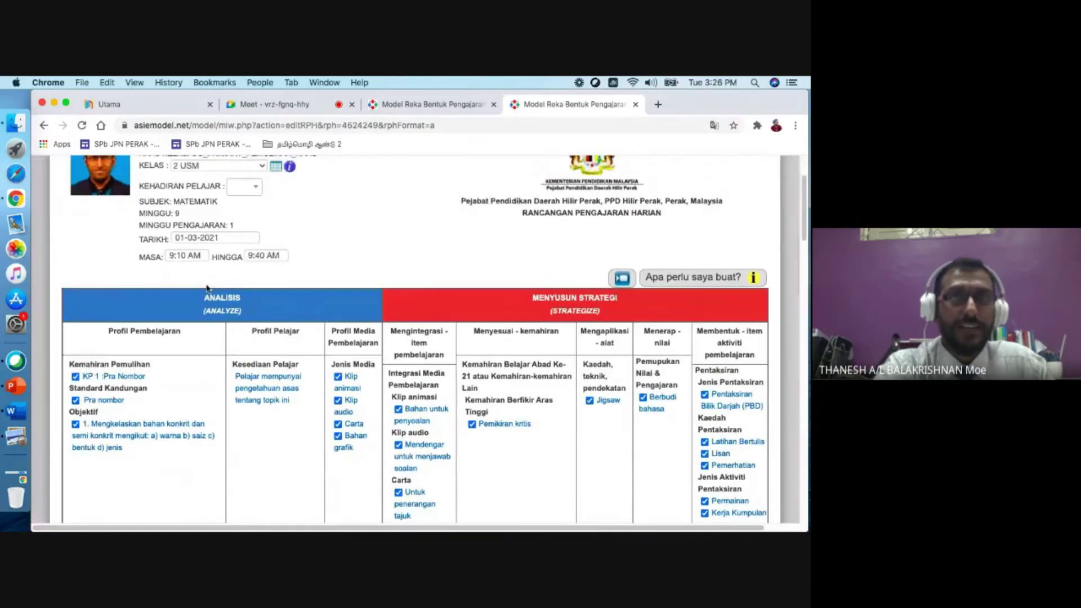
pyautogui.scroll(-10, 203, 426)
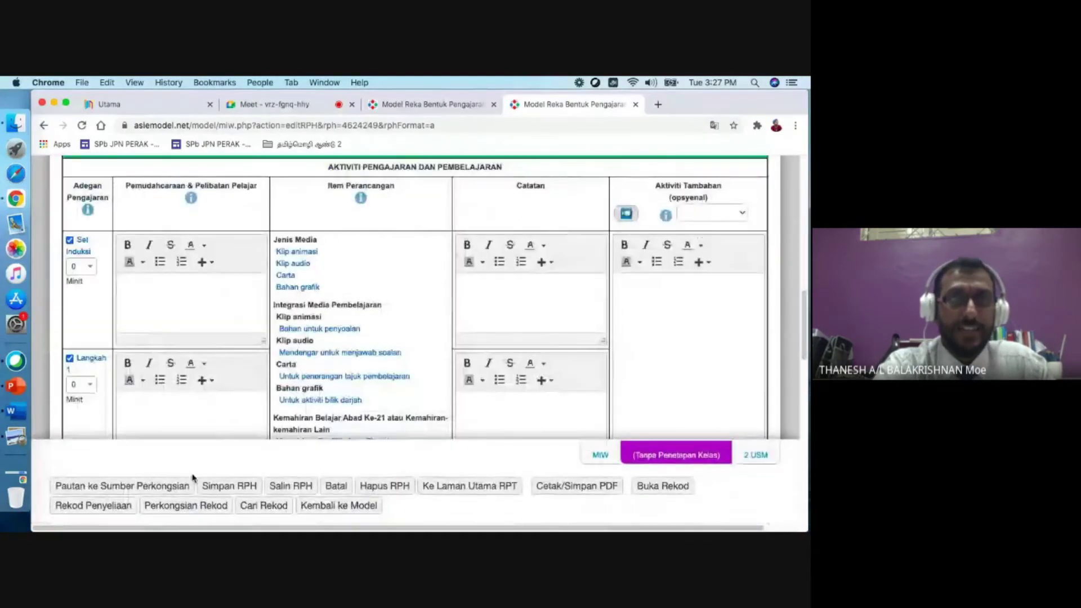
pyautogui.click(226, 486)
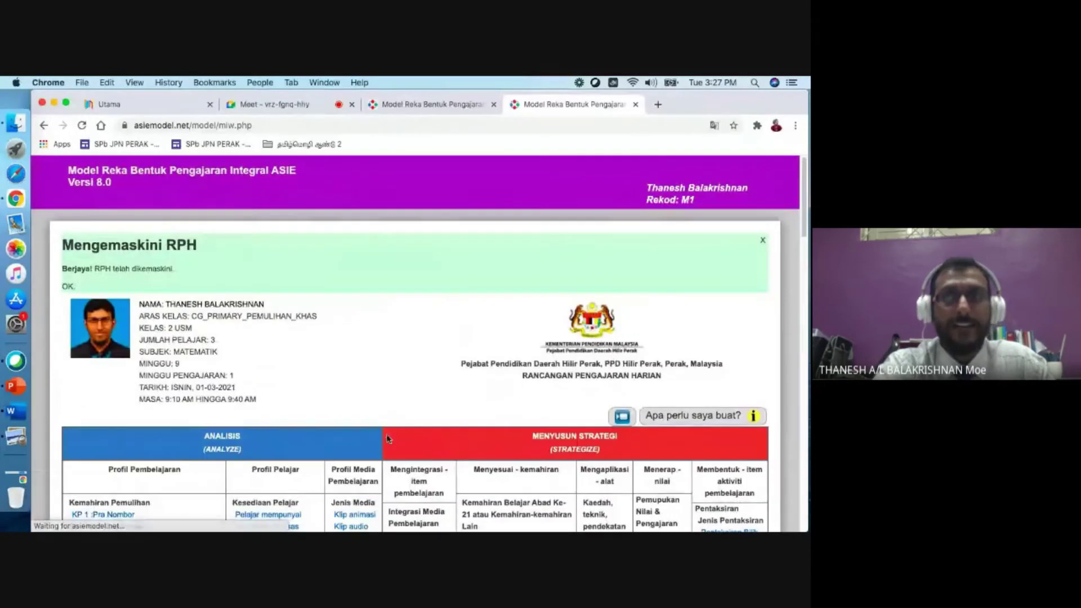
# Step: Open RPH 1 of class 2 USM, Isnin 01-03-2021 9:10 AM, for editing
pyautogui.scroll(-15, 512, 405)
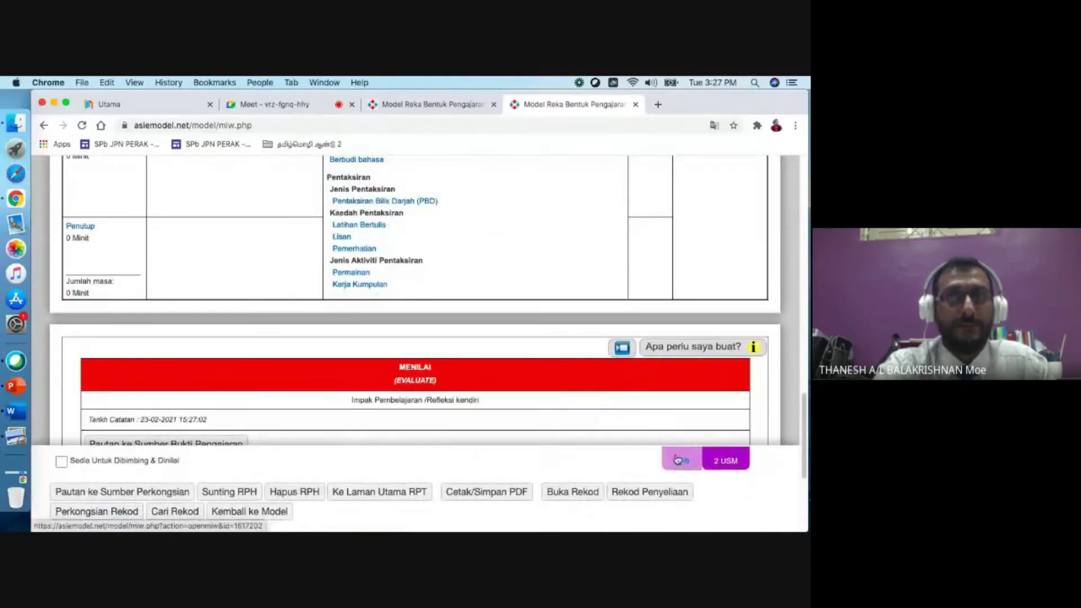
pyautogui.click(721, 460)
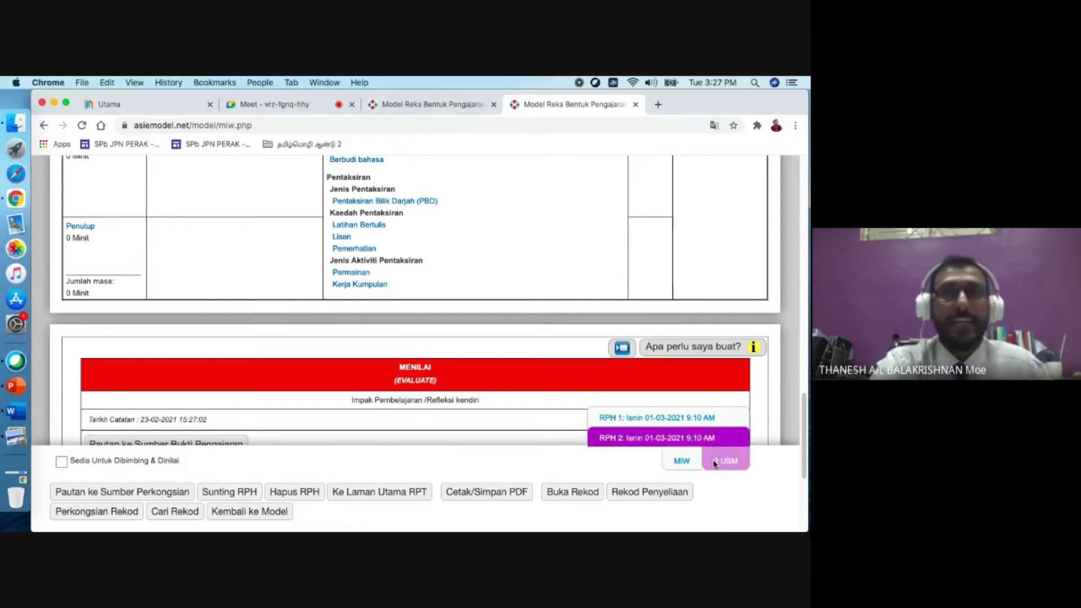
pyautogui.click(697, 417)
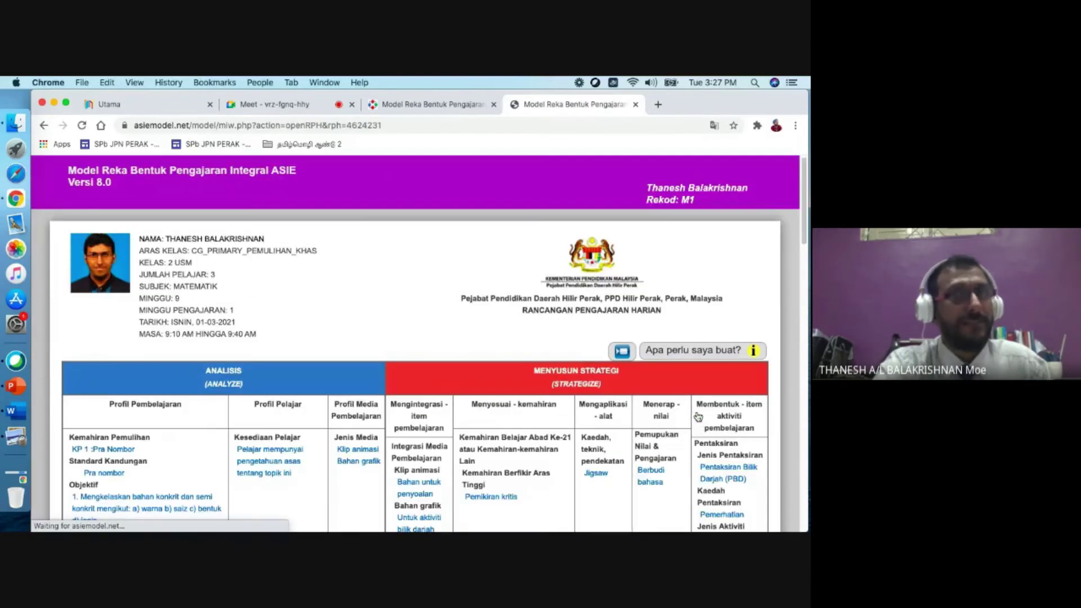
pyautogui.scroll(-10, 559, 406)
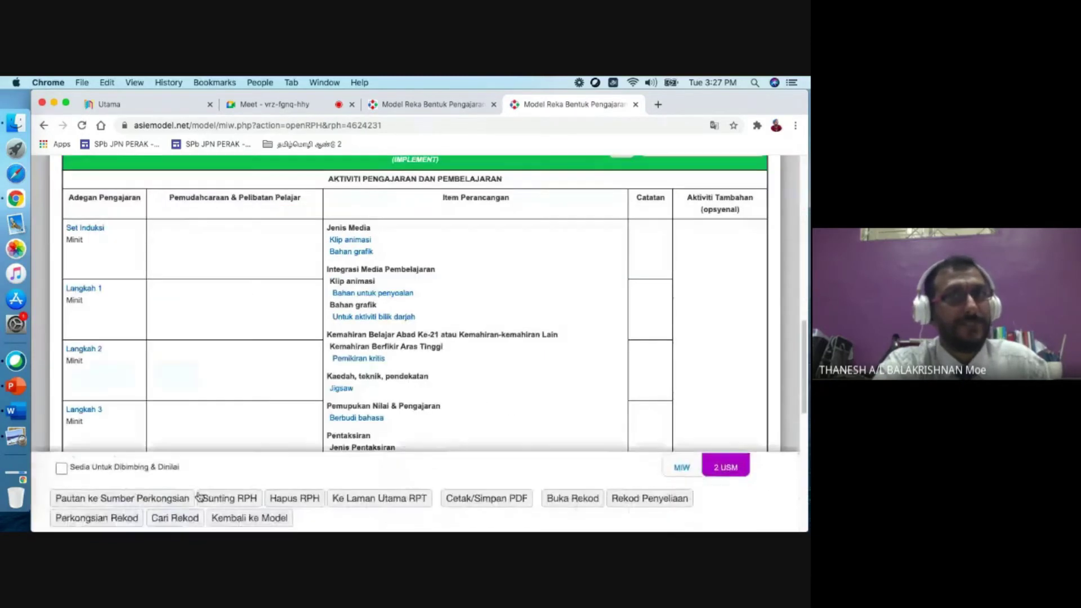
pyautogui.click(236, 496)
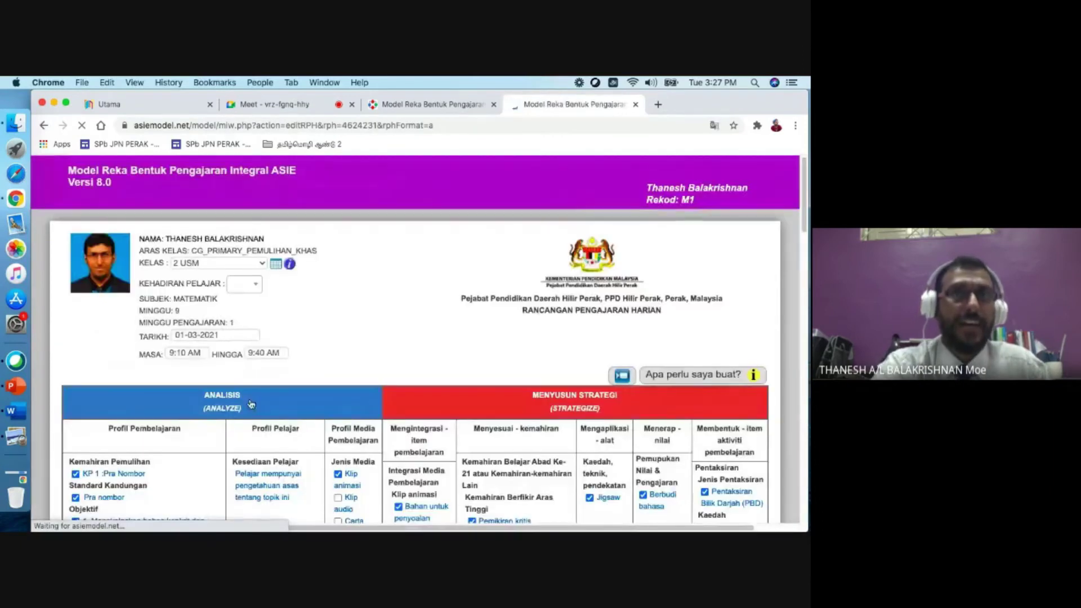
# Step: Enter short Tamil sample text in the Pemudahcaraan & Pelibatan Pelajar fields of Set Induksi, Langkah 1 and Langkah 2
pyautogui.click(210, 388)
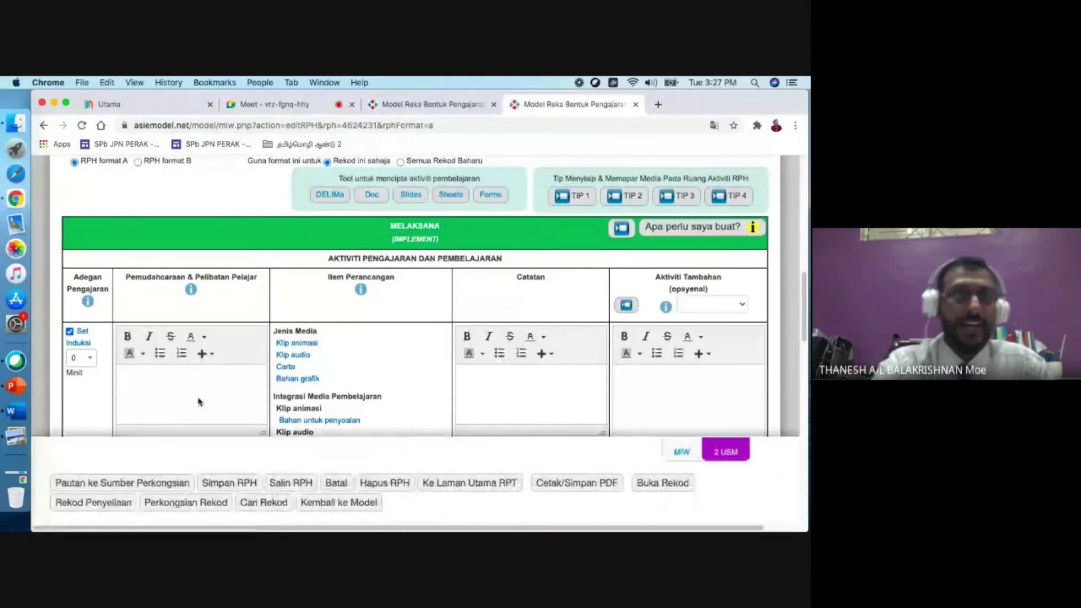
pyautogui.write('கதை சொல்')
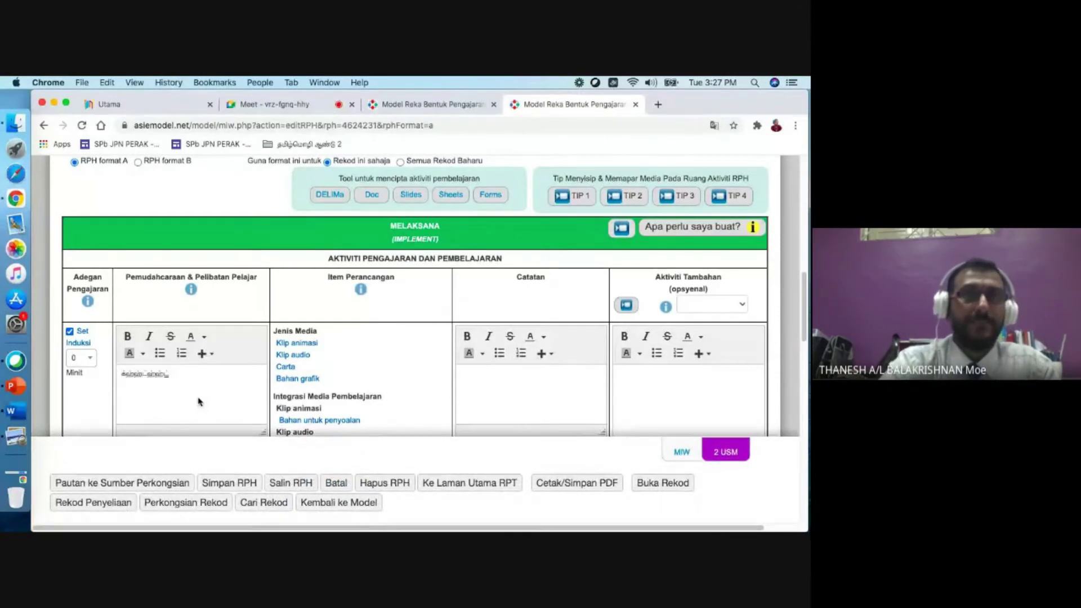
pyautogui.scroll(-5, 199, 401)
pyautogui.click(181, 381)
pyautogui.write('கதைச்சொல்லல்')
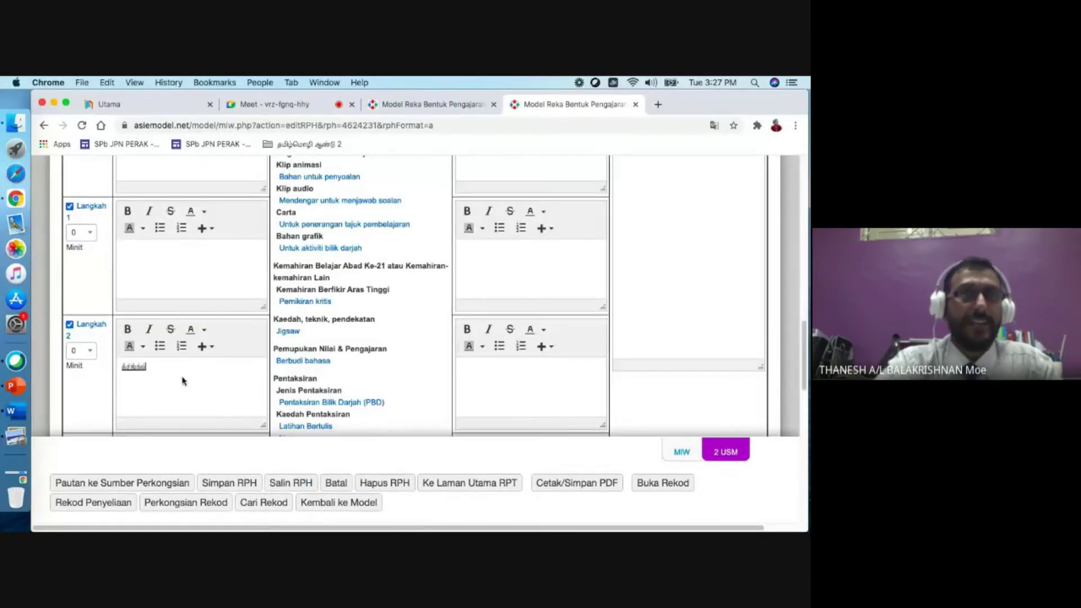
pyautogui.click(172, 269)
pyautogui.write('பேச்சக்கல்')
# Step: Set the durations to 5 minutes for Set Induksi and 10 minutes each for Langkah 1 and Langkah 2
pyautogui.scroll(4, 171, 271)
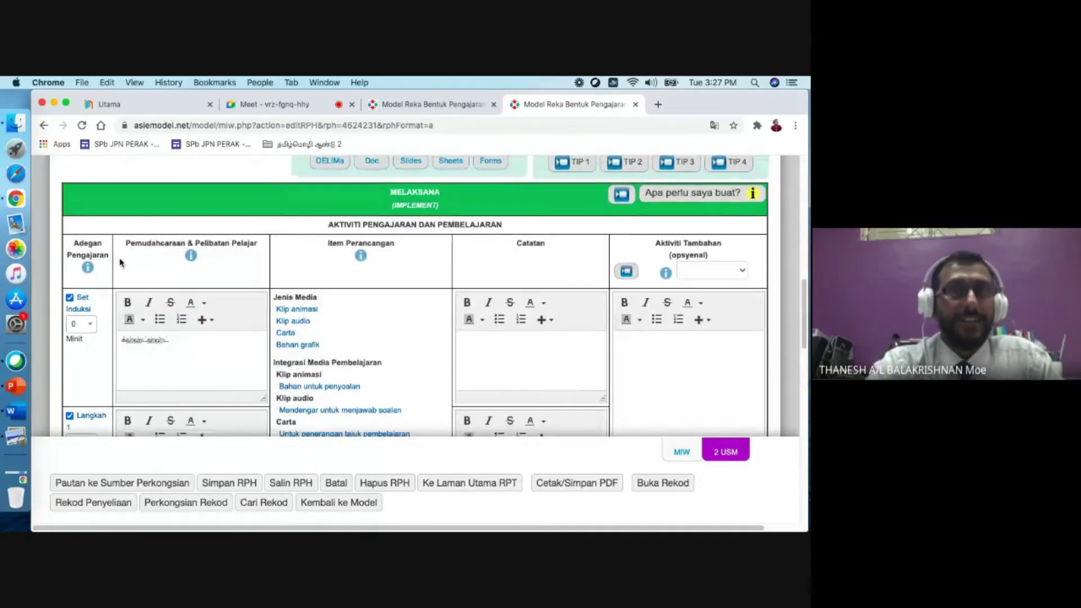
pyautogui.click(85, 325)
pyautogui.click(79, 382)
pyautogui.scroll(-2, 84, 379)
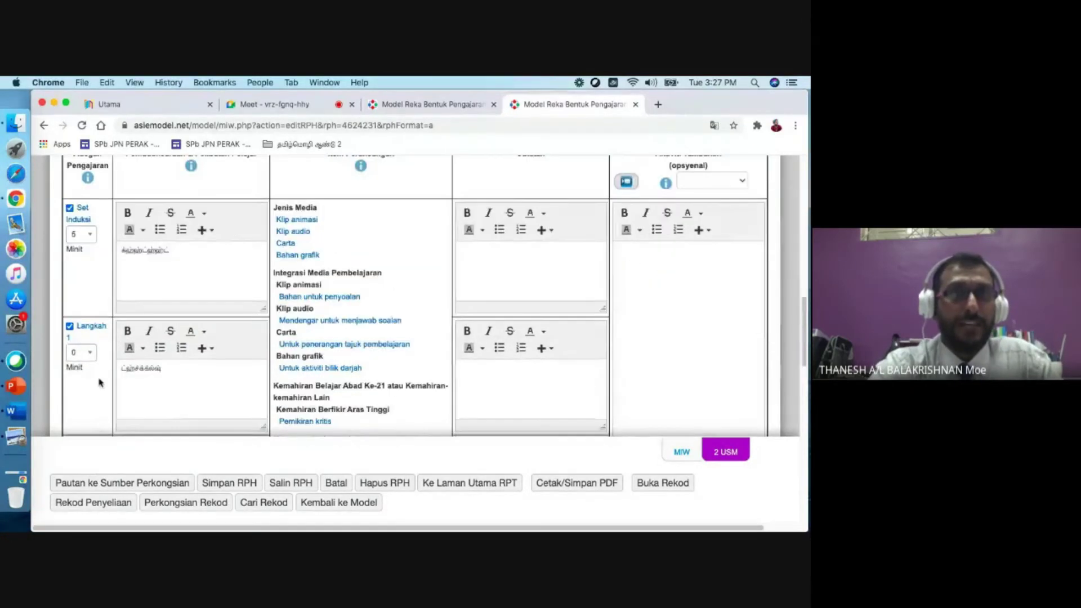
pyautogui.click(82, 353)
pyautogui.click(75, 431)
pyautogui.scroll(-3, 78, 405)
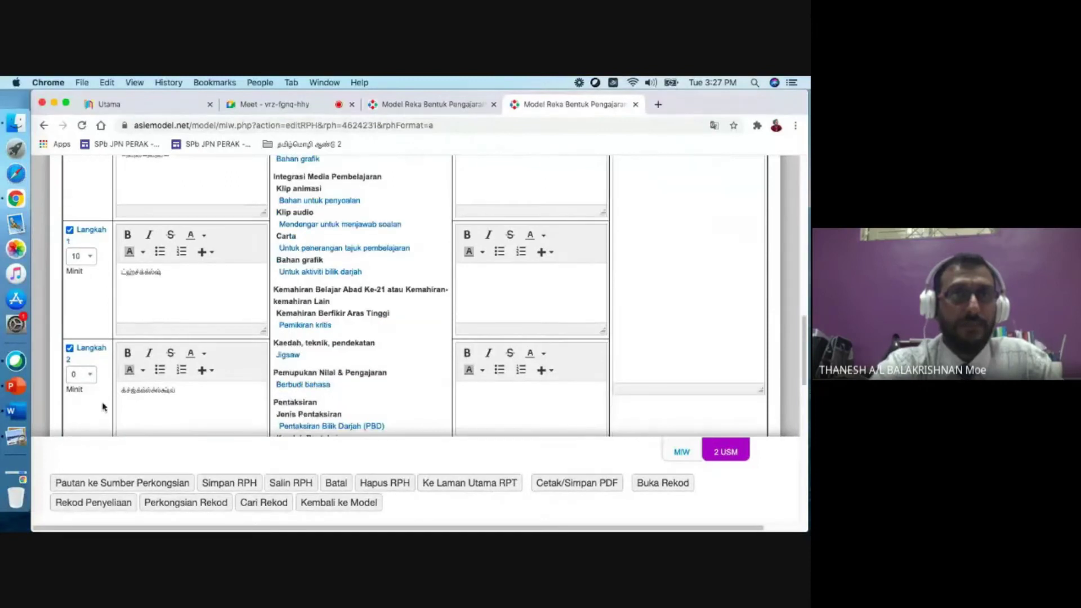
pyautogui.click(82, 375)
pyautogui.click(75, 453)
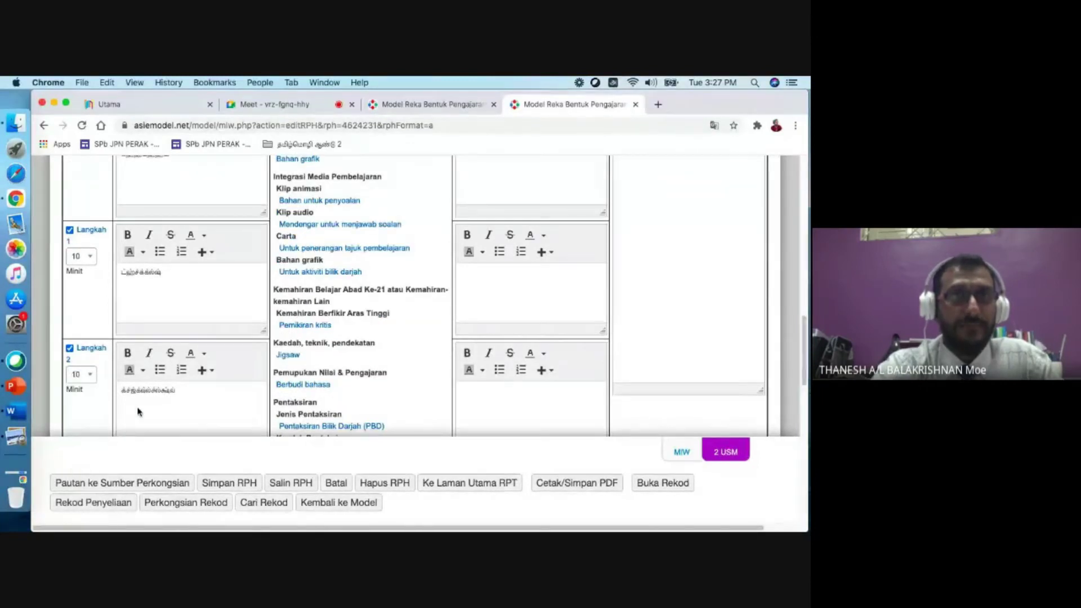
# Step: Exclude Langkah 3 from the lesson activities and set the Penutup duration to 5 minutes
pyautogui.scroll(-4, 80, 338)
pyautogui.click(69, 233)
pyautogui.click(82, 365)
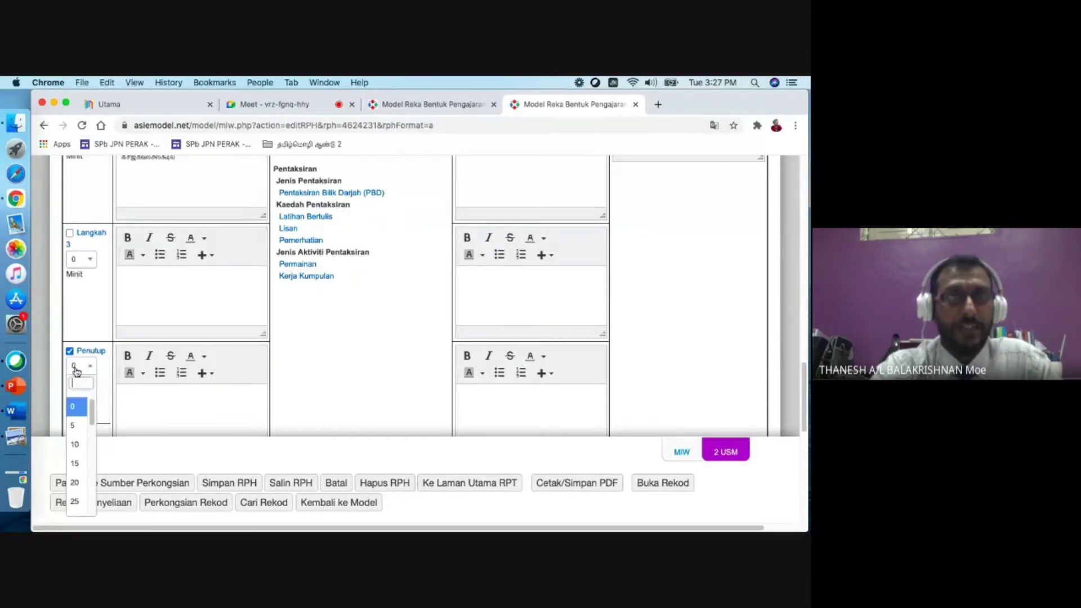
pyautogui.click(75, 444)
pyautogui.scroll(-1, 171, 404)
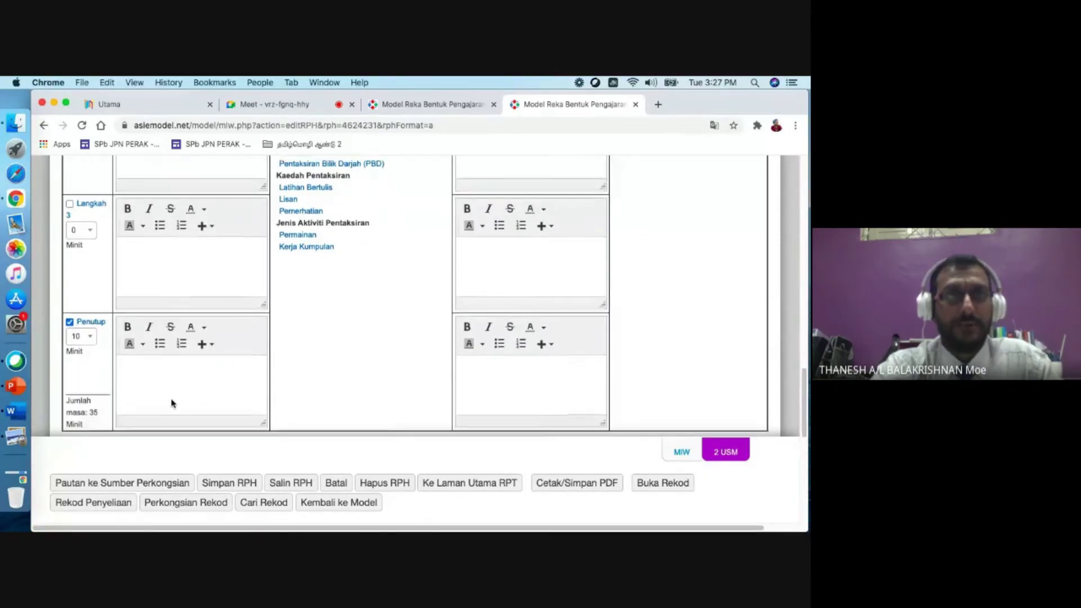
pyautogui.click(82, 336)
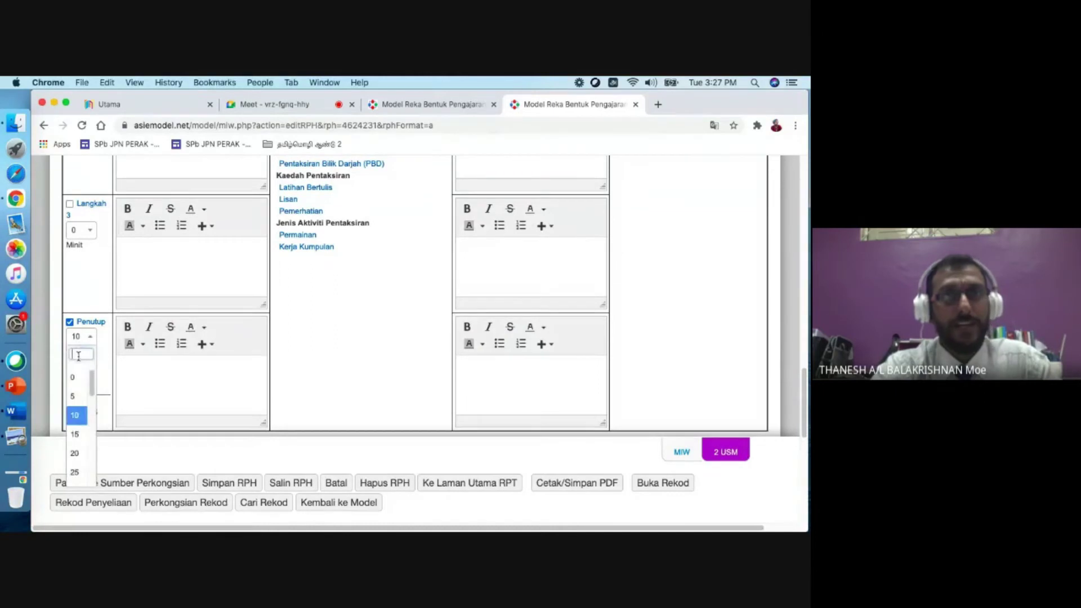
pyautogui.click(76, 395)
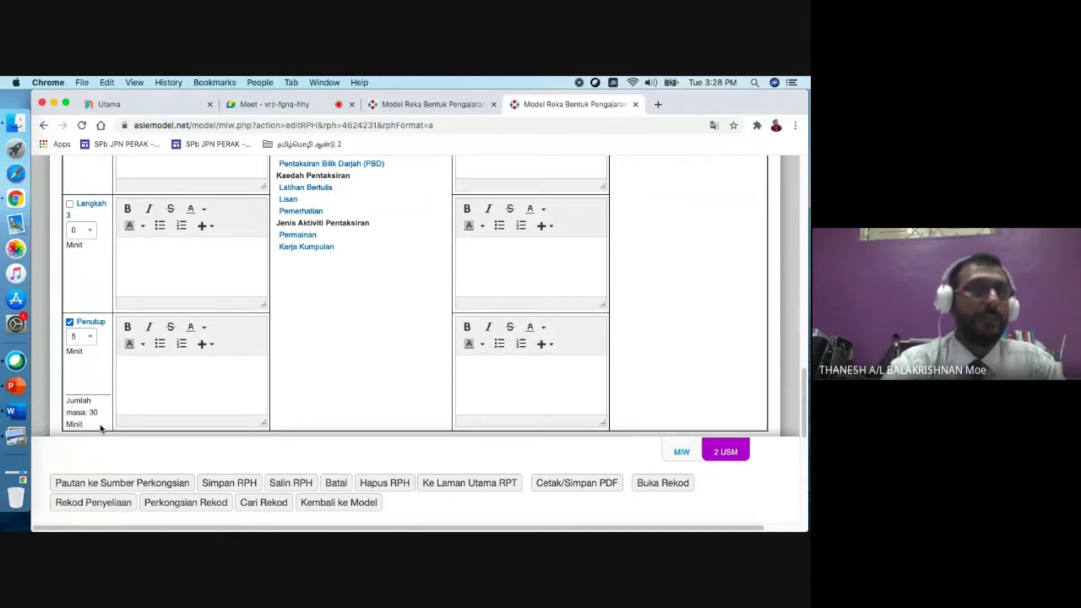
pyautogui.scroll(-2, 401, 357)
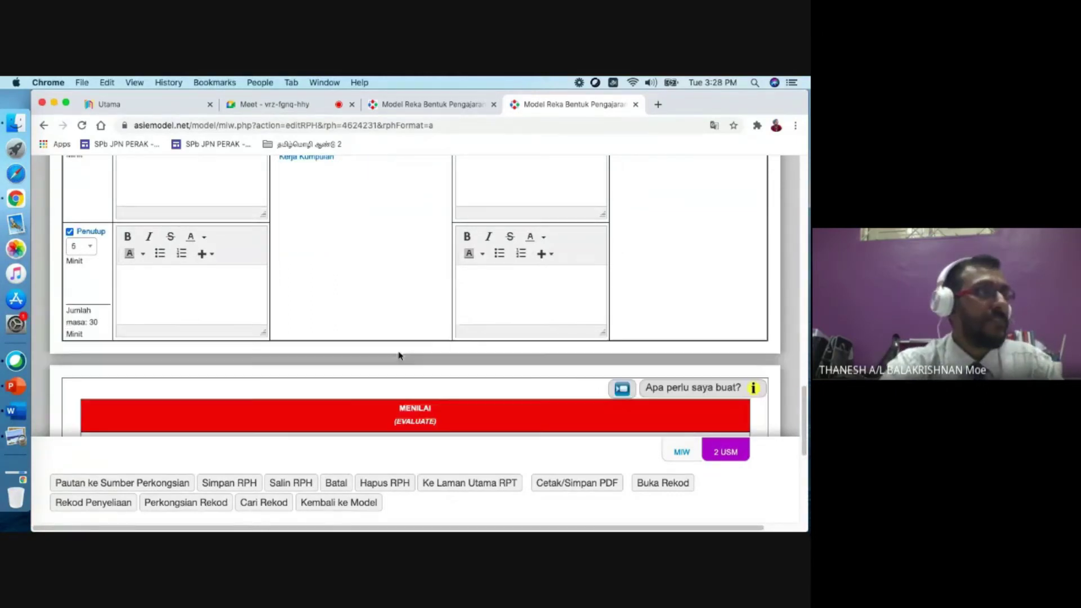
pyautogui.scroll(10, 634, 292)
pyautogui.scroll(7, 632, 290)
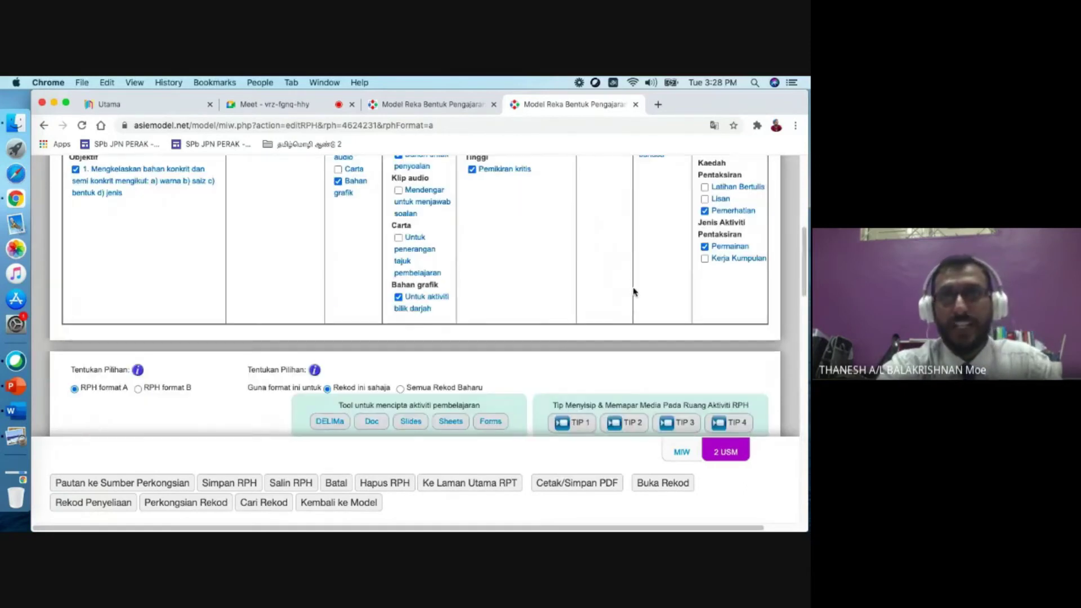
pyautogui.scroll(-4, 560, 332)
pyautogui.scroll(-2, 552, 376)
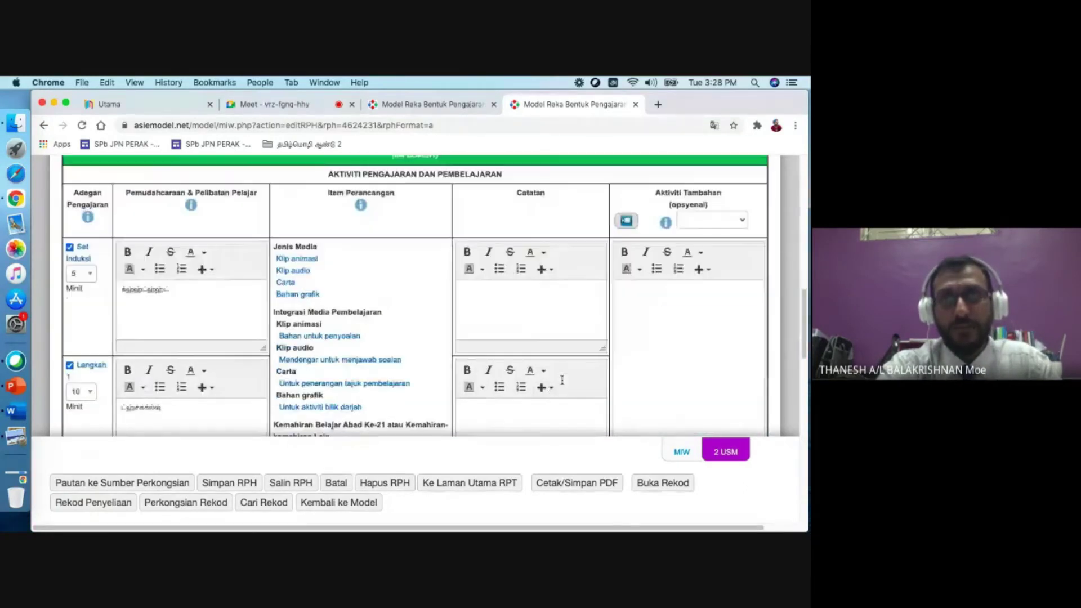
pyautogui.click(544, 271)
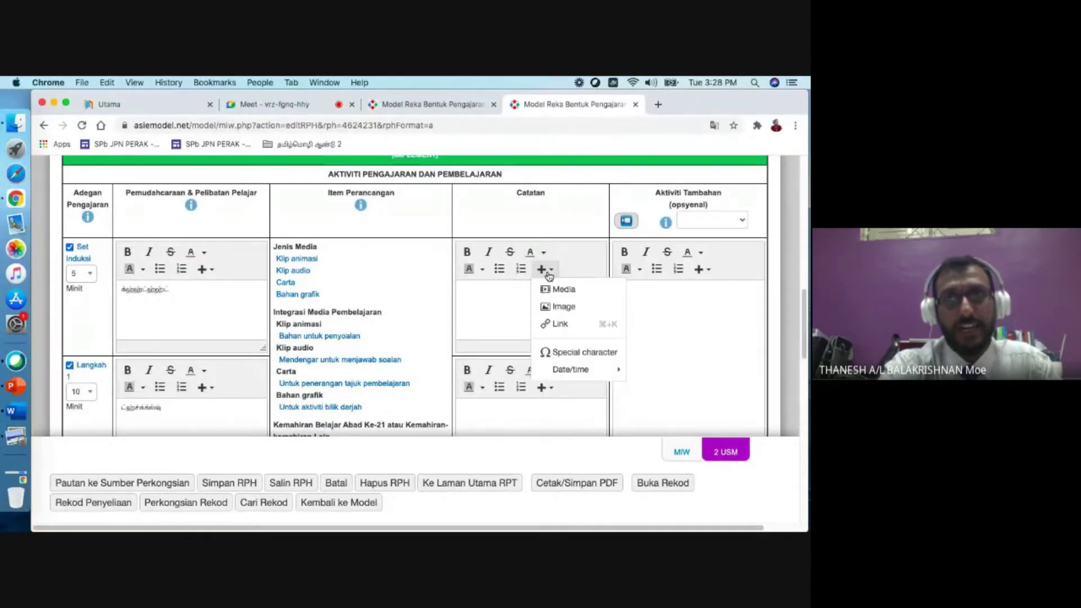
pyautogui.click(580, 314)
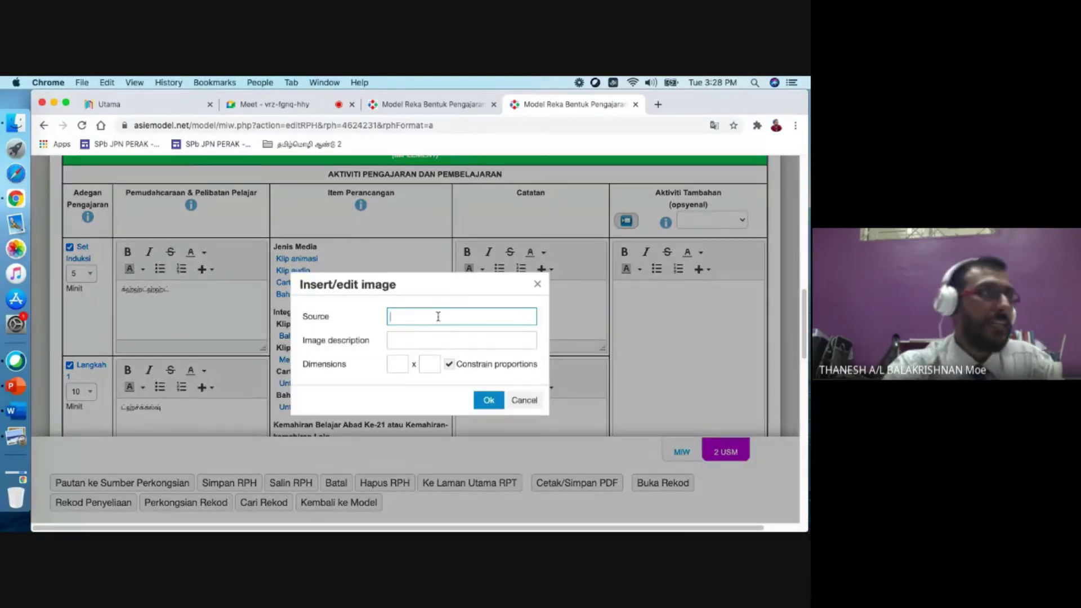
pyautogui.click(535, 284)
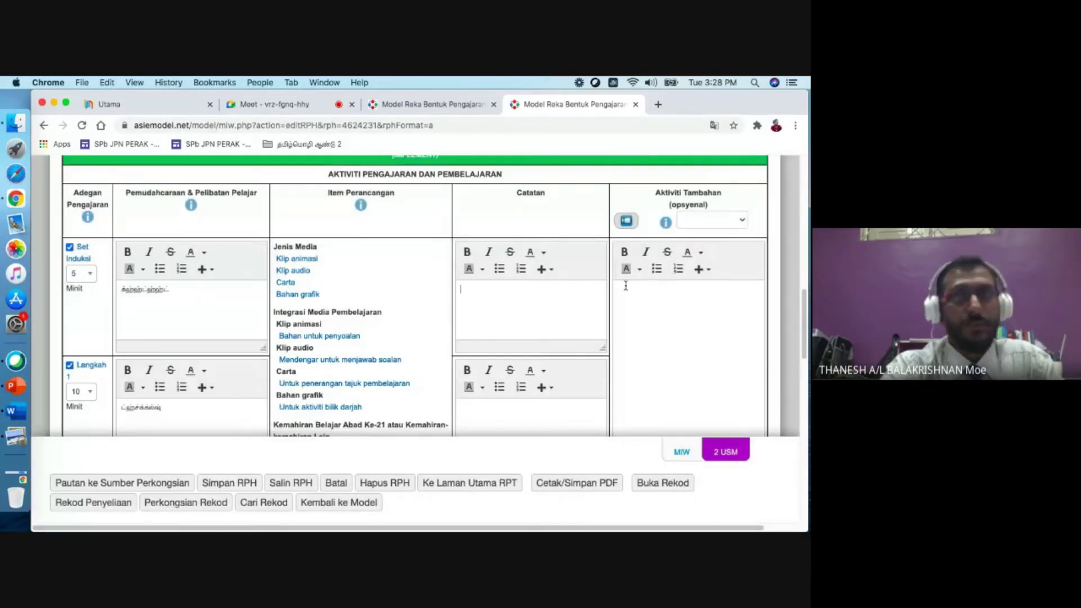
# Step: Start inserting media into the Set Induksi Catatan field and open a new browser tab to find a source
pyautogui.click(550, 269)
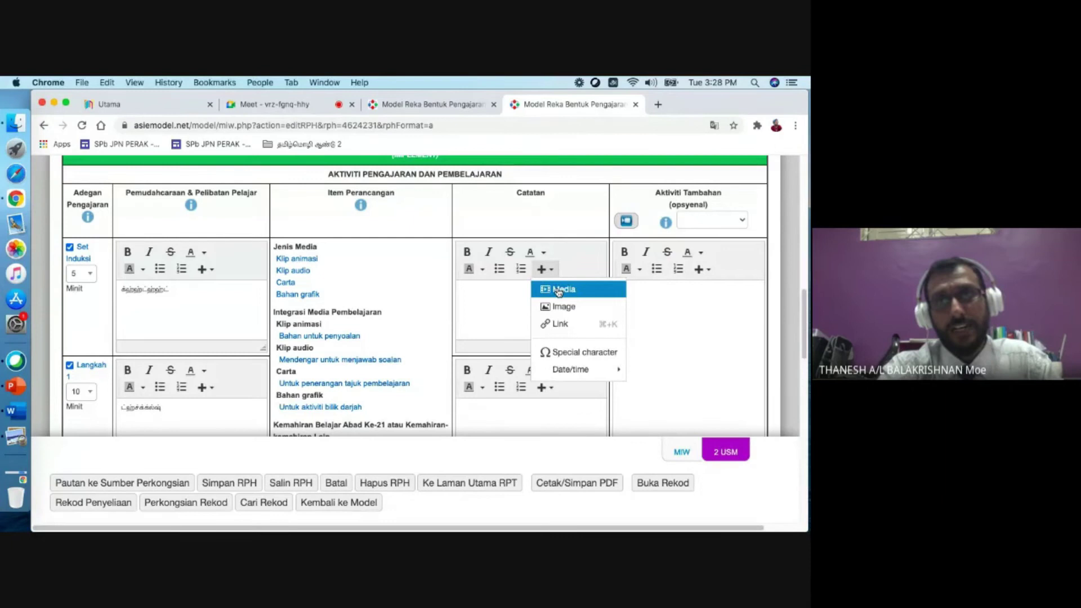
pyautogui.click(556, 288)
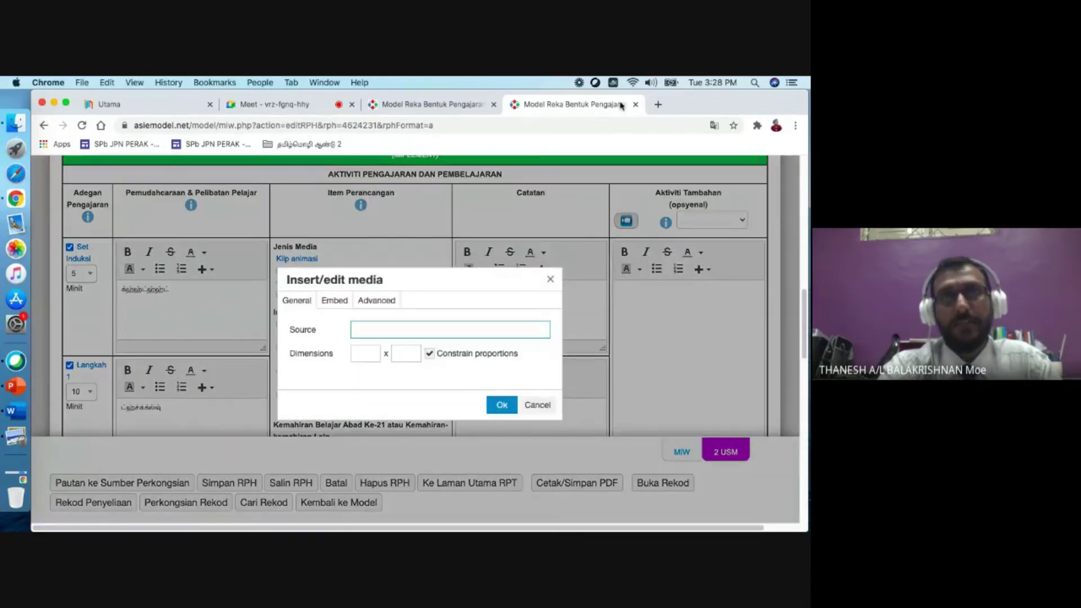
pyautogui.click(431, 104)
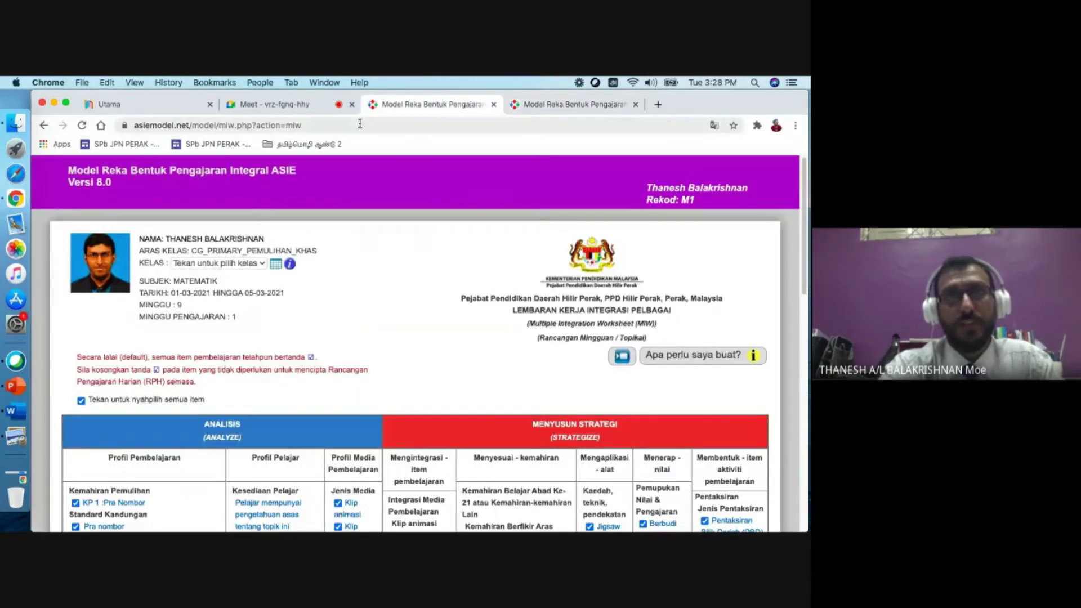
pyautogui.click(658, 105)
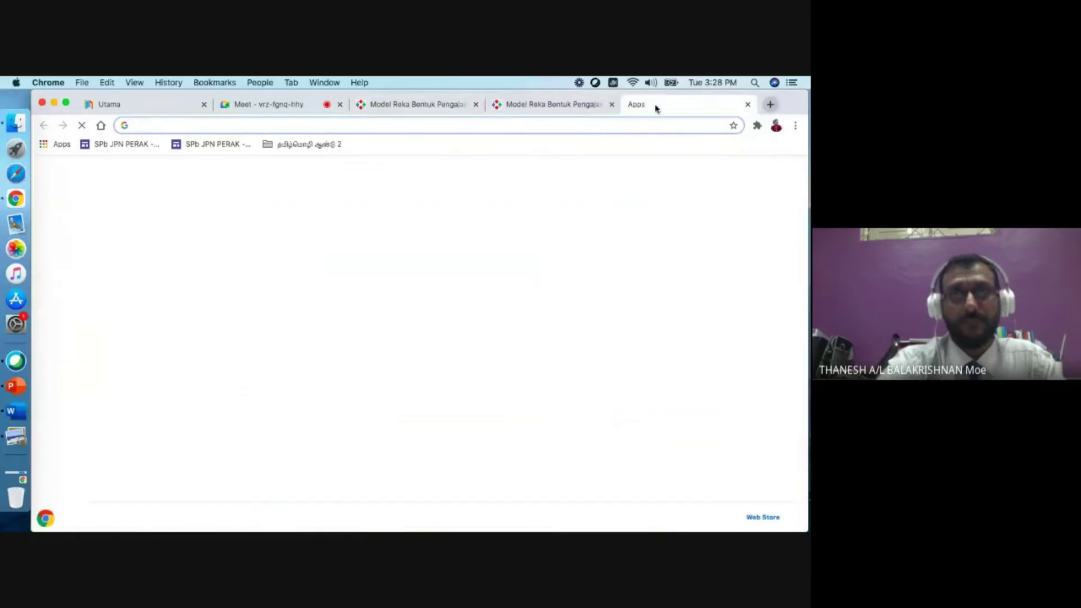
# Step: Change the keyboard input source to ABC and search Google for "suku kata kvk"
pyautogui.write('சகு')
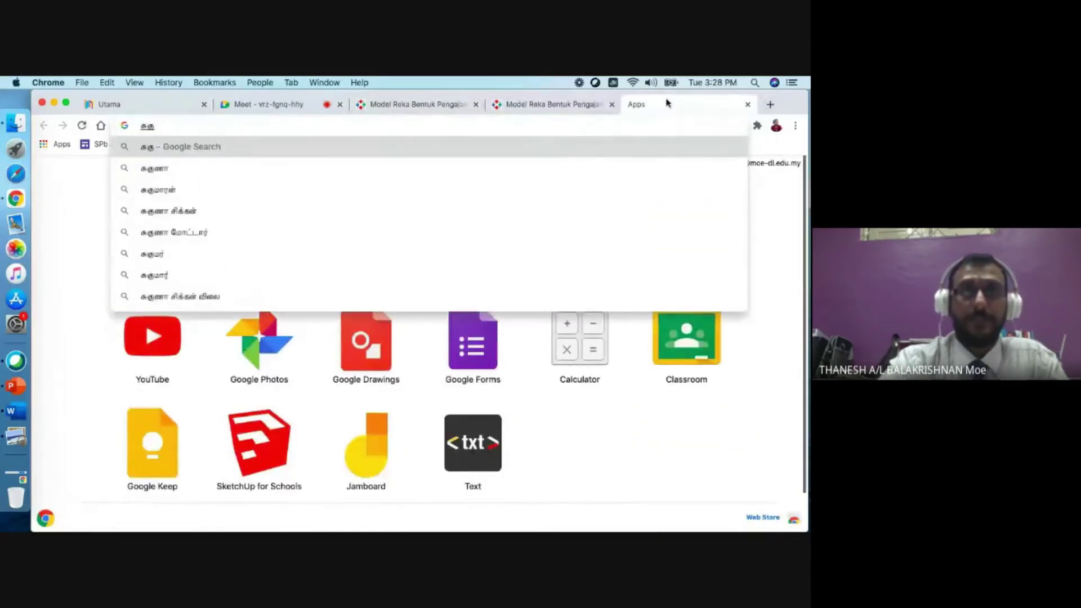
pyautogui.click(620, 84)
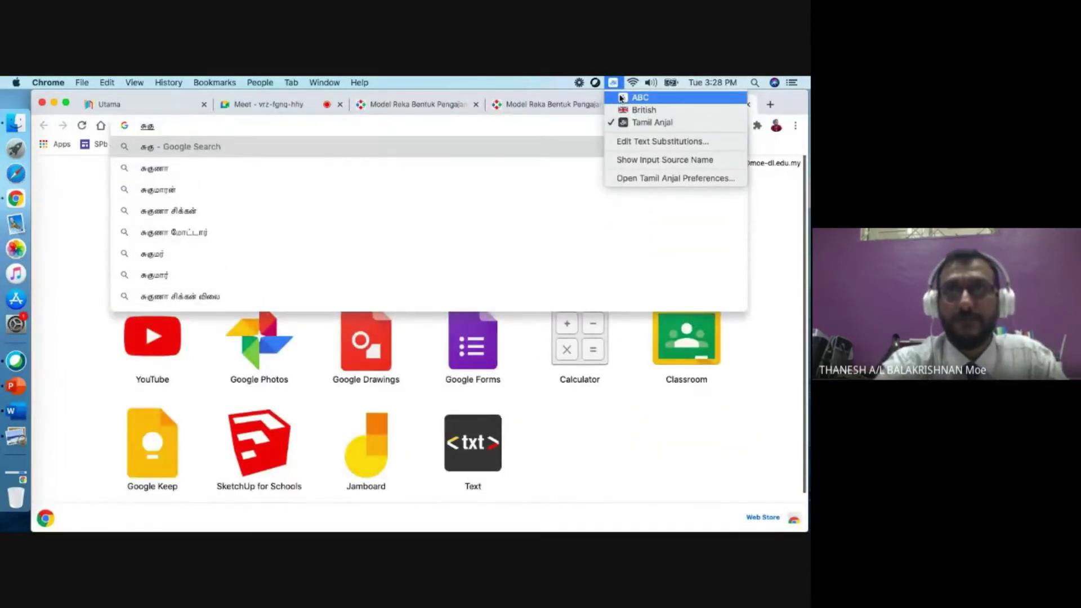
pyautogui.click(631, 94)
pyautogui.press('BackSpace')
pyautogui.press('BackSpace')
pyautogui.press('BackSpace')
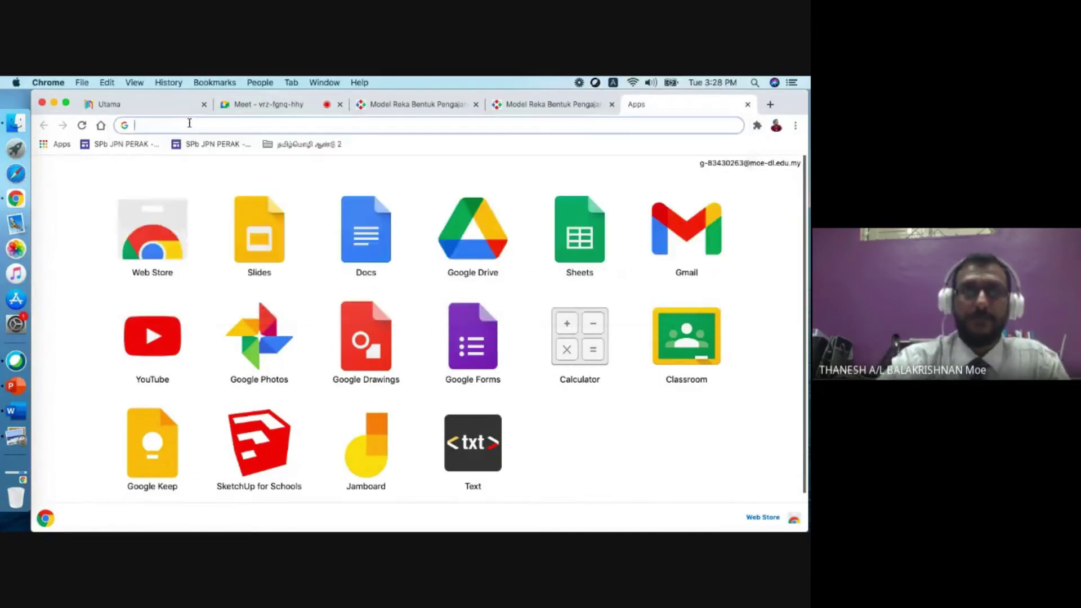
pyautogui.write('suku ')
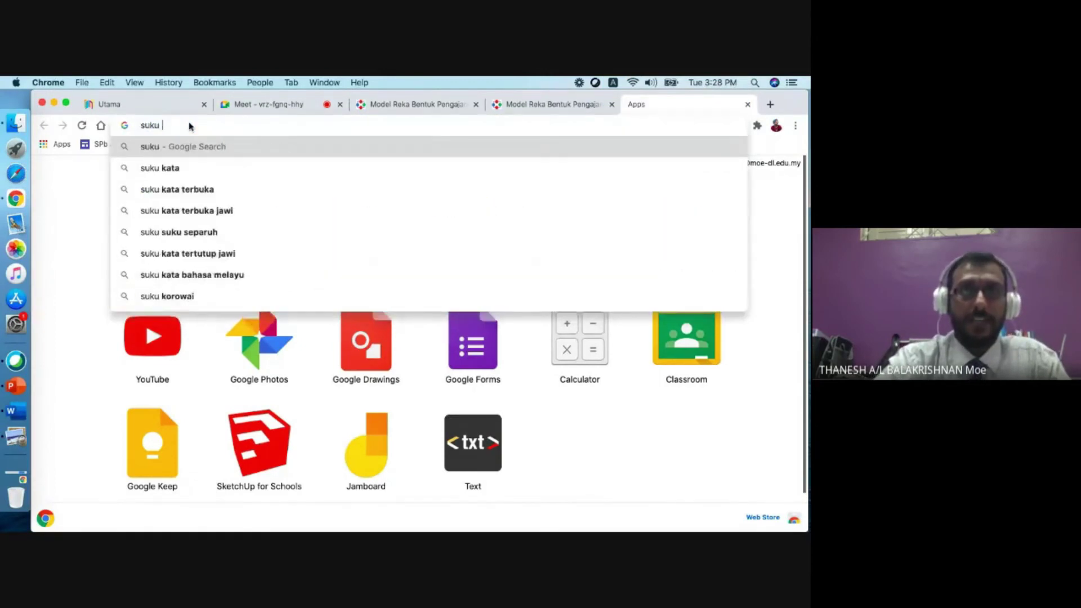
pyautogui.write('kata kvk')
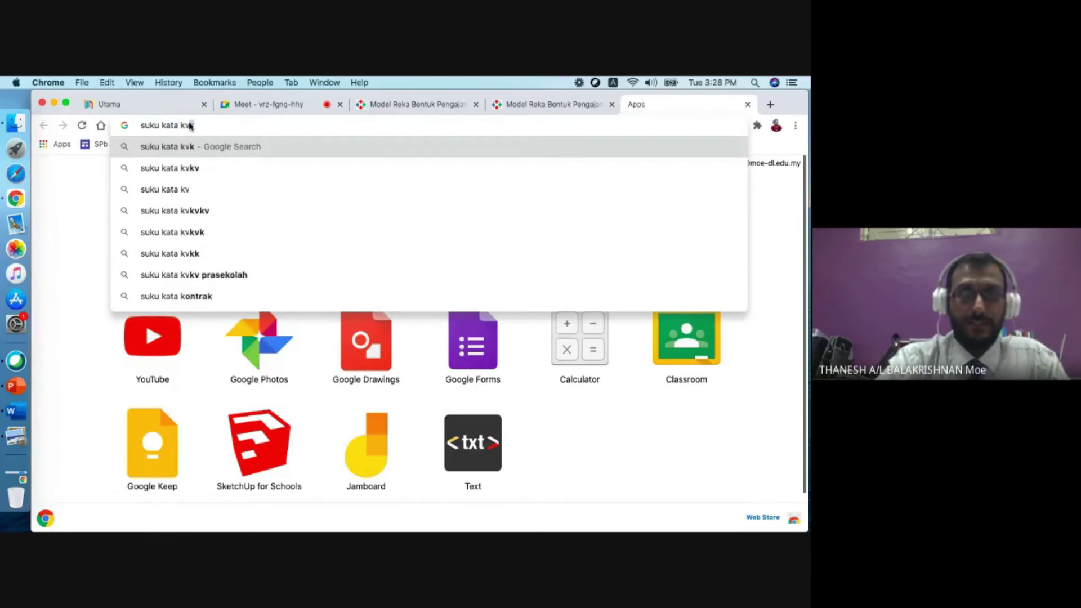
pyautogui.press('Return')
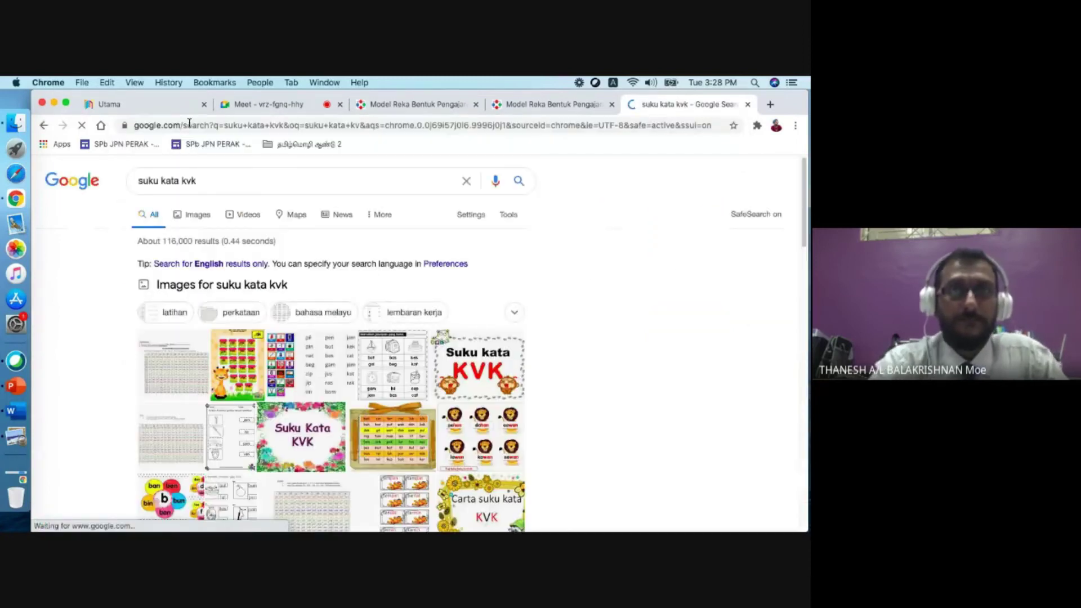
# Step: From the video results, open "Suku Kata KVK" on YouTube and copy its share link
pyautogui.click(248, 215)
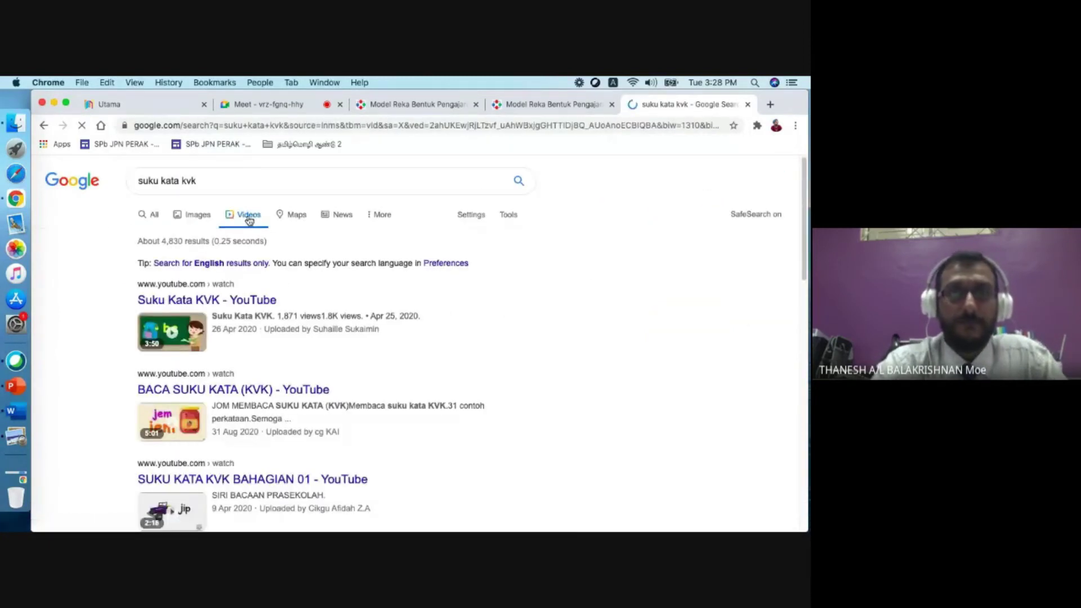
pyautogui.click(208, 300)
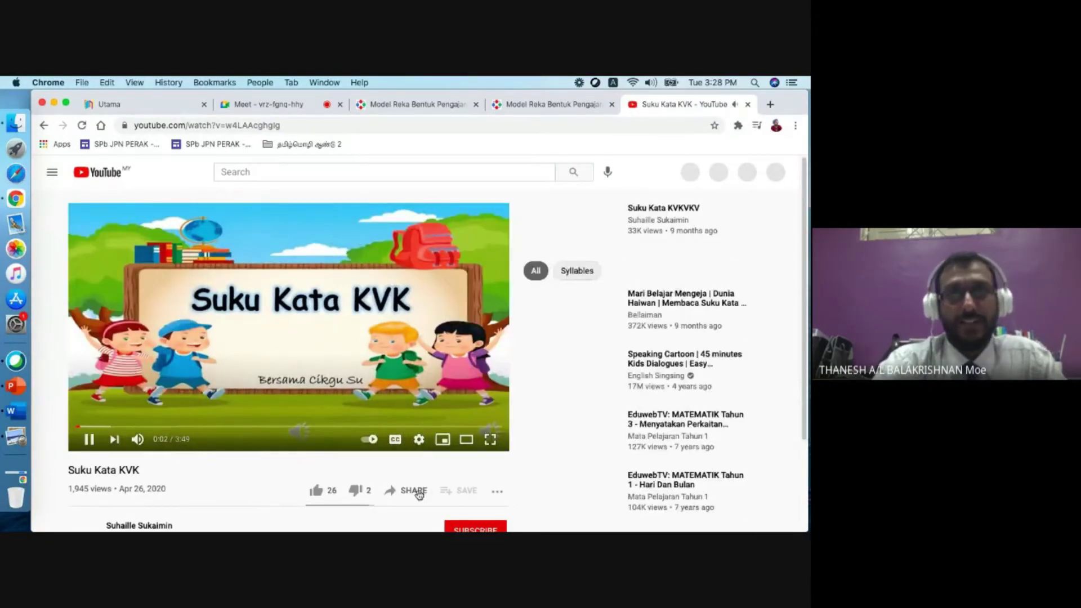
pyautogui.click(413, 491)
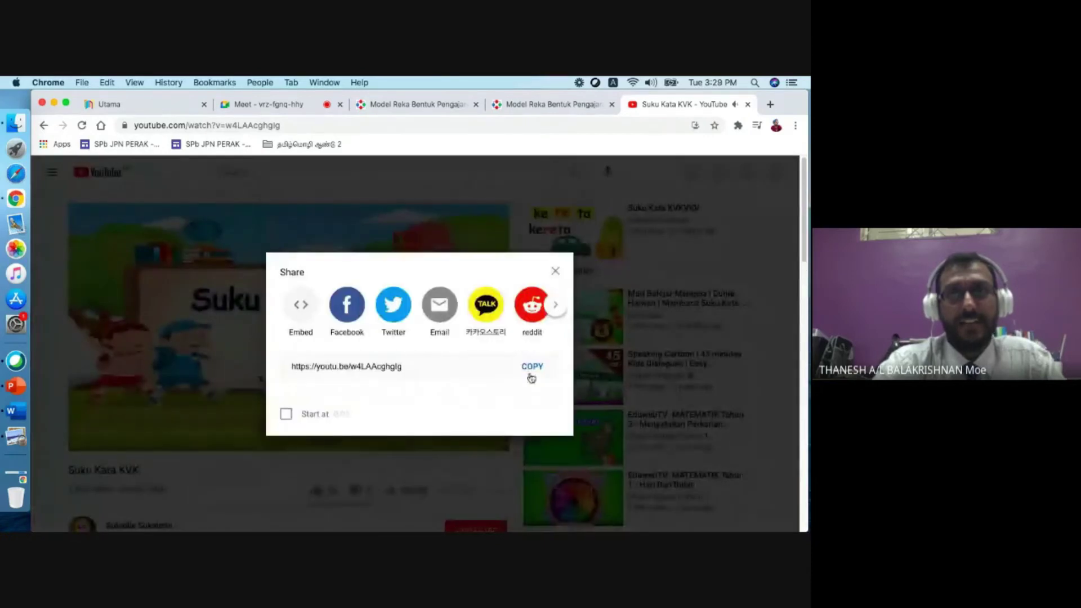
pyautogui.click(533, 369)
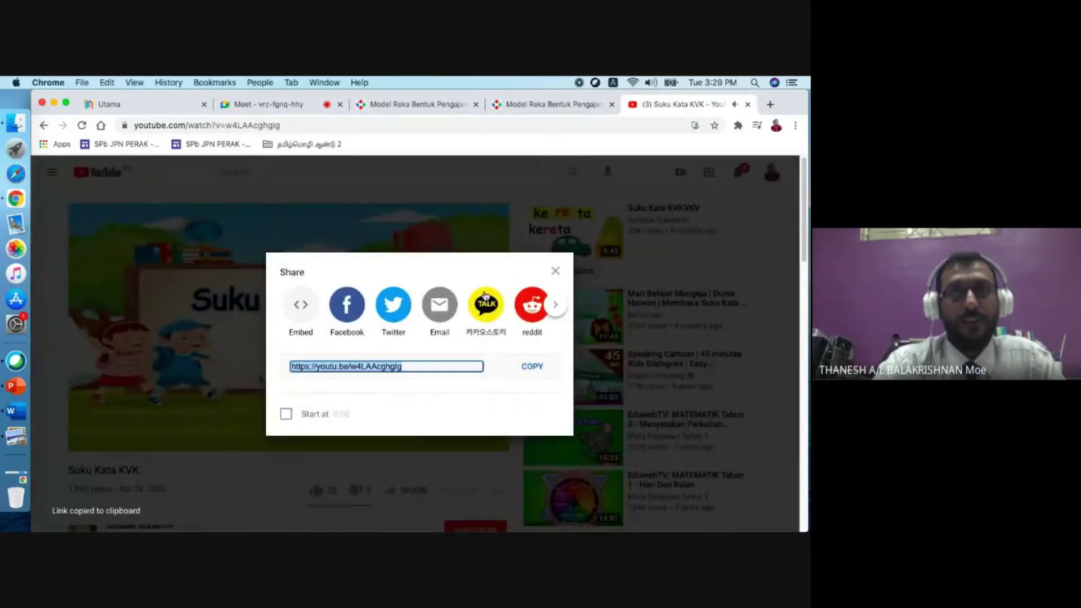
pyautogui.click(455, 197)
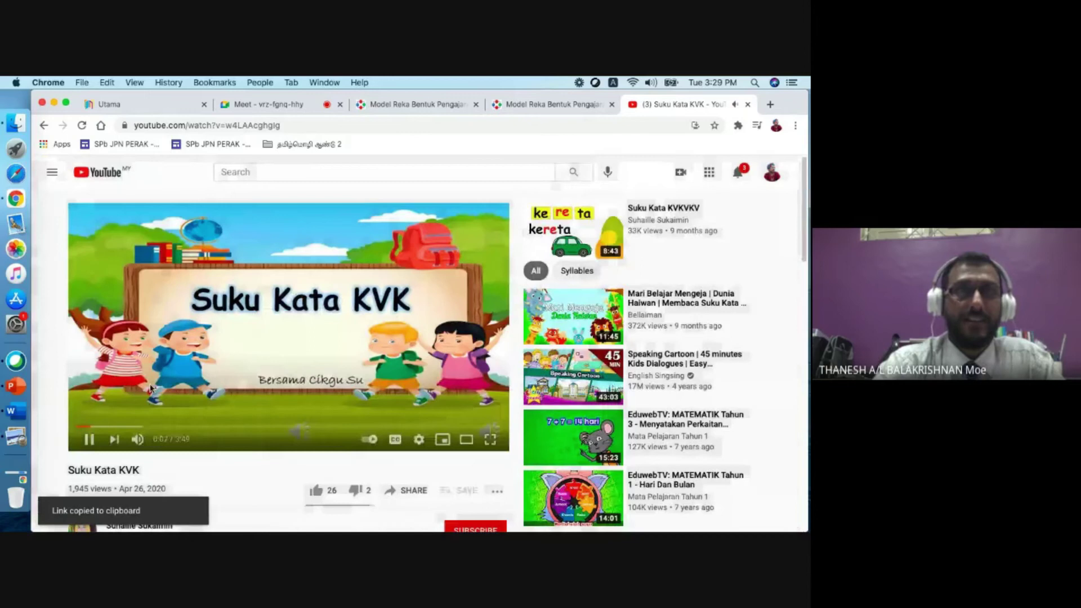
# Step: Embed the copied "Suku Kata KVK" video link as media in the Set Induksi Catatan field of the RPH
pyautogui.click(543, 104)
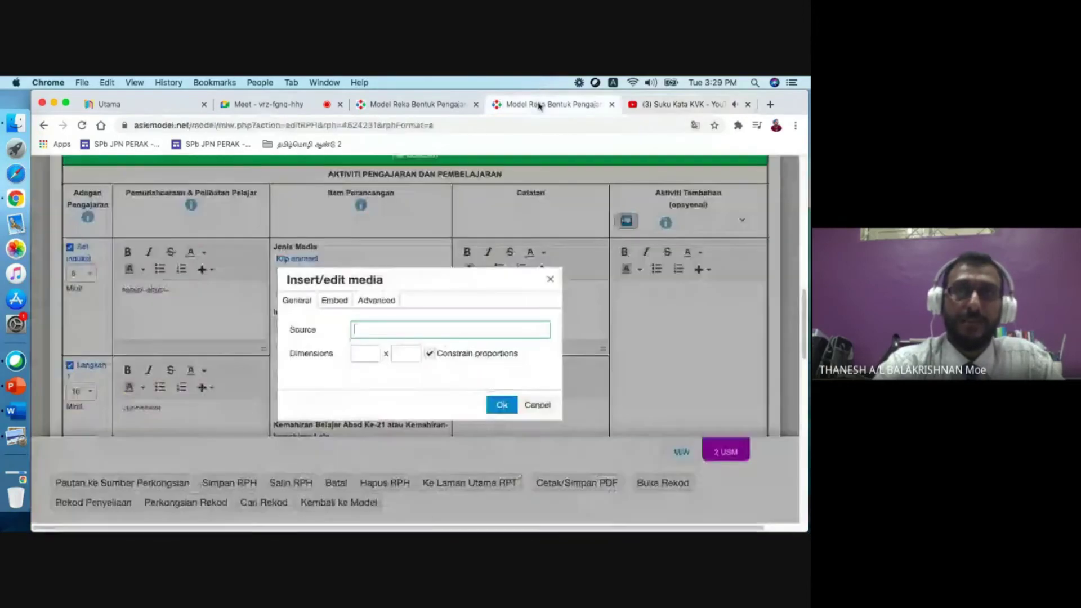
pyautogui.click(549, 278)
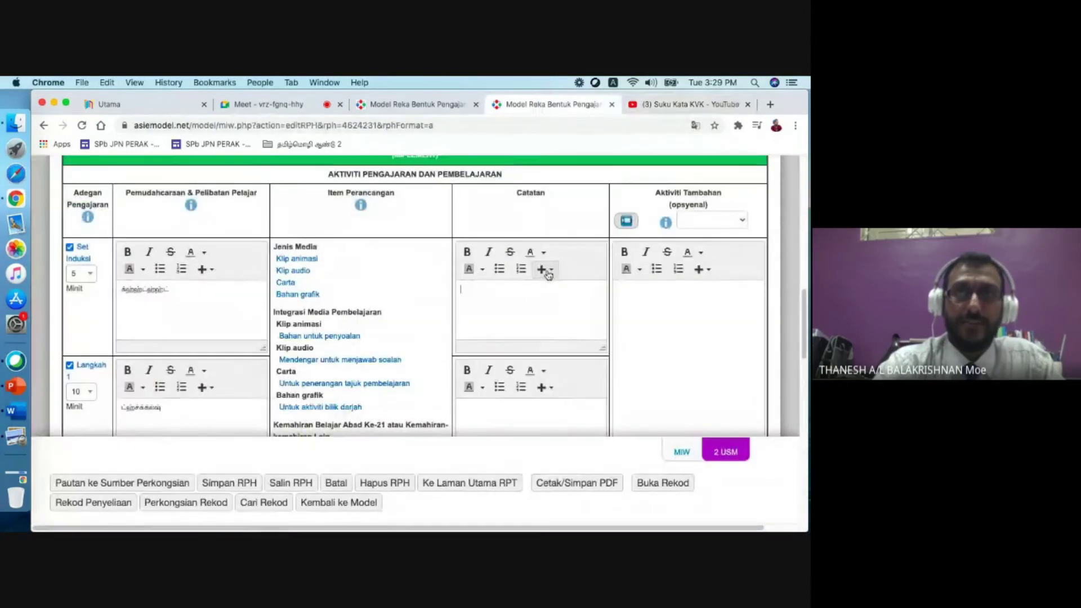
pyautogui.click(547, 275)
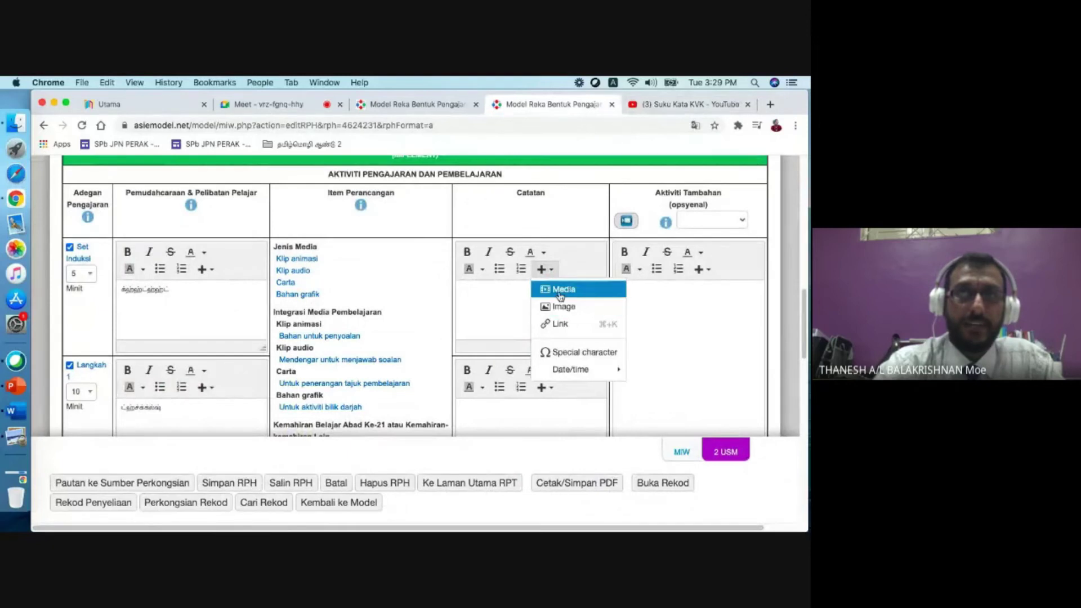
pyautogui.click(560, 294)
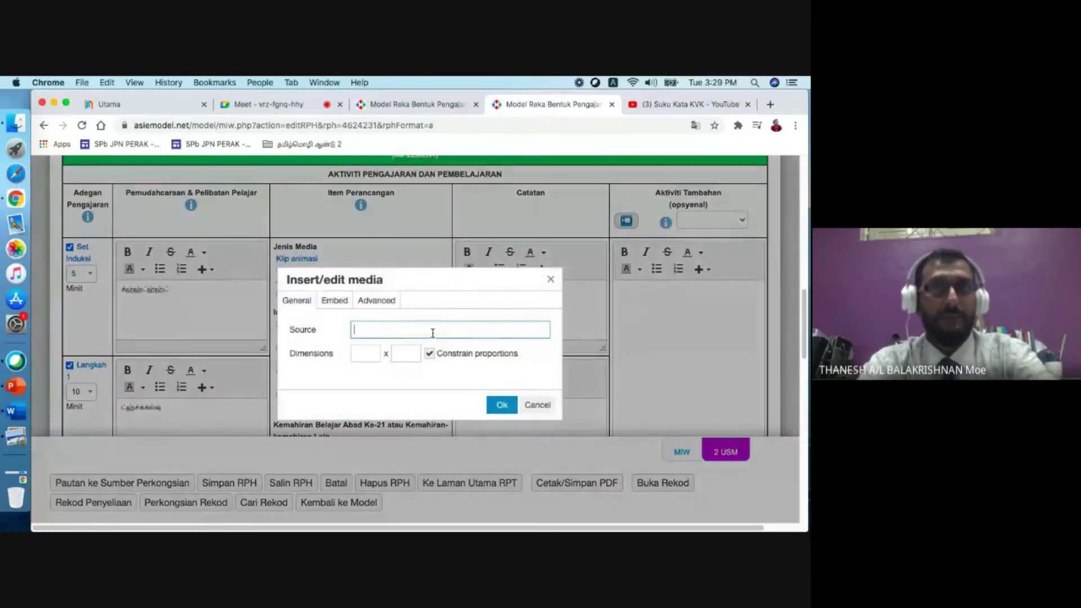
pyautogui.press('super+v')
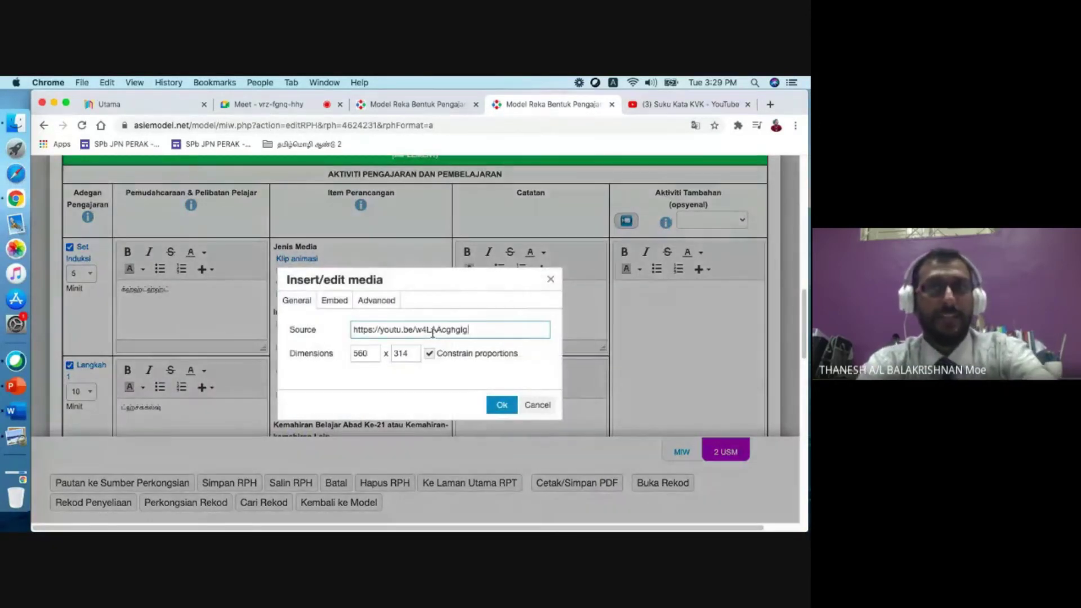
pyautogui.click(501, 405)
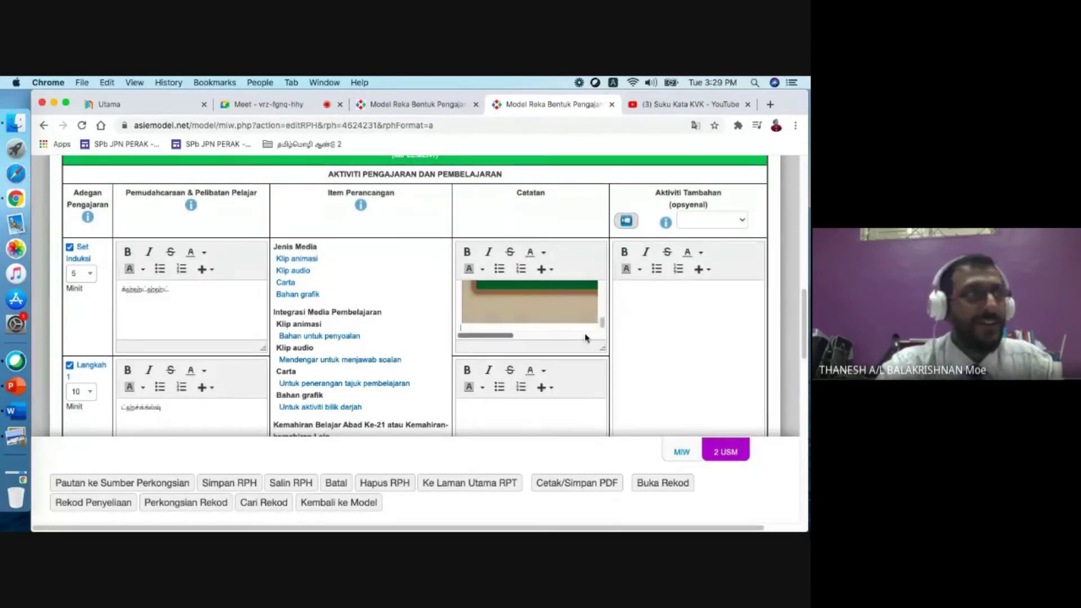
pyautogui.scroll(3, 569, 320)
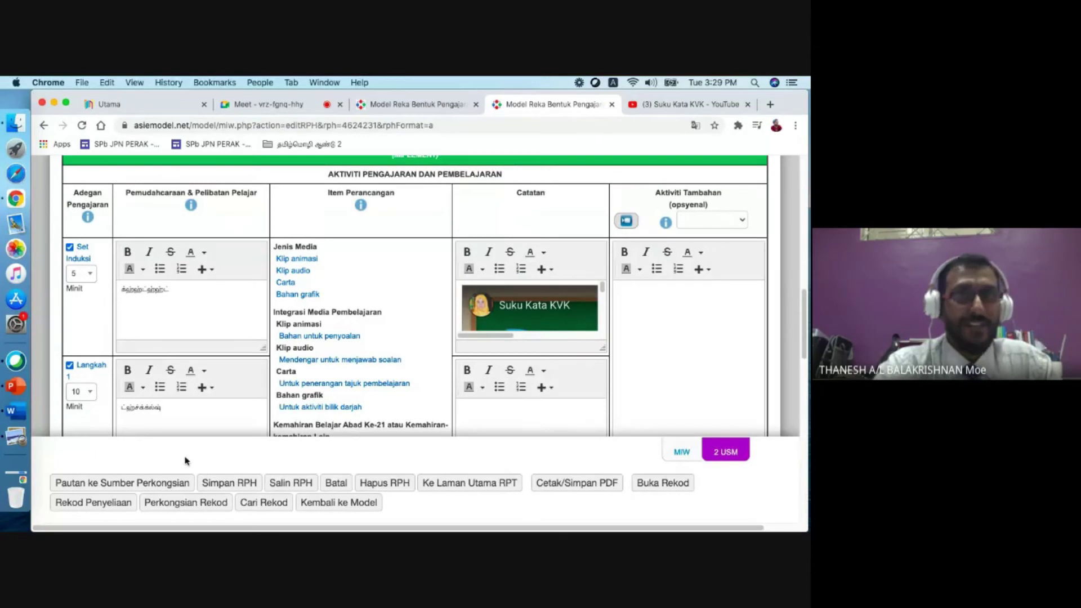
# Step: Save the RPH and briefly play the embedded video in the Set Induksi row to check it
pyautogui.click(229, 484)
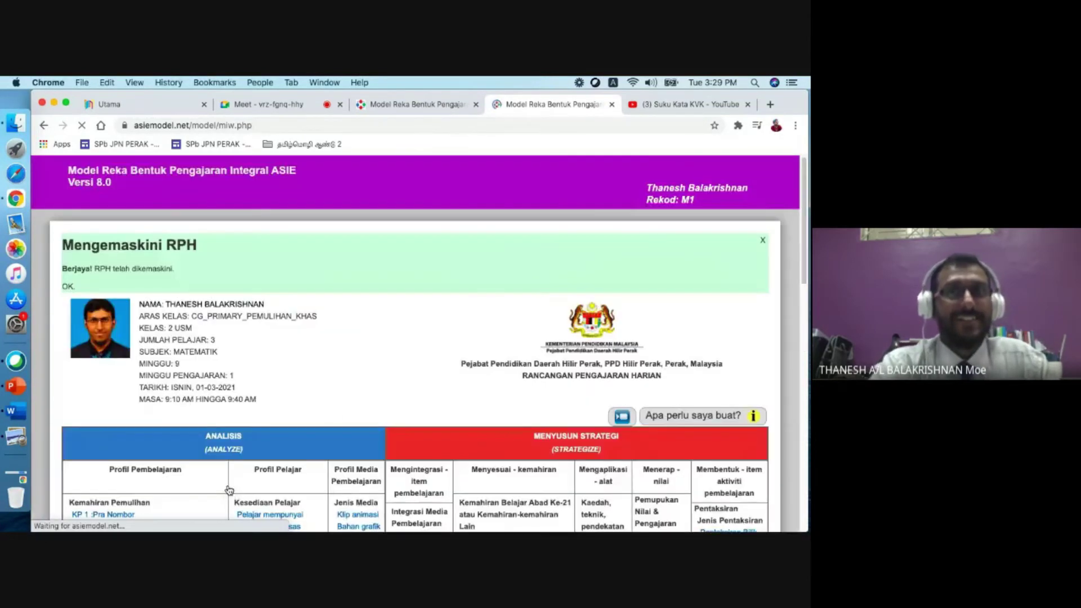
pyautogui.scroll(-10, 556, 236)
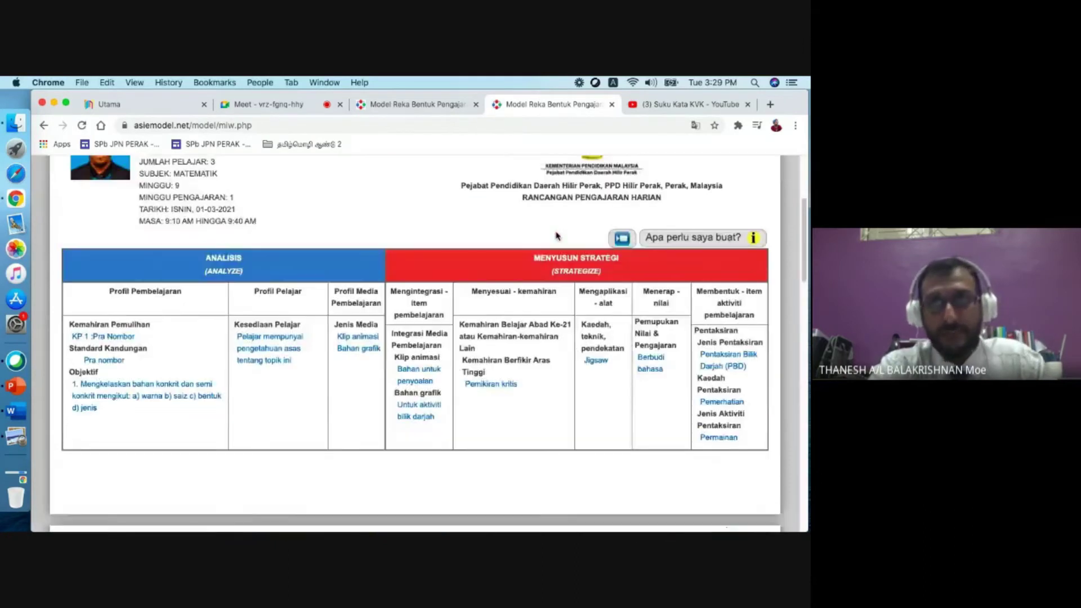
pyautogui.scroll(-5, 556, 235)
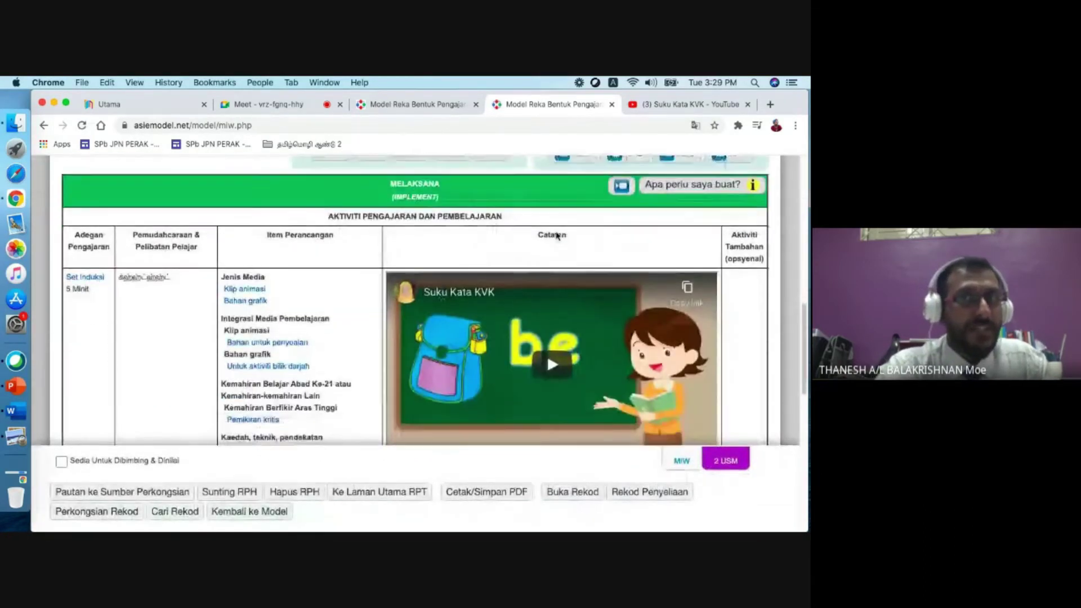
pyautogui.click(544, 307)
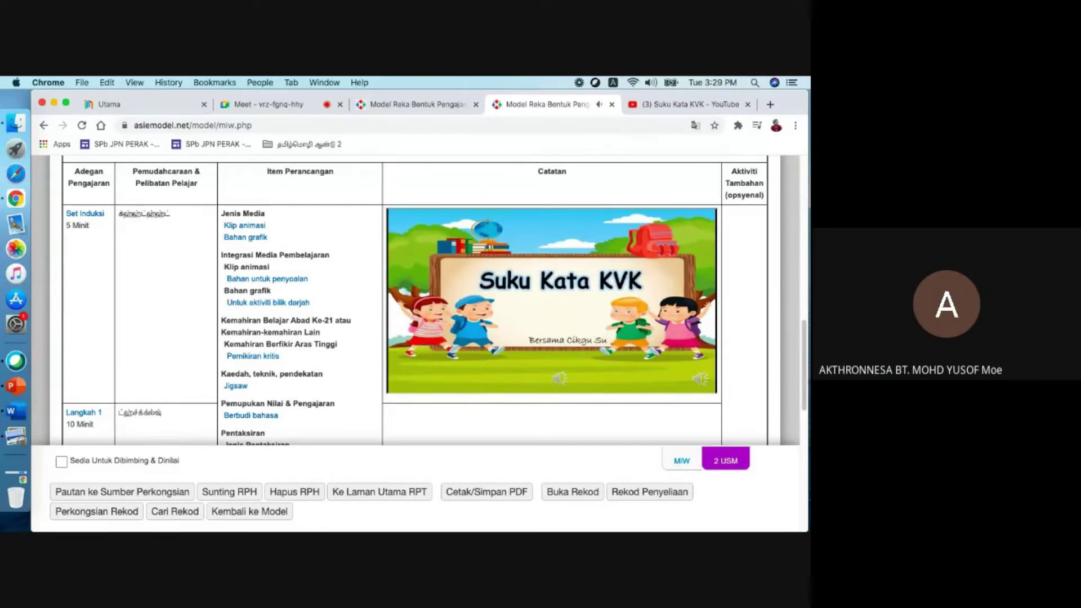
pyautogui.click(407, 383)
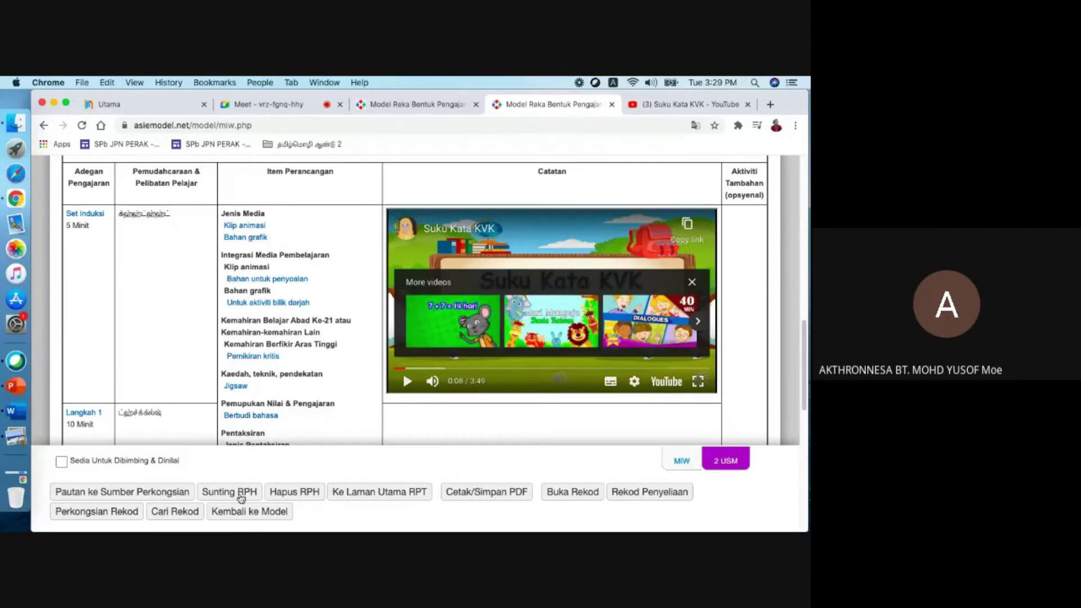
# Step: Reopen the RPH for editing and search Google videos for "suku kata kvkvkv" in the YouTube tab
pyautogui.click(241, 499)
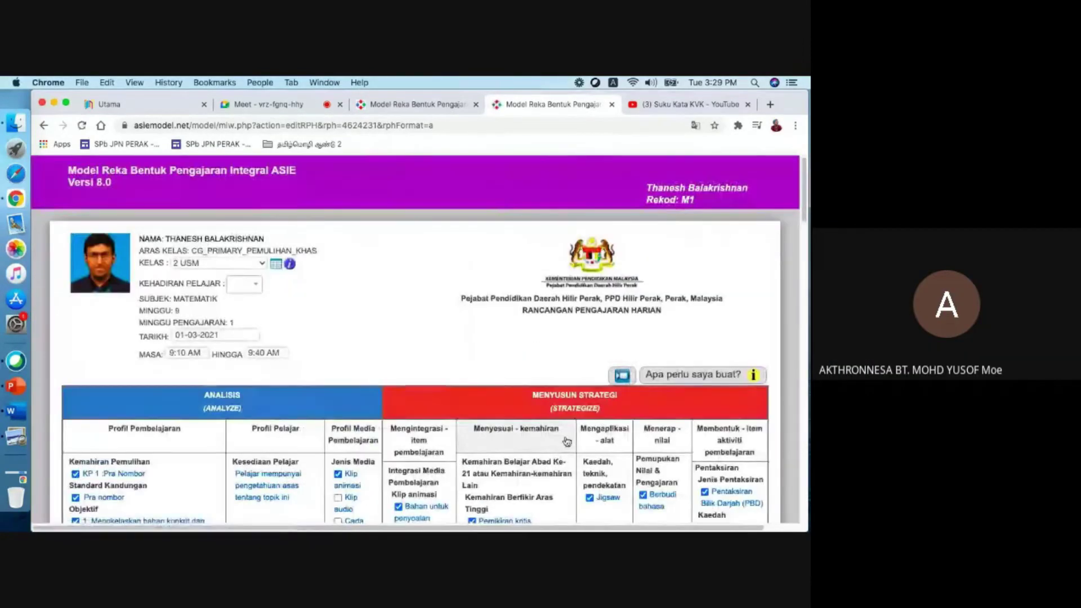
pyautogui.scroll(-20, 566, 441)
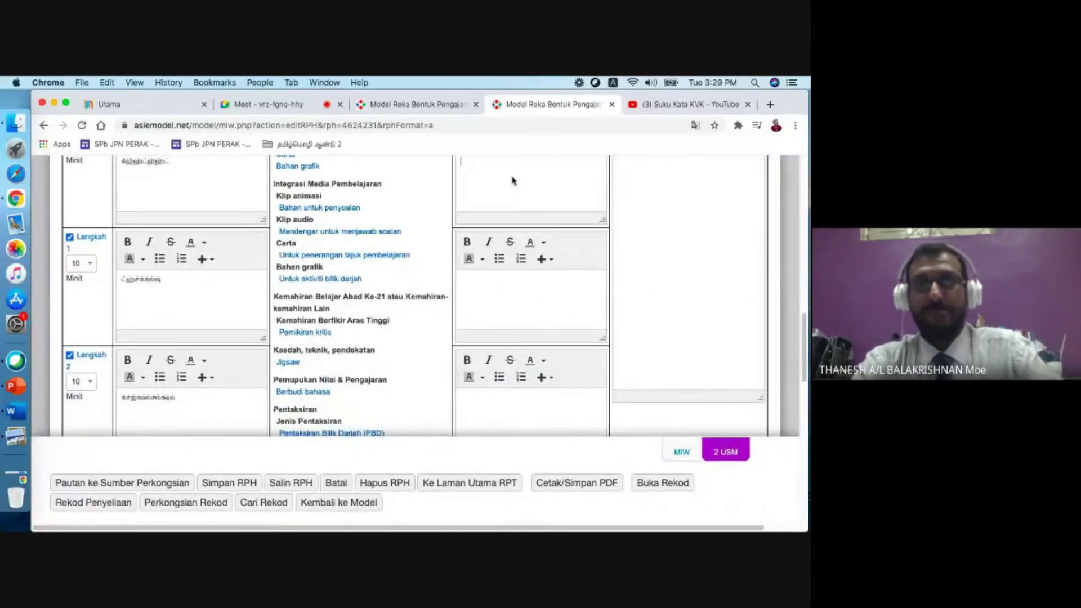
pyautogui.click(668, 105)
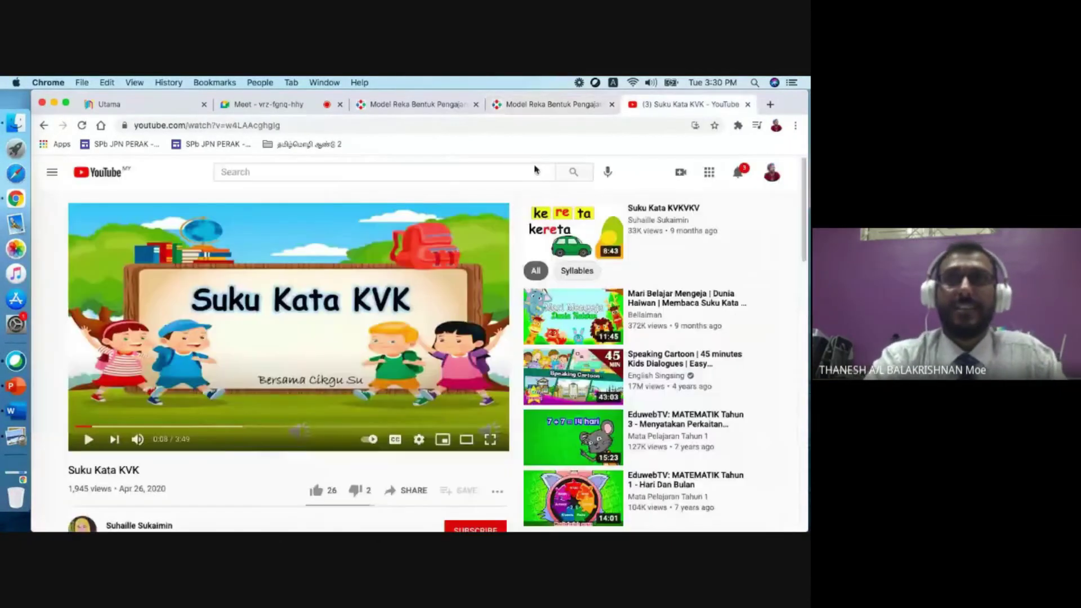
pyautogui.click(319, 126)
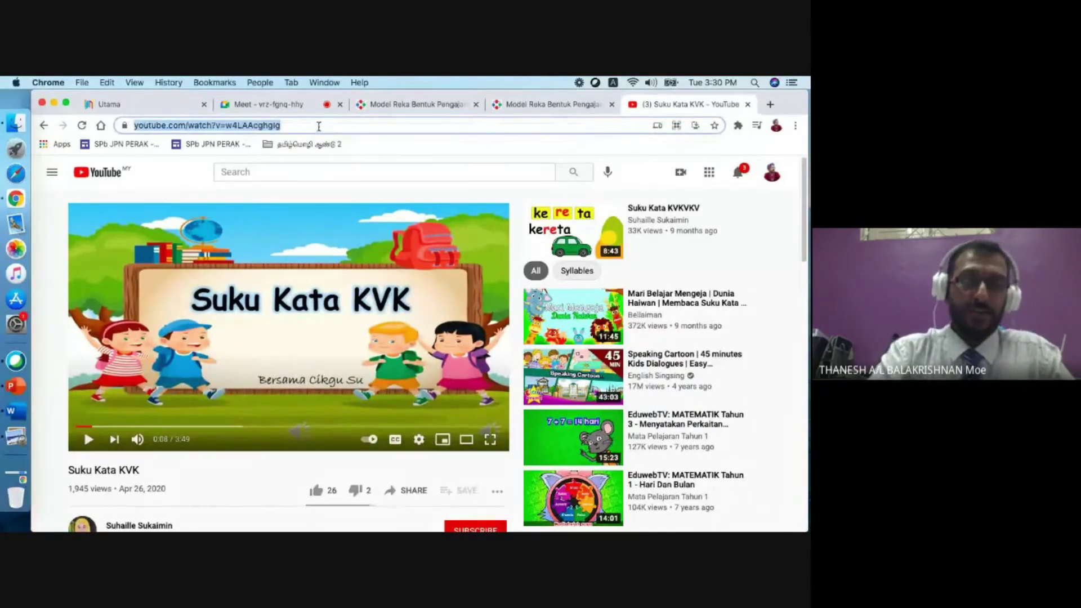
pyautogui.write('suku')
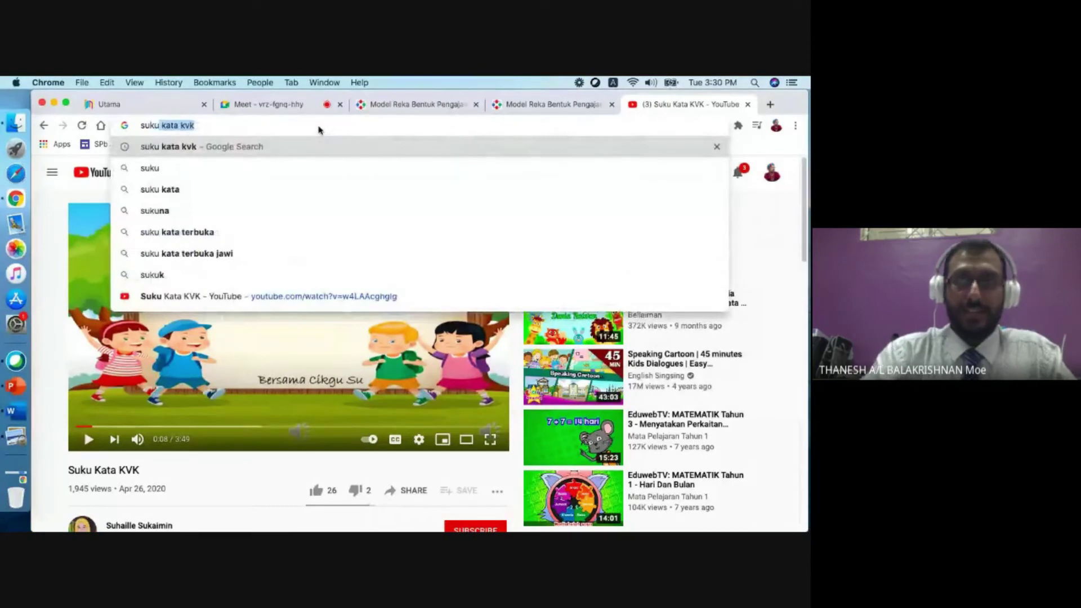
pyautogui.write(' kata kvkvkv')
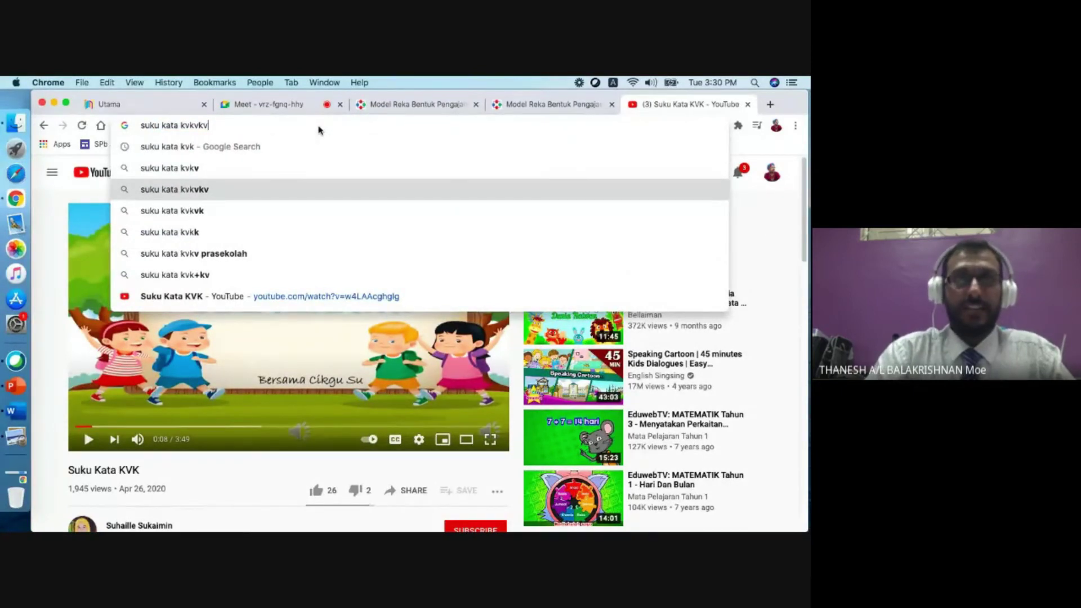
pyautogui.press('Return')
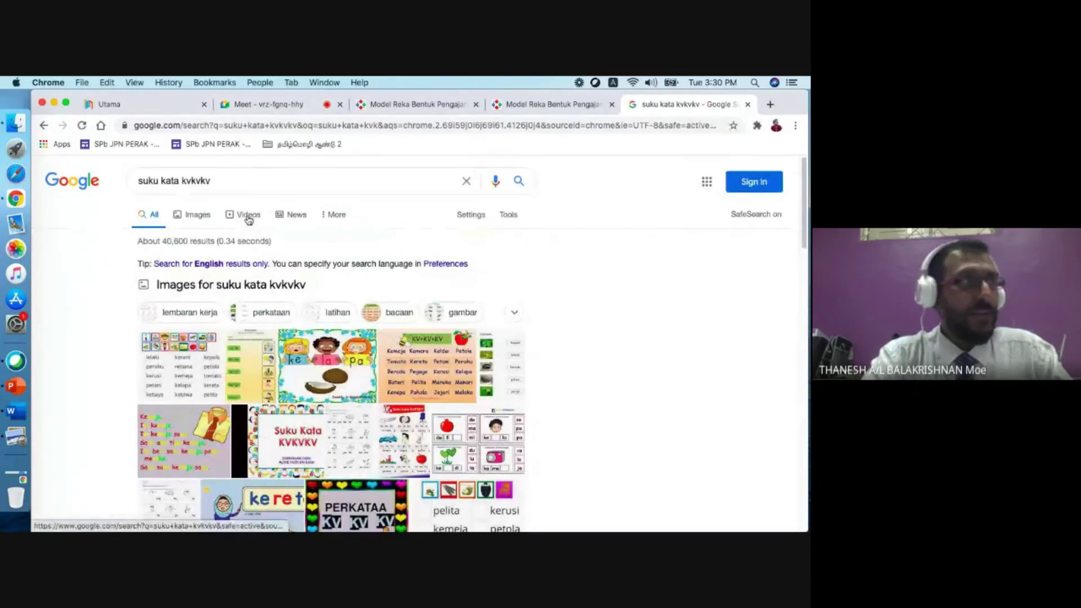
pyautogui.click(246, 217)
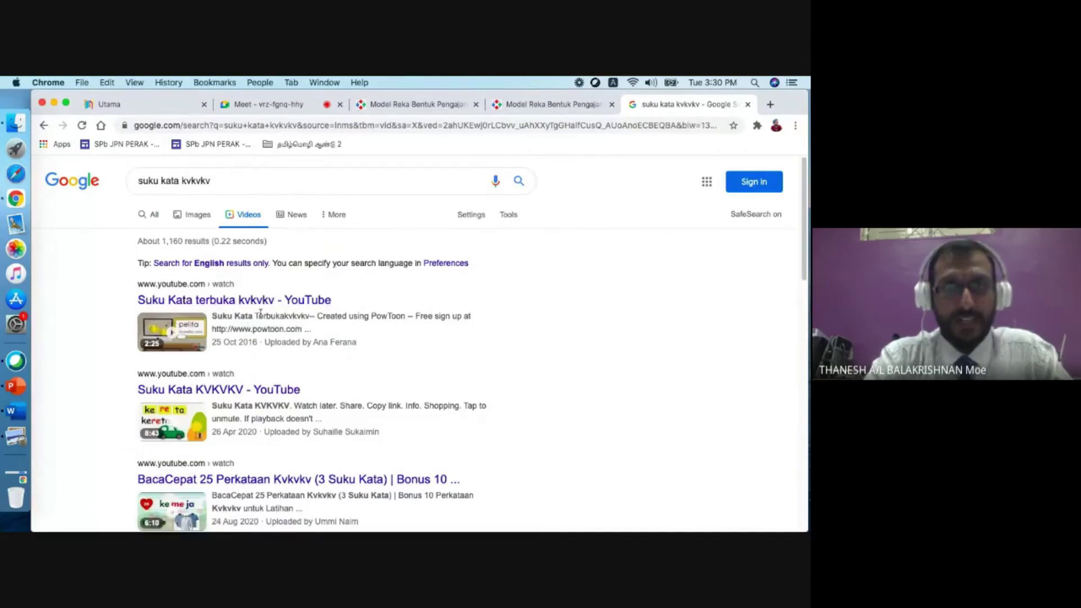
# Step: Open the "Suku Kata terbuka kvkvkv" YouTube video, copy its share link and pause playback
pyautogui.click(186, 307)
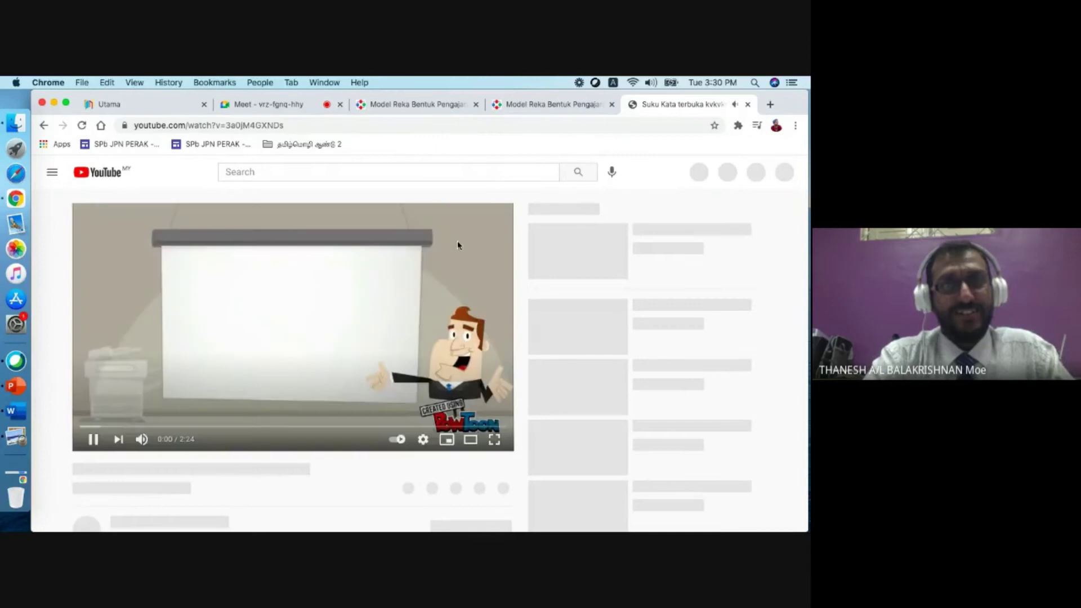
pyautogui.scroll(-1, 459, 259)
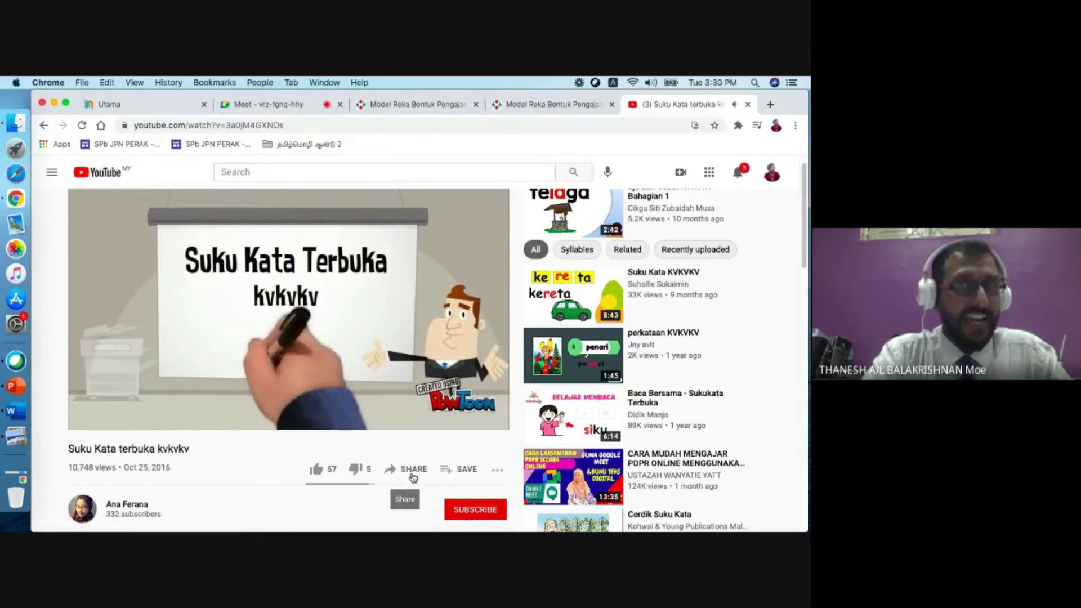
pyautogui.click(413, 476)
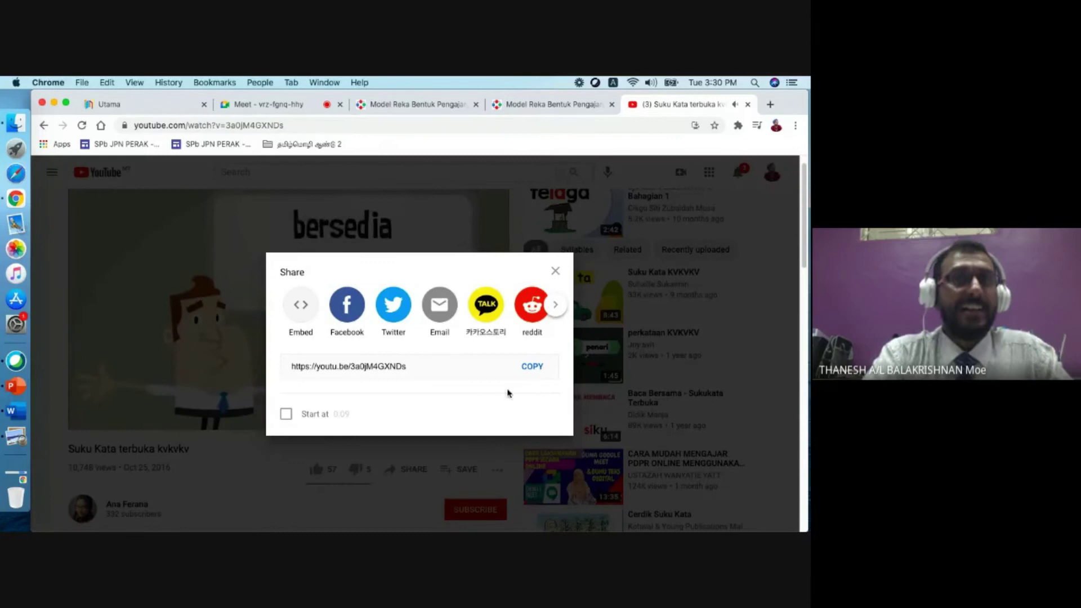
pyautogui.click(534, 370)
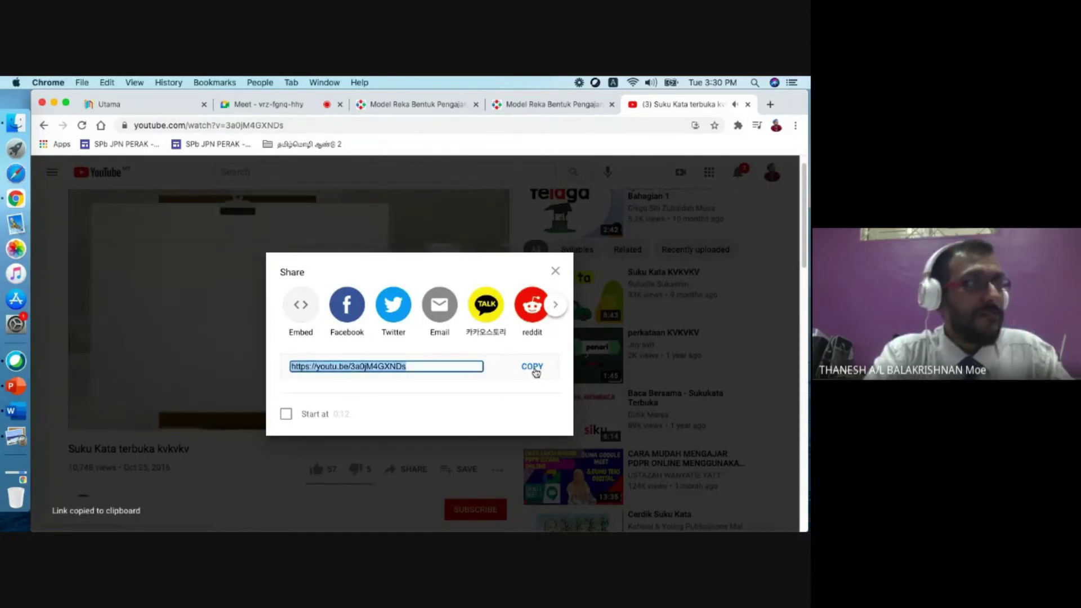
pyautogui.click(555, 272)
pyautogui.click(89, 418)
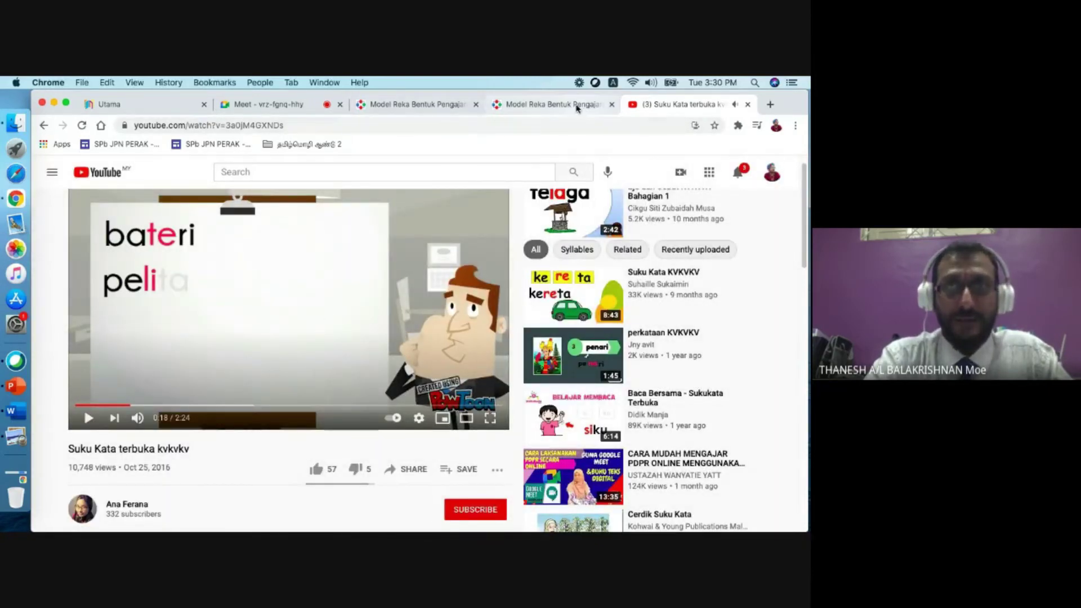
# Step: Embed the copied "Suku Kata terbuka kvkvkv" video link as media in the Set Induksi Catatan field of the RPH
pyautogui.click(552, 106)
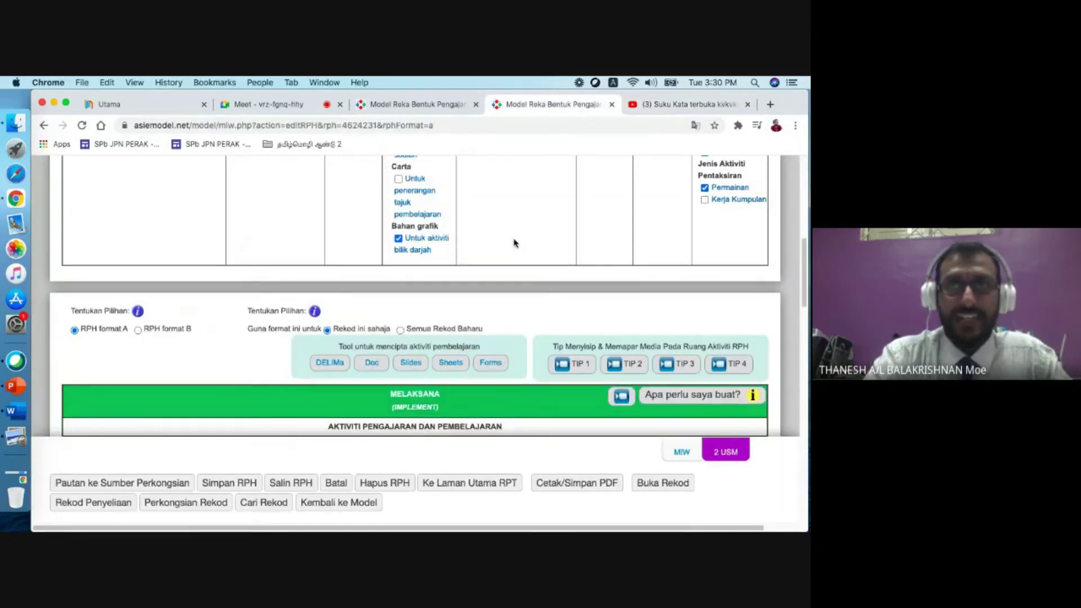
pyautogui.scroll(-5, 513, 243)
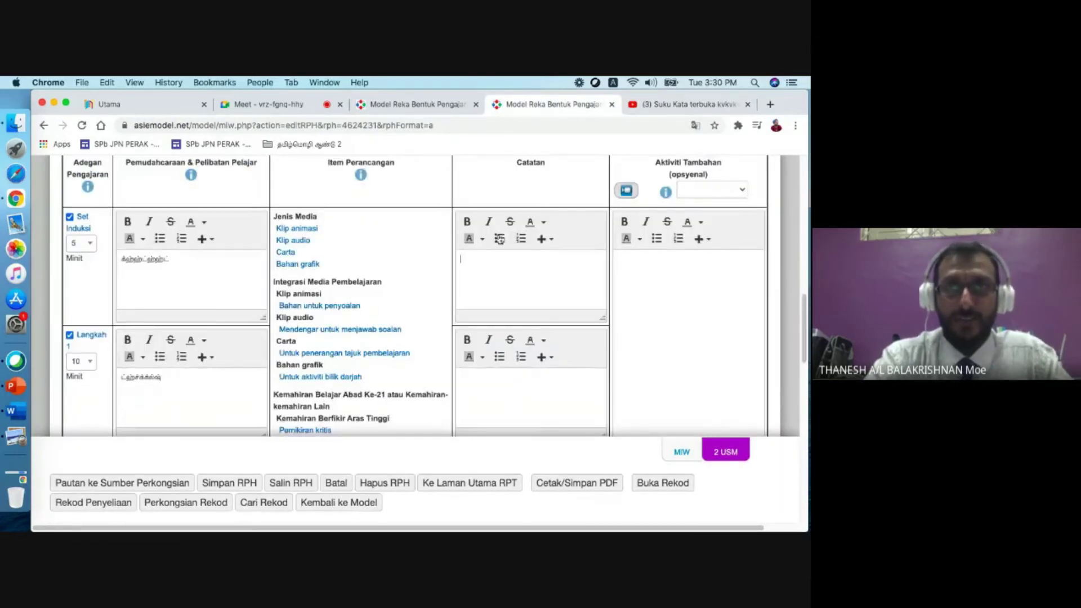
pyautogui.click(552, 240)
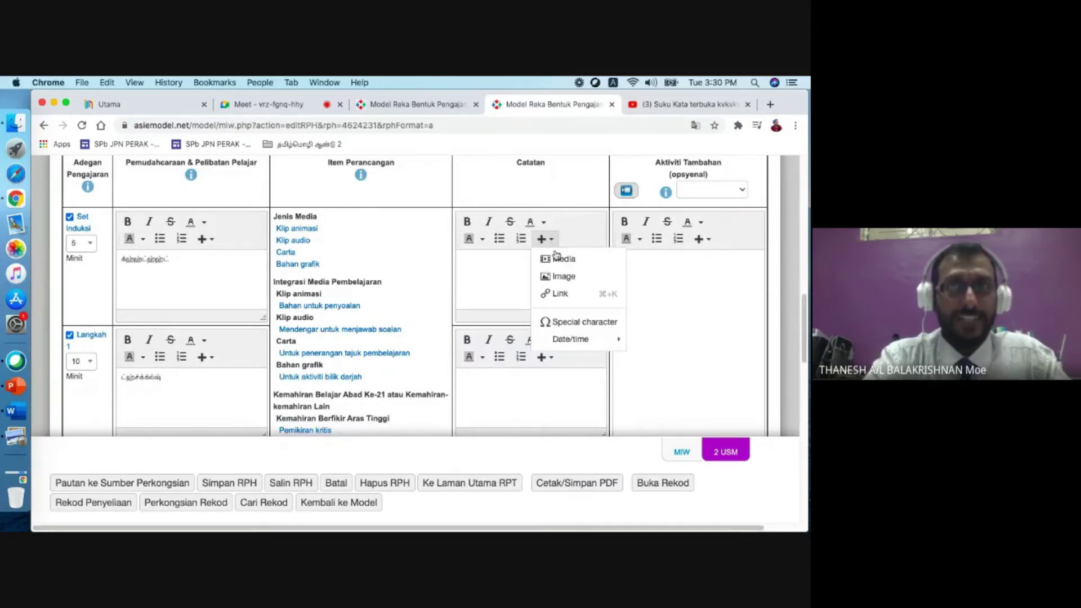
pyautogui.click(558, 259)
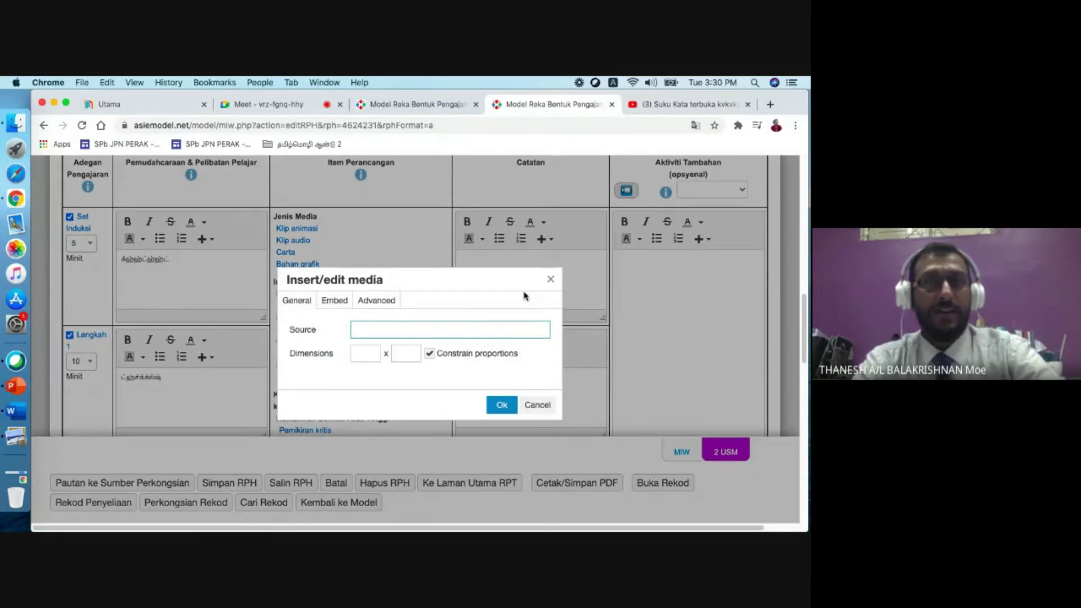
pyautogui.press('super+v')
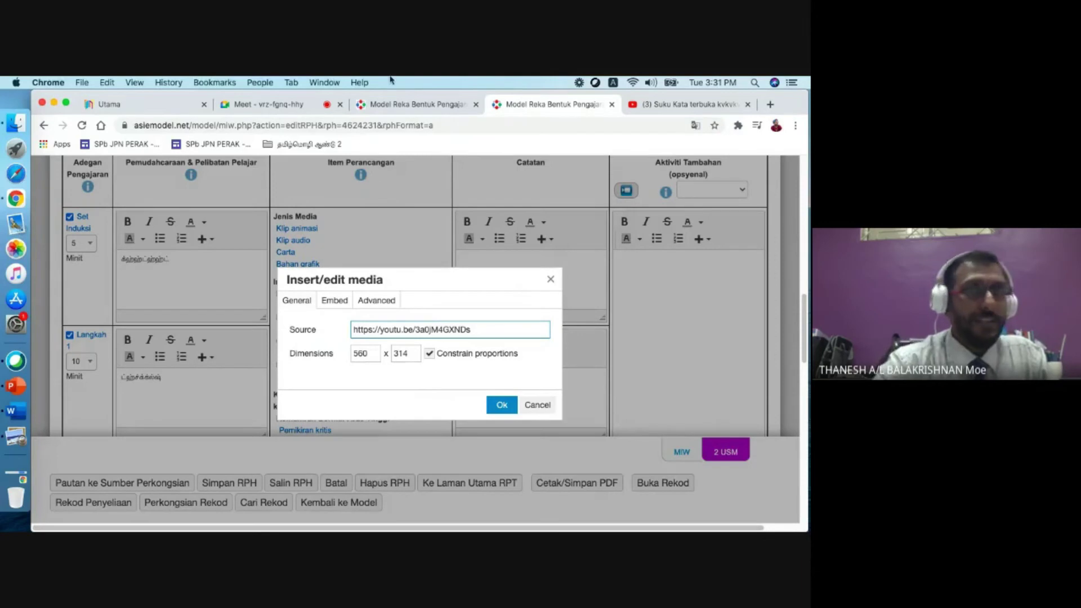
pyautogui.click(501, 404)
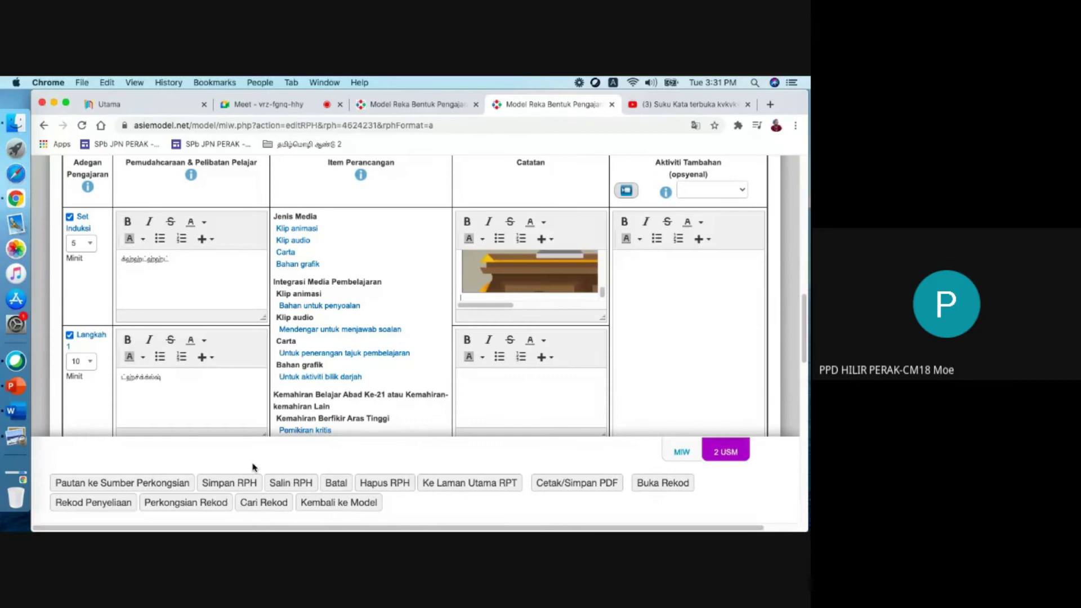
pyautogui.click(545, 239)
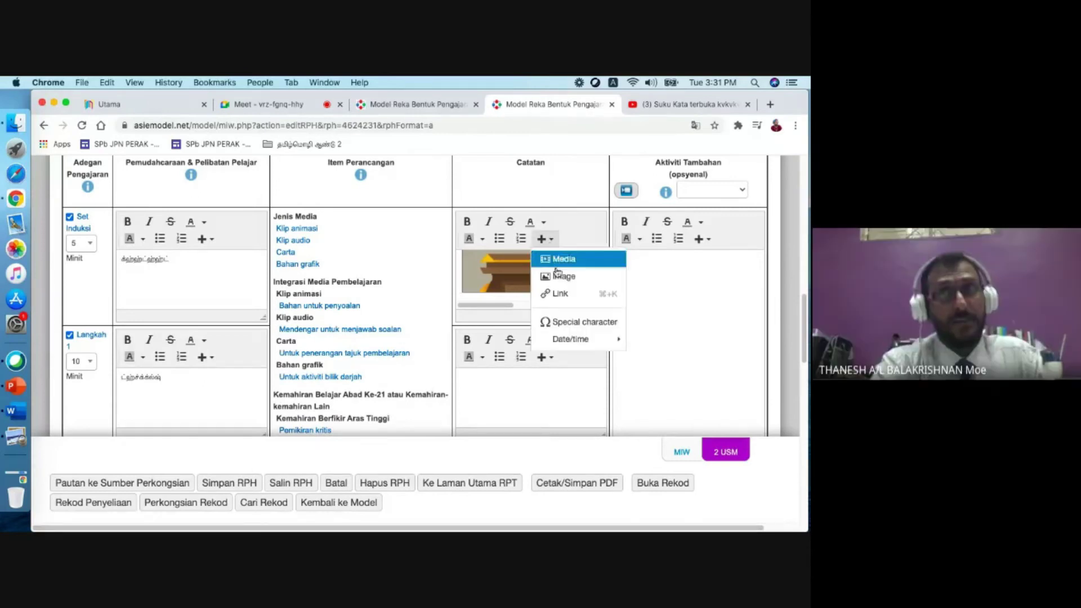
pyautogui.click(561, 258)
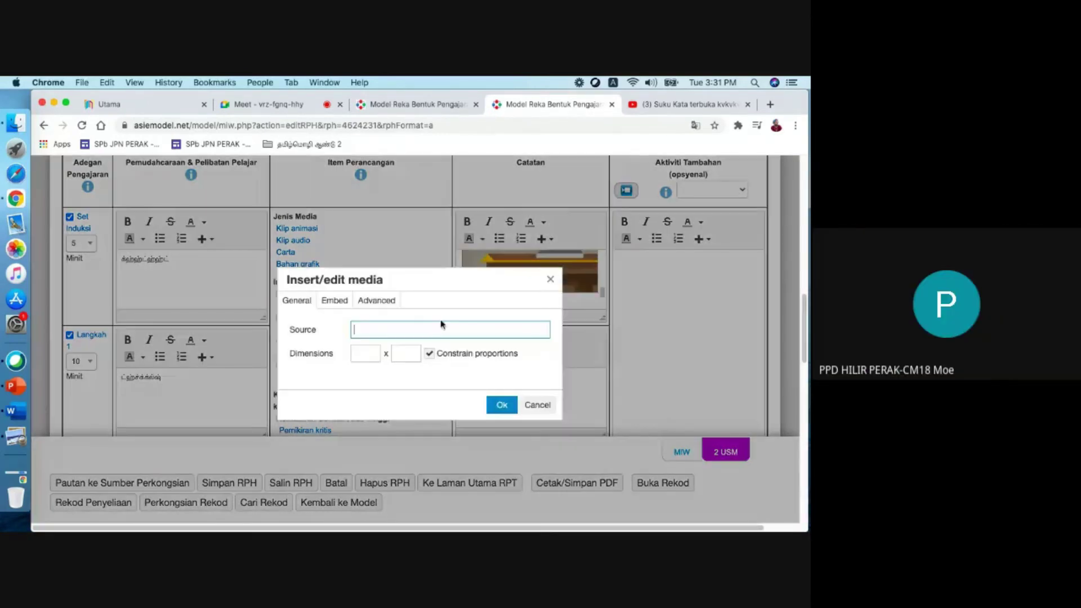
pyautogui.click(534, 405)
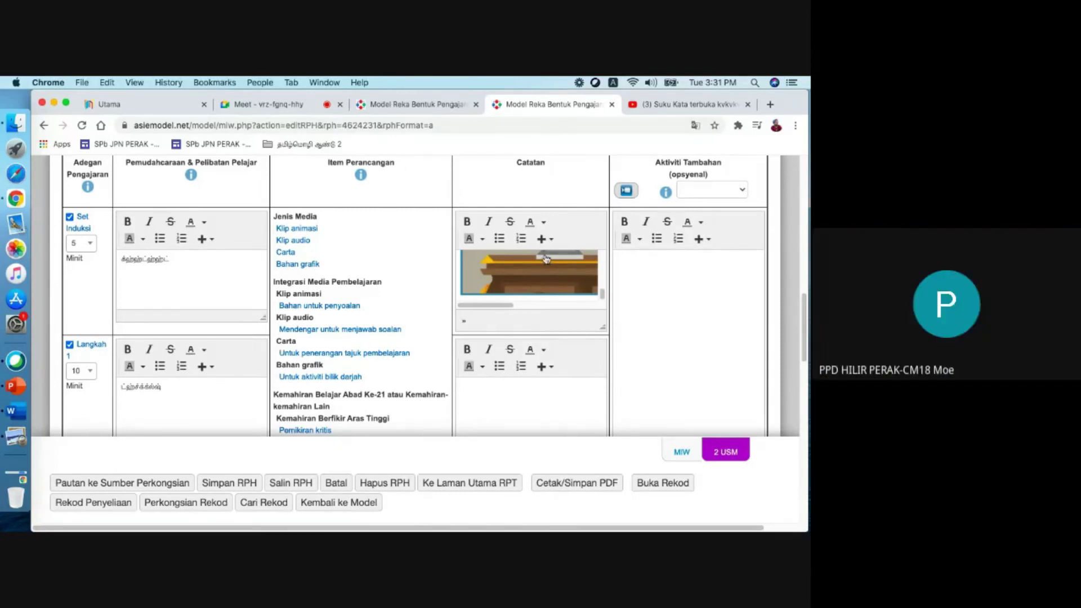
pyautogui.click(543, 238)
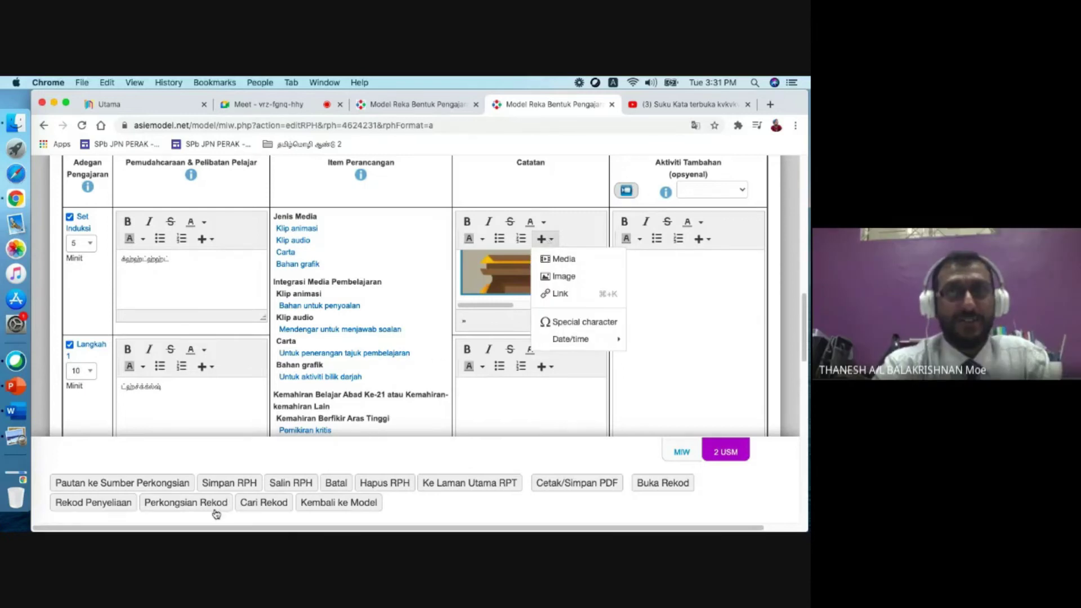
# Step: Save the RPH and review the embedded video in the Set Induksi row
pyautogui.click(239, 484)
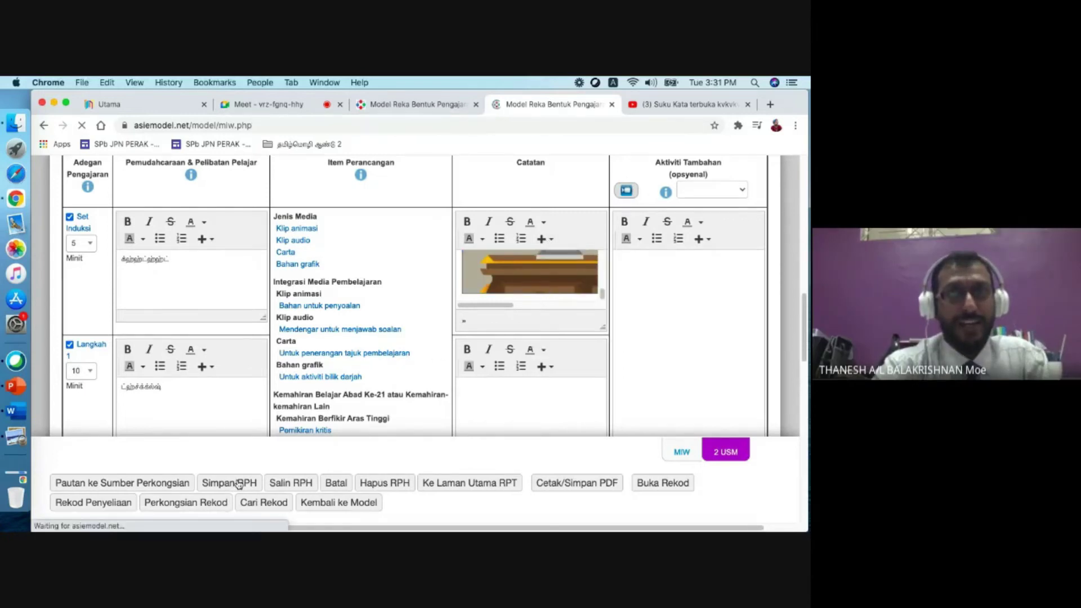
pyautogui.scroll(-4, 488, 427)
pyautogui.scroll(-5, 488, 426)
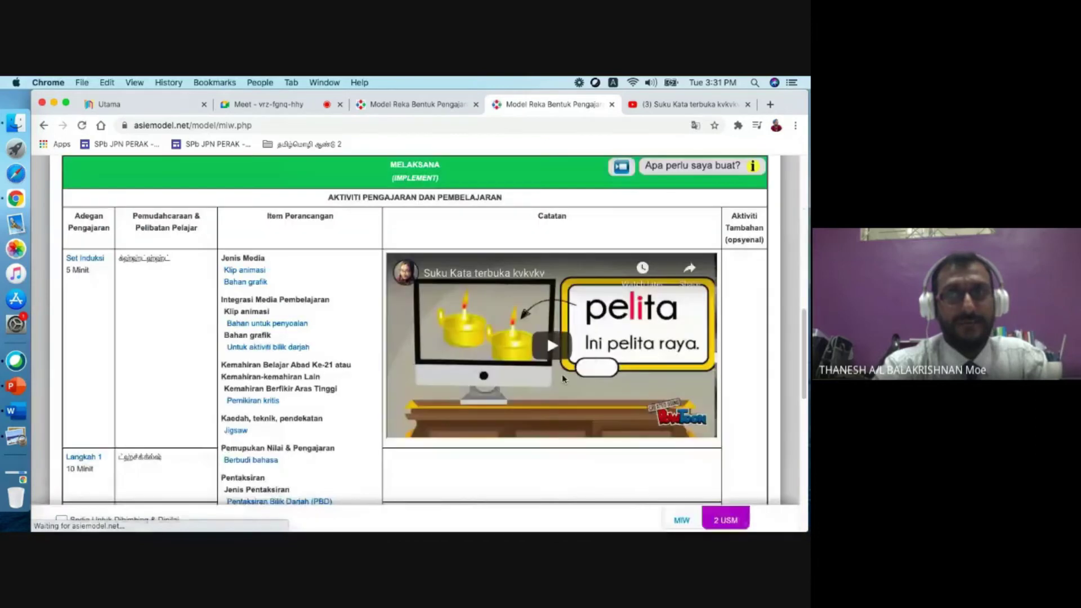
pyautogui.scroll(-1, 673, 333)
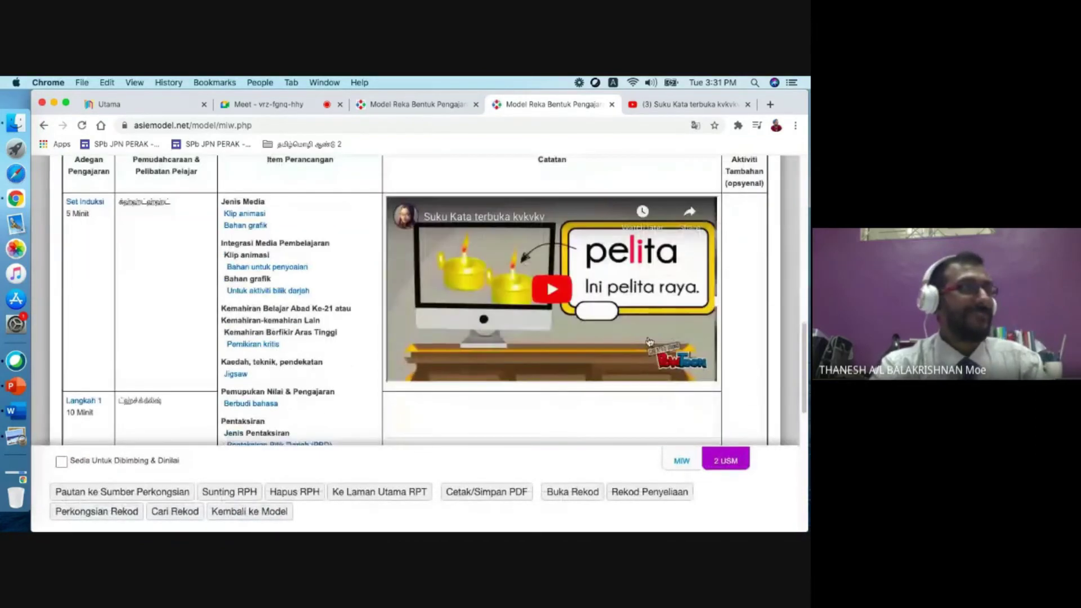
pyautogui.scroll(1, 650, 342)
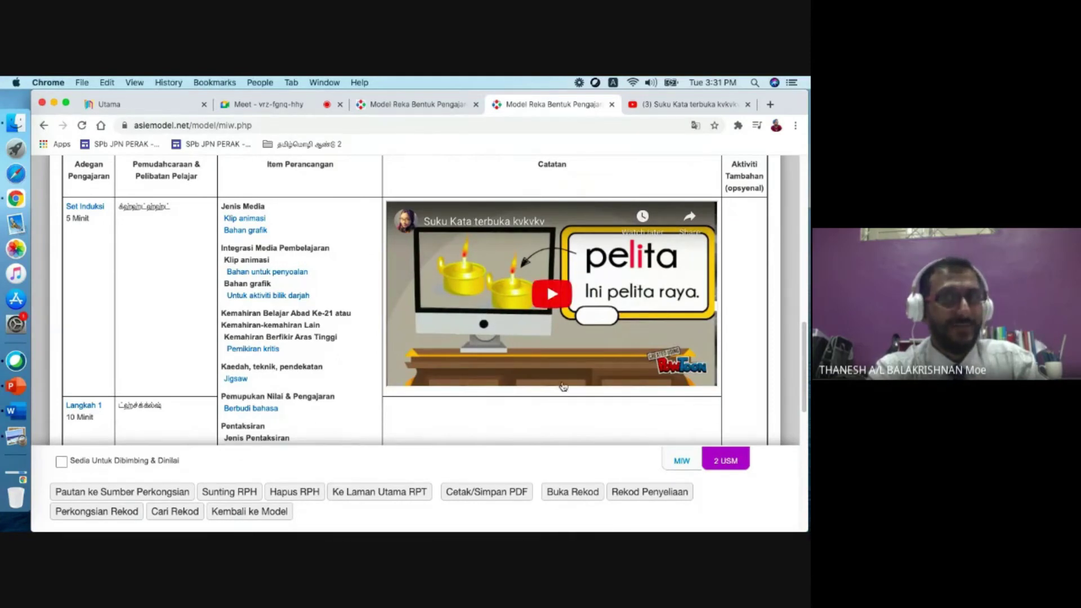
# Step: Submit RPH 1 of 2 USM (Isnin 01-03-2021 9:10 AM) for Pengesahan and close the submission window
pyautogui.scroll(-15, 564, 386)
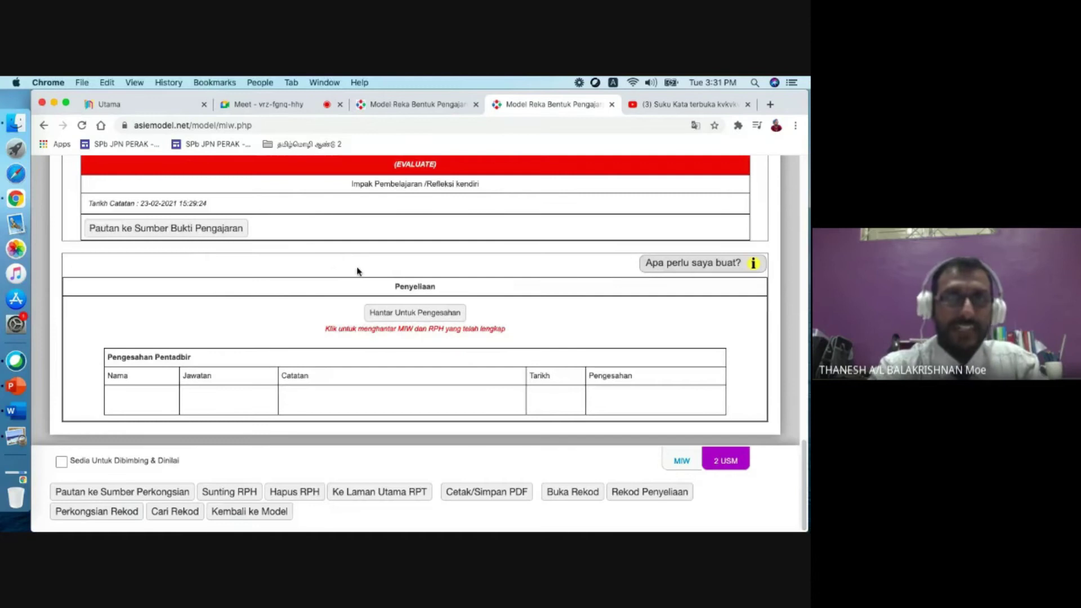
pyautogui.scroll(12, 456, 333)
pyautogui.scroll(-2, 456, 333)
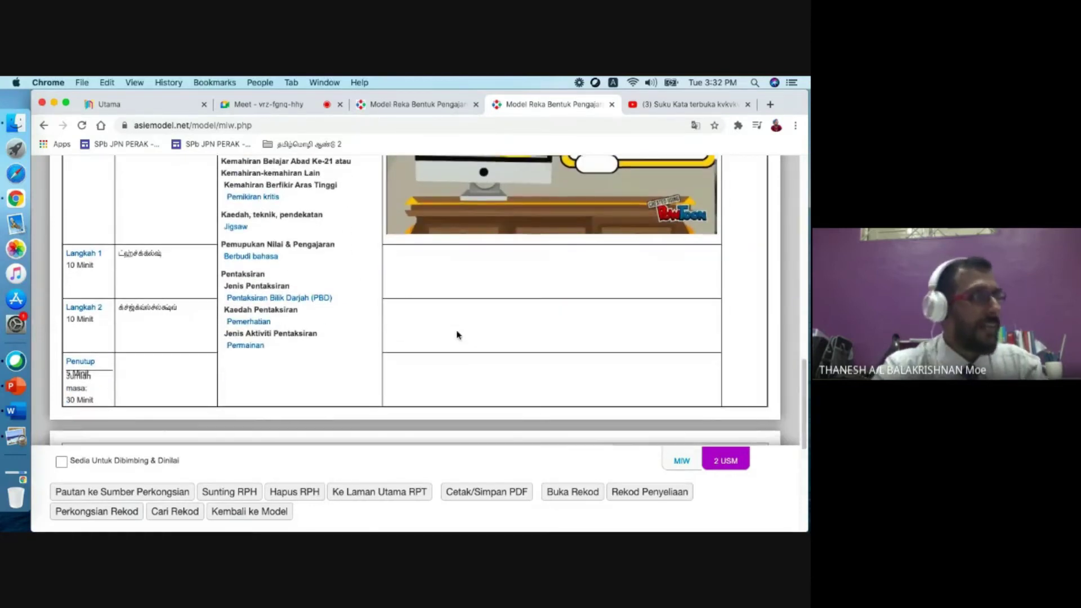
pyautogui.scroll(-3, 457, 335)
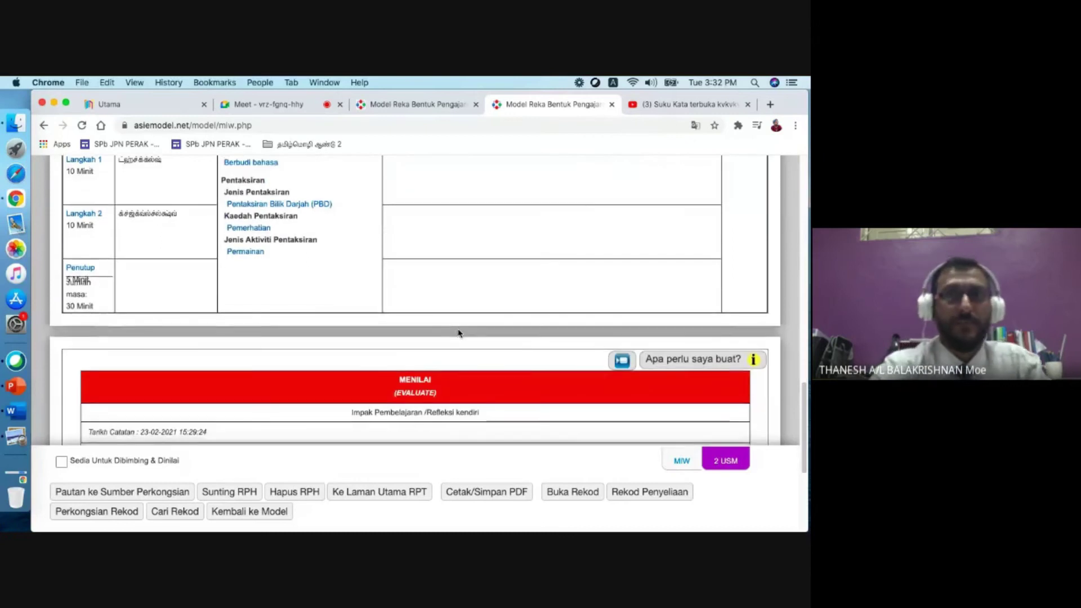
pyautogui.scroll(-3, 458, 334)
pyautogui.scroll(-2, 512, 345)
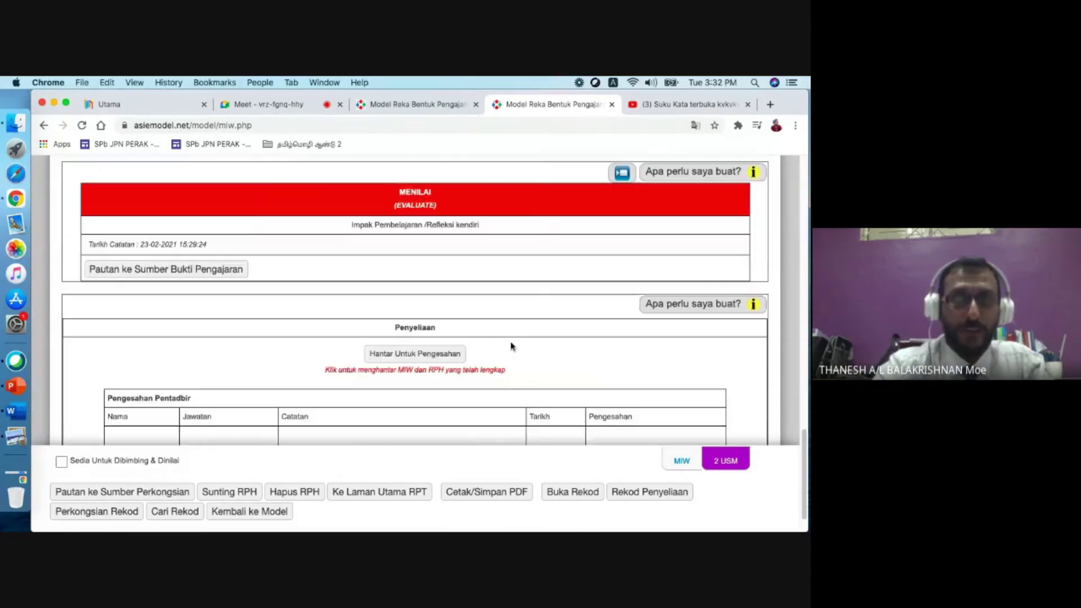
pyautogui.click(428, 355)
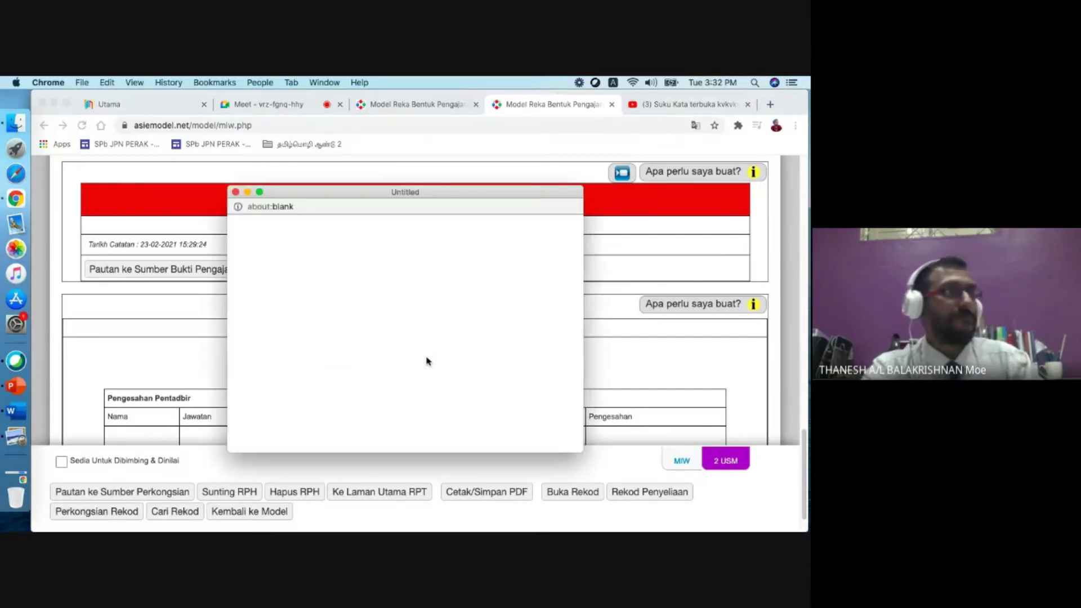
pyautogui.scroll(-2, 427, 361)
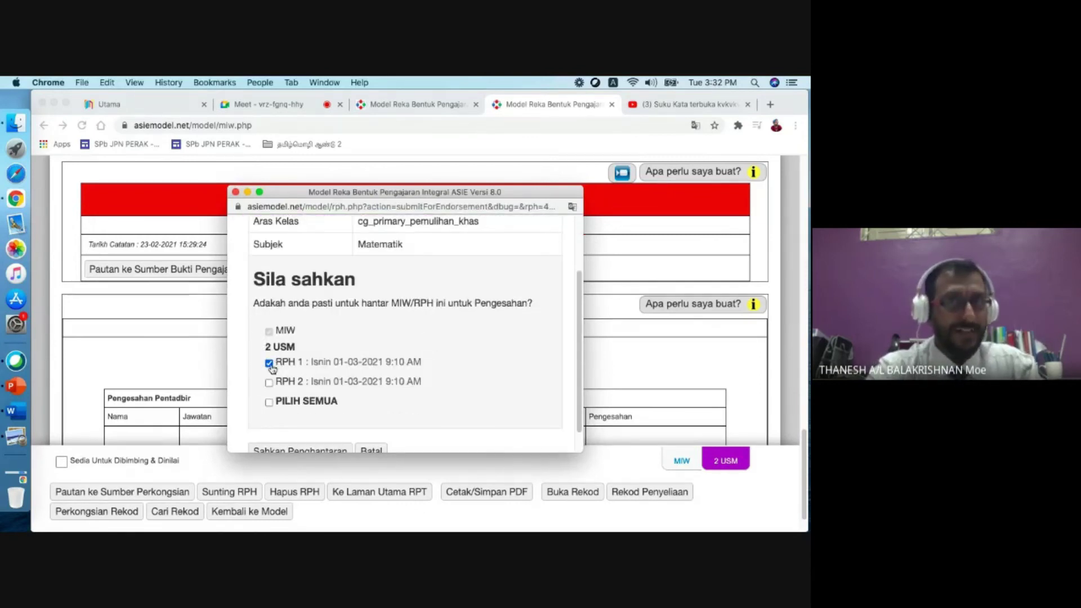
pyautogui.scroll(-1, 403, 375)
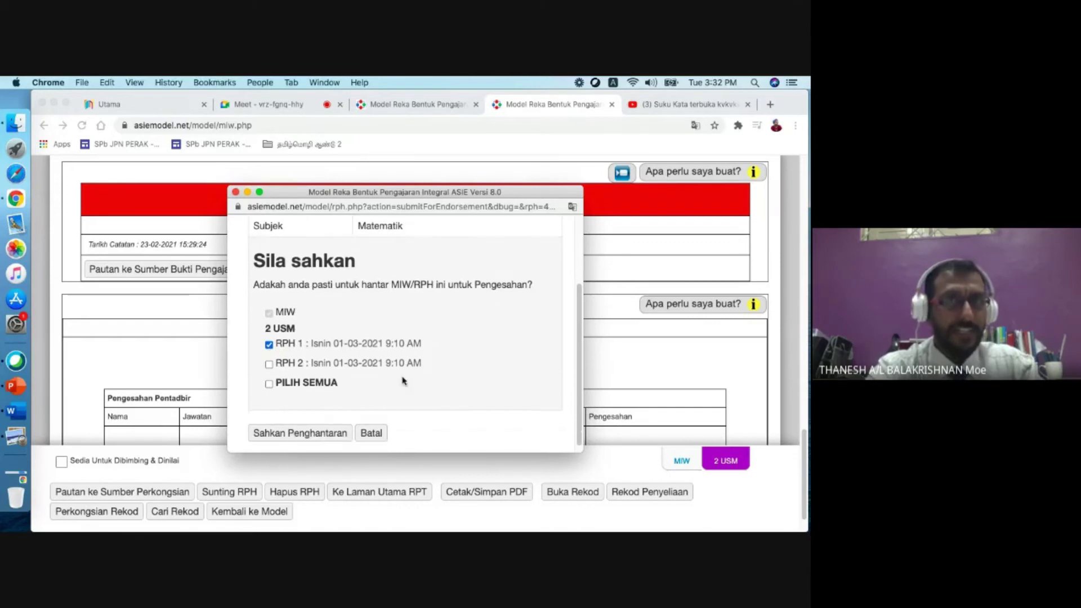
pyautogui.click(318, 435)
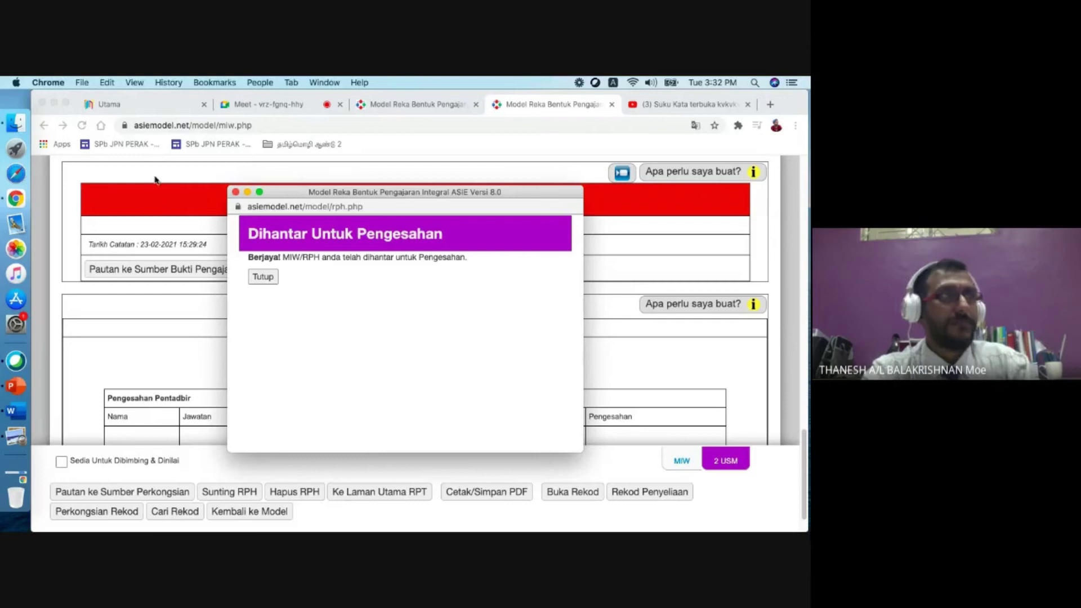
pyautogui.click(263, 278)
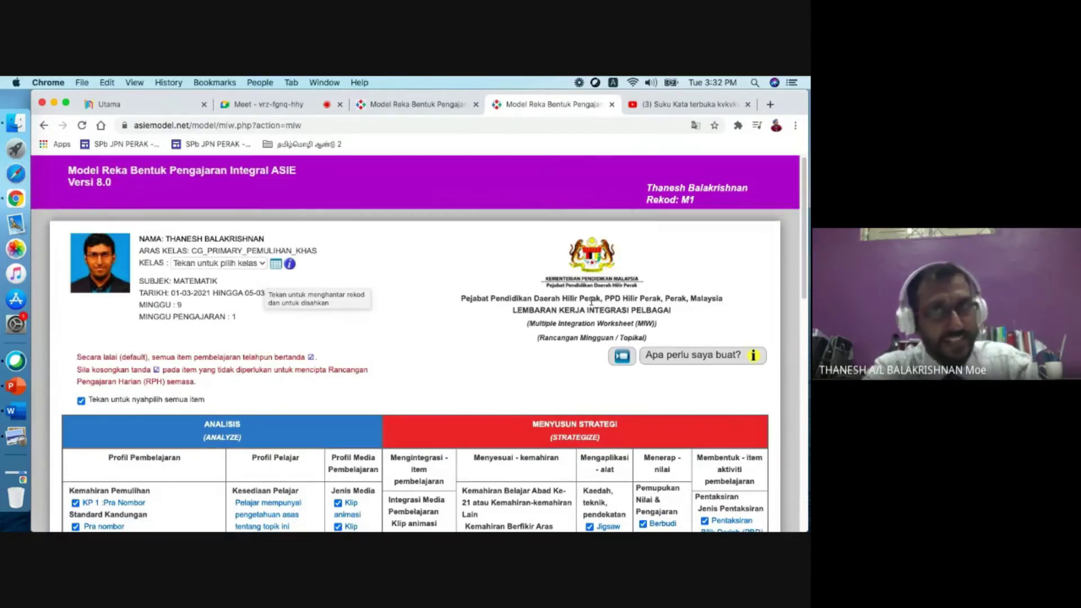
# Step: Open RPH 1 of class 2 USM from the submitted MIW record for editing
pyautogui.scroll(-15, 391, 333)
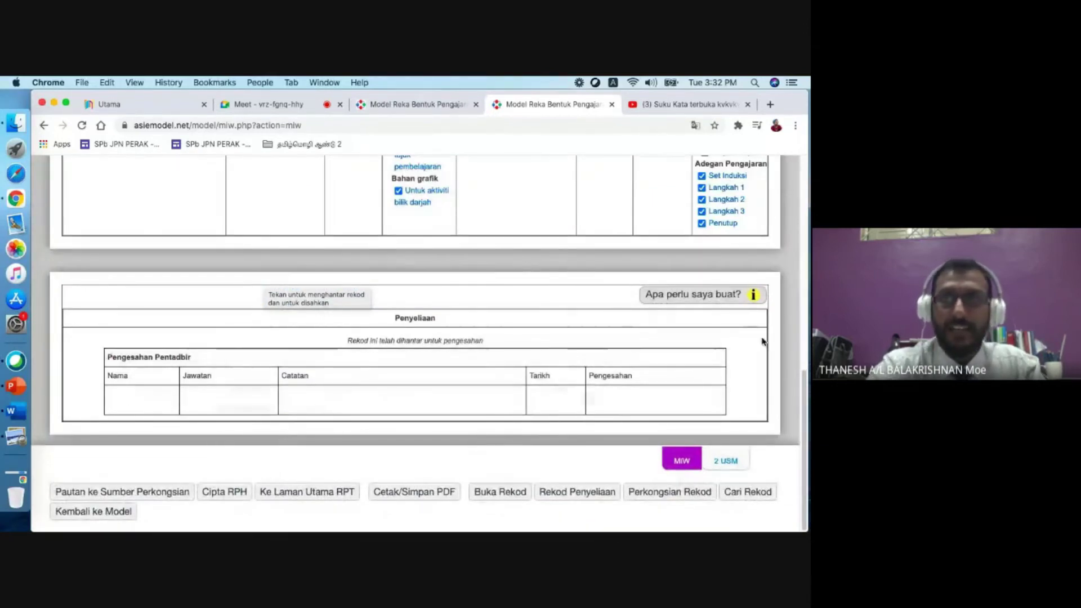
pyautogui.click(711, 456)
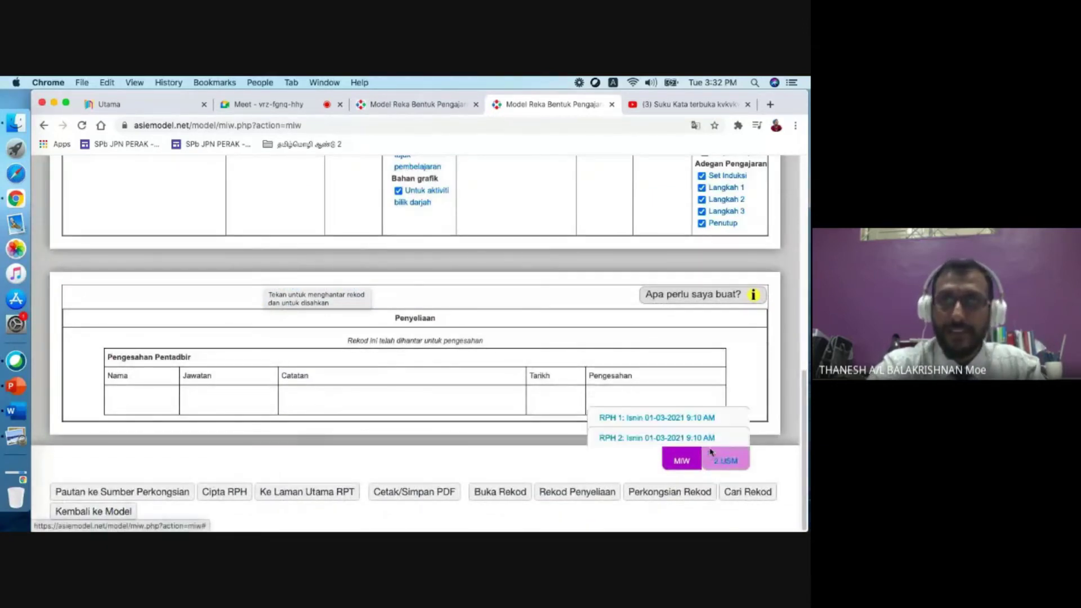
pyautogui.click(695, 425)
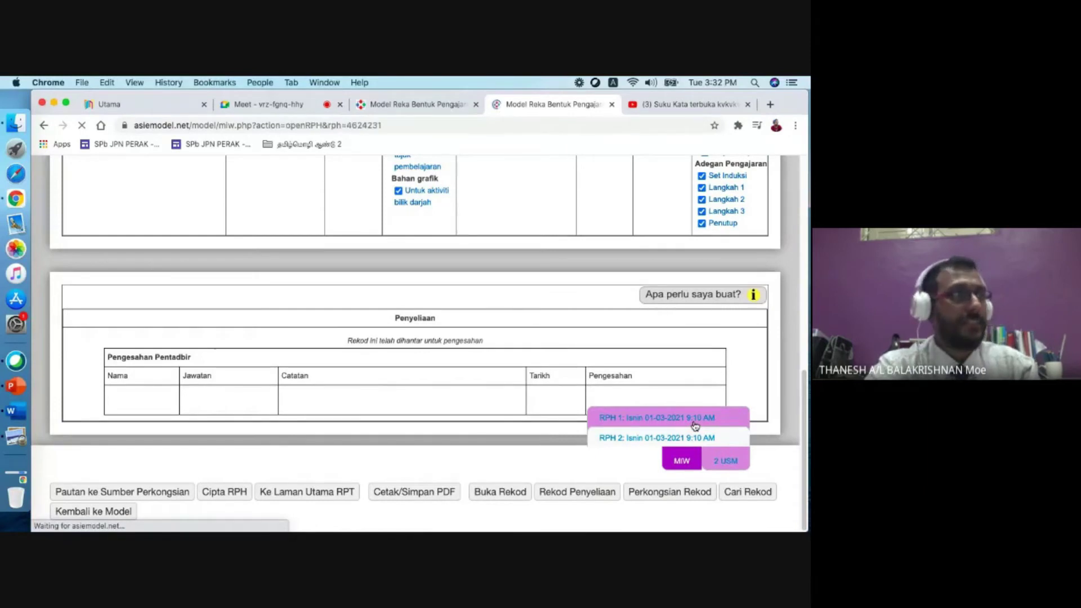
pyautogui.scroll(-20, 459, 454)
pyautogui.click(244, 494)
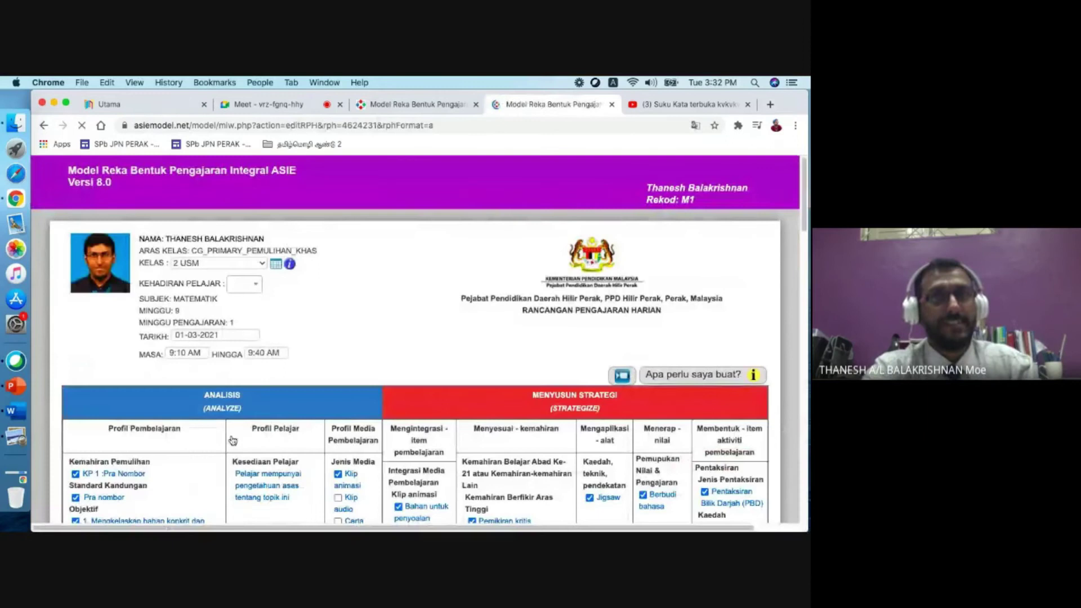
# Step: Enter random placeholder text in the Impak Pembelajaran/Refleksi kendiri field under Menilai and save the RPH
pyautogui.scroll(-15, 707, 346)
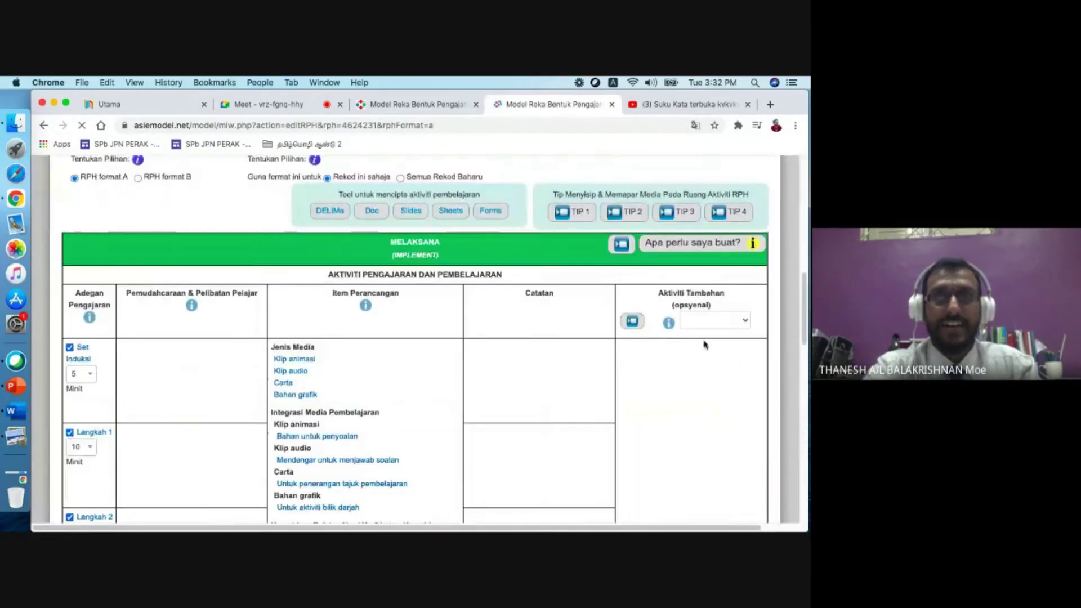
pyautogui.scroll(-15, 504, 425)
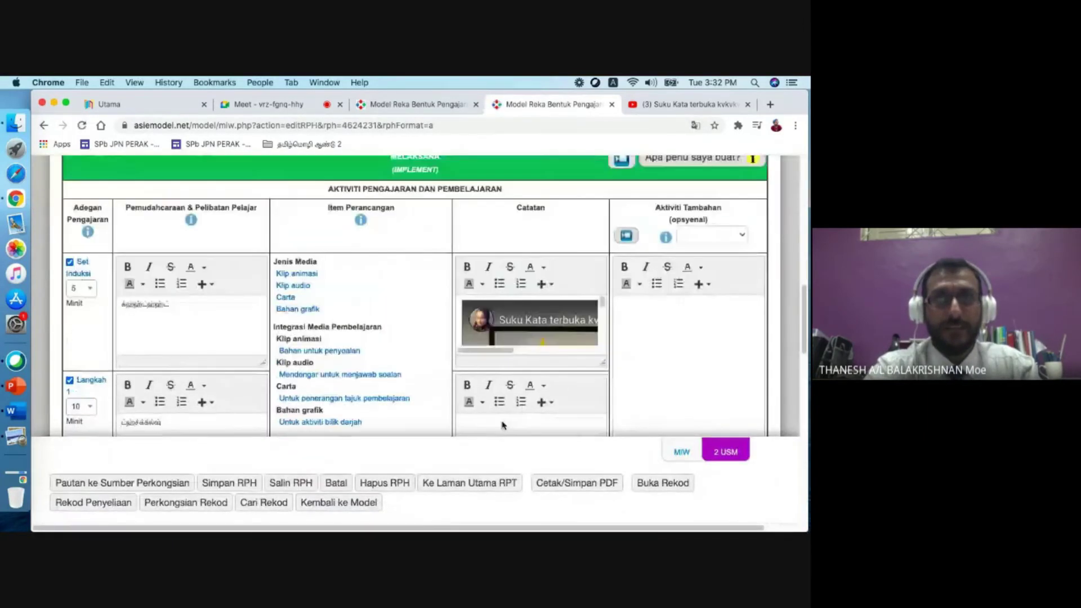
pyautogui.scroll(3, 505, 425)
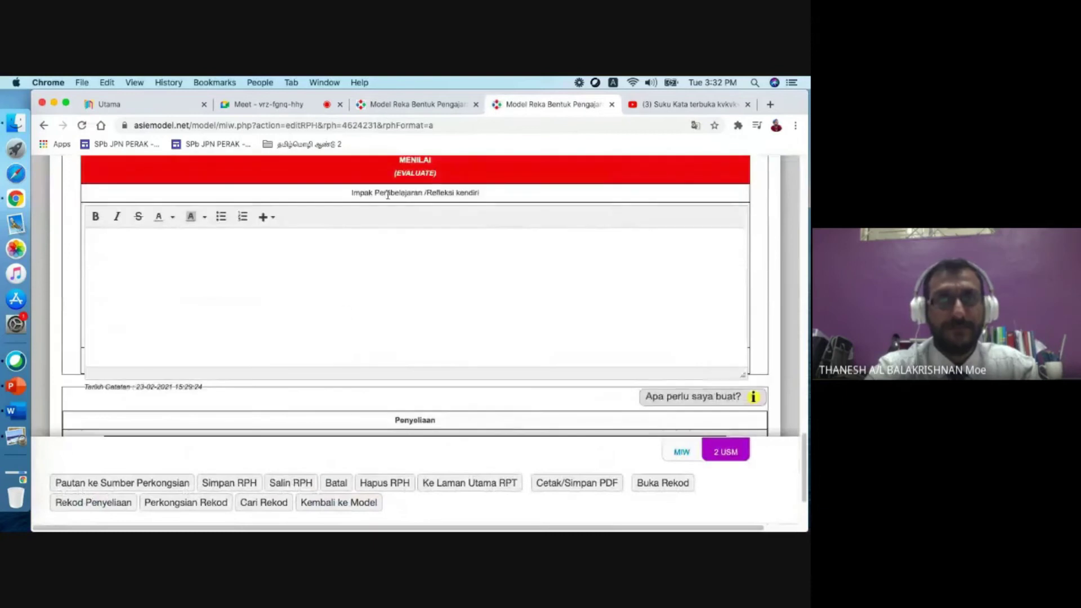
pyautogui.scroll(1, 425, 191)
pyautogui.click(285, 307)
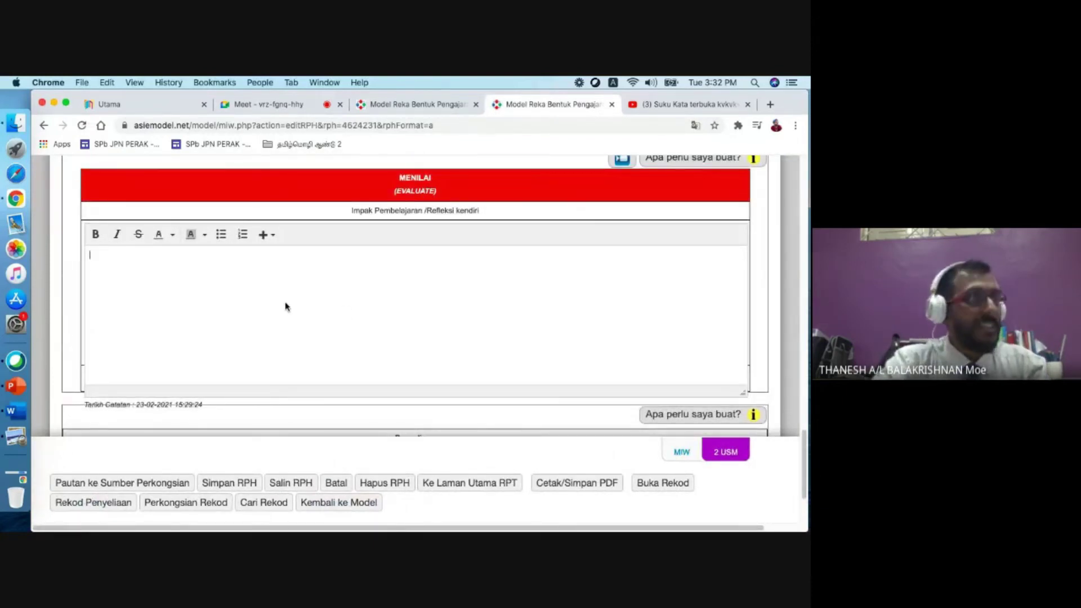
pyautogui.write('jfldhlhdbklhfklbhjfjkldfjkbvjkl')
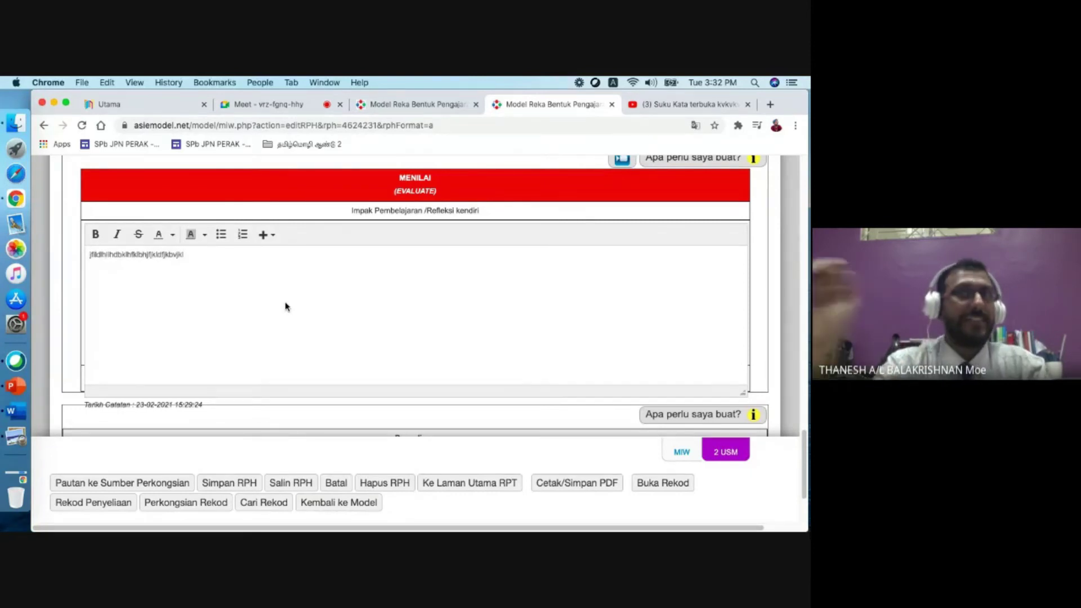
pyautogui.click(224, 484)
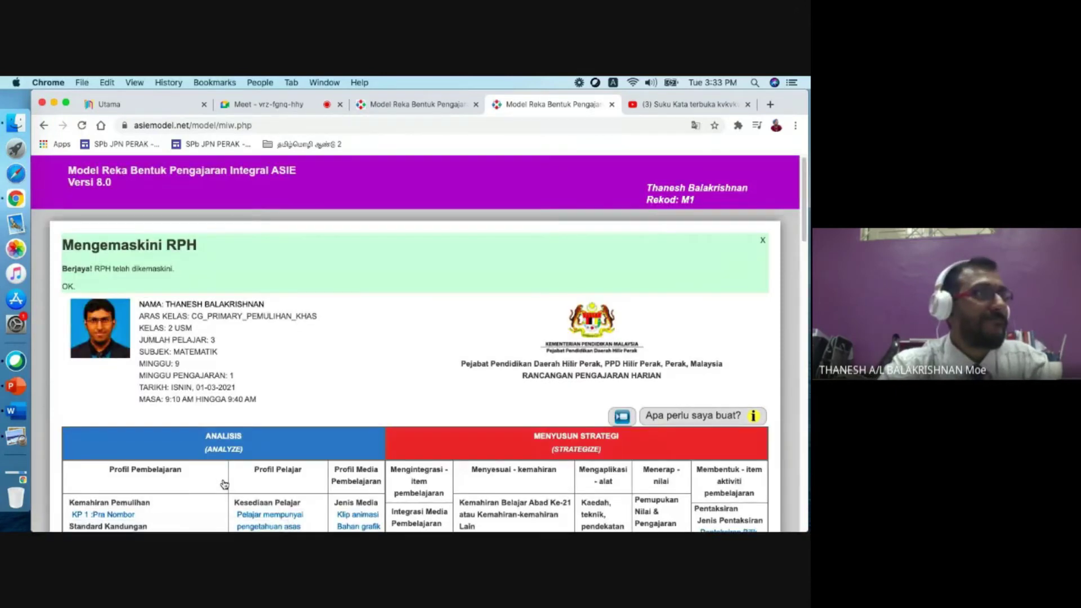
# Step: Open the Pautan ke Sumber Bukti Pengajaran window under Menilai, examine the material types offered for linking, and close it
pyautogui.scroll(-15, 289, 465)
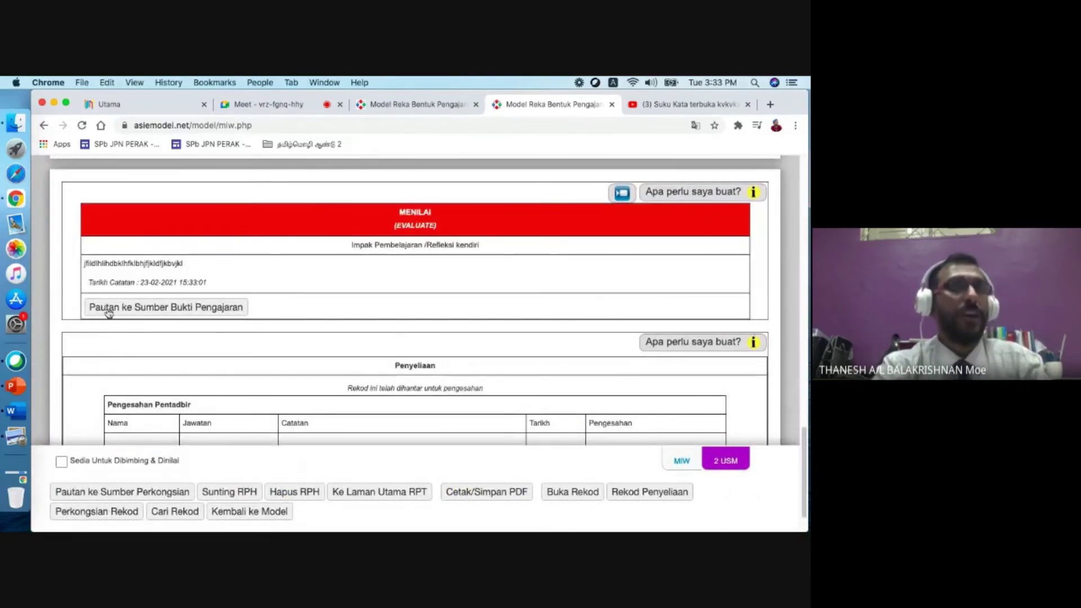
pyautogui.click(137, 312)
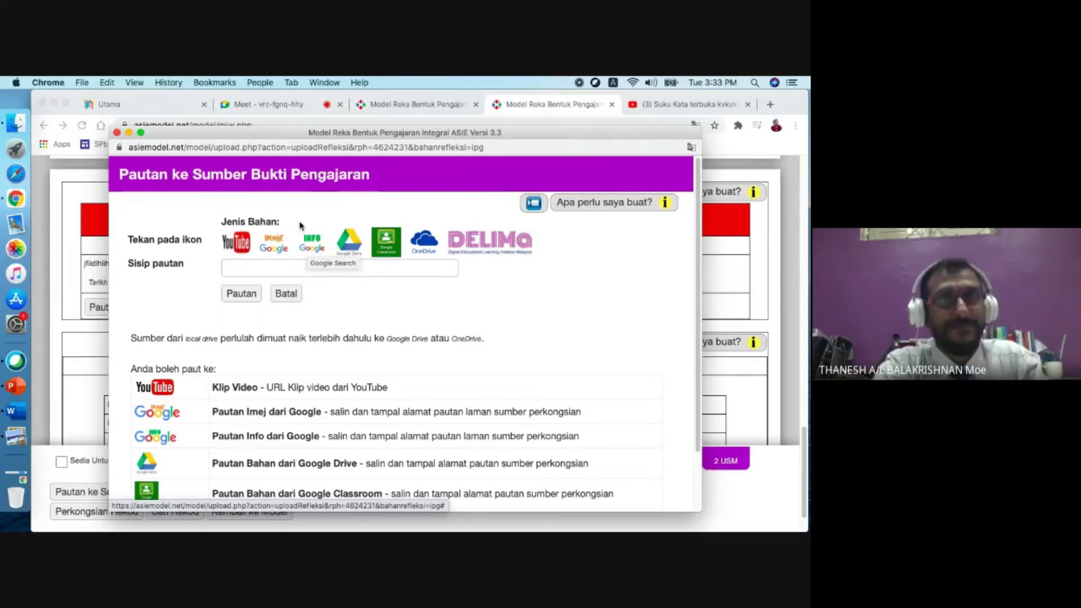
pyautogui.click(116, 132)
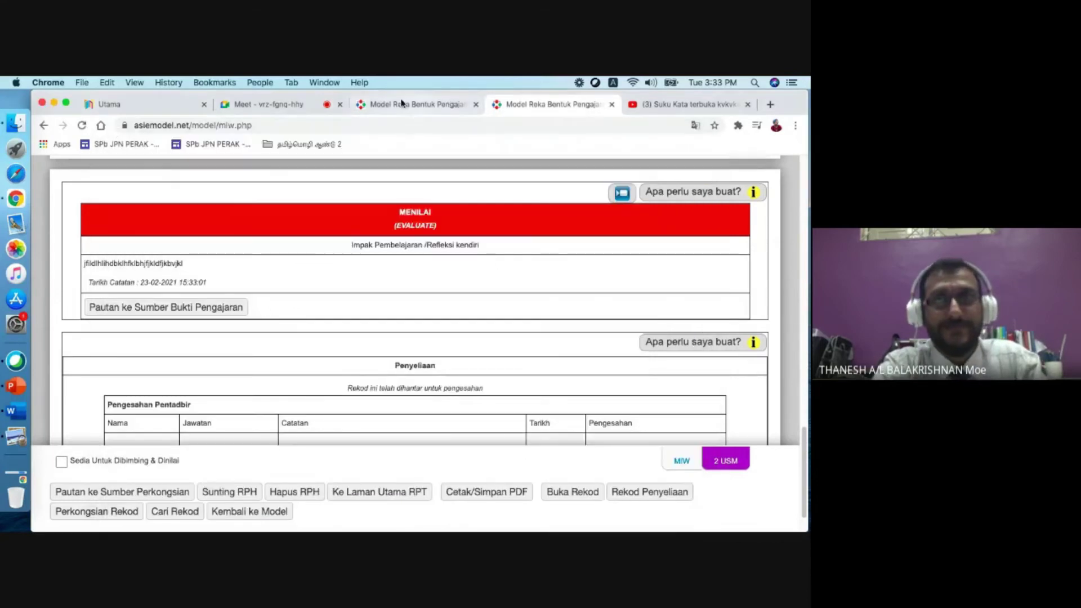
# Step: Switch to the Google Meet session, read the meeting chat, and return to the MIW worksheet
pyautogui.click(264, 105)
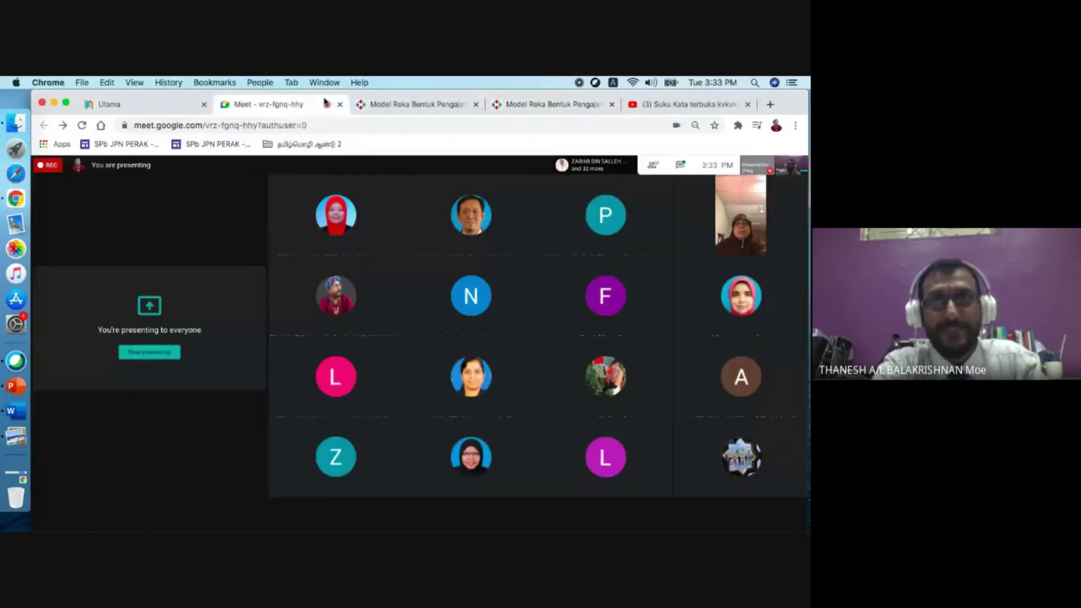
pyautogui.click(680, 167)
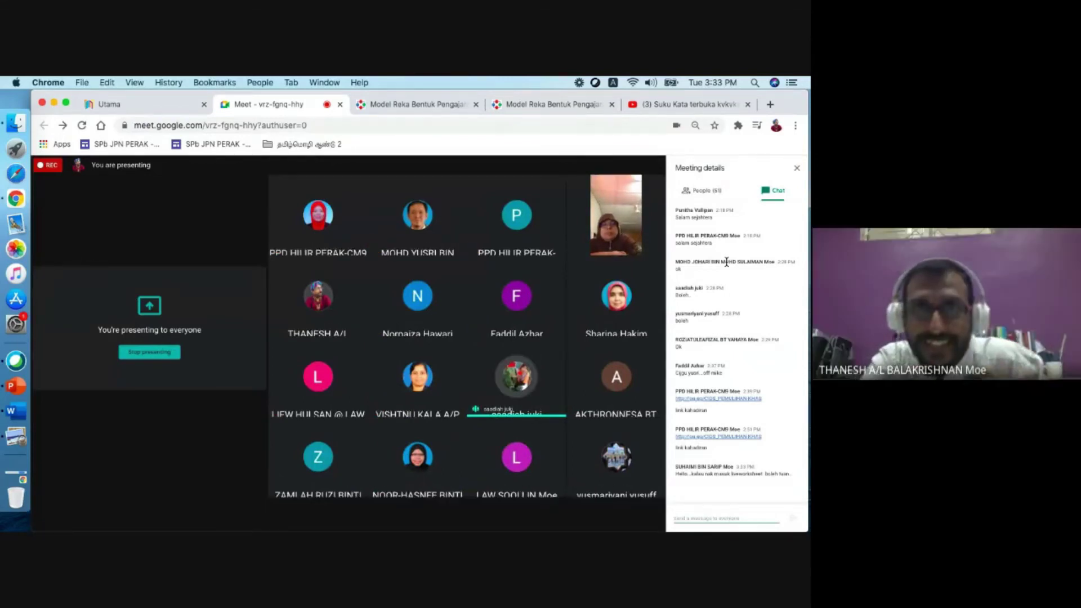
pyautogui.click(408, 104)
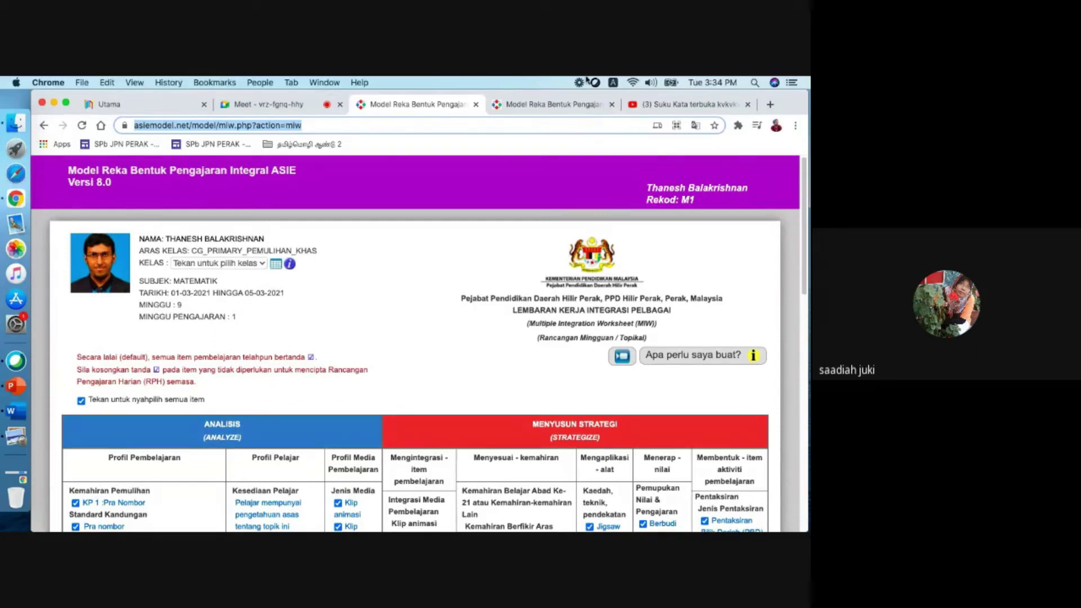
# Step: Open Google Drive in a new browser tab and browse My Drive for a file to use as teaching evidence
pyautogui.click(769, 104)
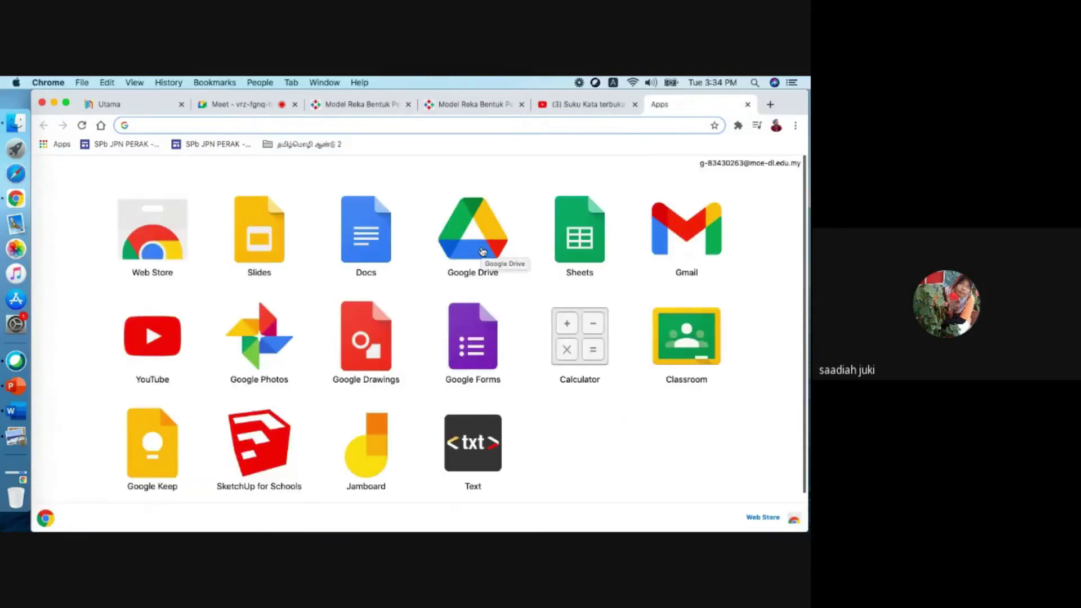
pyautogui.click(478, 249)
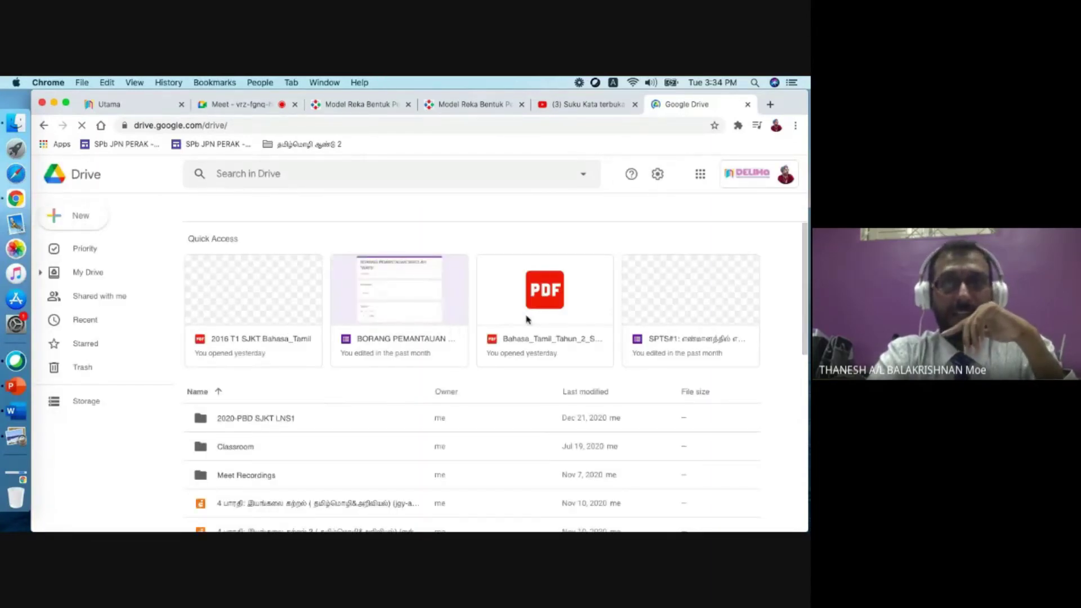
pyautogui.click(545, 288)
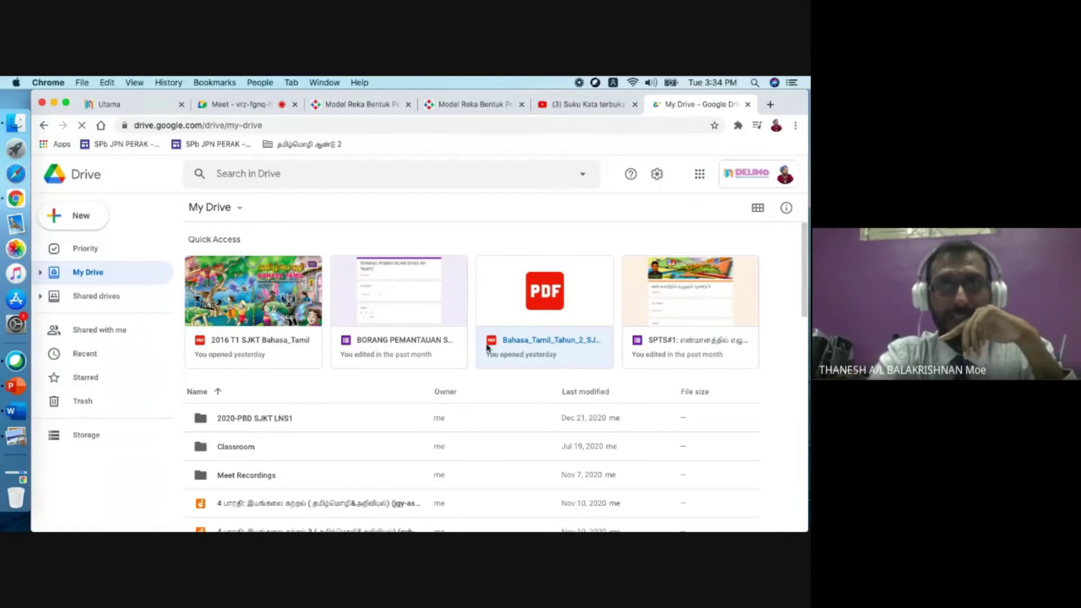
pyautogui.scroll(-1, 487, 346)
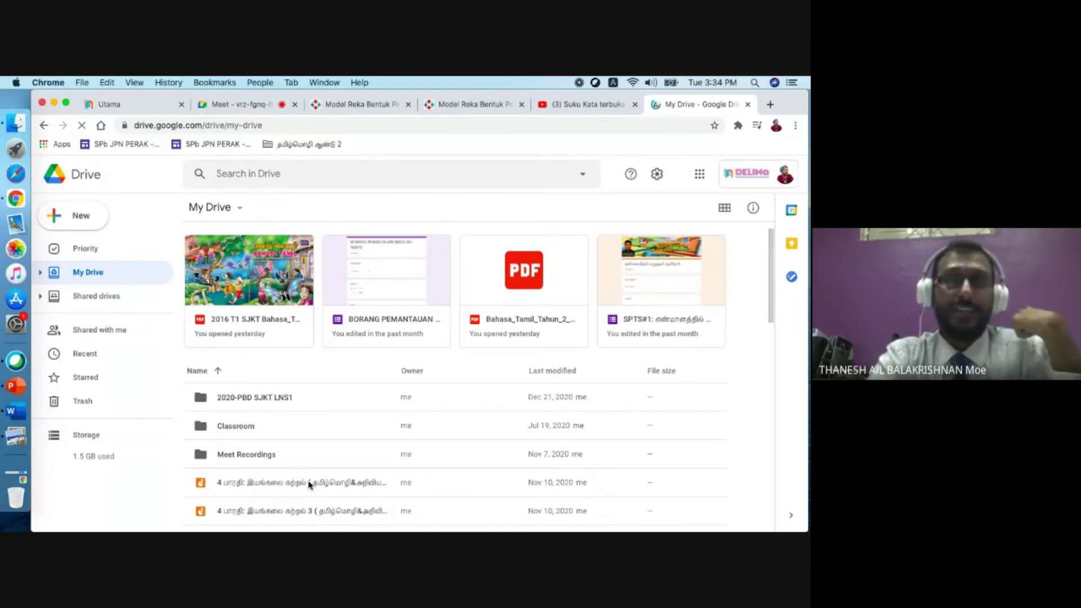
pyautogui.scroll(-5, 310, 484)
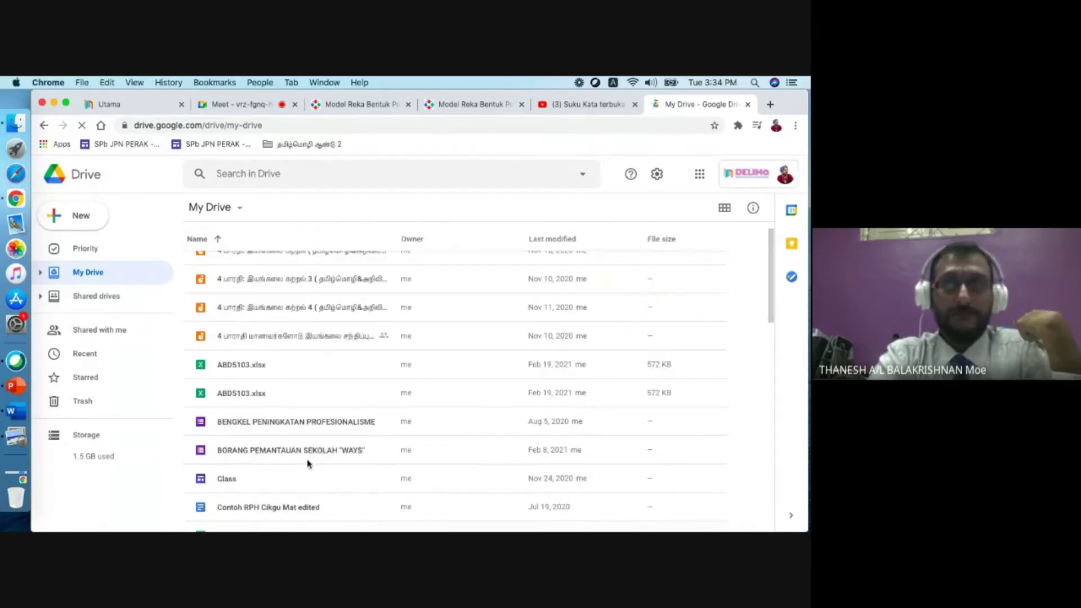
# Step: Copy the sharing link of the Jamboard file "4 பாரதி: இயங்கலை கற்றல் 4" with access left as Restricted
pyautogui.click(297, 312)
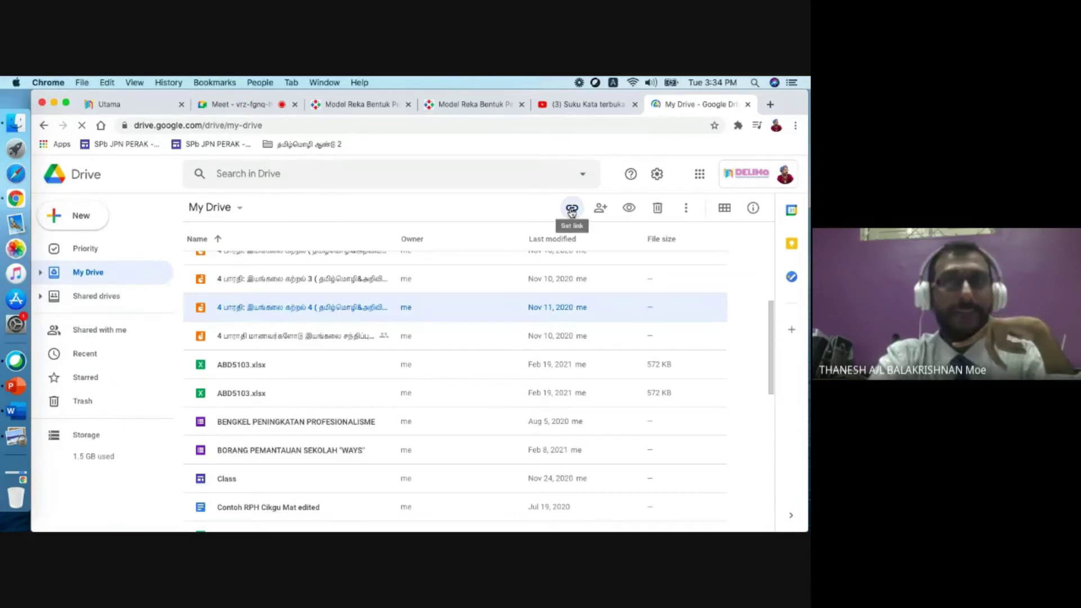
pyautogui.click(572, 210)
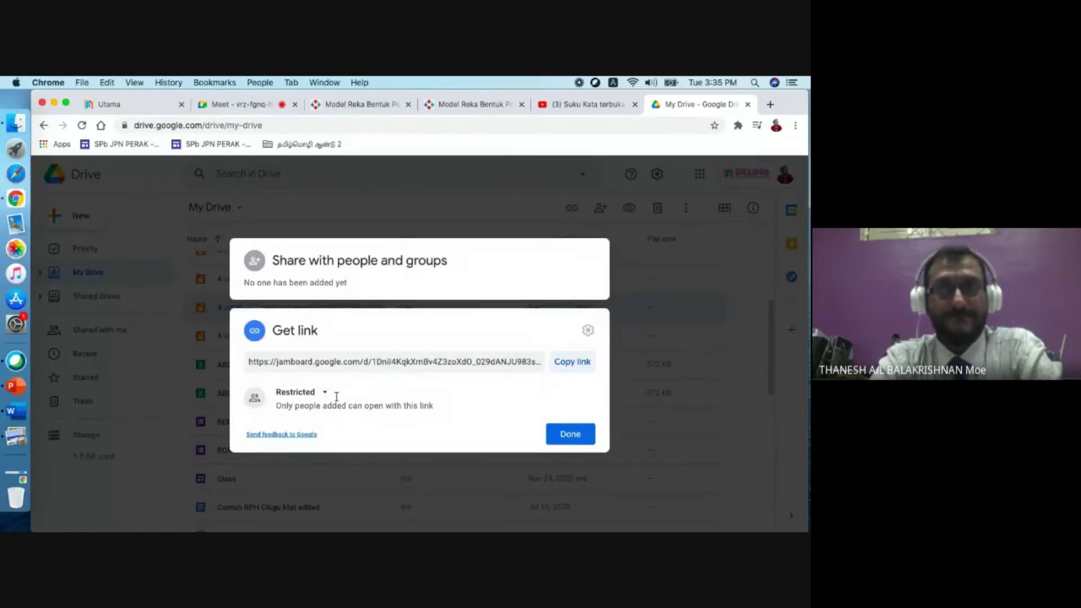
pyautogui.click(327, 392)
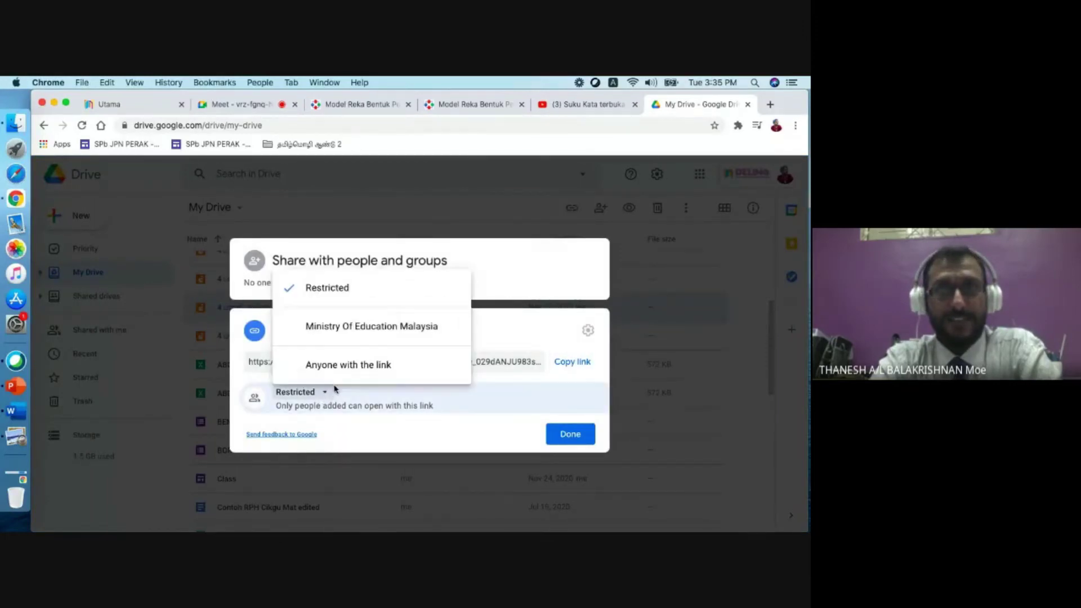
pyautogui.click(456, 401)
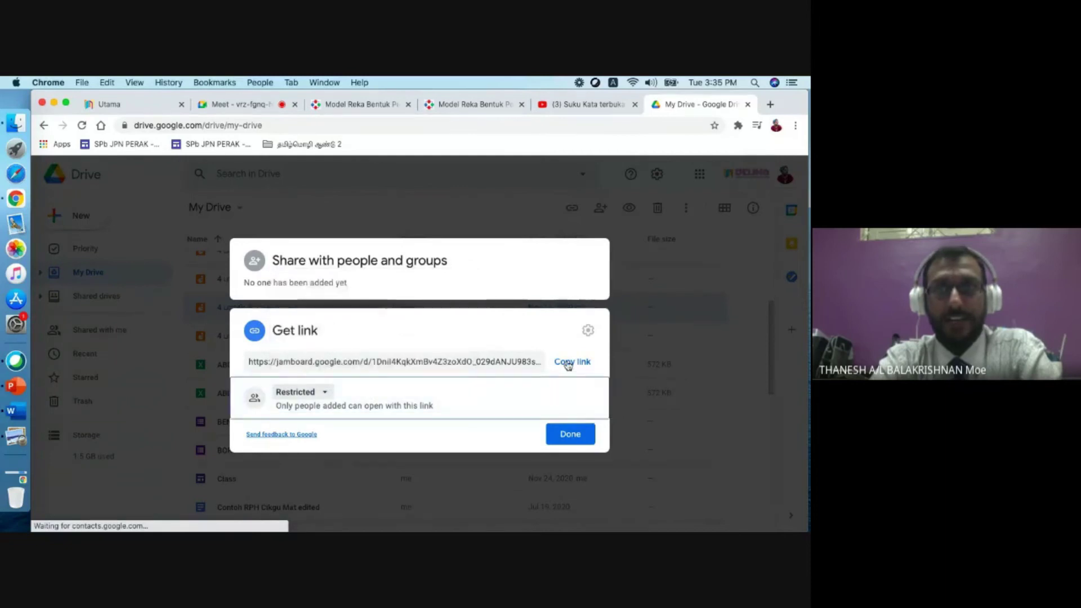
pyautogui.click(569, 363)
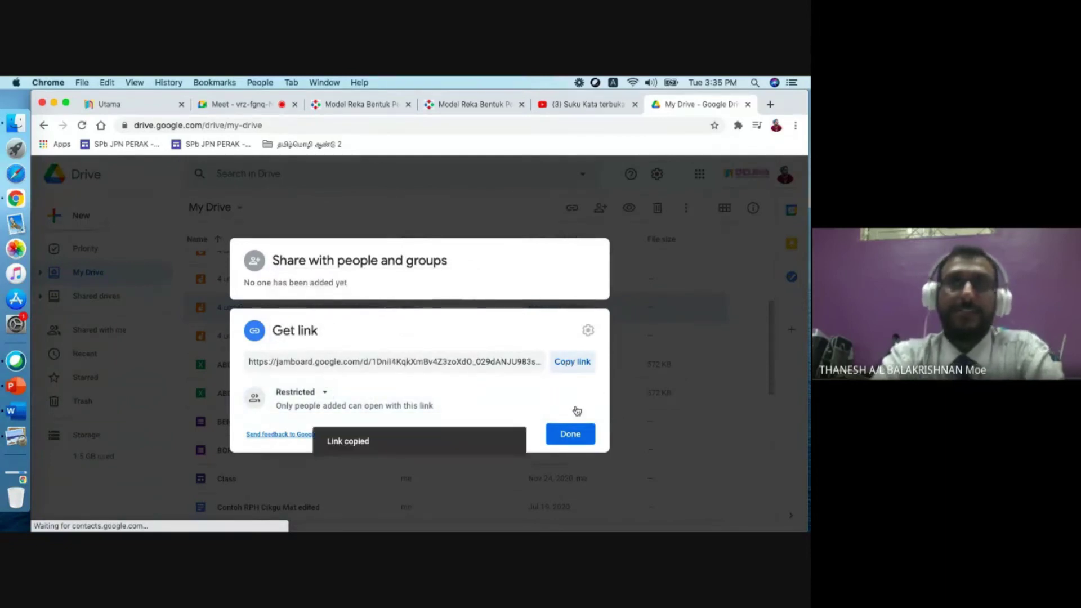
pyautogui.click(570, 434)
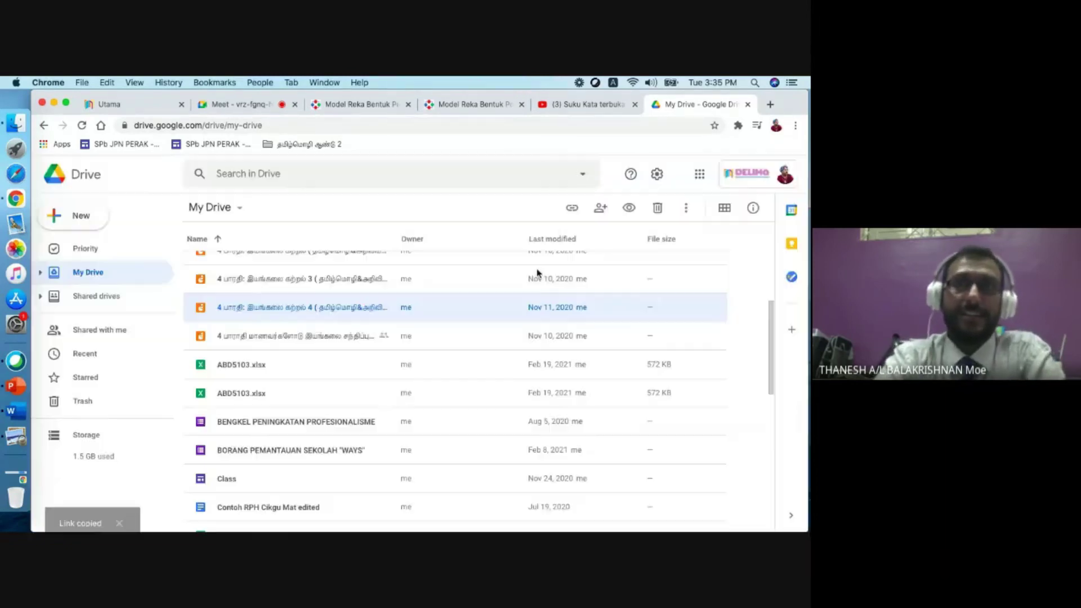
# Step: Return to the RPH of class 2 USM and save the copied Jamboard link as a Sumber Bukti Pengajaran under Menilai
pyautogui.click(471, 105)
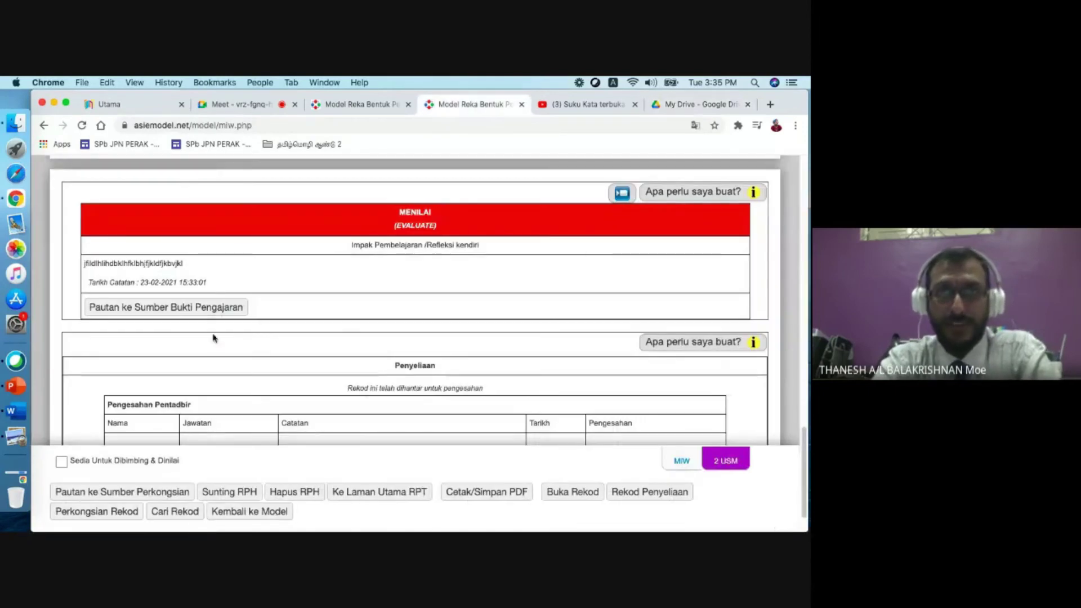
pyautogui.click(109, 307)
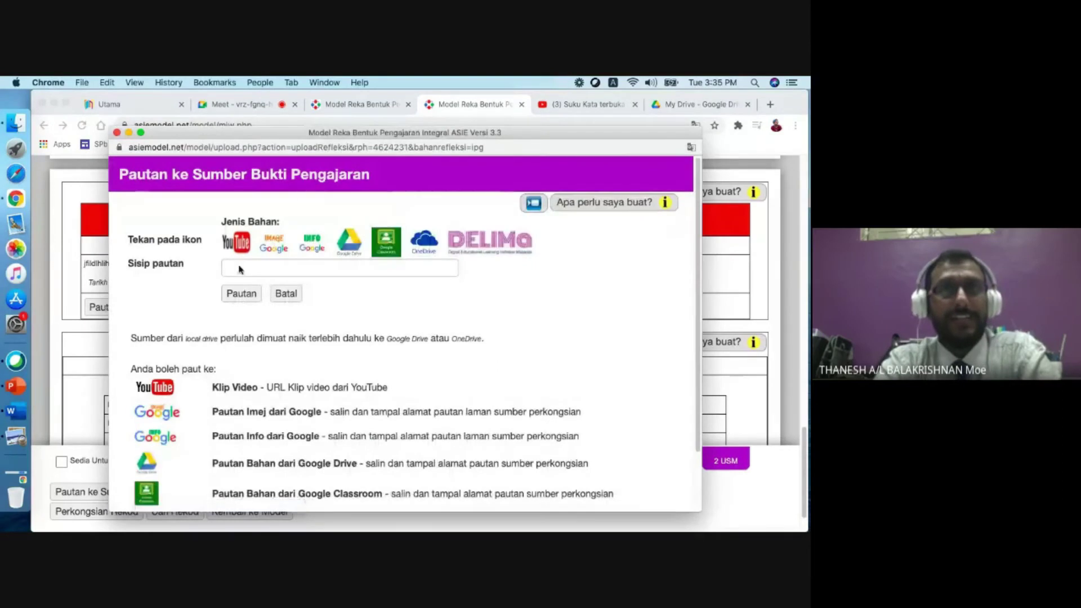
pyautogui.click(318, 261)
pyautogui.press('super+v')
pyautogui.click(249, 295)
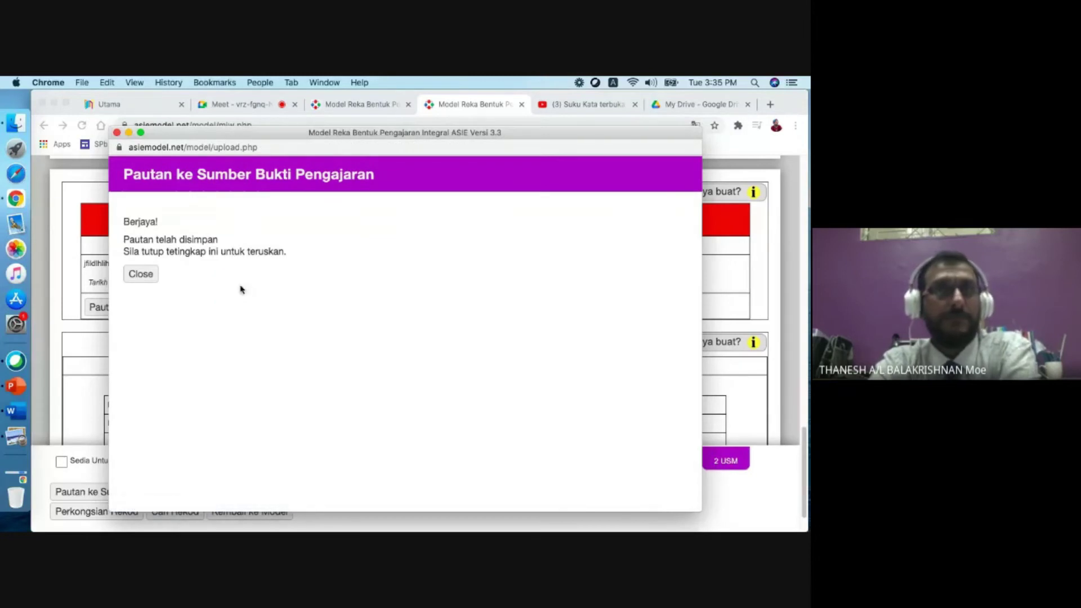
pyautogui.click(149, 276)
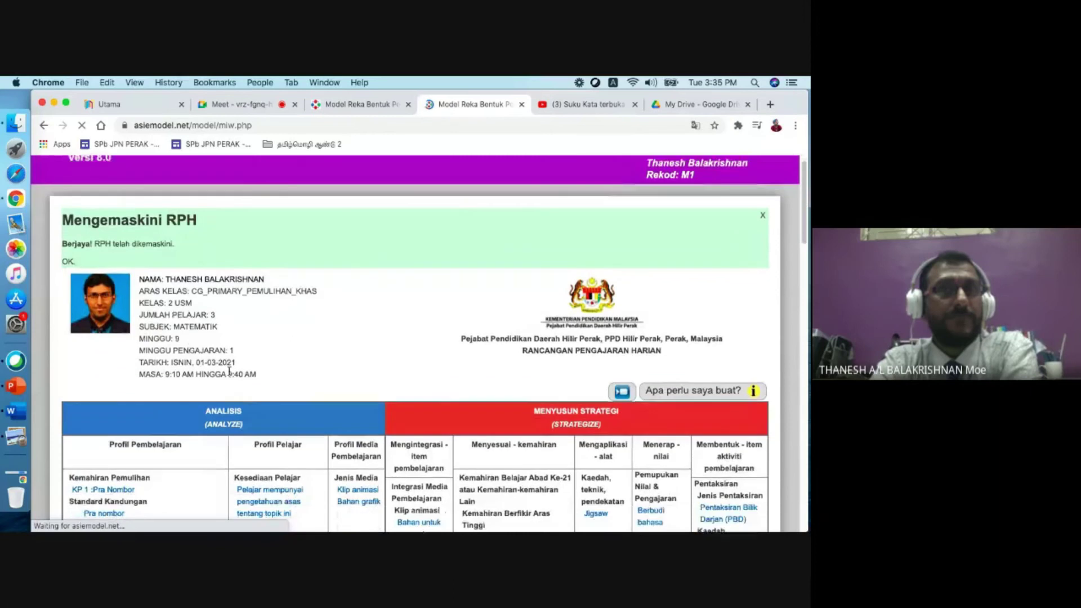
# Step: Open the Jamboard link listed under Senarai Bahan Refleksi to check its content, and return to the RPH
pyautogui.scroll(-15, 229, 372)
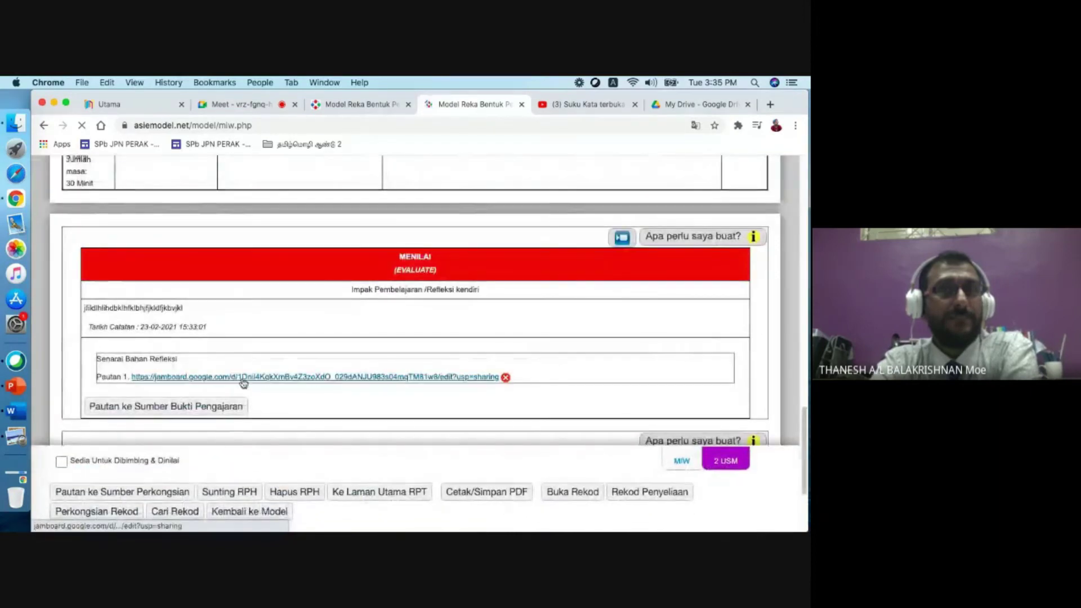
pyautogui.click(243, 377)
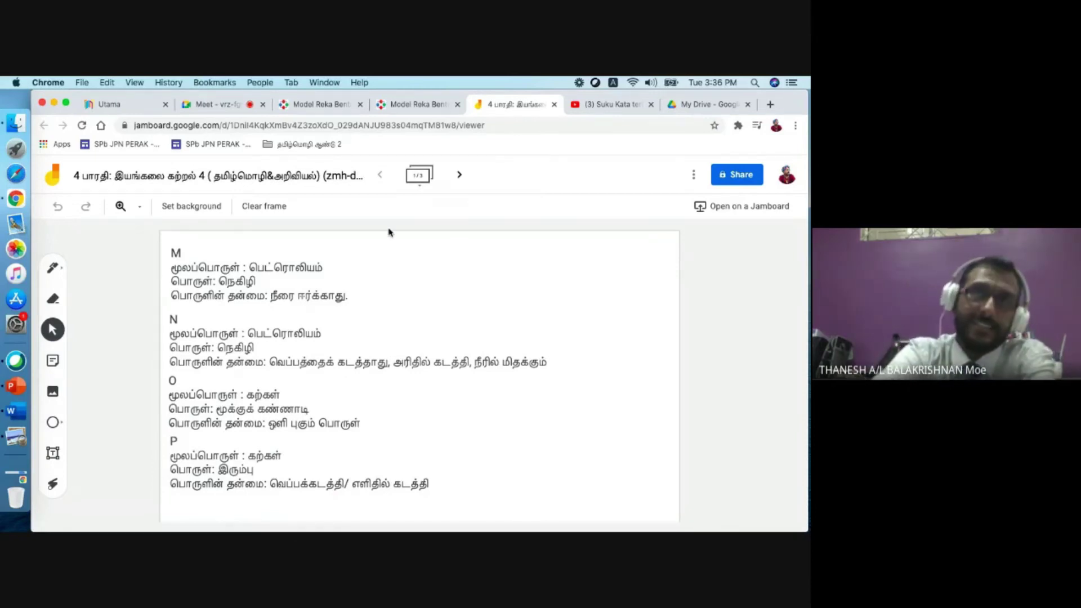
pyautogui.click(414, 106)
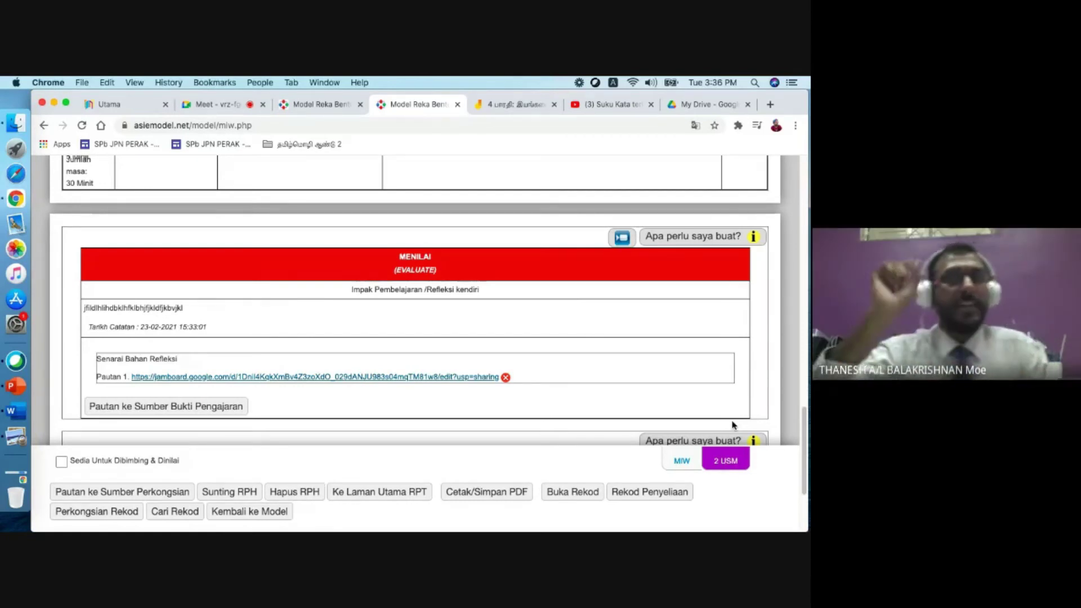
# Step: Reopen the Pautan ke Sumber Bukti Pengajaran window, examine the Sisip pautan field's suggested links, and close the window
pyautogui.moveTo(726, 461)
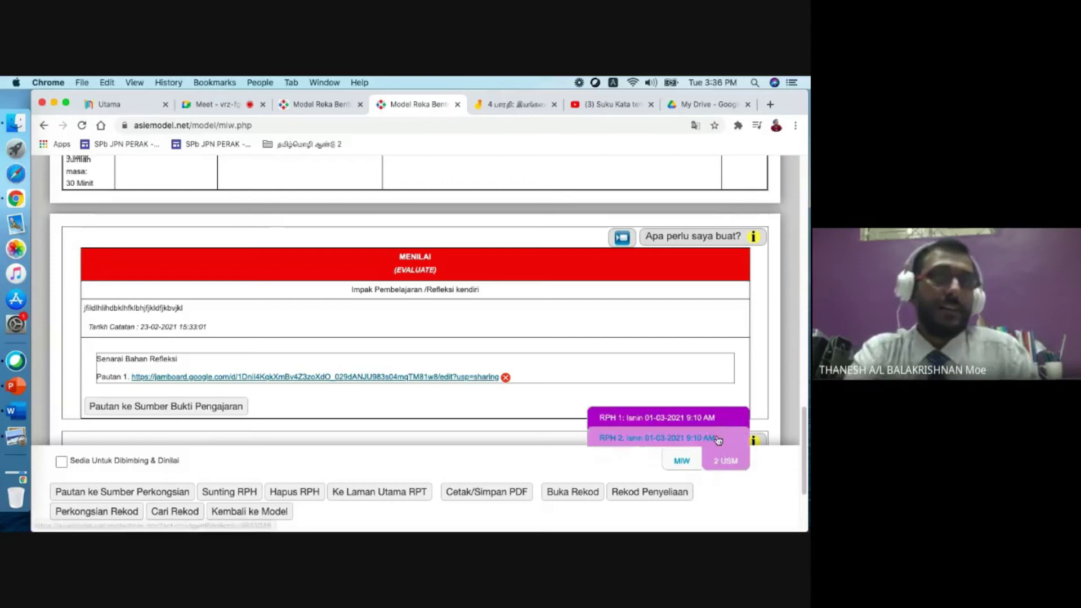
pyautogui.click(224, 407)
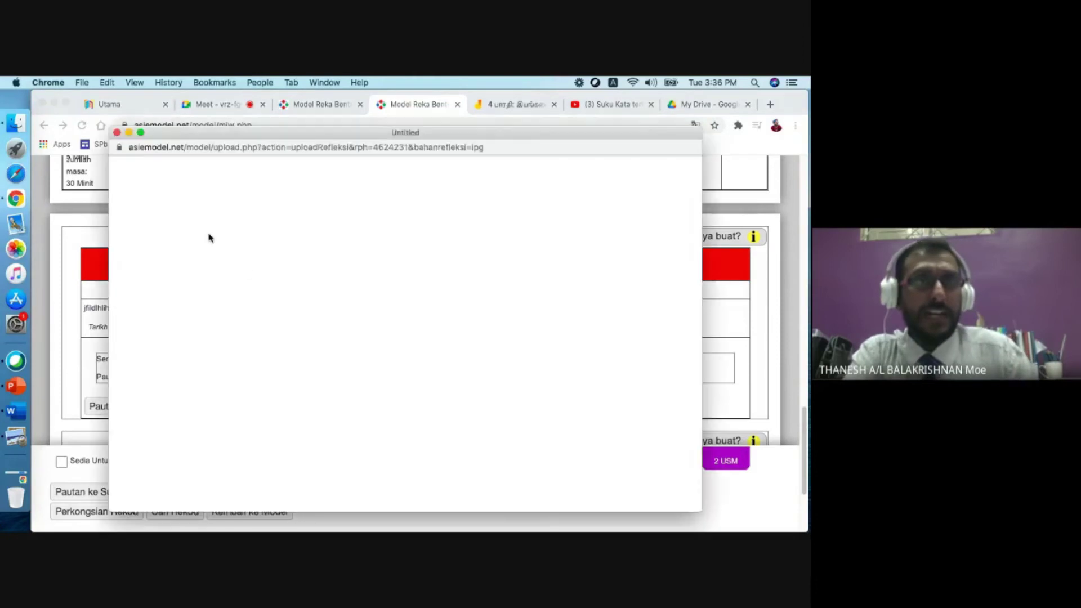
pyautogui.click(338, 268)
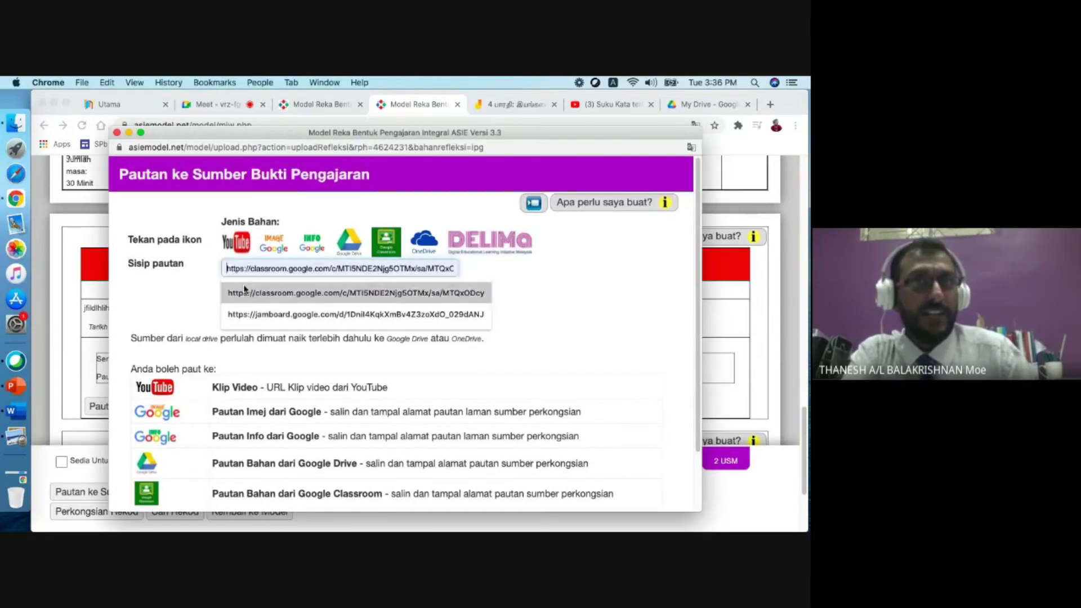
pyautogui.click(597, 295)
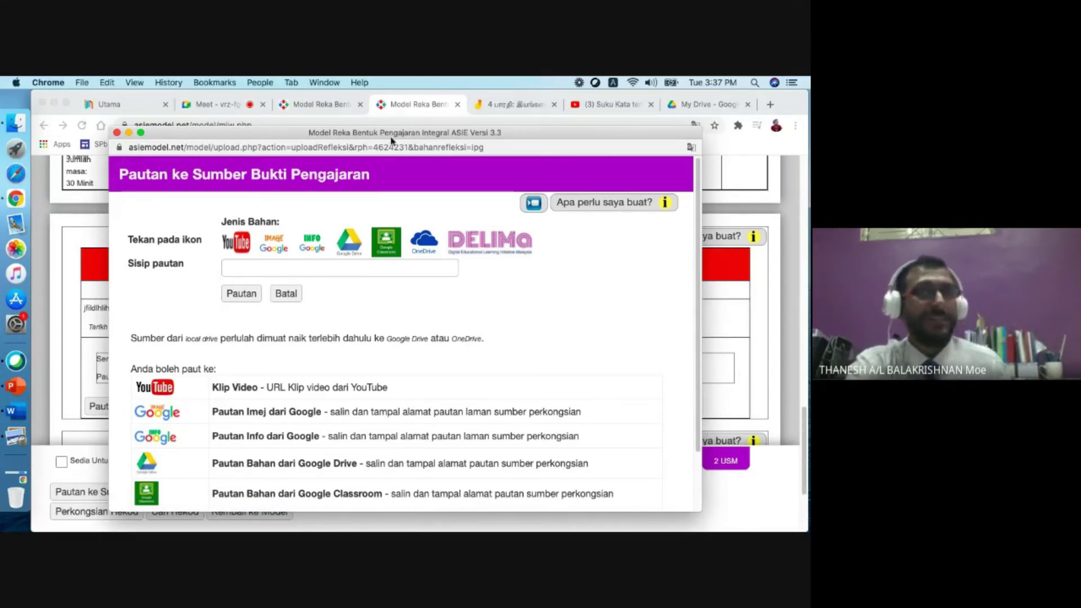
pyautogui.click(295, 268)
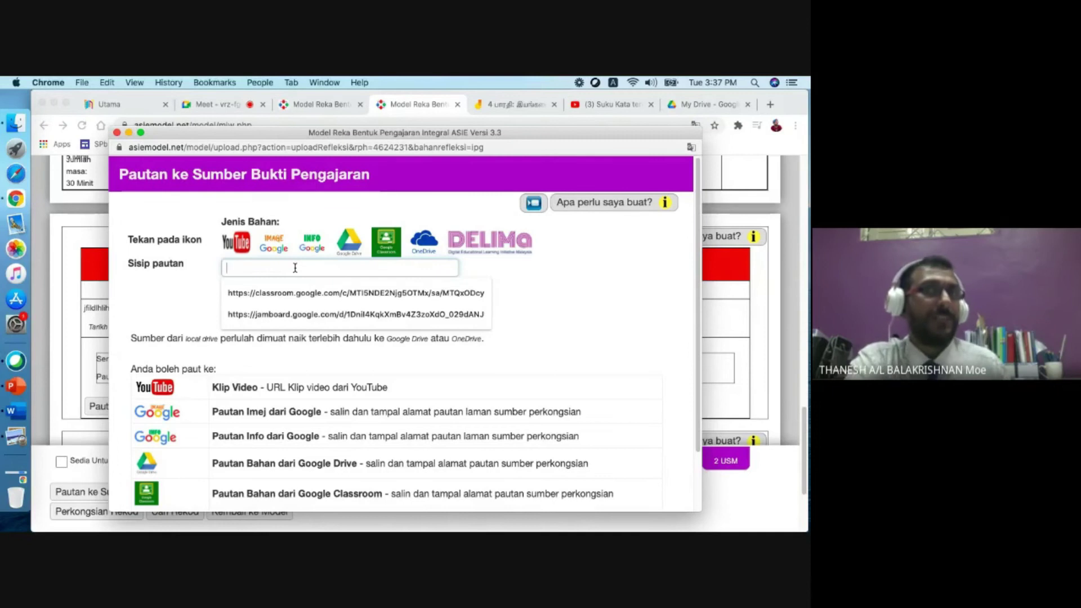
pyautogui.click(564, 299)
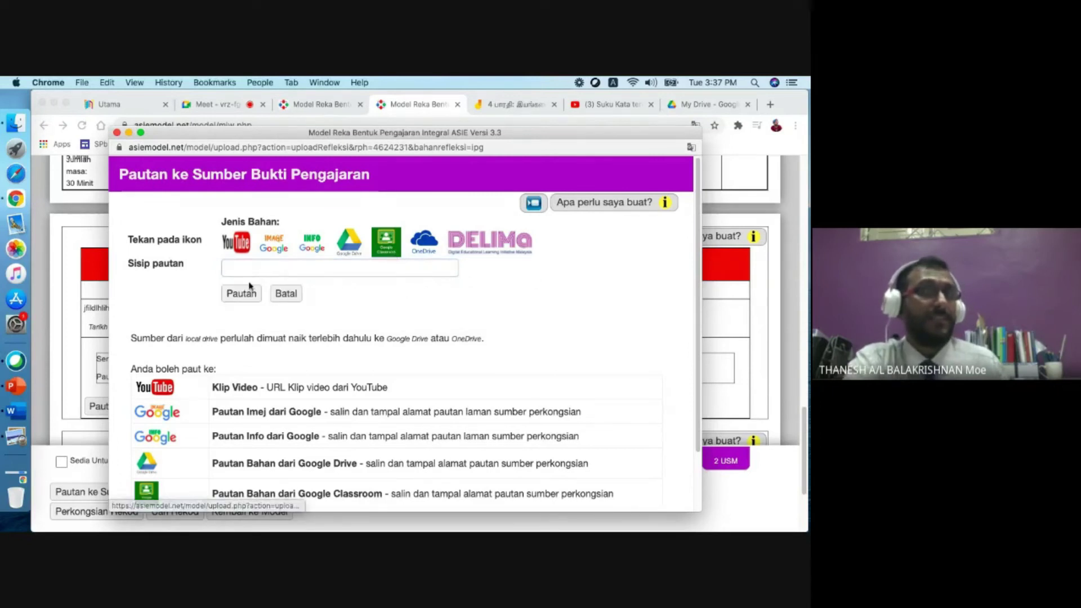
pyautogui.click(116, 134)
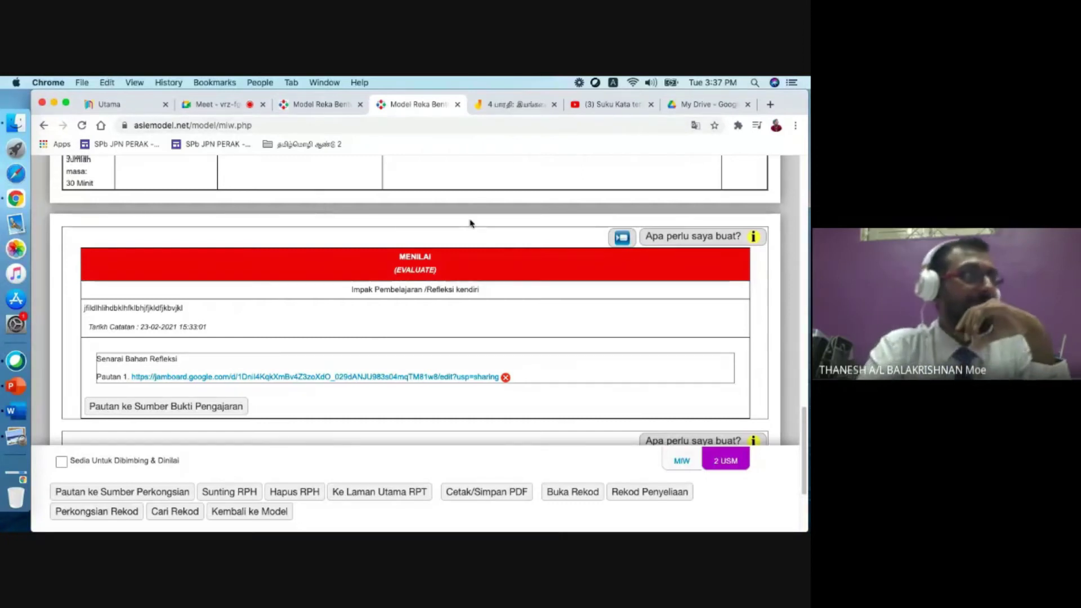
# Step: Go back to the ASIE model main page and open Rekod Penyeliaan to list the supervised teachers
pyautogui.scroll(10, 471, 224)
pyautogui.scroll(10, 471, 224)
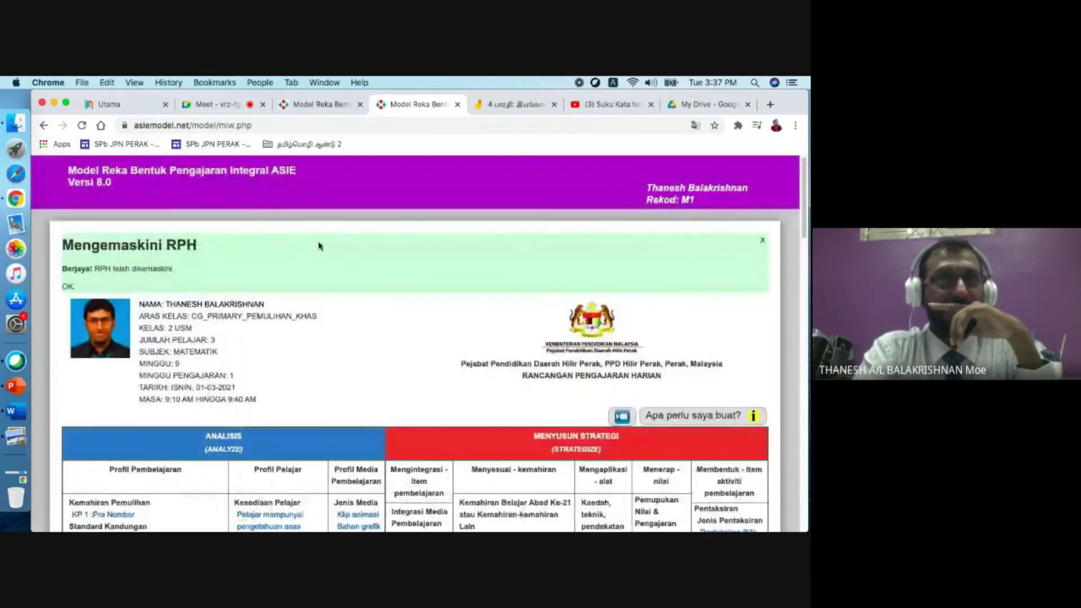
pyautogui.click(126, 175)
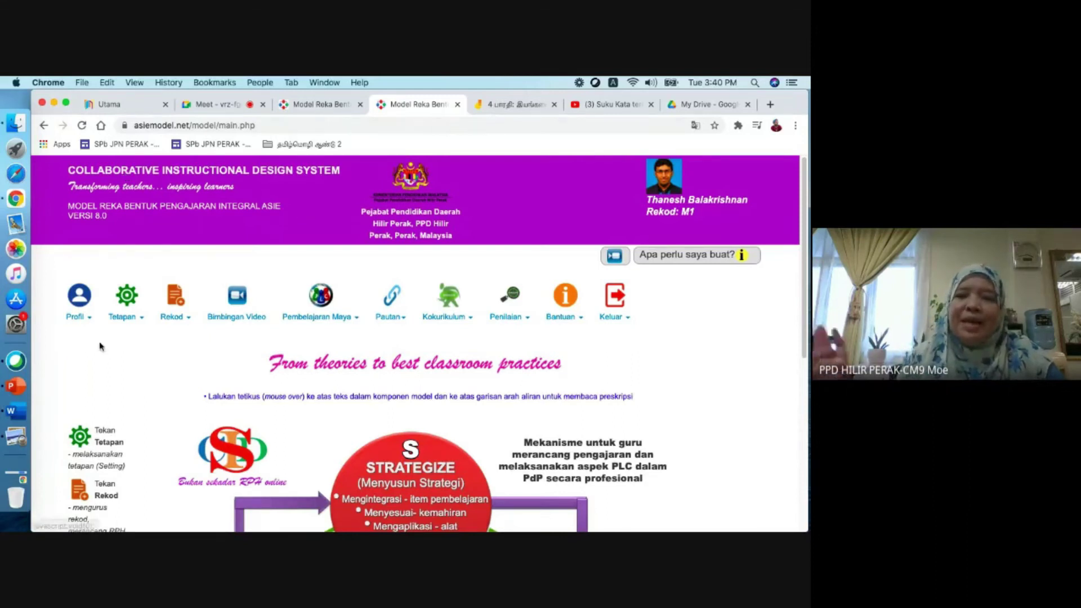
pyautogui.click(78, 301)
pyautogui.click(76, 315)
pyautogui.click(172, 315)
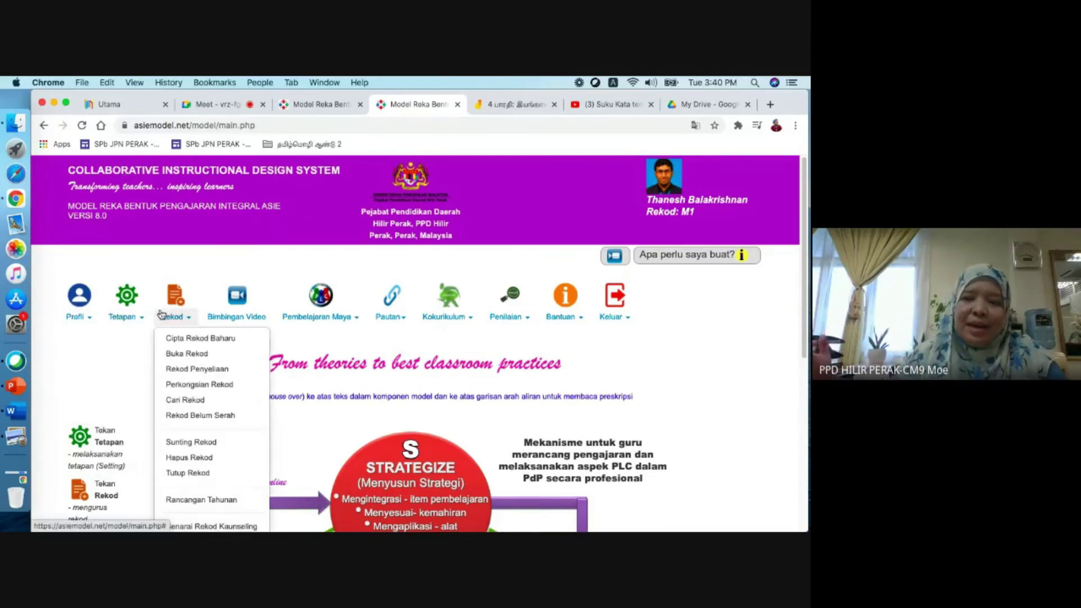
pyautogui.click(204, 369)
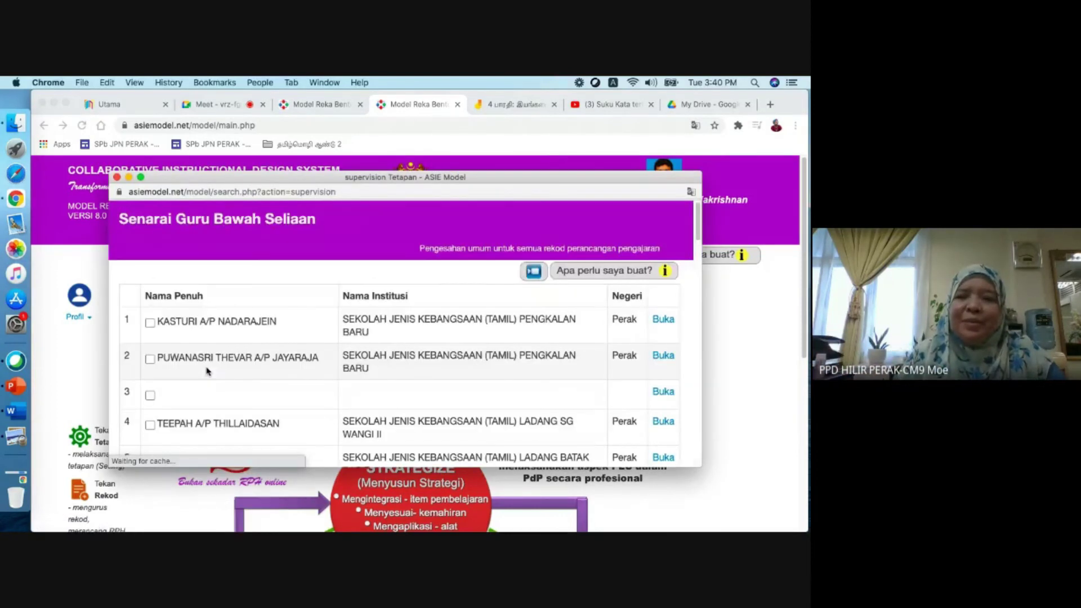
# Step: Select all supervised teachers with PILIH SEMUA in Senarai Guru Bawah Seliaan and close the window
pyautogui.scroll(-20, 234, 297)
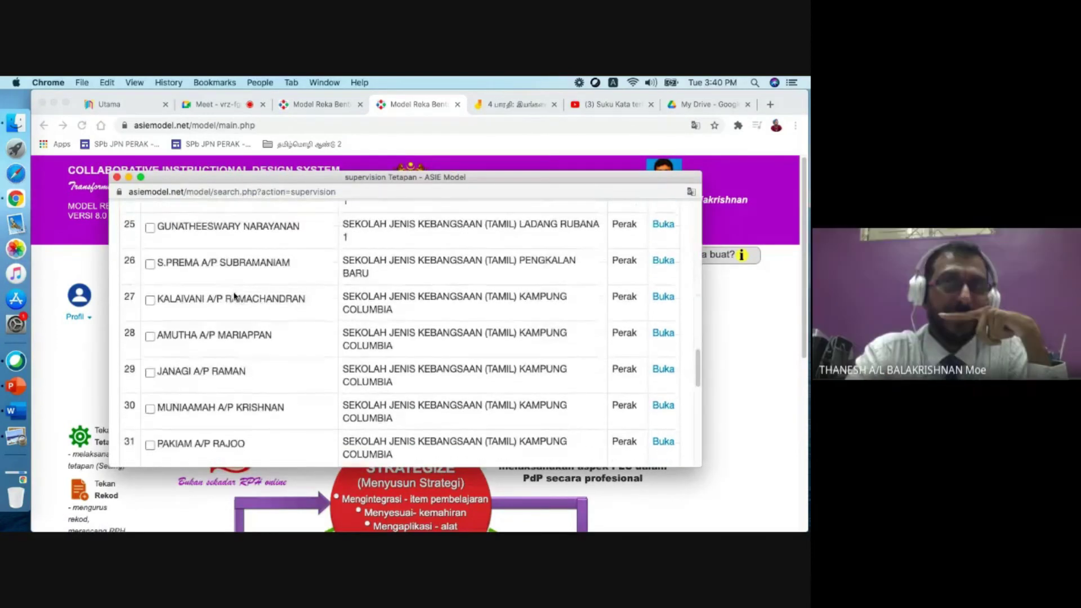
pyautogui.click(150, 344)
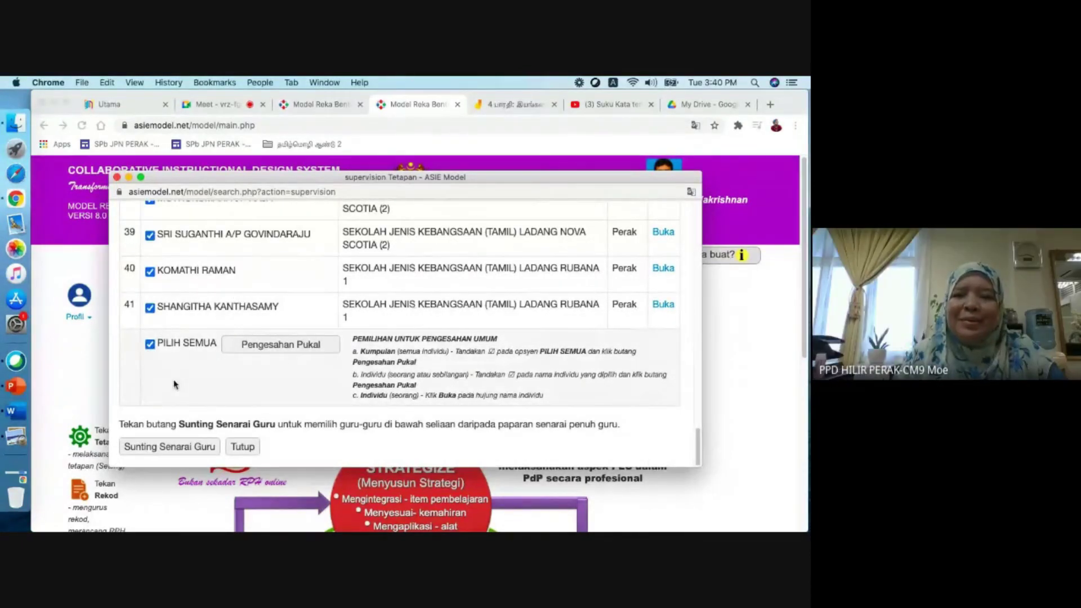
pyautogui.click(242, 447)
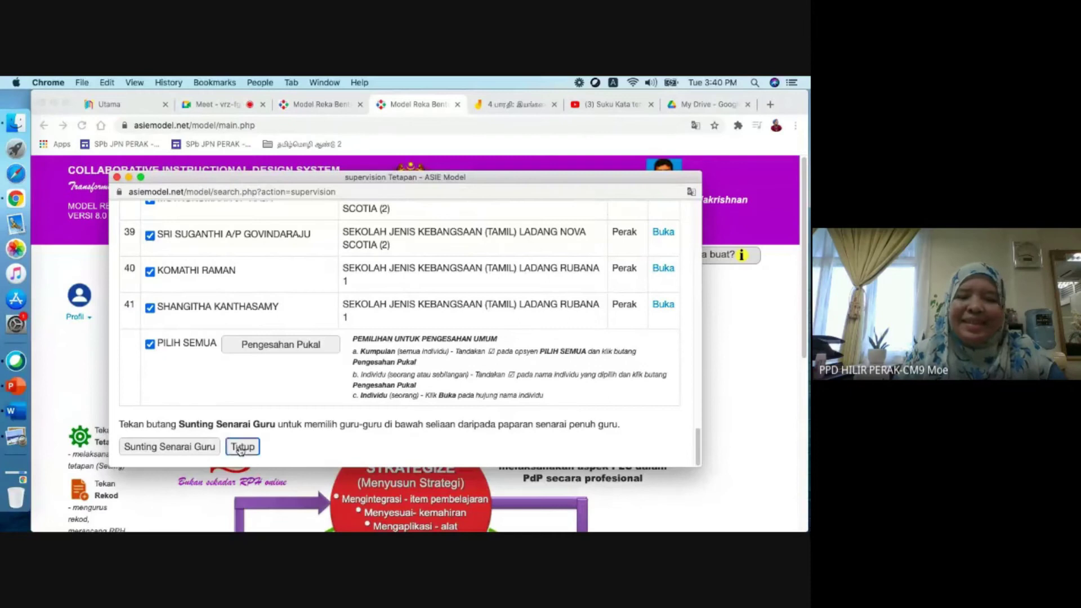
# Step: Reopen Rekod Penyeliaan, show the supervised teachers list in full screen, and choose Sunting Senarai Guru to edit it
pyautogui.click(140, 320)
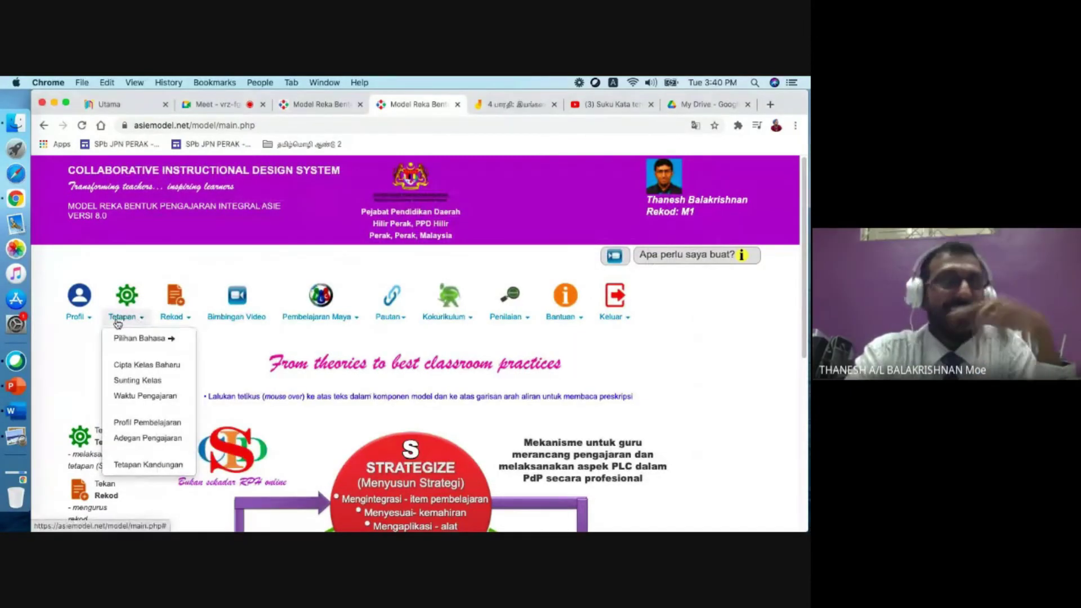
pyautogui.click(88, 319)
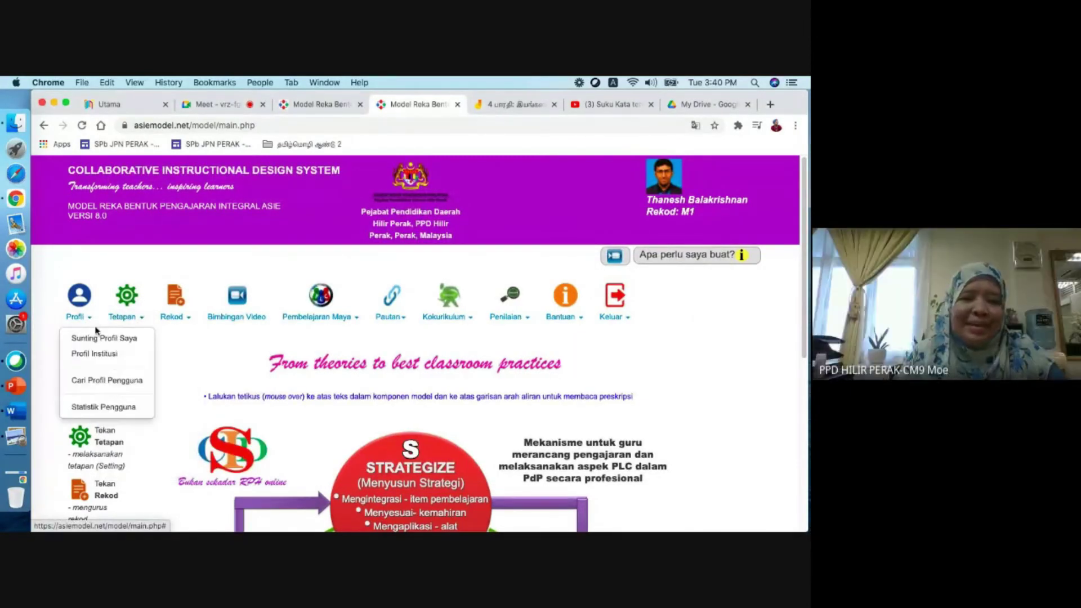
pyautogui.click(134, 317)
pyautogui.click(163, 317)
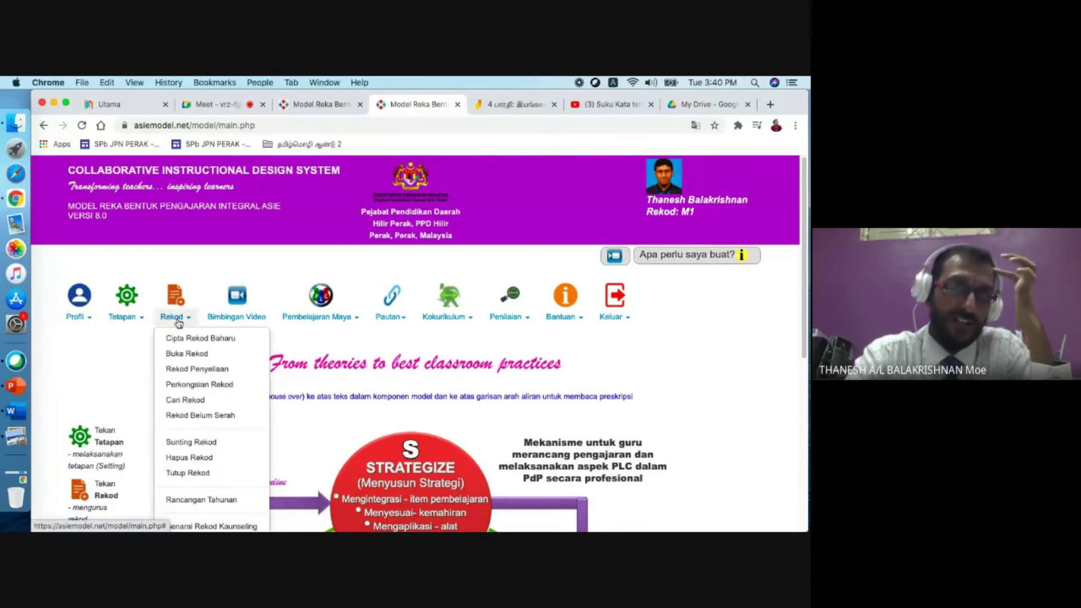
pyautogui.click(205, 373)
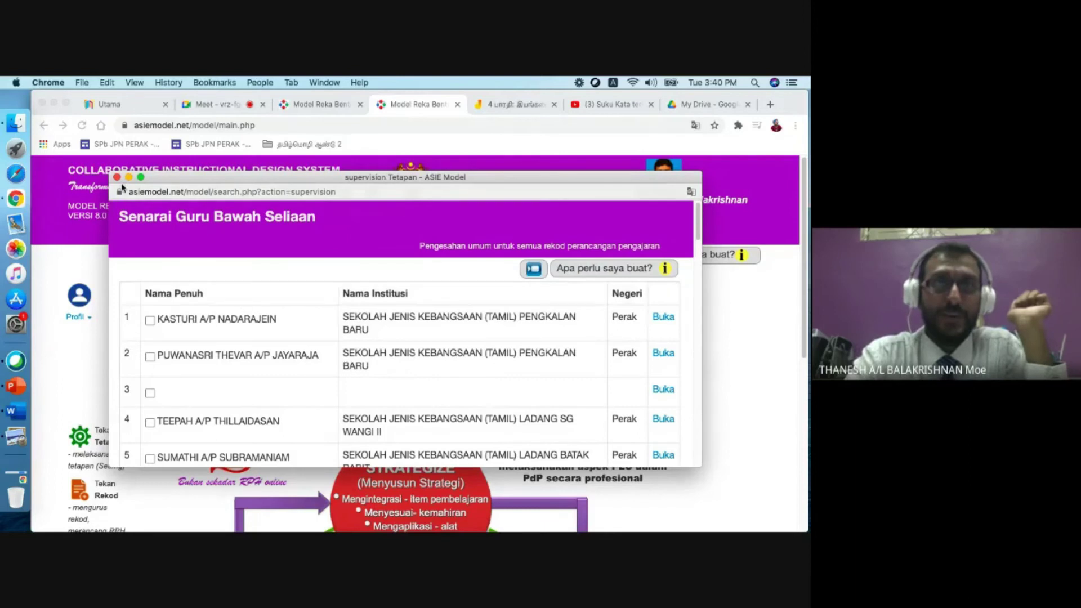
pyautogui.click(141, 177)
pyautogui.scroll(-15, 332, 278)
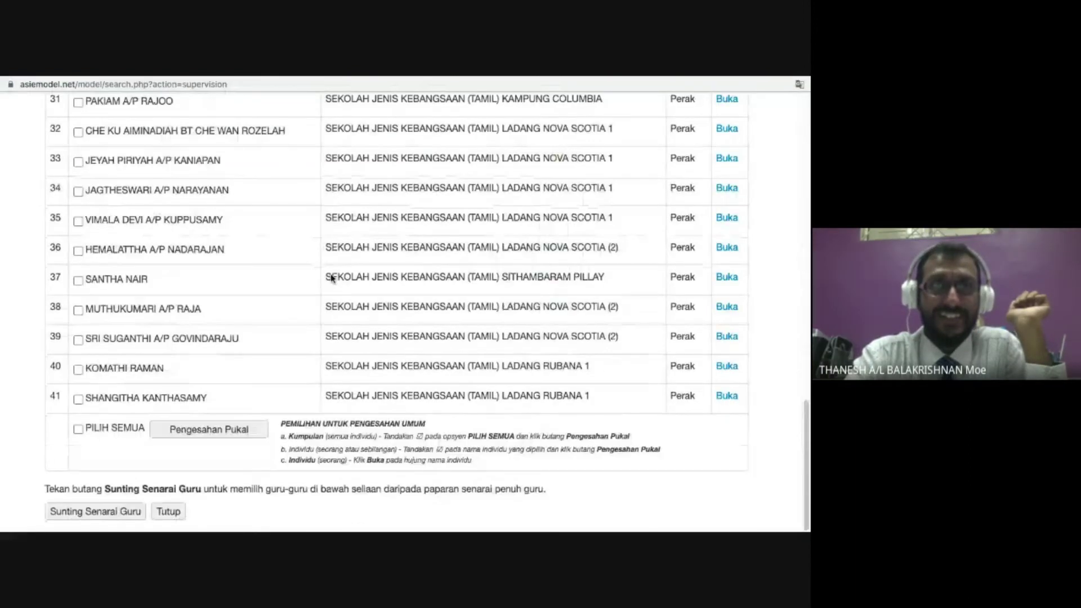
pyautogui.click(107, 513)
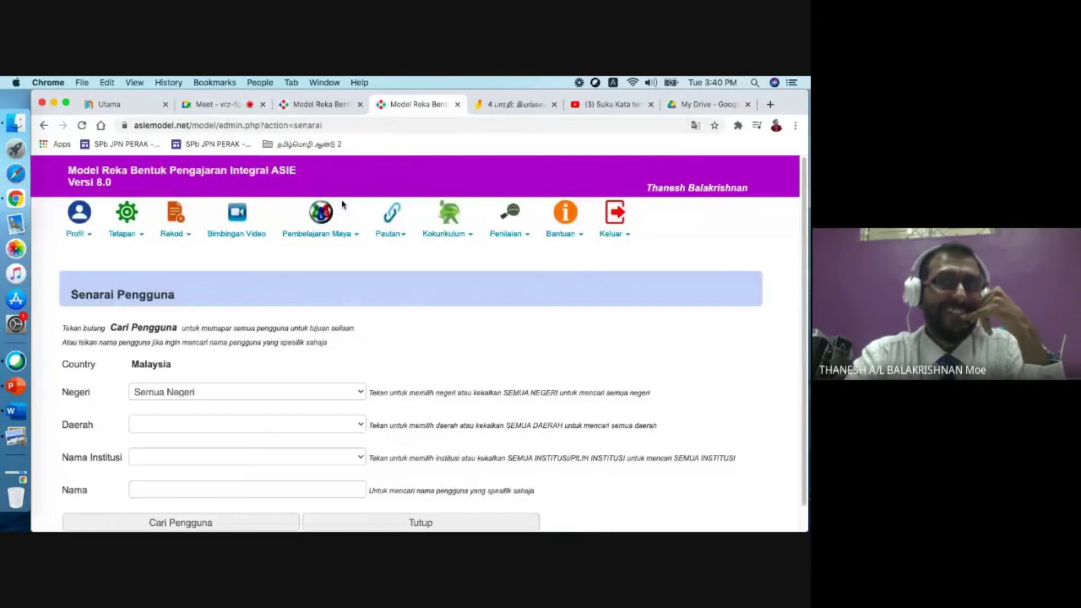
# Step: Search for users of SEKOLAH JENIS KEBANGSAAN (CINA) BATU DUABELAS and mark the fifth listed teacher for Penyeliaan
pyautogui.scroll(-1, 475, 331)
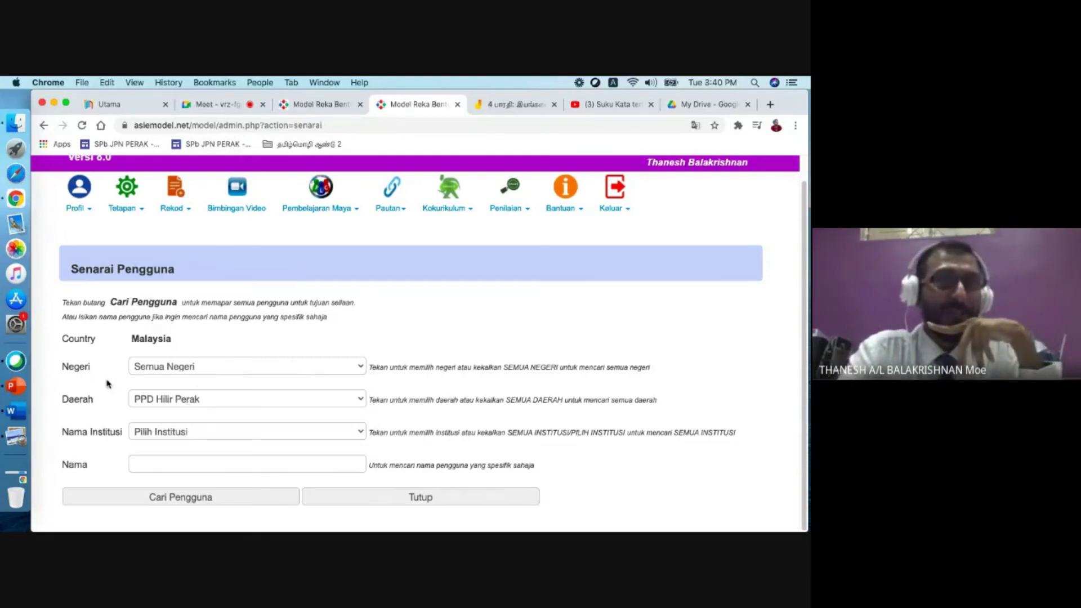
pyautogui.click(169, 437)
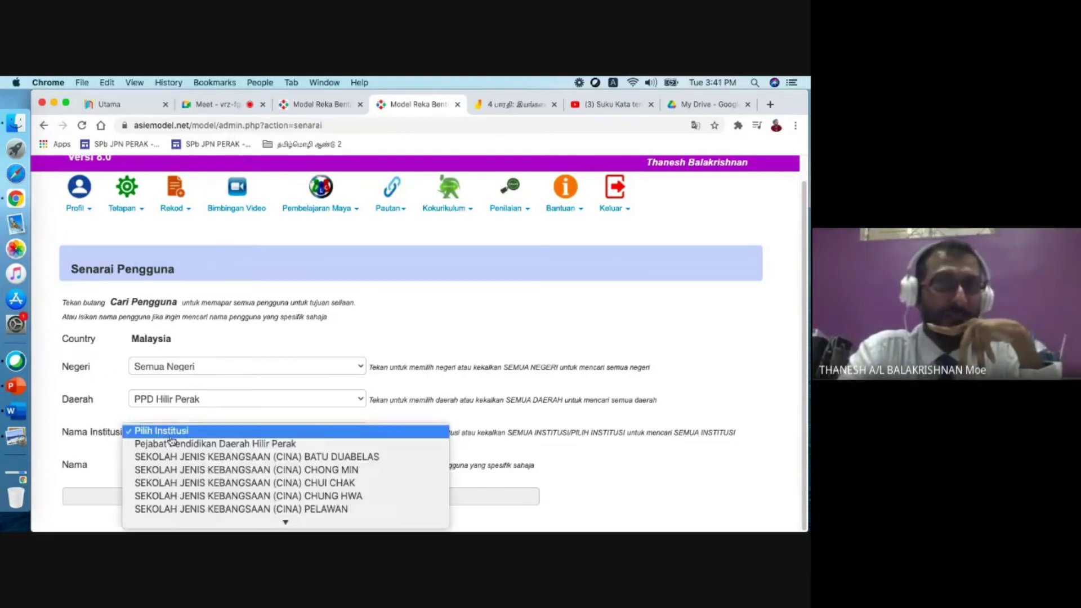
pyautogui.click(194, 457)
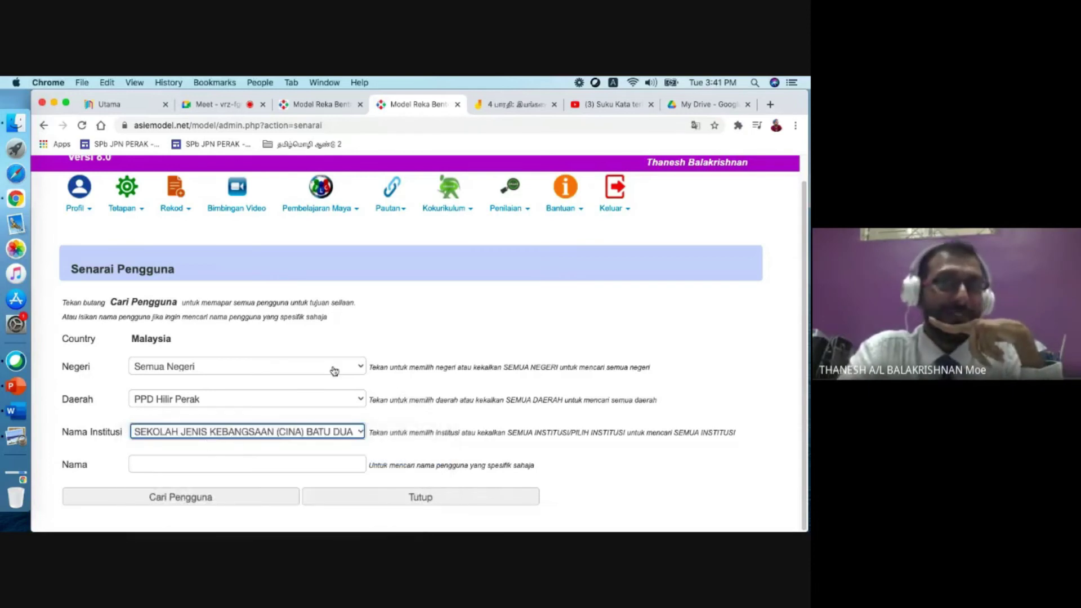
pyautogui.click(175, 463)
pyautogui.click(186, 495)
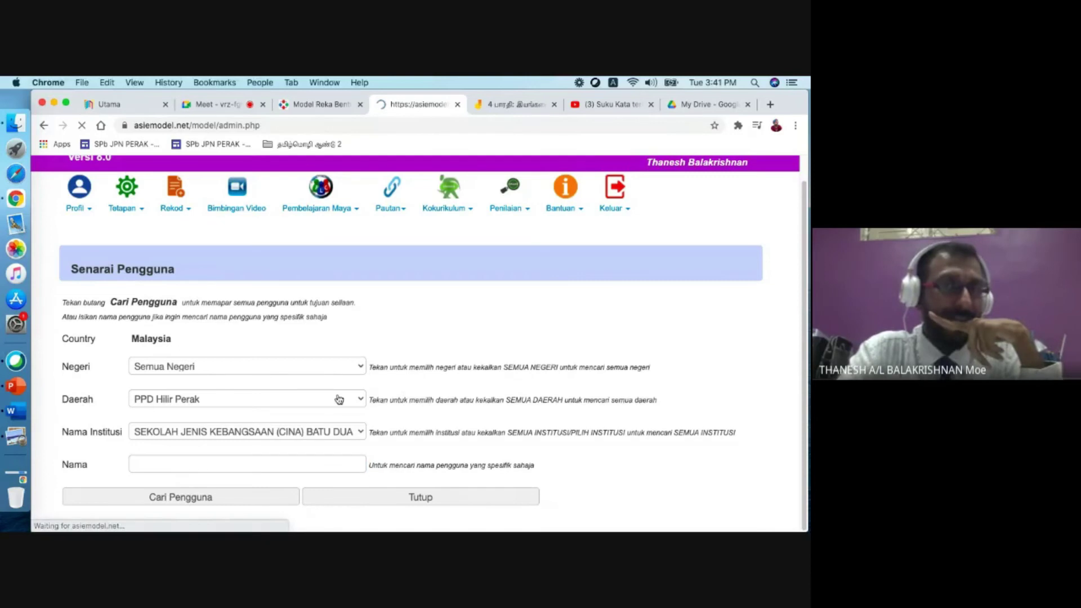
pyautogui.scroll(-5, 117, 273)
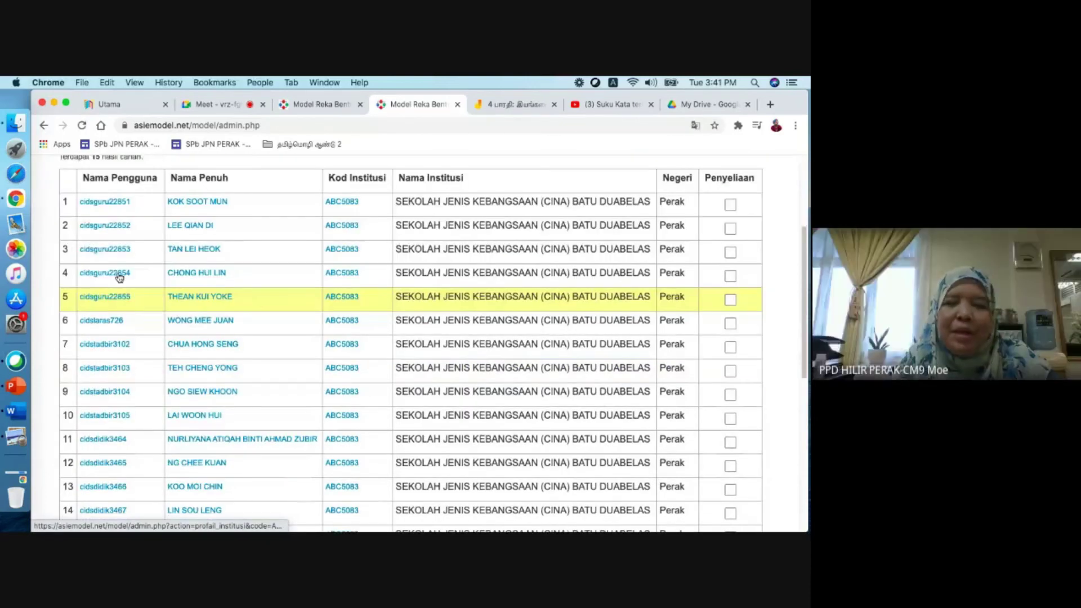
pyautogui.click(731, 300)
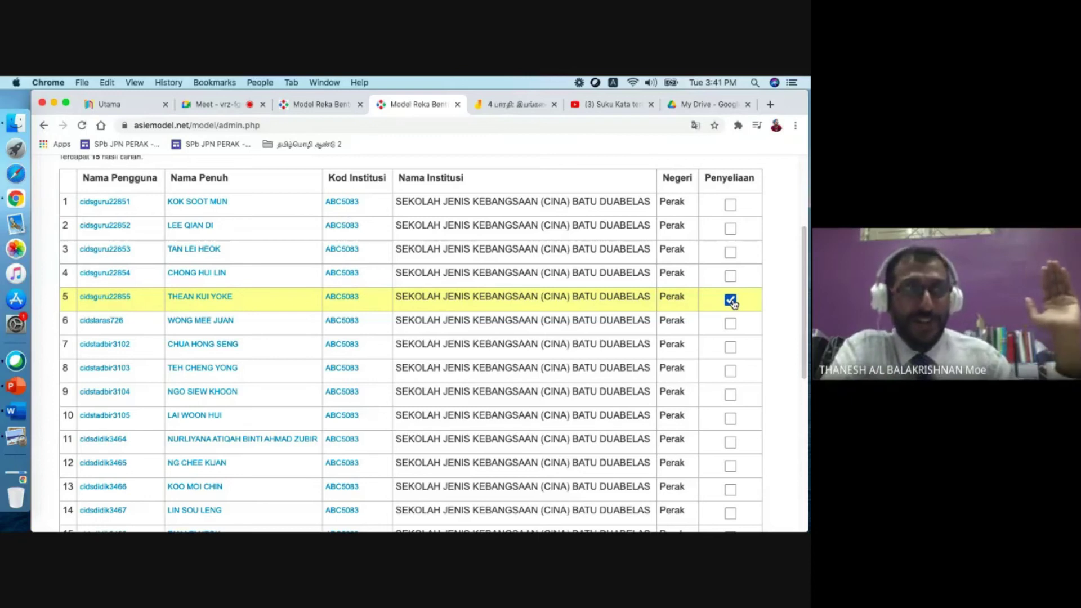
# Step: List the users of SEKOLAH JENIS KEBANGSAAN (CINA) CHUI CHAK and mark one of its teachers for Penyeliaan
pyautogui.scroll(-6, 751, 311)
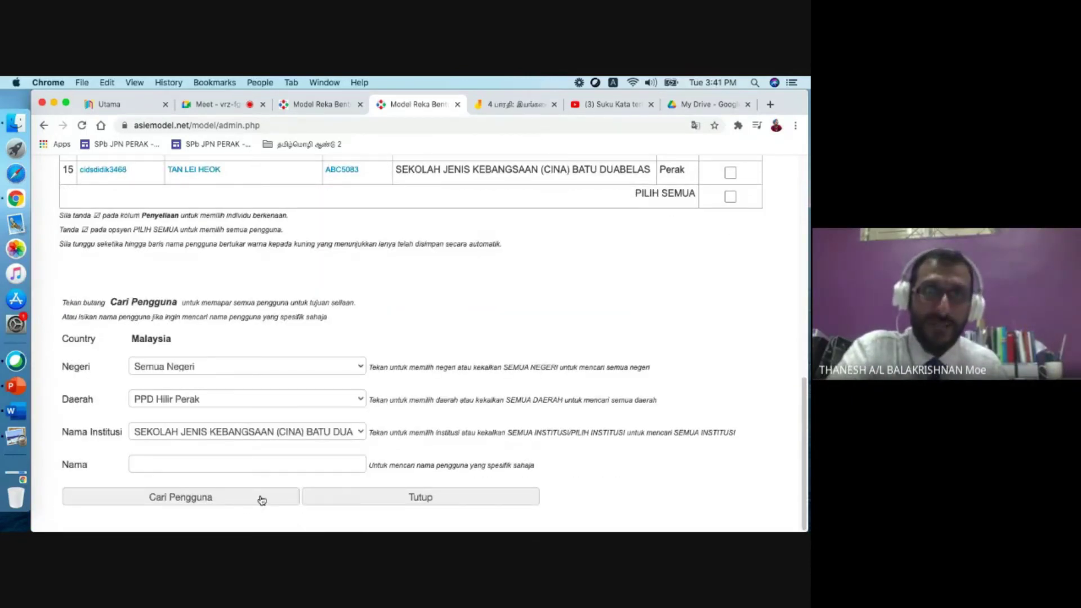
pyautogui.click(287, 435)
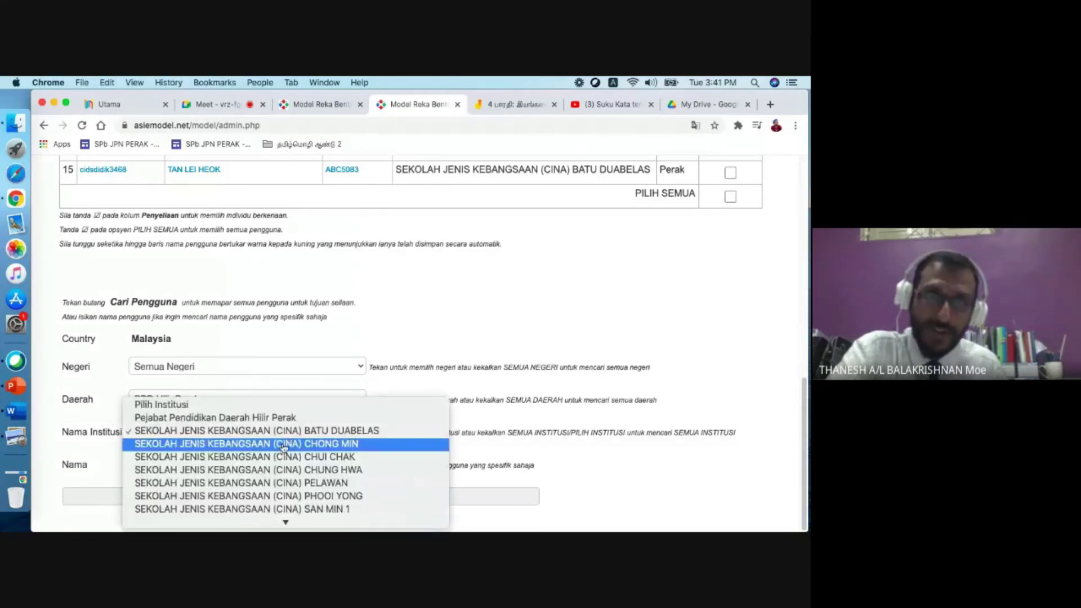
pyautogui.click(295, 457)
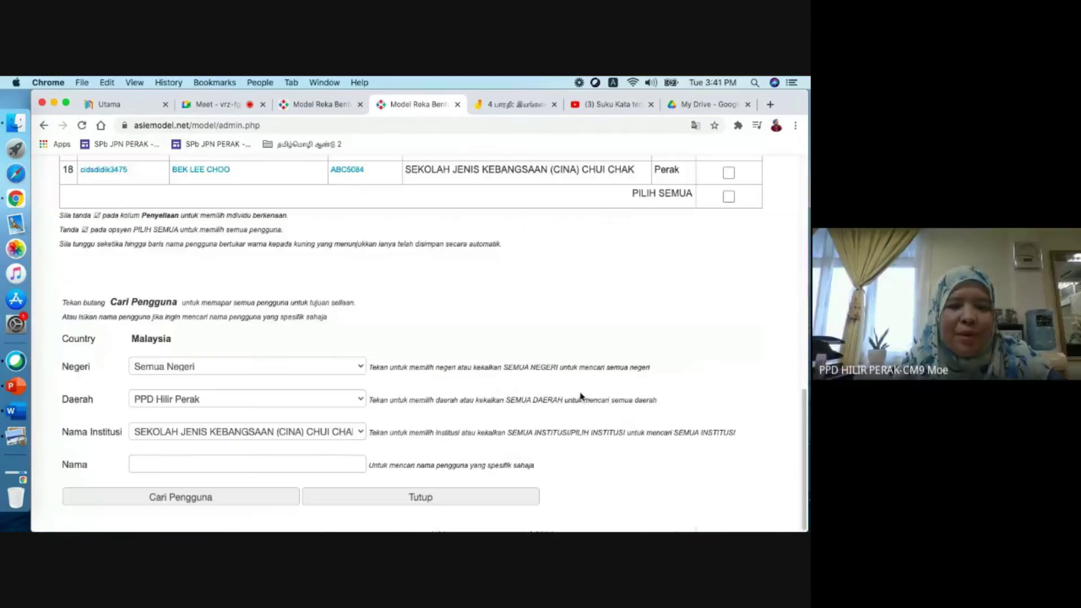
# Step: Search for users of SEKOLAH JENIS KEBANGSAAN (CINA) PELAWAN, mark the second teacher for Penyeliaan, and close Senarai Pengguna
pyautogui.click(152, 438)
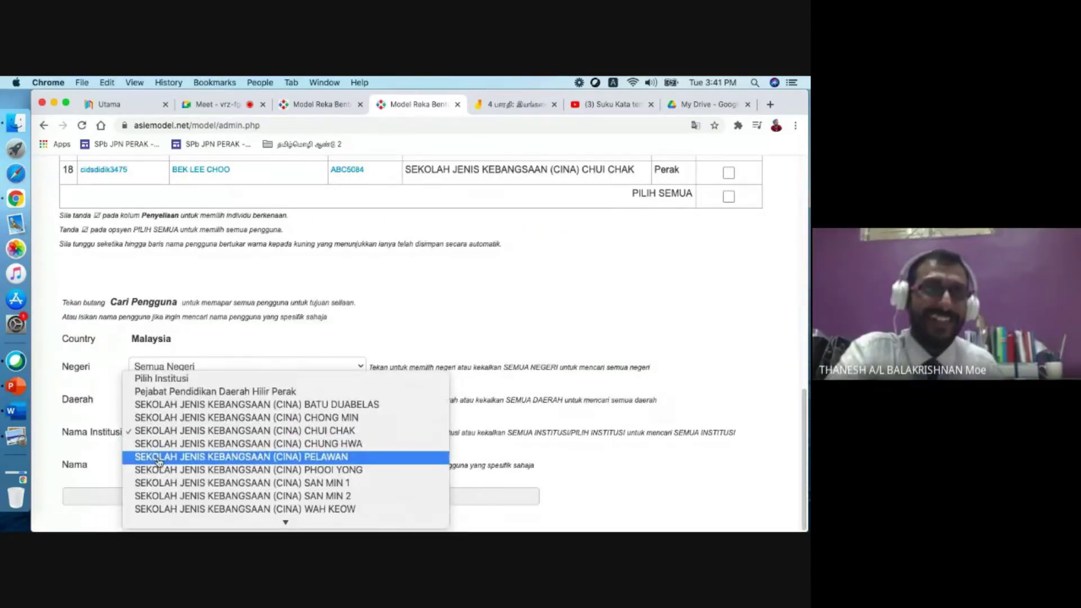
pyautogui.click(159, 459)
pyautogui.click(167, 497)
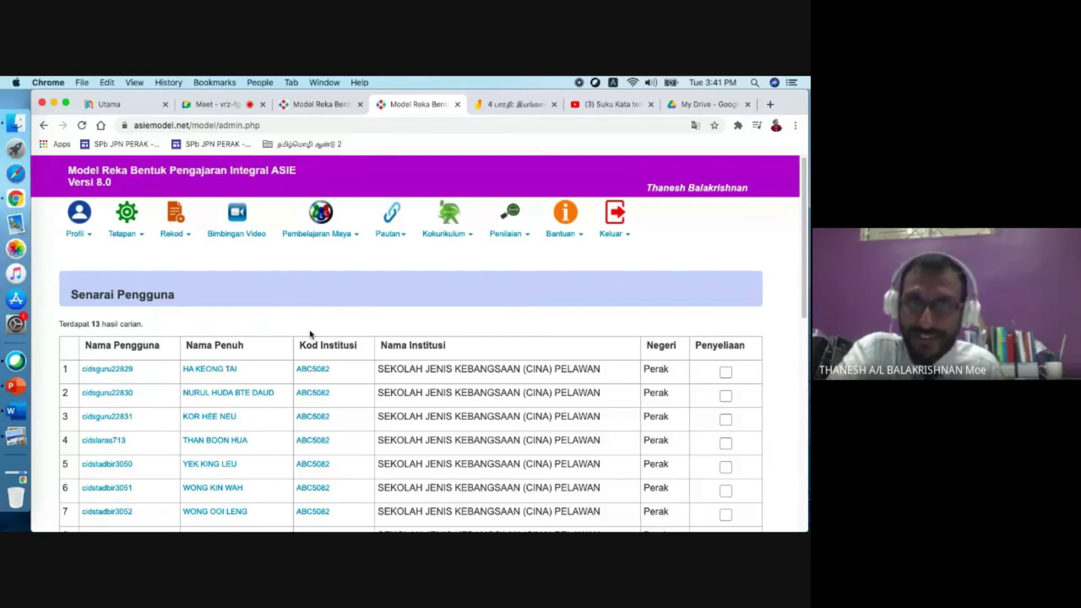
pyautogui.click(726, 396)
pyautogui.scroll(-10, 467, 507)
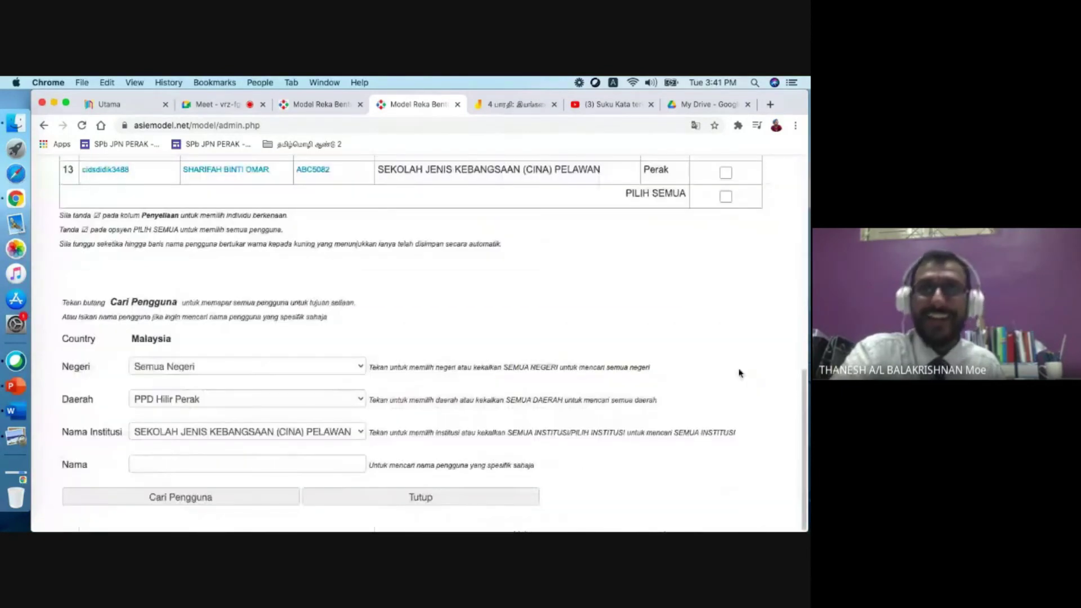
pyautogui.click(387, 501)
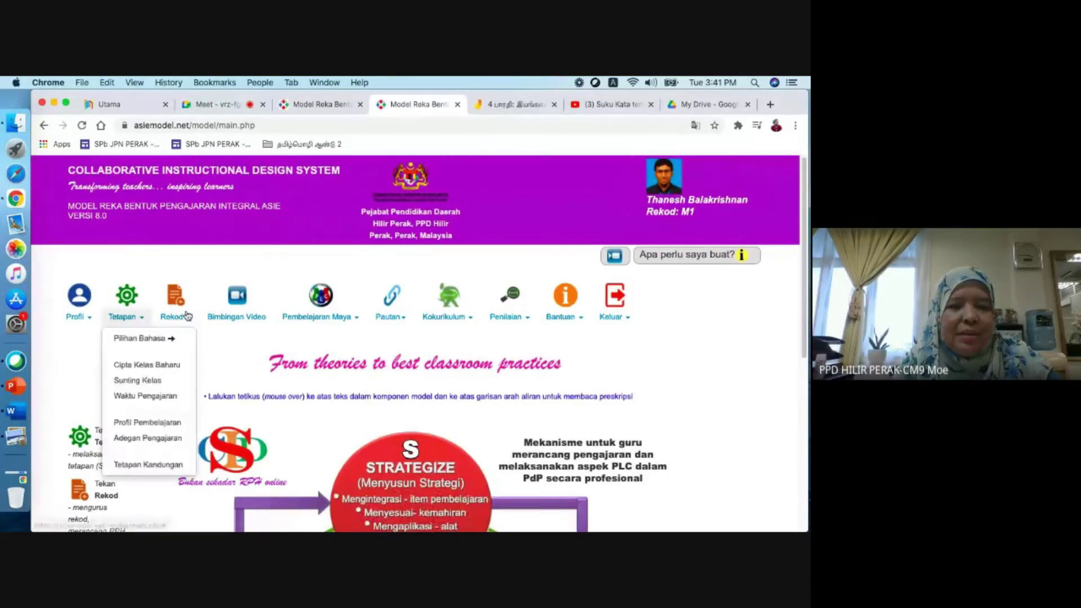
# Step: Open Rekod Penyeliaan, examine Senarai Guru Bawah Seliaan for the newly added teachers from the Chinese schools, and close it
pyautogui.moveTo(188, 319)
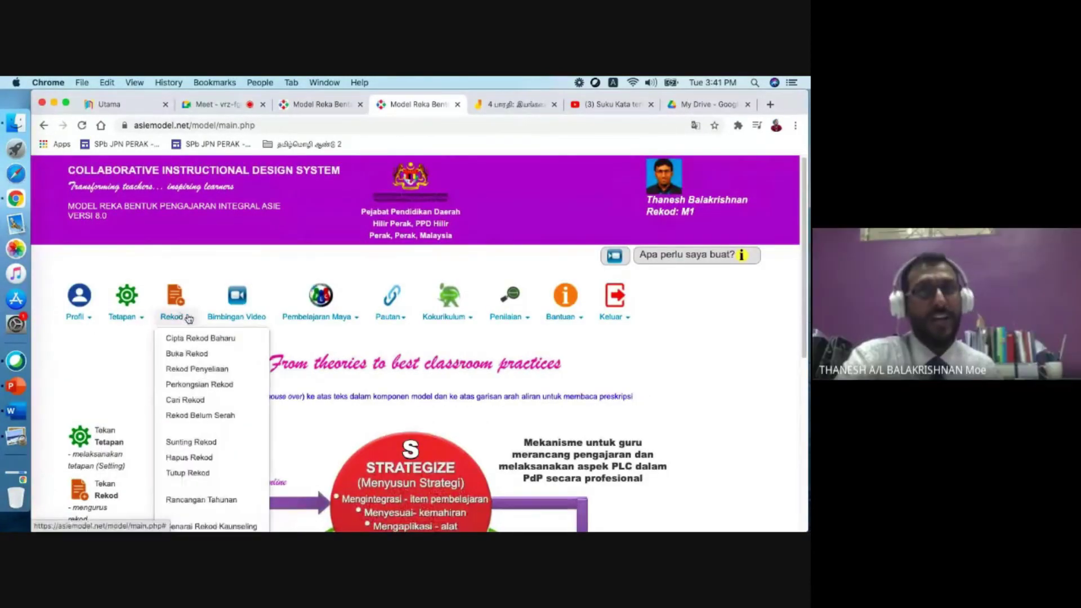
pyautogui.click(207, 374)
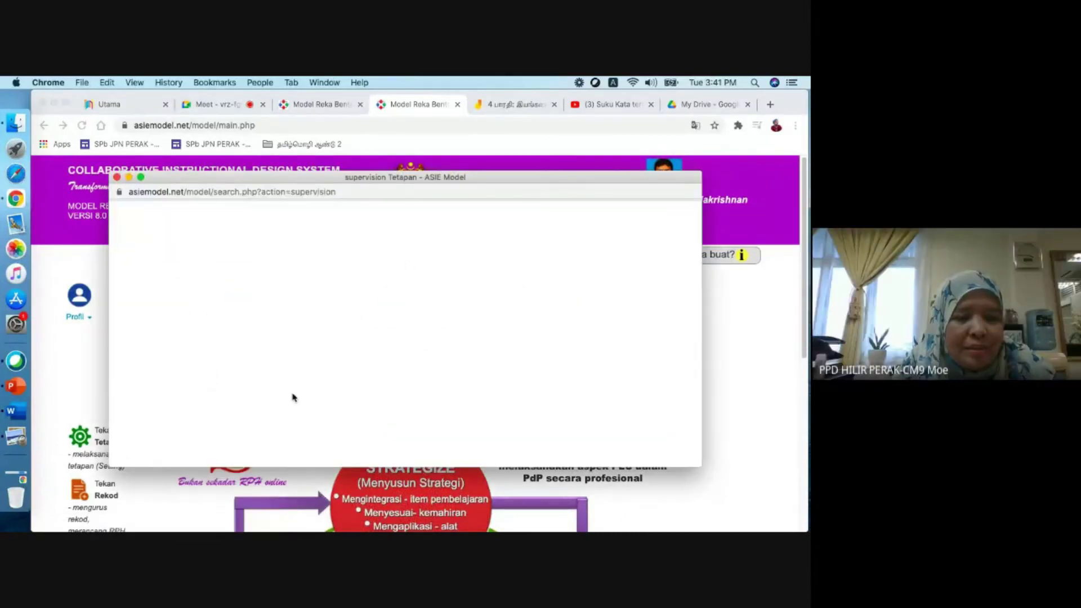
pyautogui.scroll(-3, 364, 393)
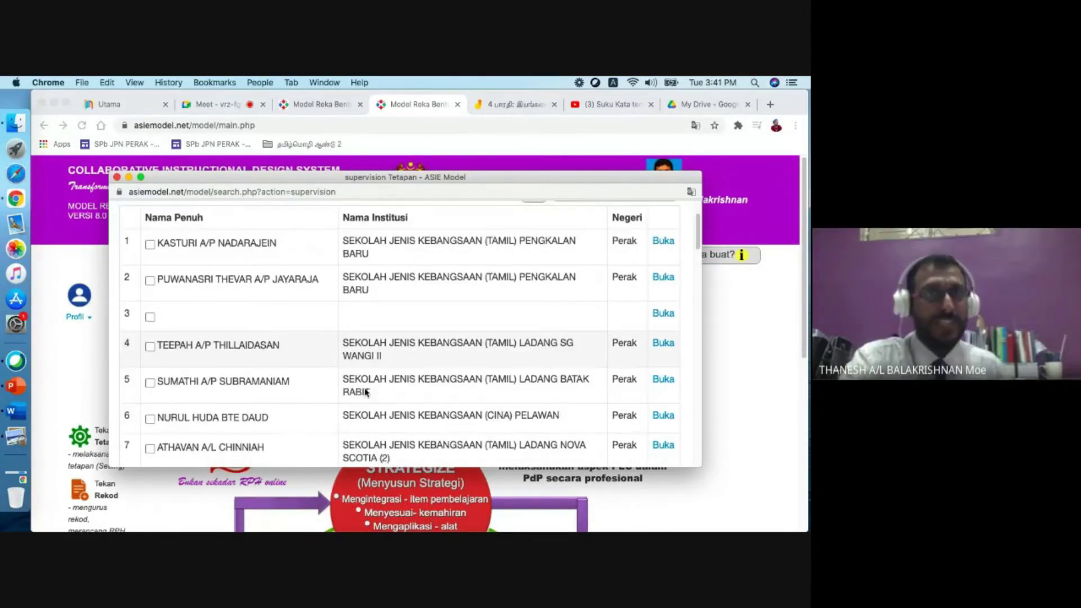
pyautogui.scroll(-10, 365, 393)
pyautogui.scroll(-5, 365, 392)
pyautogui.scroll(-10, 365, 392)
pyautogui.scroll(5, 220, 334)
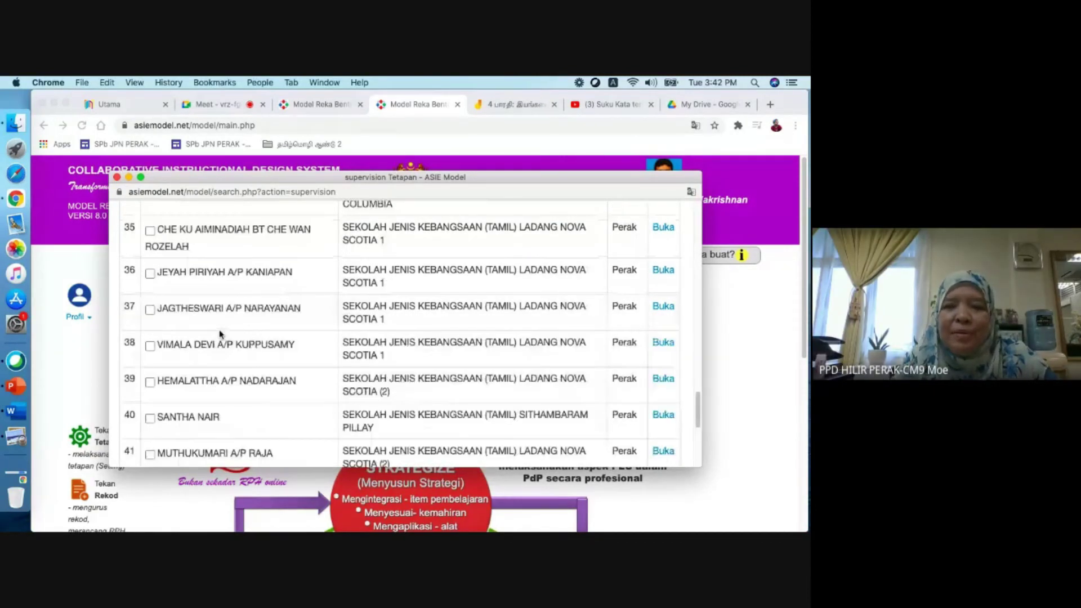
pyautogui.scroll(10, 220, 334)
pyautogui.scroll(3, 220, 334)
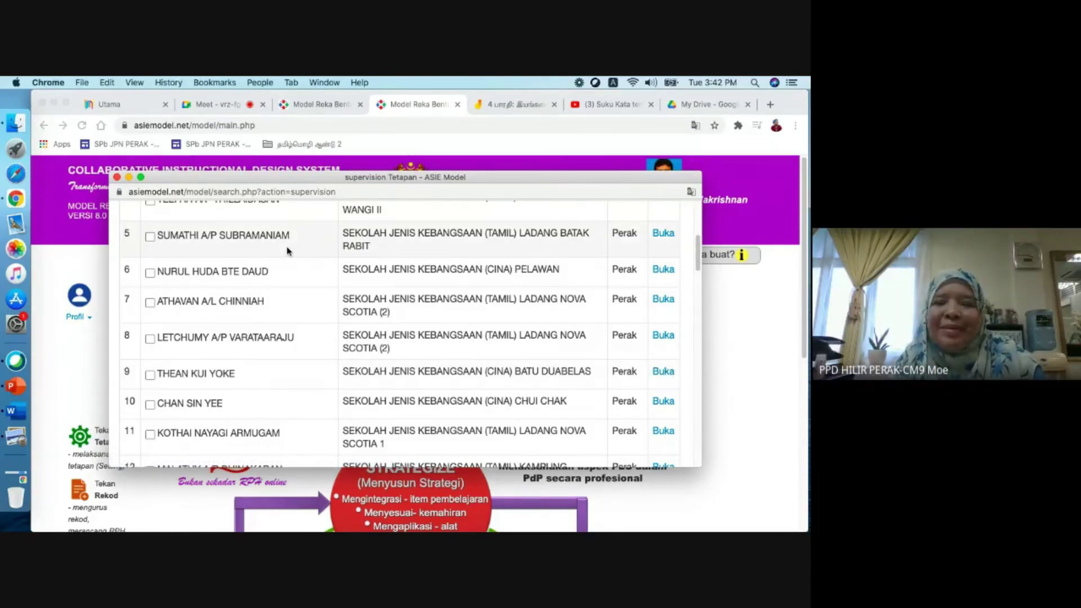
pyautogui.click(117, 178)
# Step: Bring up Rekod Penyeliaan in full screen again and return to the Senarai Pengguna search through Sunting Senarai Guru
pyautogui.click(167, 320)
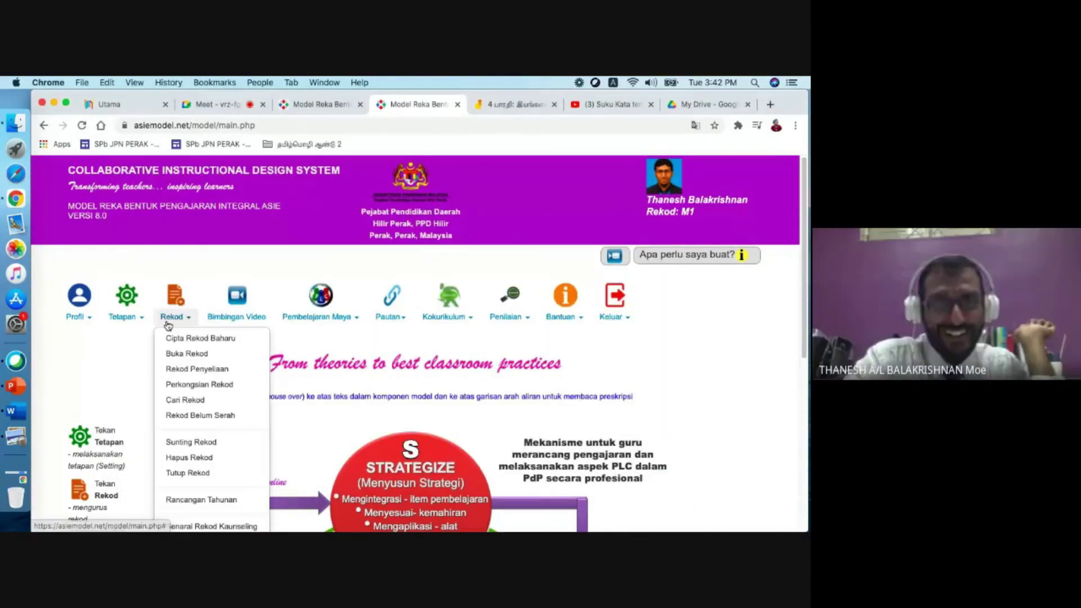
pyautogui.click(231, 370)
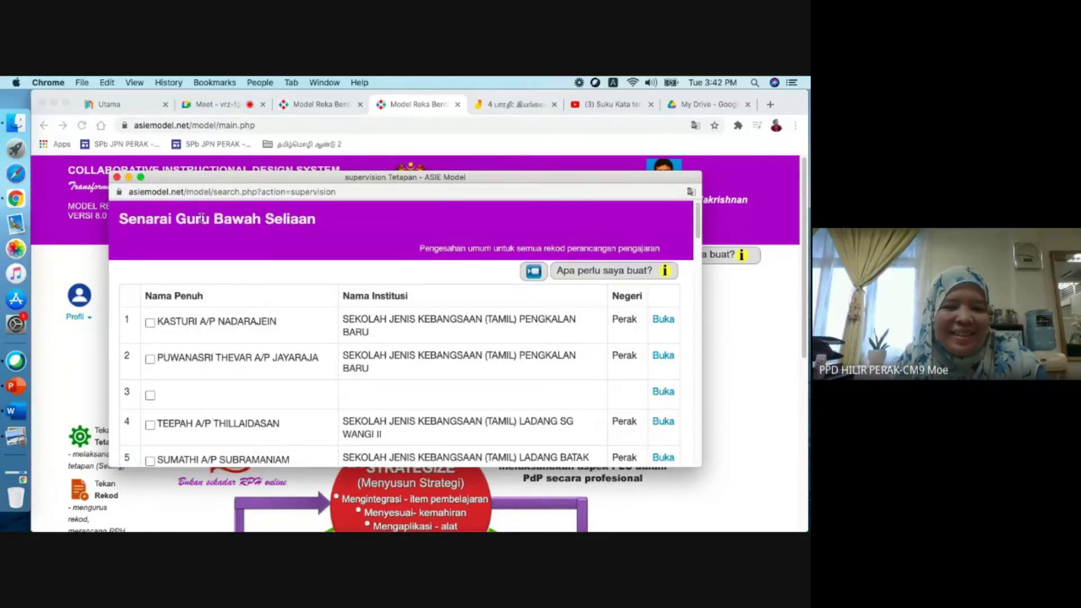
pyautogui.click(141, 177)
pyautogui.scroll(-15, 318, 285)
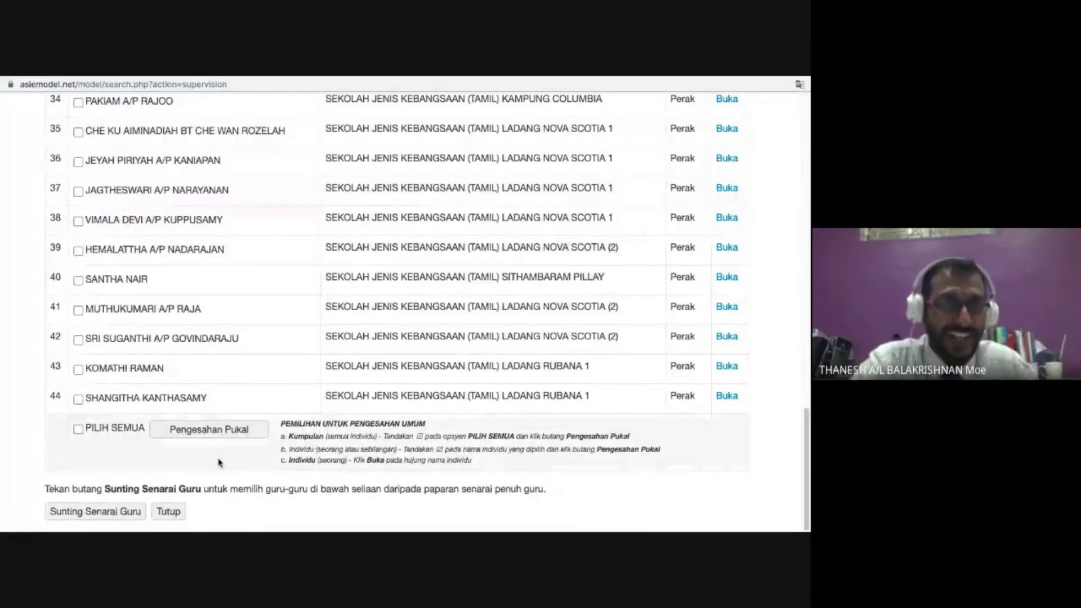
pyautogui.click(77, 513)
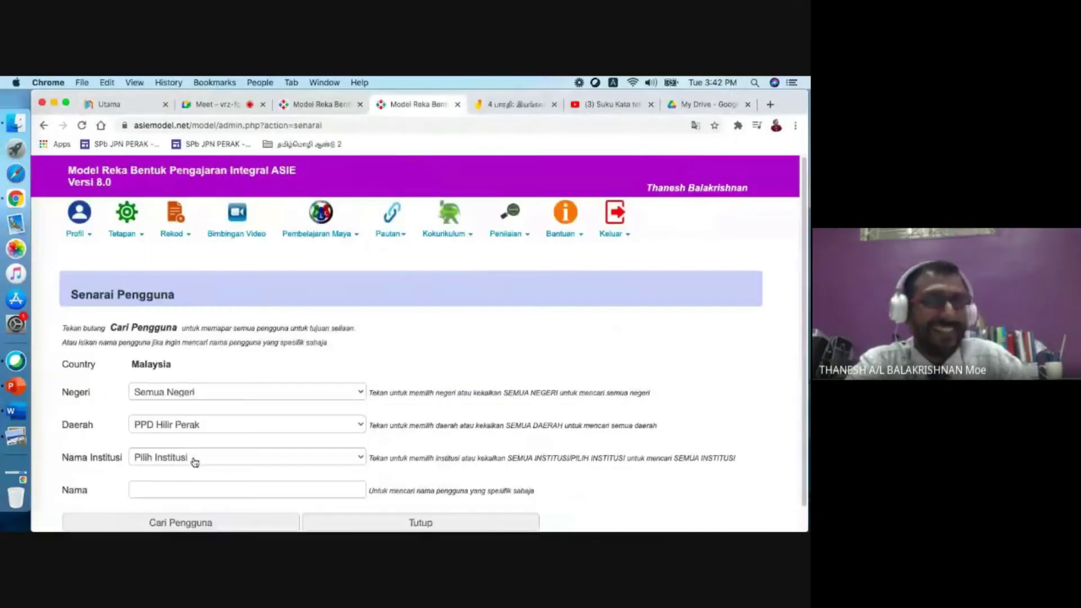
# Step: Search again for users of SEKOLAH JENIS KEBANGSAAN (CINA) BATU DUABELAS to find the teacher marked for Penyeliaan
pyautogui.scroll(-1, 194, 462)
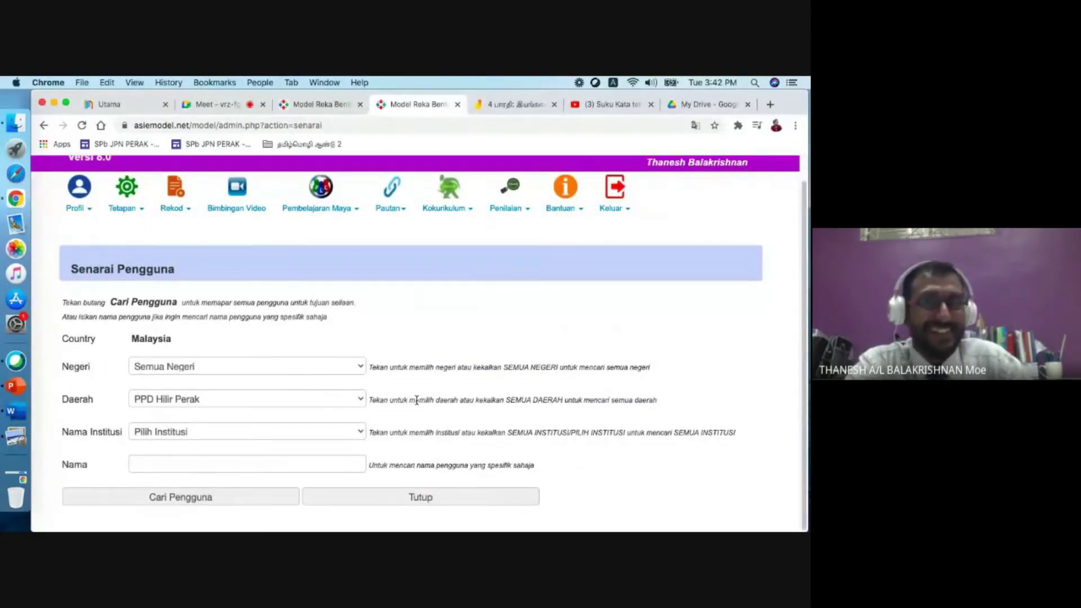
pyautogui.click(139, 434)
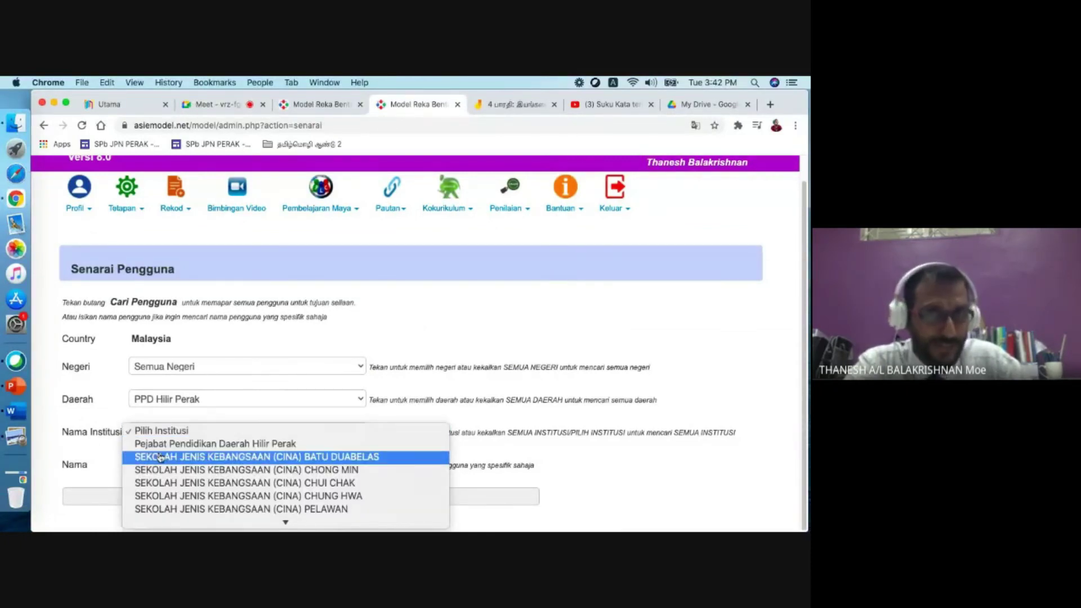
pyautogui.click(161, 458)
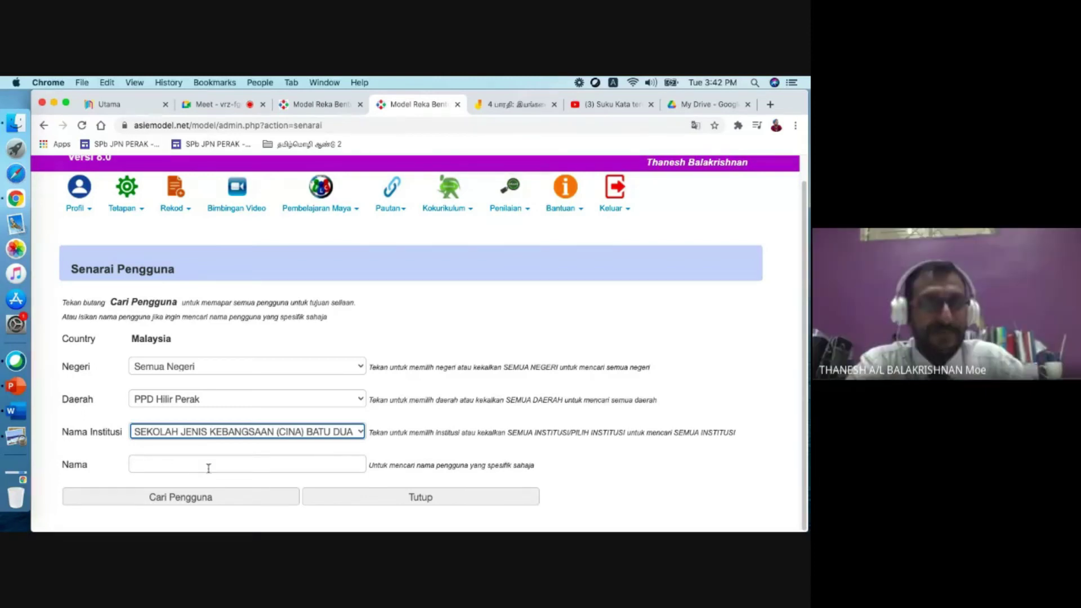
pyautogui.click(197, 503)
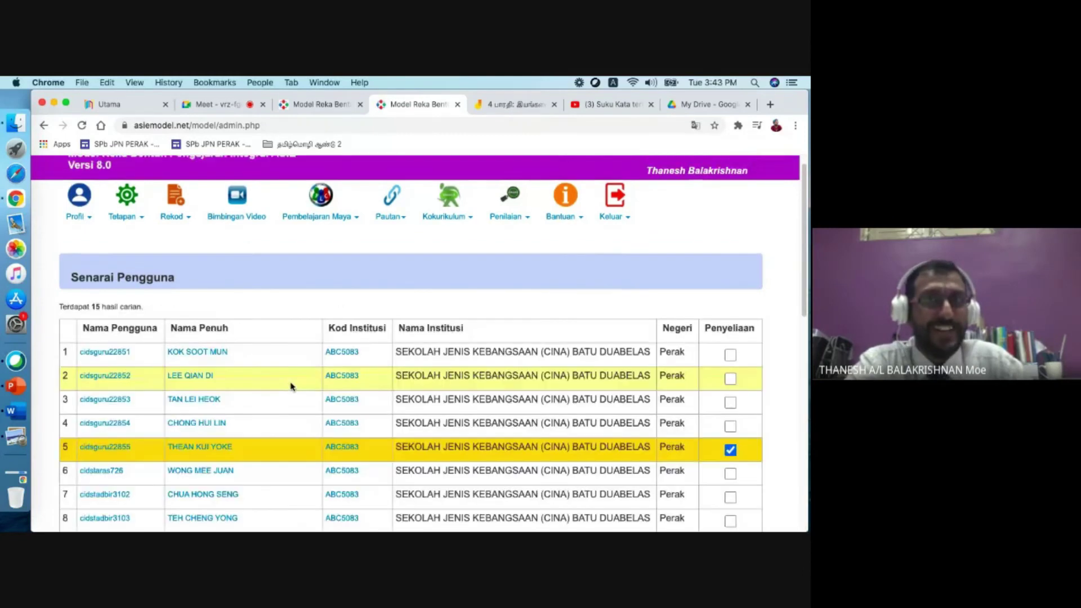
# Step: Unmark the fifth teacher of SEKOLAH JENIS KEBANGSAAN (CINA) BATU DUABELAS for Penyeliaan and mark the first teacher in Senarai Pengguna instead
pyautogui.scroll(-2, 290, 386)
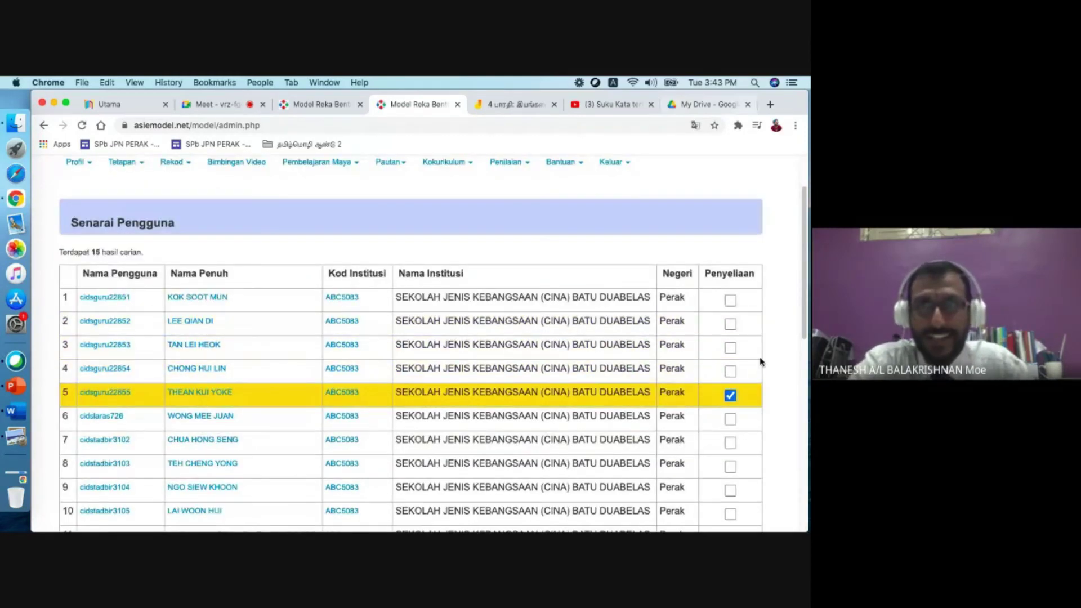
pyautogui.click(730, 397)
pyautogui.click(730, 302)
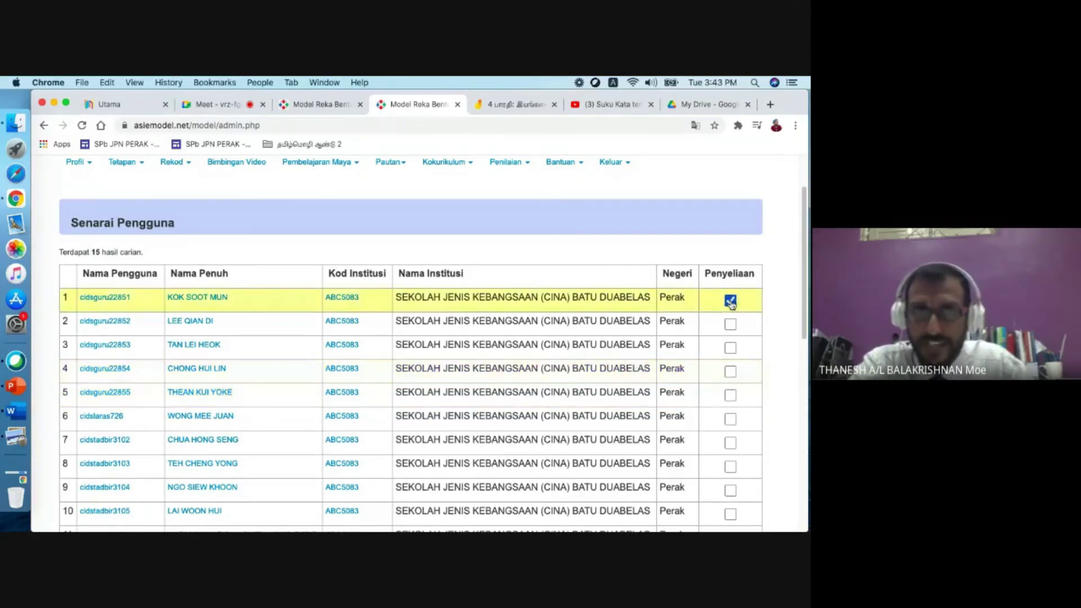
# Step: Search for users of SEKOLAH JENIS KEBANGSAAN (CINA) CHONG MIN
pyautogui.scroll(-10, 499, 390)
pyautogui.click(146, 366)
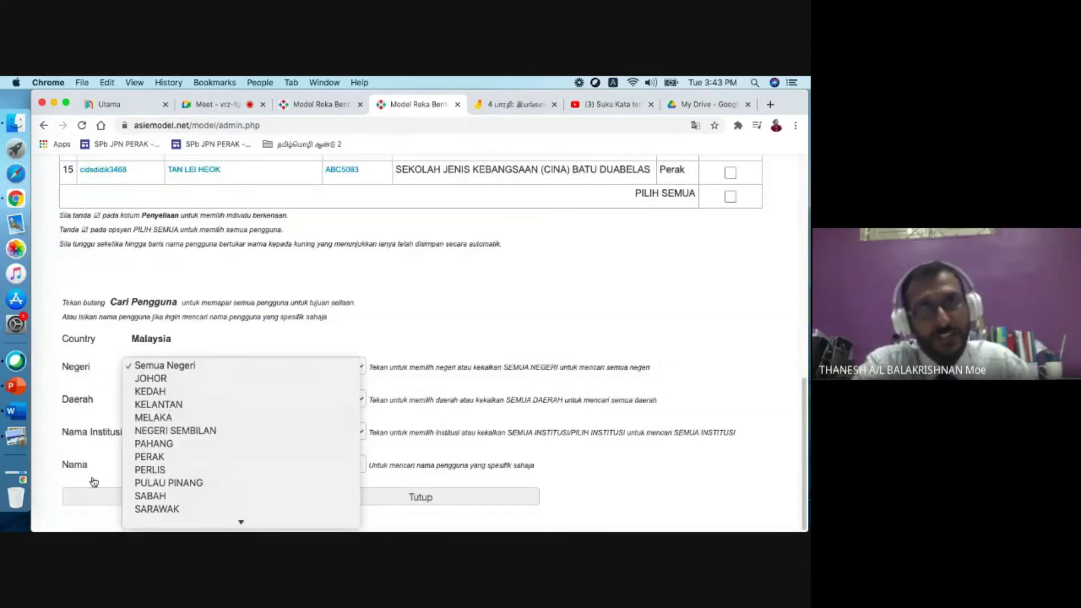
pyautogui.click(366, 448)
pyautogui.click(314, 432)
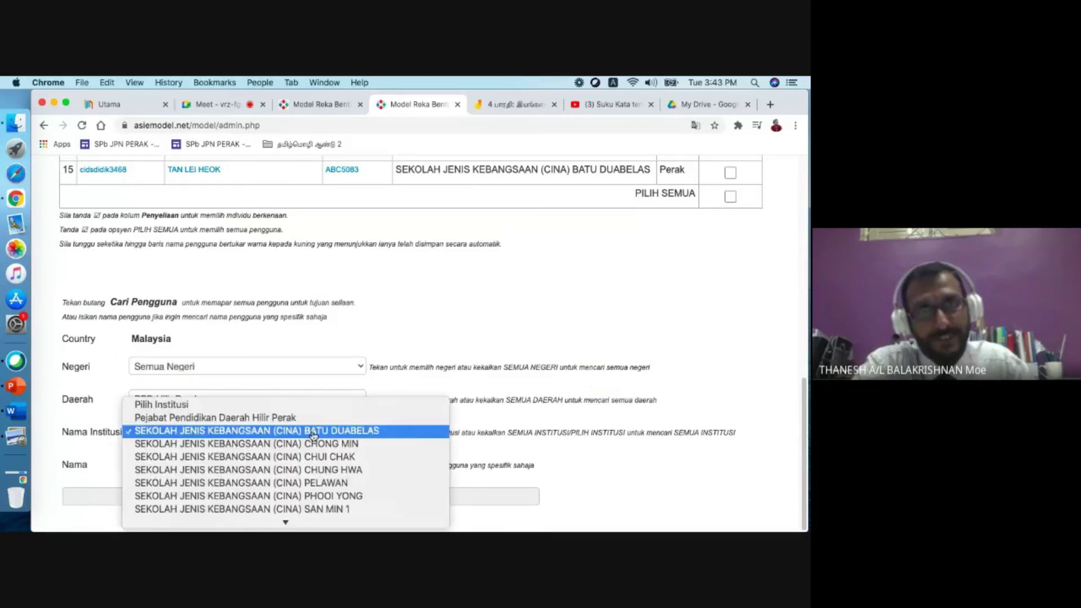
pyautogui.press('Escape')
pyautogui.click(315, 446)
pyautogui.click(231, 496)
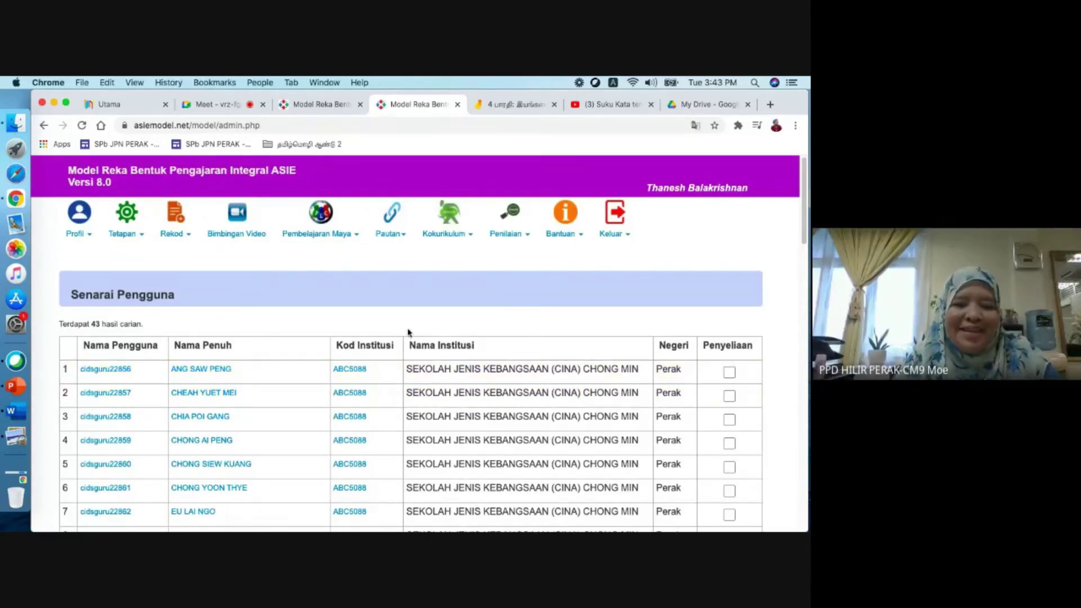
pyautogui.click(165, 235)
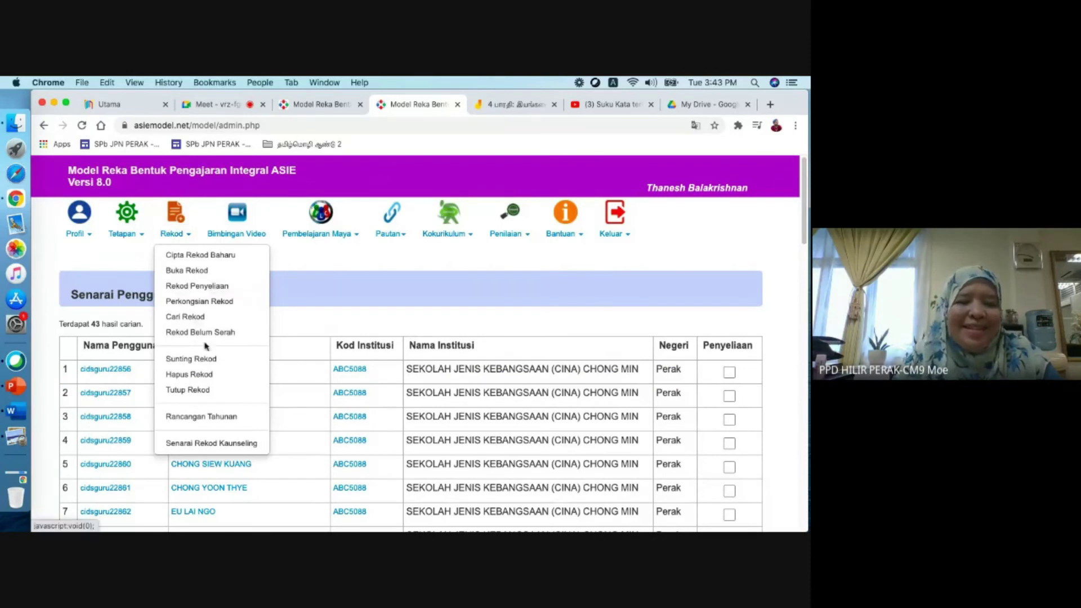
pyautogui.click(123, 234)
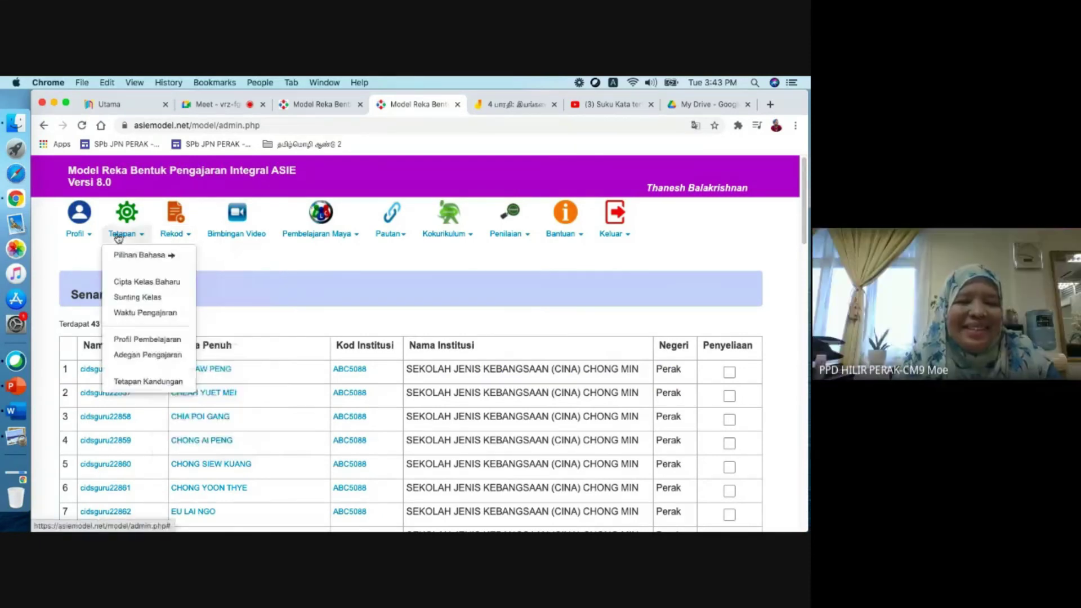
pyautogui.click(173, 234)
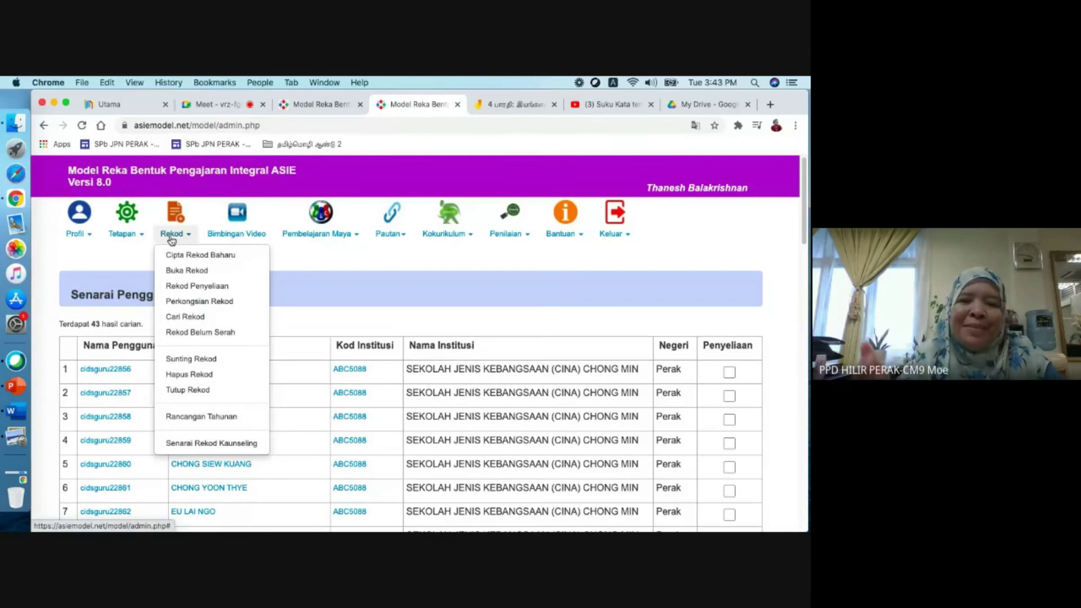
pyautogui.click(314, 258)
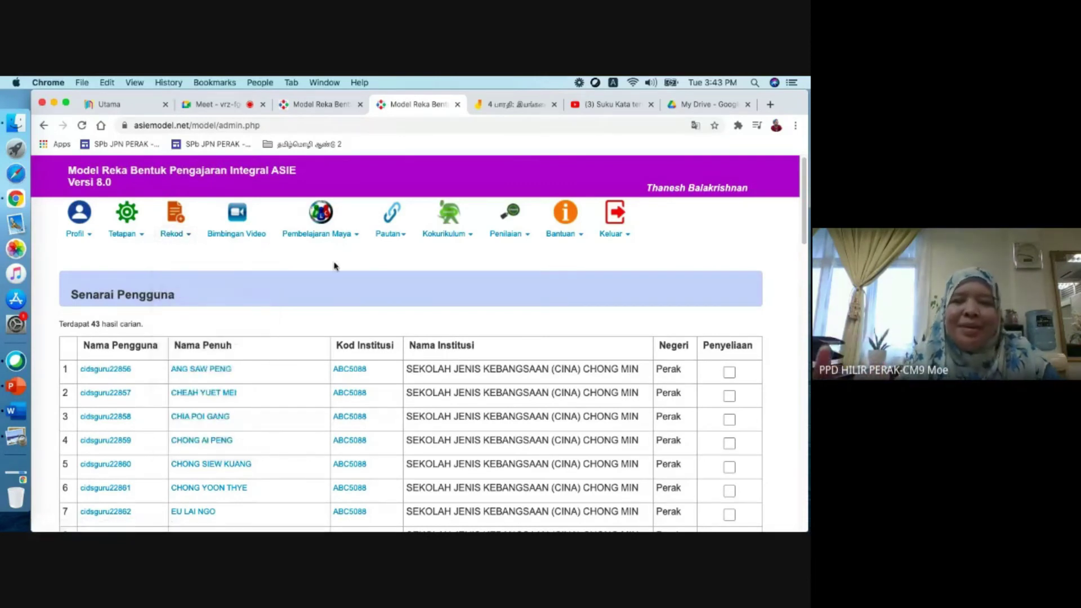
pyautogui.click(126, 234)
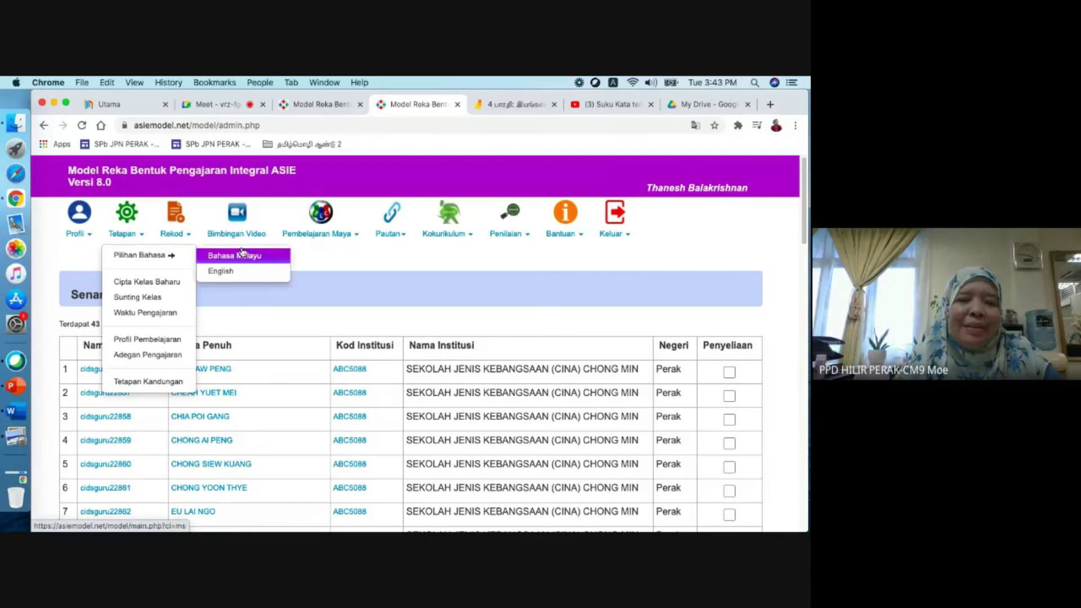
# Step: Close Senarai Pengguna and return to the main model page
pyautogui.scroll(-15, 340, 454)
pyautogui.scroll(-3, 341, 454)
pyautogui.click(432, 501)
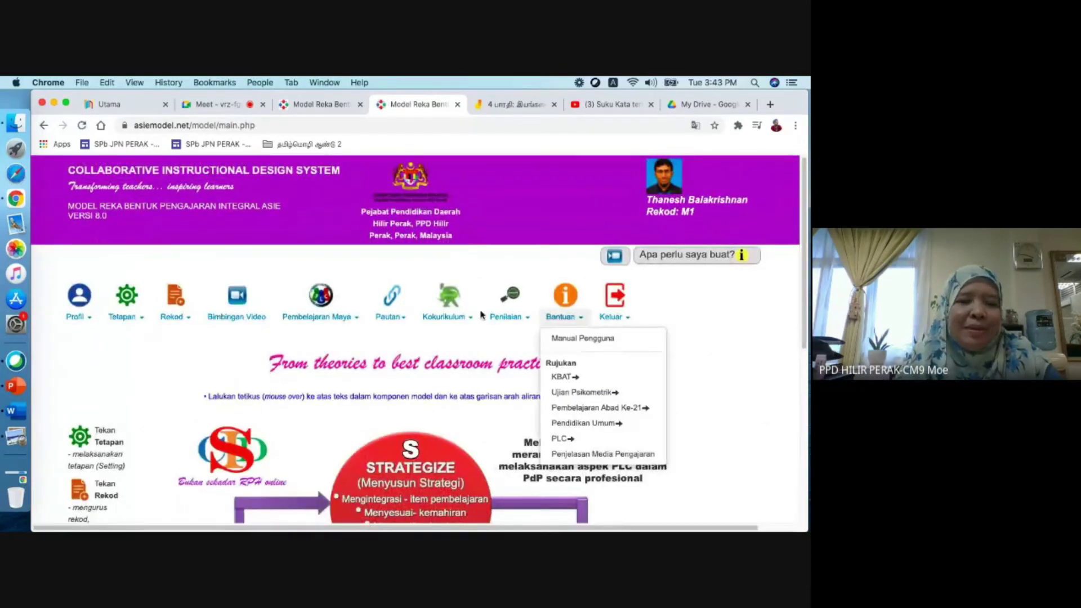
pyautogui.moveTo(194, 329)
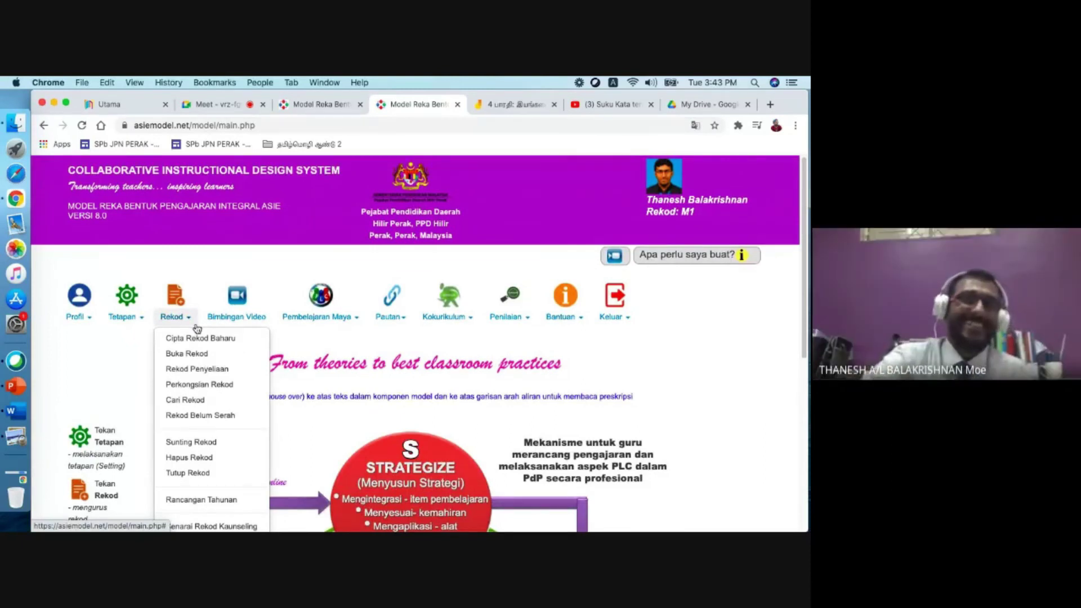
pyautogui.moveTo(445, 316)
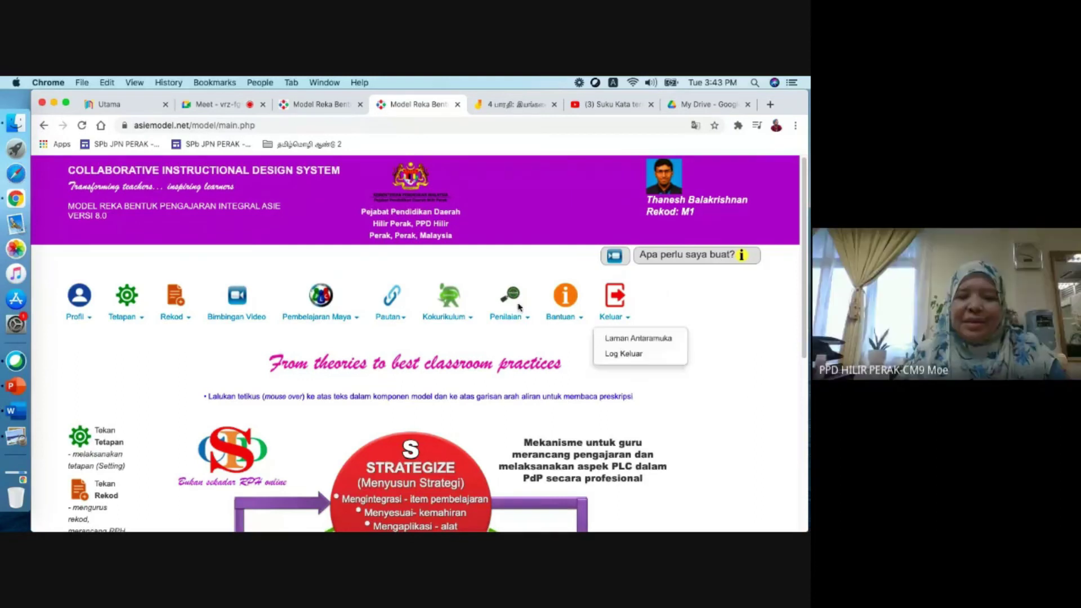
pyautogui.moveTo(526, 304)
pyautogui.moveTo(294, 308)
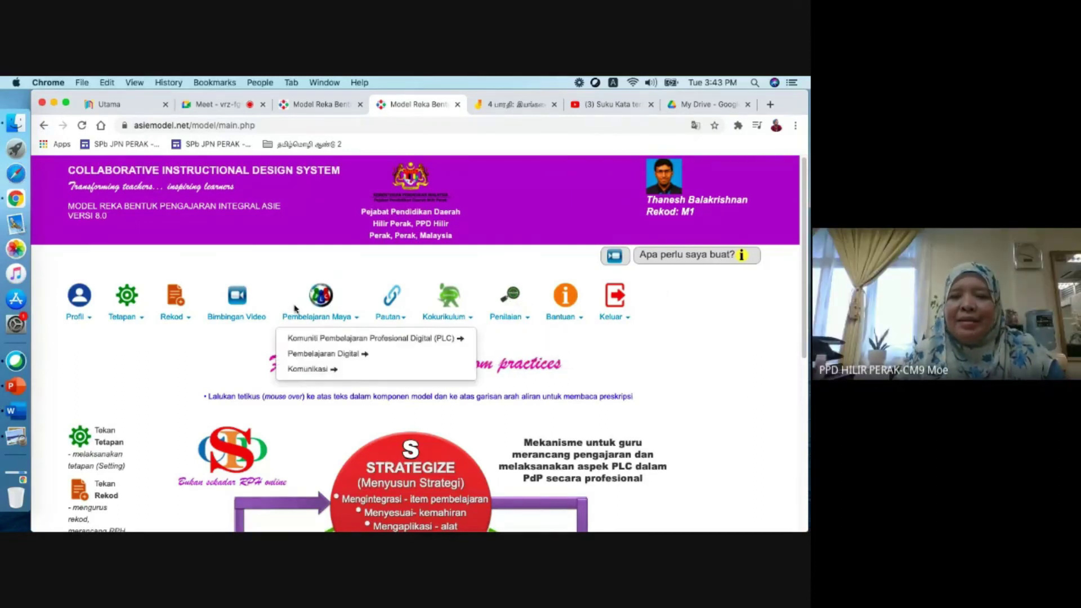
pyautogui.moveTo(350, 370)
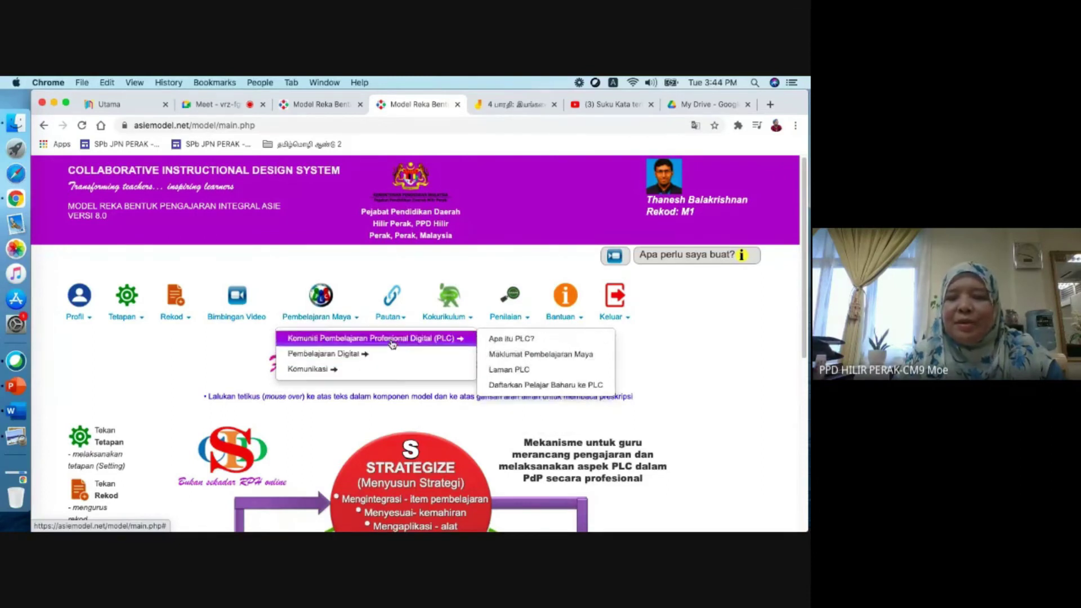
pyautogui.moveTo(172, 304)
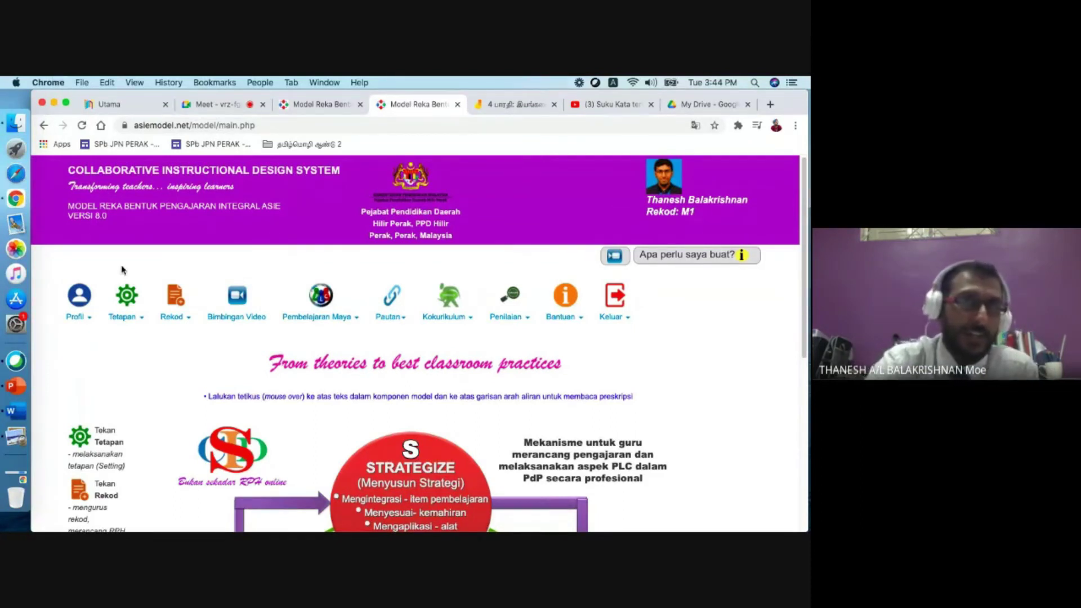
# Step: Try a new class in Cipta Kelas Baharu with Kategori Sekolah Sekolah Rendah and Aras Kelas Pemulihan Khas, and close the form unsaved
pyautogui.click(123, 317)
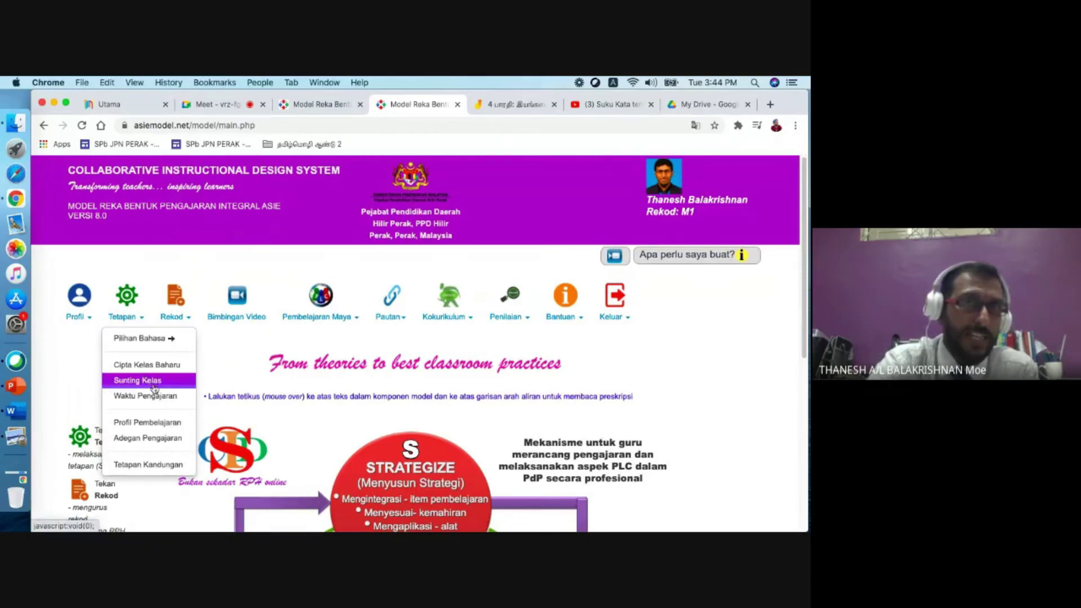
pyautogui.click(181, 365)
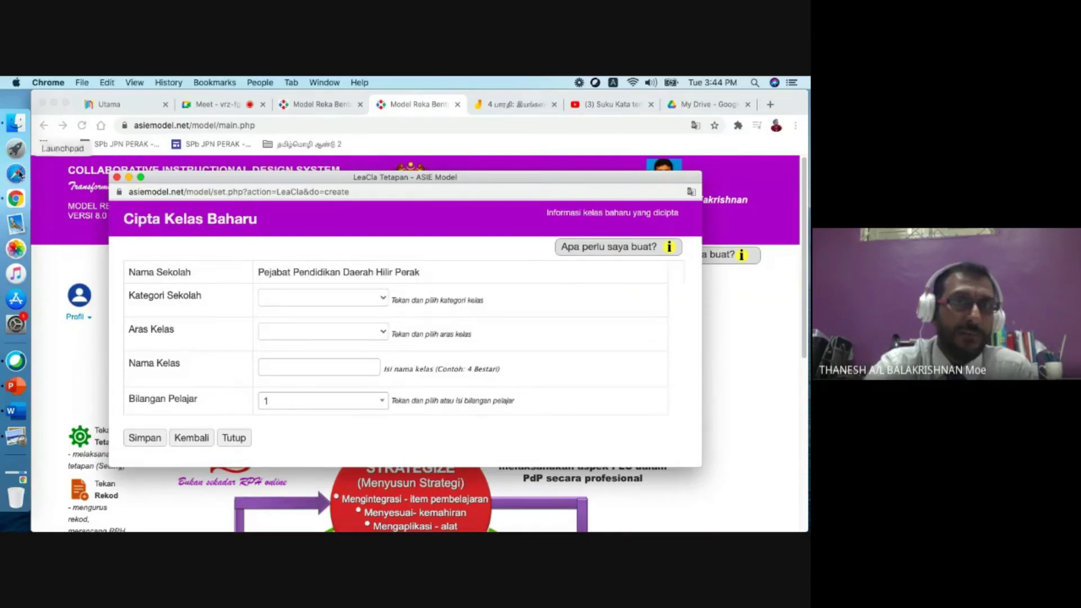
pyautogui.click(301, 299)
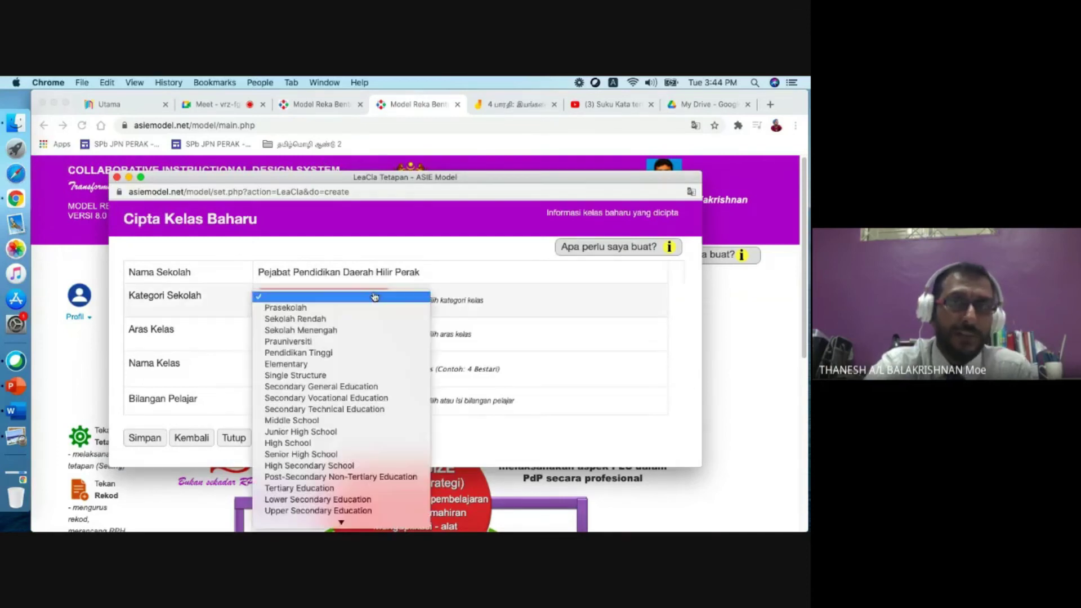
pyautogui.click(325, 319)
pyautogui.click(306, 333)
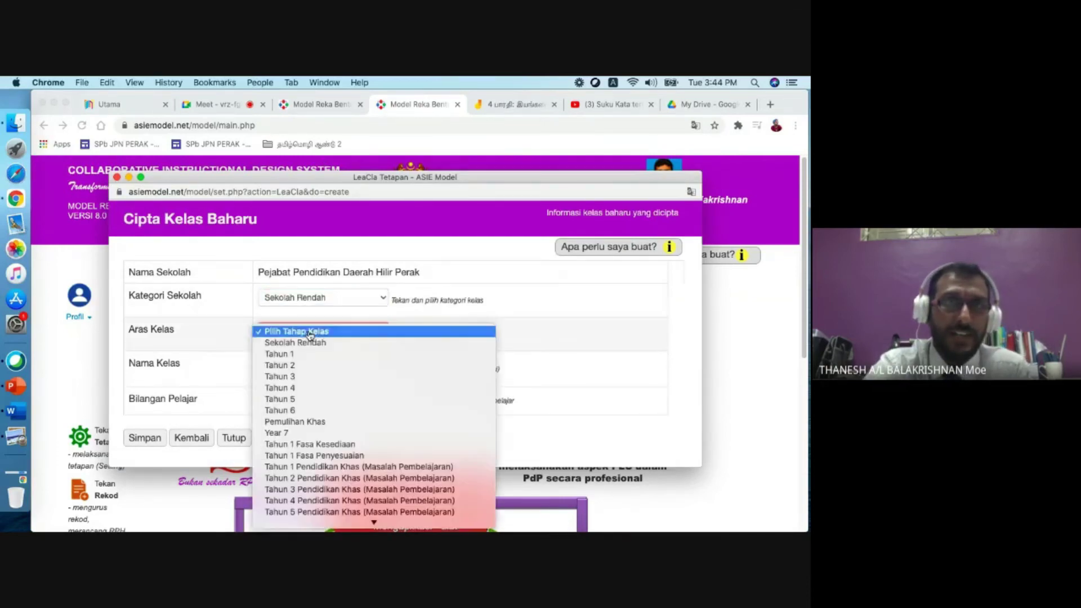
pyautogui.click(301, 423)
pyautogui.click(273, 370)
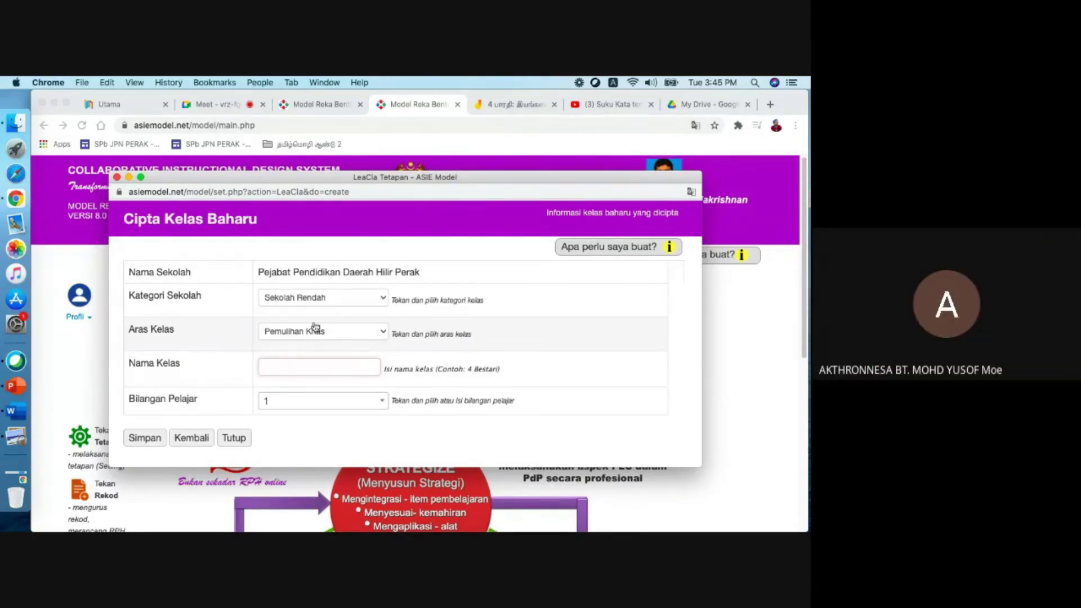
pyautogui.click(116, 178)
# Step: Search Rancangan Pengajaran Tahunan by the account holder's name and open the 2021 cg_primary_pemulihan_khas Bahasa Melayu plan
pyautogui.click(173, 316)
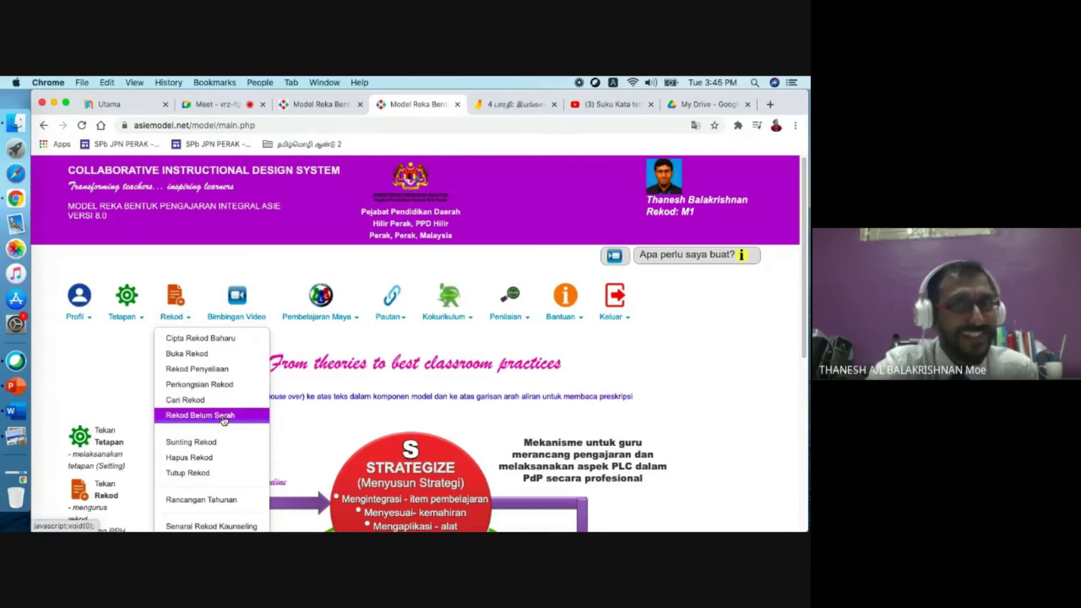
pyautogui.click(225, 508)
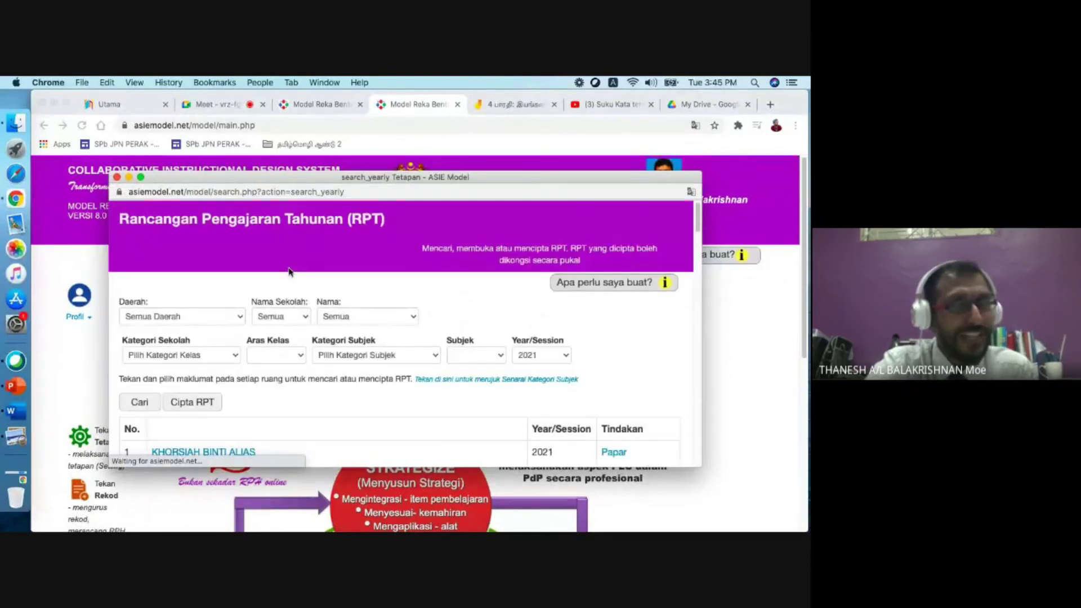
pyautogui.click(398, 317)
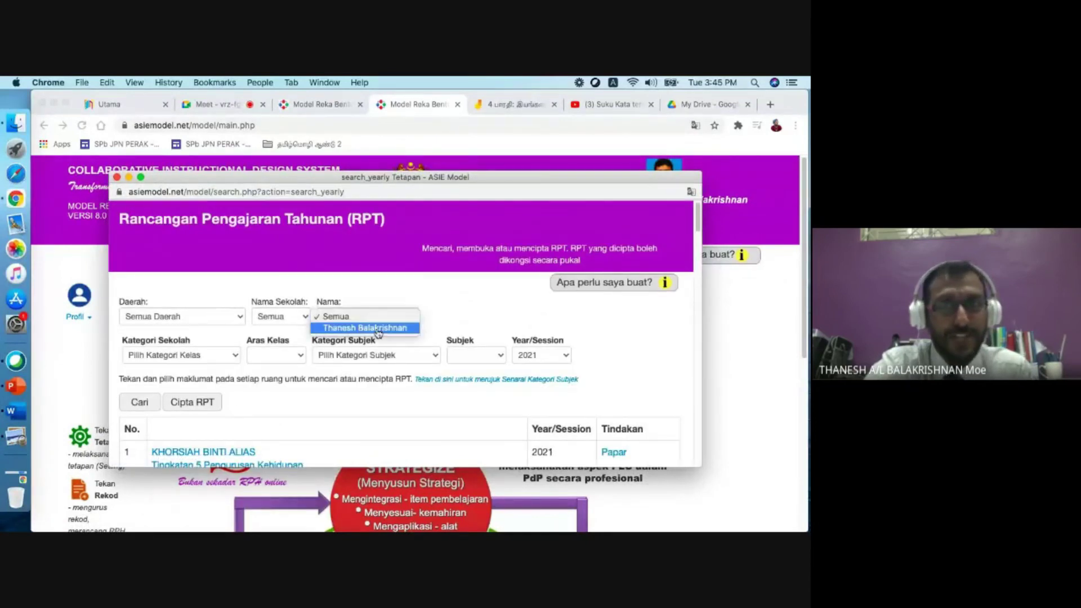
pyautogui.click(362, 326)
pyautogui.click(127, 404)
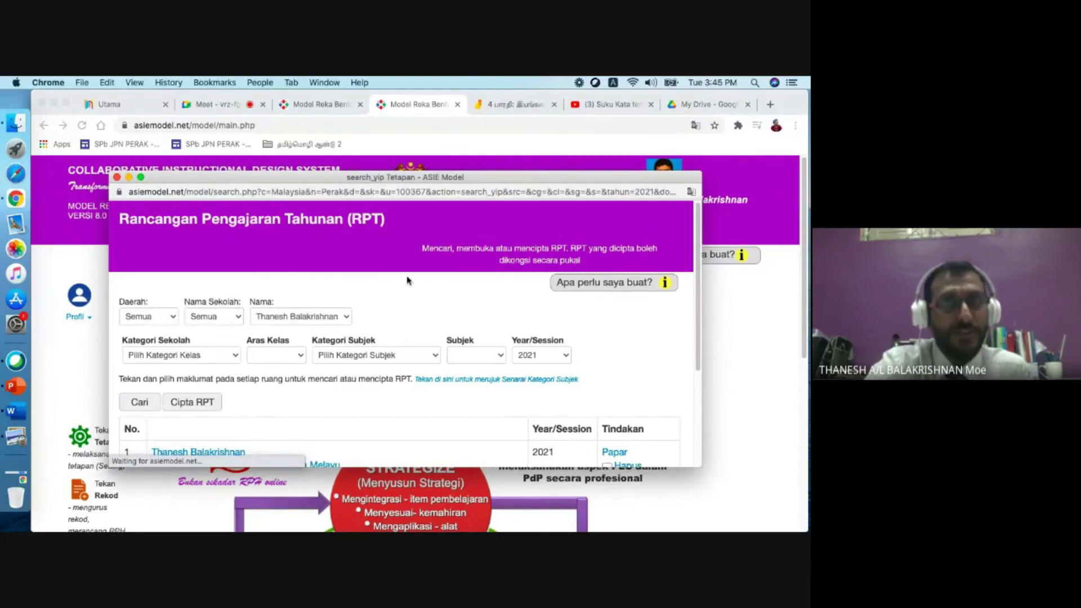
pyautogui.scroll(-5, 407, 280)
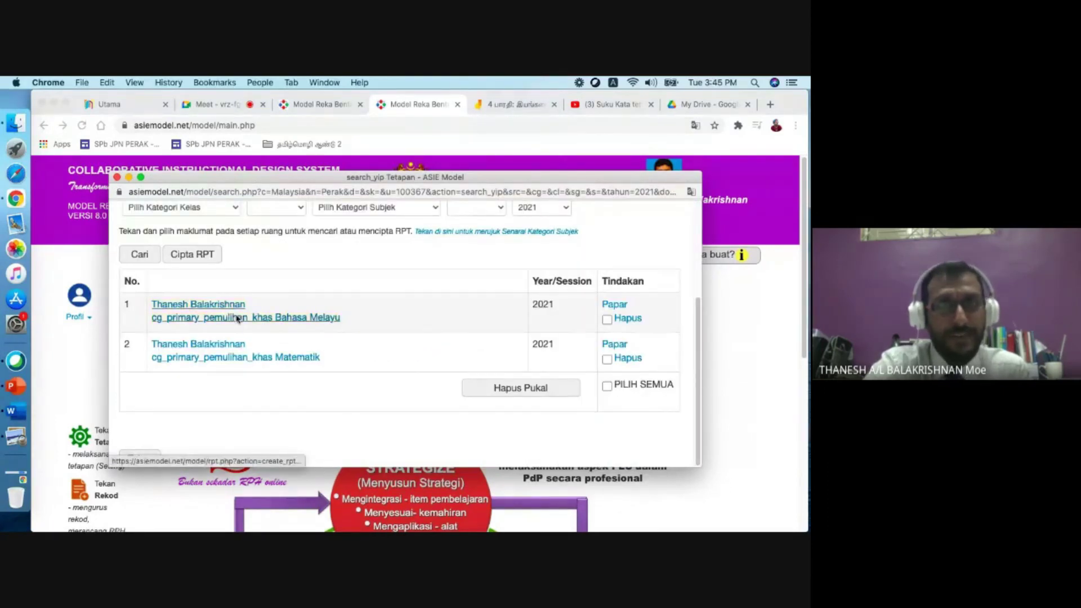
pyautogui.click(238, 319)
pyautogui.click(405, 315)
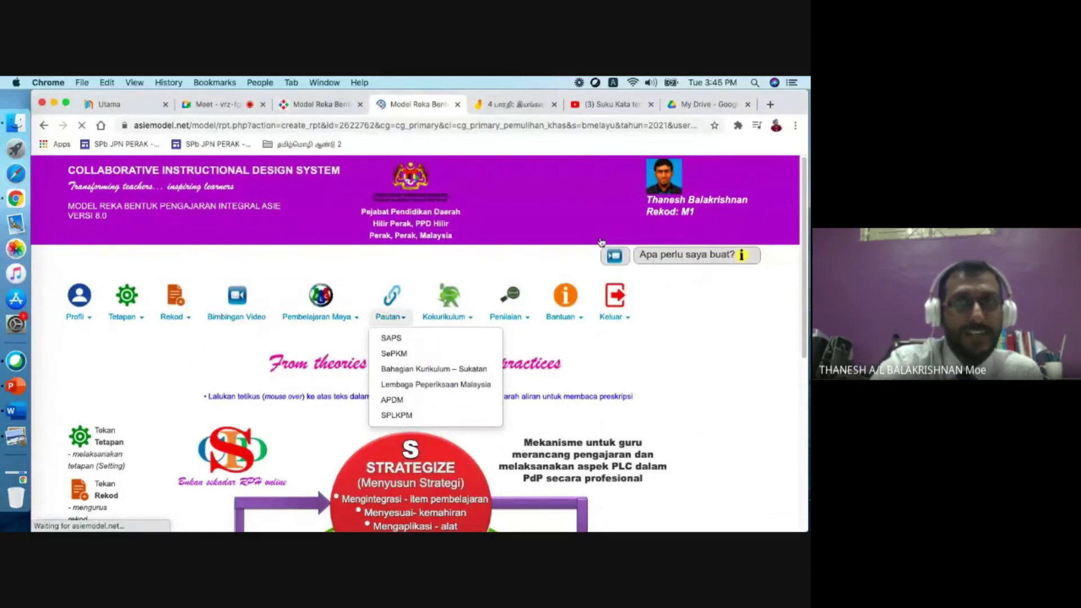
# Step: Add KP 1 : Huruf – huruf vokal and KP 9 - Suku kata KVK to Kemahiran Pemulihan in the plan's new record row
pyautogui.scroll(-10, 293, 366)
pyautogui.click(218, 387)
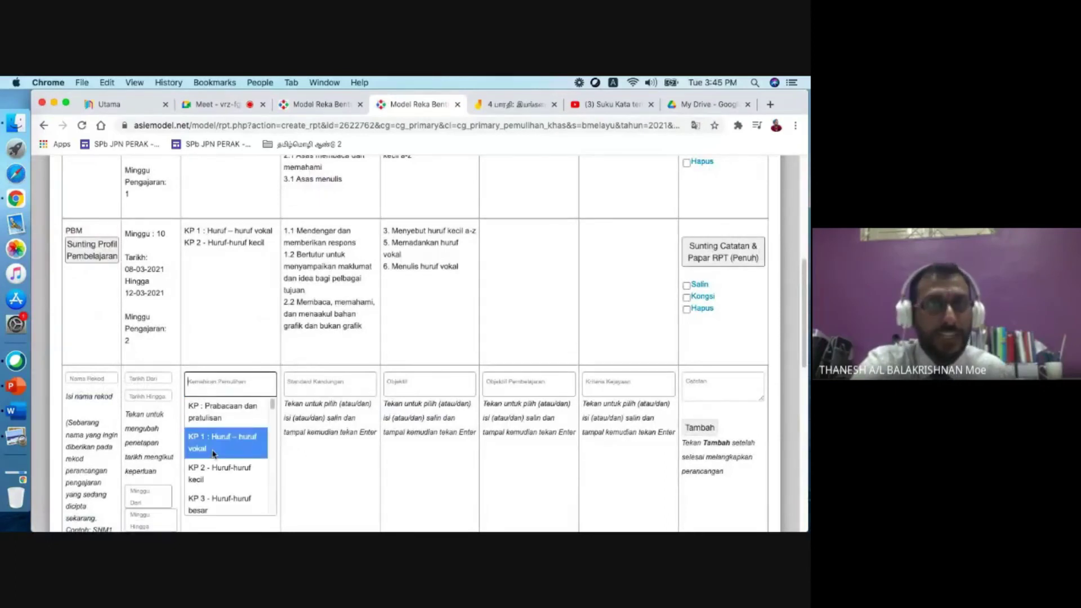
pyautogui.click(224, 454)
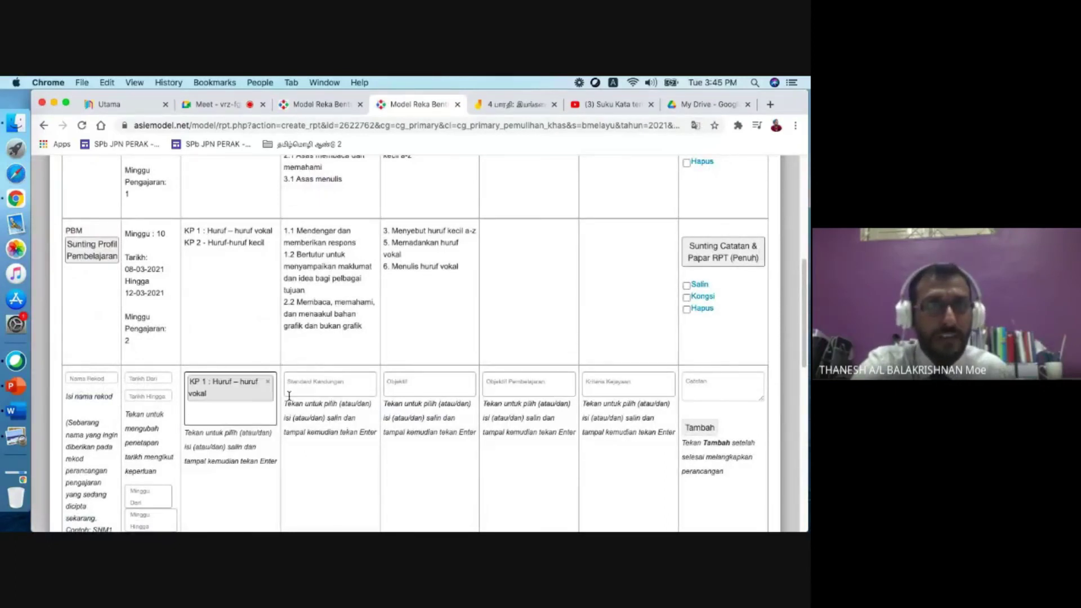
pyautogui.scroll(-4, 231, 420)
pyautogui.click(228, 199)
pyautogui.scroll(-3, 228, 270)
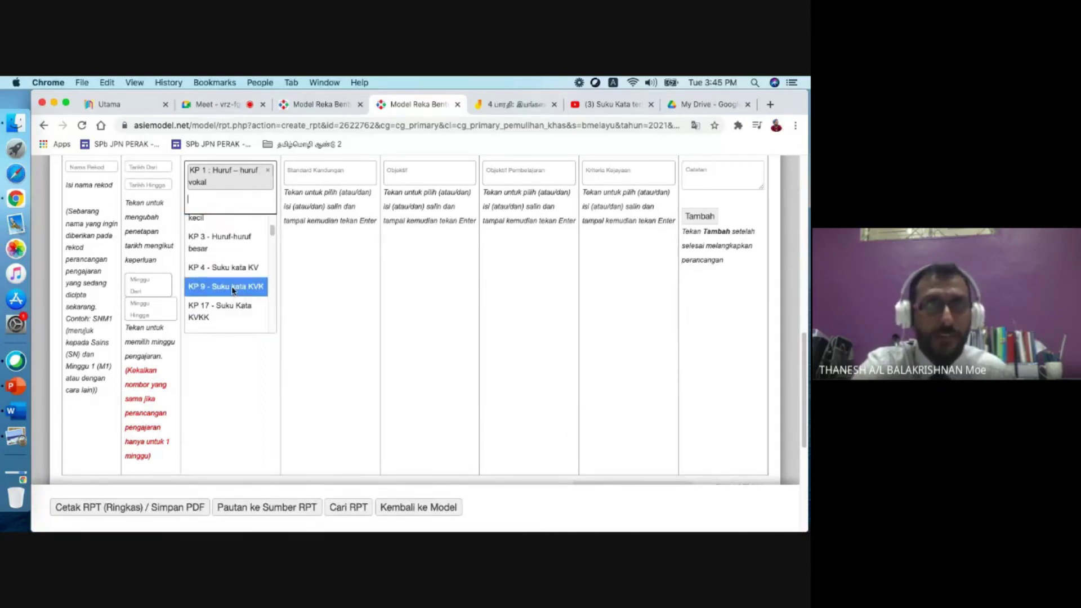
pyautogui.click(232, 288)
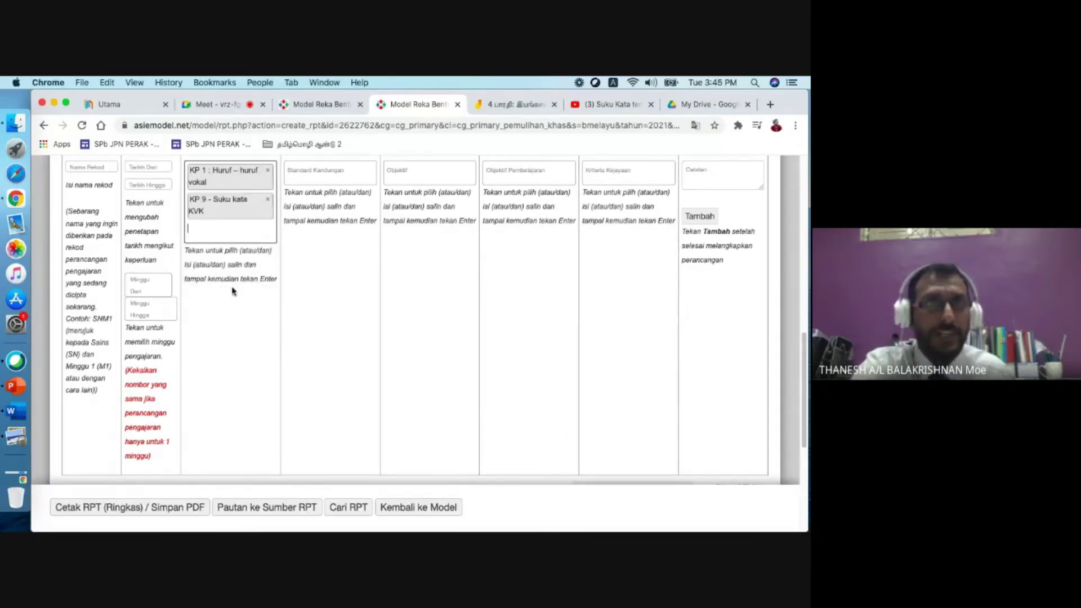
# Step: Check the Standard Kandungan options and add KP 15 – Perkataan KVK + KV + KVK to Kemahiran Pemulihan
pyautogui.click(299, 179)
pyautogui.scroll(-1, 301, 254)
pyautogui.scroll(2, 301, 253)
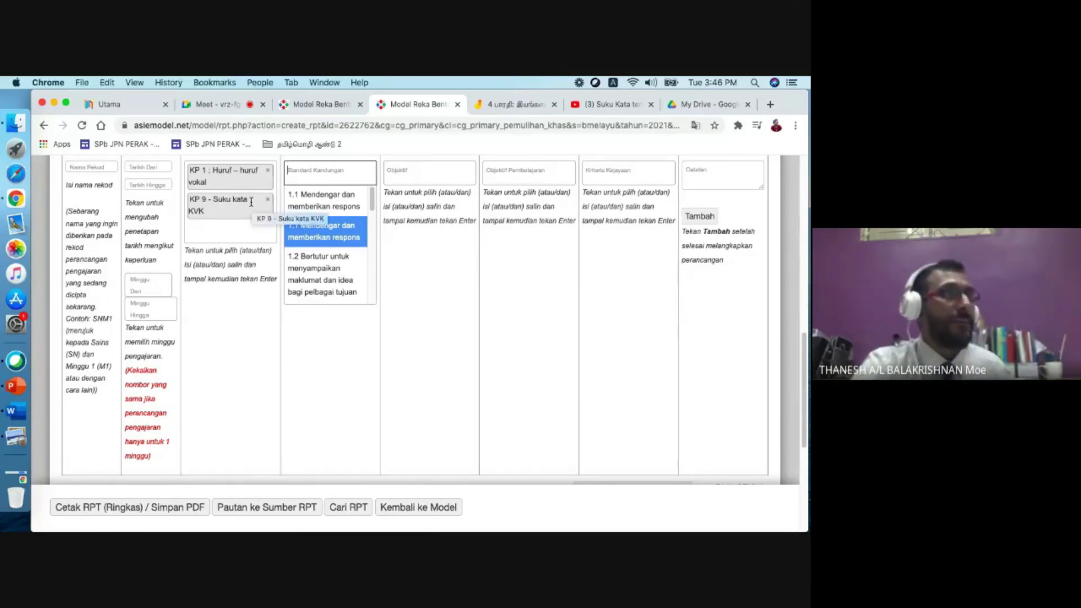
pyautogui.click(229, 229)
pyautogui.scroll(-3, 234, 315)
pyautogui.click(234, 331)
# Step: Examine the available Standard Kandungan and Objektif options for the chosen Kemahiran Pemulihan entries
pyautogui.click(334, 176)
pyautogui.scroll(-5, 333, 251)
pyautogui.scroll(-10, 333, 251)
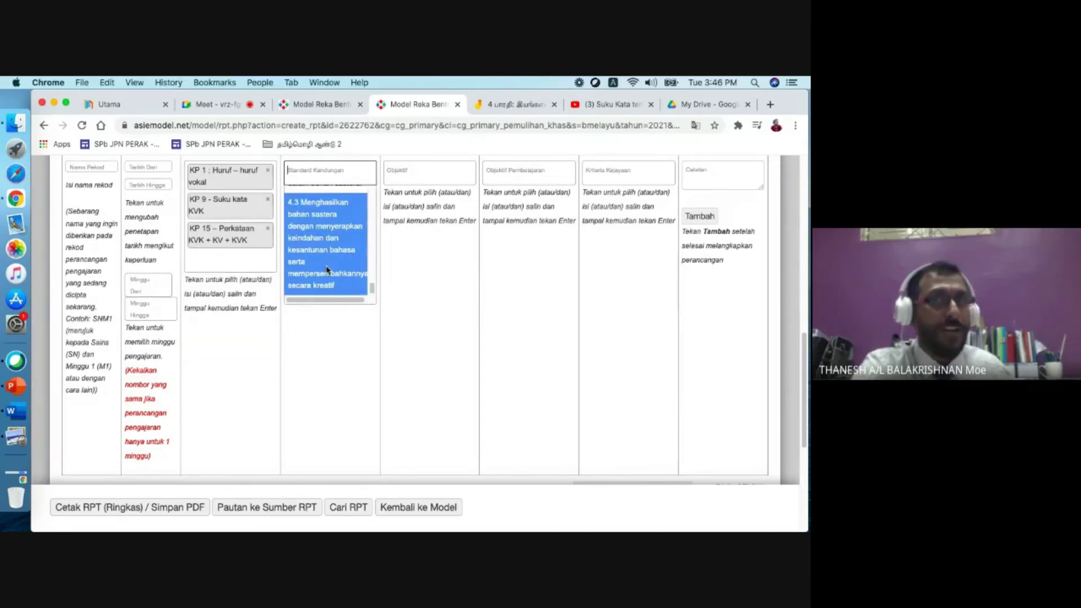
pyautogui.click(403, 172)
pyautogui.scroll(-5, 412, 251)
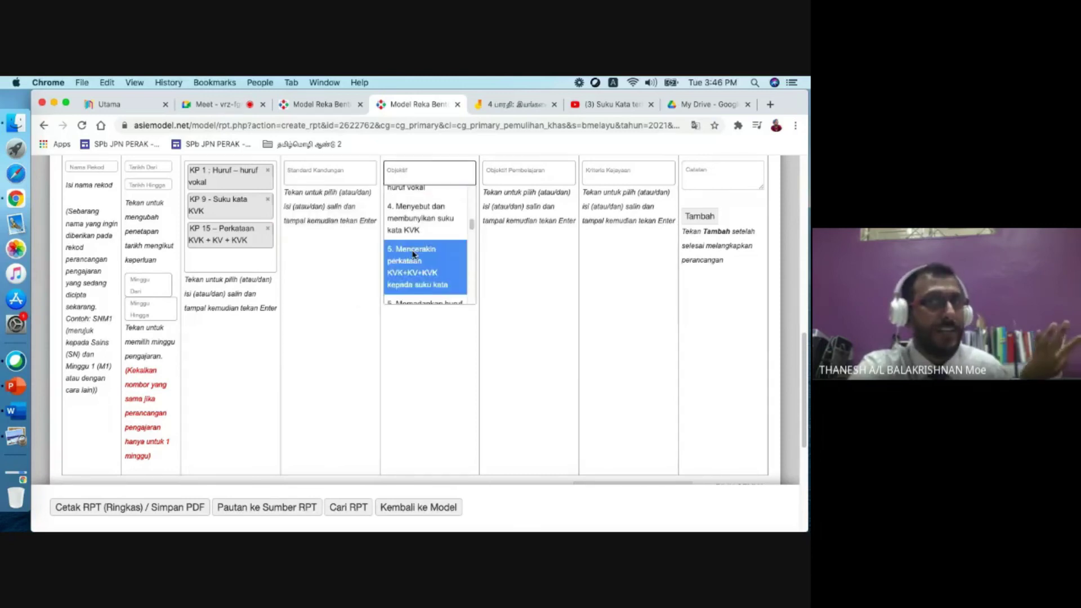
pyautogui.scroll(-10, 412, 254)
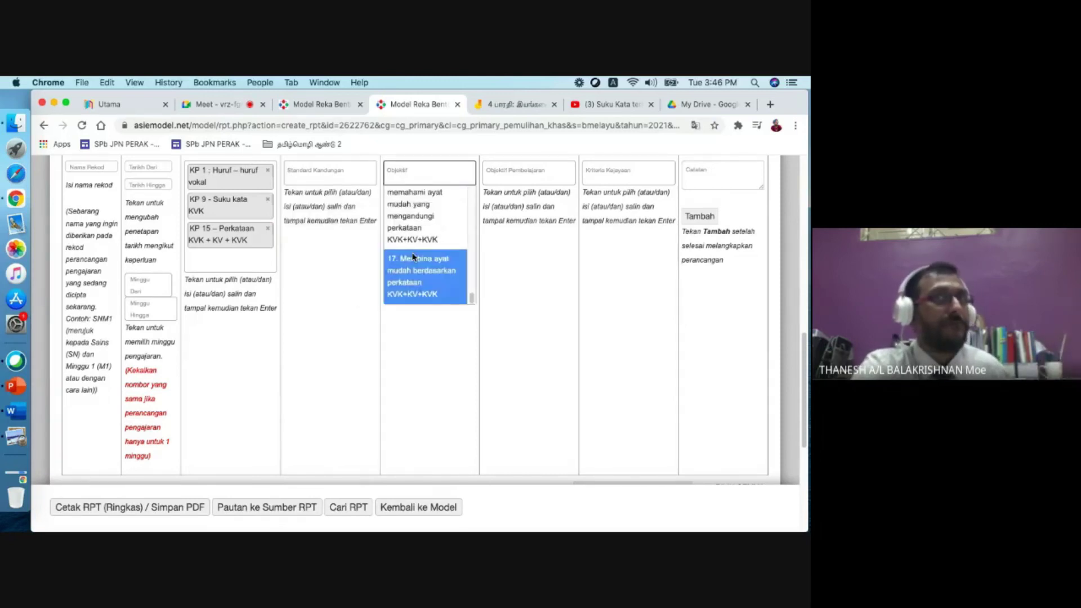
# Step: Review the Pemulihan Khas plan and return to the main model page without saving the new record
pyautogui.scroll(3, 373, 237)
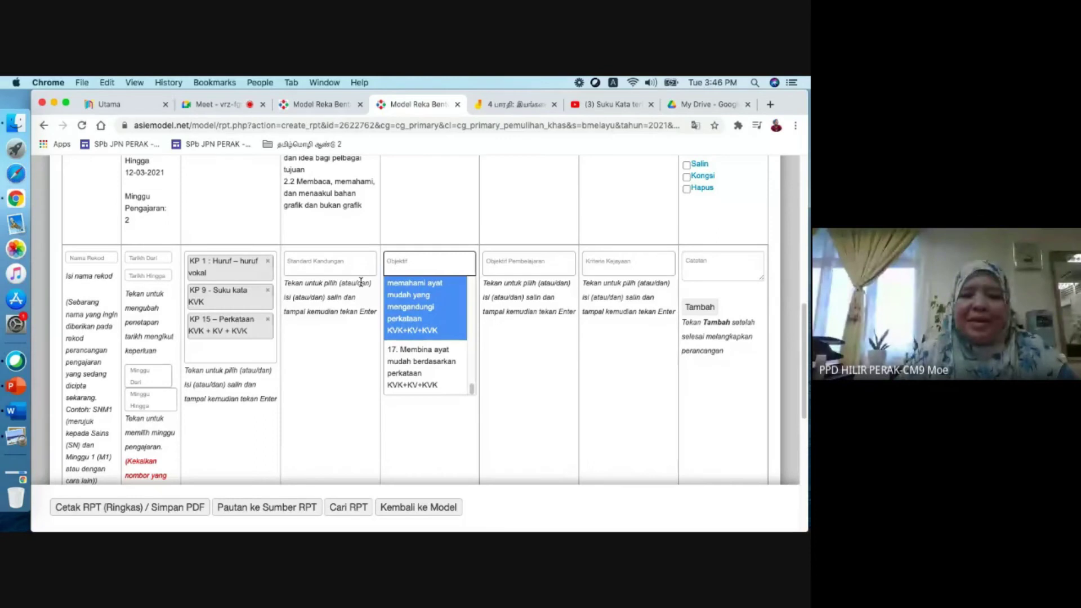
pyautogui.press('Down')
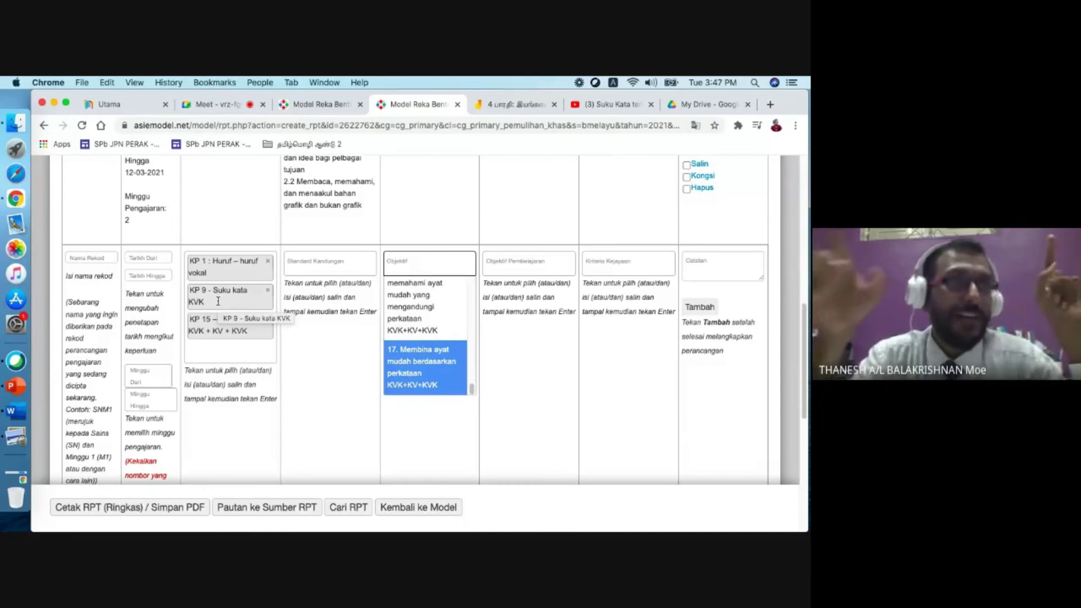
pyautogui.scroll(15, 218, 301)
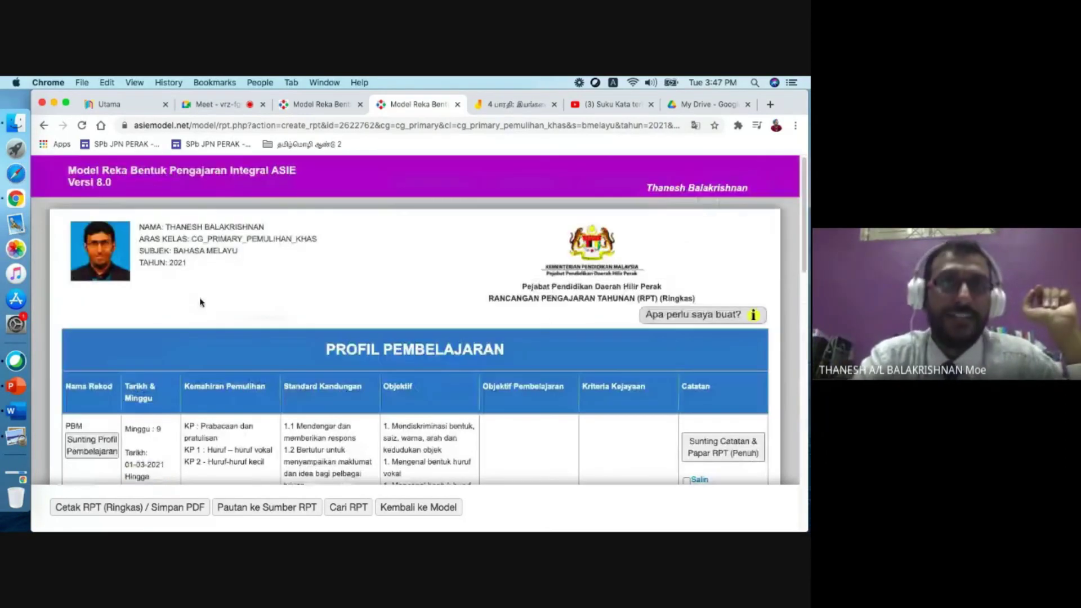
pyautogui.scroll(-10, 229, 164)
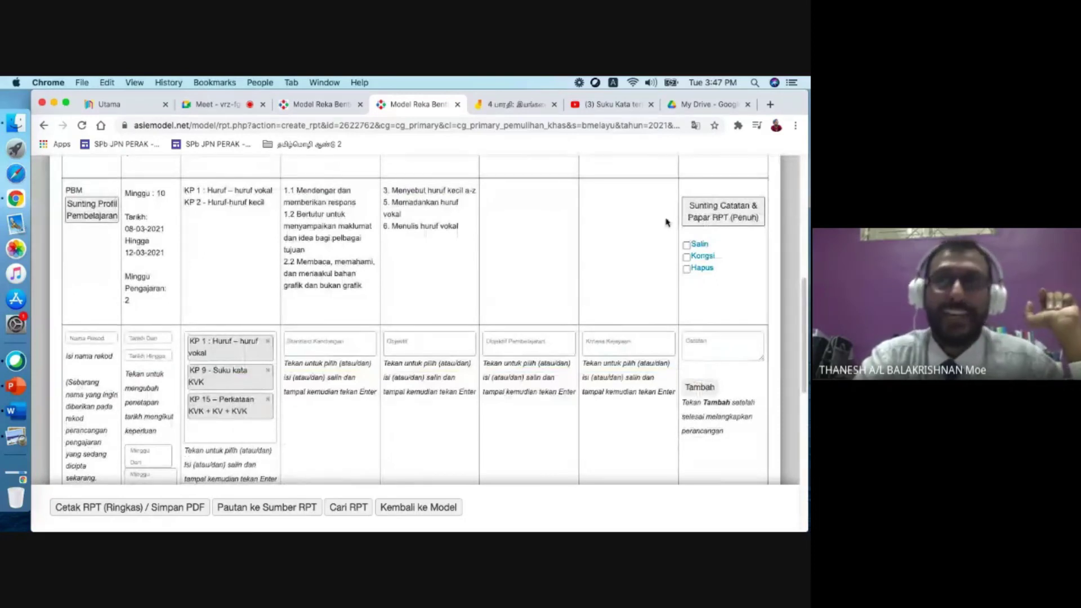
pyautogui.scroll(-10, 786, 293)
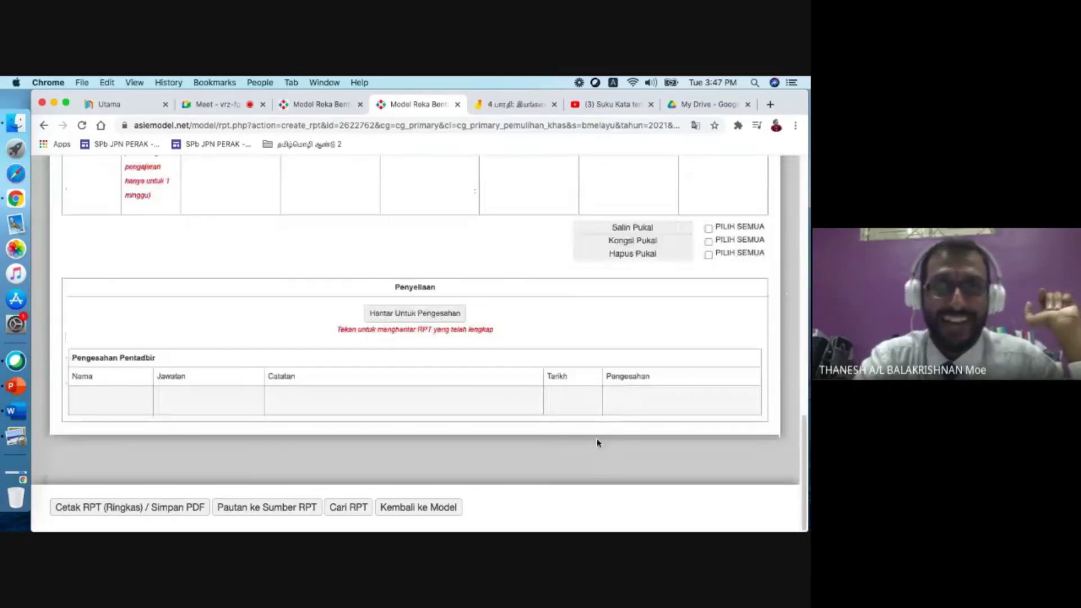
pyautogui.click(432, 509)
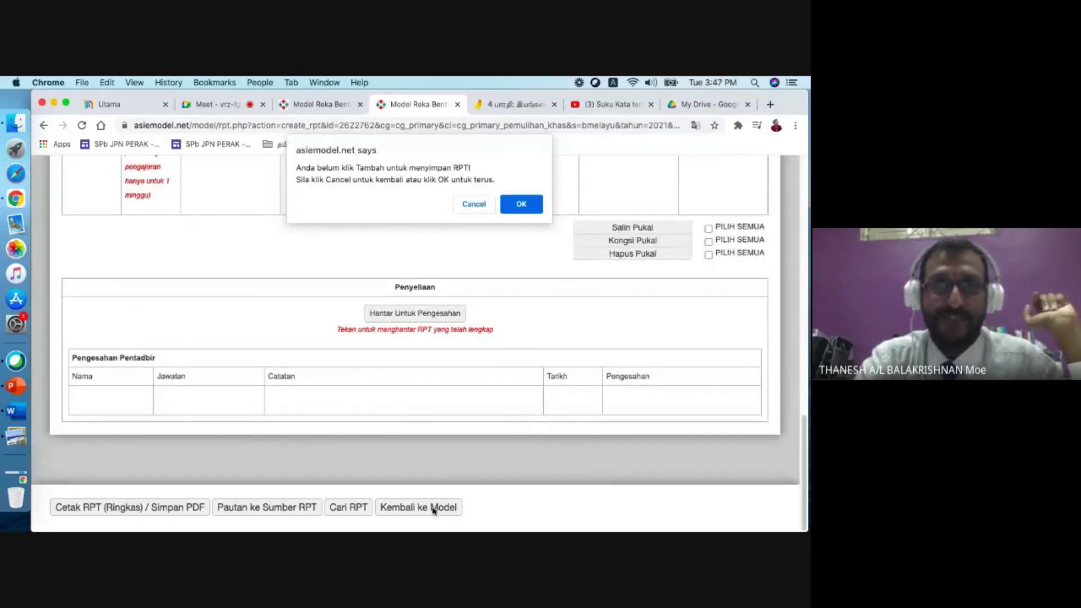
pyautogui.click(517, 205)
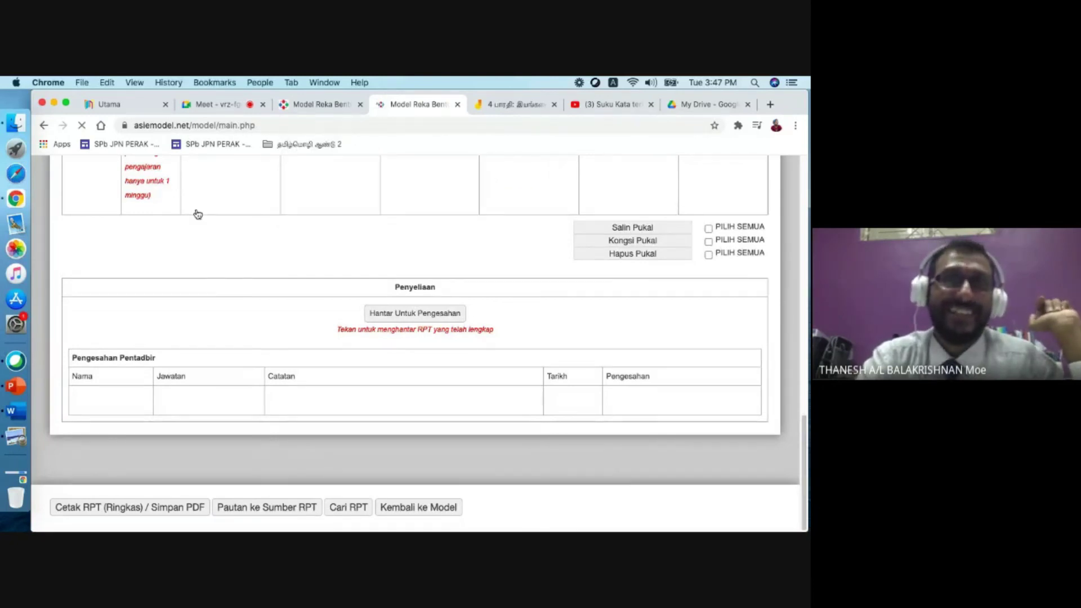
# Step: Start a new class with Kategori Sekolah set to Sekolah Rendah and Aras Kelas set to Tahun 2
pyautogui.click(117, 326)
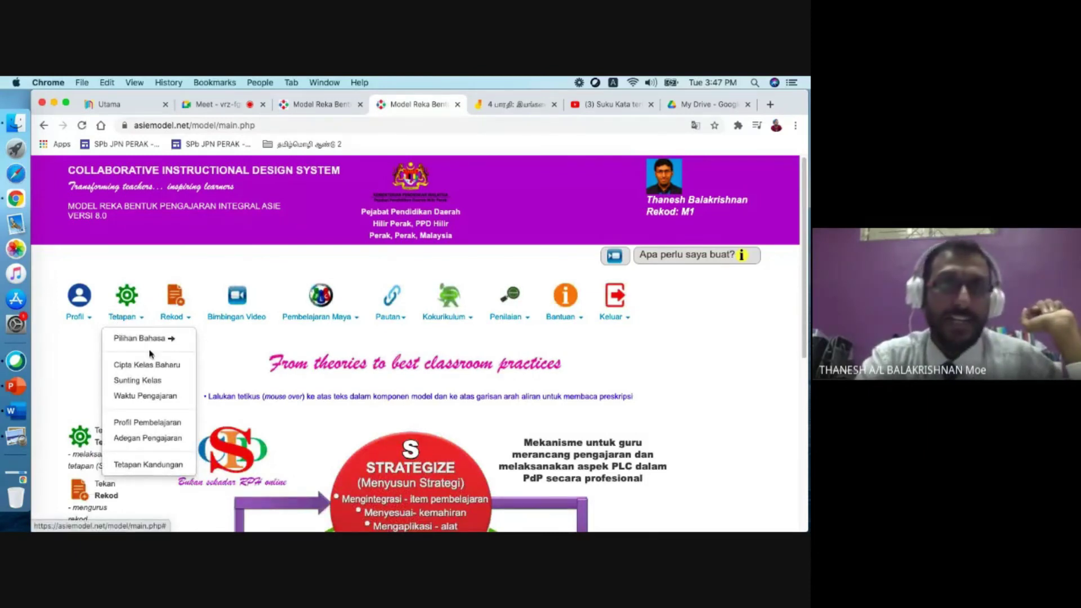
pyautogui.click(158, 367)
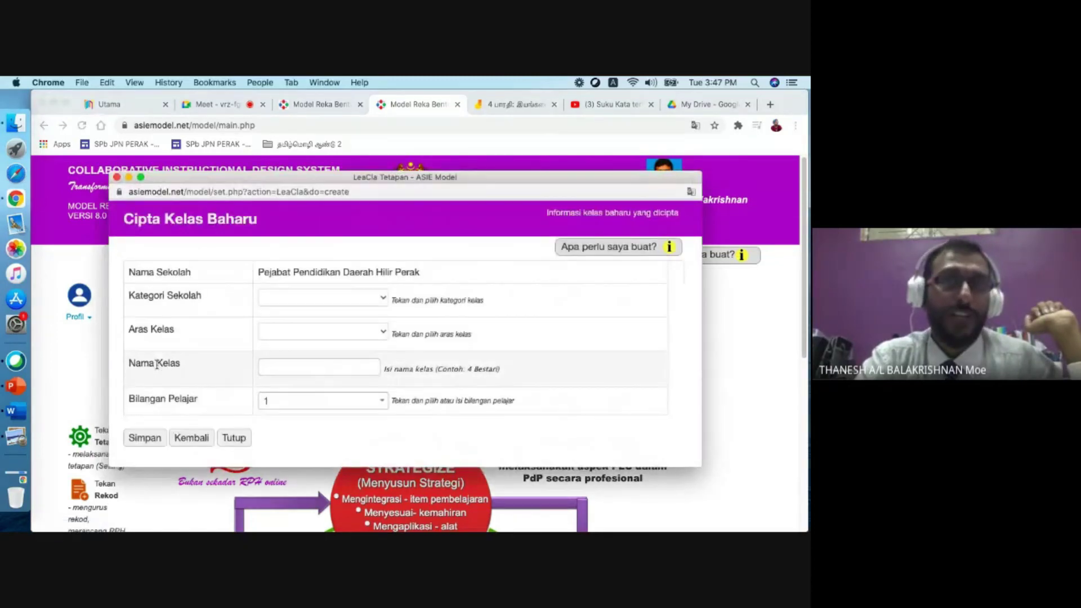
pyautogui.click(285, 297)
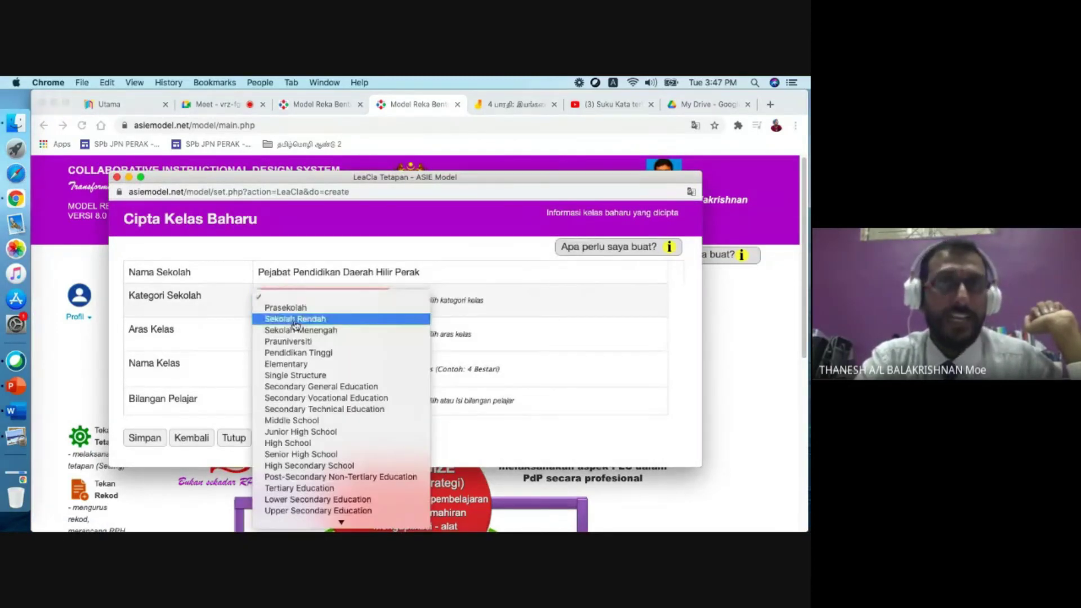
pyautogui.click(293, 319)
pyautogui.click(289, 333)
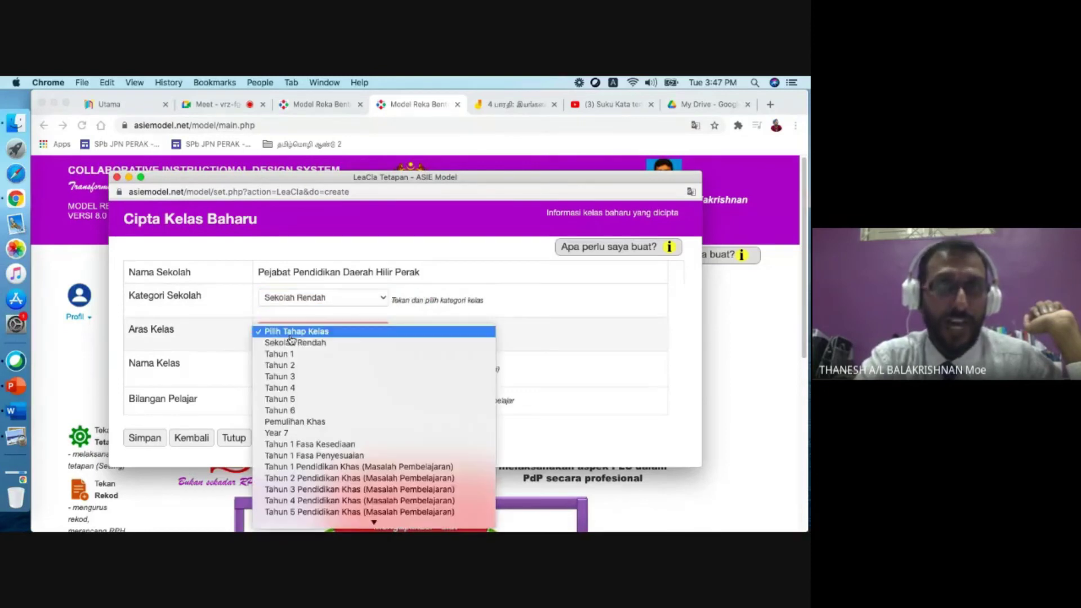
pyautogui.click(303, 370)
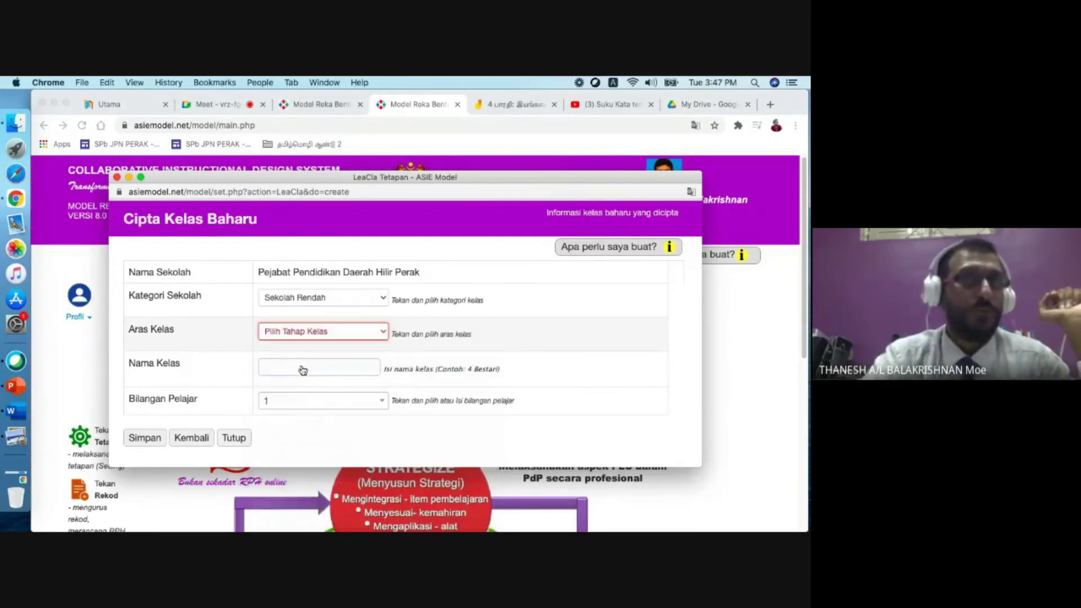
# Step: Name the class "tahun 2 &3", set Bilangan Pelajar to 15, and save the class
pyautogui.click(269, 366)
pyautogui.write('tahun')
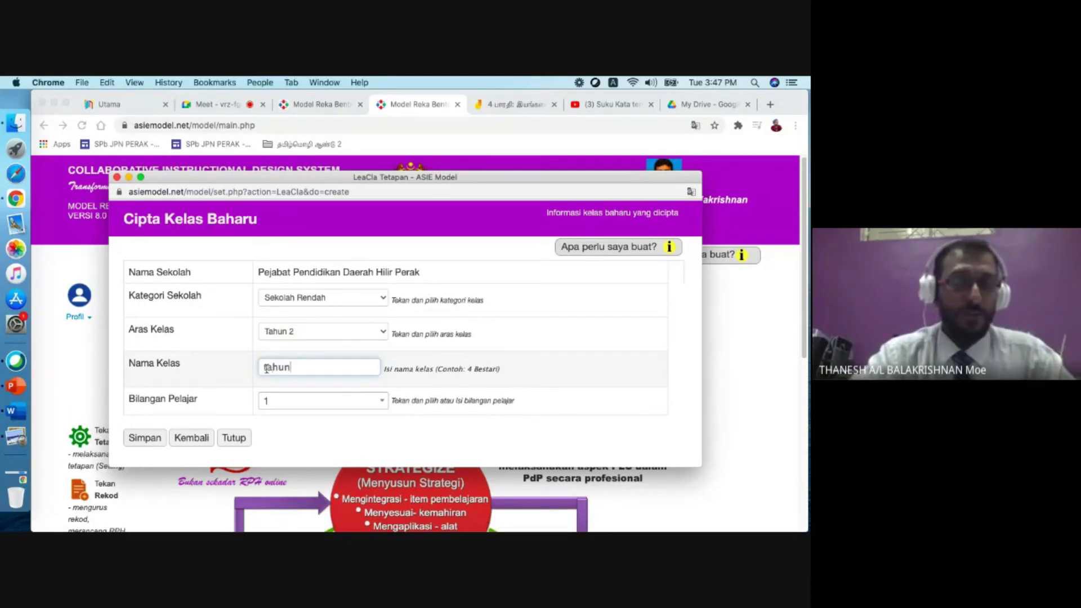
pyautogui.write(' 2 &3')
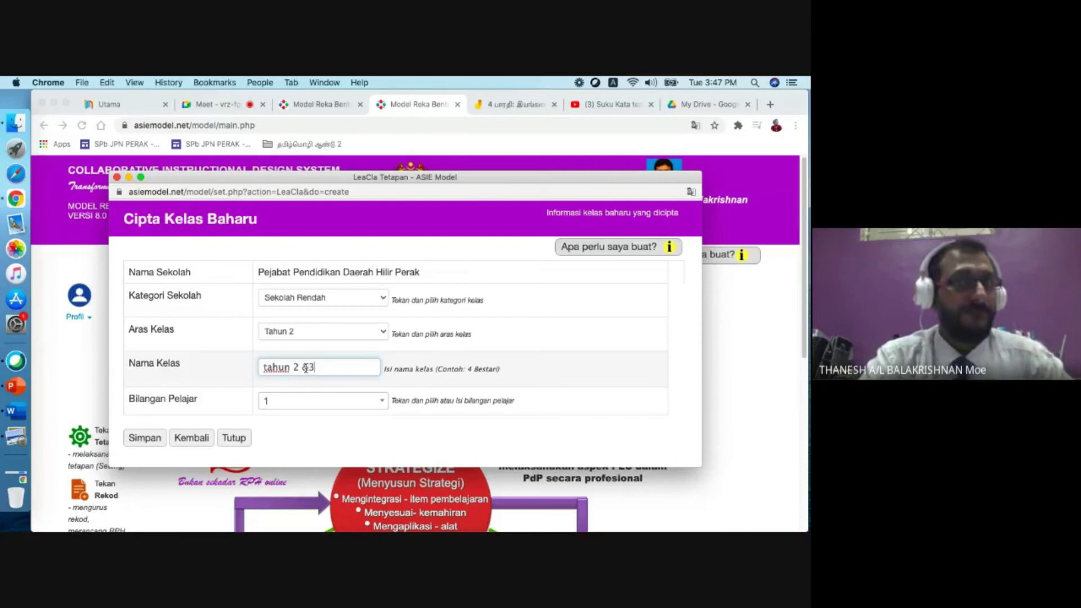
pyautogui.click(298, 404)
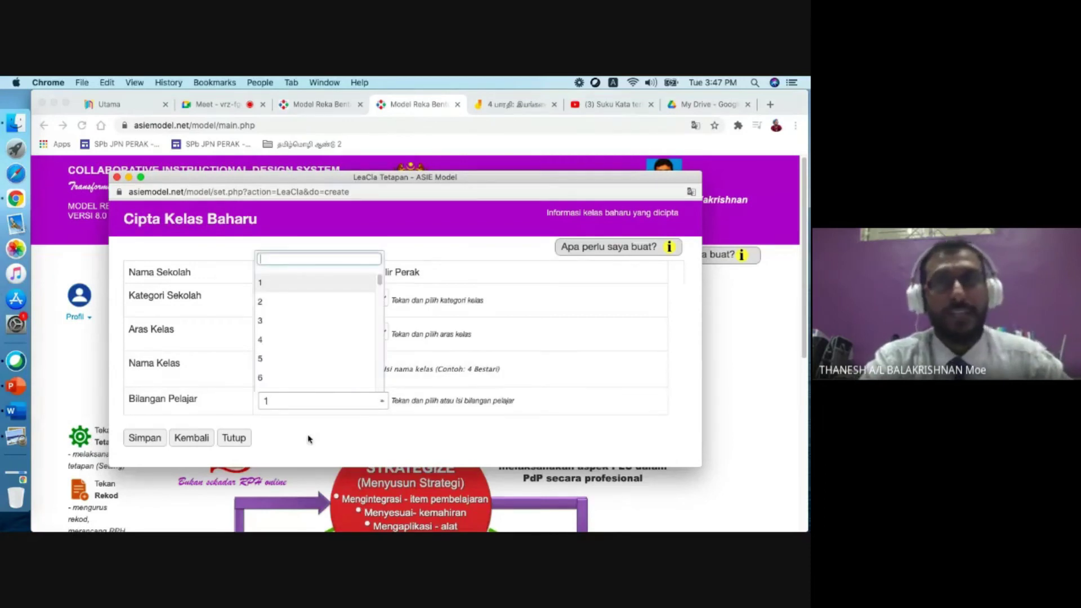
pyautogui.scroll(-3, 273, 363)
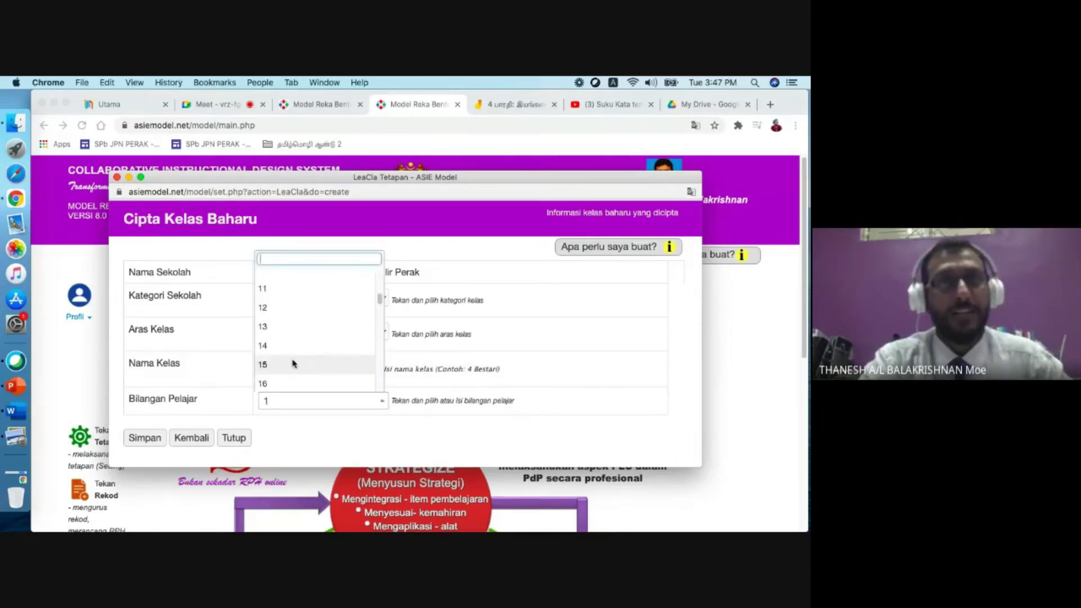
pyautogui.click(292, 364)
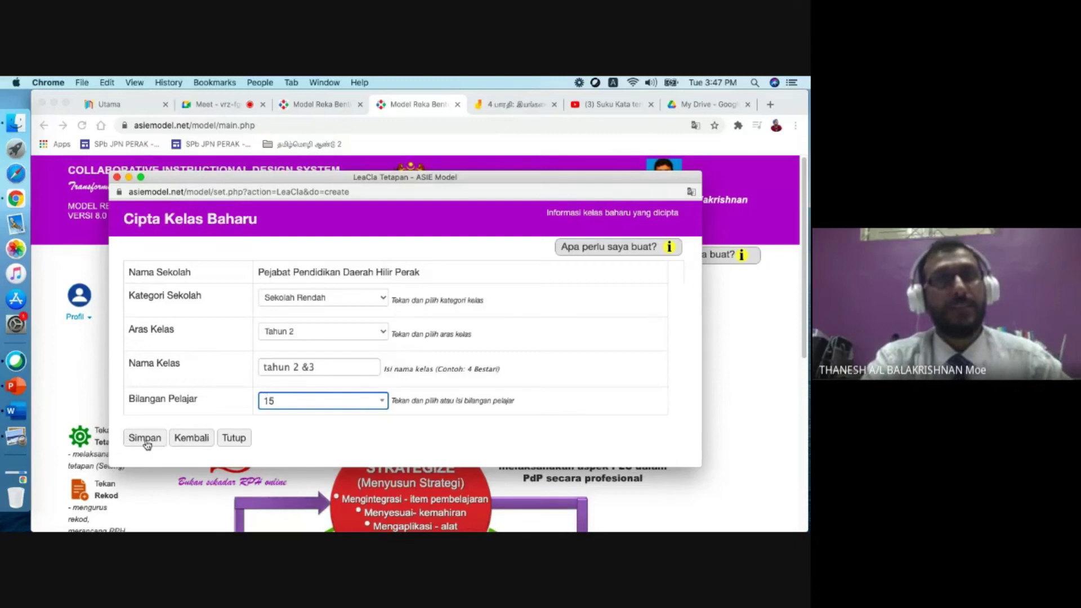
pyautogui.click(145, 439)
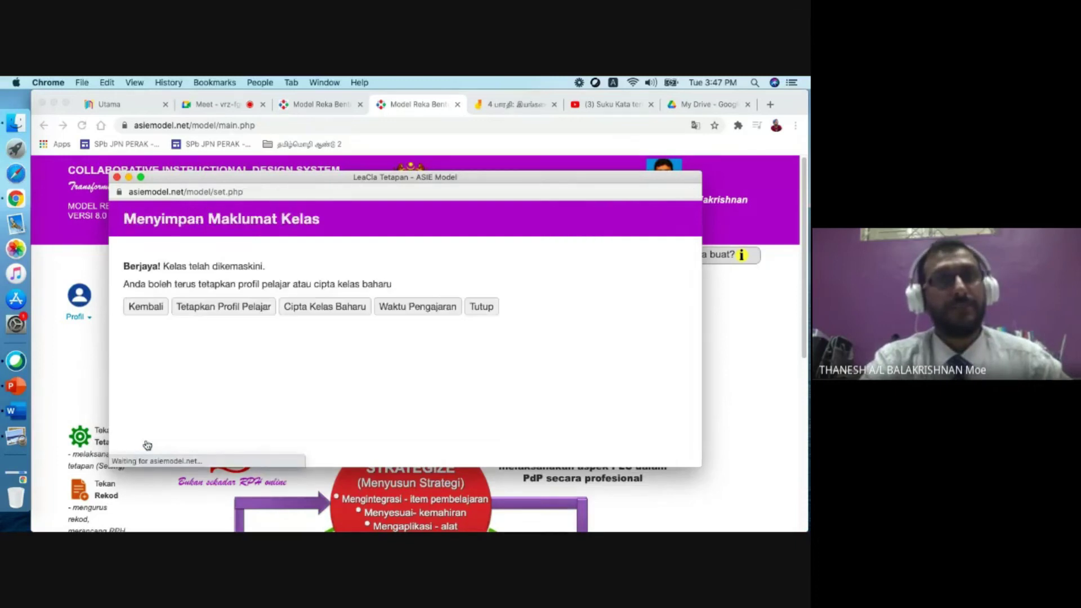
pyautogui.click(480, 310)
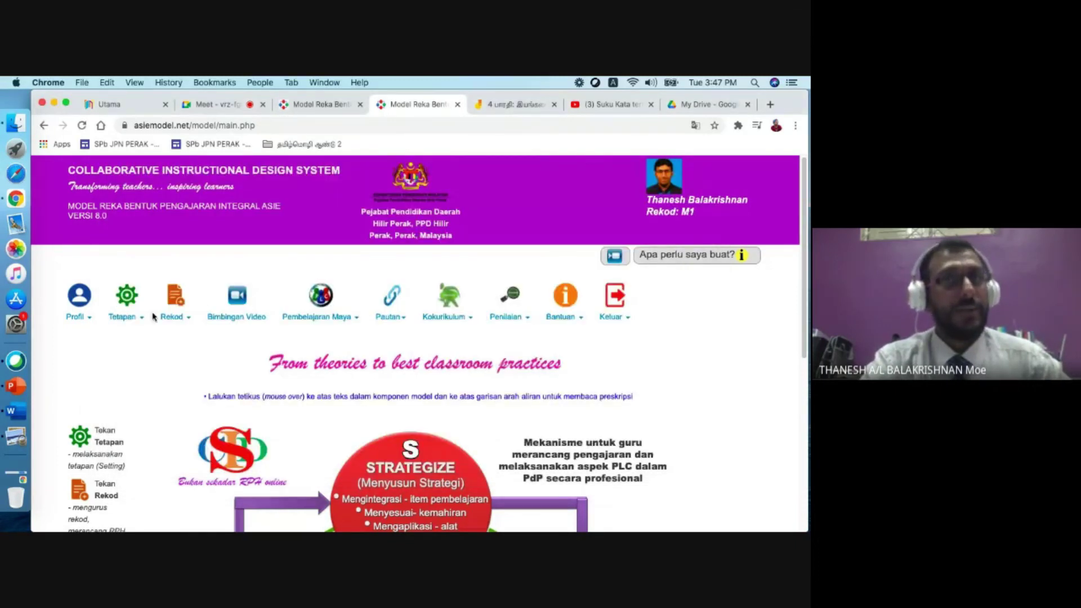
# Step: Open Rancangan Pengajaran Tahunan and set Kategori Sekolah to Sekolah Rendah and Aras Kelas to Tahun 2
pyautogui.click(172, 313)
pyautogui.click(172, 313)
pyautogui.click(172, 313)
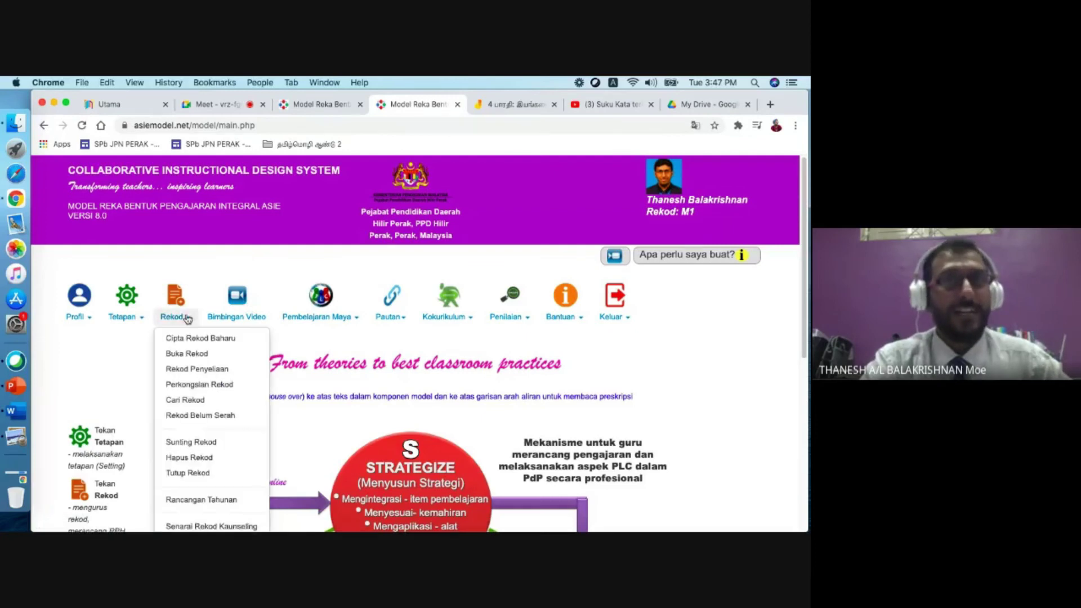
pyautogui.click(207, 501)
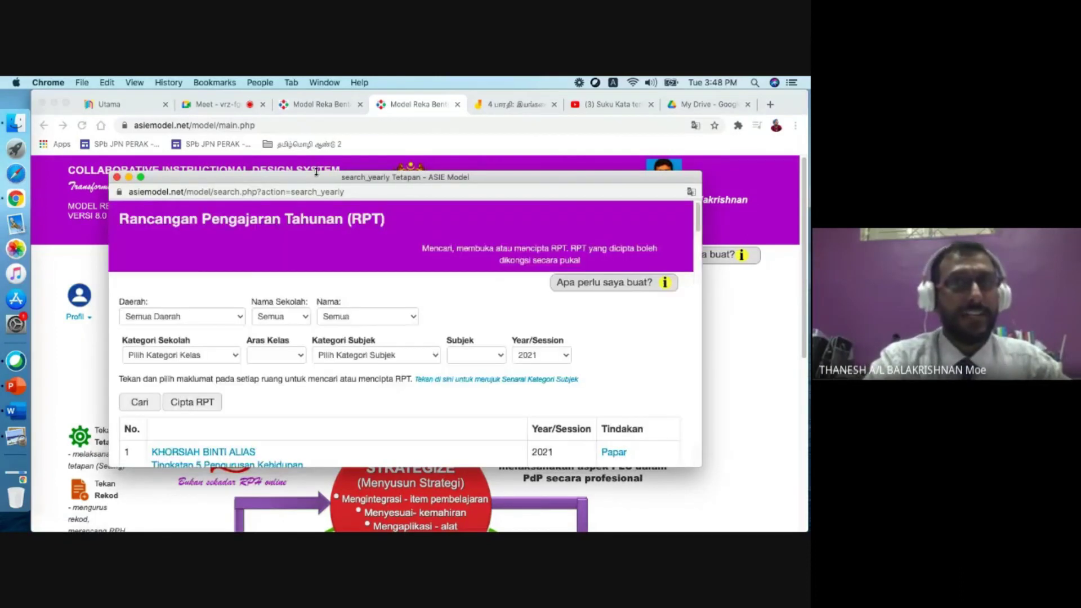
pyautogui.moveTo(316, 172); pyautogui.dragTo(315, 136)
pyautogui.click(214, 322)
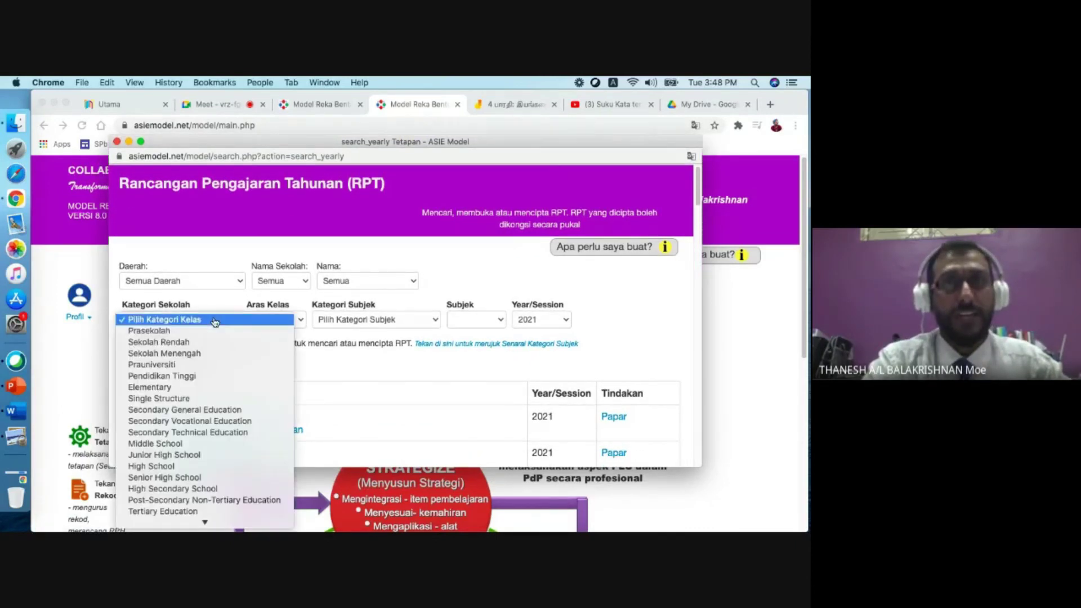
pyautogui.click(209, 345)
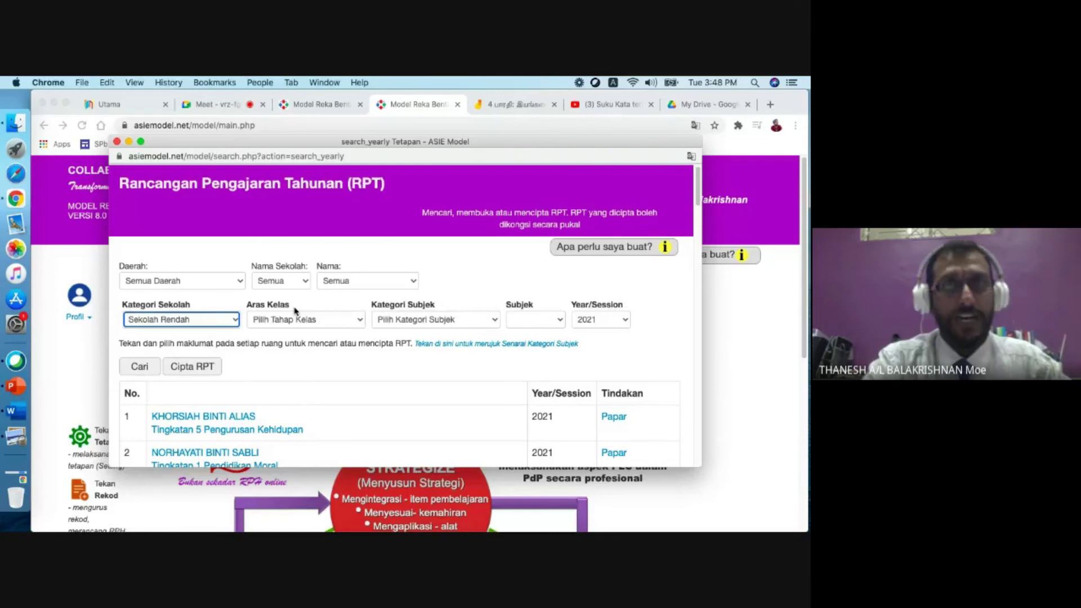
pyautogui.click(295, 321)
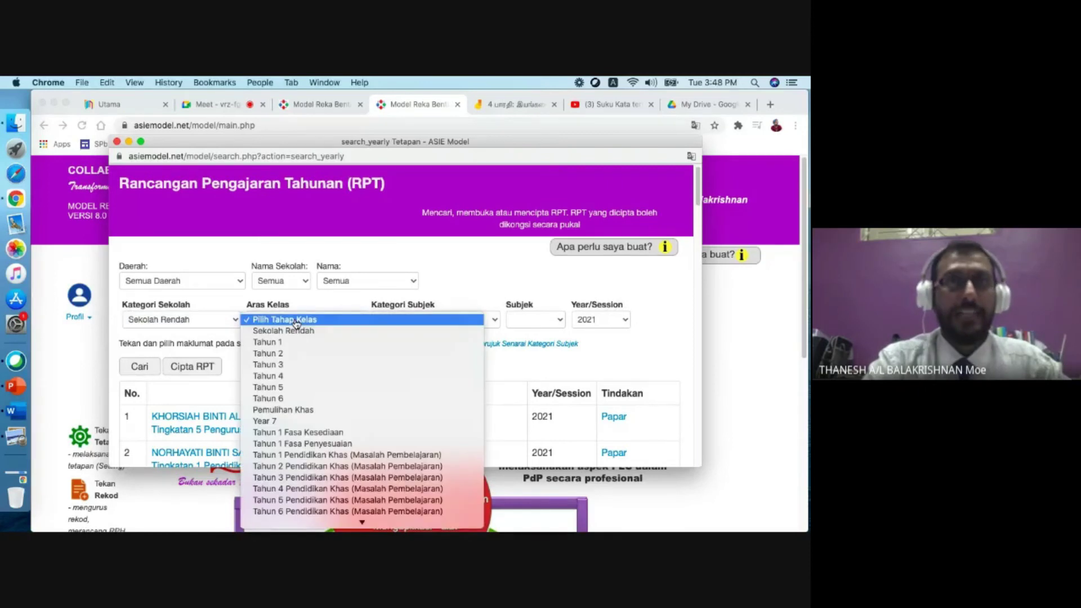
pyautogui.click(287, 355)
# Step: Choose the Bahasa subject category and Bahasa Melayu as the subject, and create the 2021 RPT
pyautogui.click(479, 324)
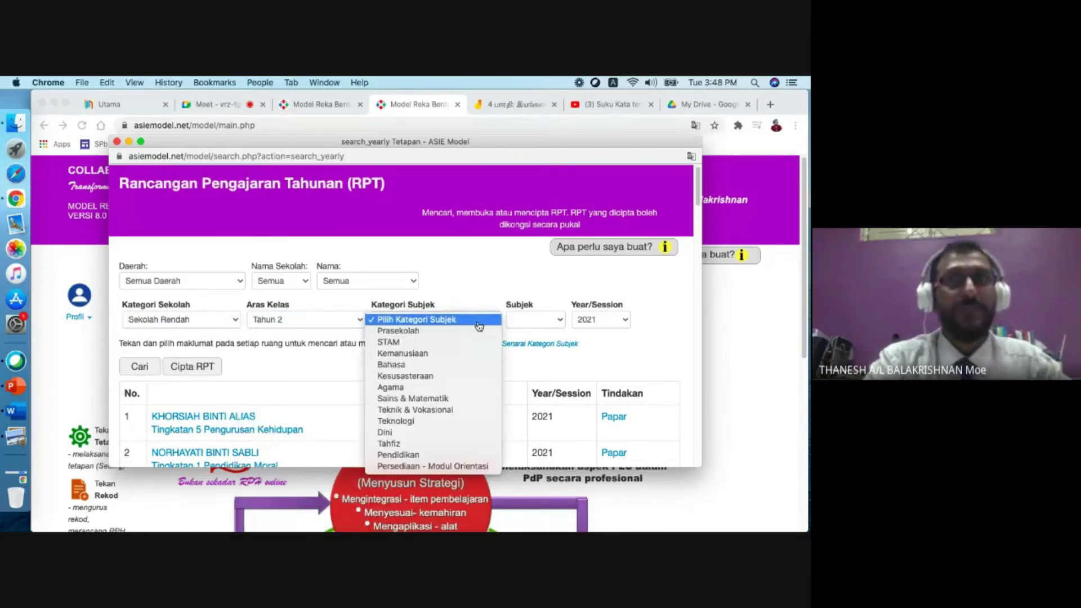
pyautogui.click(415, 366)
pyautogui.click(521, 319)
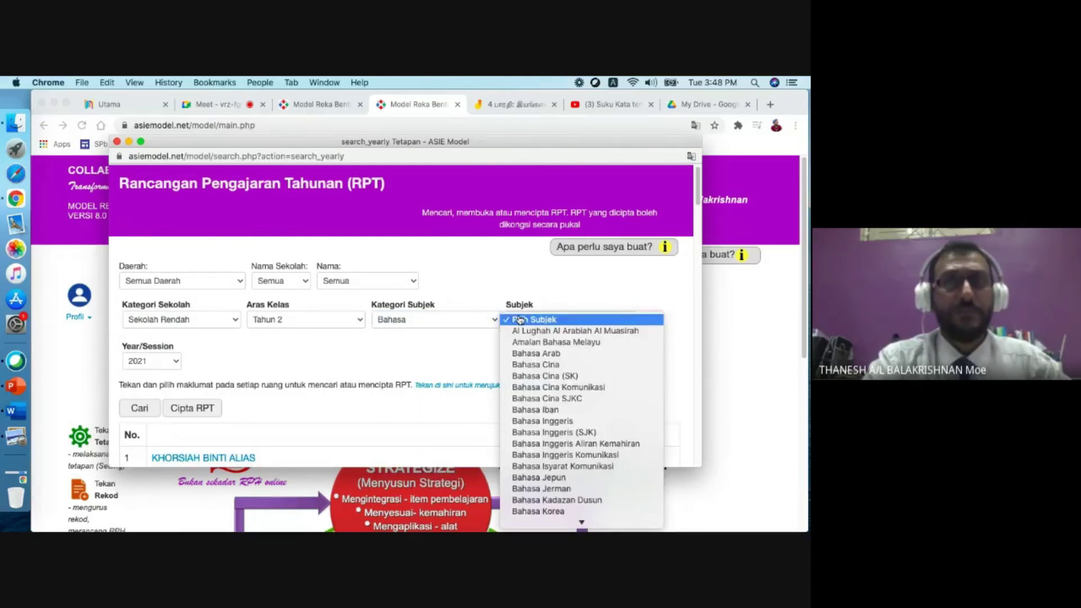
pyautogui.scroll(-3, 533, 340)
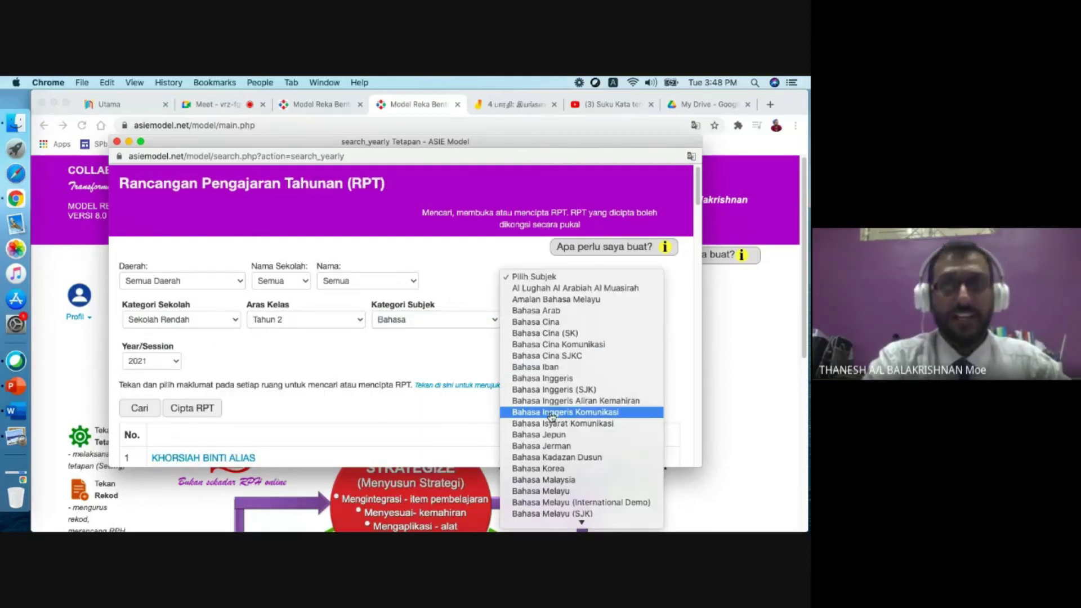
pyautogui.click(580, 491)
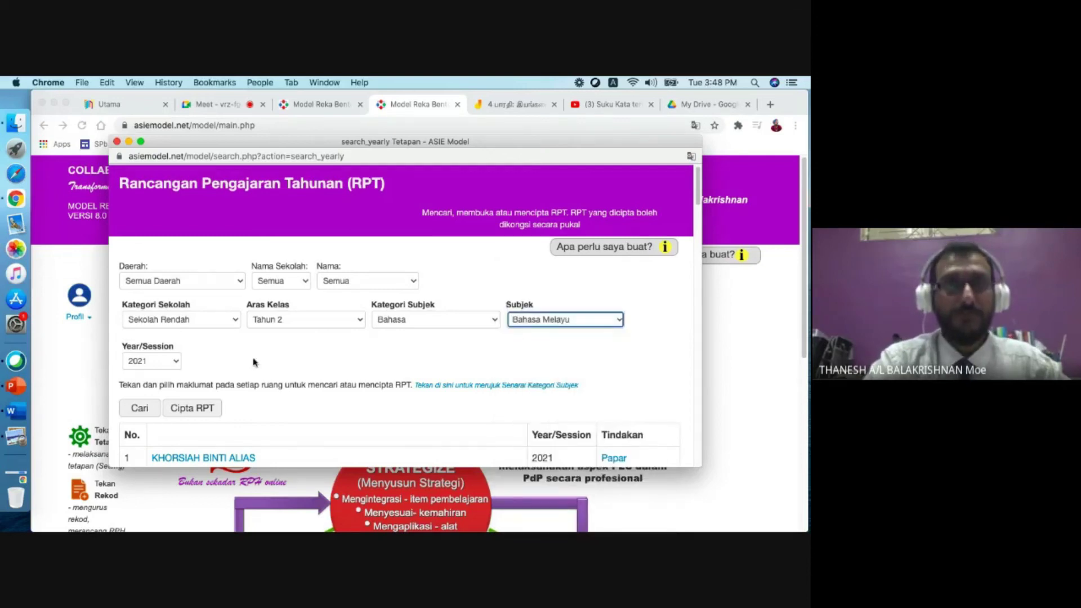
pyautogui.click(184, 409)
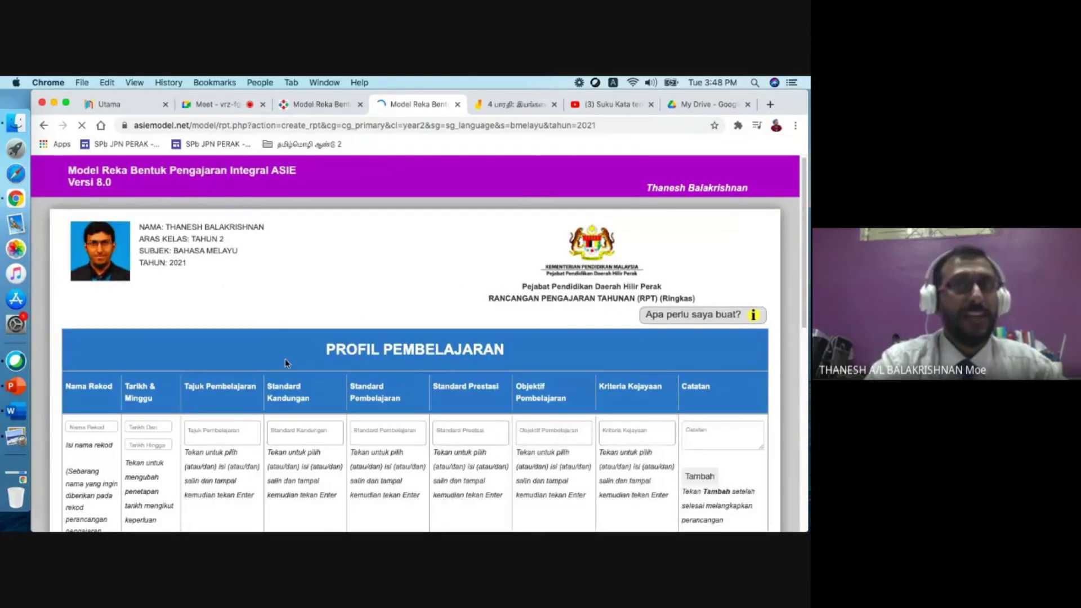
# Step: Fill the new record with title 1.0 KEMAHIRAN MENDENGAR DAN BERTUTUR, Standard Kandungan 1.1, Standard Pembelajaran 1.1.1 and Standard Prestasi 1
pyautogui.scroll(-3, 285, 359)
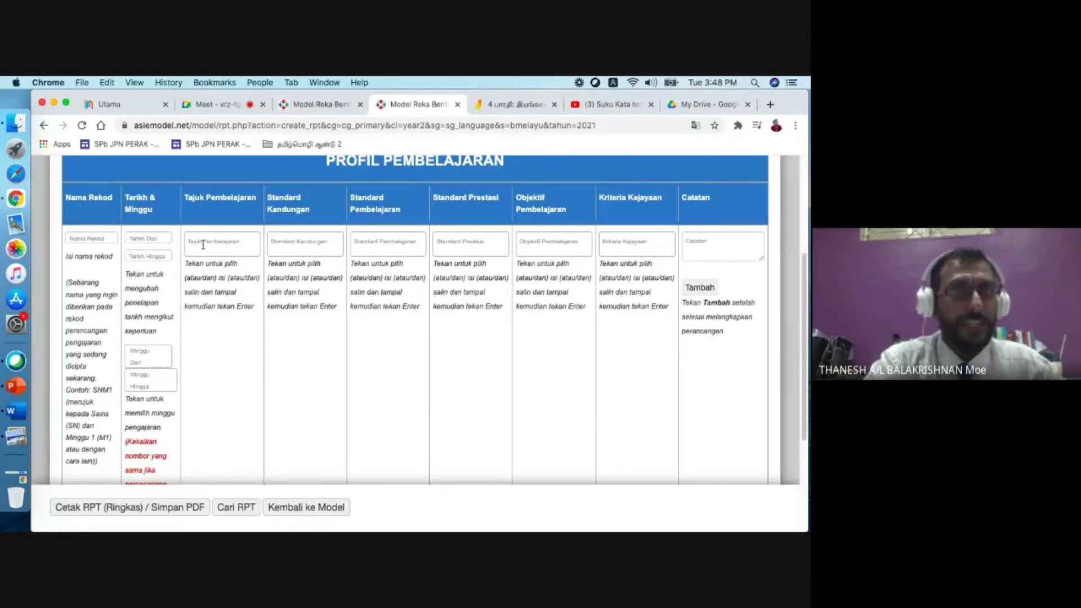
pyautogui.click(203, 244)
pyautogui.click(212, 275)
pyautogui.click(277, 244)
pyautogui.click(304, 271)
pyautogui.click(387, 242)
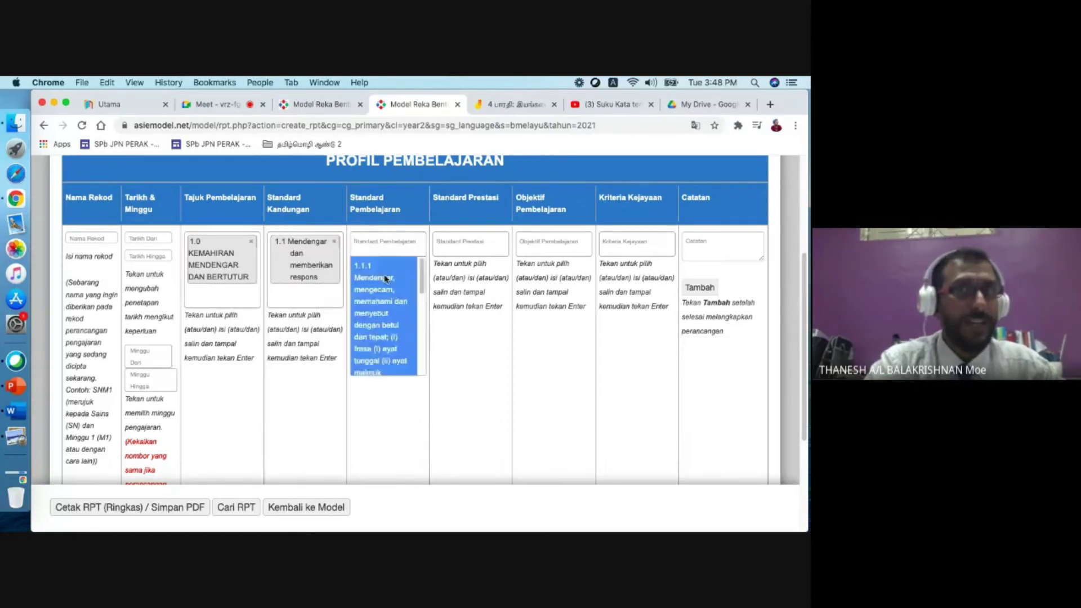
pyautogui.click(386, 278)
pyautogui.click(470, 242)
pyautogui.click(473, 273)
pyautogui.click(551, 232)
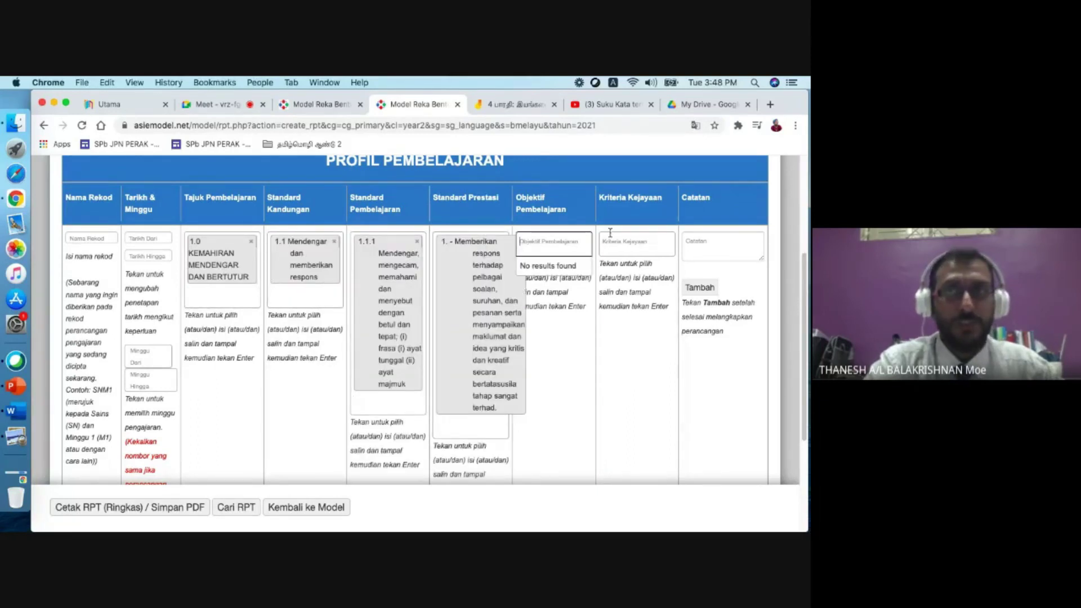
# Step: Name the record dd, set its dates from 23-02-2021 to 26-02-2021 and its starting teaching week to 1, and add it to the RPT
pyautogui.click(103, 236)
pyautogui.write('dd')
pyautogui.click(149, 238)
pyautogui.click(179, 329)
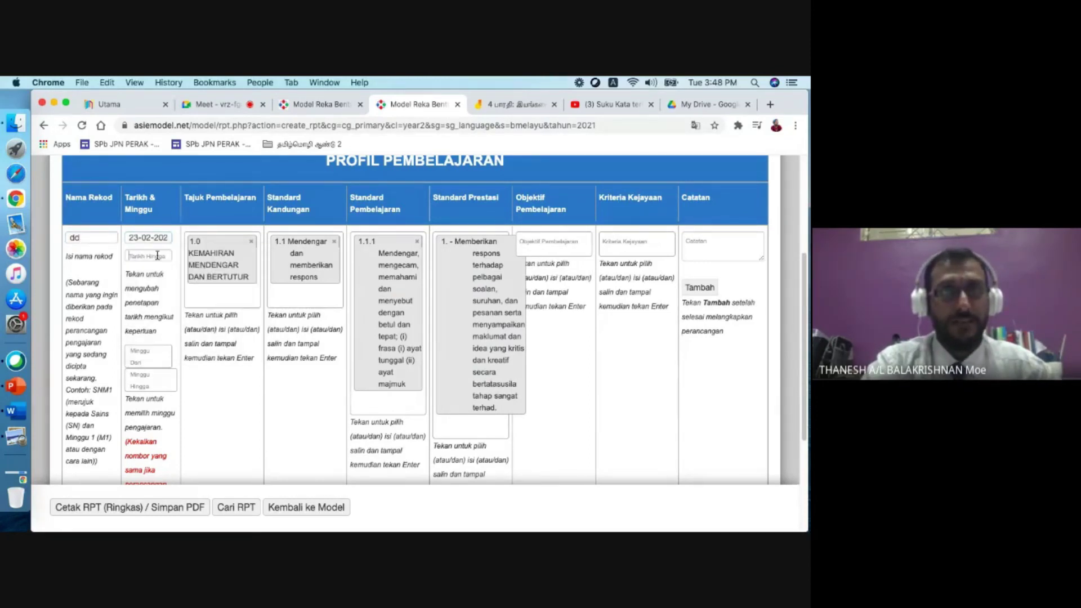
pyautogui.click(148, 256)
pyautogui.click(236, 347)
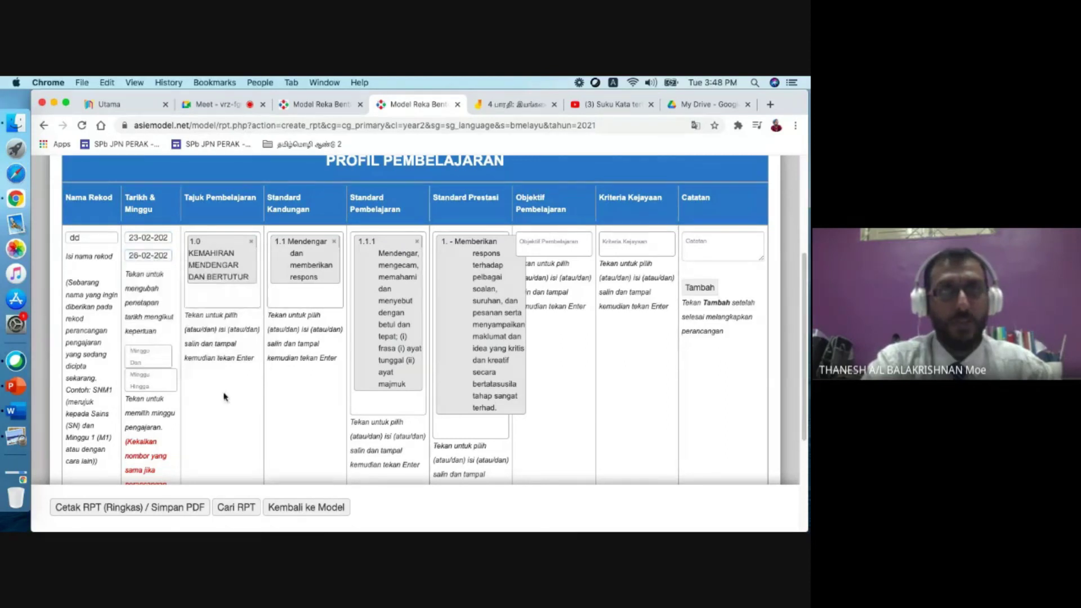
pyautogui.click(148, 369)
pyautogui.click(144, 400)
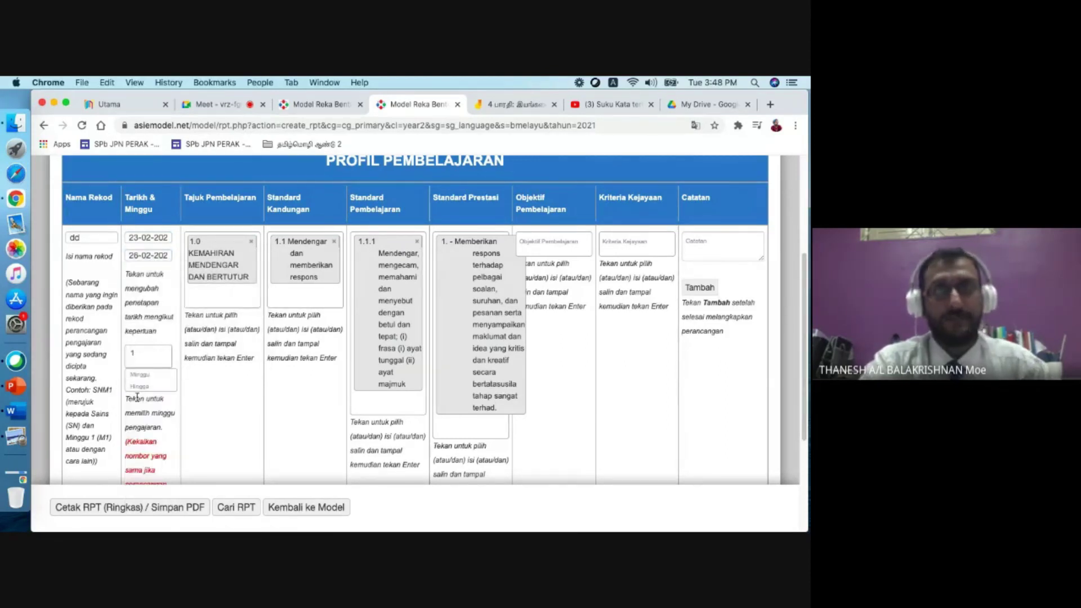
pyautogui.click(703, 290)
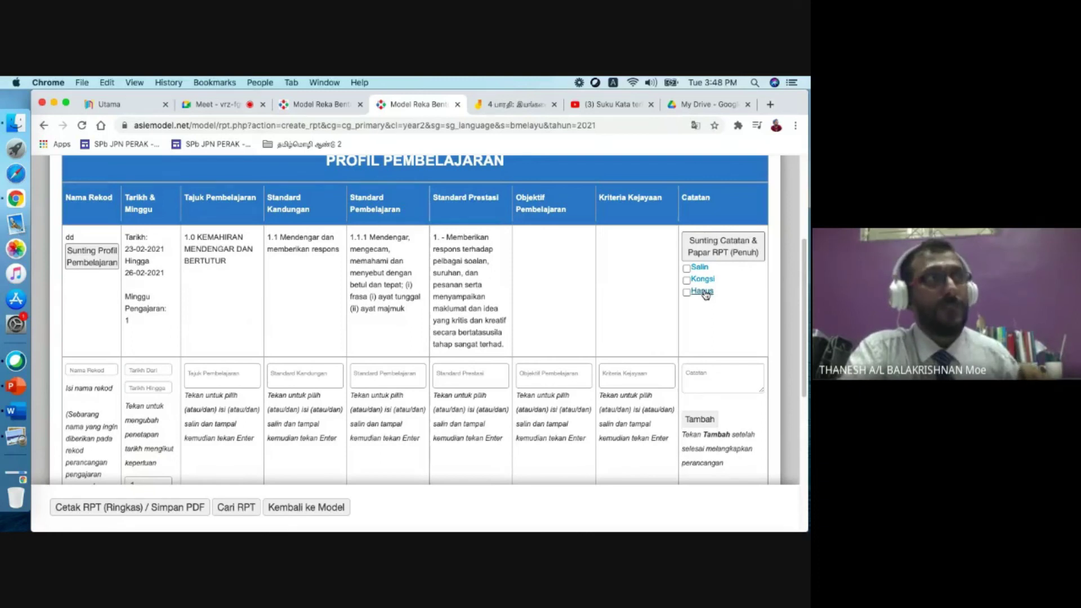
# Step: Open Pembelajaran Modular from record dd's learning profile and add a Sekolah Rendah, Tahun 3, Bahasa, Bahasa Melayu modular
pyautogui.click(89, 263)
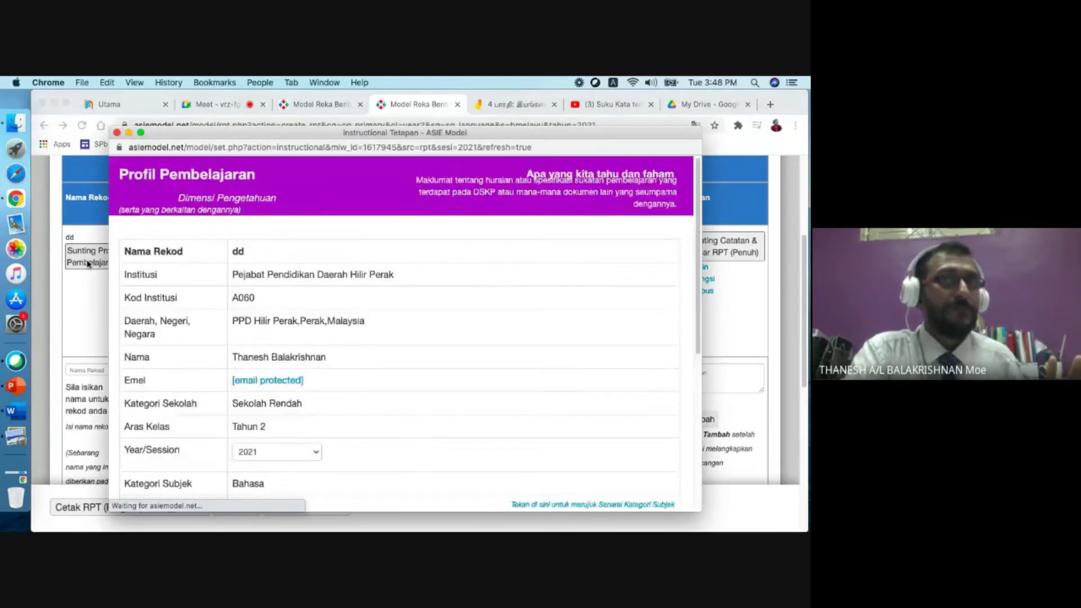
pyautogui.scroll(-15, 532, 342)
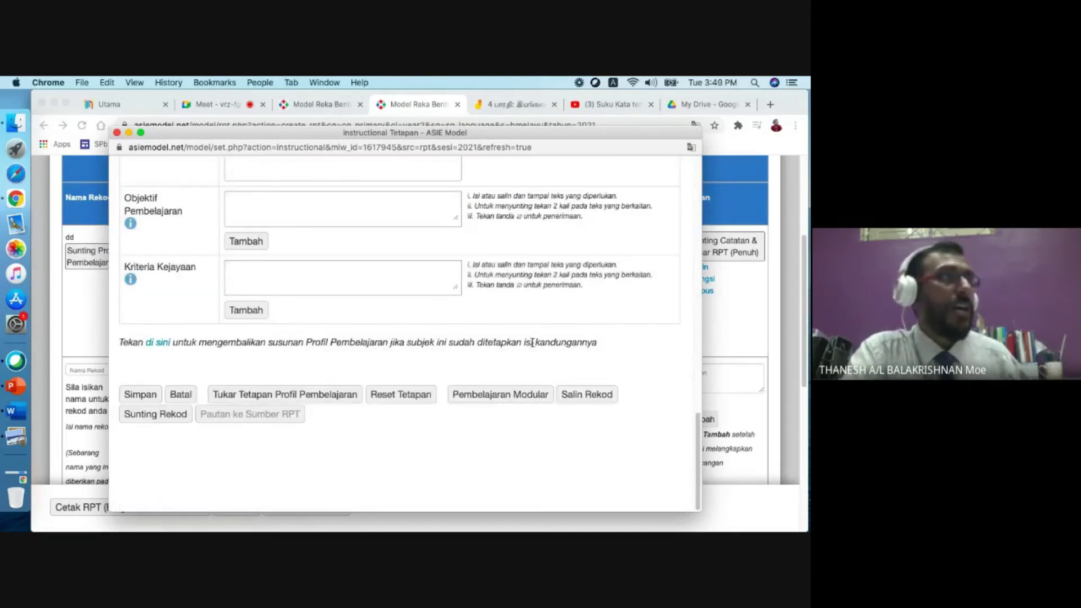
pyautogui.click(512, 395)
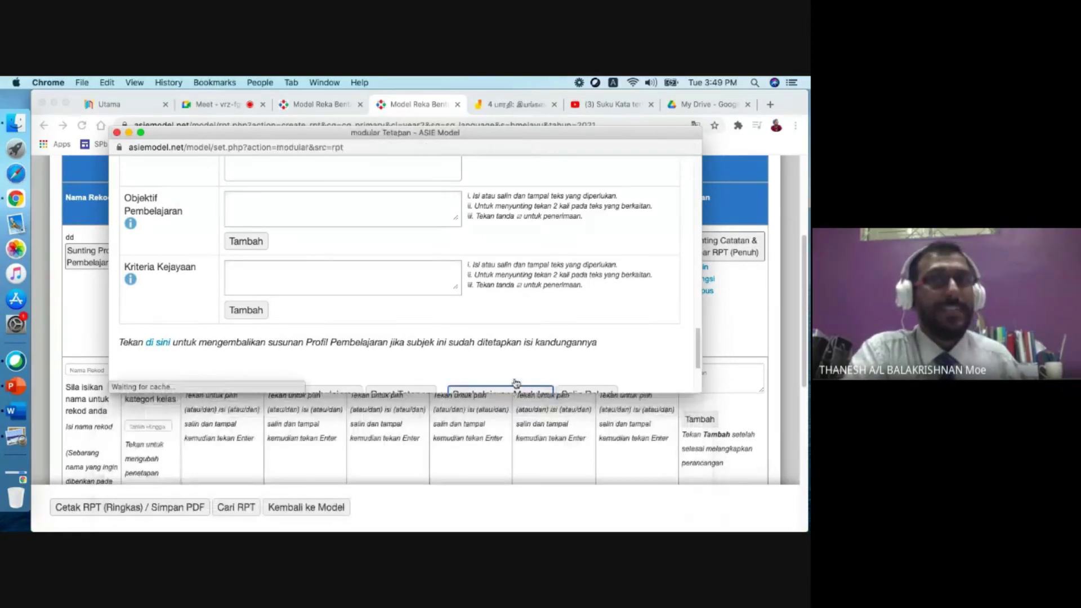
pyautogui.click(214, 319)
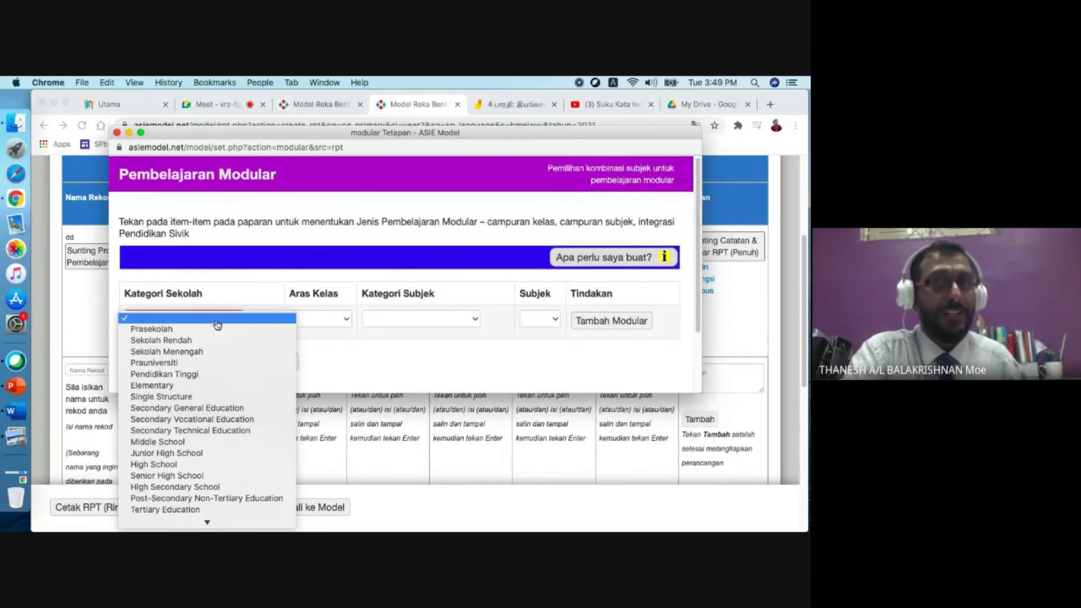
pyautogui.click(210, 341)
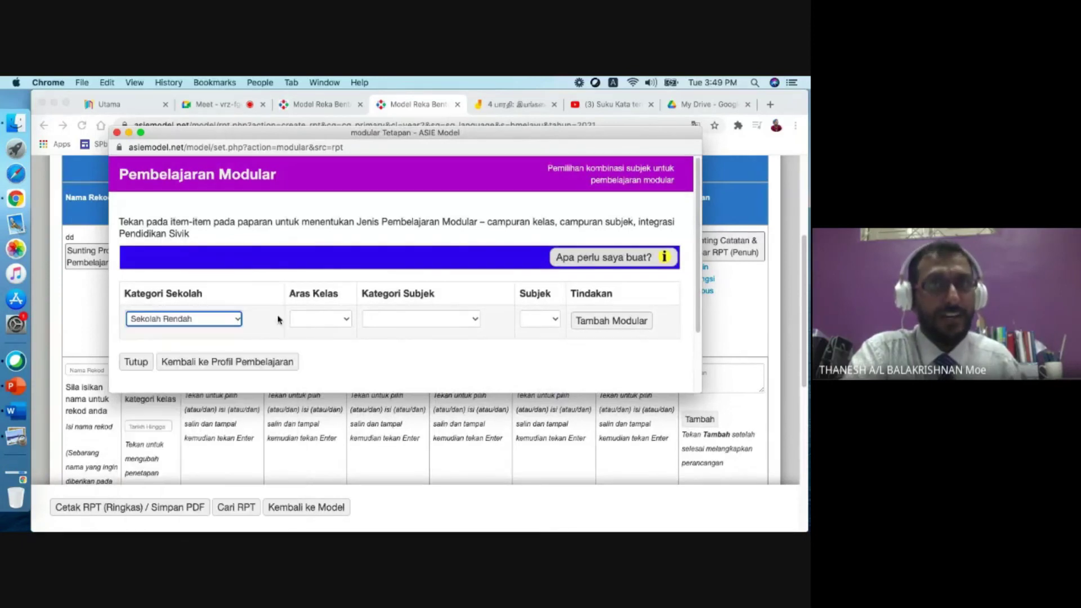
pyautogui.click(323, 318)
pyautogui.click(320, 364)
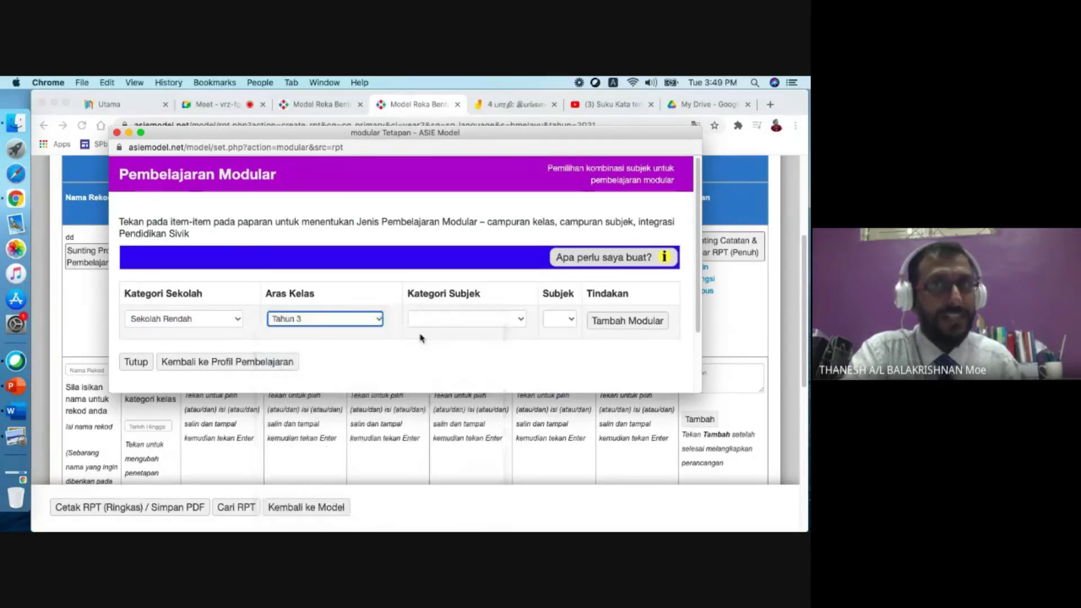
pyautogui.click(428, 319)
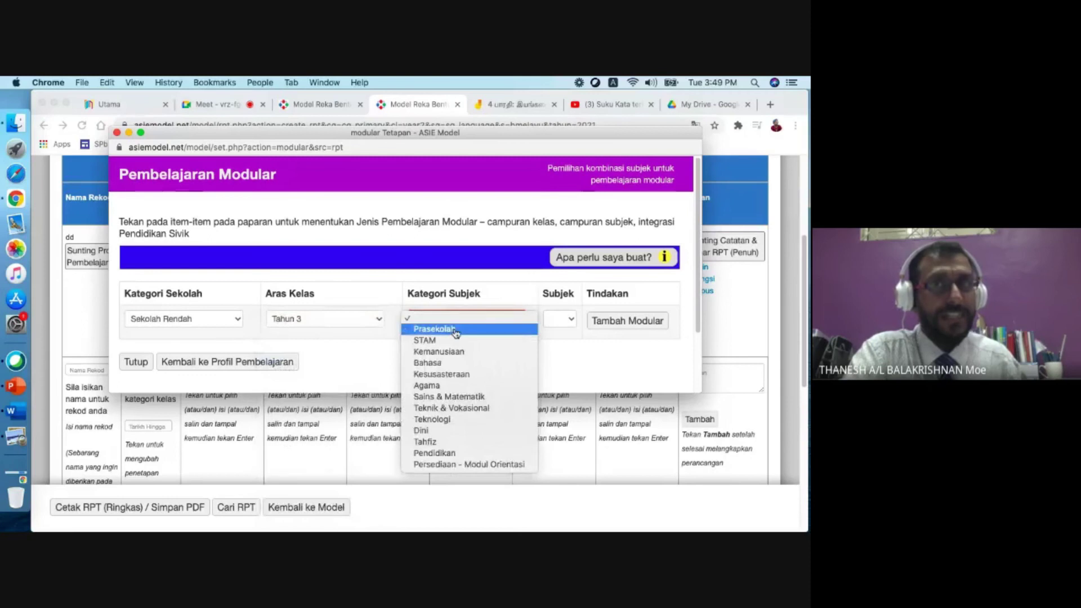
pyautogui.click(464, 363)
pyautogui.click(560, 320)
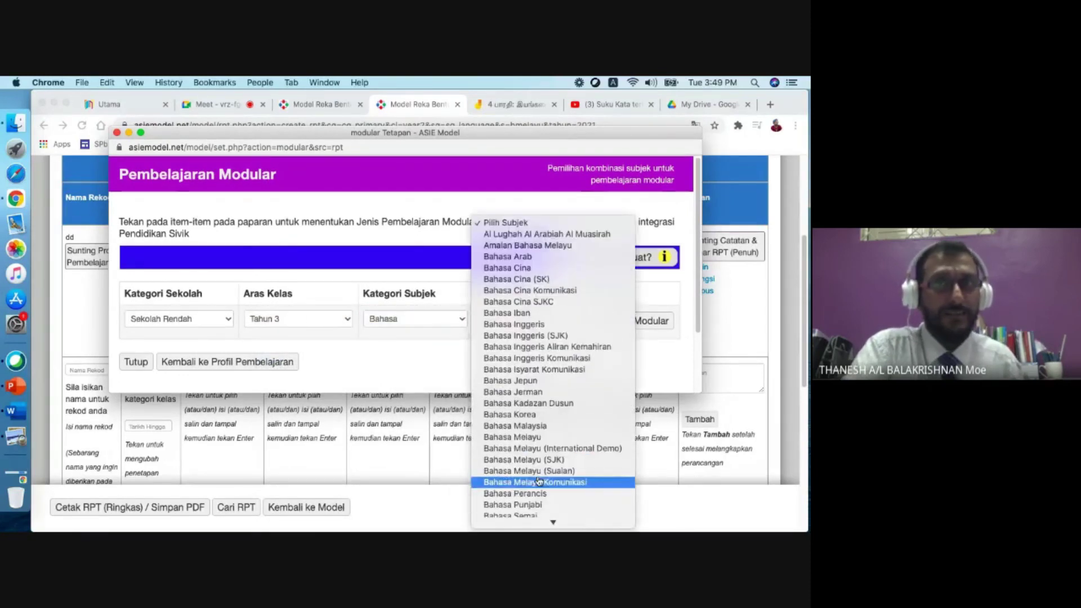
pyautogui.click(538, 437)
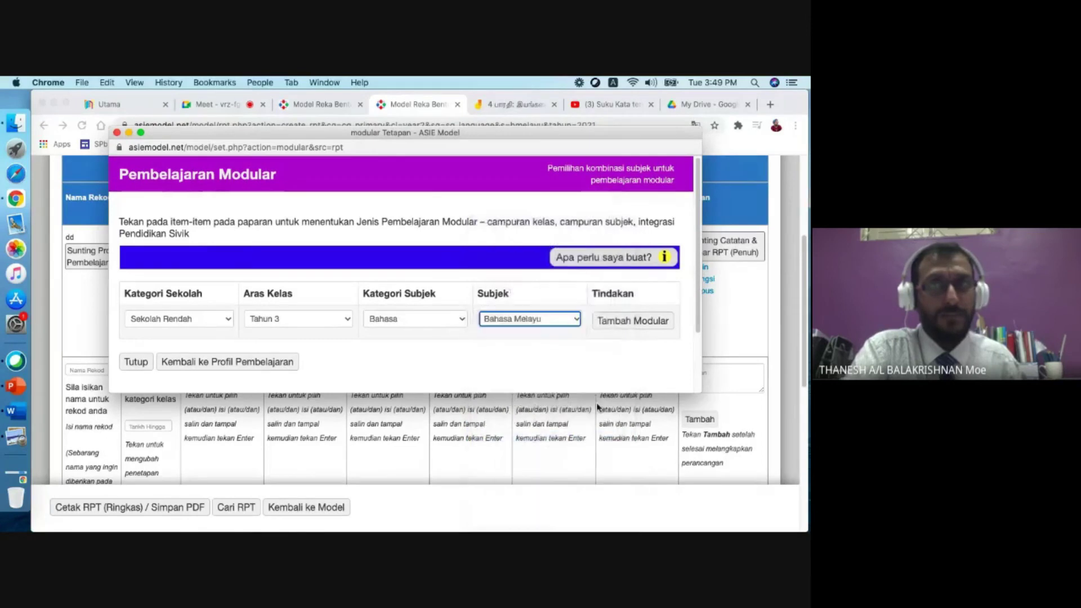
pyautogui.click(624, 324)
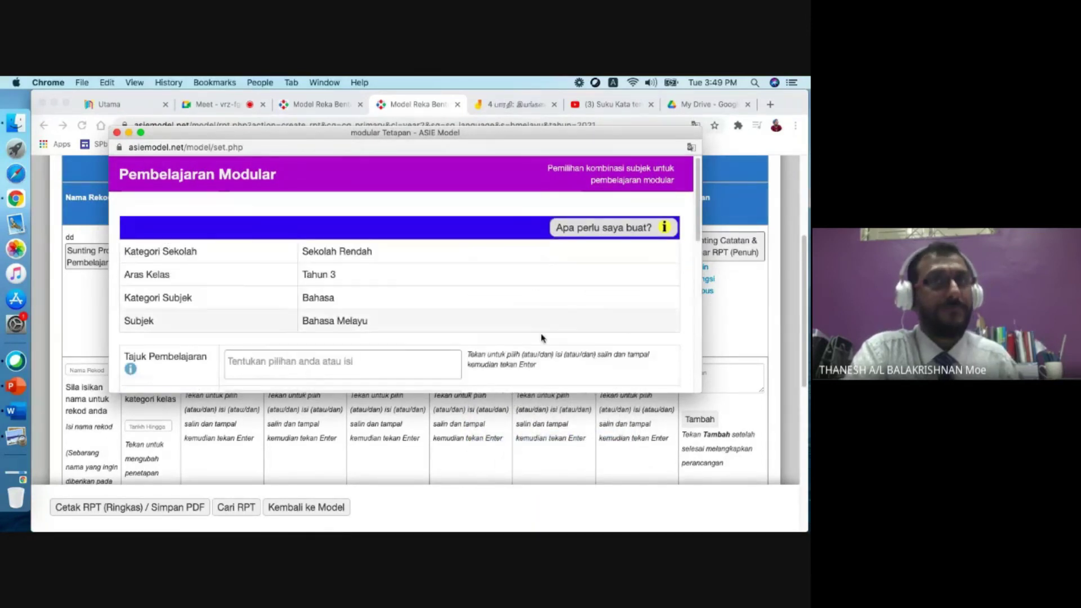
# Step: Fill the modular profile with title 1. KEMAHIRAN MENDENGAR DAN BERTUTUR, Standard Kandungan 1.2 and Standard Pembelajaran 1.2.1, and save it
pyautogui.scroll(-4, 542, 339)
pyautogui.click(300, 253)
pyautogui.click(309, 281)
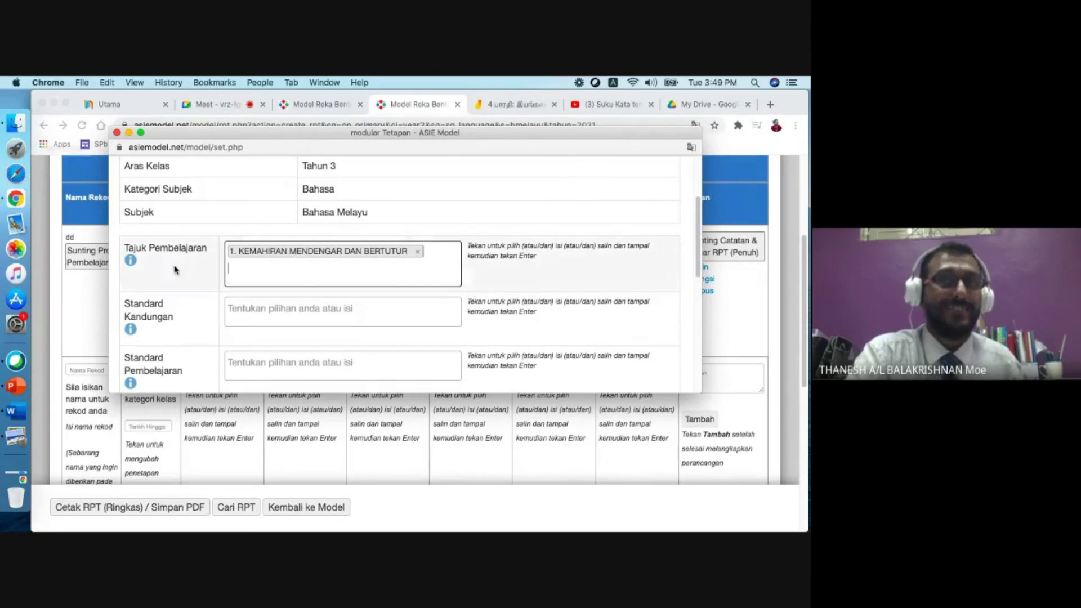
pyautogui.click(263, 312)
pyautogui.click(265, 352)
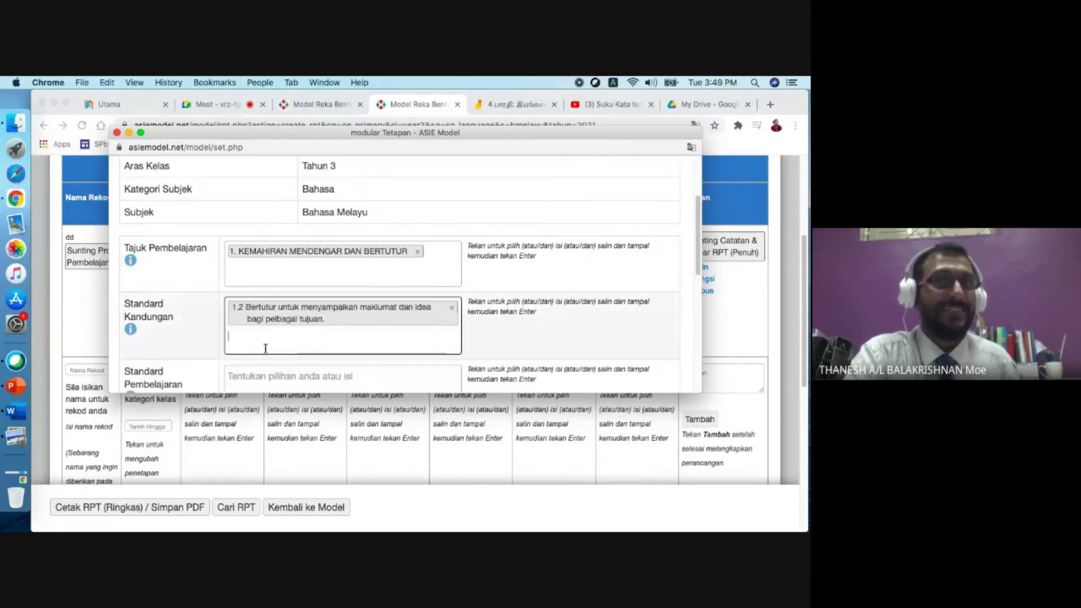
pyautogui.scroll(-1, 269, 350)
pyautogui.click(272, 353)
pyautogui.click(285, 382)
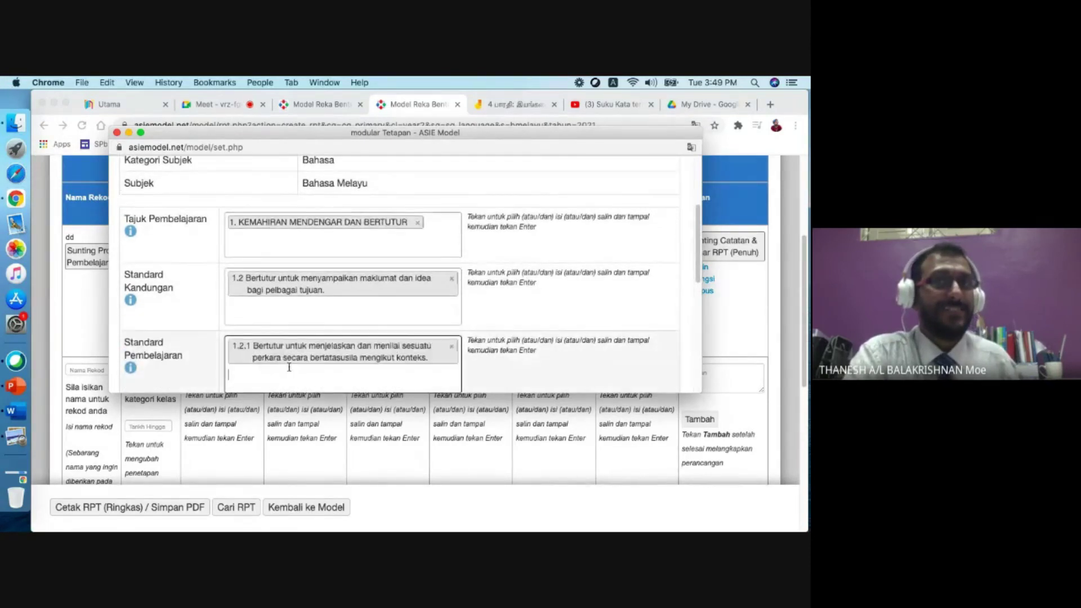
pyautogui.scroll(-5, 289, 367)
pyautogui.click(141, 360)
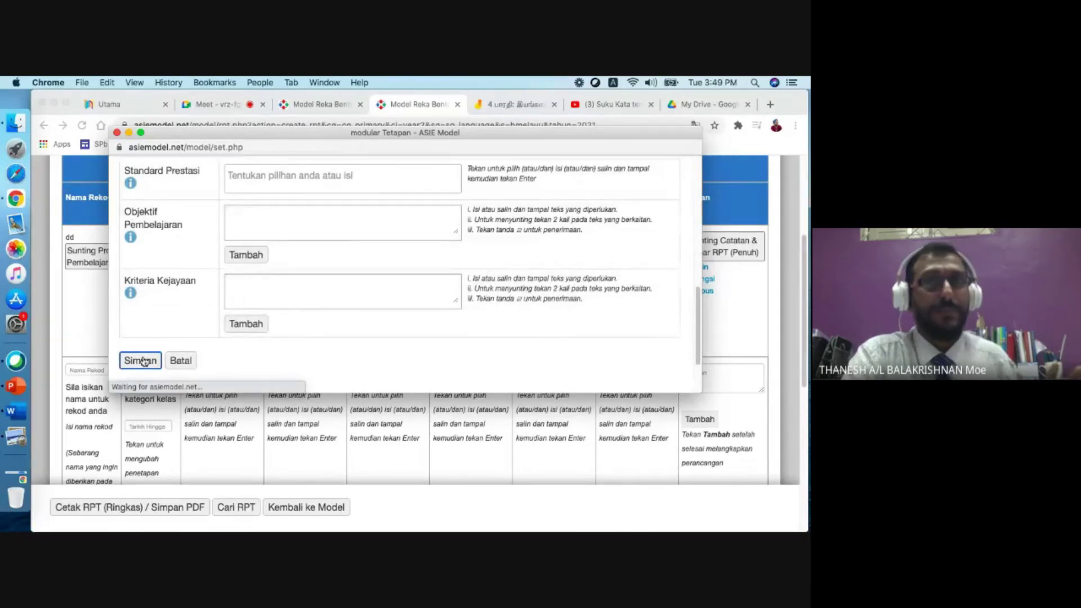
pyautogui.click(145, 294)
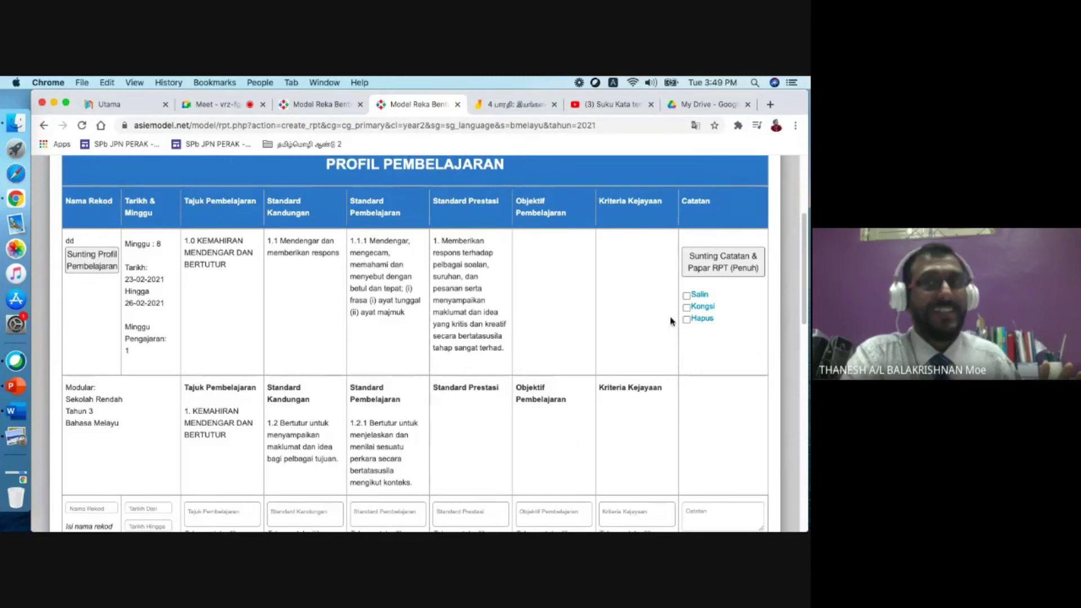
# Step: Open the full RPT for record dd and review its Tahun 2 learning profile and the Tahun 3 modular section
pyautogui.click(726, 268)
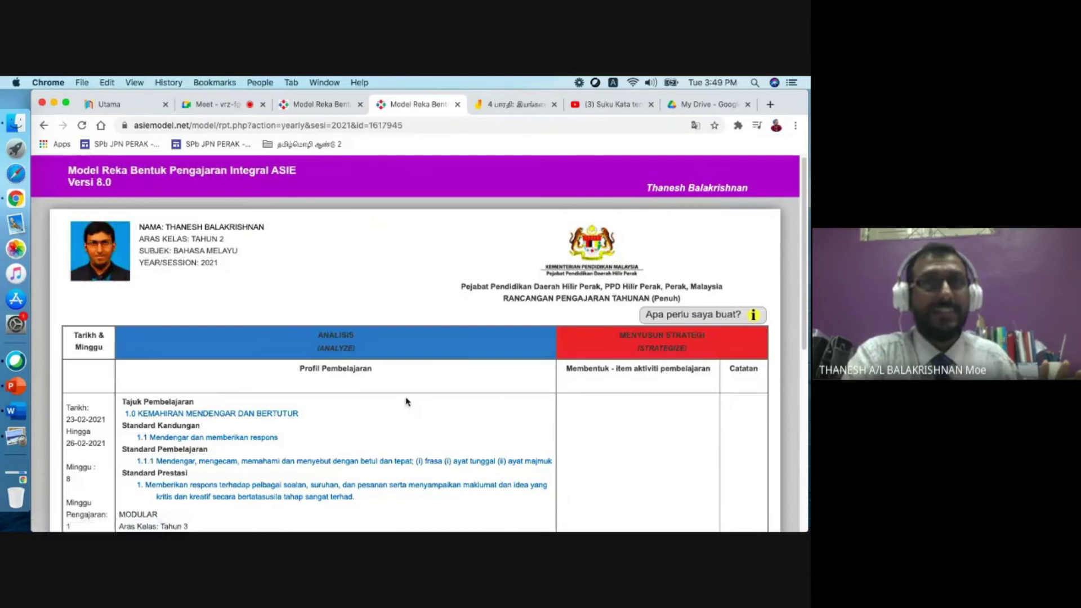
pyautogui.scroll(-5, 407, 399)
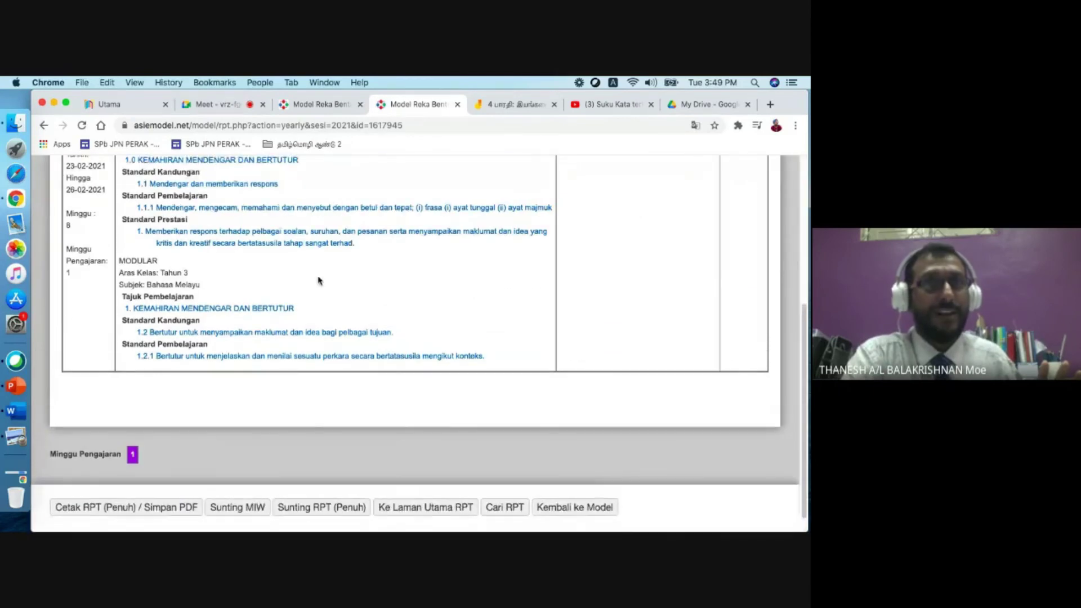
pyautogui.scroll(4, 319, 281)
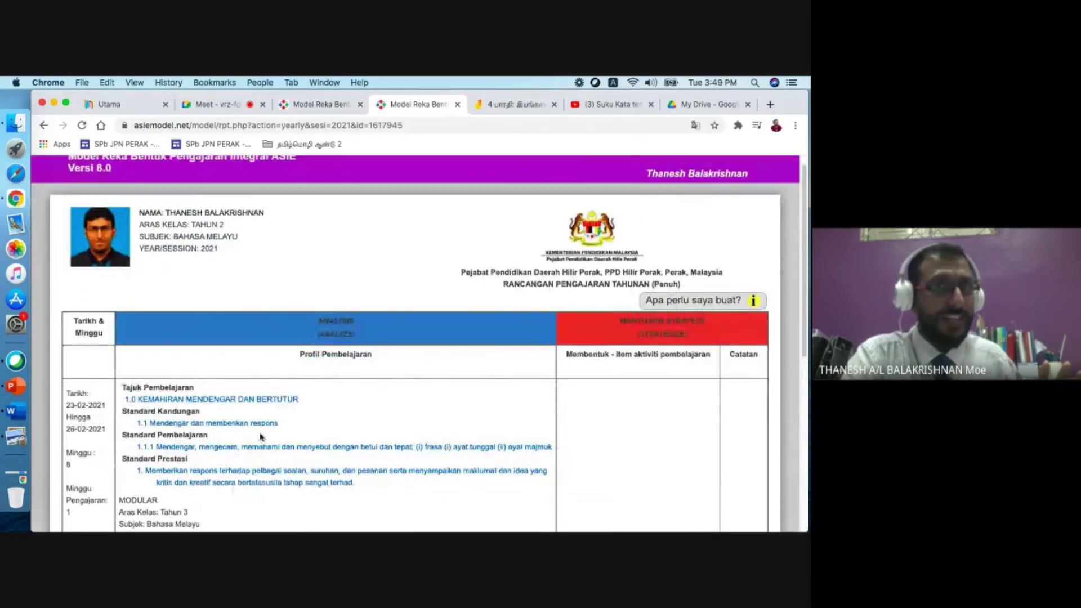
pyautogui.scroll(-4, 261, 437)
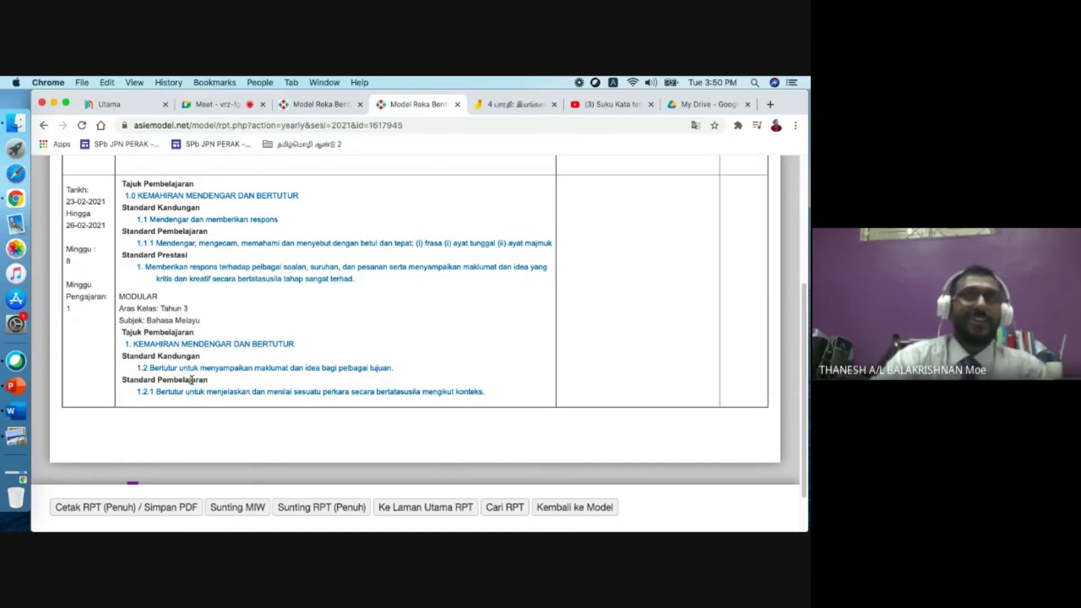
# Step: Return to the model's main page, open the Waktu Pengajaran settings in full screen, and examine the lesson rows of Jadual A
pyautogui.click(595, 513)
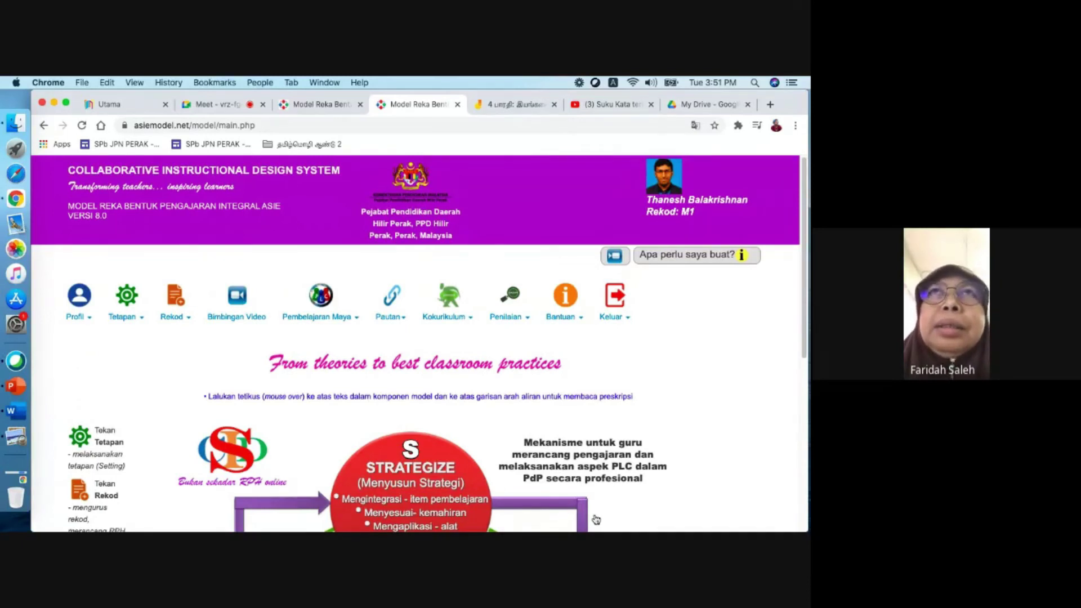
pyautogui.click(142, 317)
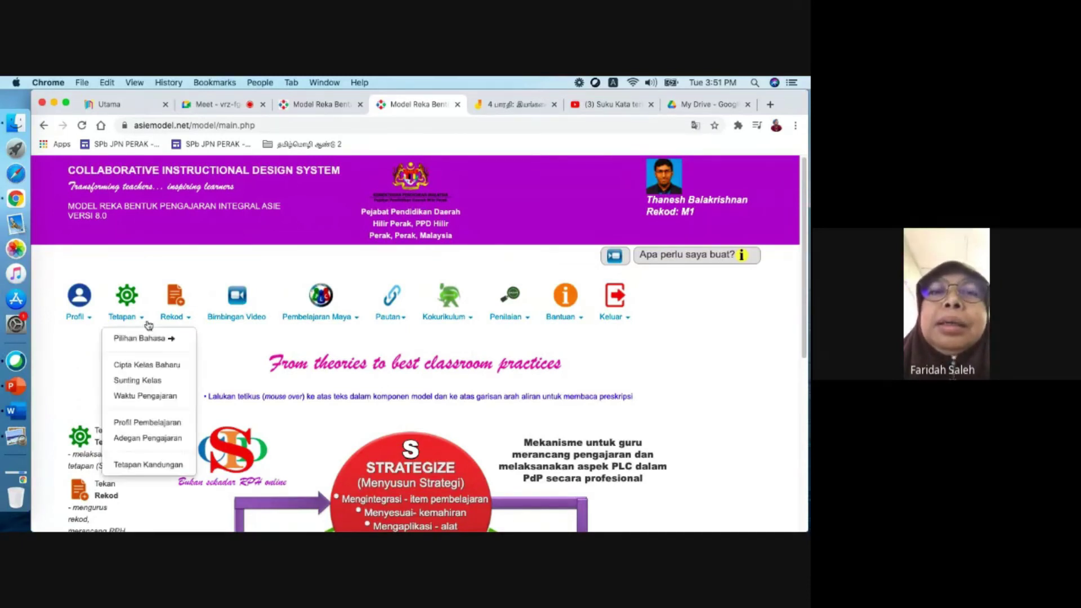
pyautogui.moveTo(151, 341)
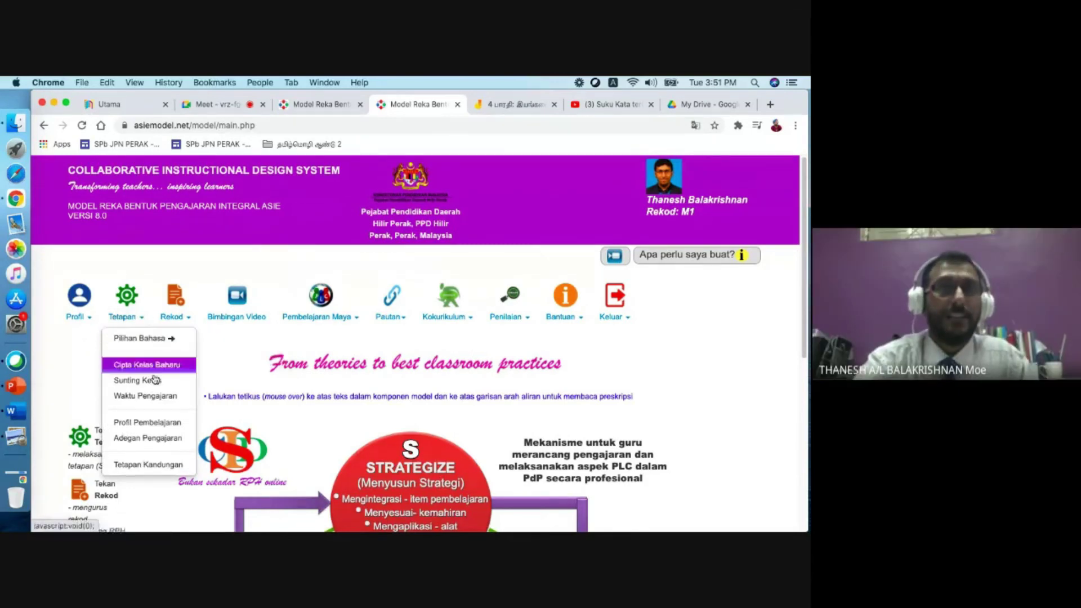
pyautogui.click(152, 396)
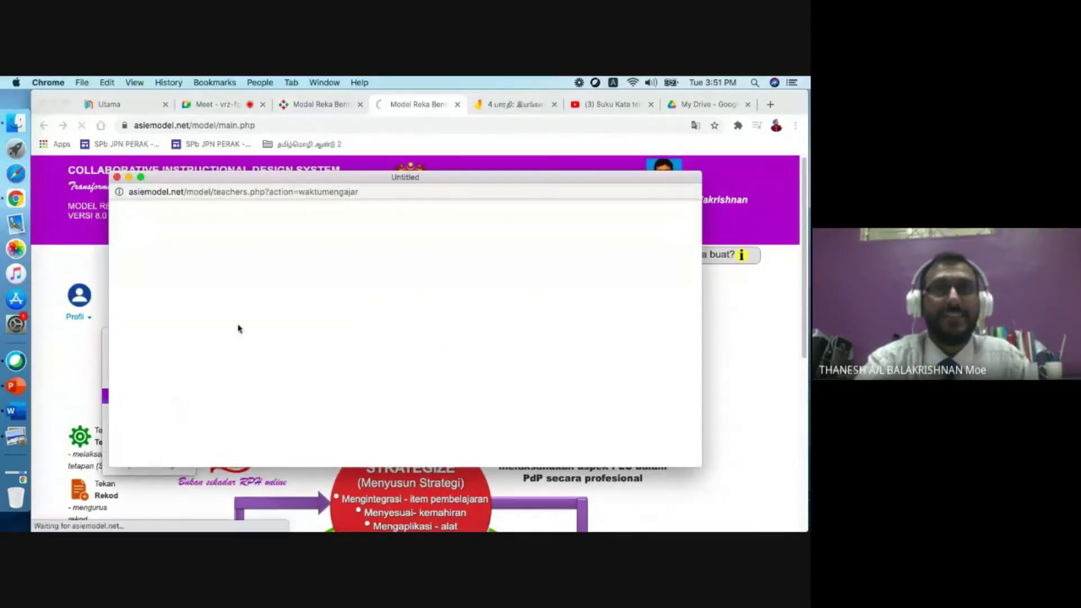
pyautogui.moveTo(142, 178)
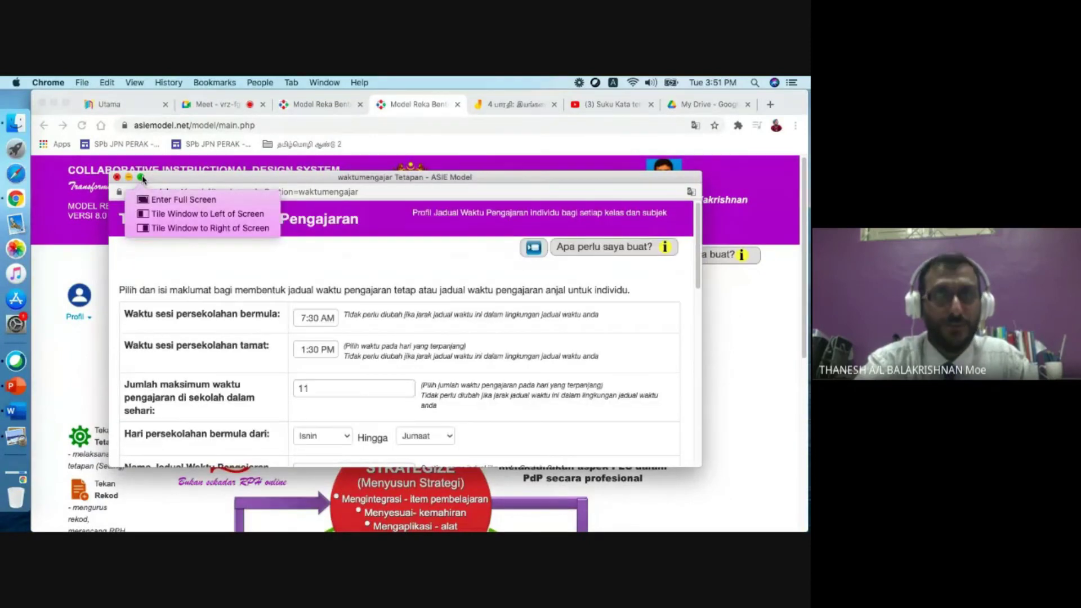
pyautogui.click(141, 178)
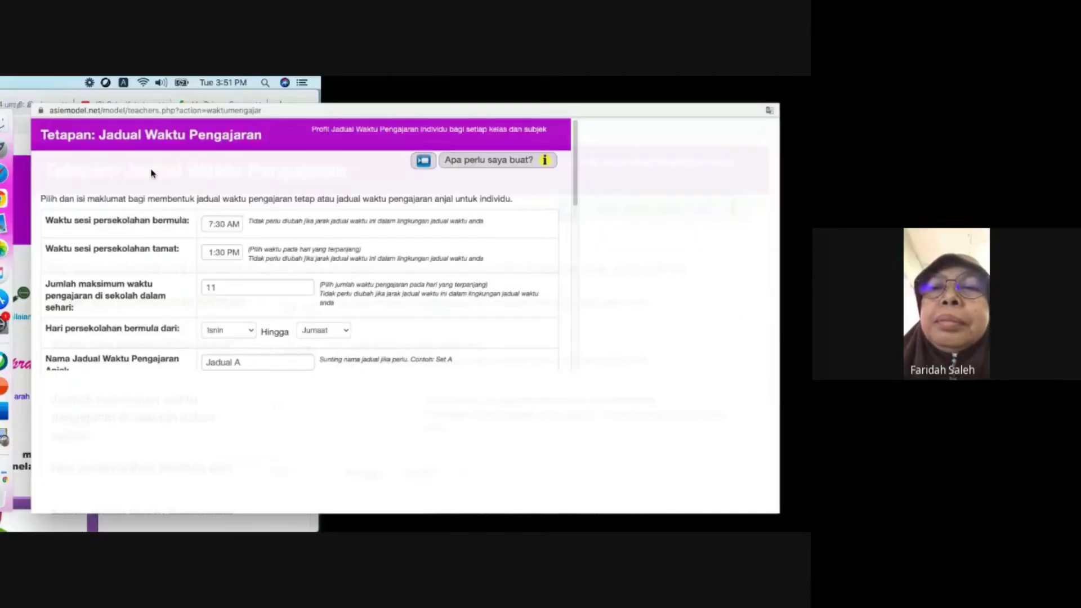
pyautogui.scroll(-4, 770, 366)
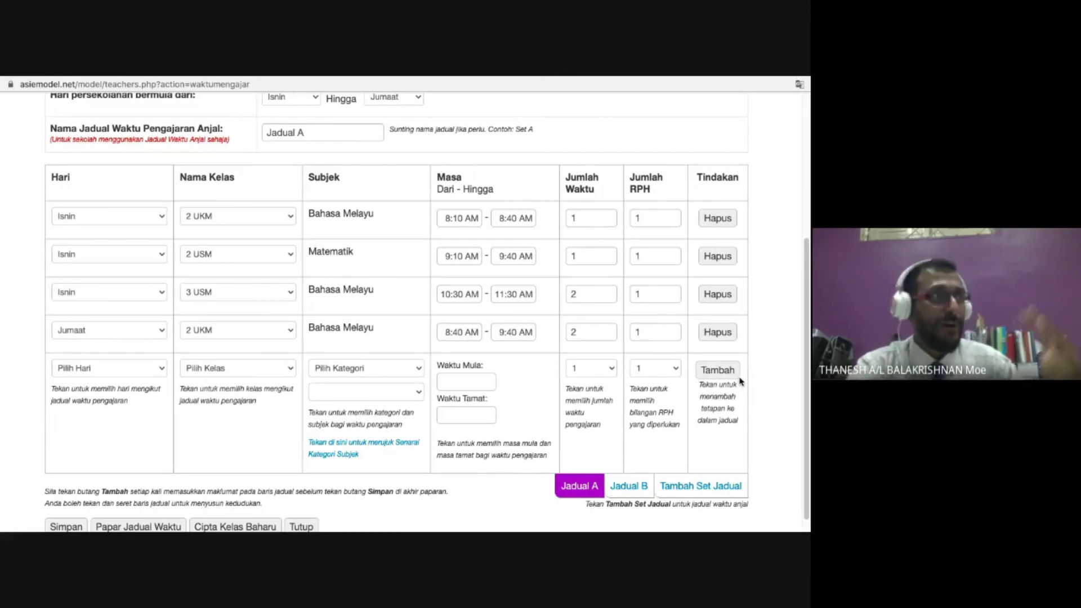
pyautogui.scroll(1, 748, 338)
pyautogui.scroll(-2, 747, 338)
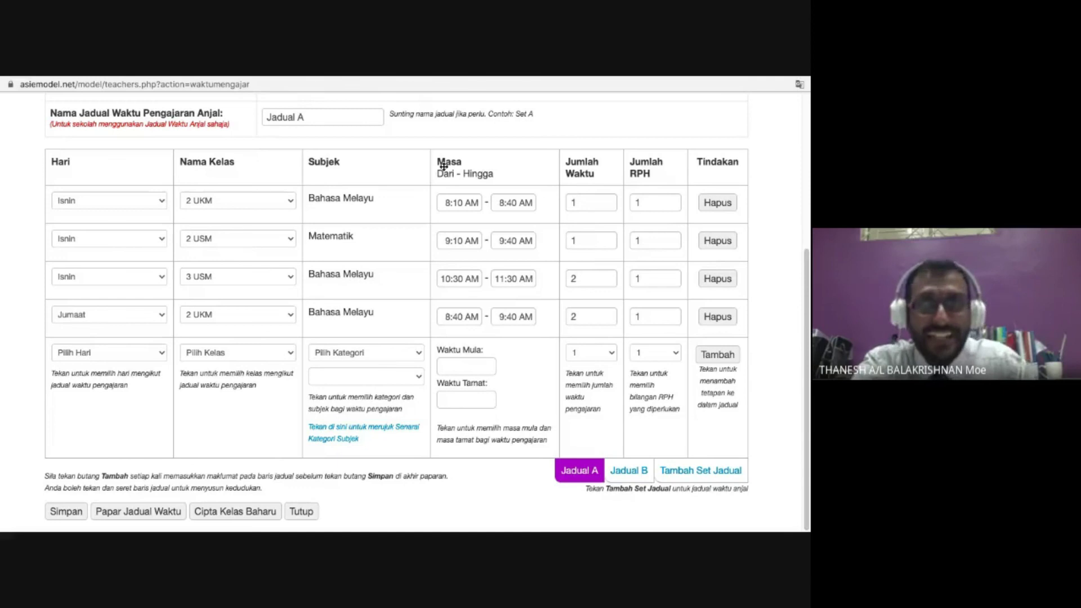
# Step: Open a new additional timetable set, review its session and lesson fields, and close the timetable settings without saving
pyautogui.click(713, 478)
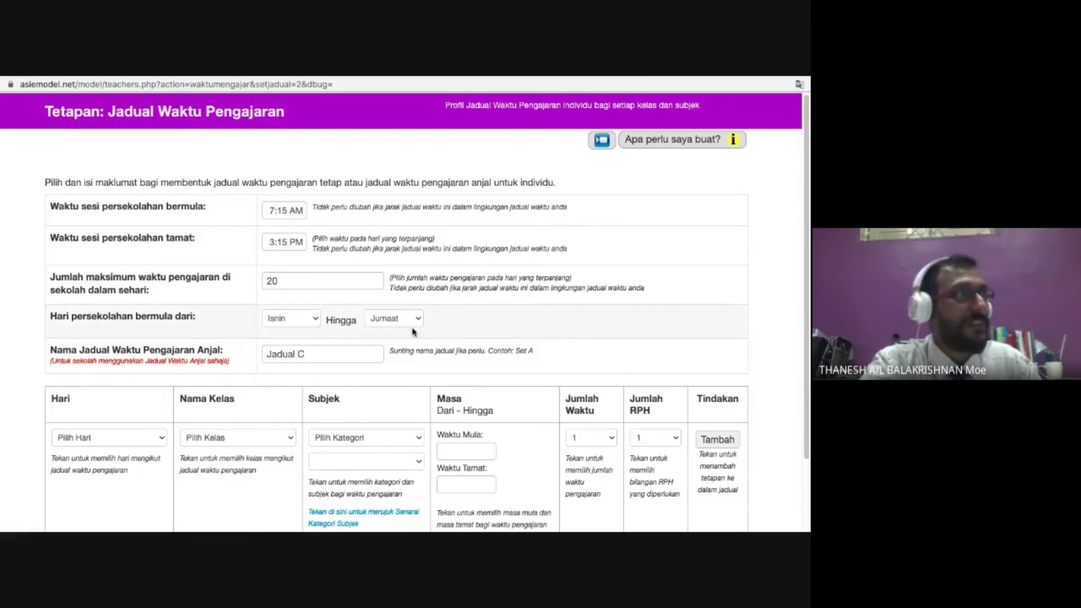
pyautogui.scroll(-3, 426, 347)
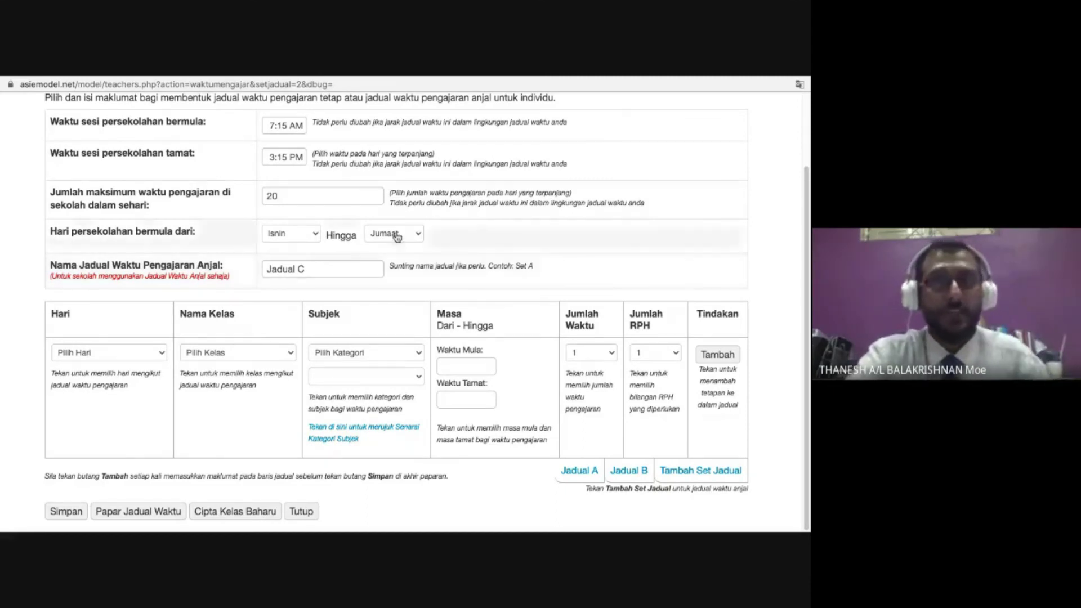
pyautogui.click(301, 511)
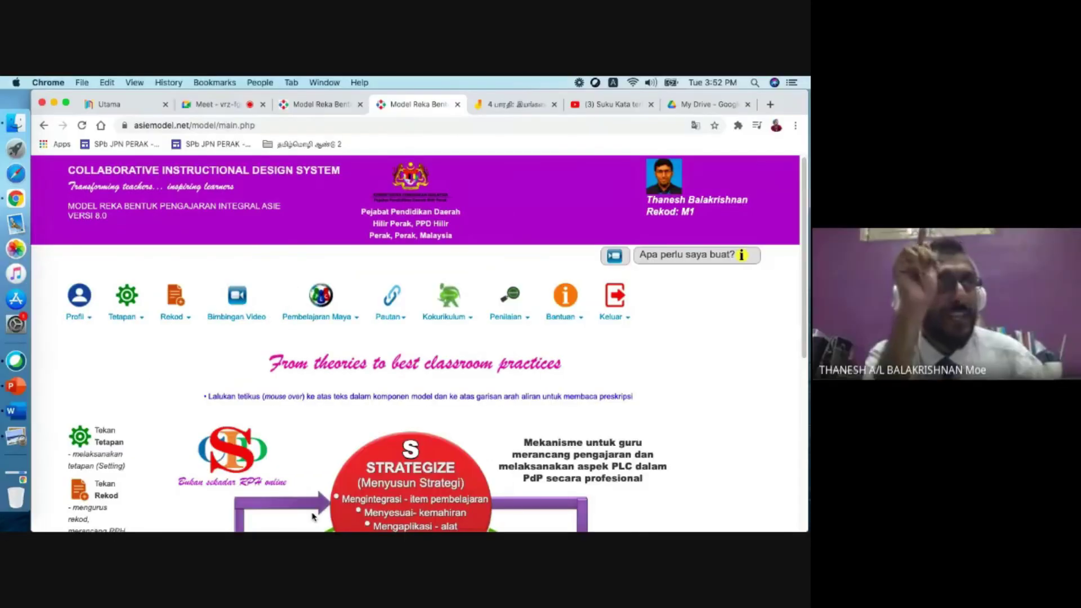
pyautogui.moveTo(314, 517)
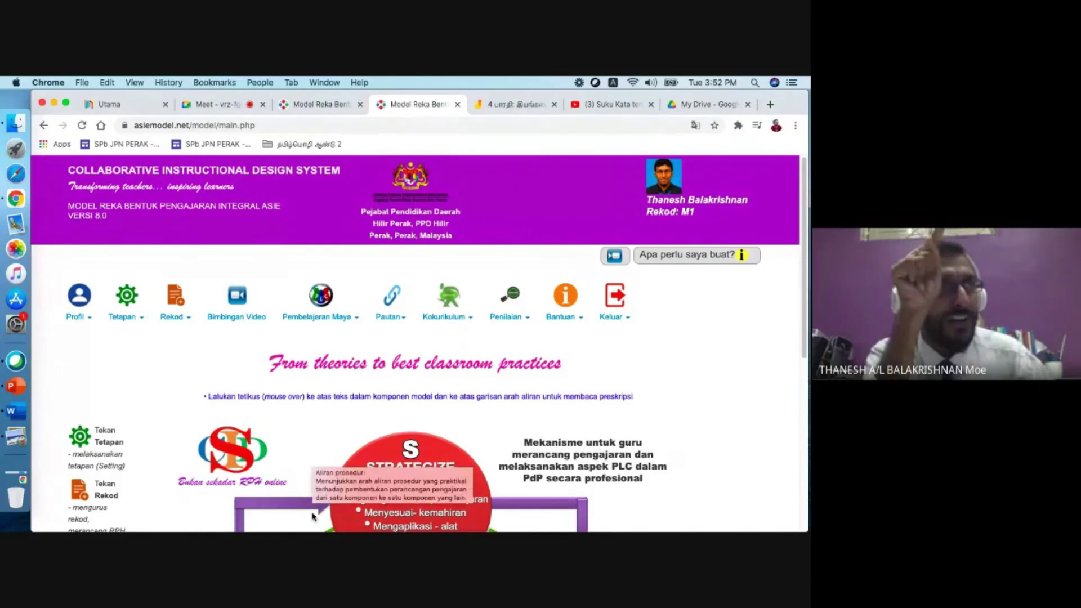
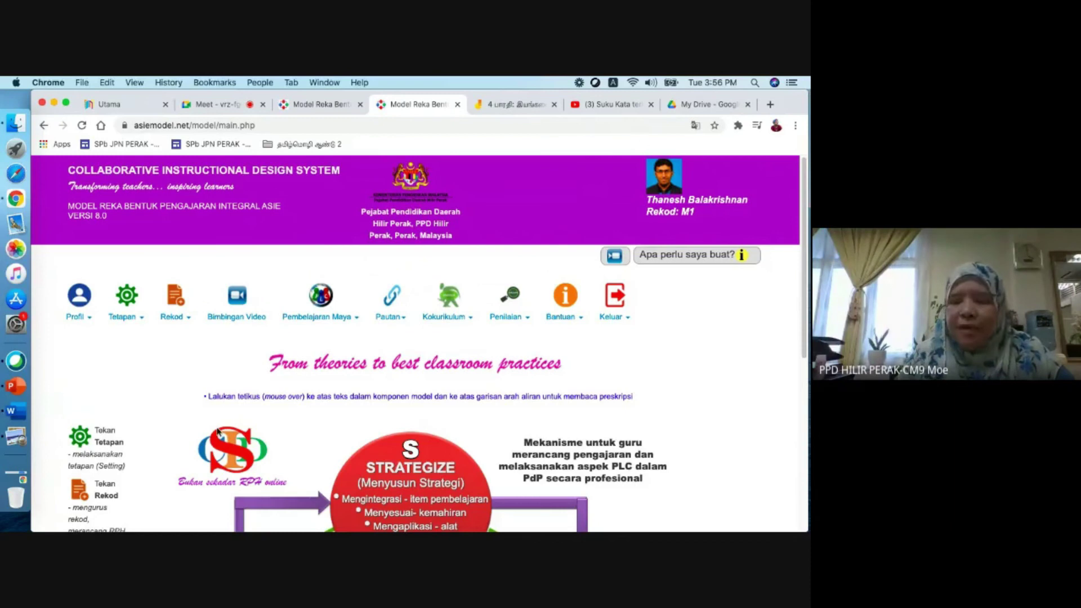
# Step: Switch to the Google Meet call and look through the meeting chat for the CIDS_PEMULIHAN-KHAS link
pyautogui.click(218, 105)
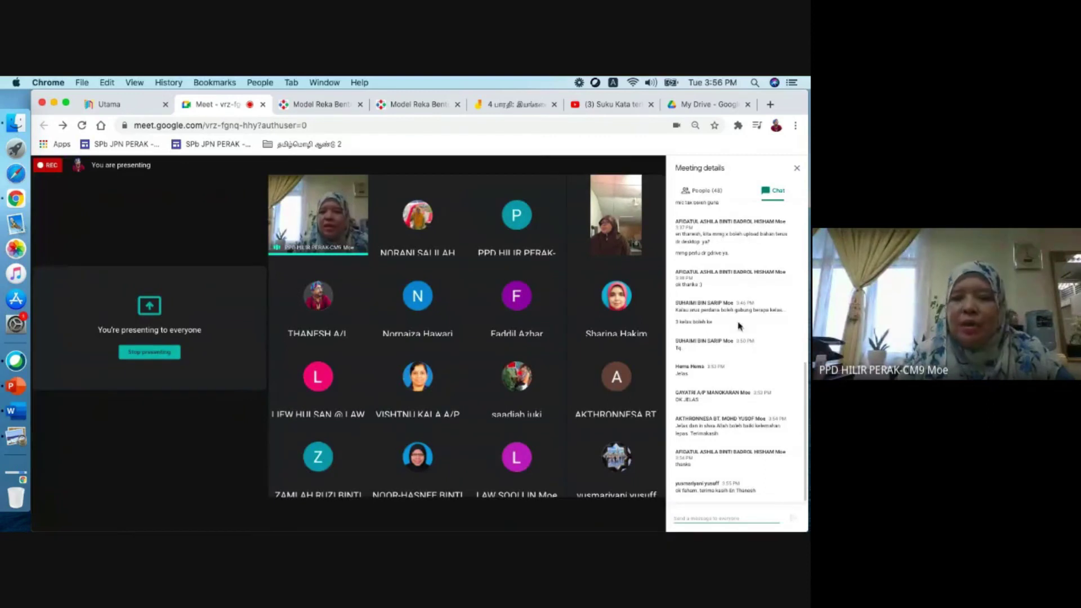
pyautogui.scroll(10, 744, 315)
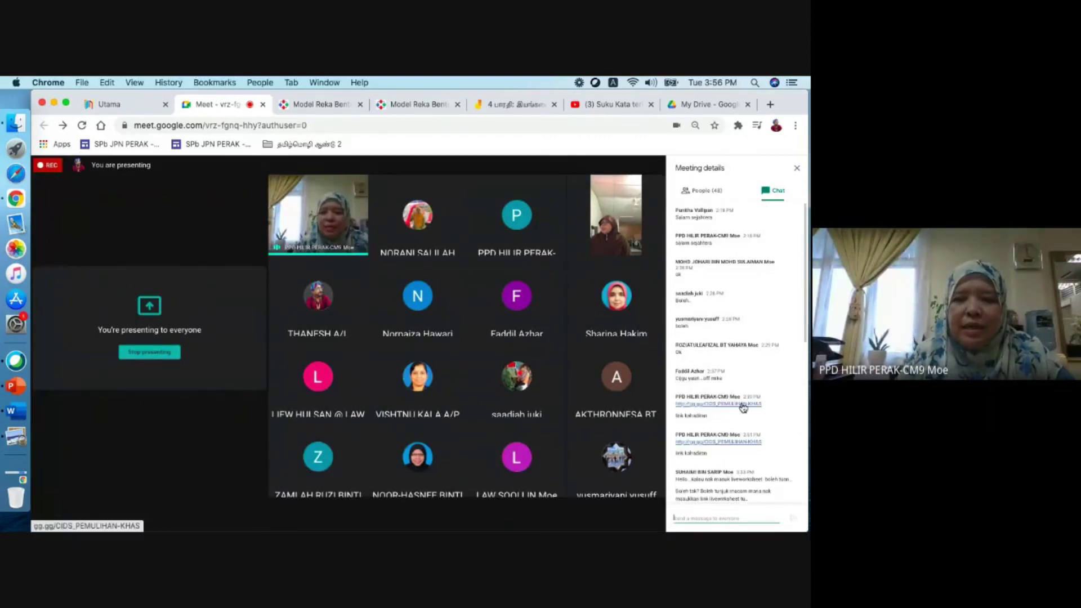